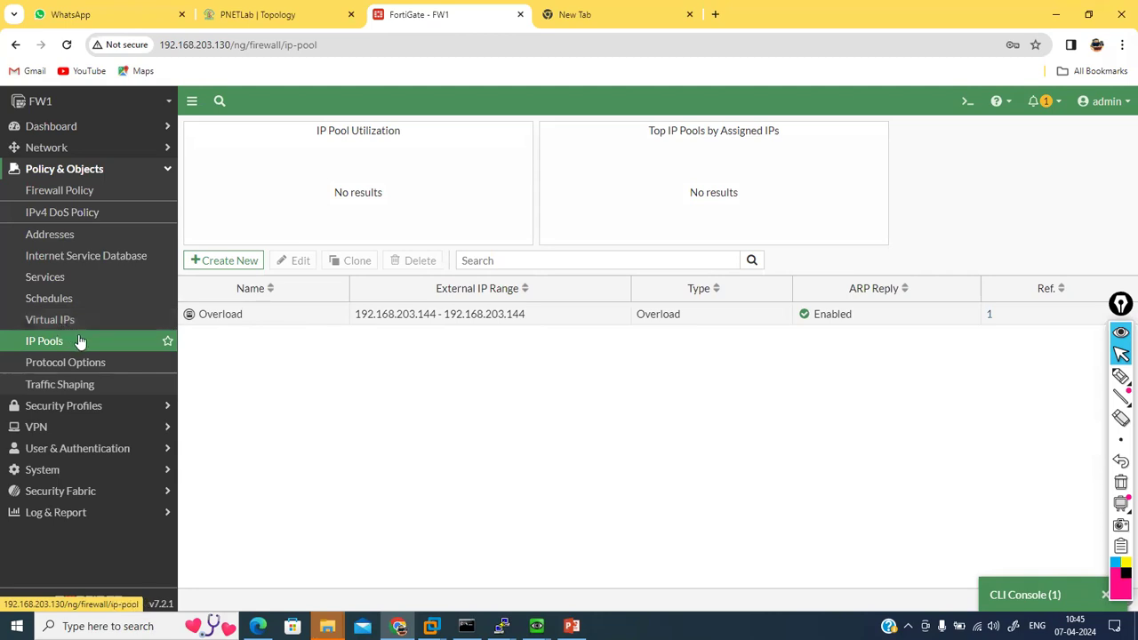
Step: Review the Overload IP pool's external range and type, then close it without saving
double_click(306, 324)
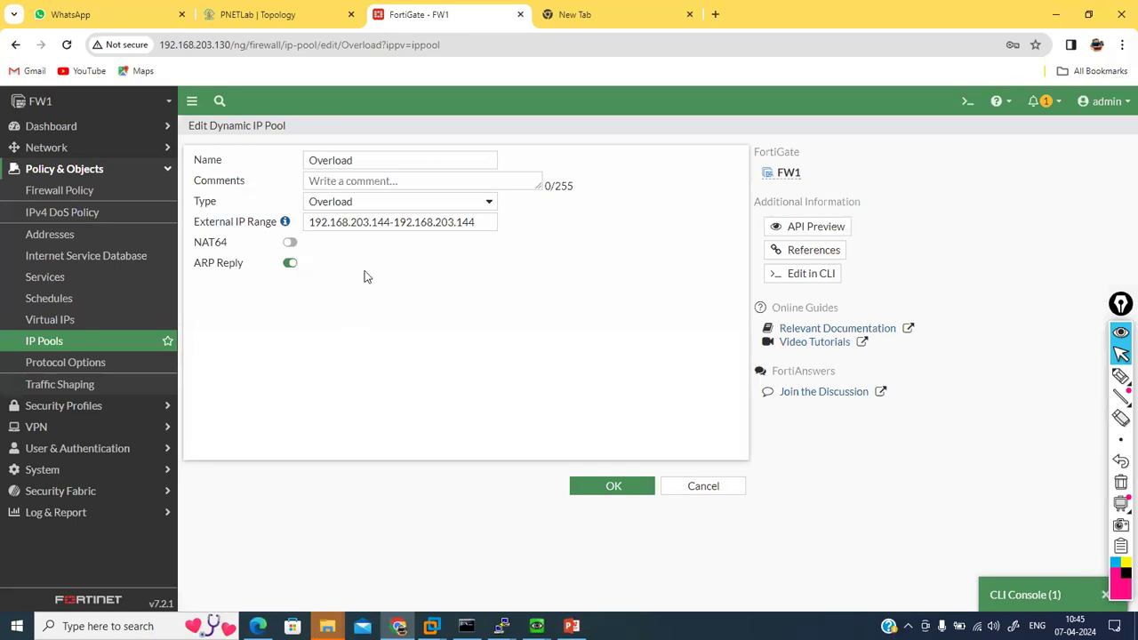
left_click_drag(311, 221, 480, 222)
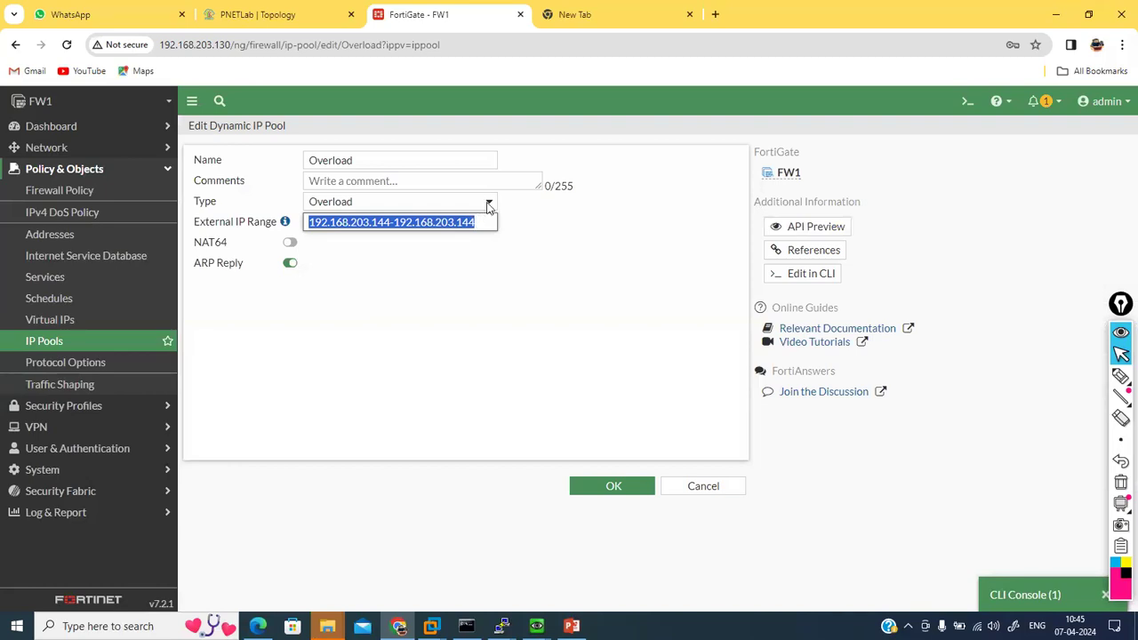
left_click(488, 205)
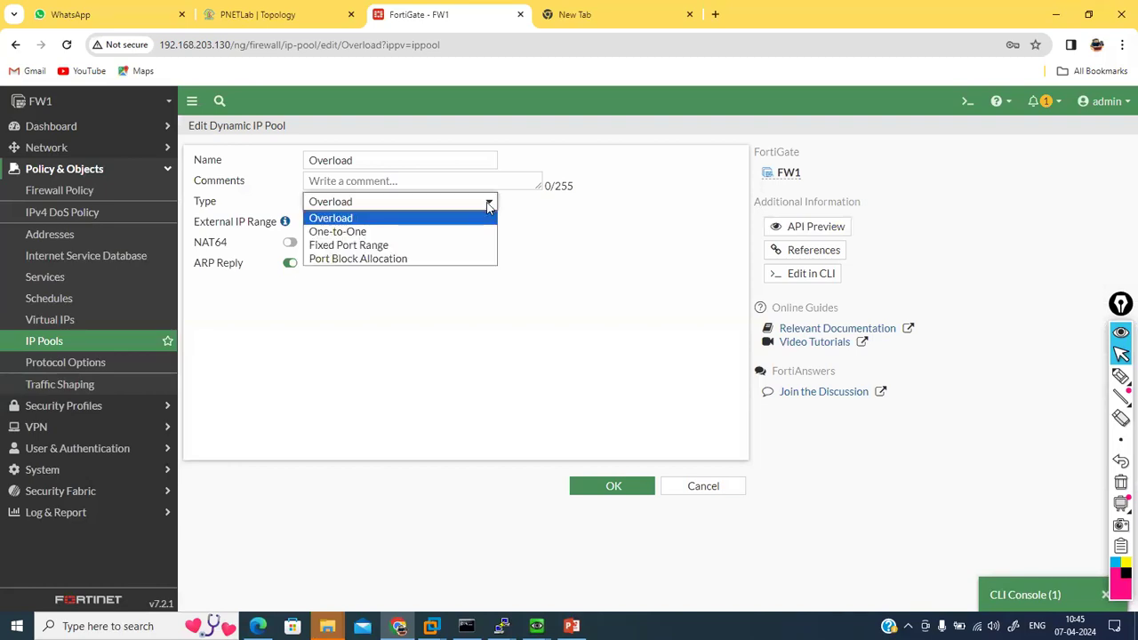
left_click(488, 204)
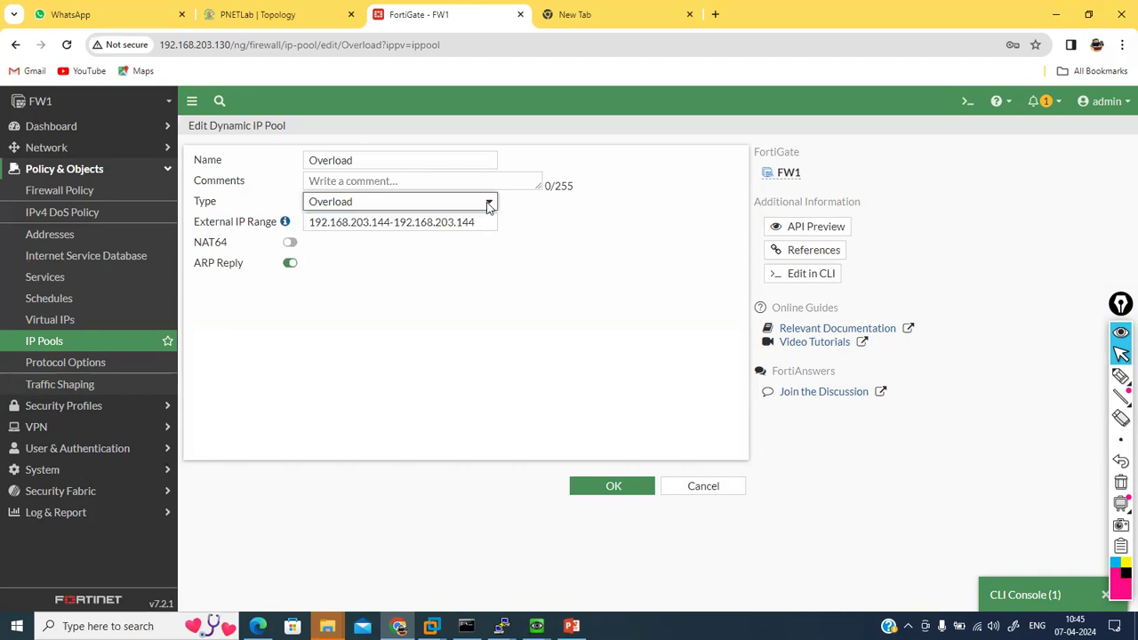
left_click(699, 489)
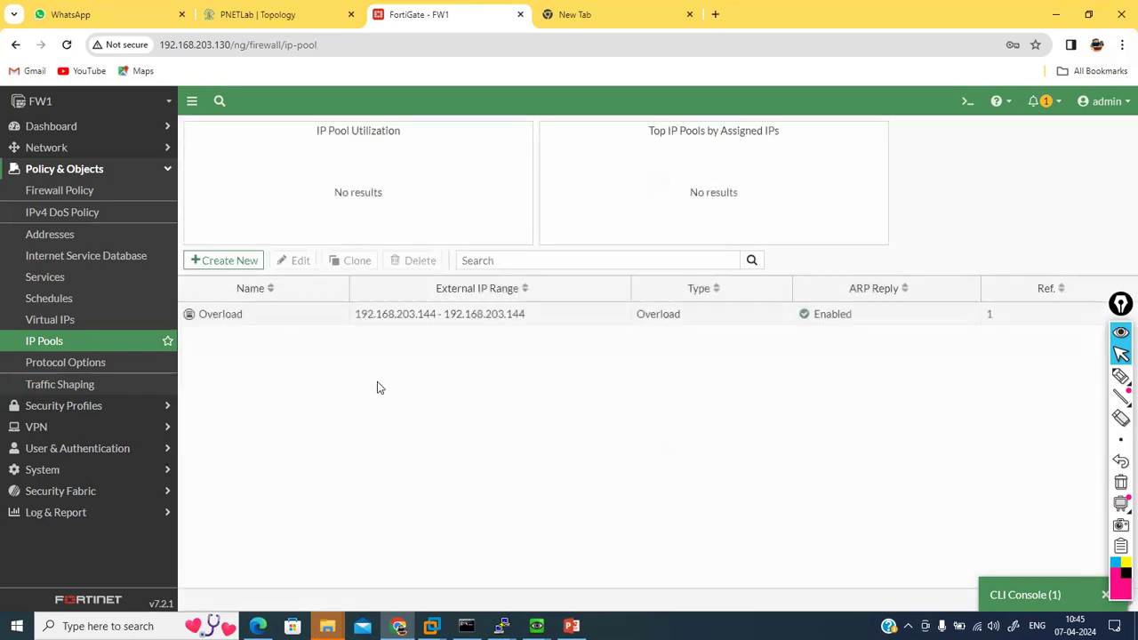
Step: Go to Virtual IPs, glance at the PNETLab topology, and expand the Create New menu
left_click(64, 322)
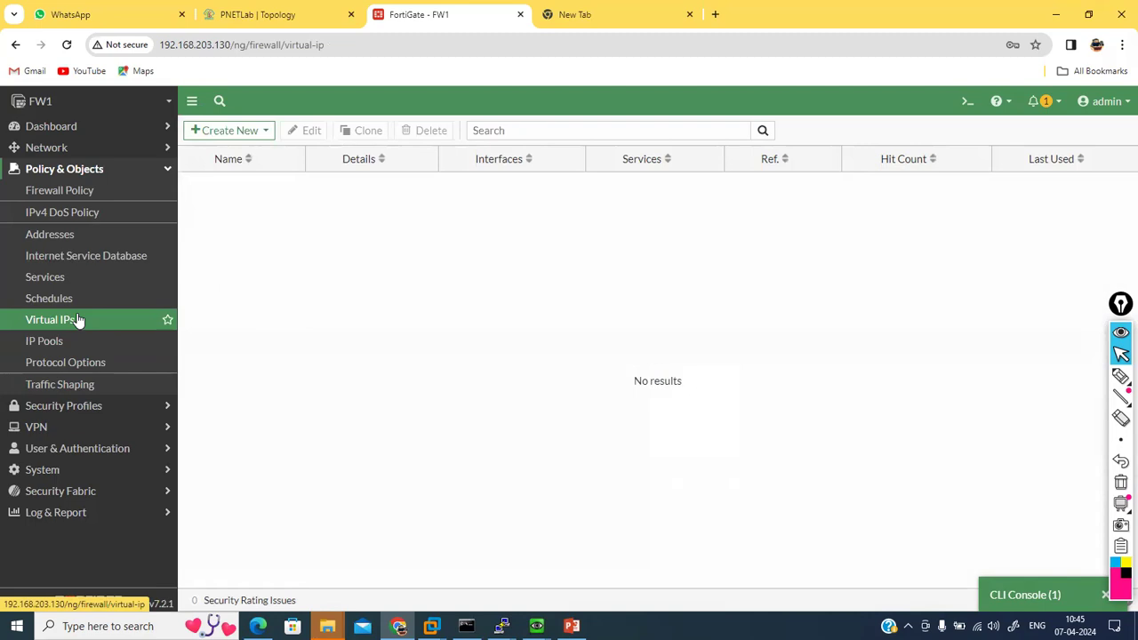
left_click(235, 11)
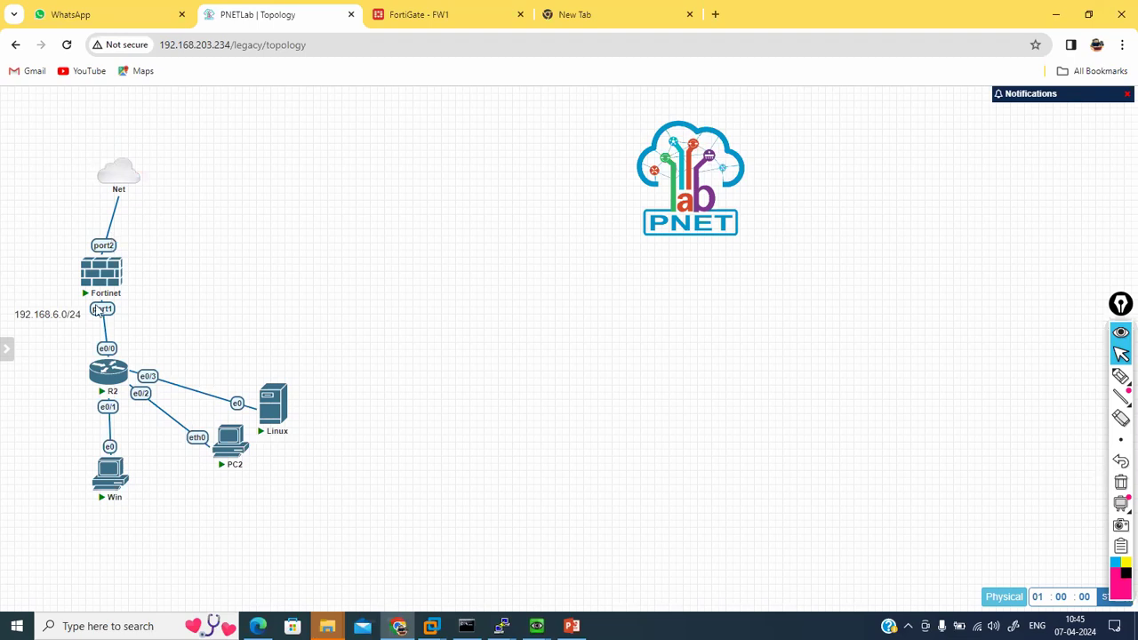
left_click(444, 10)
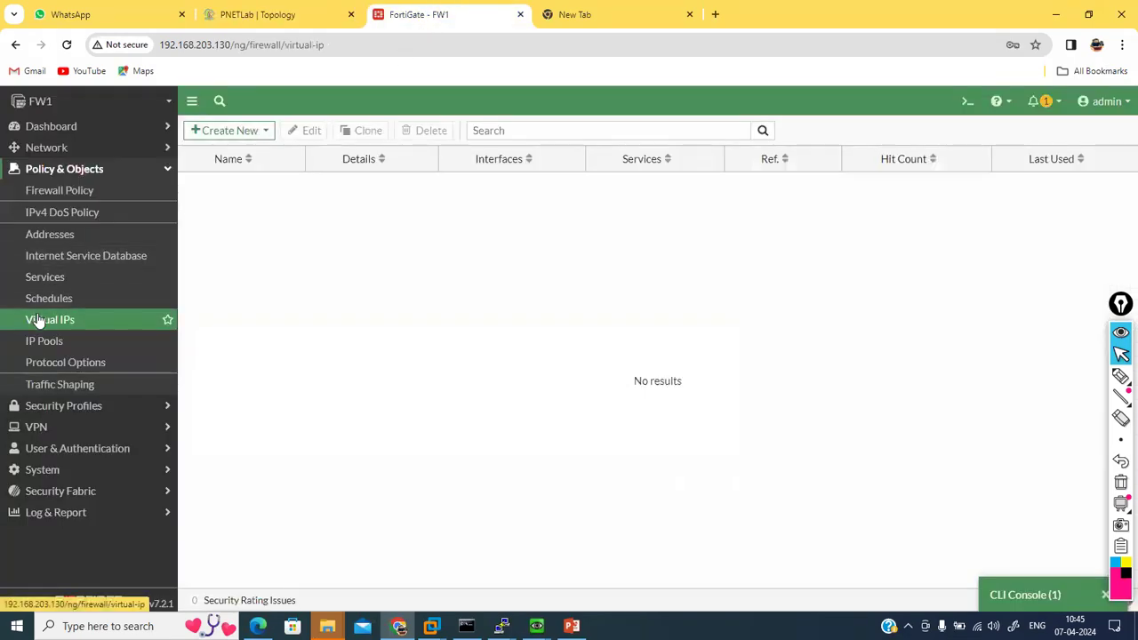
left_click(245, 129)
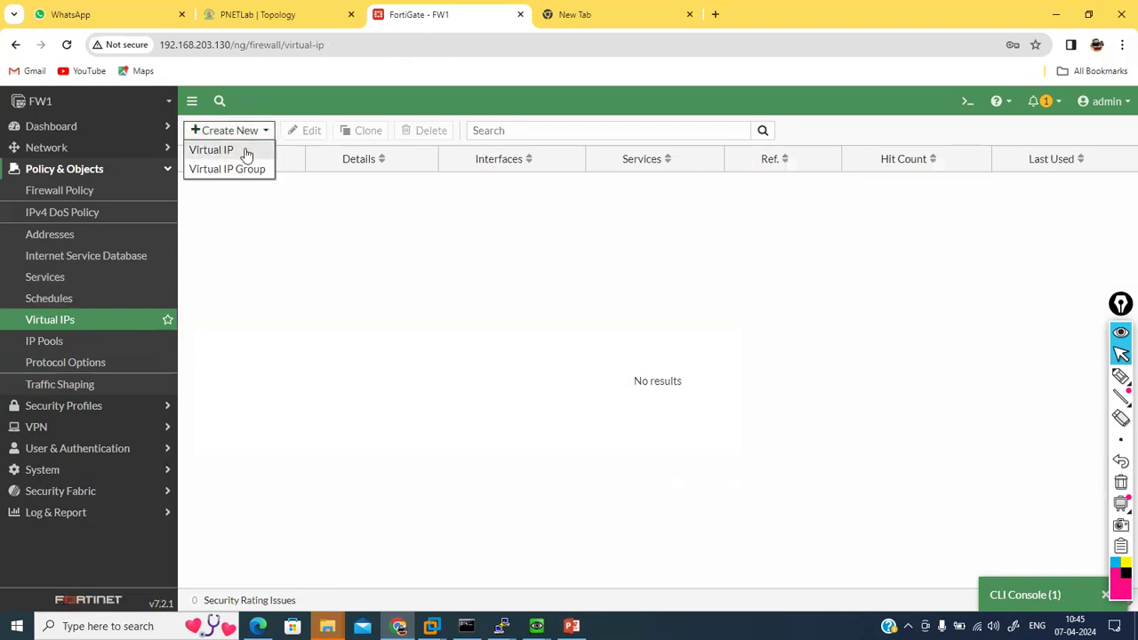
Step: Start a new IPv4 Virtual IP and look over its blank Static NAT form
left_click(213, 150)
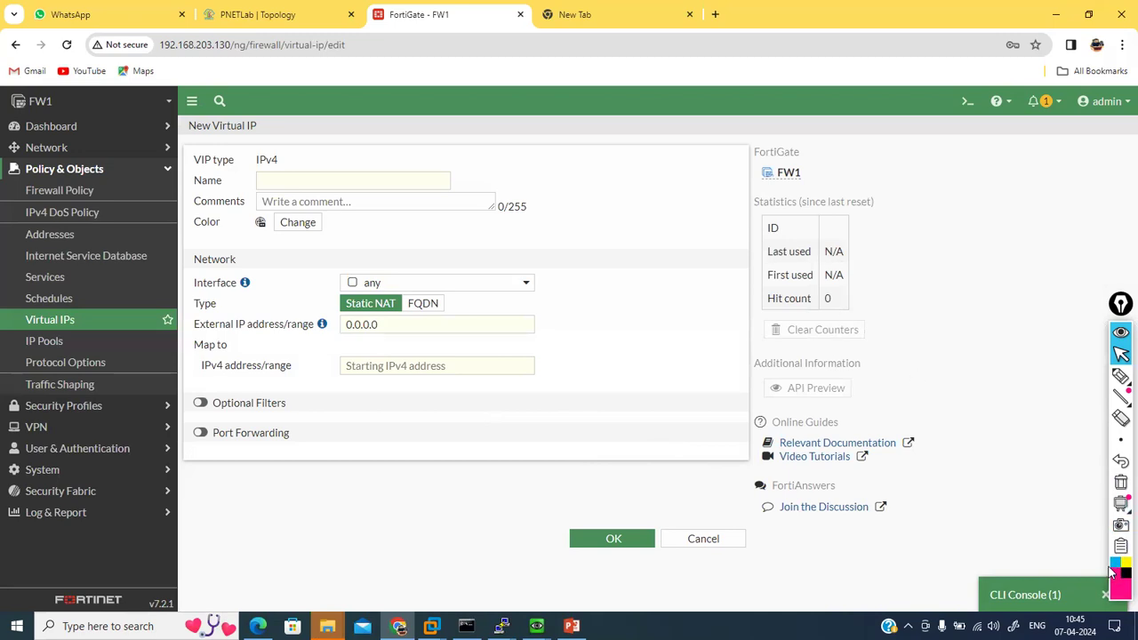
left_click(1076, 380)
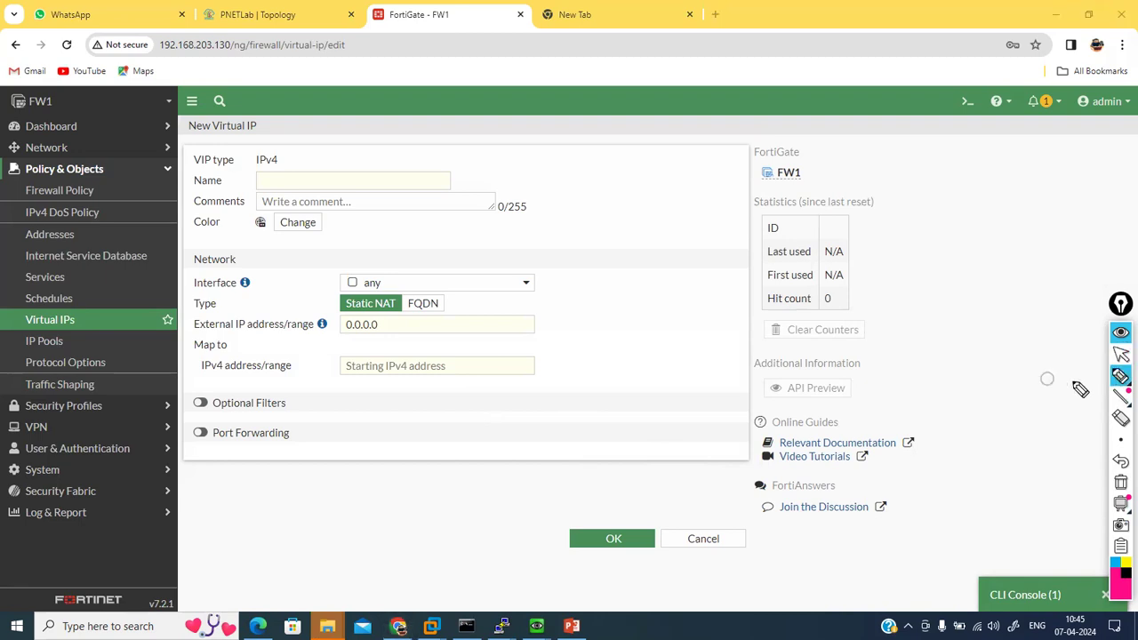
left_click_drag(328, 190, 379, 183)
left_click_drag(288, 232, 343, 227)
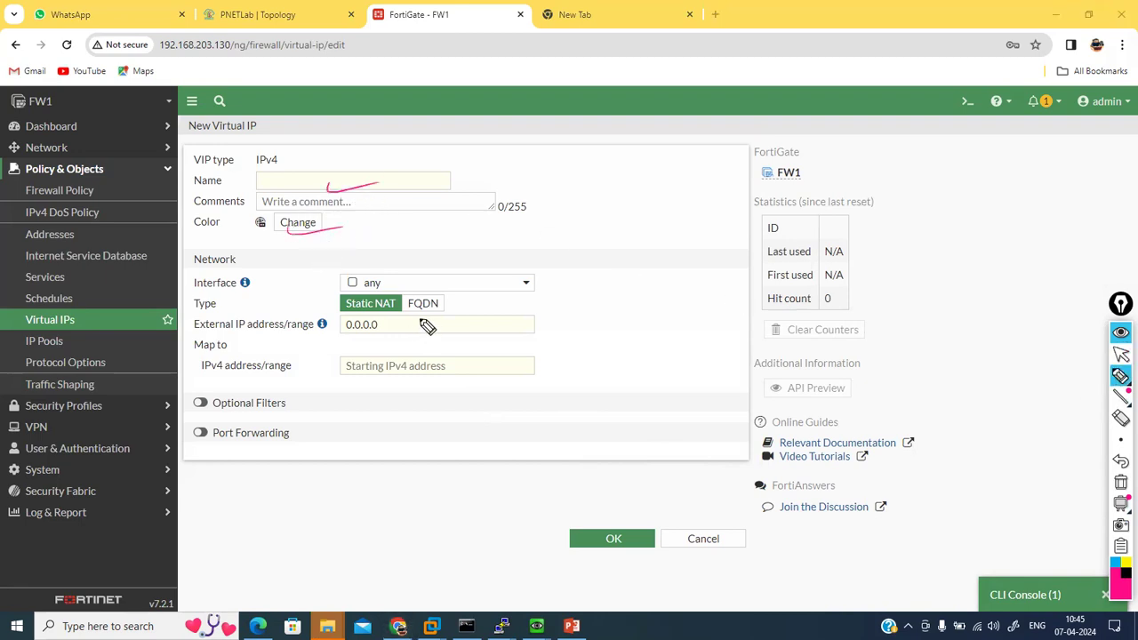
left_click_drag(466, 293, 509, 283)
left_click(1121, 358)
left_click(1121, 465)
left_click(1121, 463)
left_click(1121, 463)
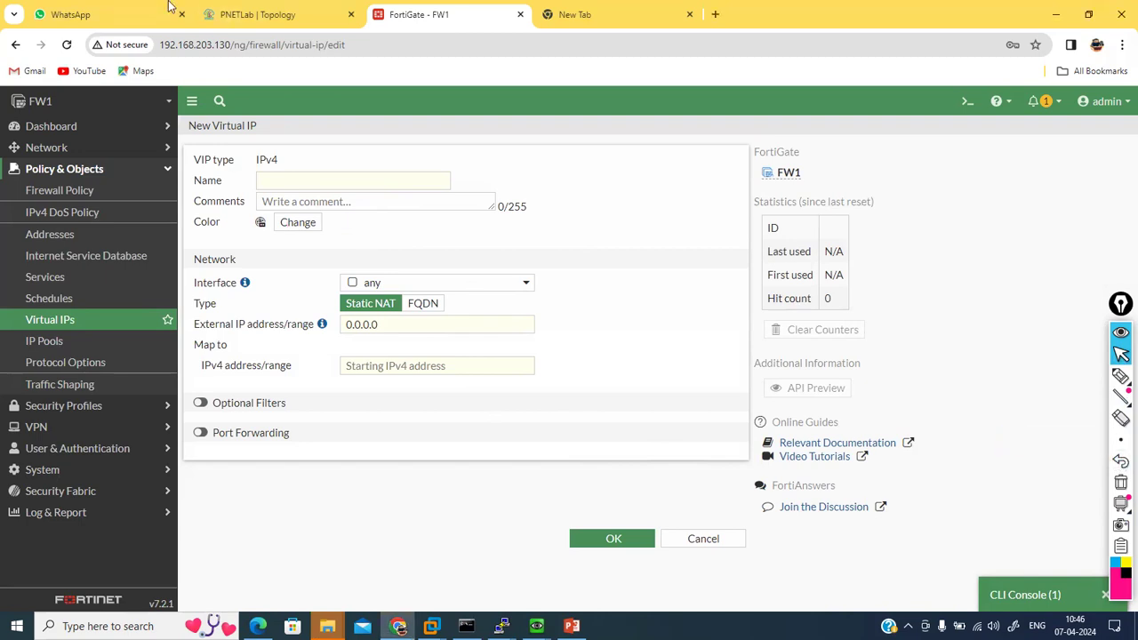
Step: Bind the new virtual IP to port2 and select the 0.0.0.0 external IP value
left_click(450, 286)
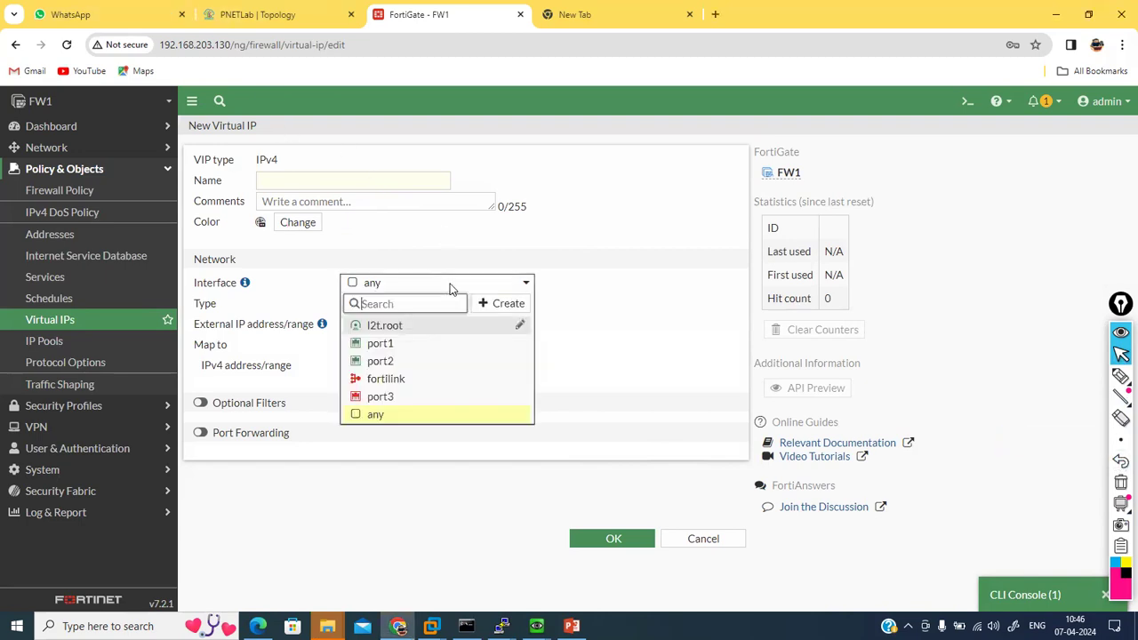
left_click(449, 286)
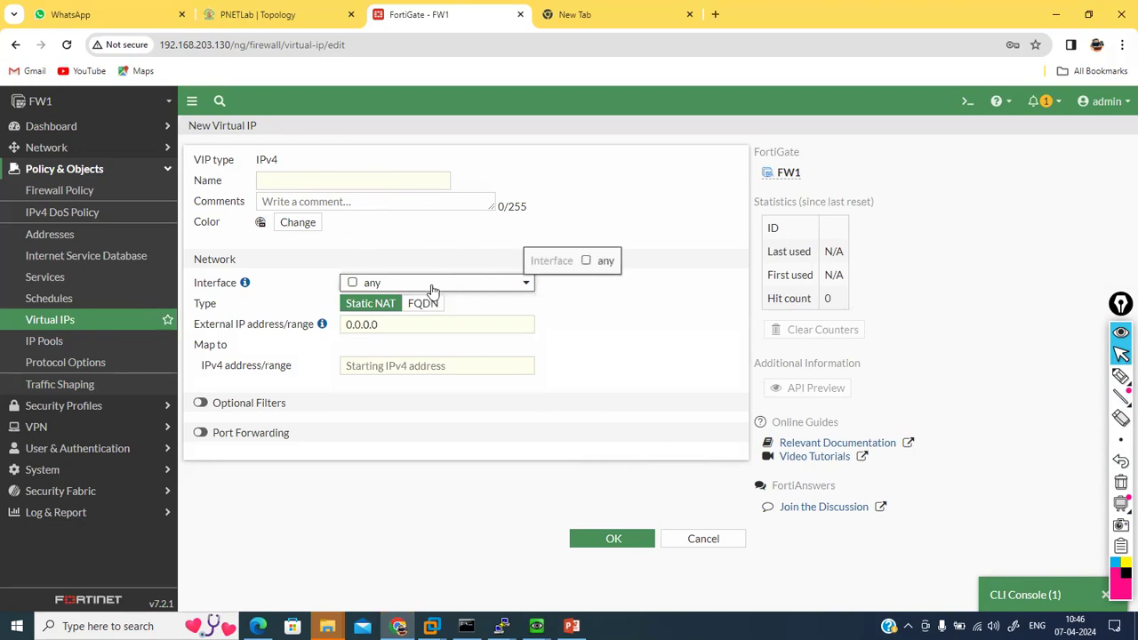
left_click(454, 289)
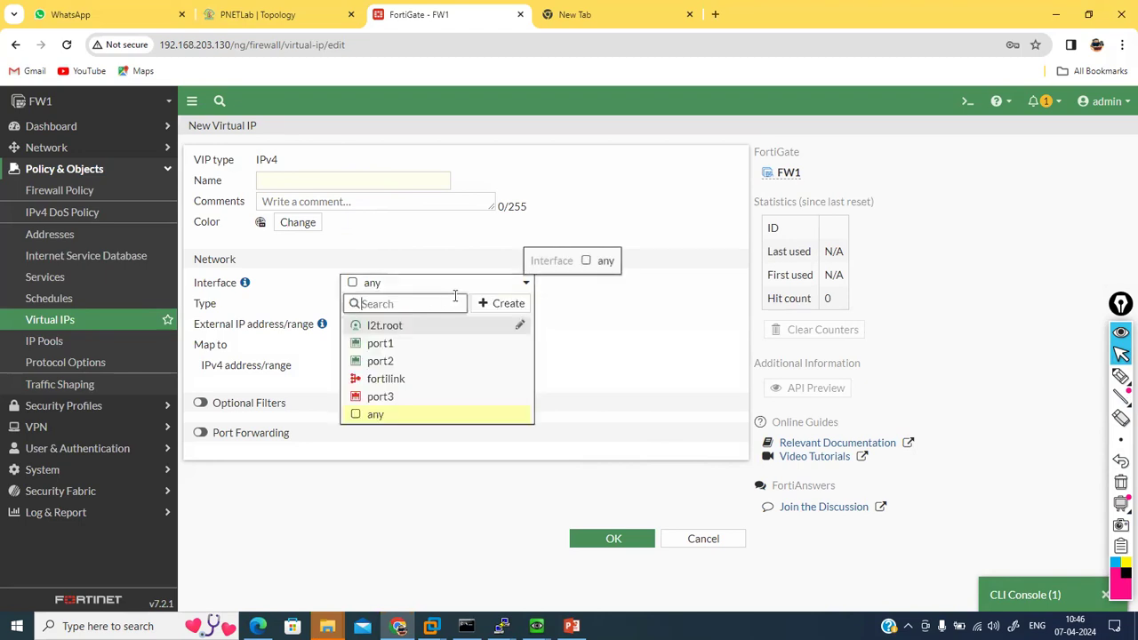
left_click(382, 363)
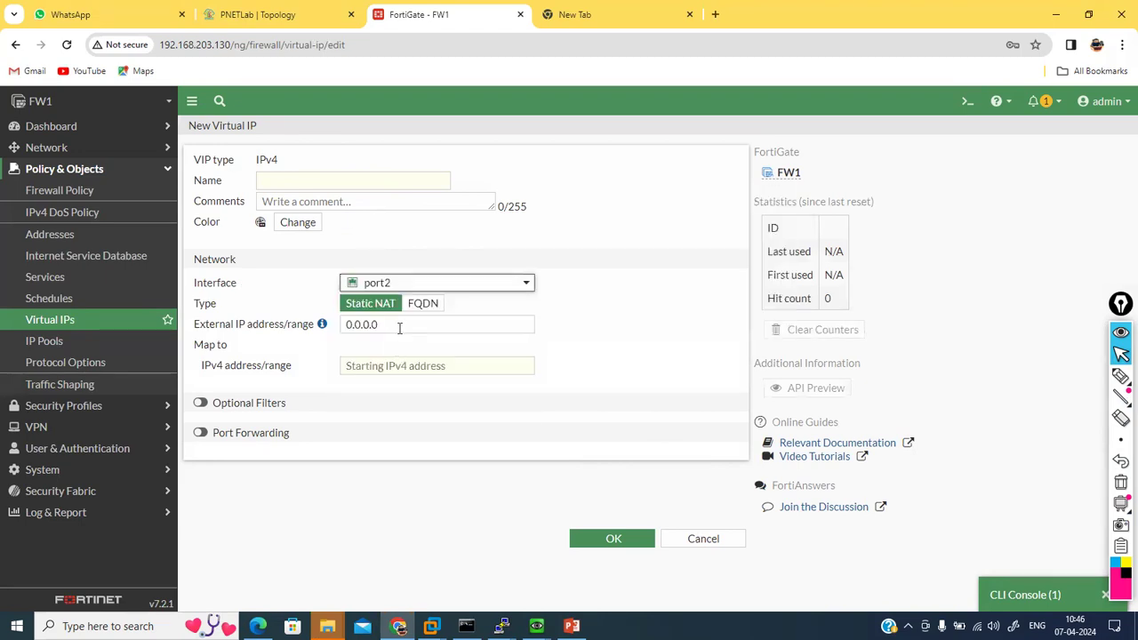
left_click(402, 326)
left_click_drag(375, 324, 347, 326)
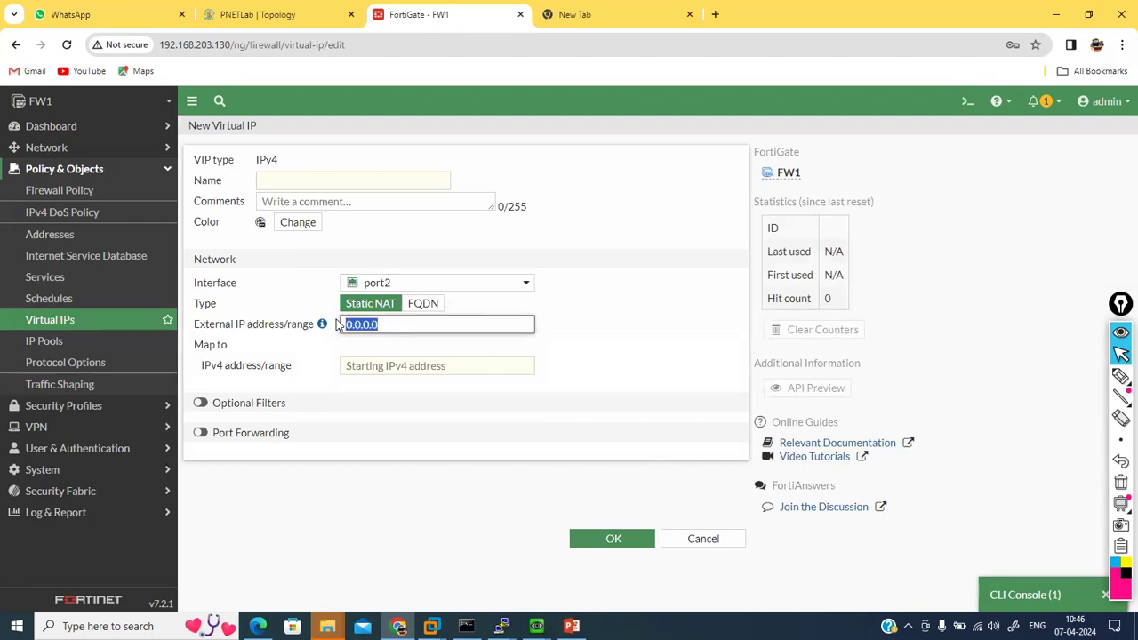
mouse_move(446, 284)
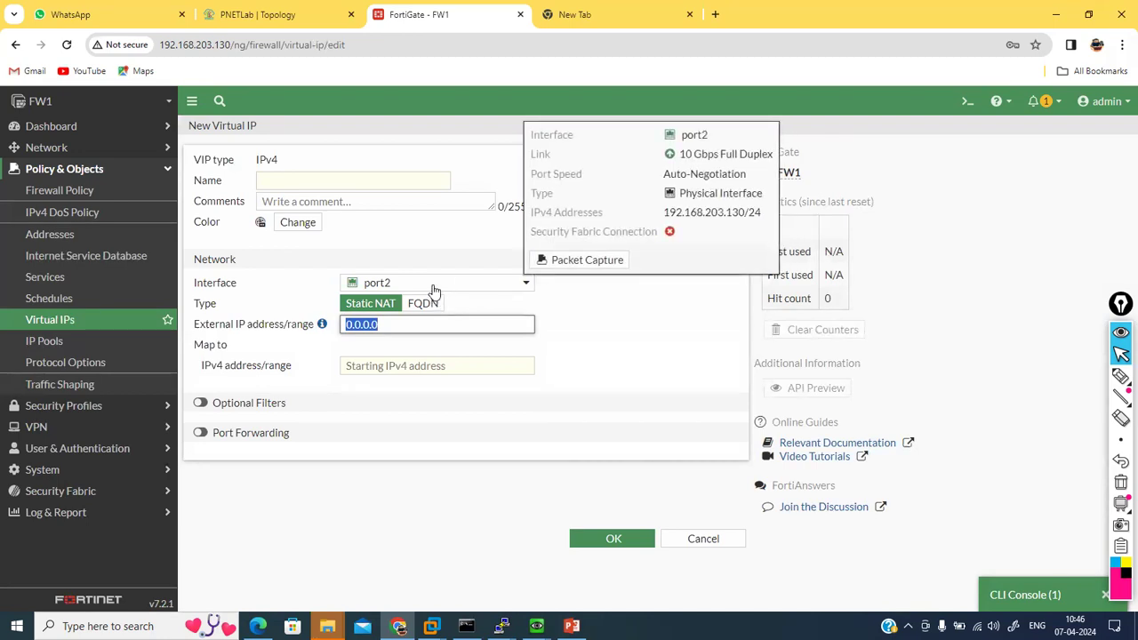
Step: Reselect the 0.0.0.0 external IP while checking port addressing in the PNETLab topology
left_click(375, 365)
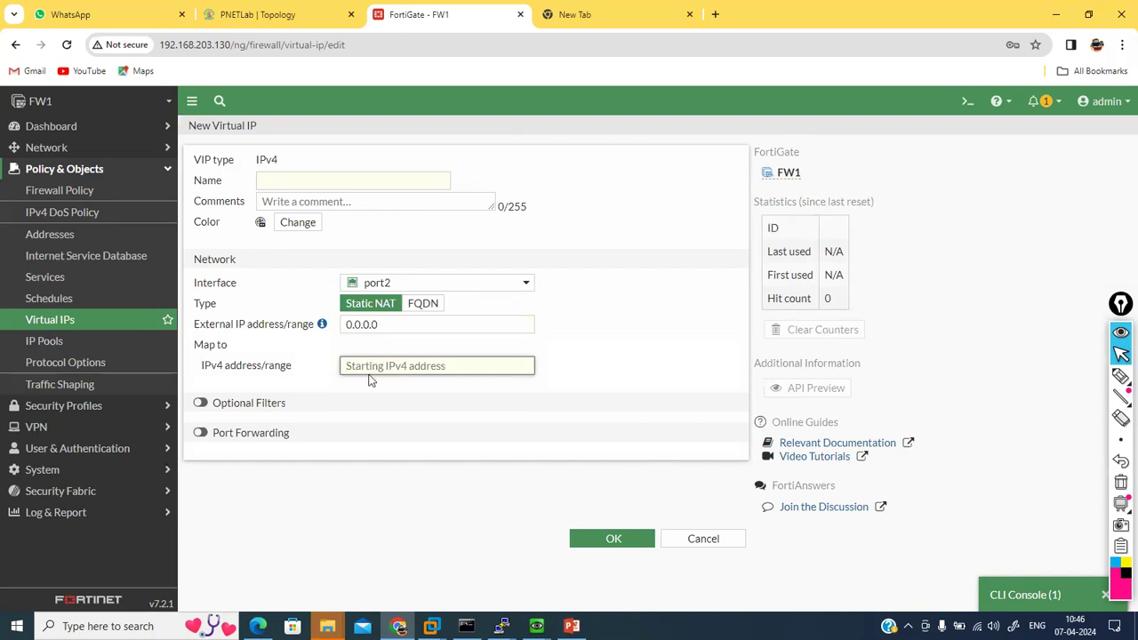
left_click_drag(396, 329, 331, 323)
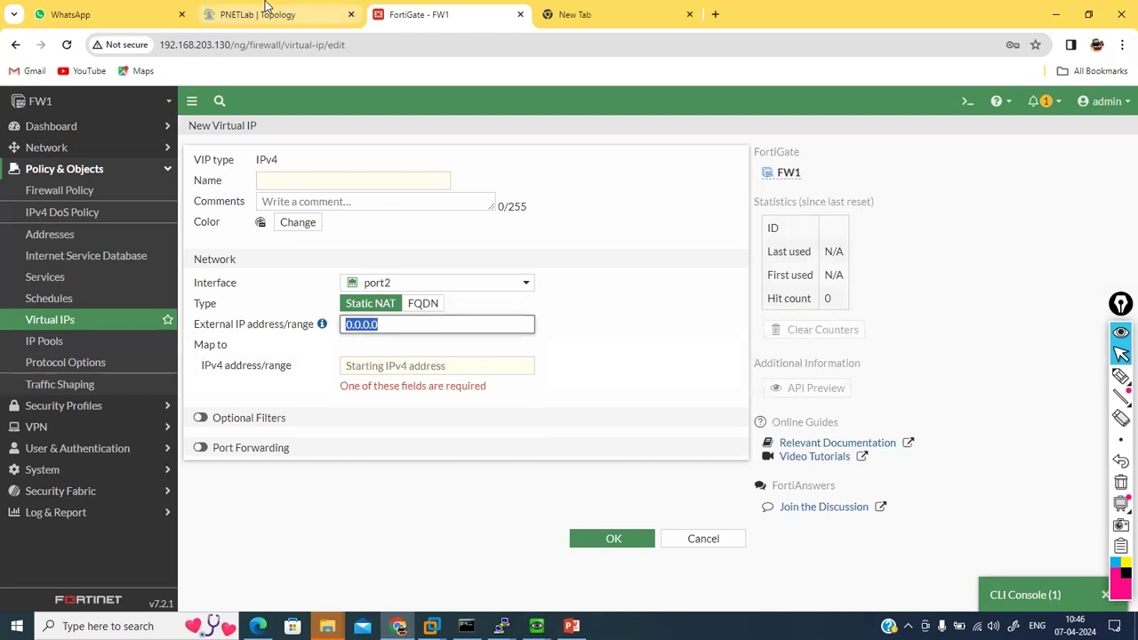
left_click(266, 10)
mouse_move(102, 254)
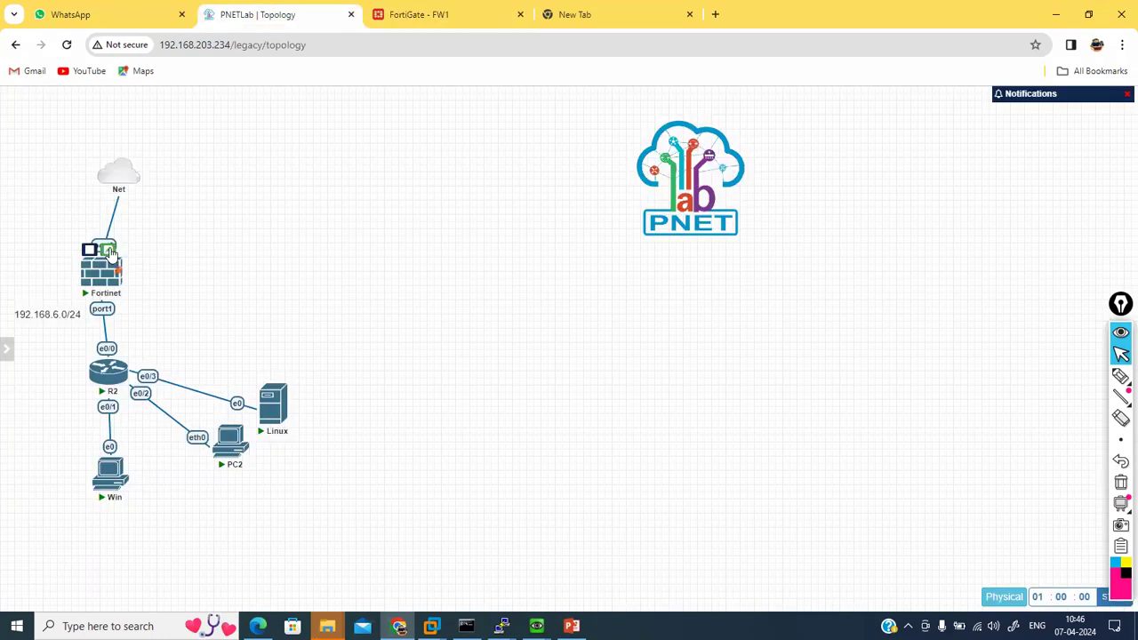
left_click(417, 15)
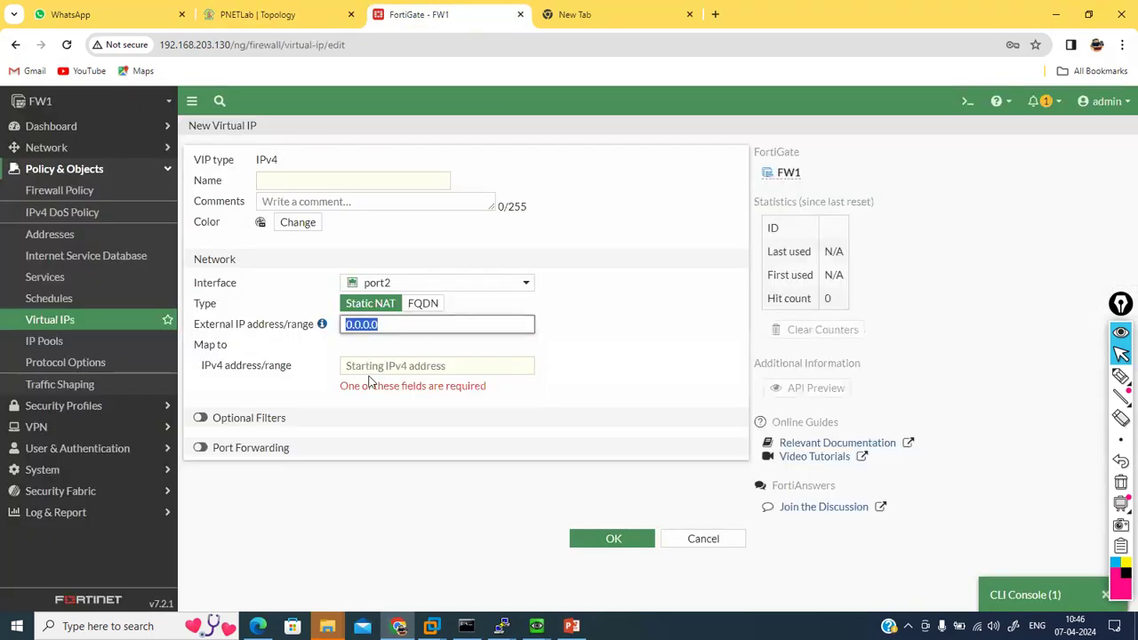
left_click(399, 323)
left_click_drag(399, 323, 344, 320)
left_click(293, 10)
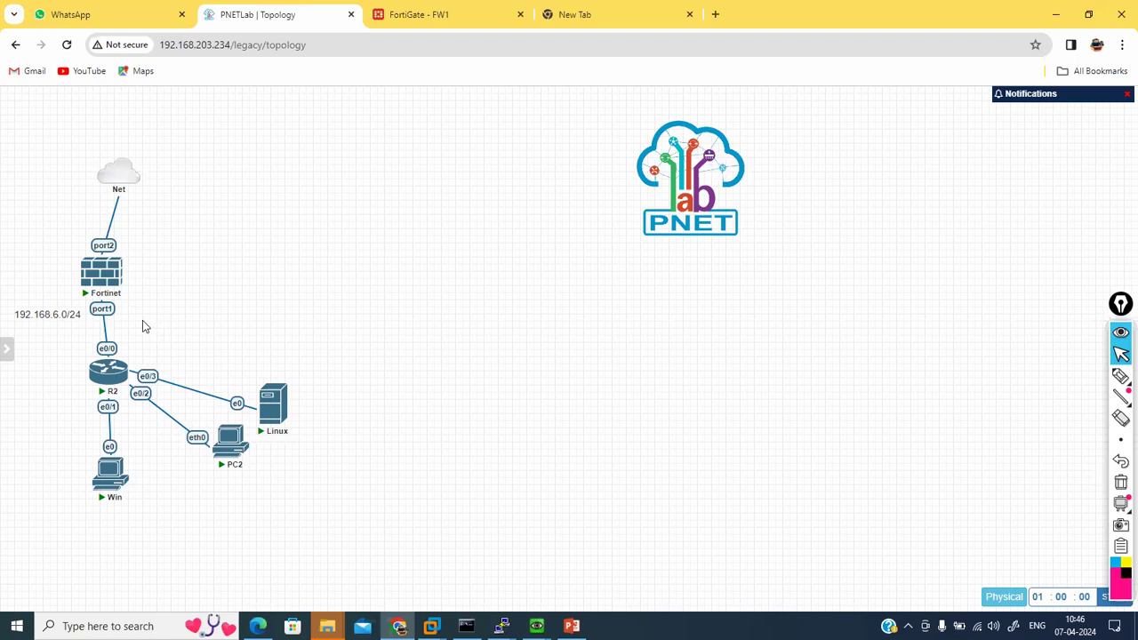
mouse_move(267, 406)
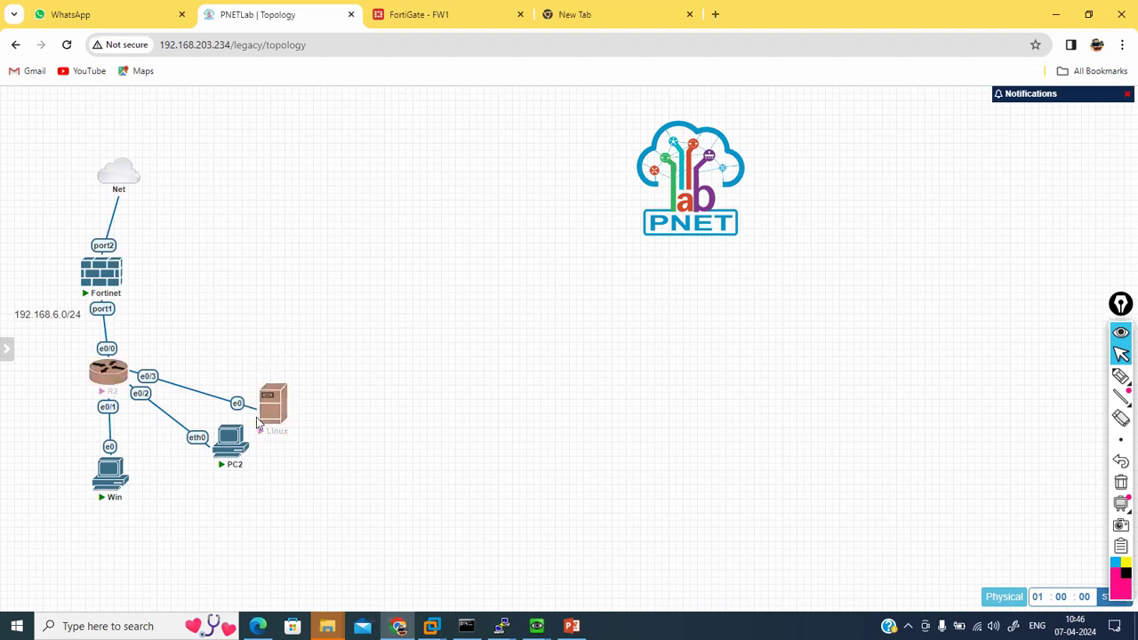
mouse_move(115, 486)
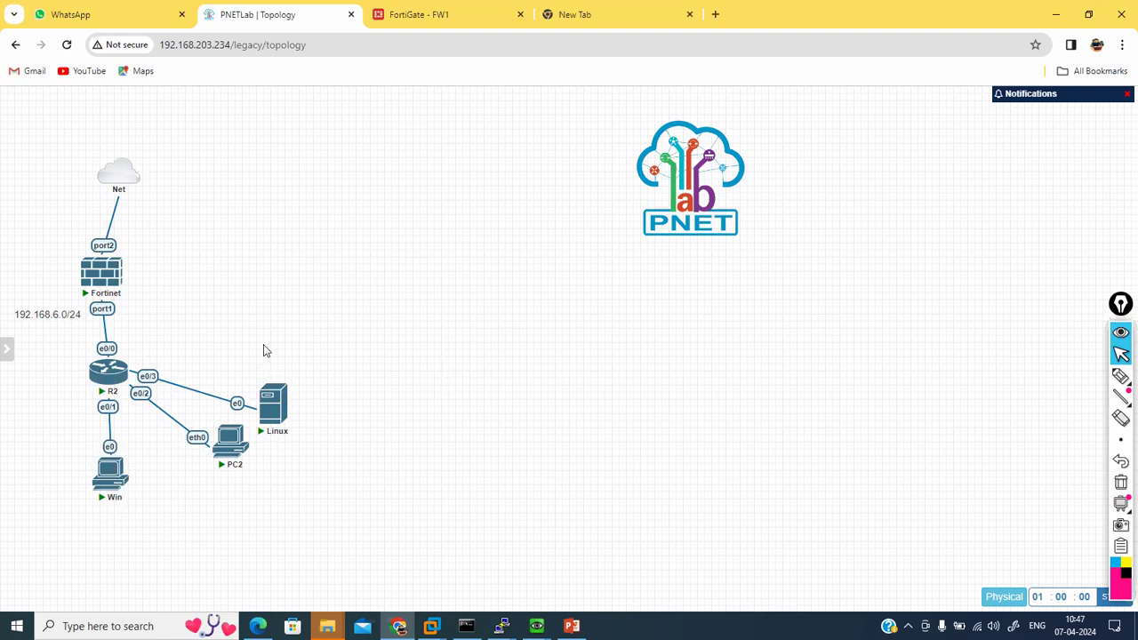
Step: Stop the PC2 node and delete it from the topology
mouse_move(231, 442)
right_click(233, 449)
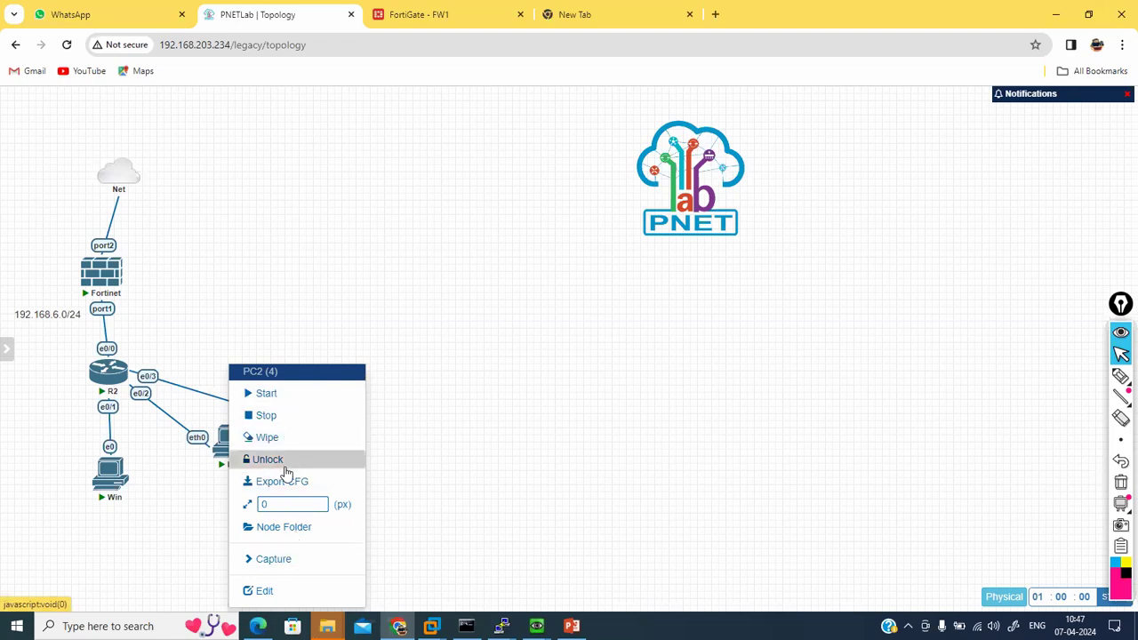
left_click(264, 416)
right_click(227, 435)
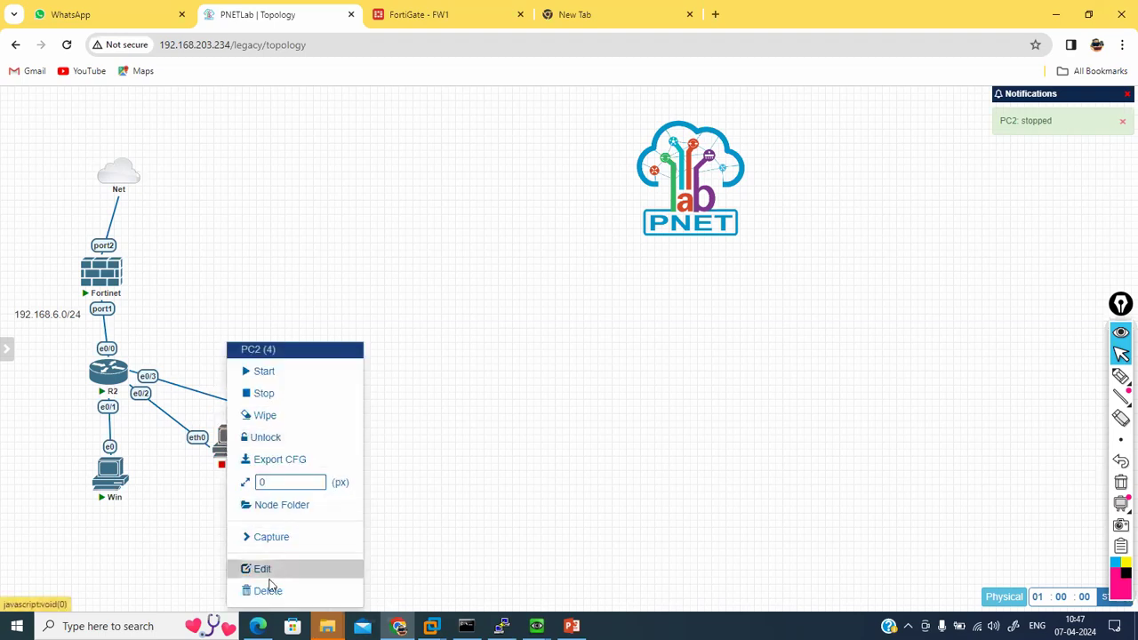
left_click(268, 590)
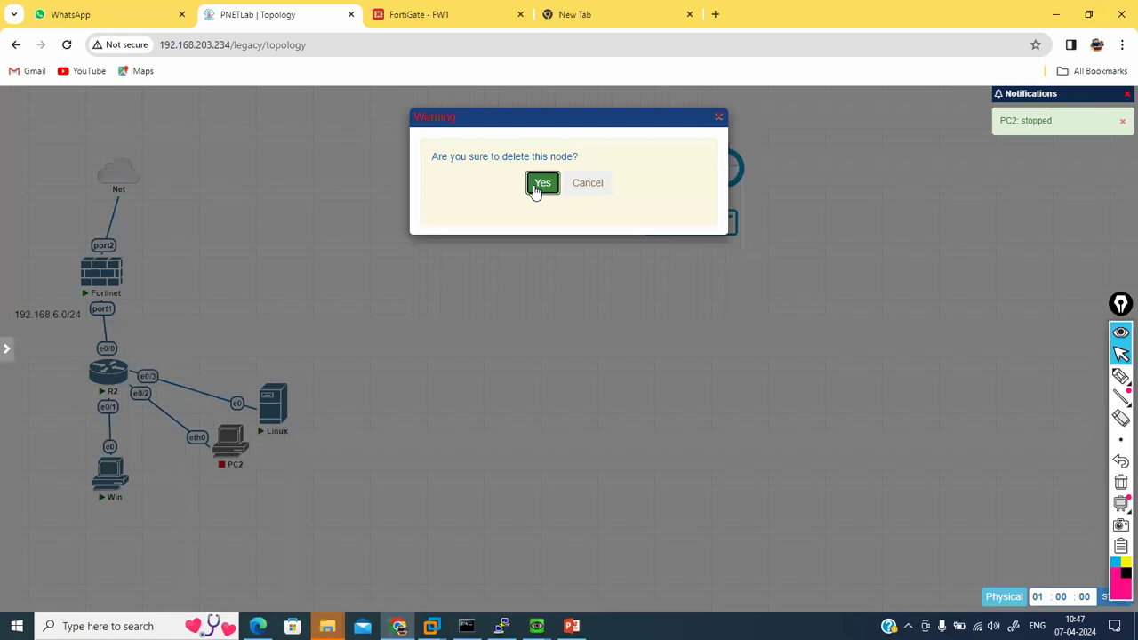
left_click(540, 186)
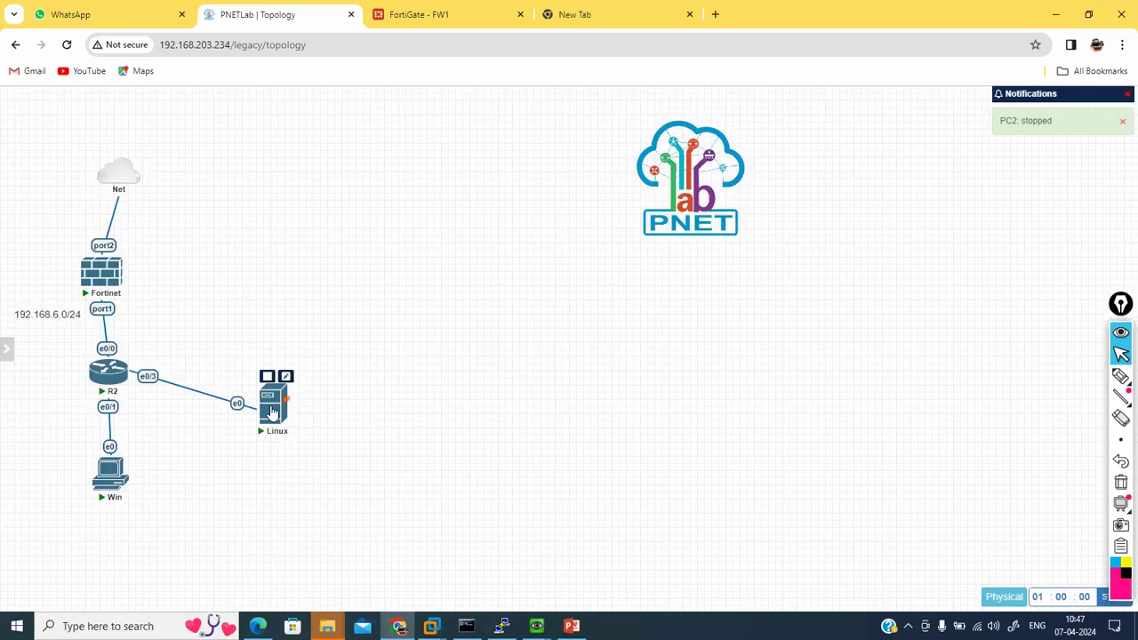
Step: Wipe the Linux node, then delete it and confirm
right_click(273, 404)
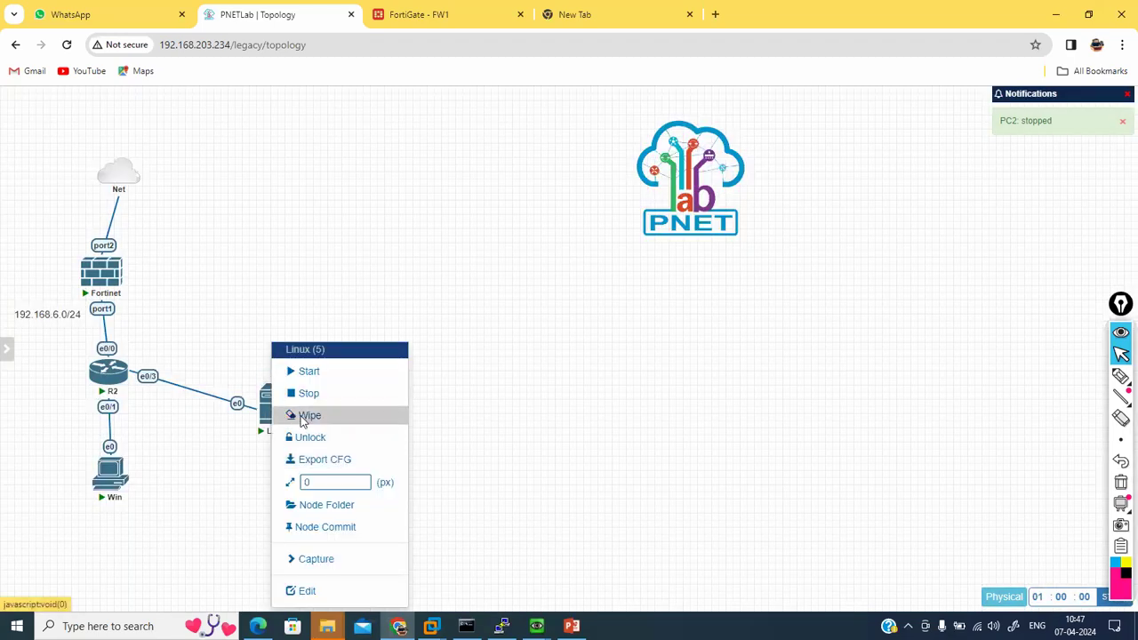
left_click(306, 415)
left_click(543, 183)
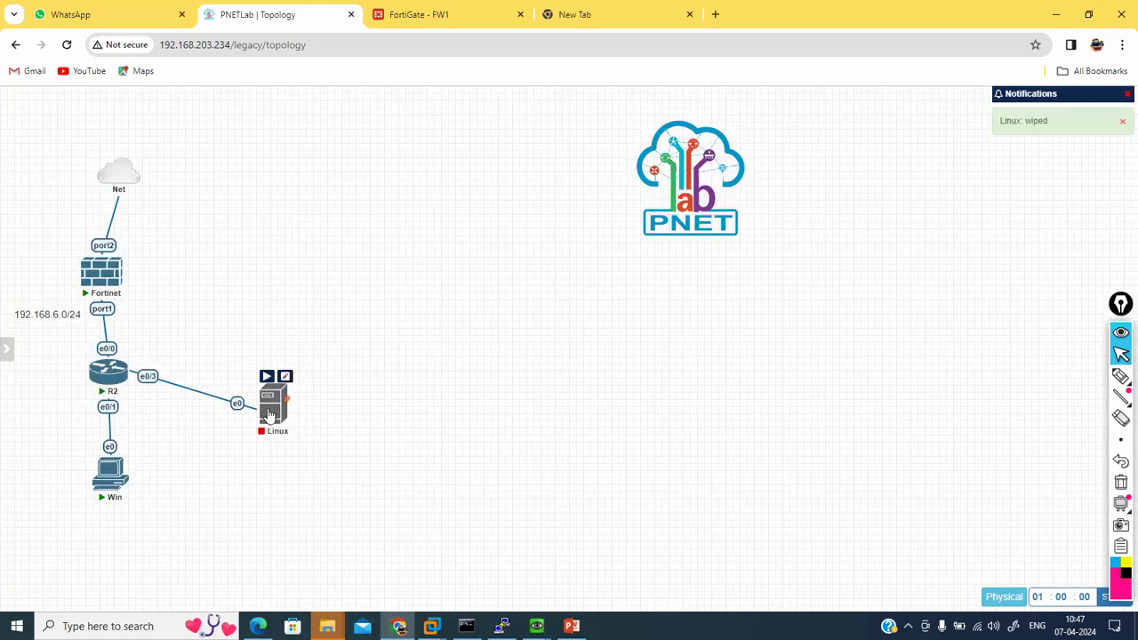
right_click(272, 404)
left_click(311, 591)
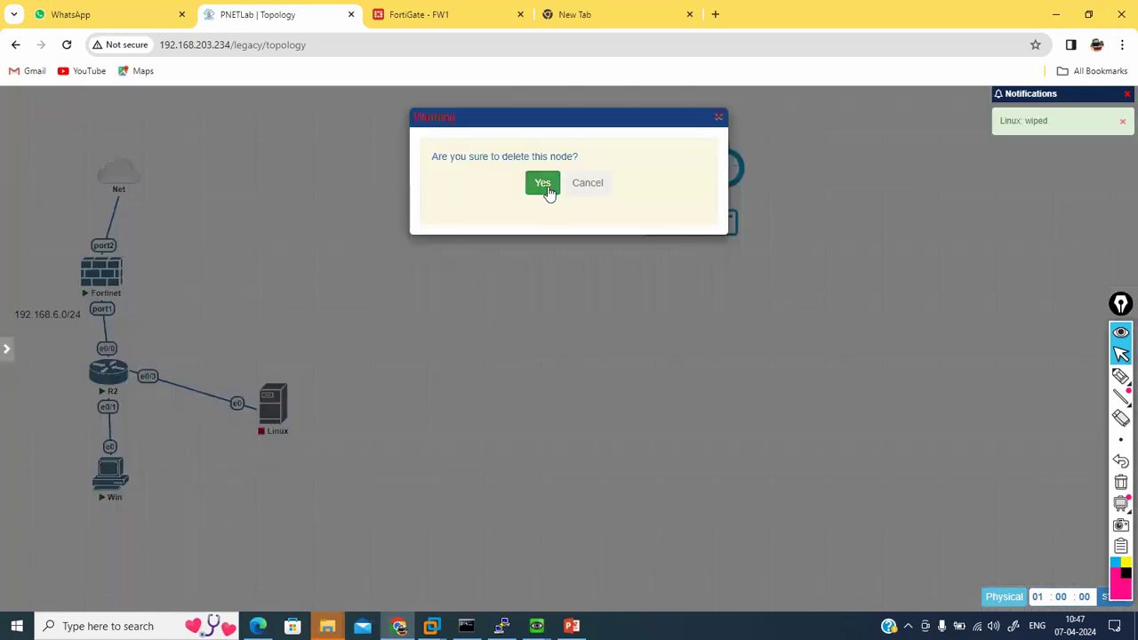
left_click(543, 185)
Step: Begin adding a new node to the canvas using the Linux template
right_click(375, 210)
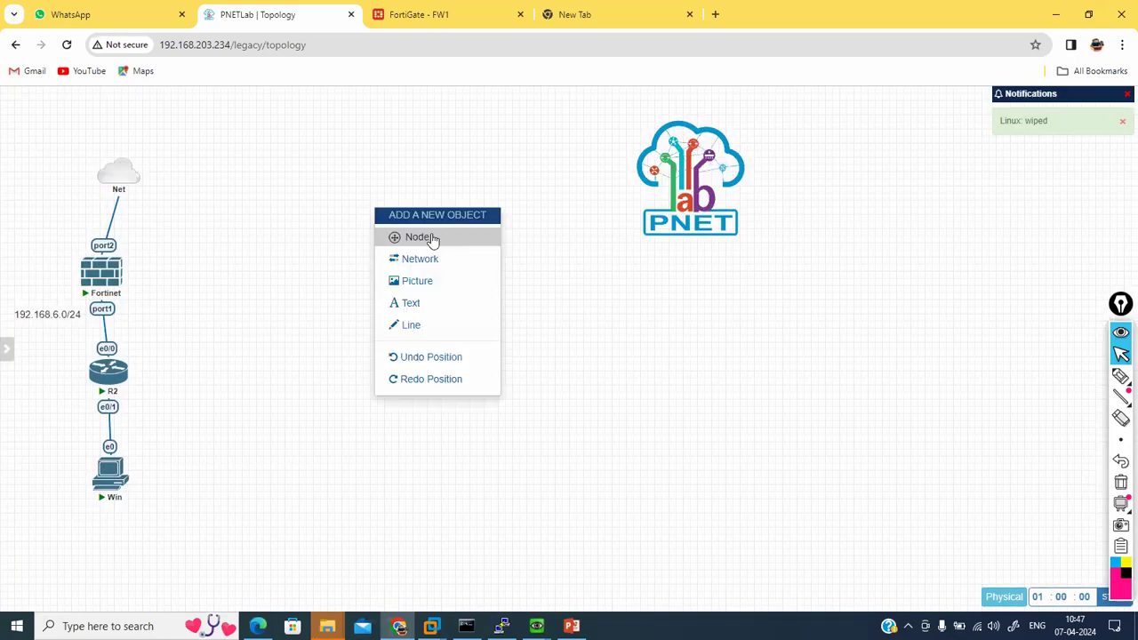
left_click(431, 236)
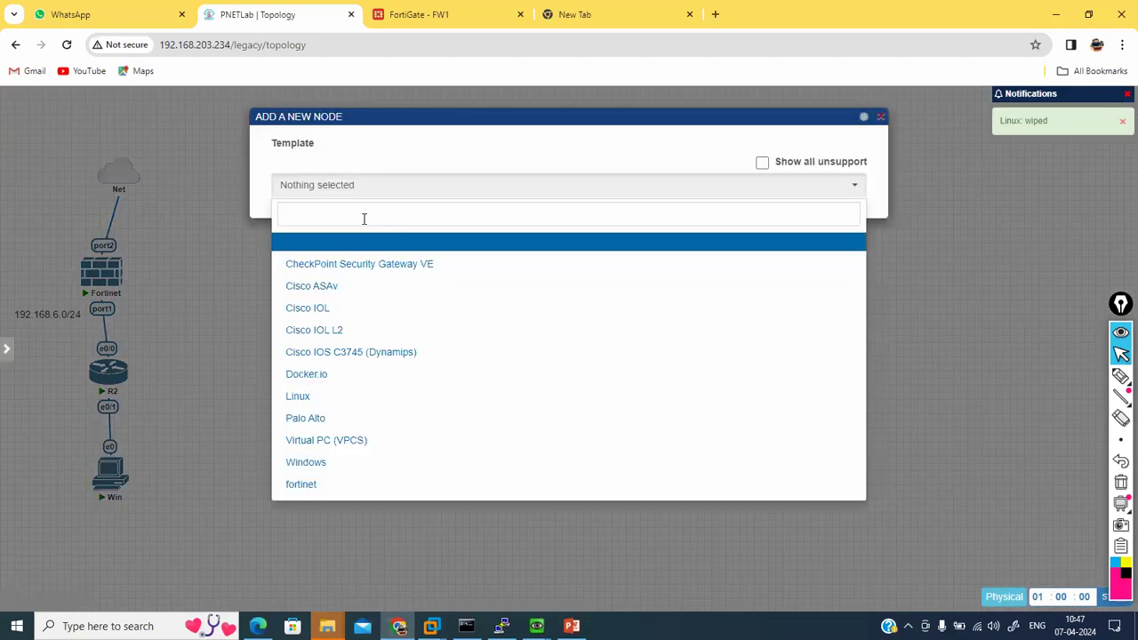
left_click(418, 14)
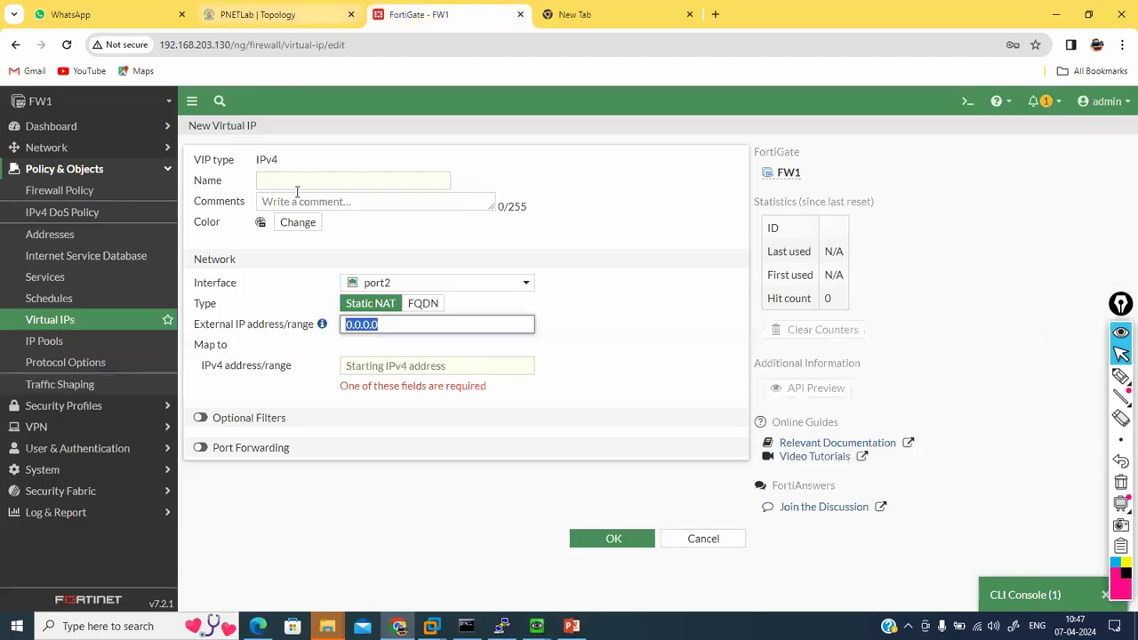
left_click(289, 5)
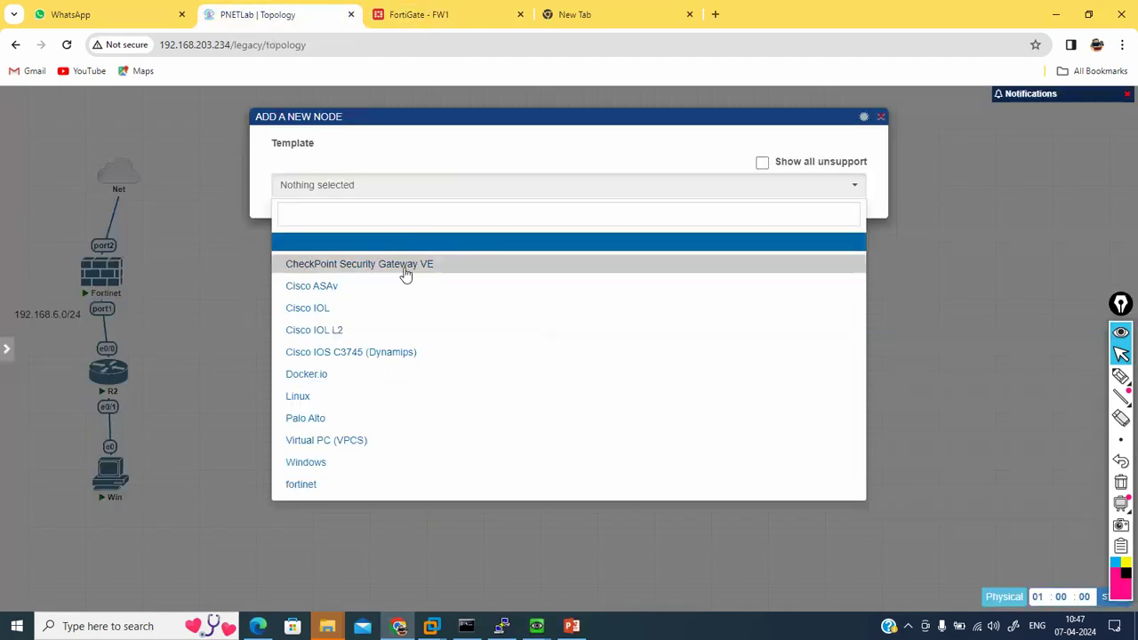
left_click(338, 404)
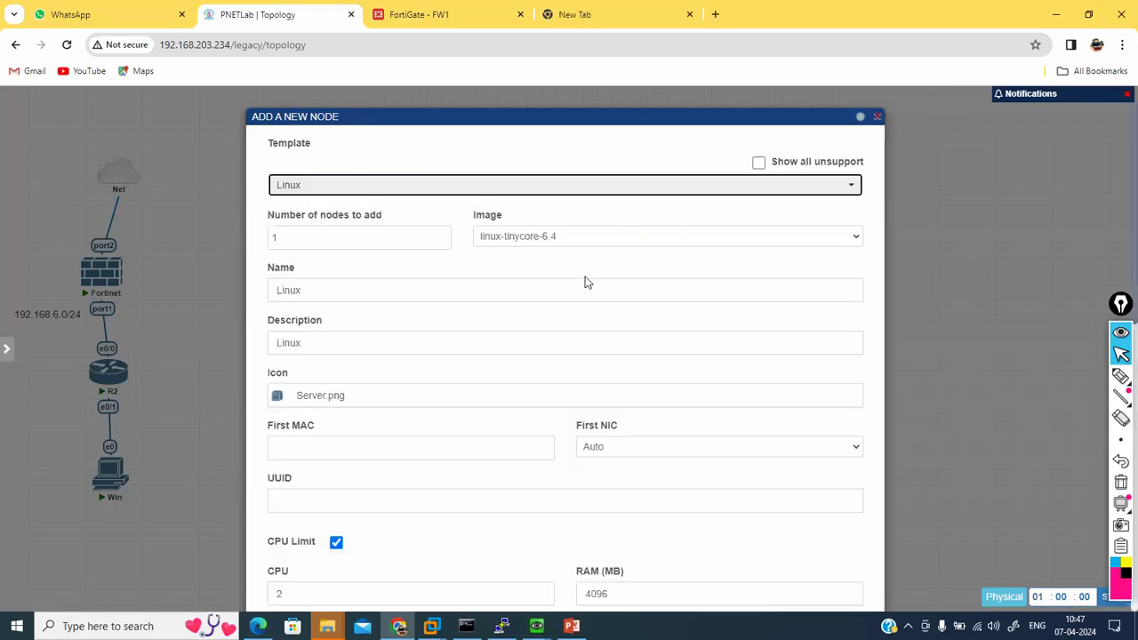
Step: Set the node's RAM to 1024 MB, save it, and move it lower on the canvas
scroll(598, 525, "down", 2)
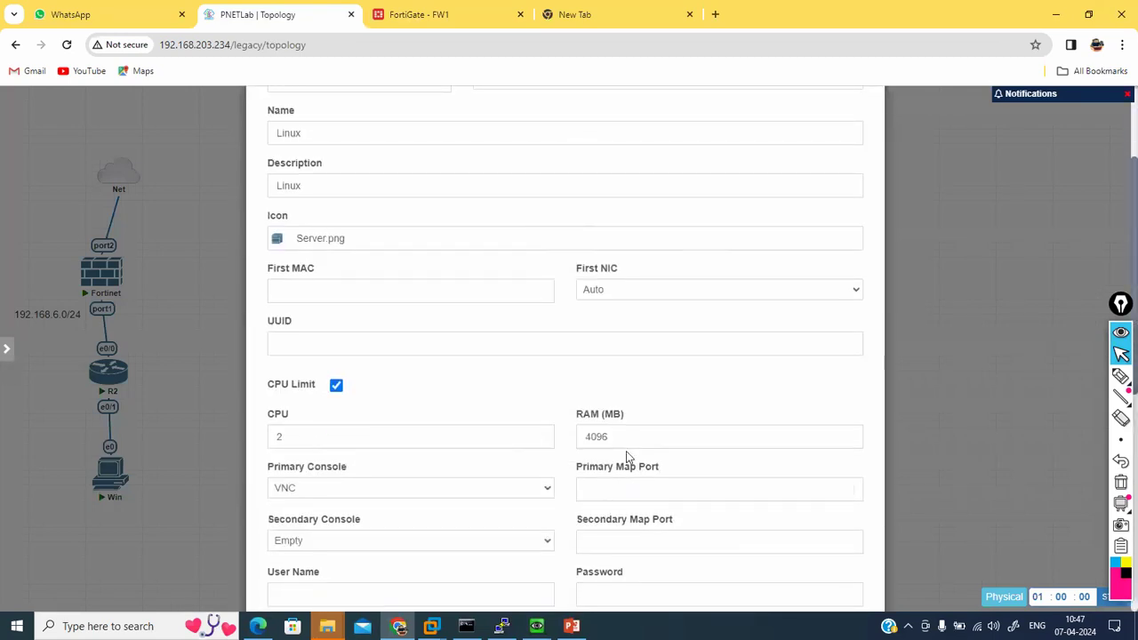
left_click_drag(623, 437, 476, 425)
type("1024")
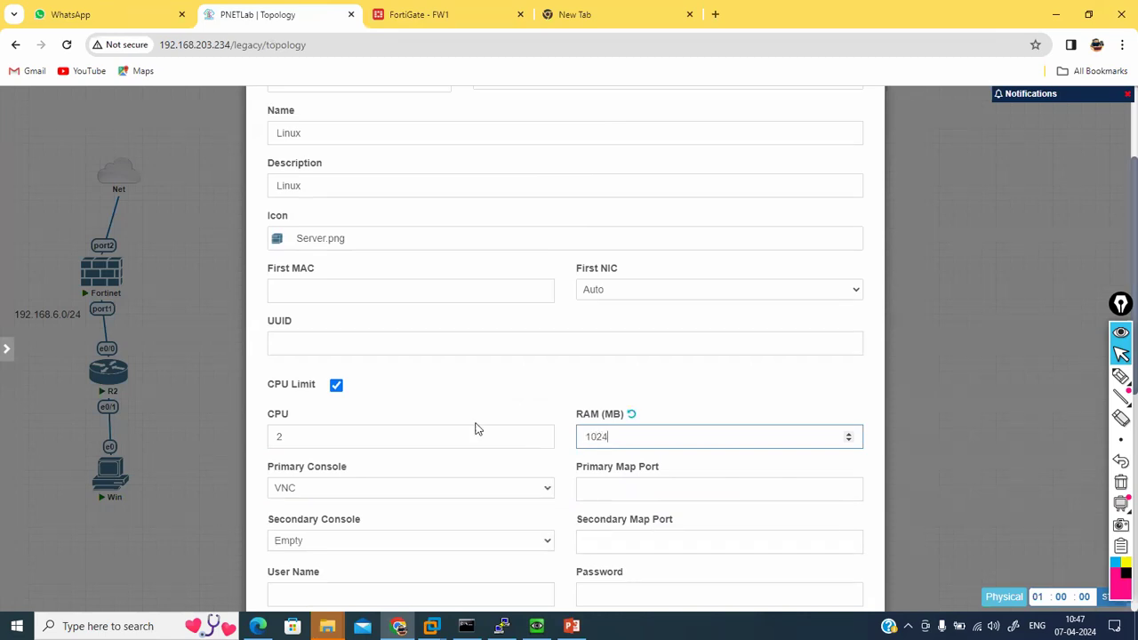
left_click(480, 402)
scroll(481, 397, "down", 3)
scroll(480, 399, "up", 1)
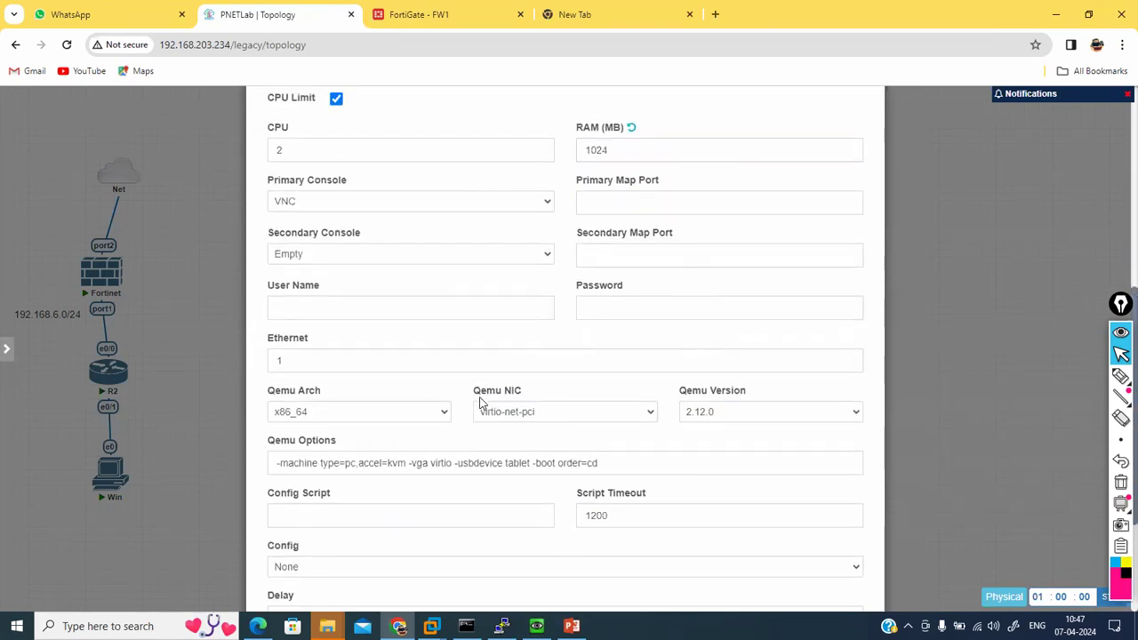
scroll(432, 355, "down", 2)
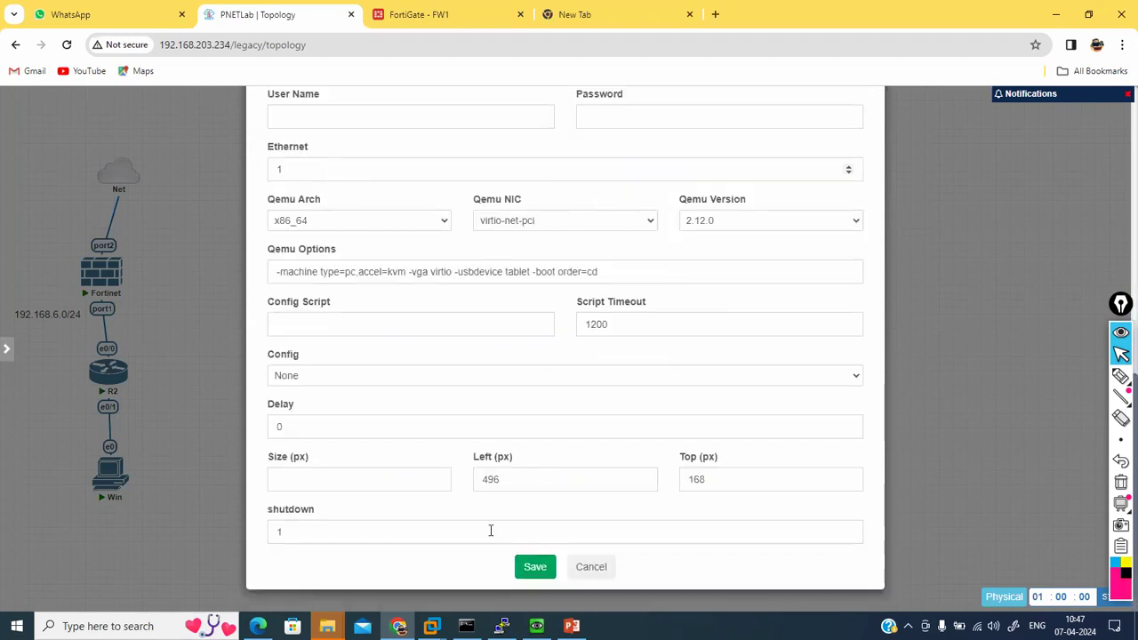
left_click(534, 563)
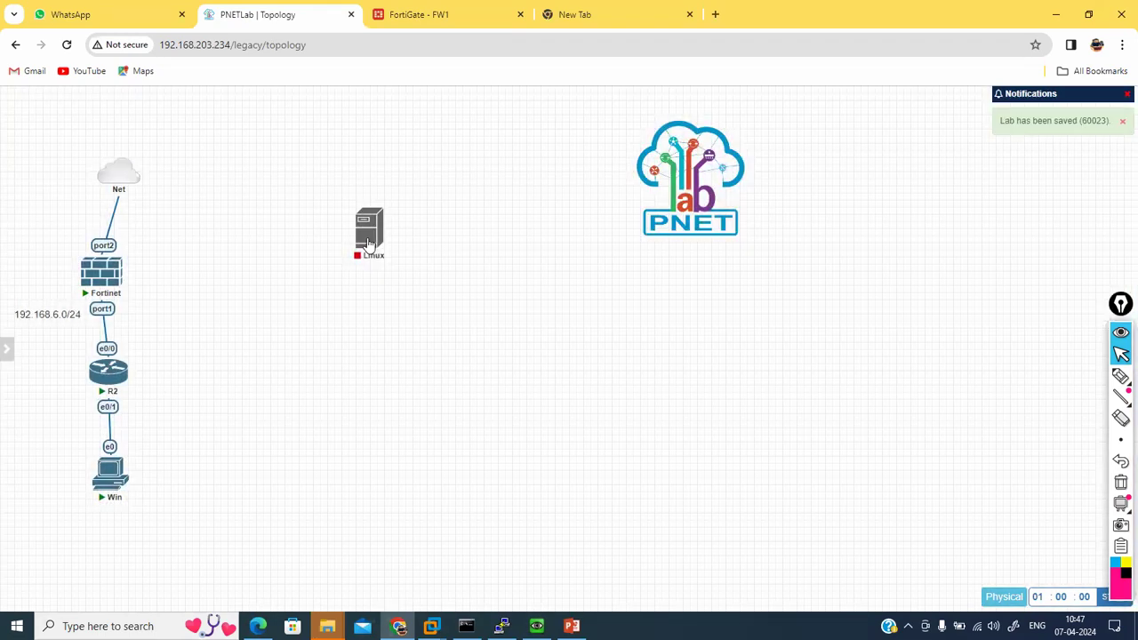
left_click_drag(375, 246, 394, 401)
Step: Start the Linux node and add a Management(Cloud0) network named Home Internet
right_click(395, 401)
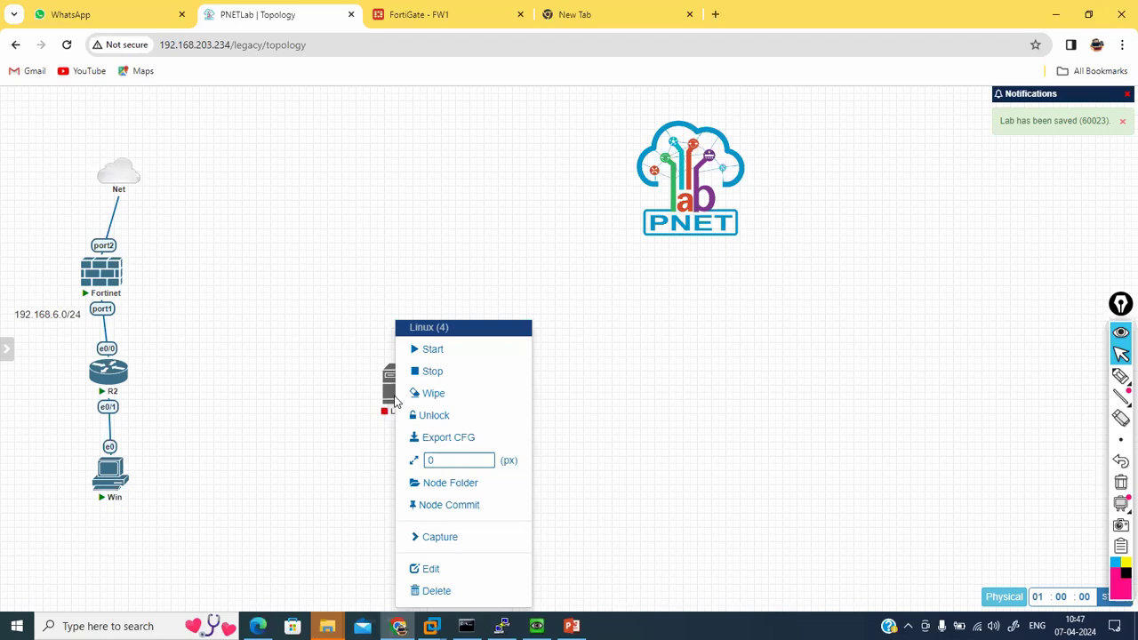
left_click(432, 348)
right_click(362, 238)
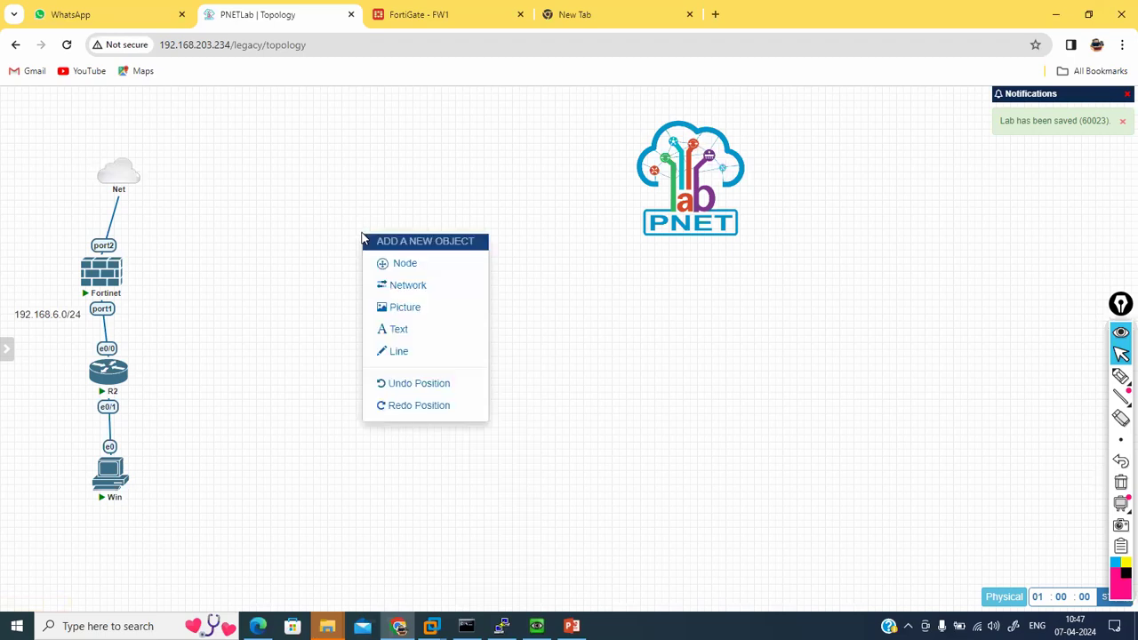
left_click(405, 286)
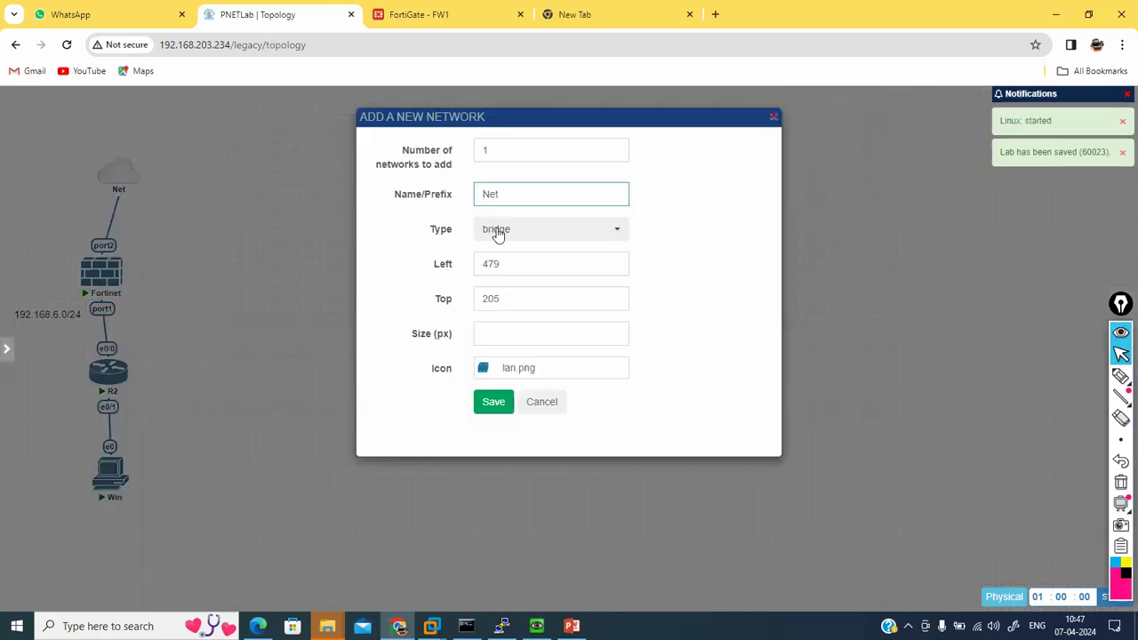
left_click(498, 233)
left_click(517, 308)
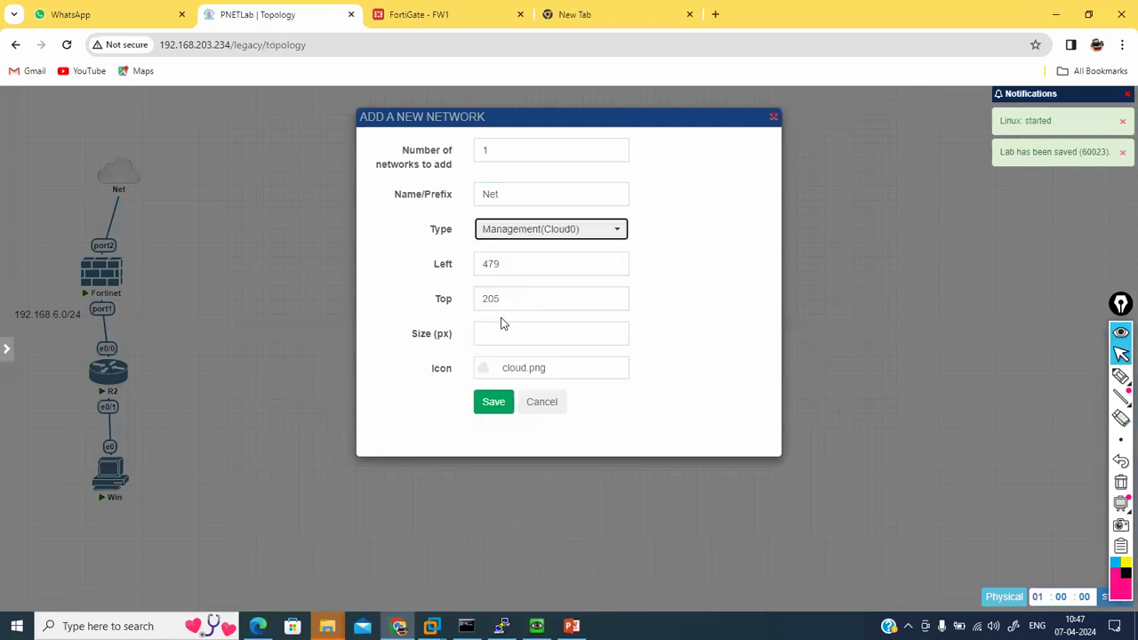
left_click_drag(507, 194, 460, 198)
type("Int")
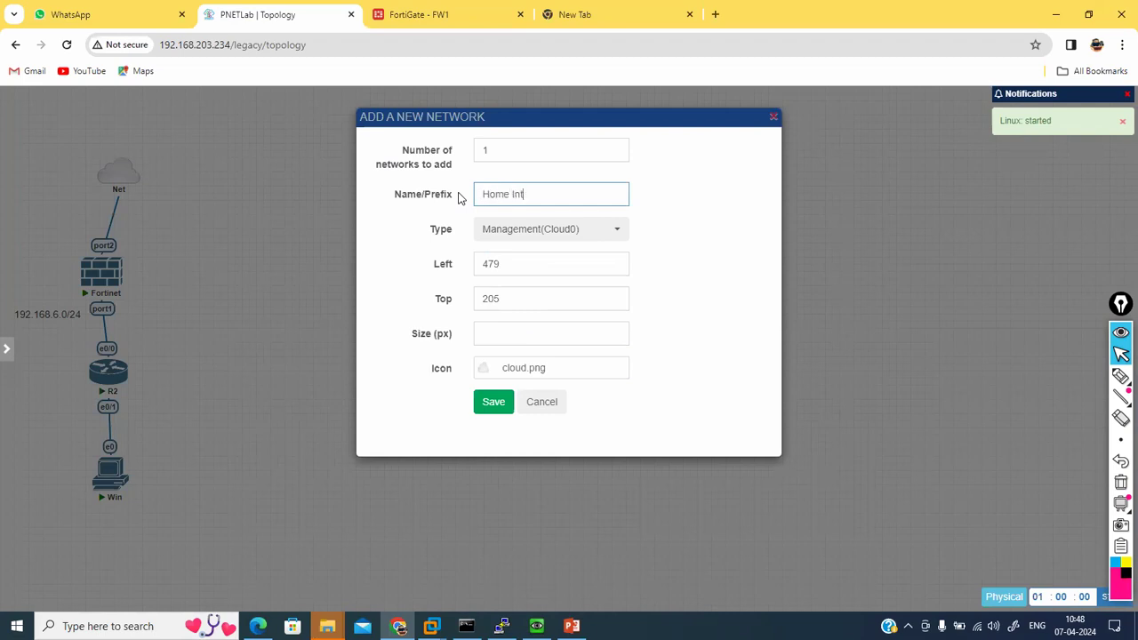
type("ernet")
left_click(501, 405)
Step: Connect Home Internet to Linux's e0 and move the Linux node closer to it
mouse_move(432, 257)
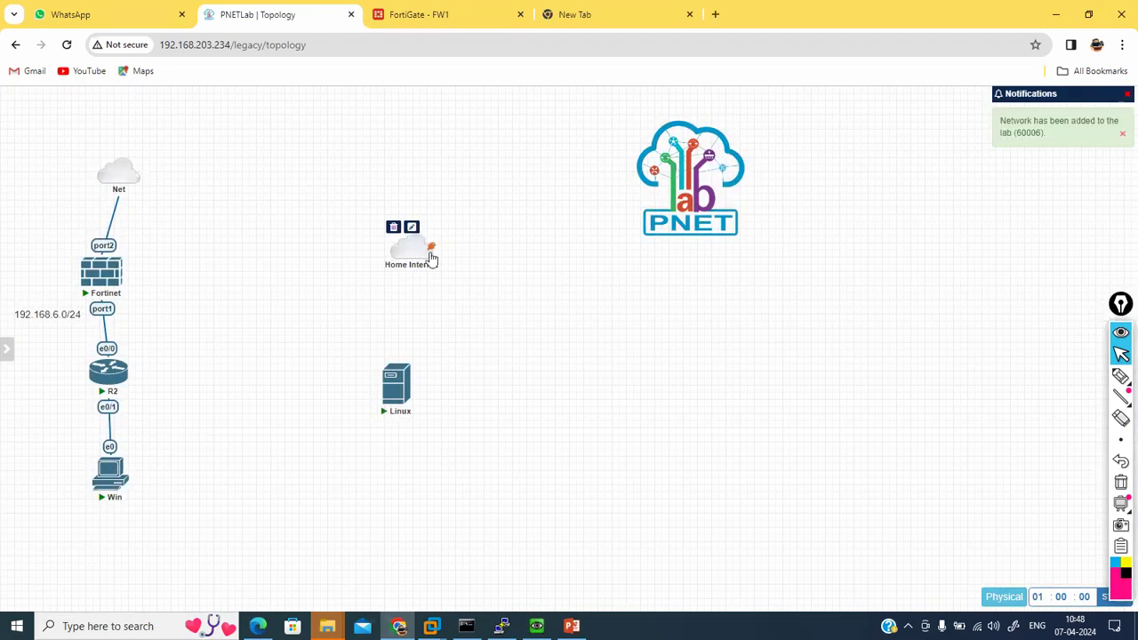
left_click_drag(432, 249, 395, 392)
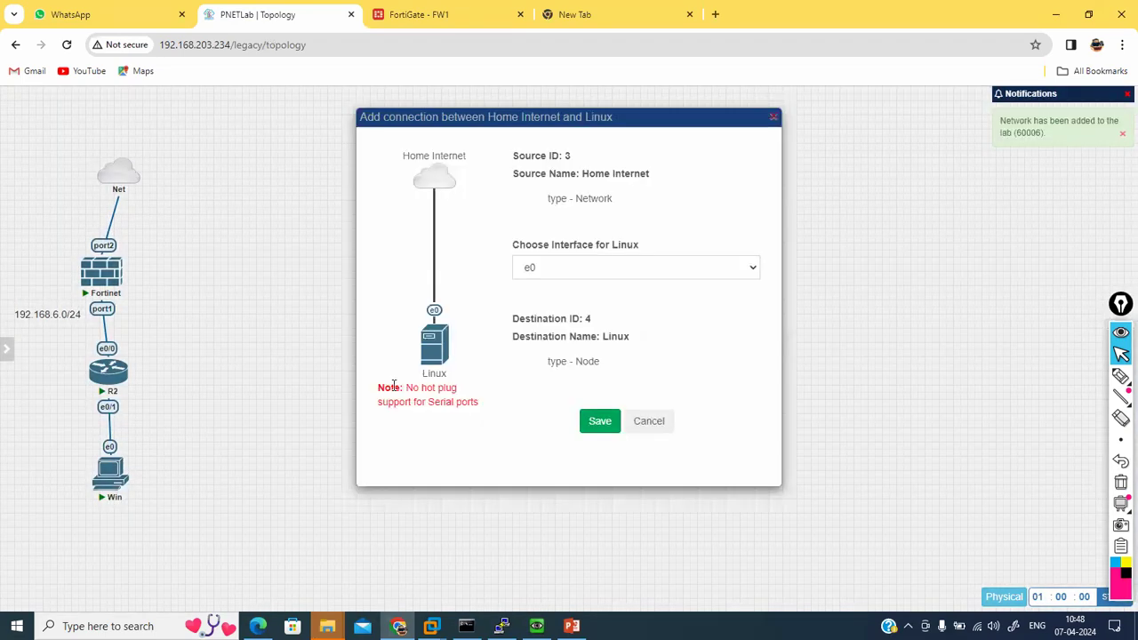
left_click(608, 421)
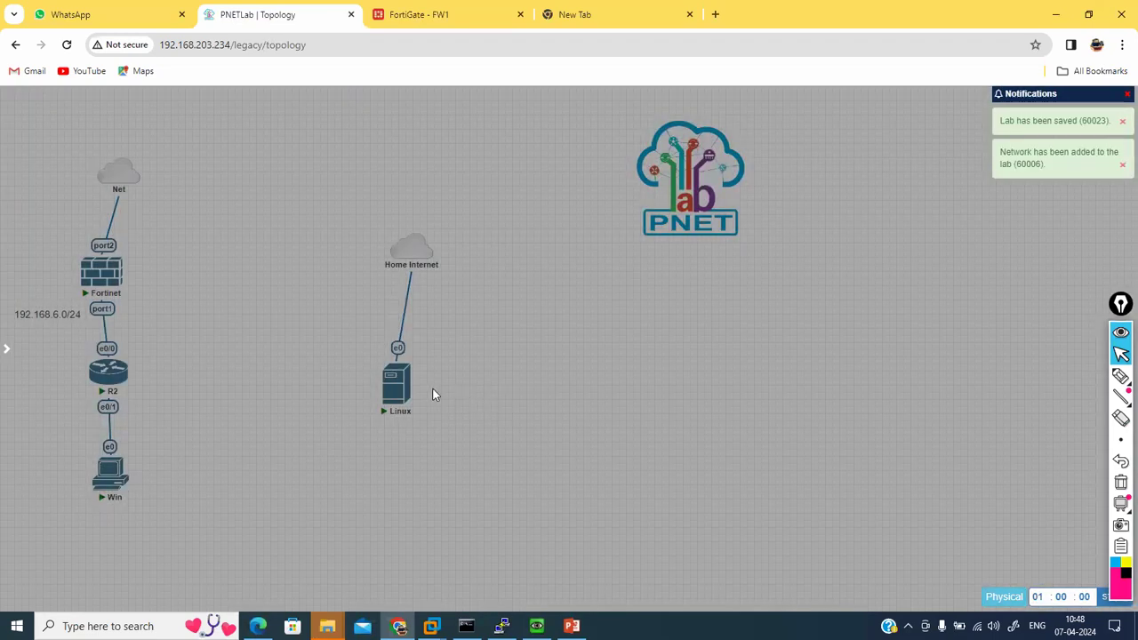
left_click_drag(399, 393, 449, 388)
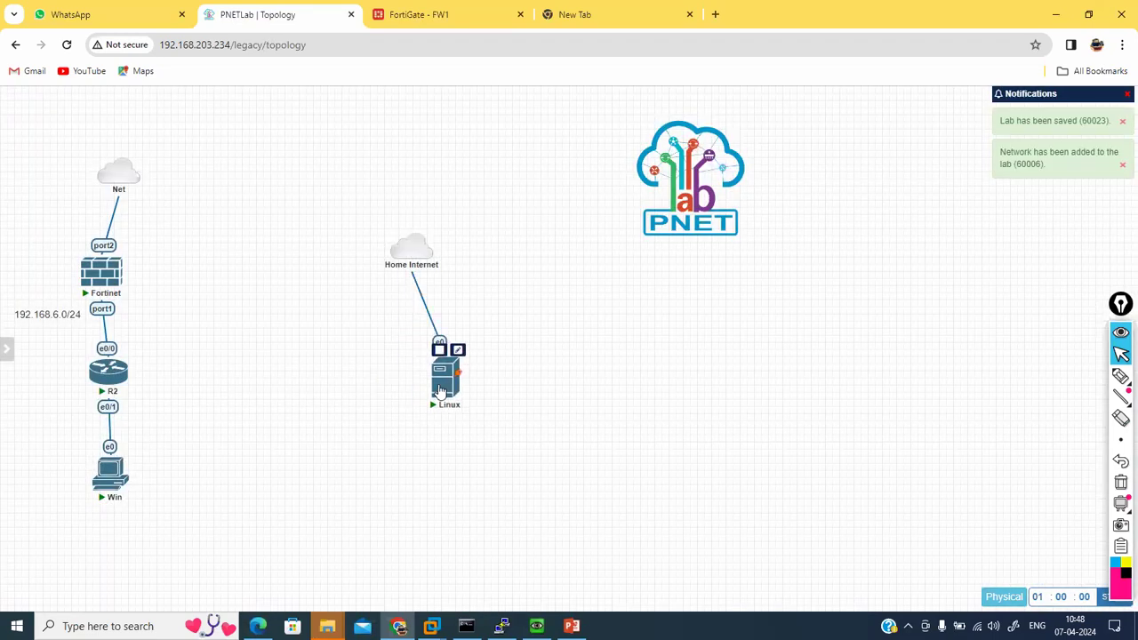
left_click(440, 391)
Step: Launch the Linux console viewer, place the node beneath Home Internet, and bring the console forward
left_click(617, 153)
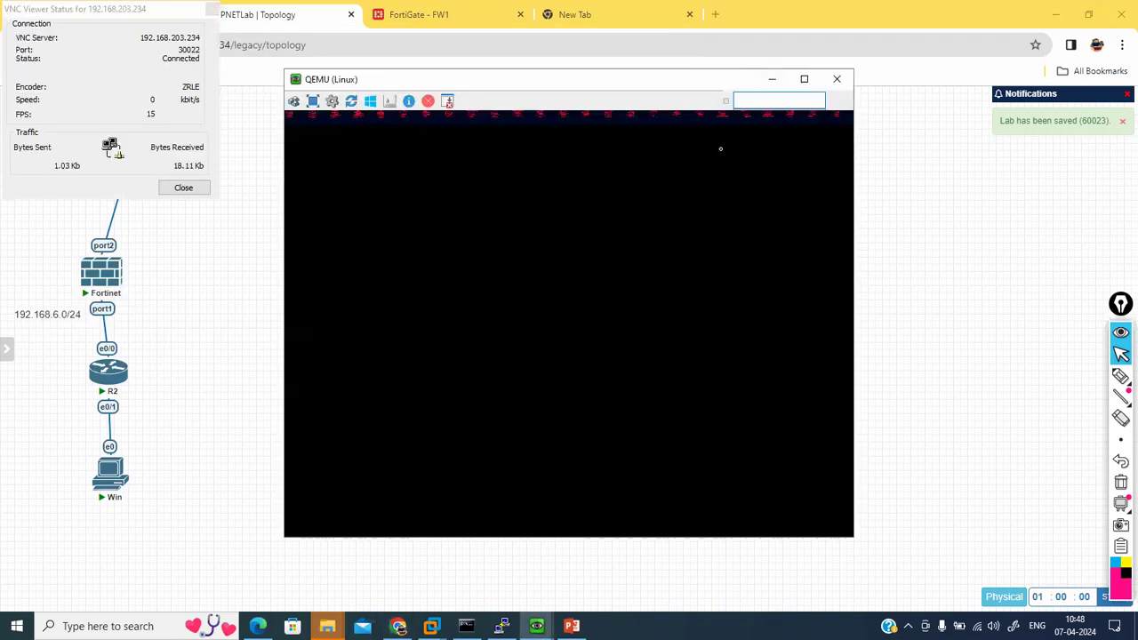
left_click(777, 79)
left_click_drag(542, 318, 406, 378)
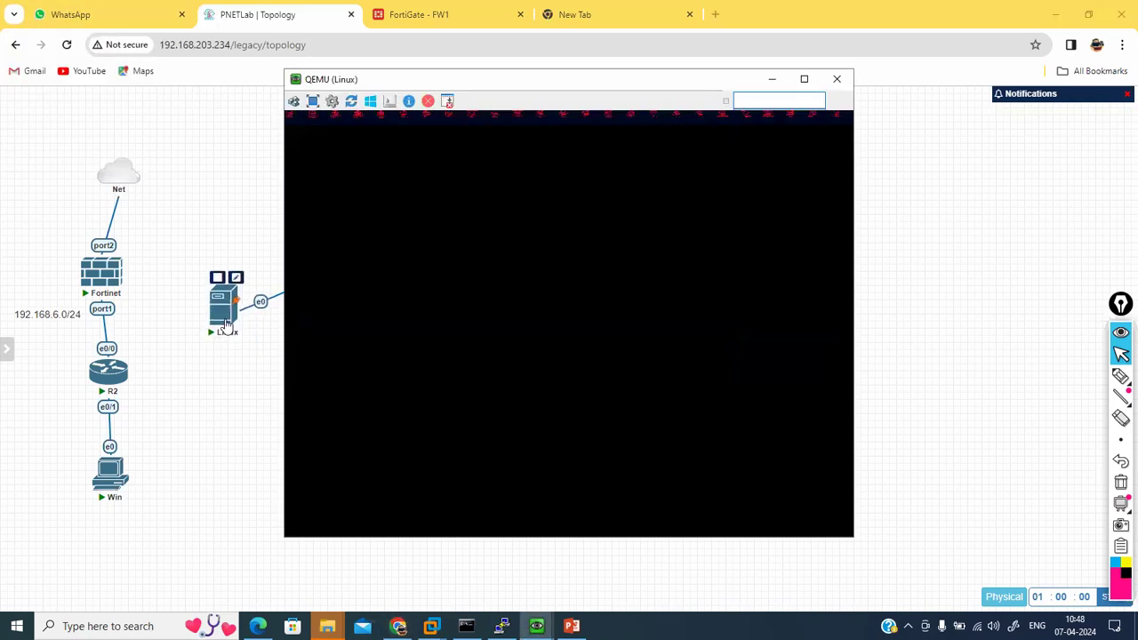
left_click(232, 336)
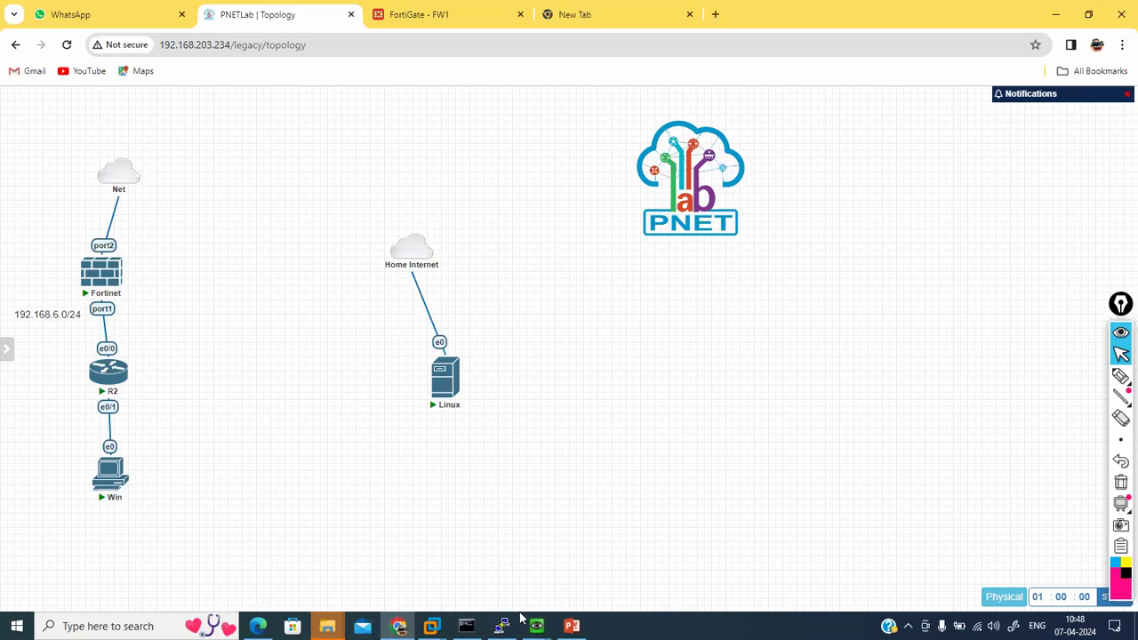
mouse_move(537, 625)
left_click(587, 563)
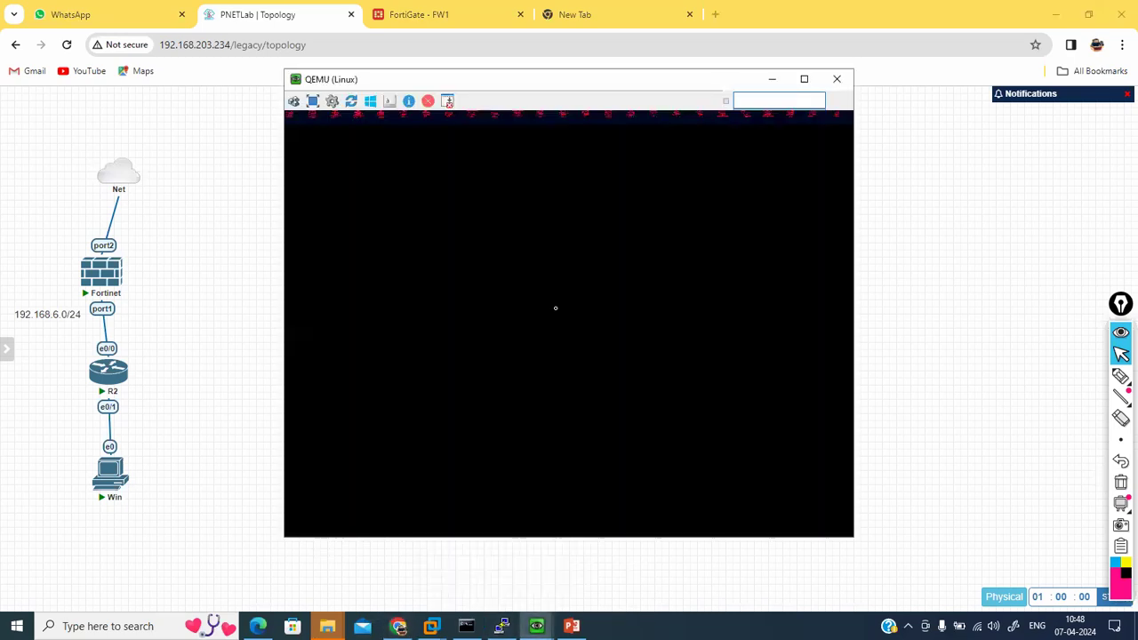
left_click(536, 625)
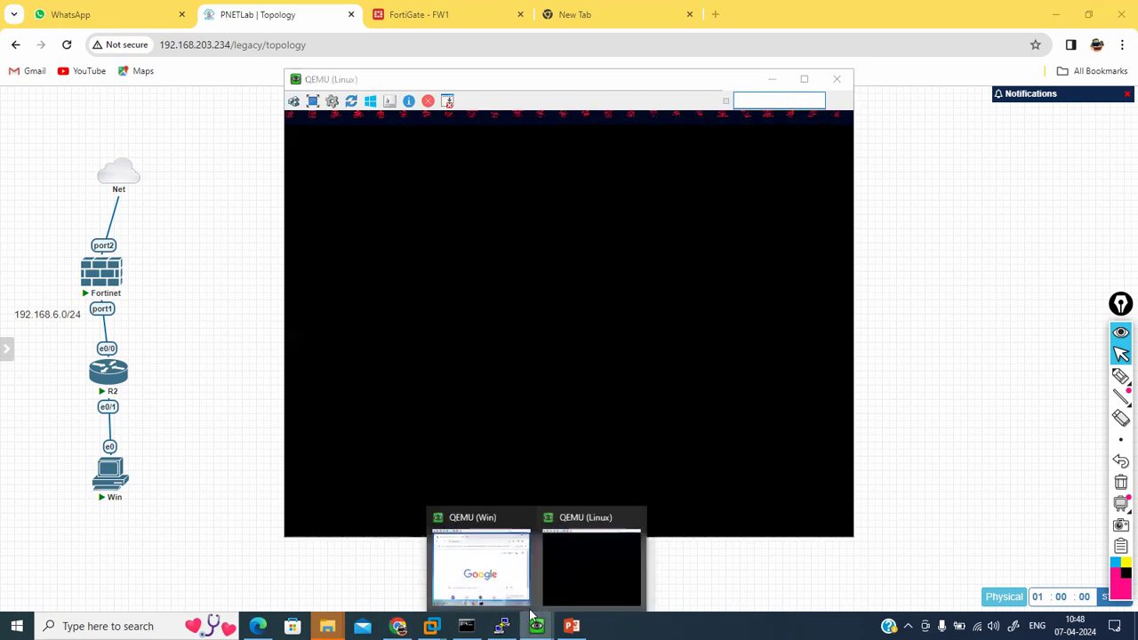
Step: On the Win console, stop the running ping and run firewall.cpl
left_click(471, 591)
left_click(306, 524)
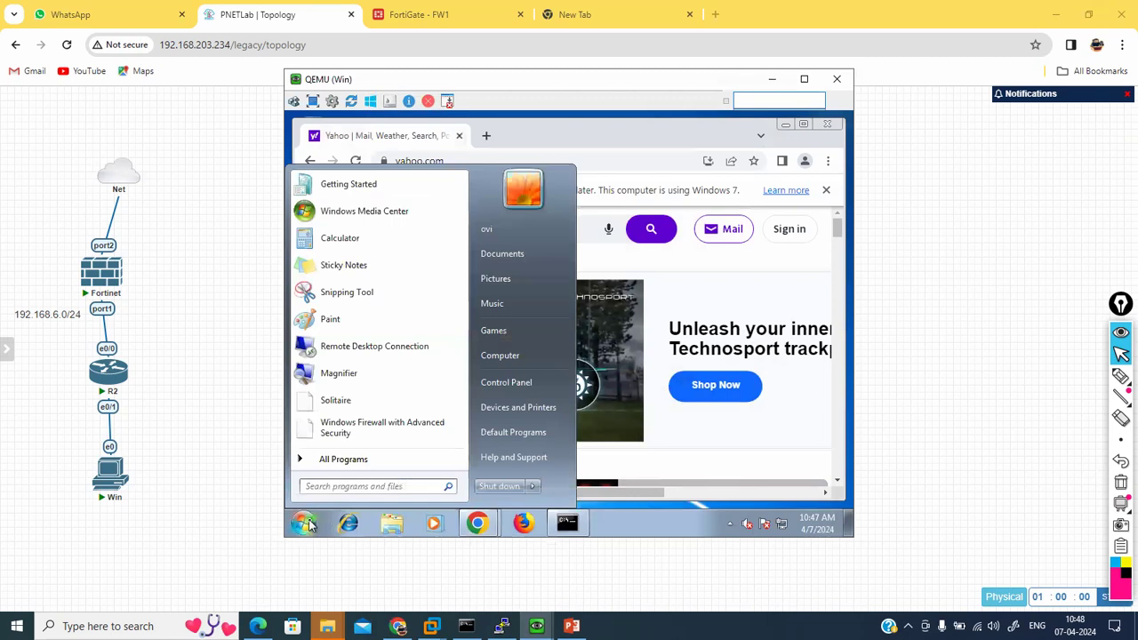
type("firew")
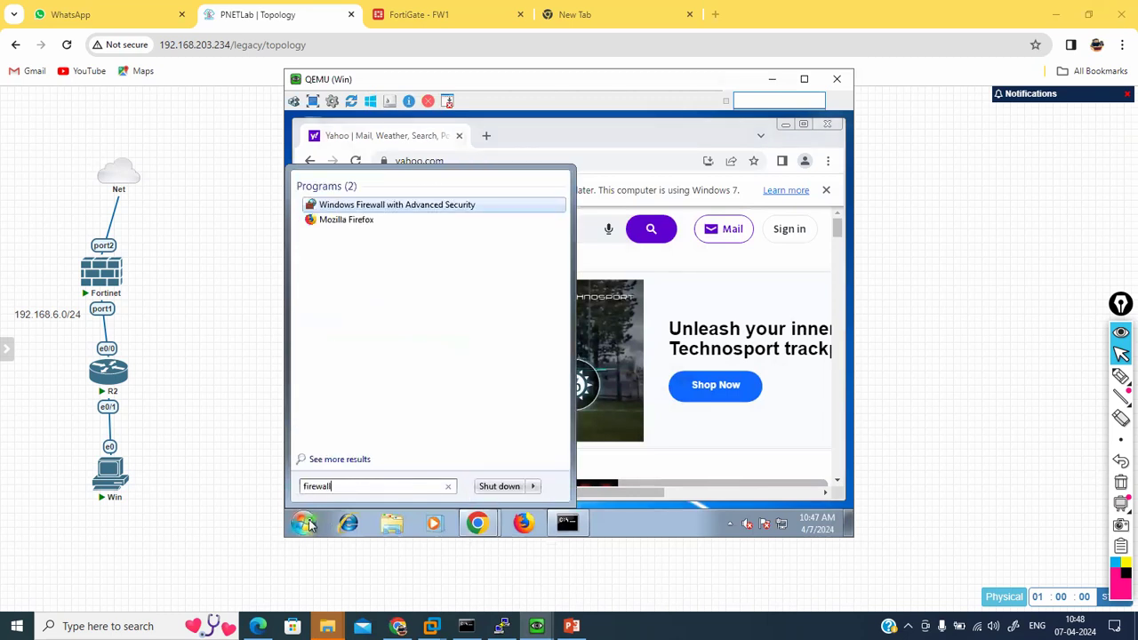
type("all")
key("Return")
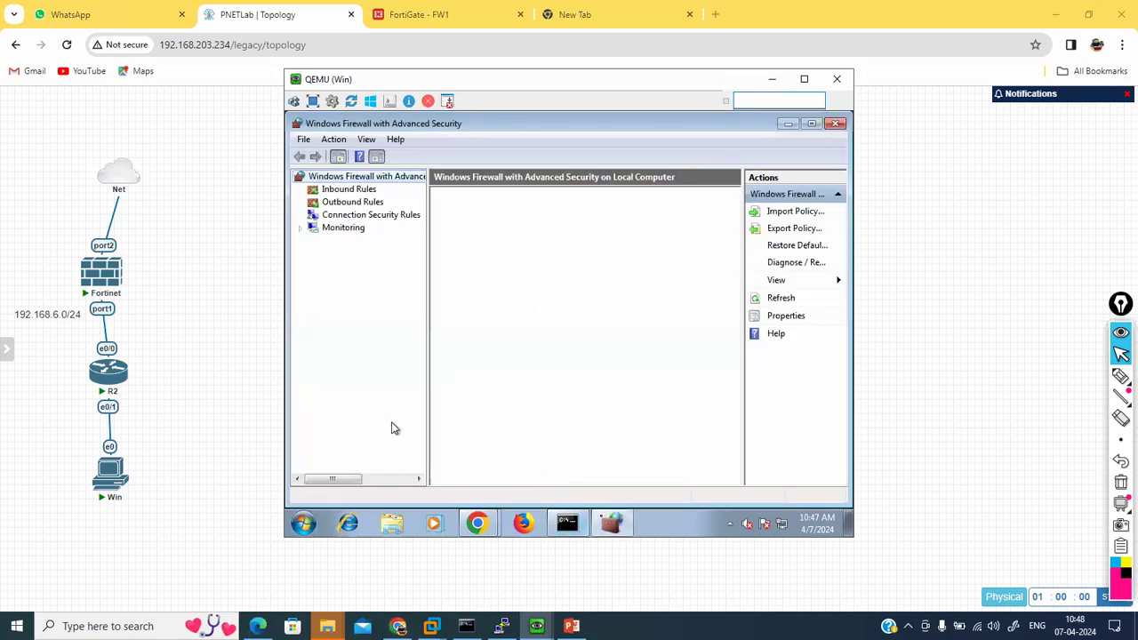
left_click(578, 524)
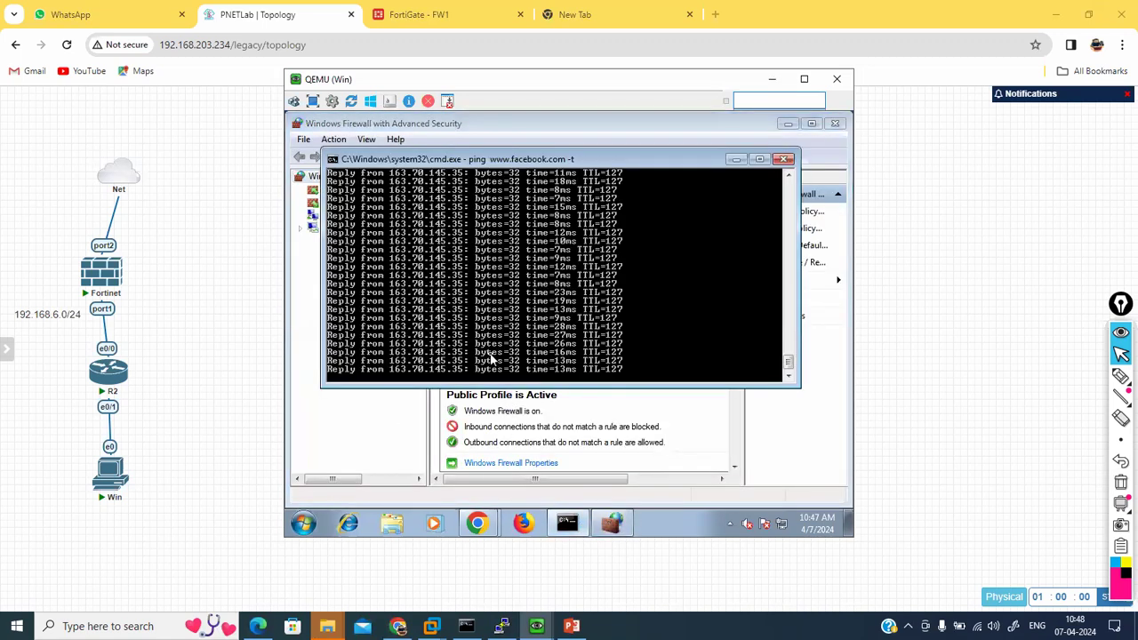
key("ctrl+c")
key("Return")
key("Return")
key("Return")
key("Return")
key("Return")
key("Return")
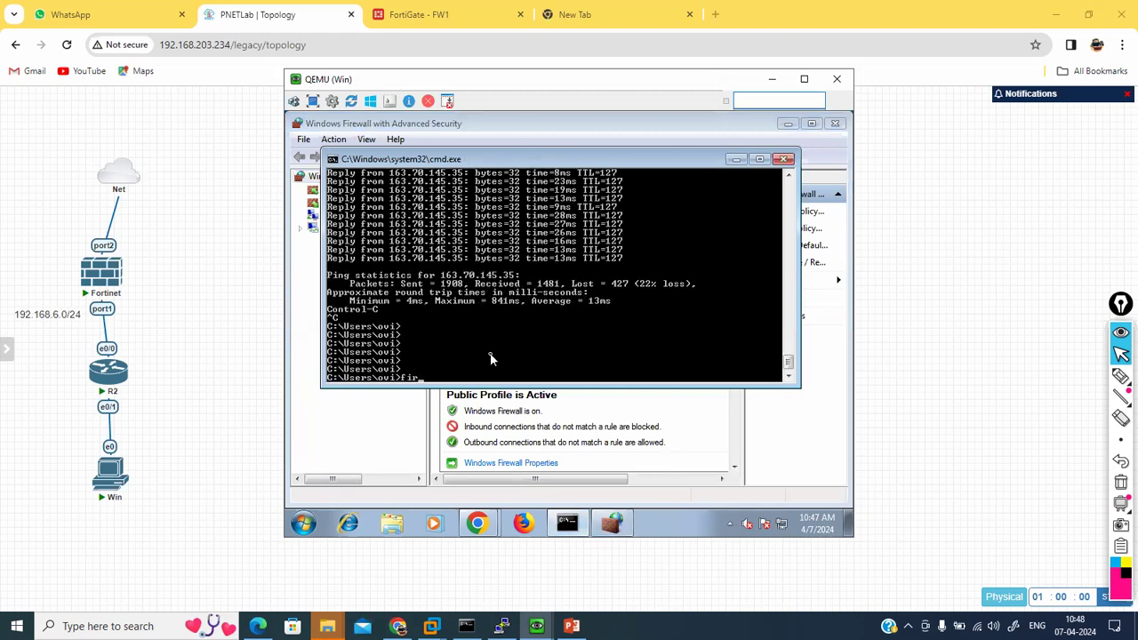
type("firewall.cpl")
key("Return")
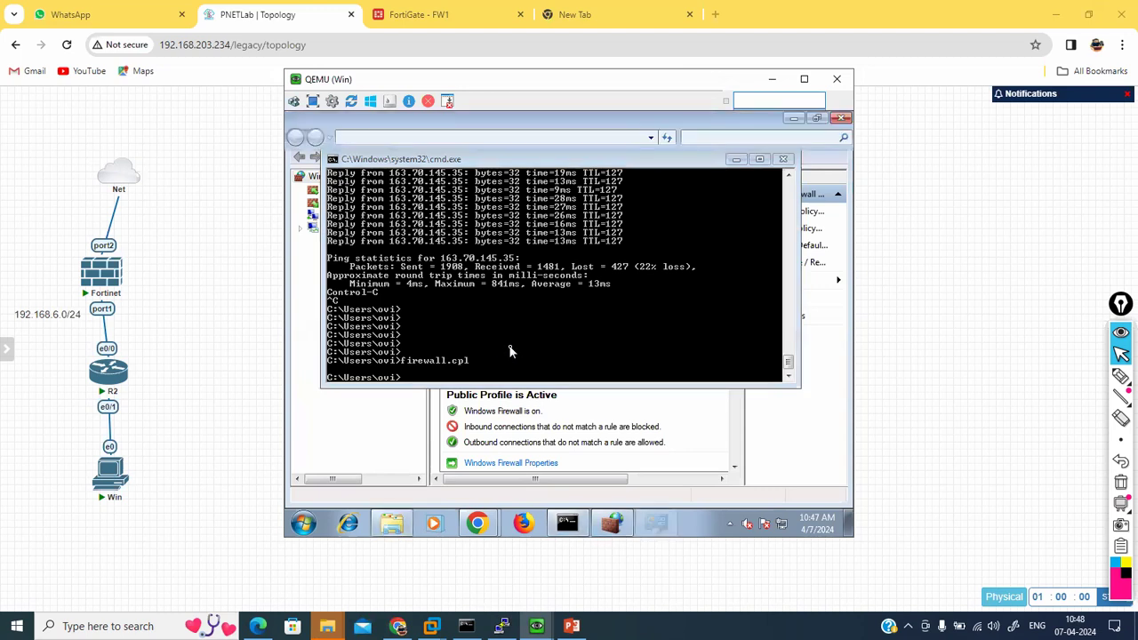
Step: Turn Windows Firewall off for private and public networks, then close cmd and hide the console
left_click(333, 249)
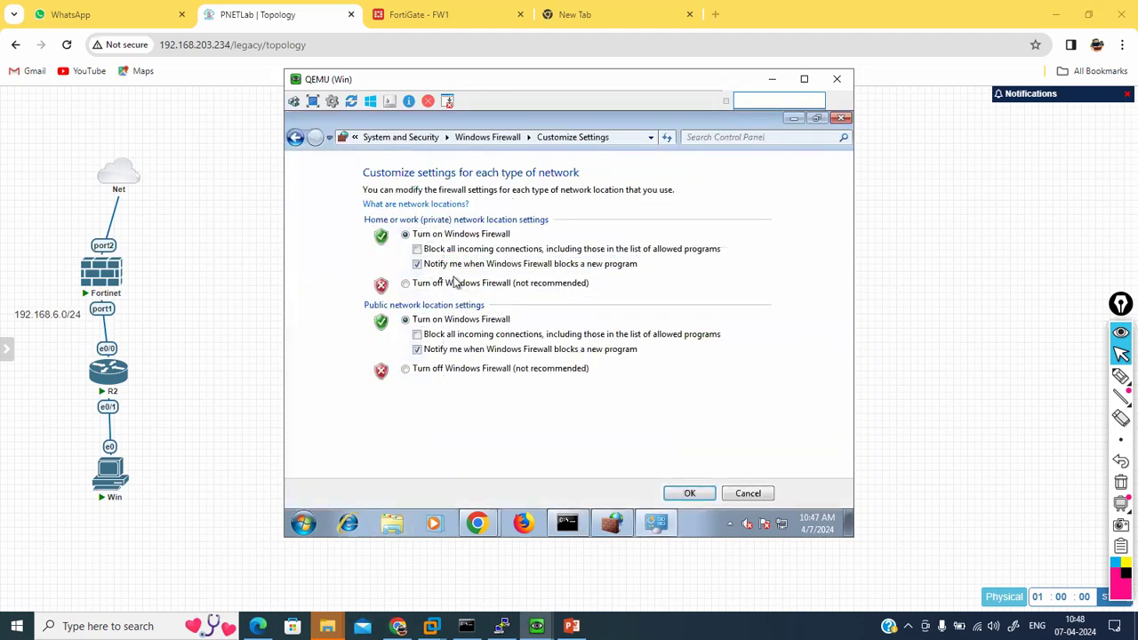
left_click(438, 283)
left_click(431, 372)
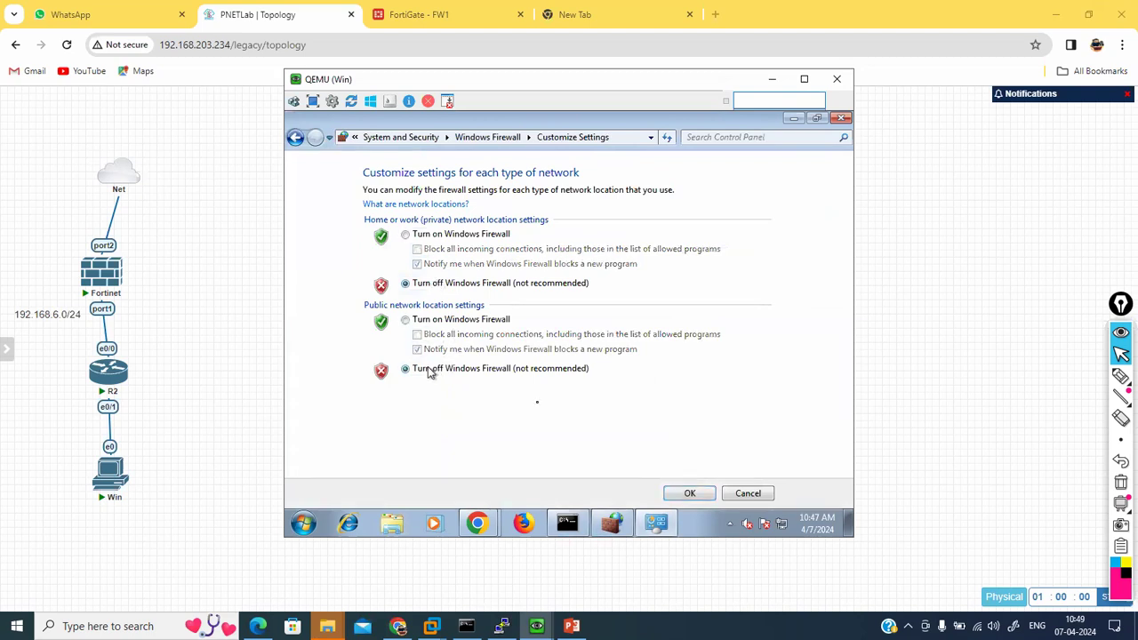
left_click(673, 493)
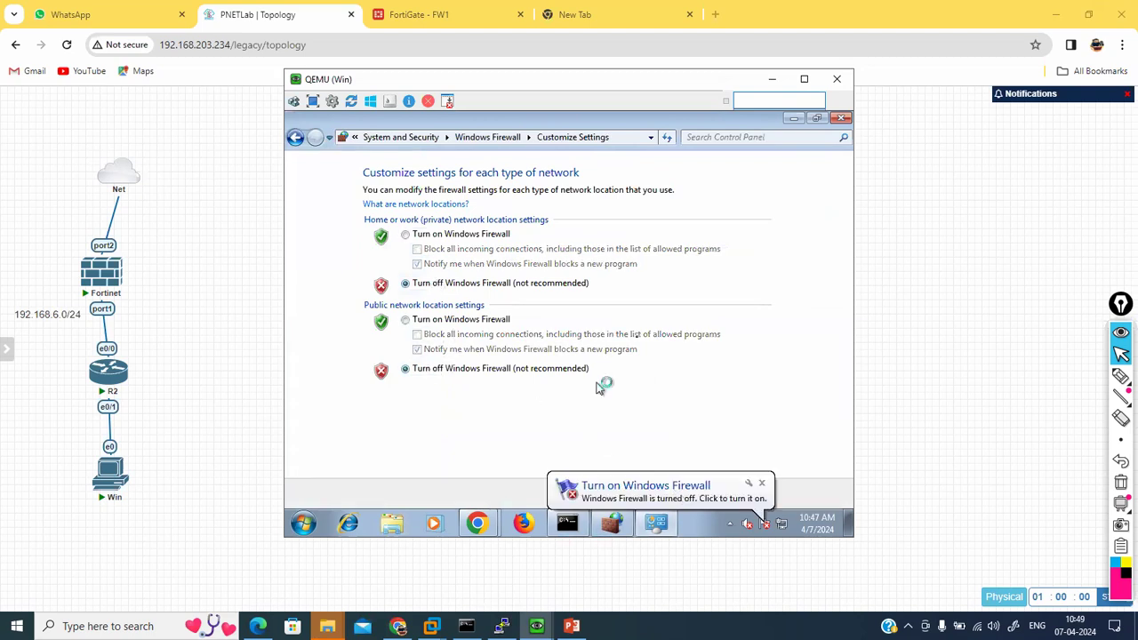
left_click(794, 119)
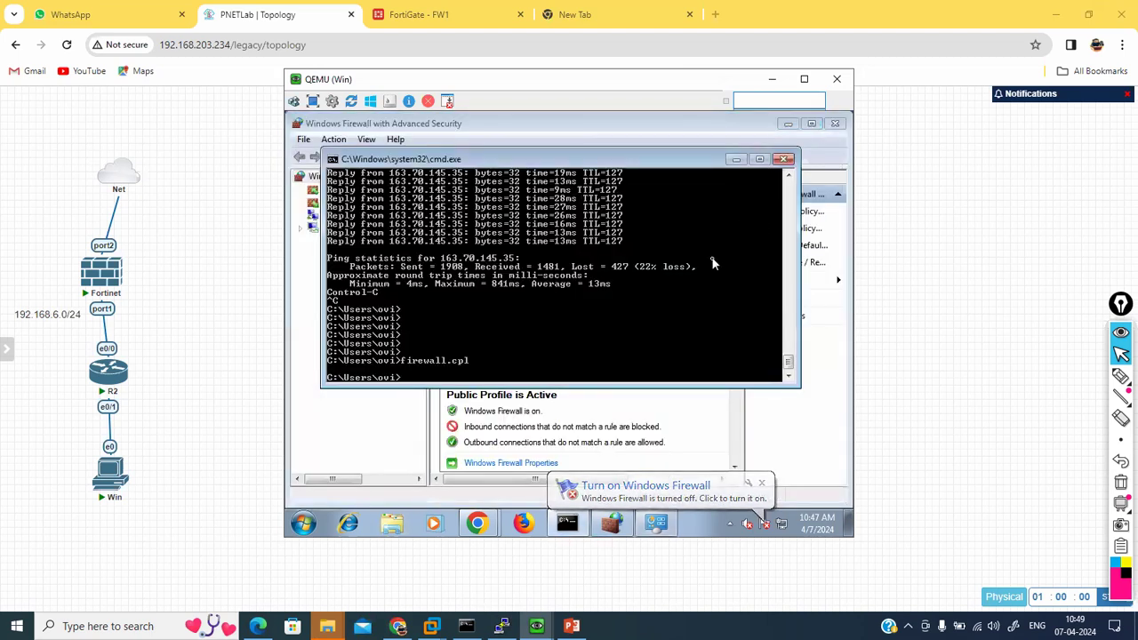
key("Return")
key("Return")
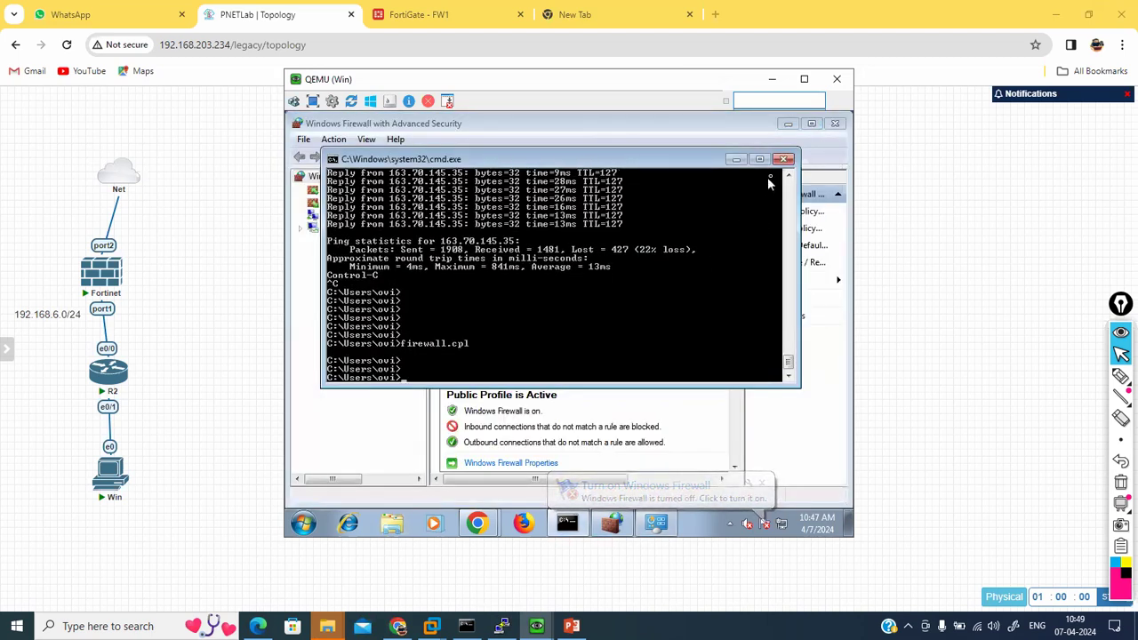
left_click(782, 160)
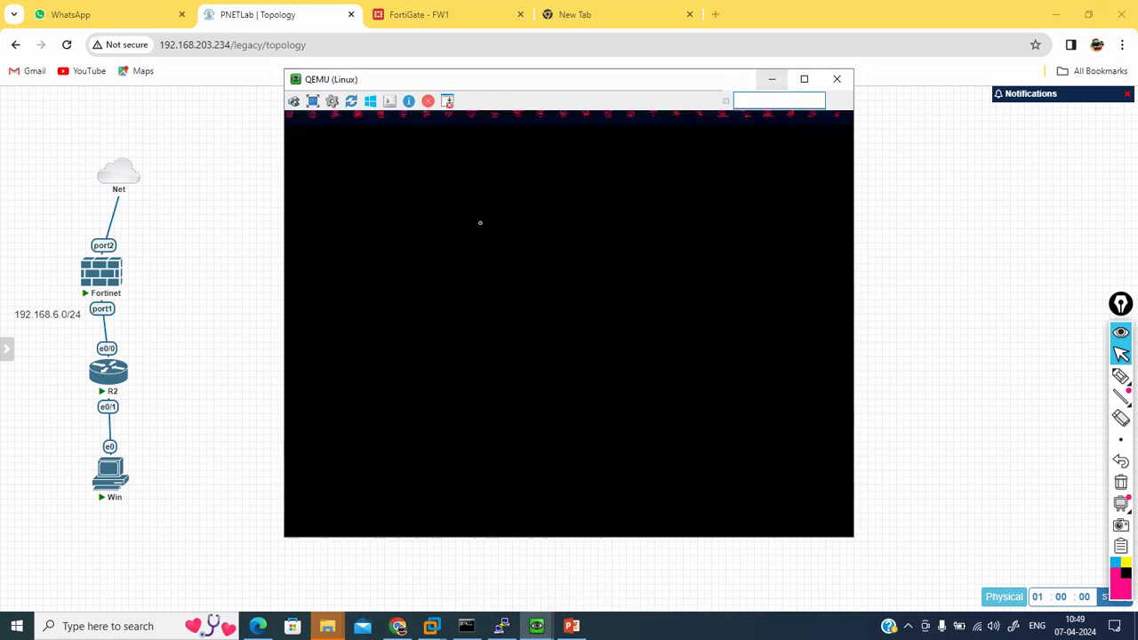
left_click(773, 82)
Step: Hide the Linux console and try adding a Cisco IOL node, then abandon it
left_click(771, 79)
right_click(181, 417)
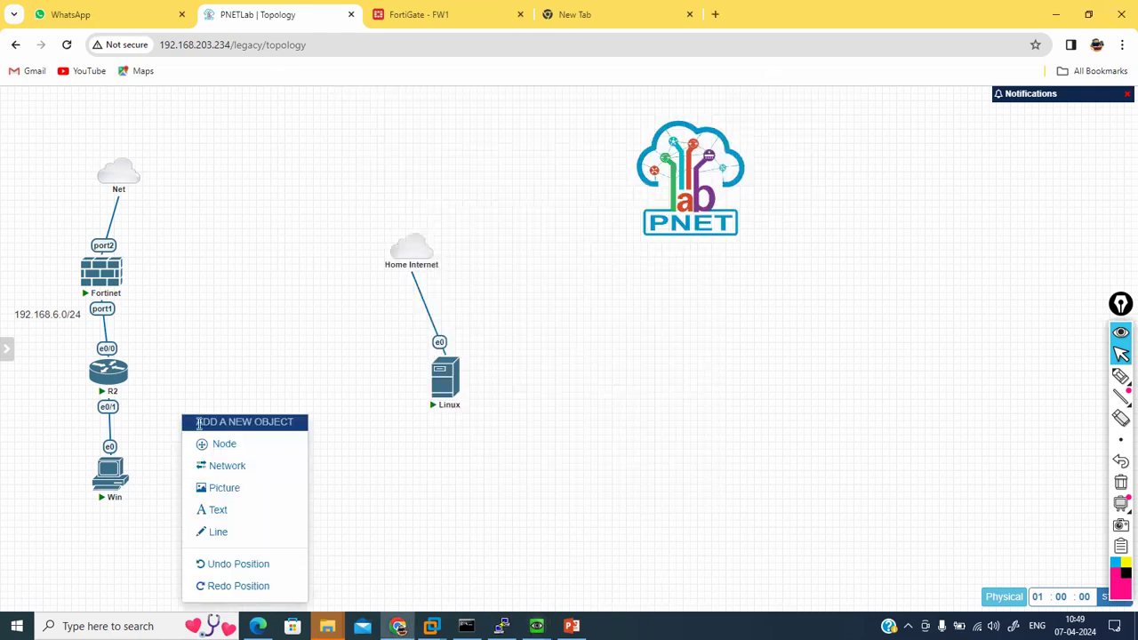
left_click(210, 443)
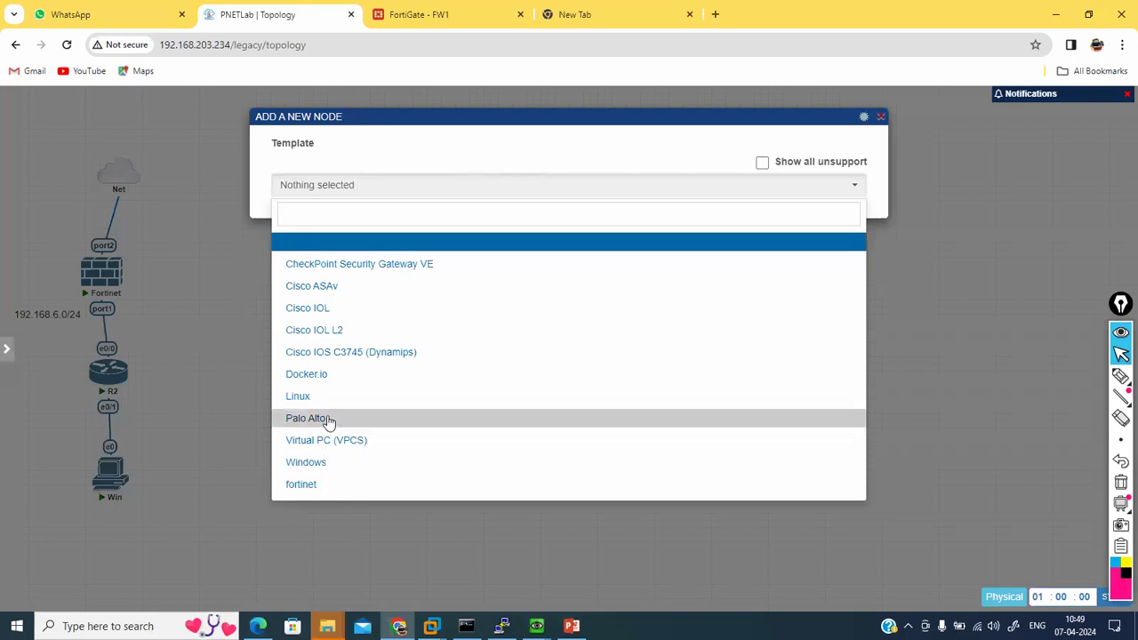
left_click(324, 310)
left_click(522, 238)
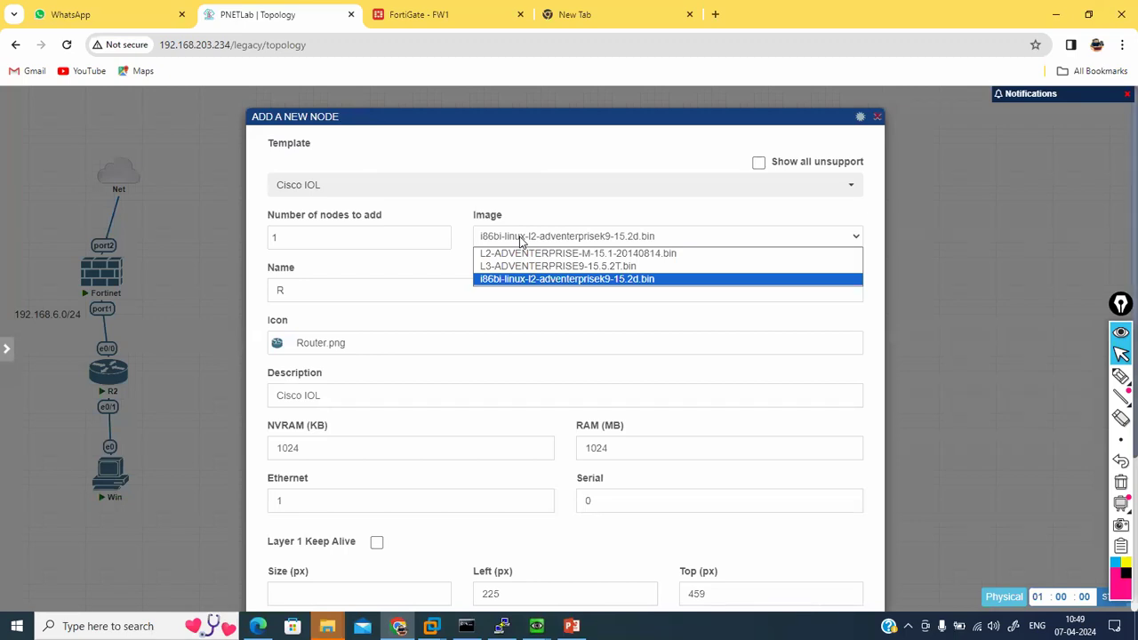
left_click(521, 241)
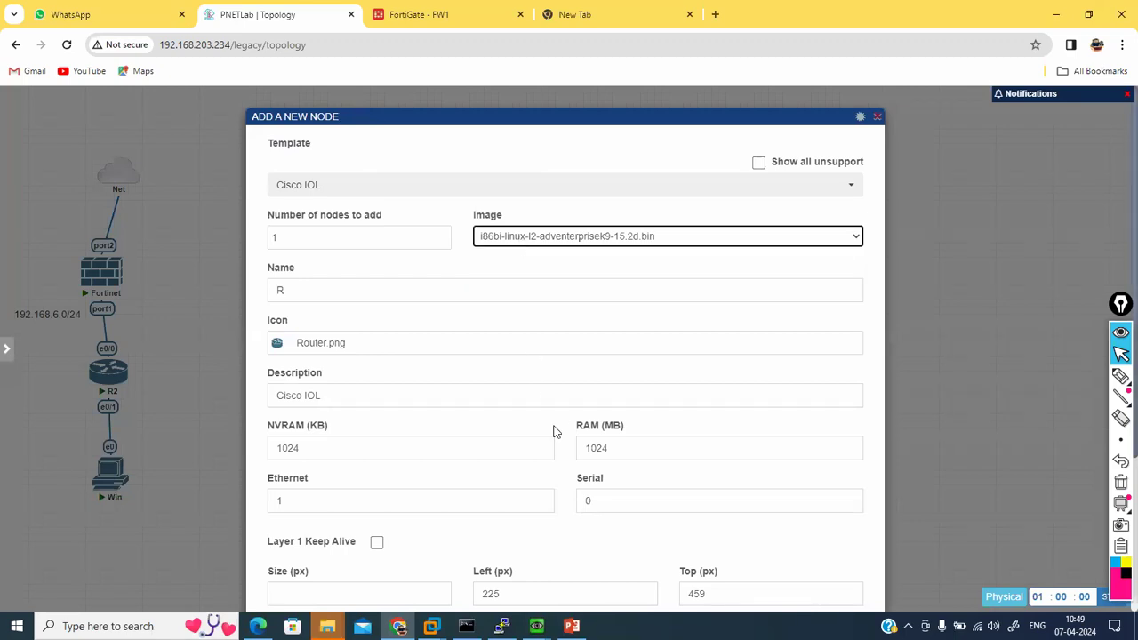
left_click(876, 116)
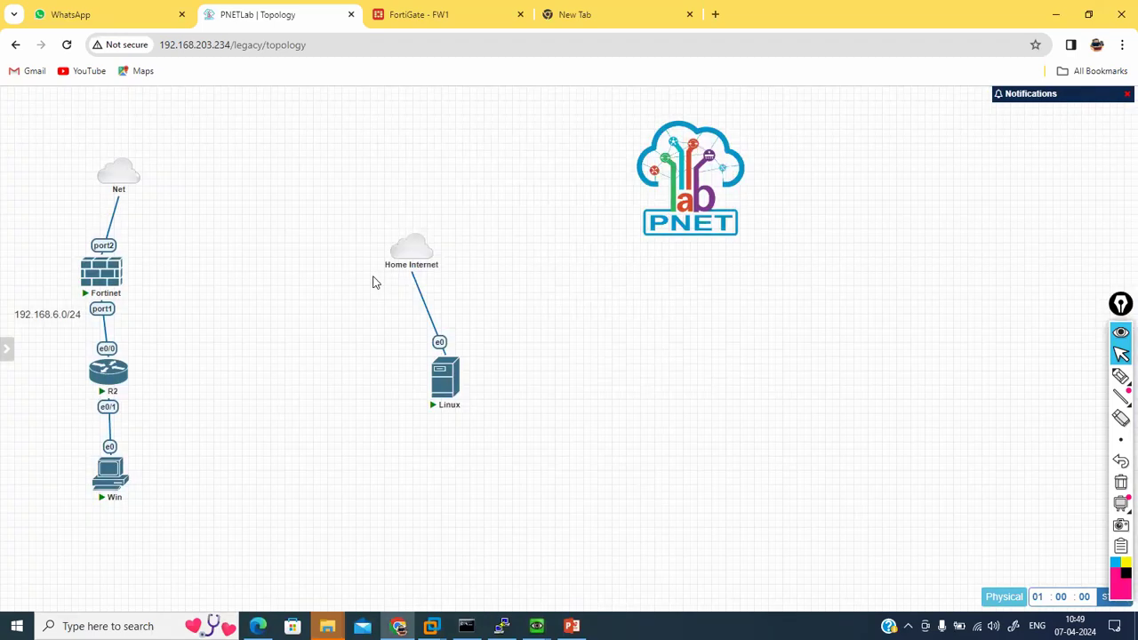
Step: Add a Virtual PC (VPCS) node and link its eth0 to R2's e0/2
right_click(231, 300)
left_click(270, 325)
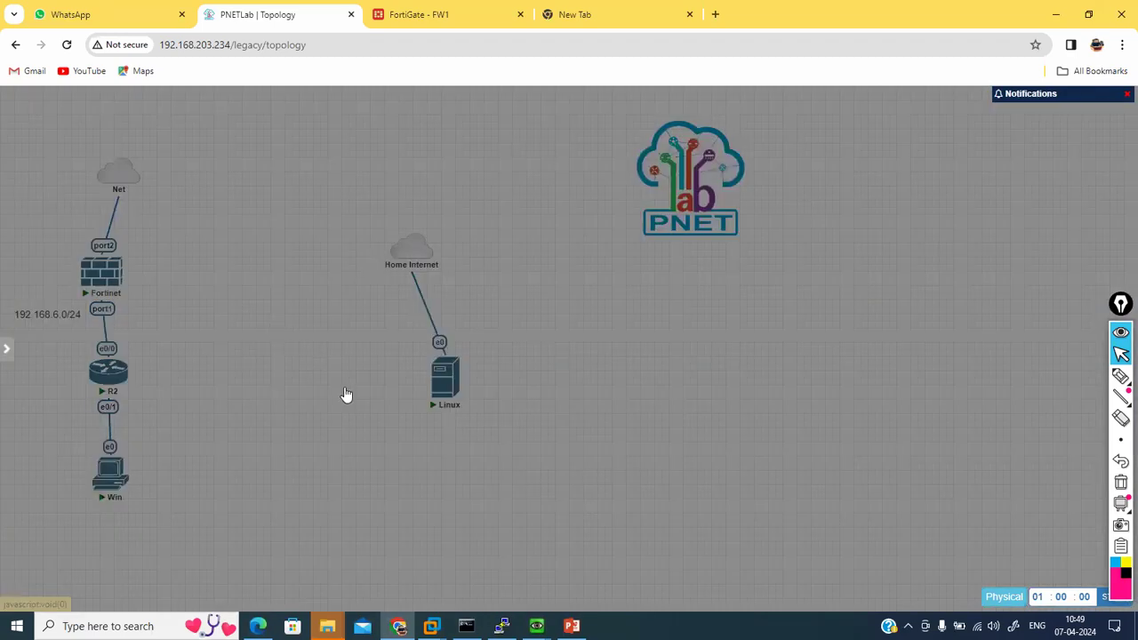
left_click(355, 445)
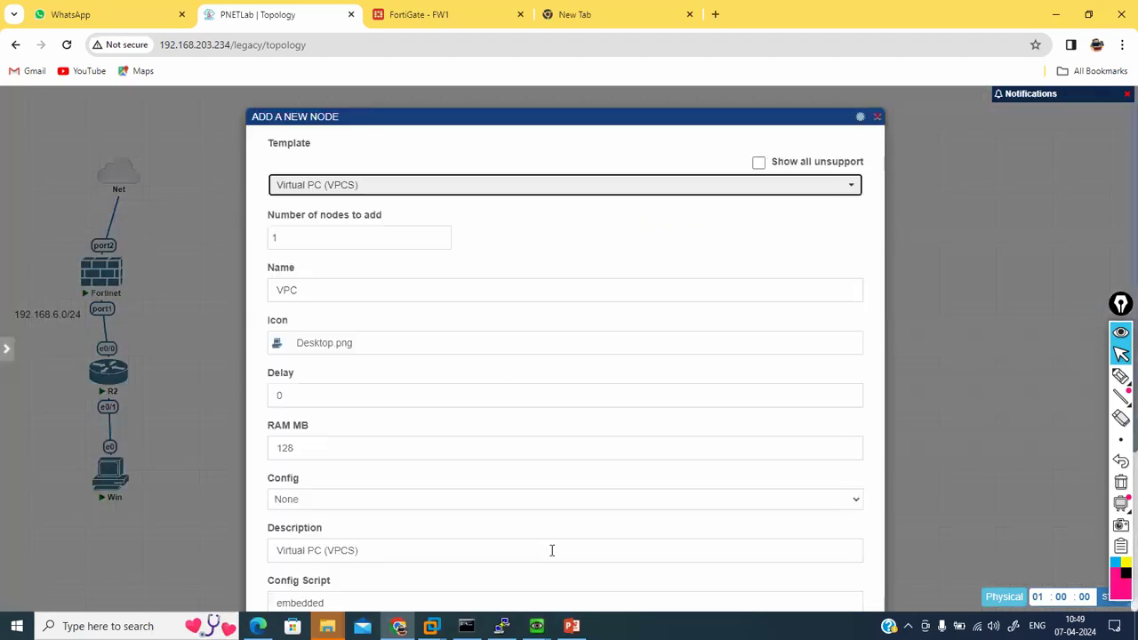
scroll(551, 550, "down", 3)
left_click(535, 567)
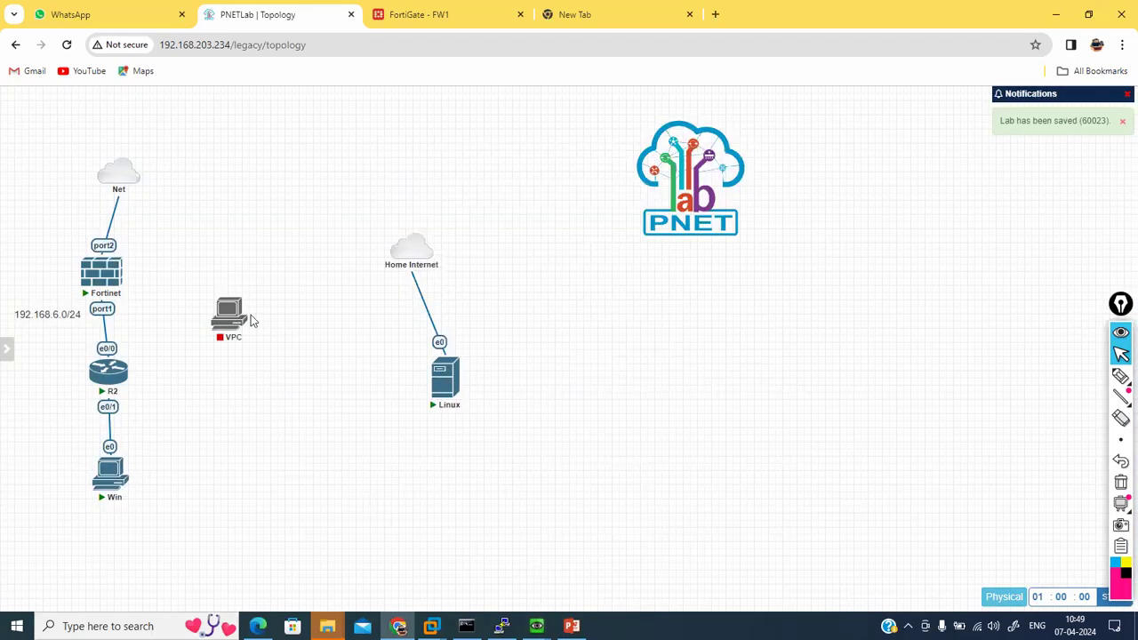
left_click_drag(245, 320, 108, 371)
left_click(588, 471)
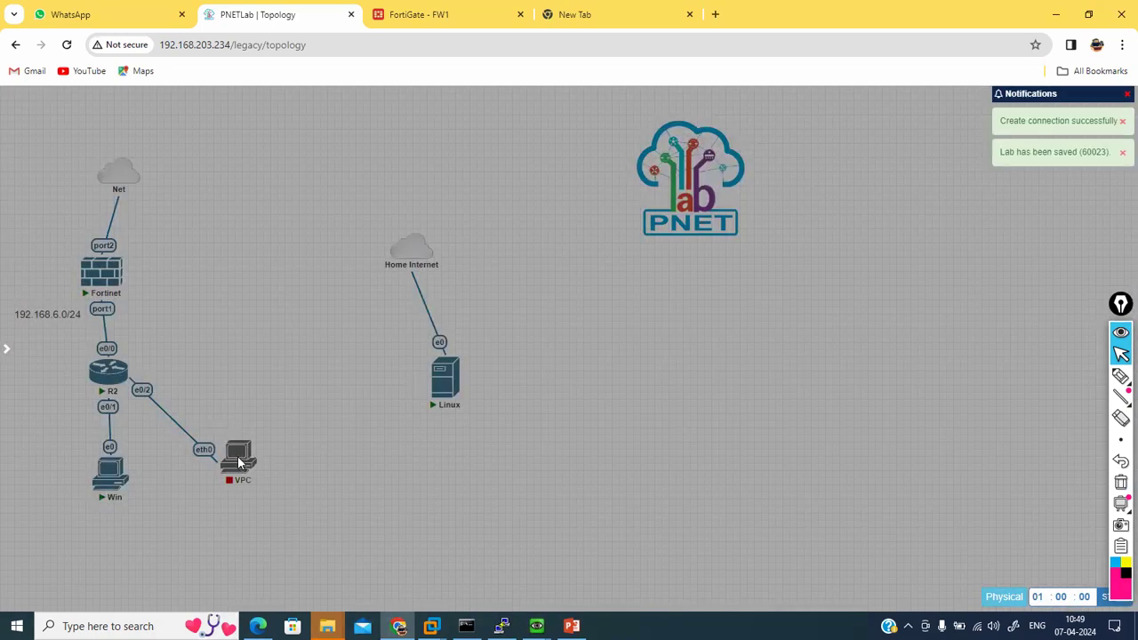
Step: Start the VPC, run 'ip dhcp' in its console, and return to FortiGate's IP Pools list
right_click(237, 459)
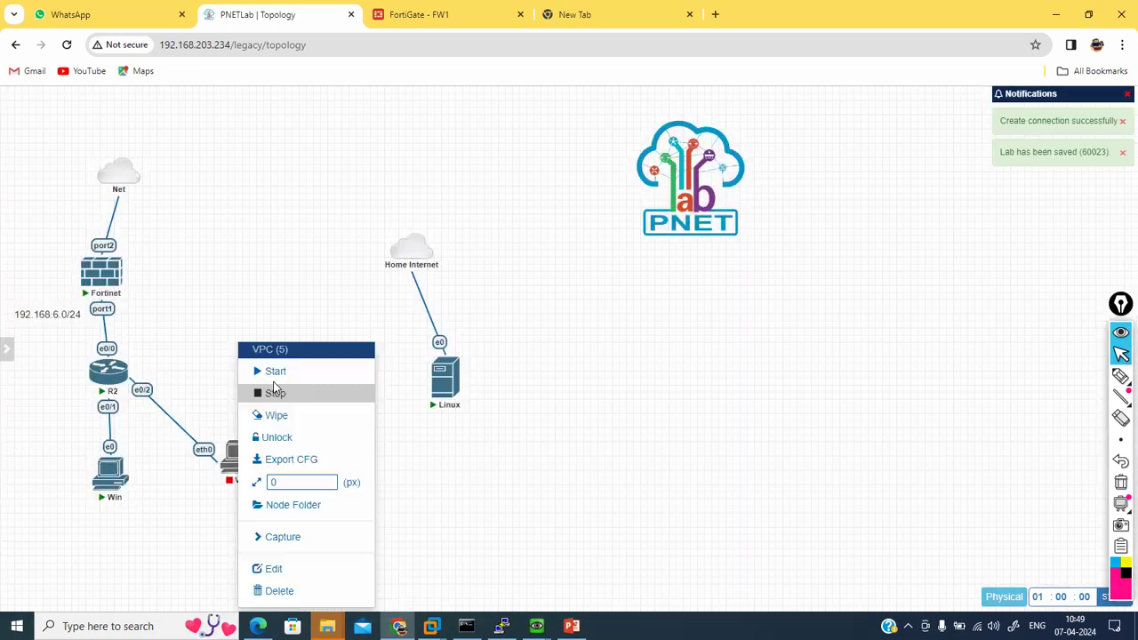
left_click(276, 371)
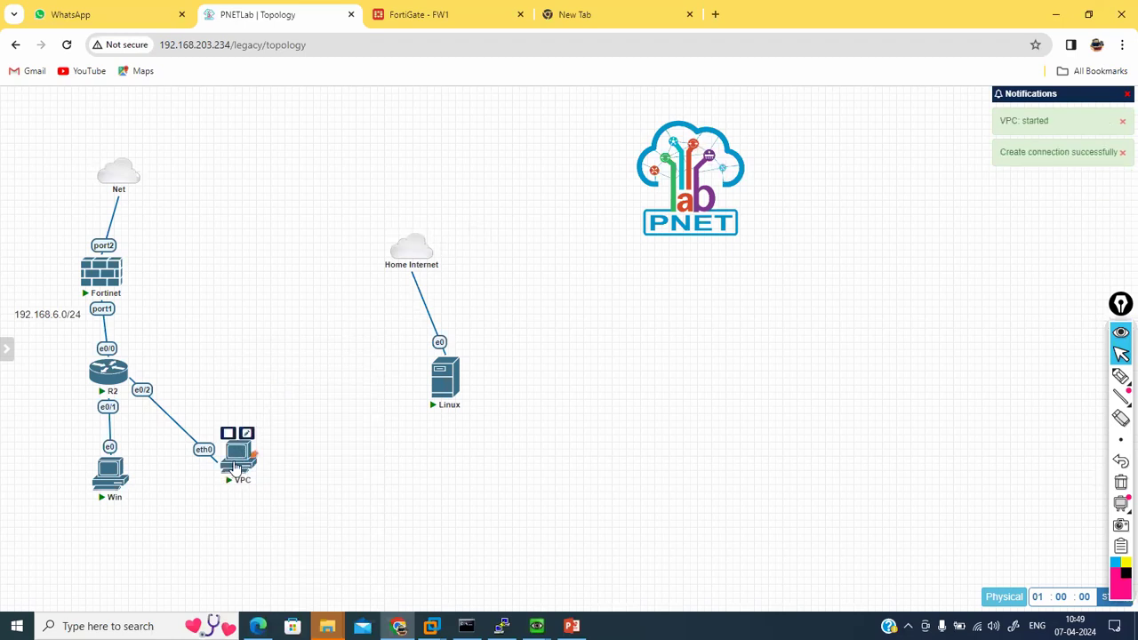
left_click(237, 459)
left_click(582, 151)
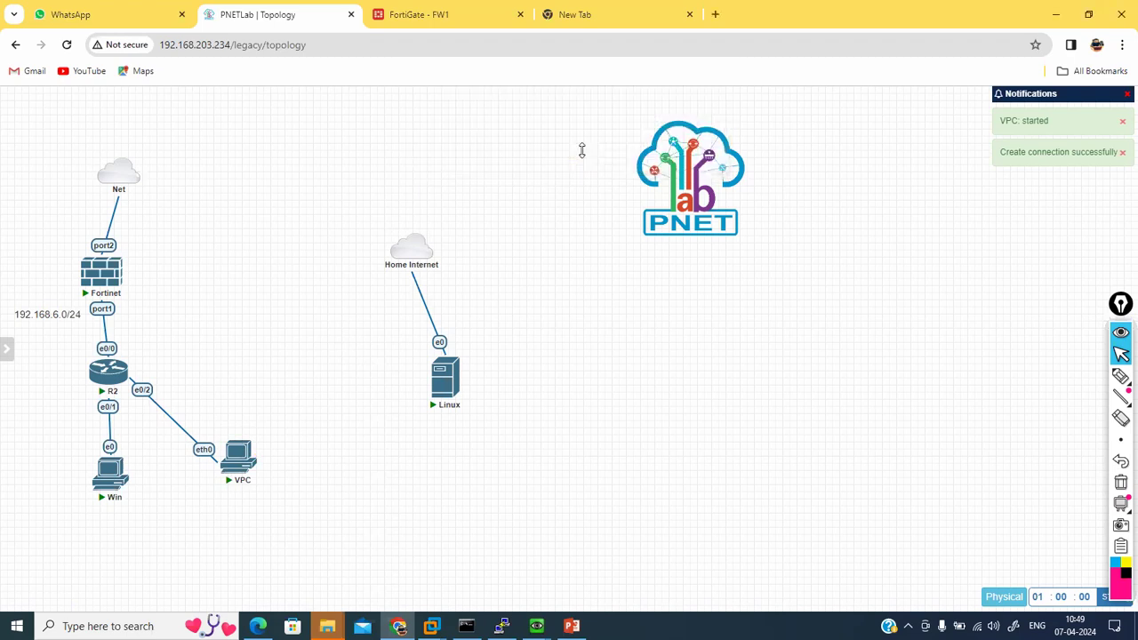
type("ip dhcp")
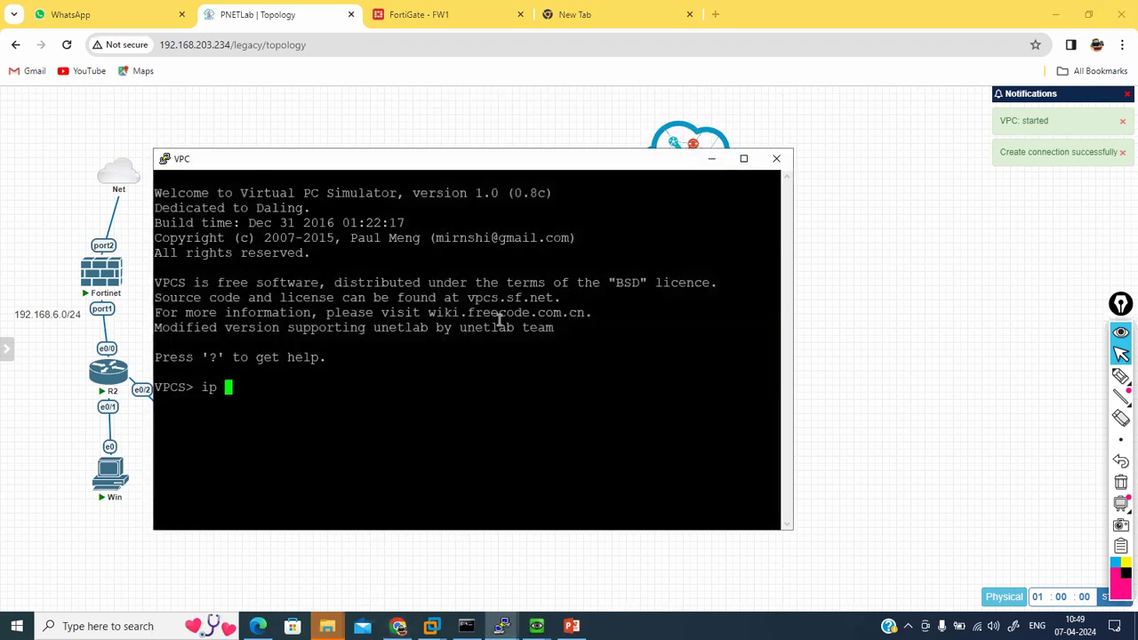
key("Return")
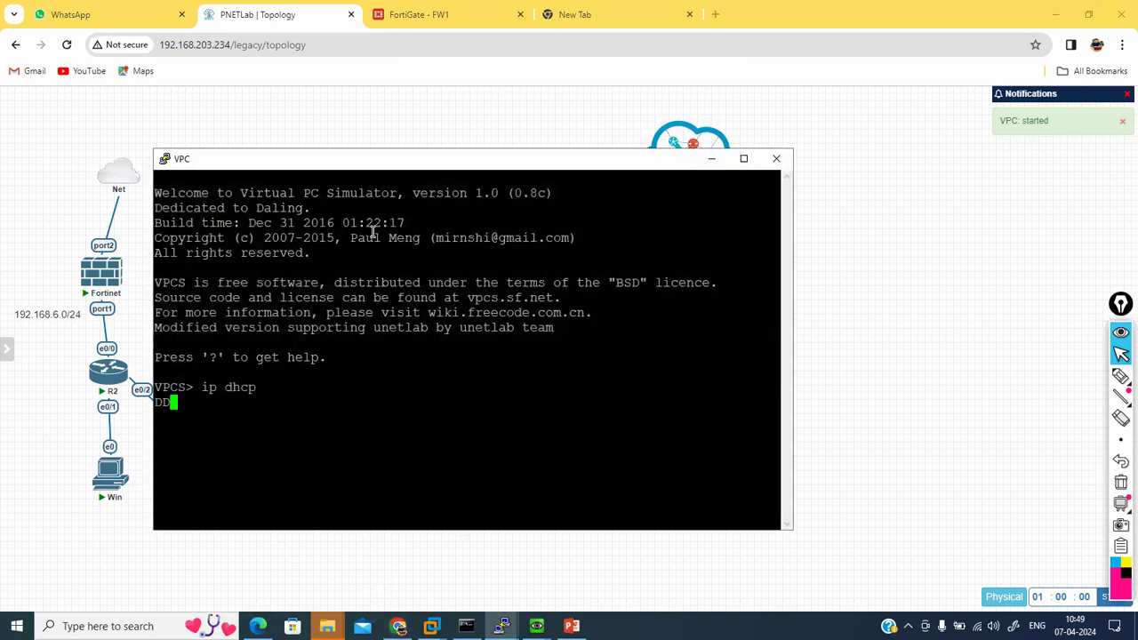
left_click(409, 12)
left_click(84, 345)
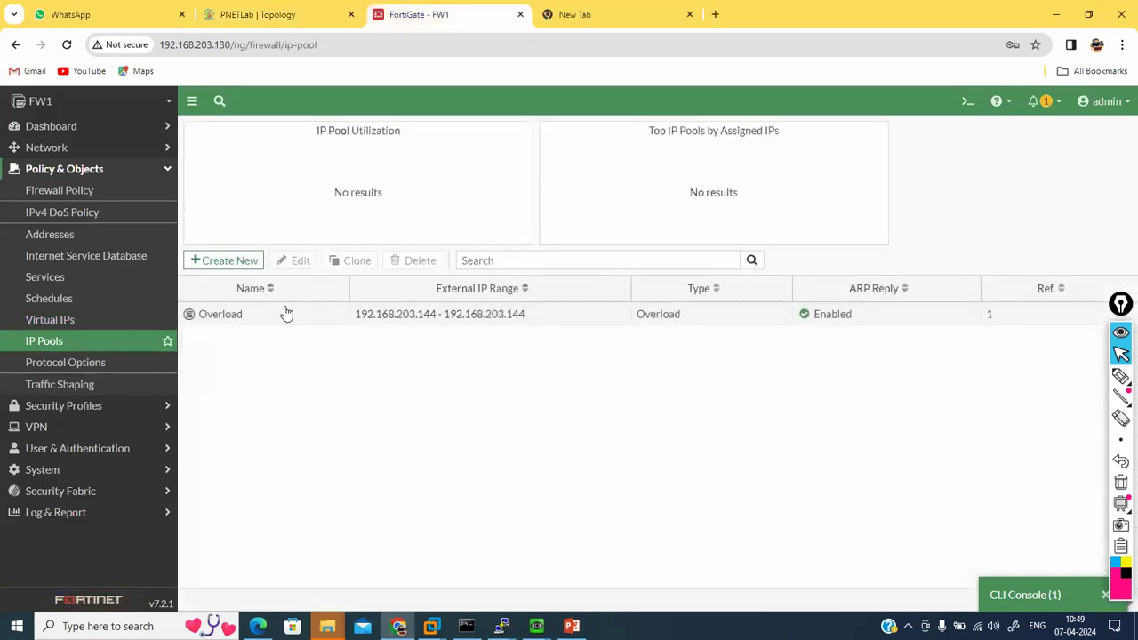
Step: Open the Overload IP pool and leave its type as Overload, range 192.168.203.144
double_click(282, 314)
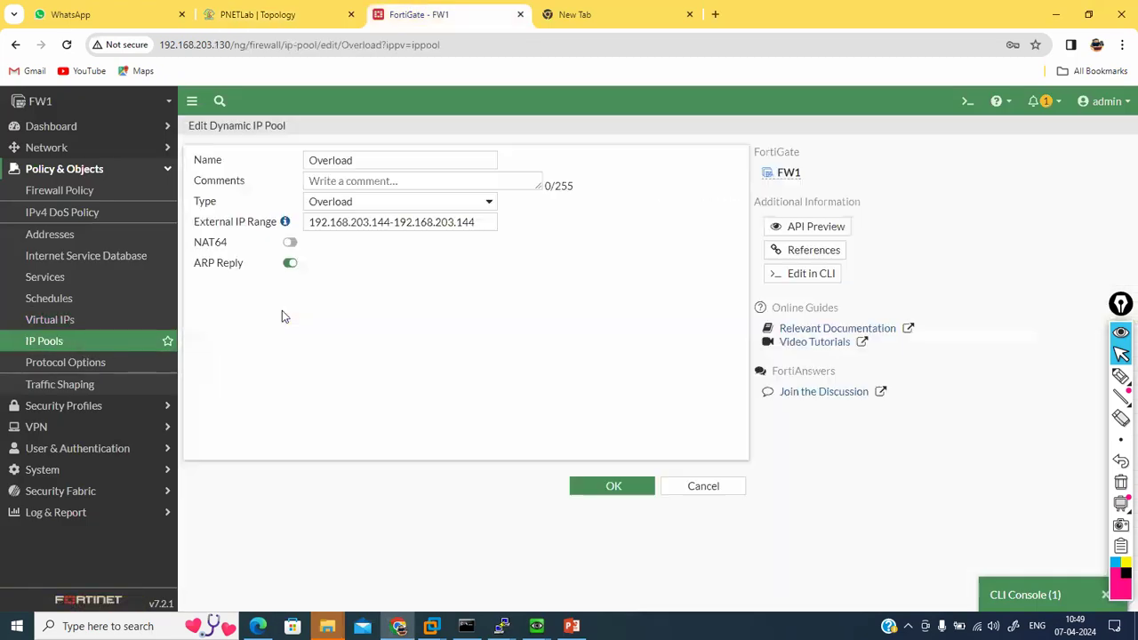
left_click(485, 204)
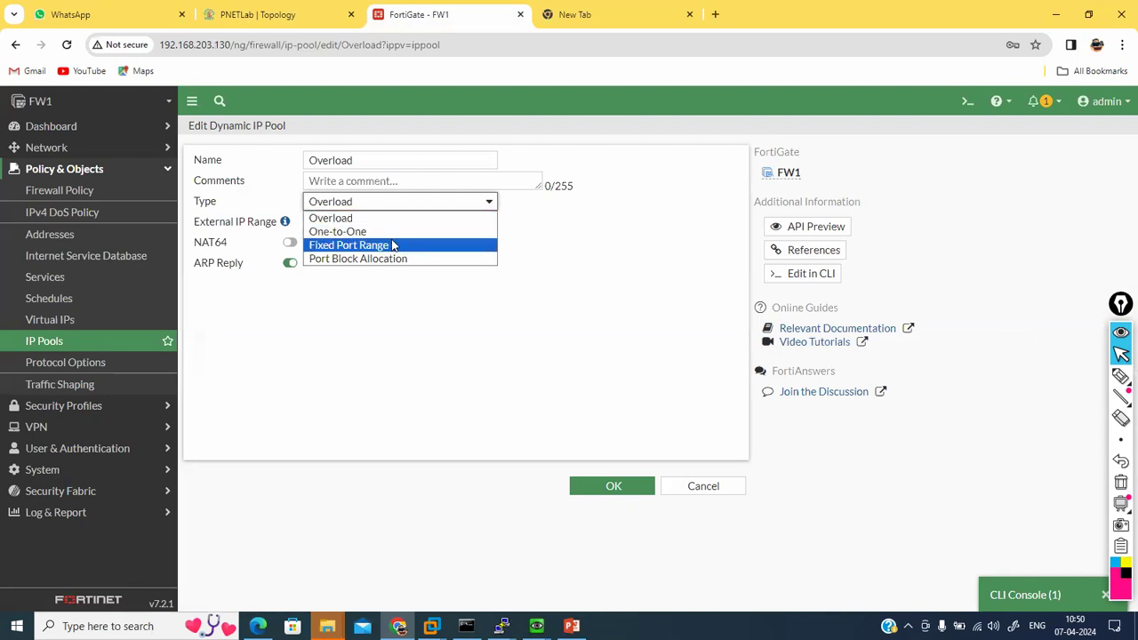
left_click(578, 293)
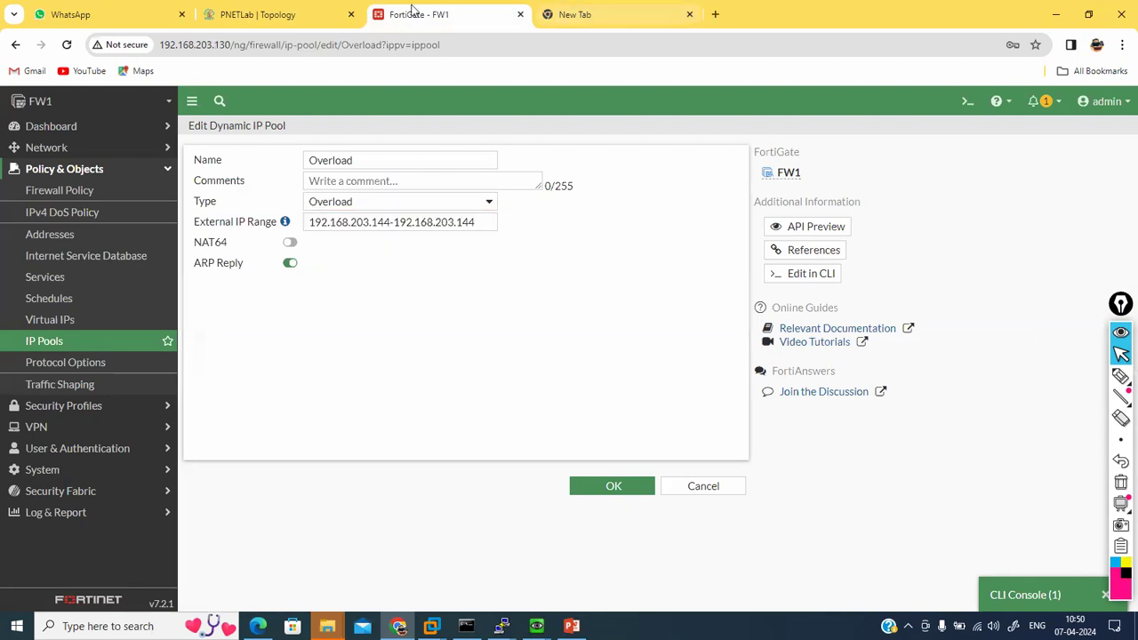
left_click(245, 14)
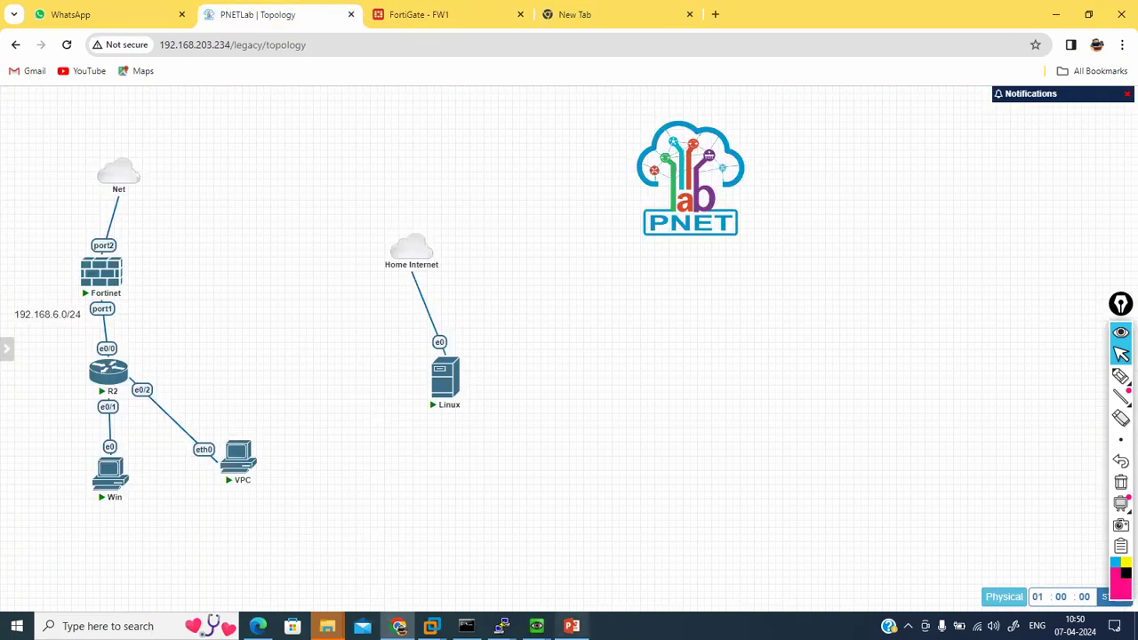
mouse_move(501, 625)
left_click(580, 549)
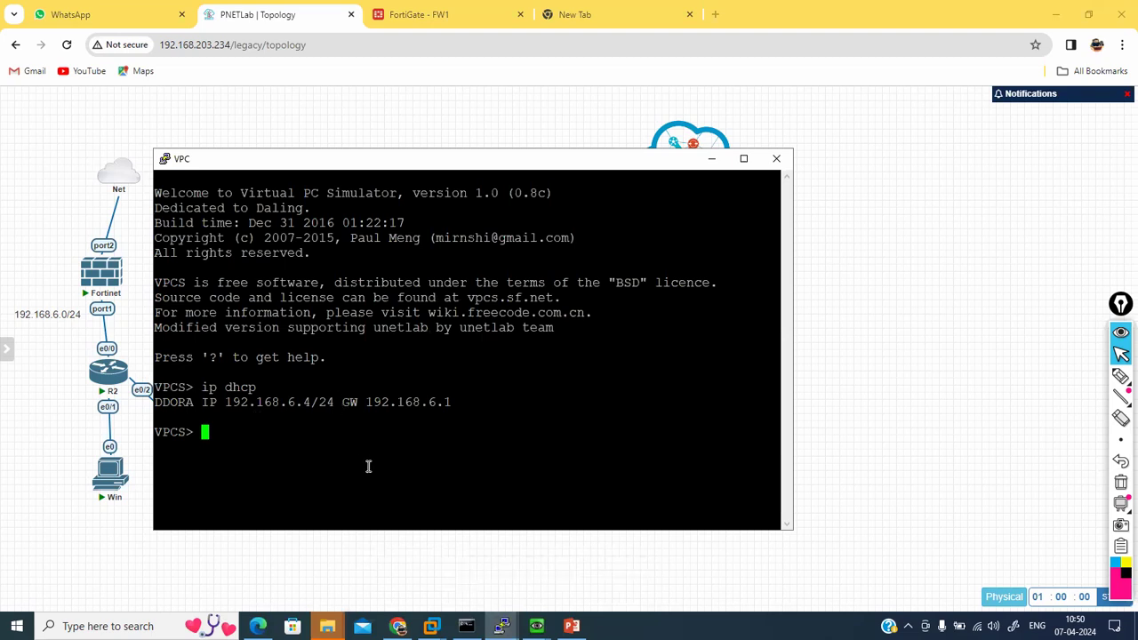
type("ping www.google.com")
key("Return")
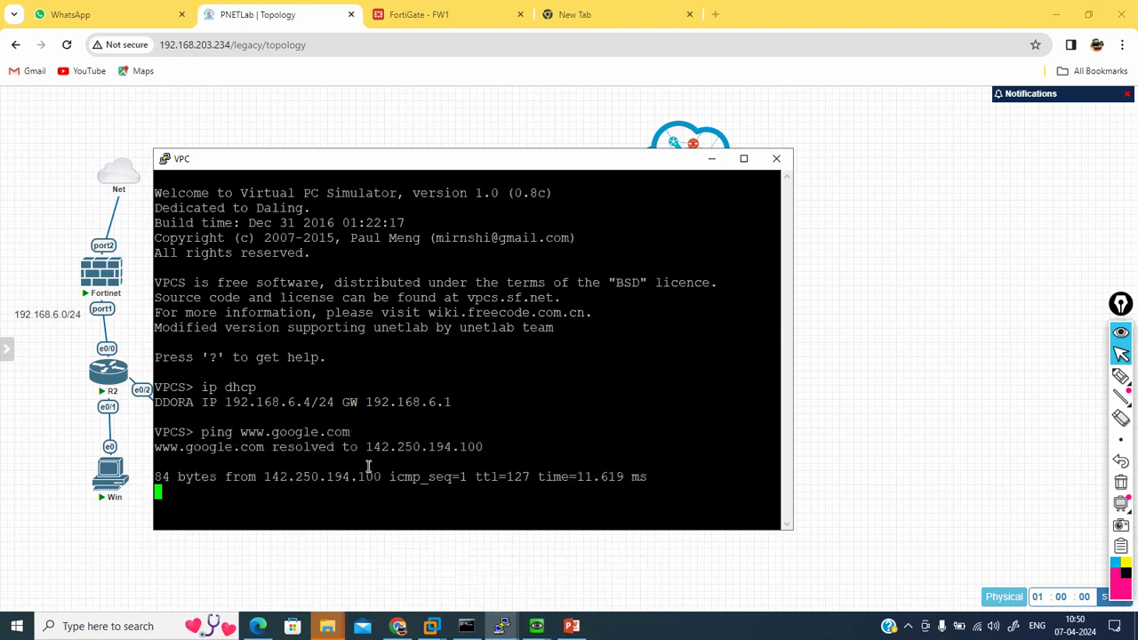
key("ctrl+c")
left_click(536, 626)
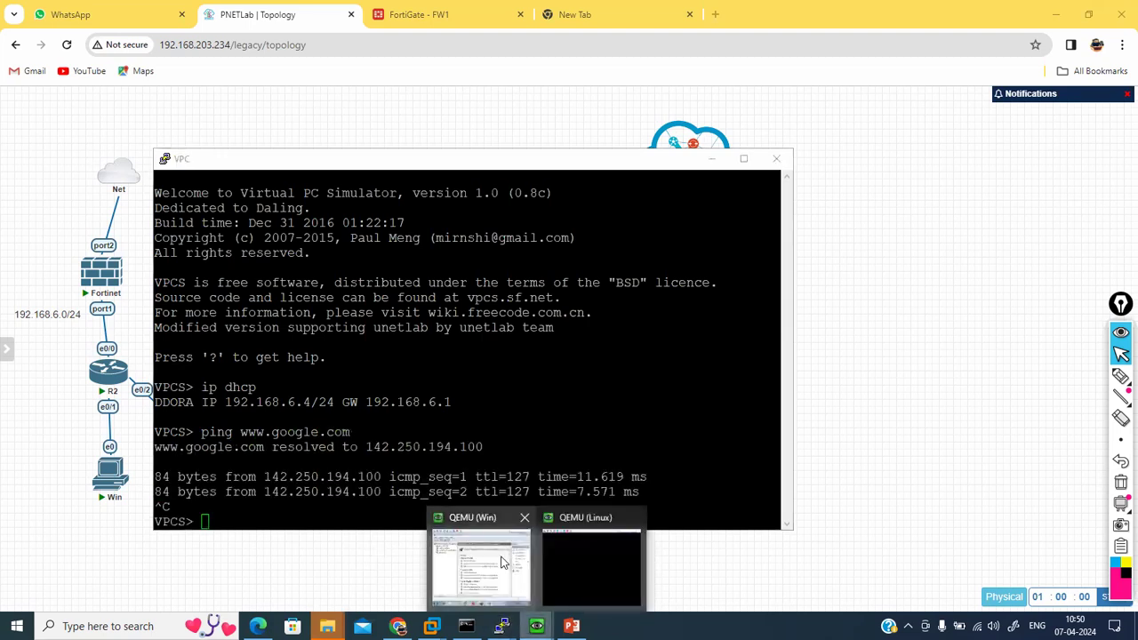
left_click_drag(248, 171, 488, 191)
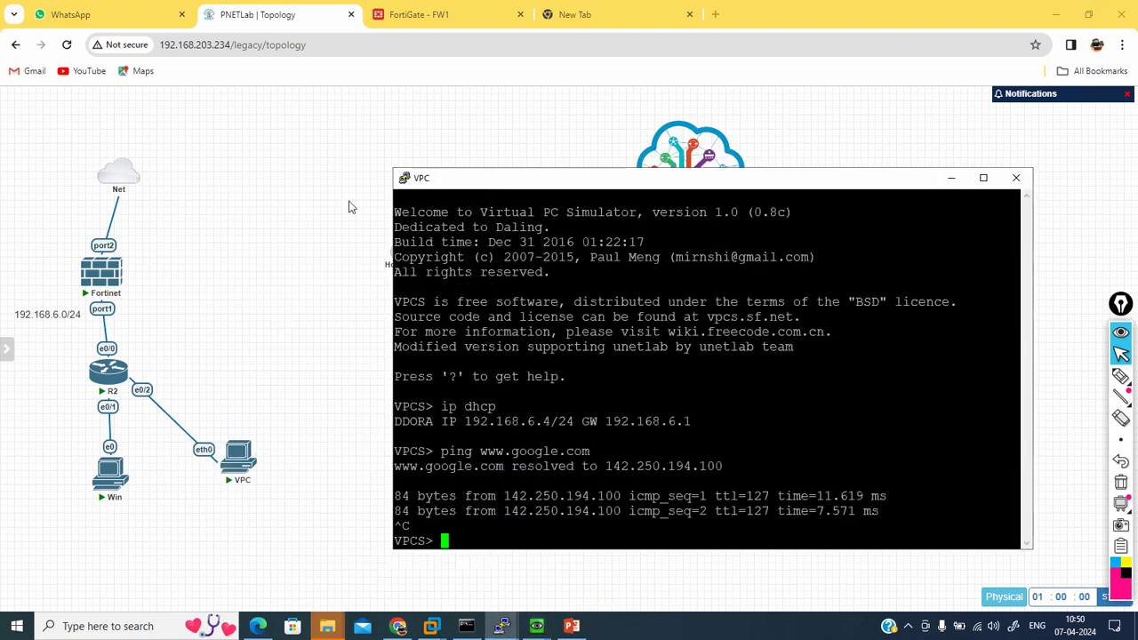
left_click(418, 15)
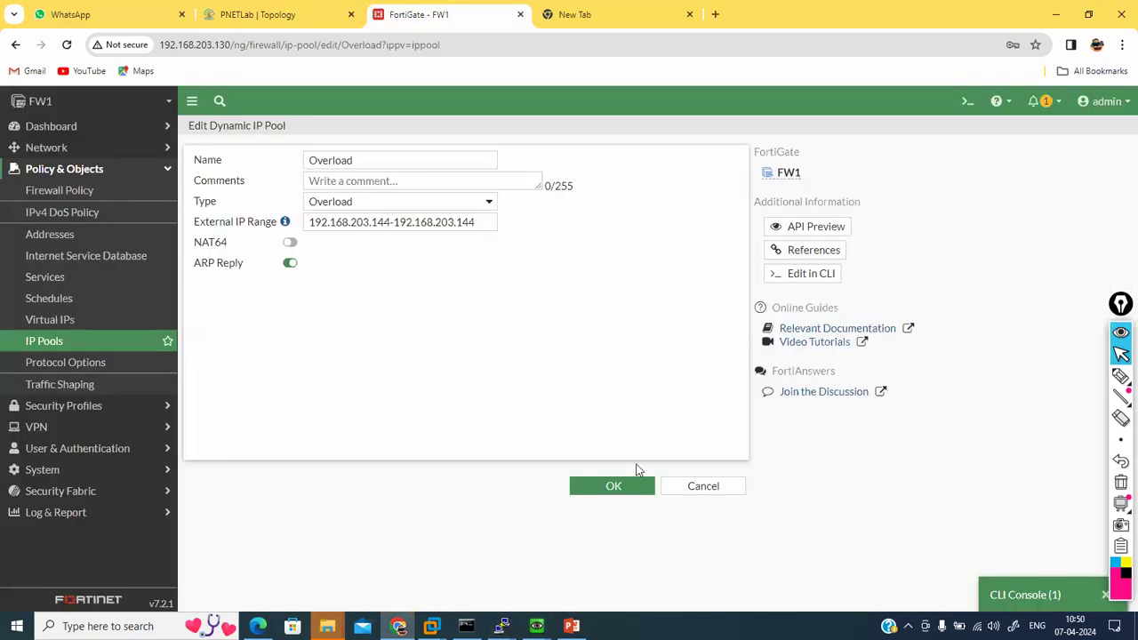
Step: Verify the internet policy's IP Pool Configuration uses the Overload dynamic pool, source 'all'
left_click(702, 486)
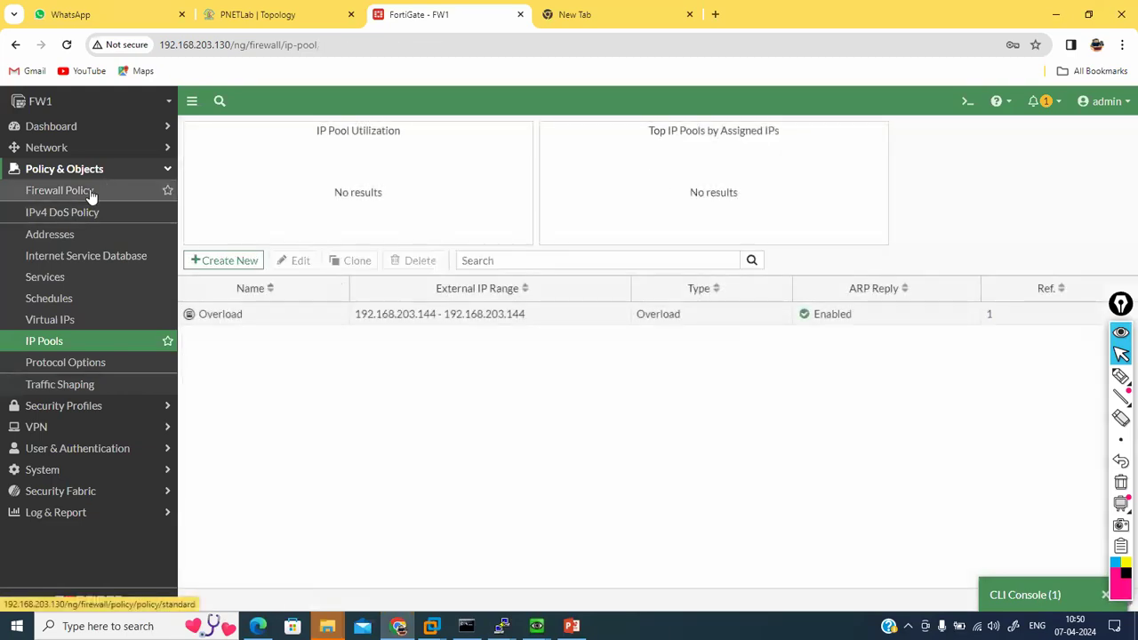
left_click(92, 192)
double_click(255, 252)
scroll(567, 442, "down", 1)
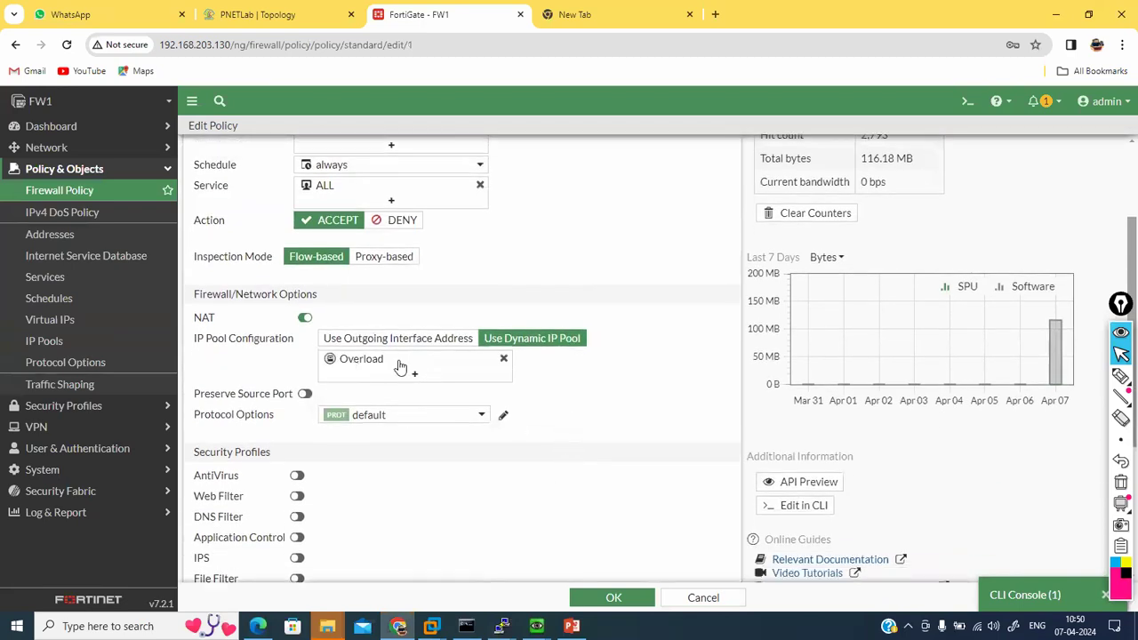
mouse_move(382, 365)
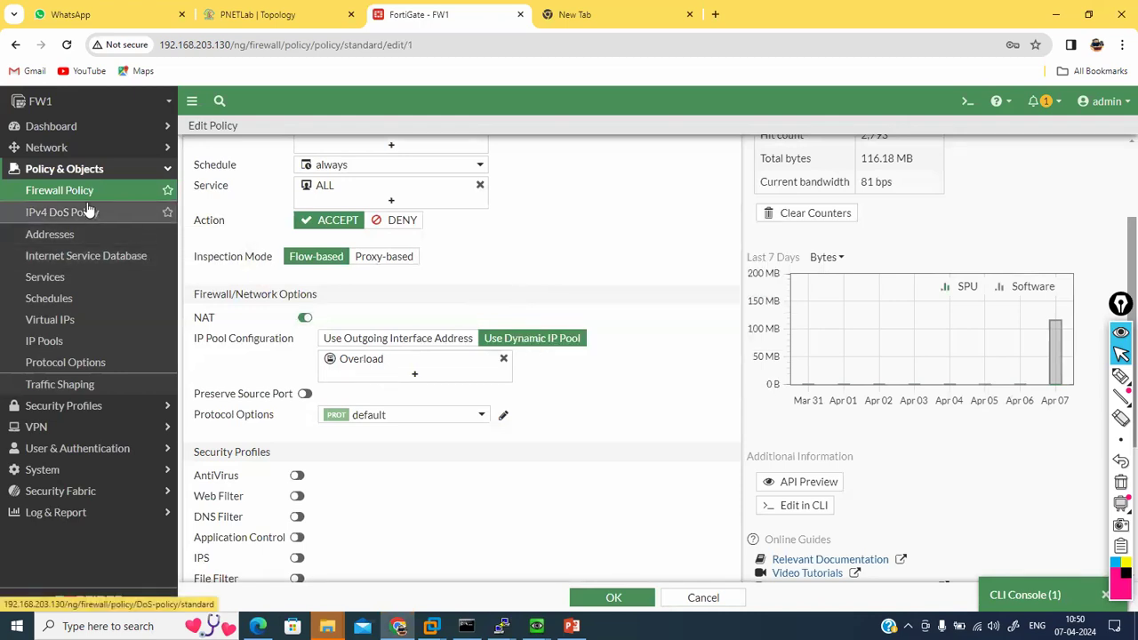
scroll(336, 294, "up", 2)
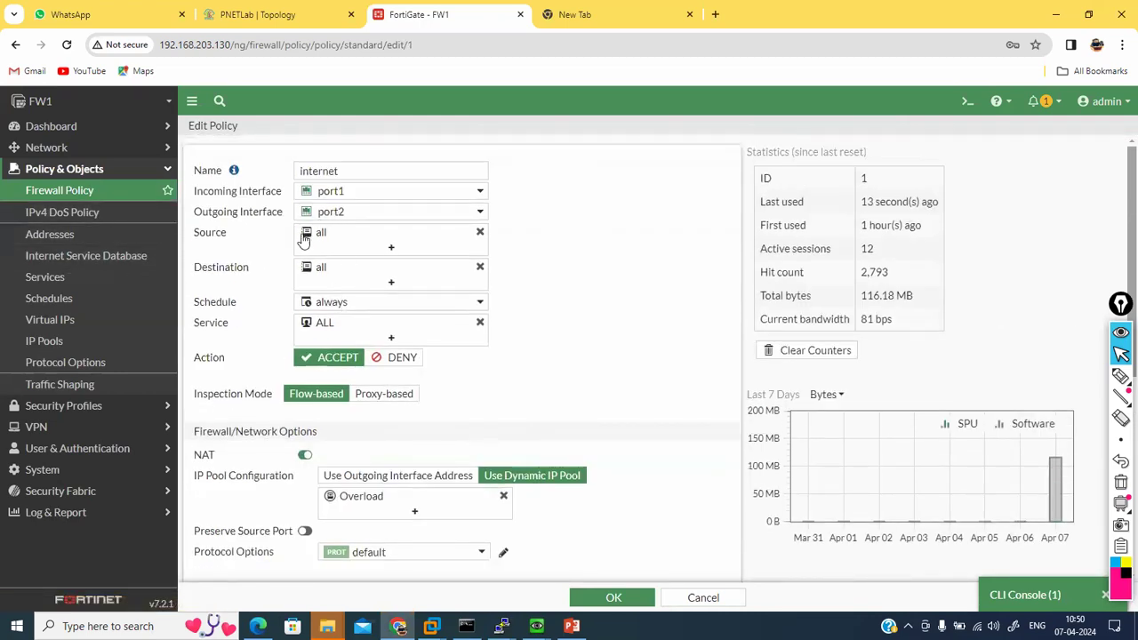
mouse_move(330, 240)
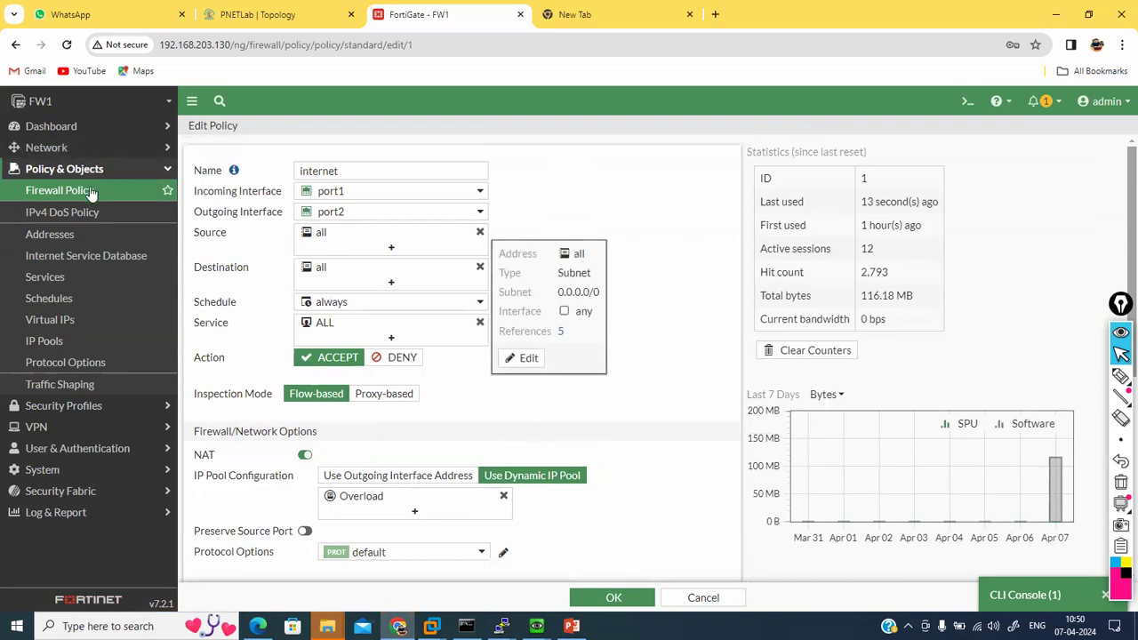
left_click(238, 18)
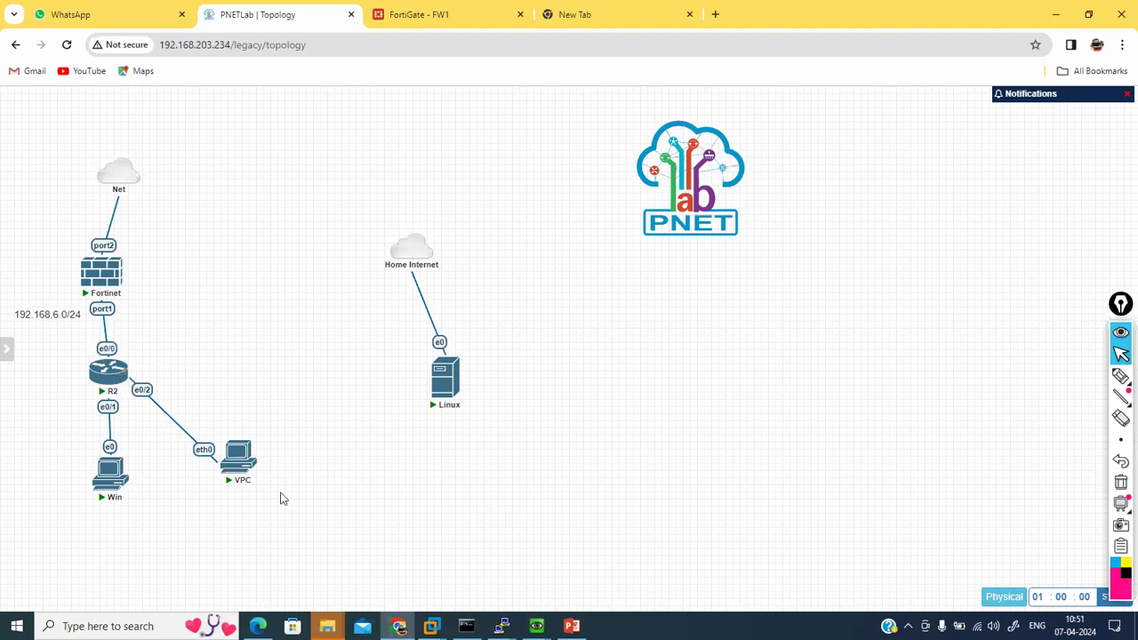
Step: Run ipconfig in a Win VM command prompt, showing address 192.168.6.8
mouse_move(536, 626)
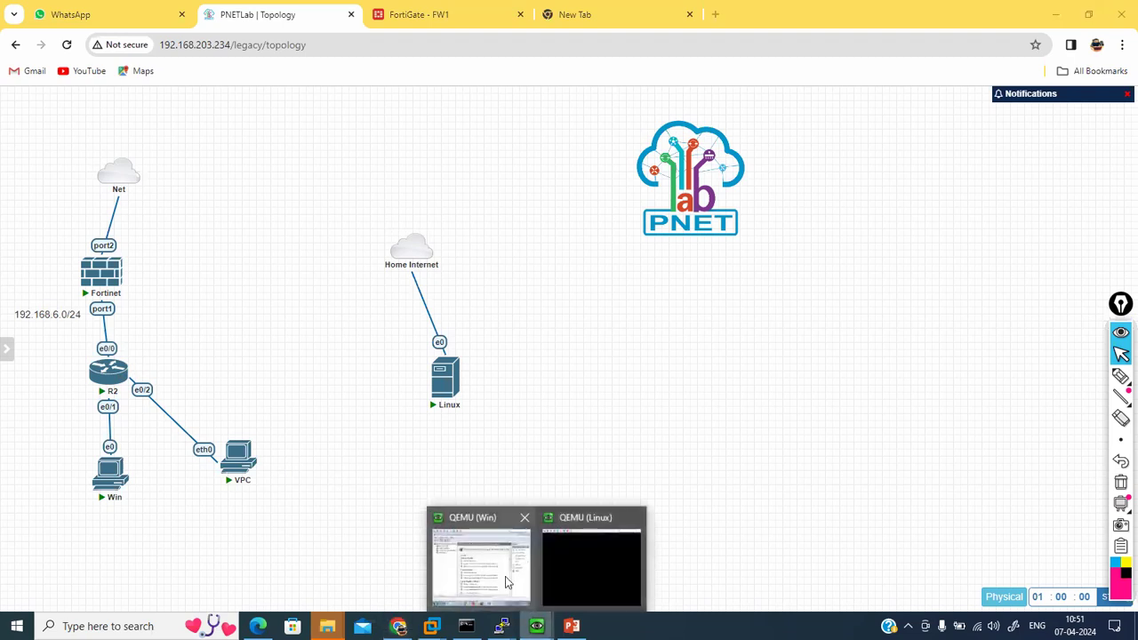
left_click(505, 576)
left_click(304, 523)
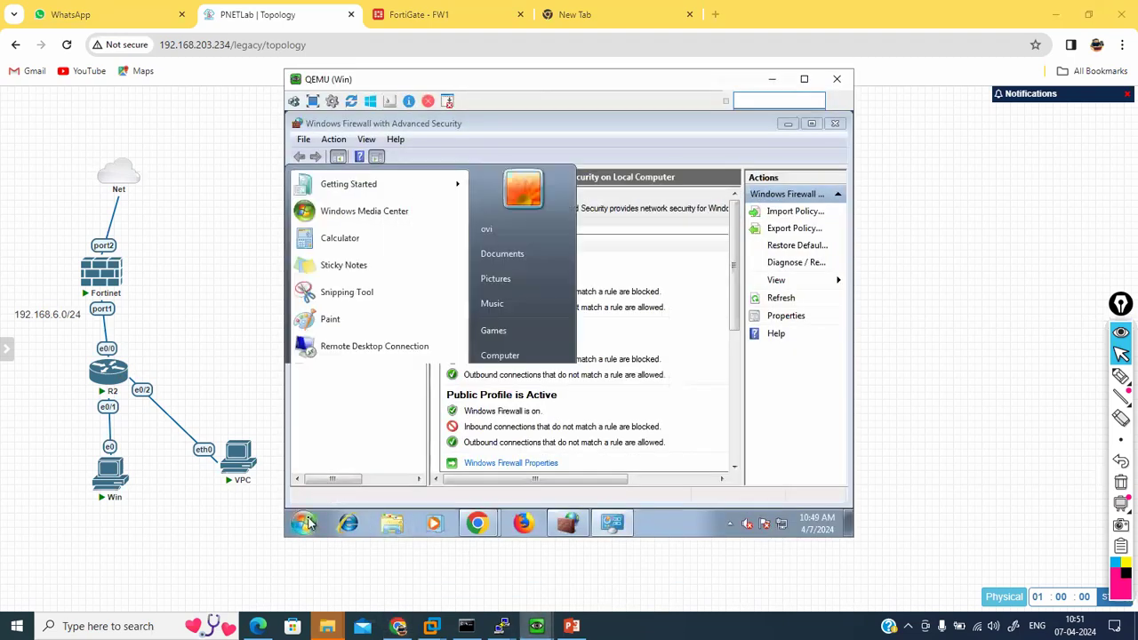
type("cmd")
key("Return")
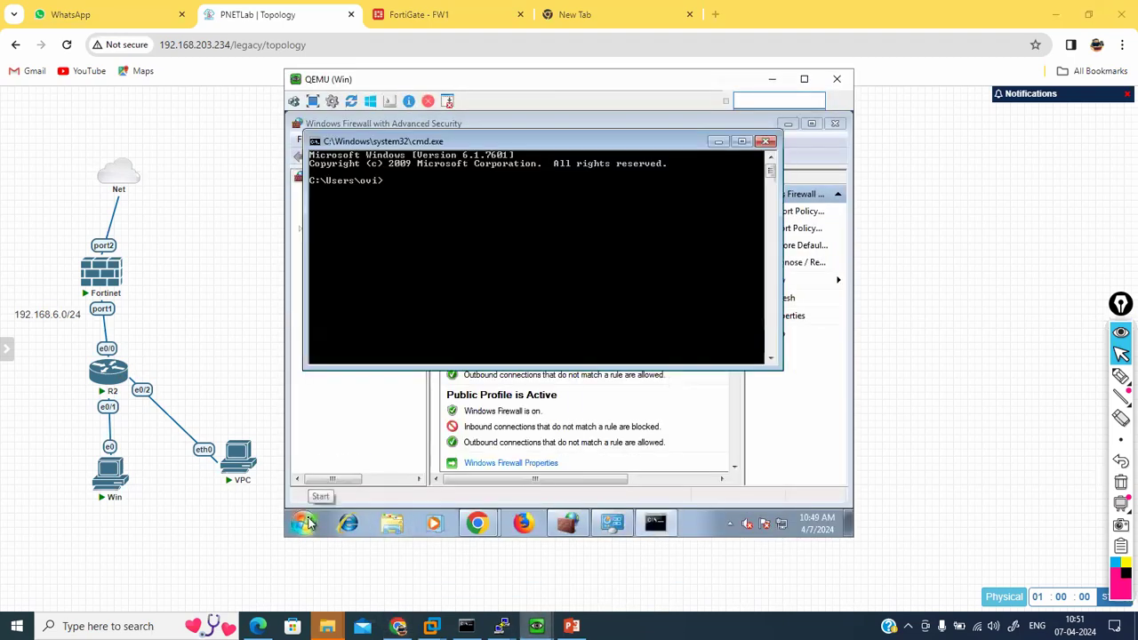
left_click(837, 124)
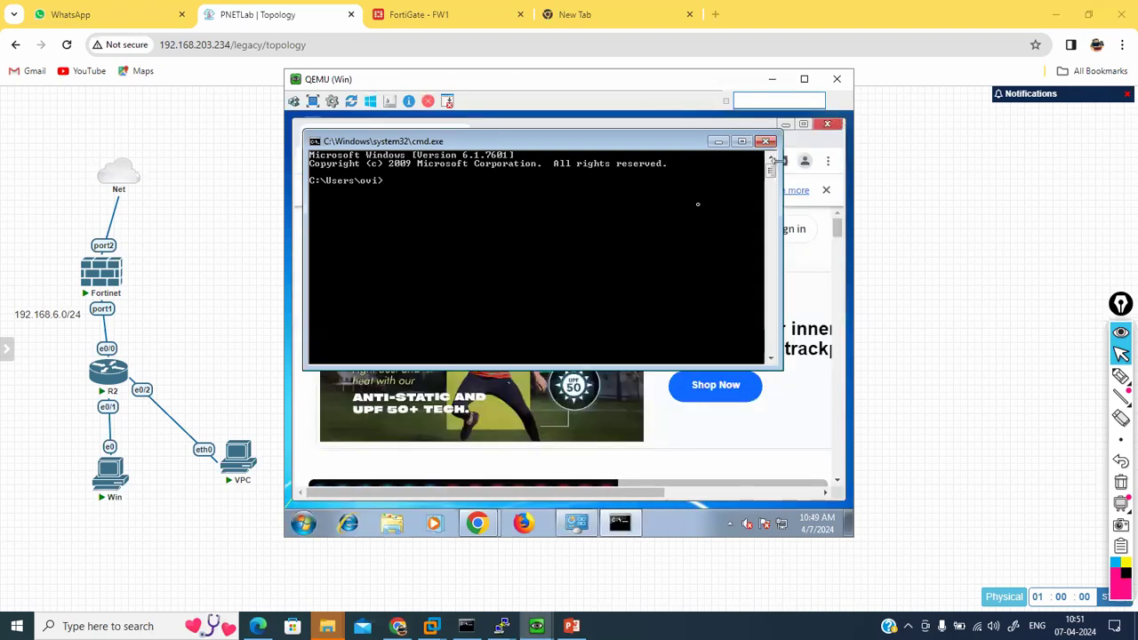
left_click(827, 123)
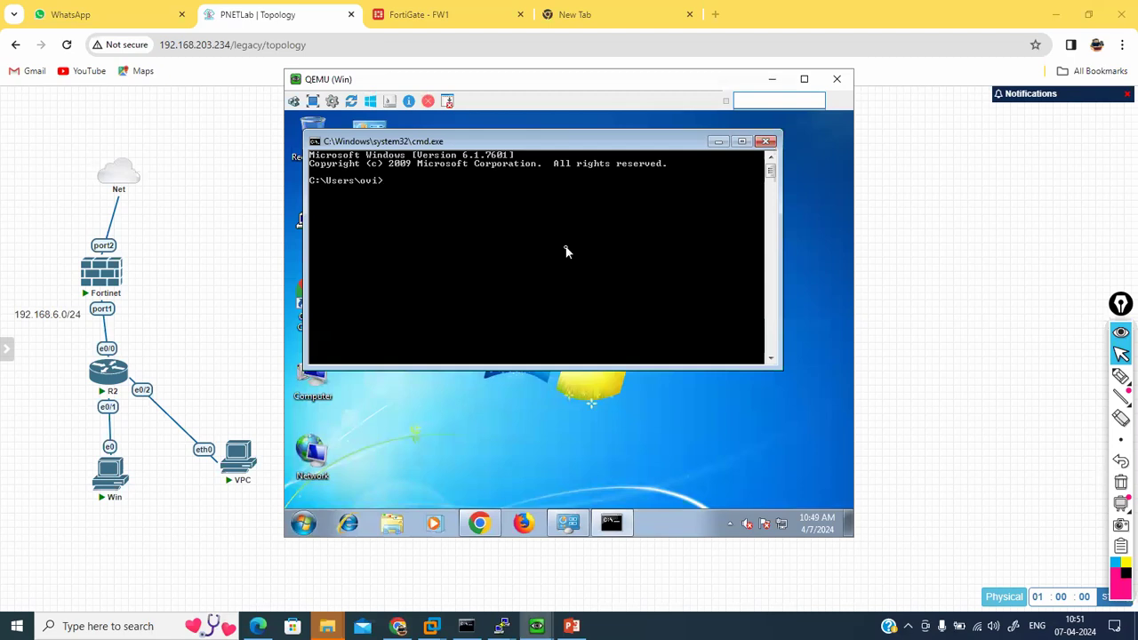
type("ipconfig")
key("Return")
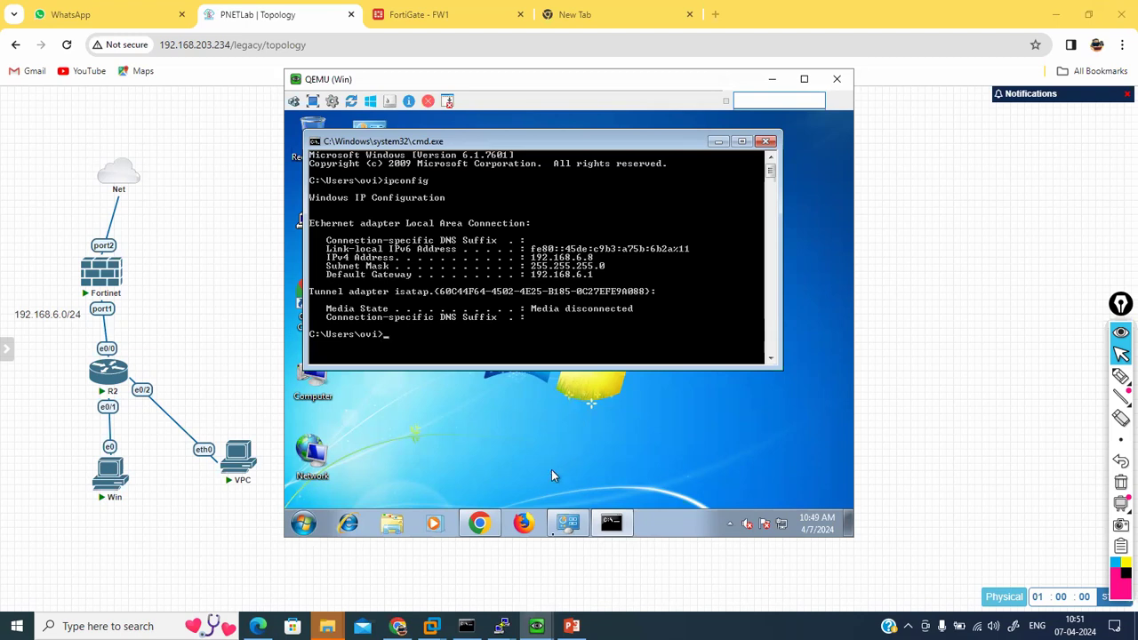
Step: Run show ip on the VPC and copy its address 192.168.6.4/24
mouse_move(502, 626)
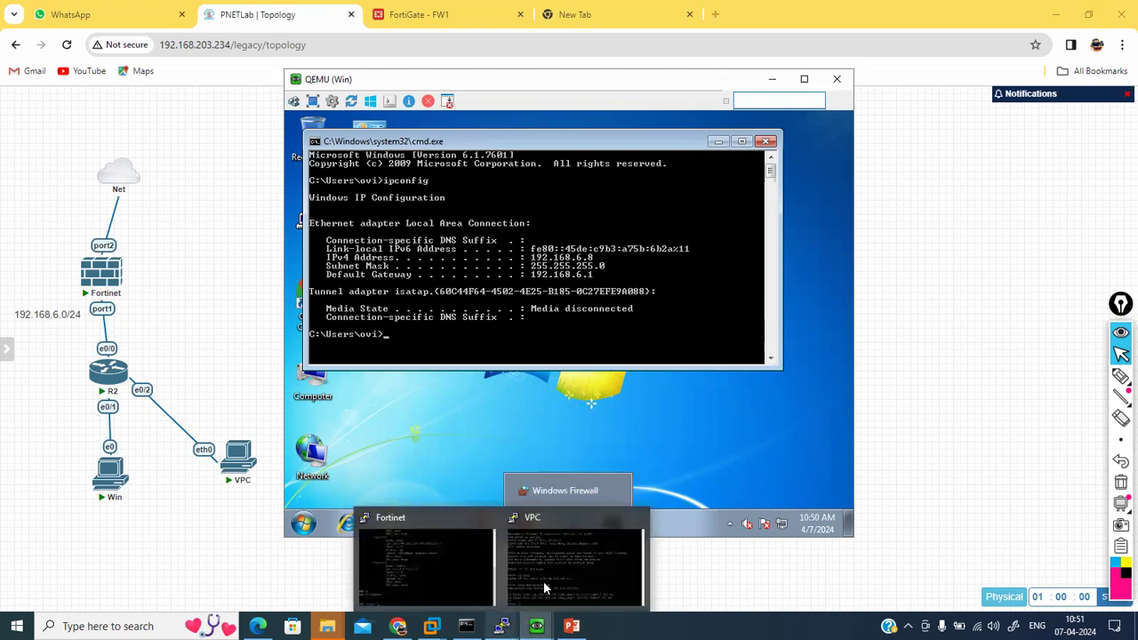
left_click(545, 585)
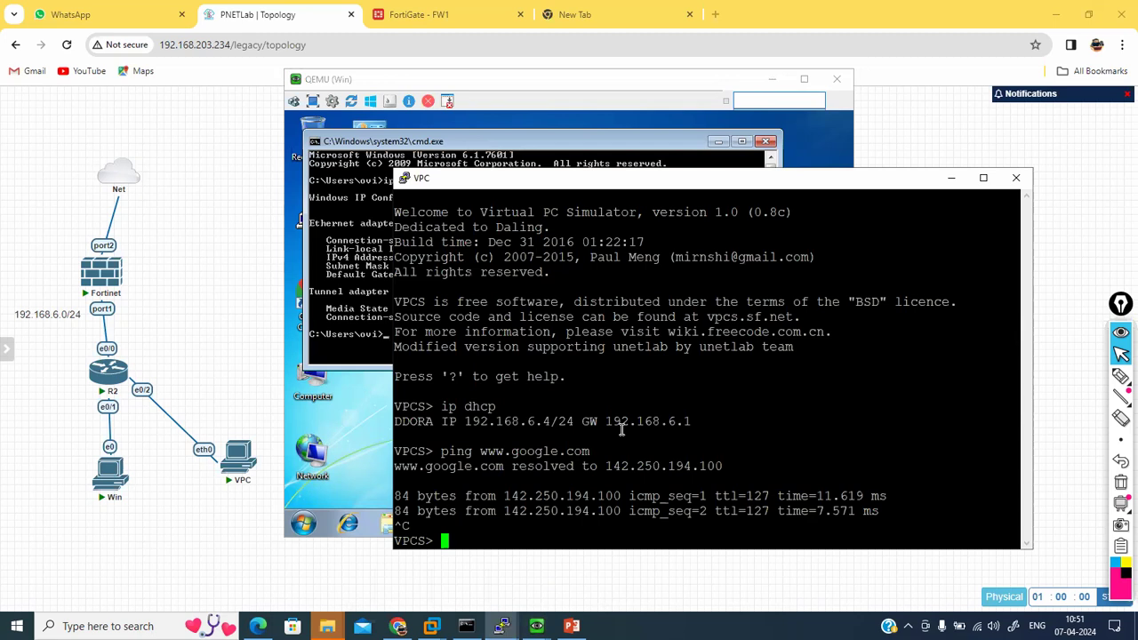
type("show ip")
key("Return")
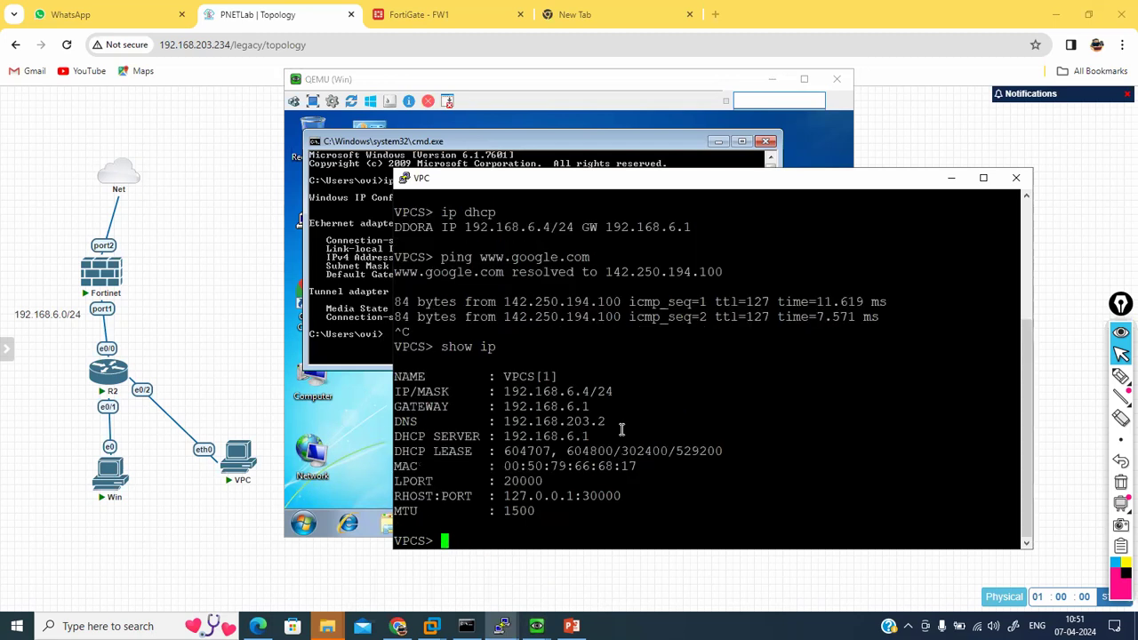
double_click(558, 391)
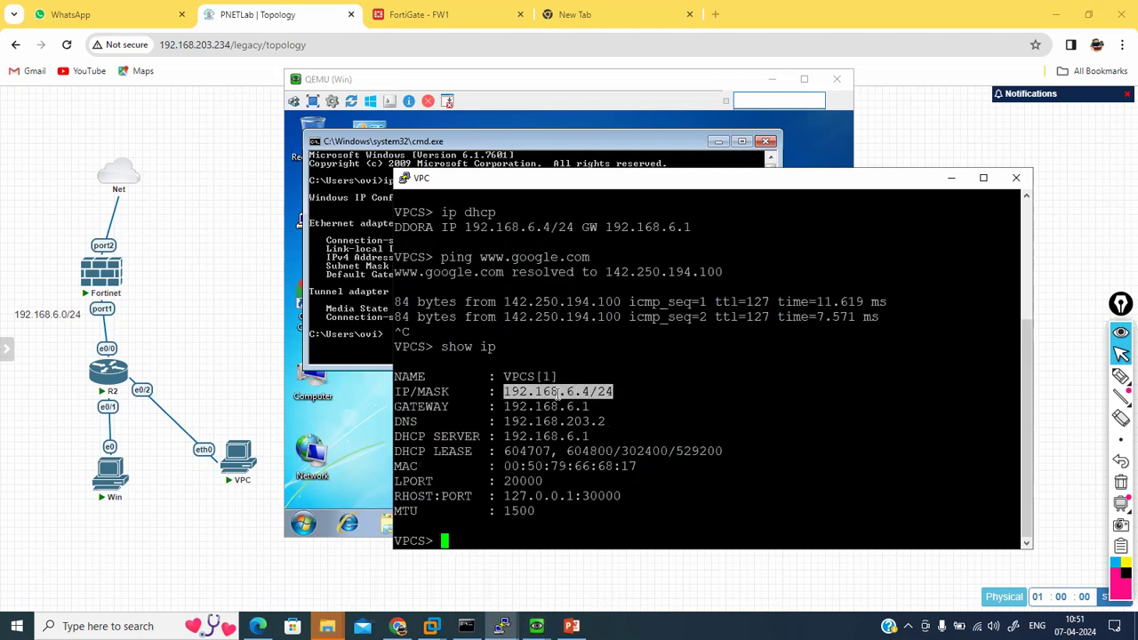
key("Return")
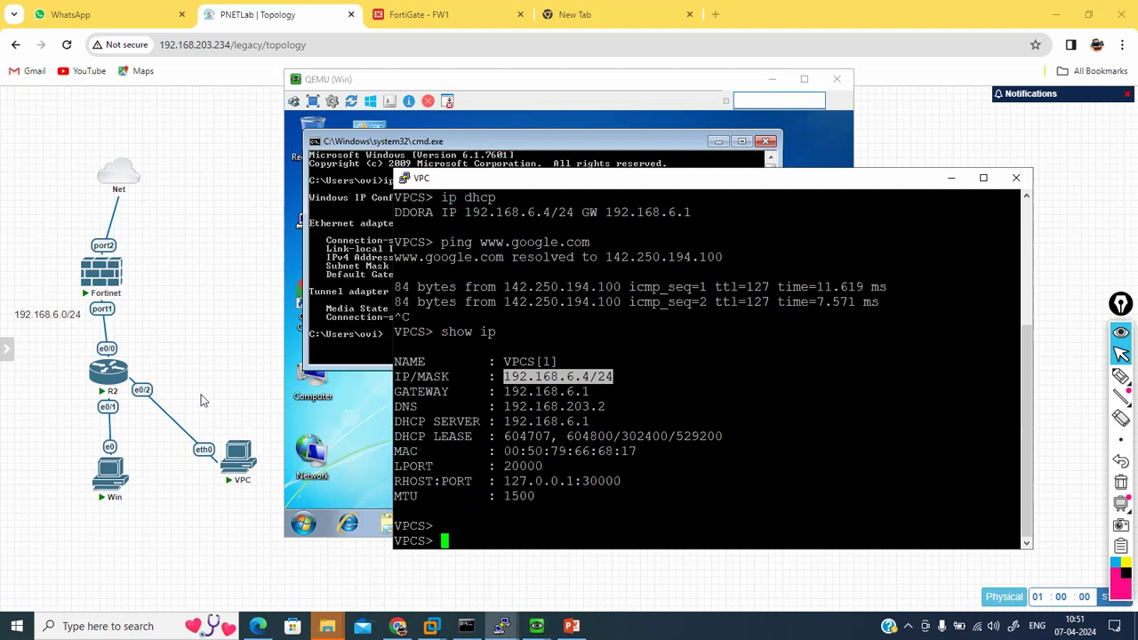
right_click(201, 401)
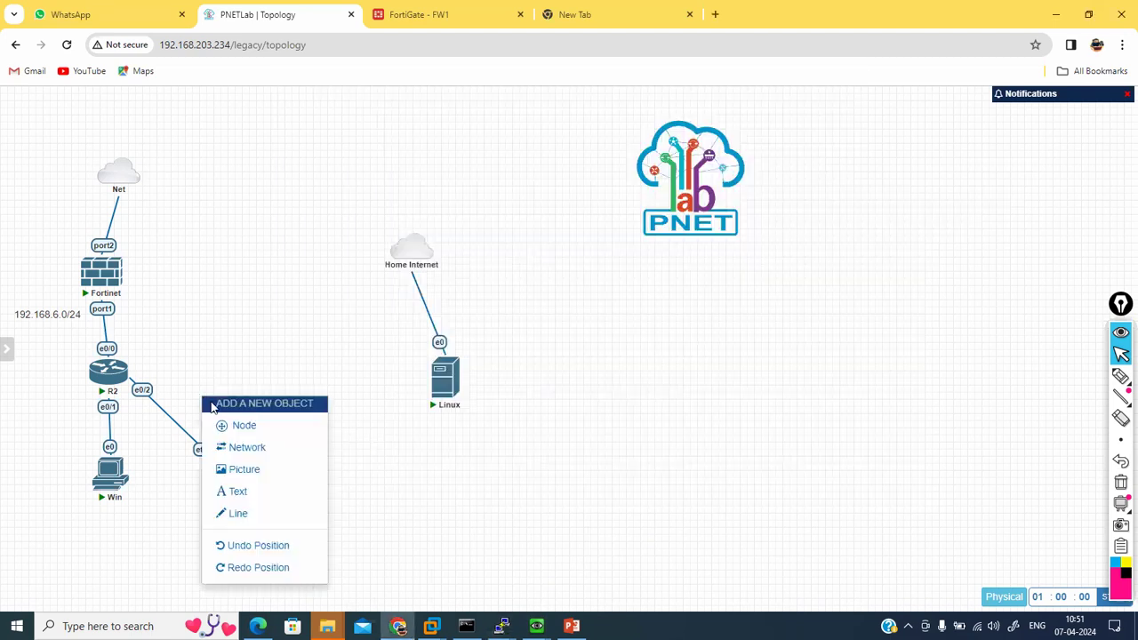
Step: Add a text label reading 192.168.6.4 beside the VPC on the topology
left_click(243, 494)
left_click(332, 548)
type("192.168.6.4/24")
left_click_drag(451, 561, 346, 514)
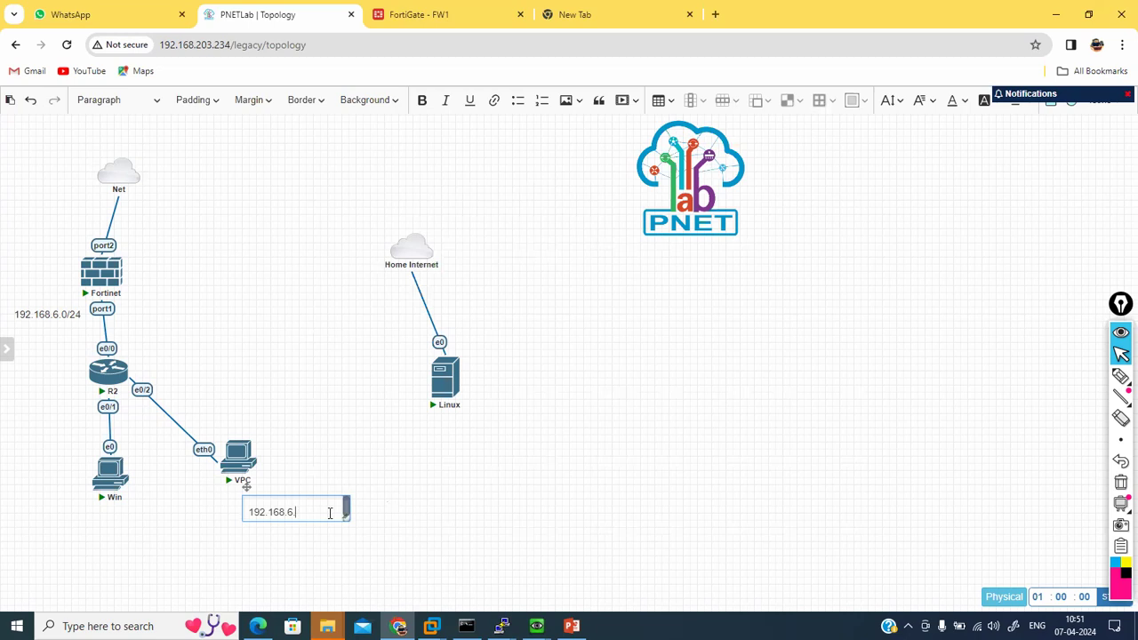
left_click_drag(346, 517, 311, 516)
left_click(358, 508)
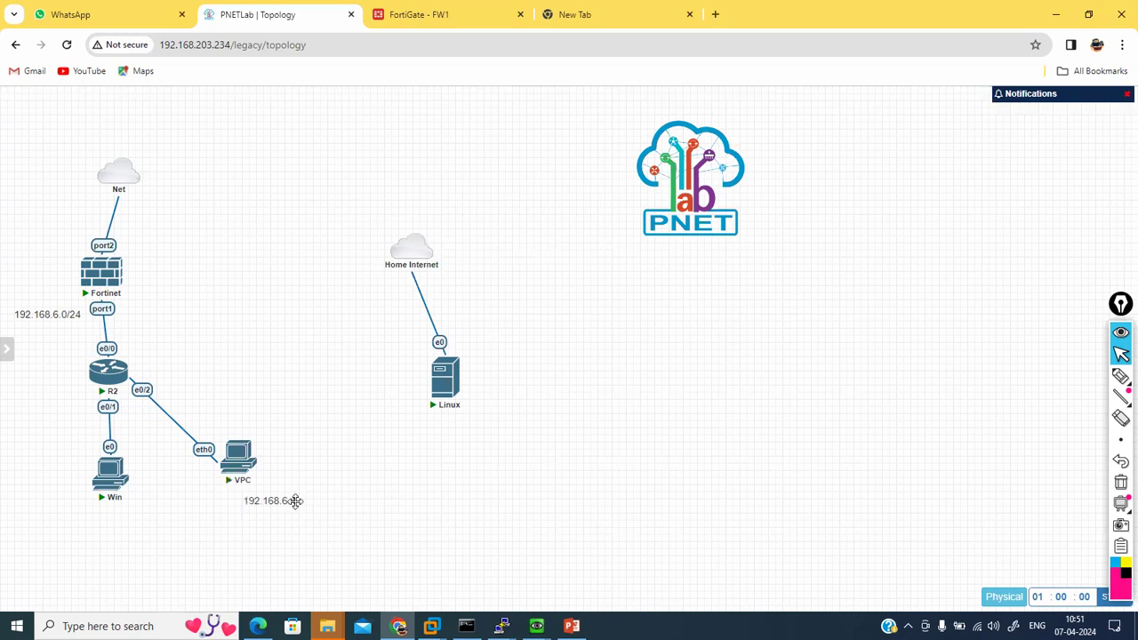
Step: Duplicate the label under the Win host and change it to 192.168.6.8
right_click(282, 502)
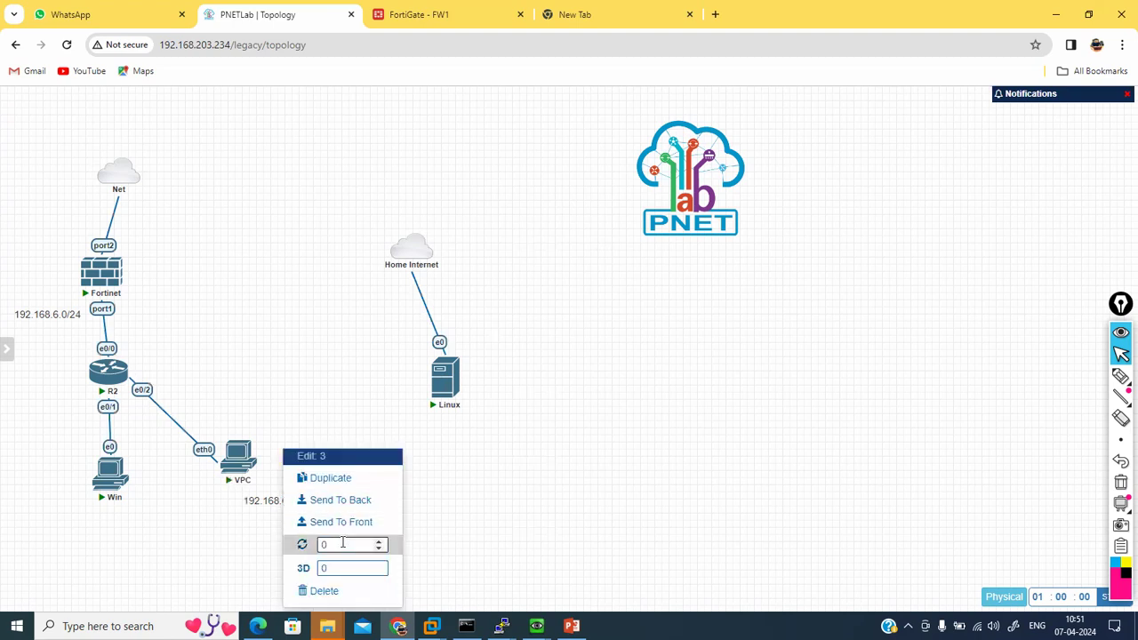
left_click(332, 480)
left_click_drag(284, 534, 128, 515)
double_click(143, 516)
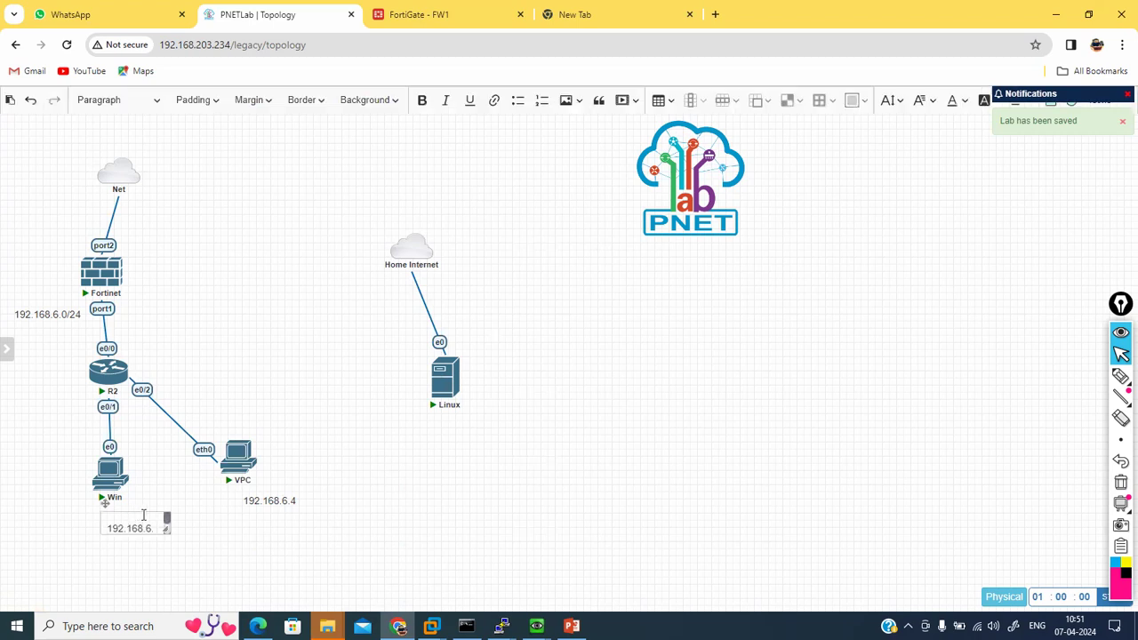
left_click(156, 522)
key("Return")
key("BackSpace")
key("Return")
key("BackSpace")
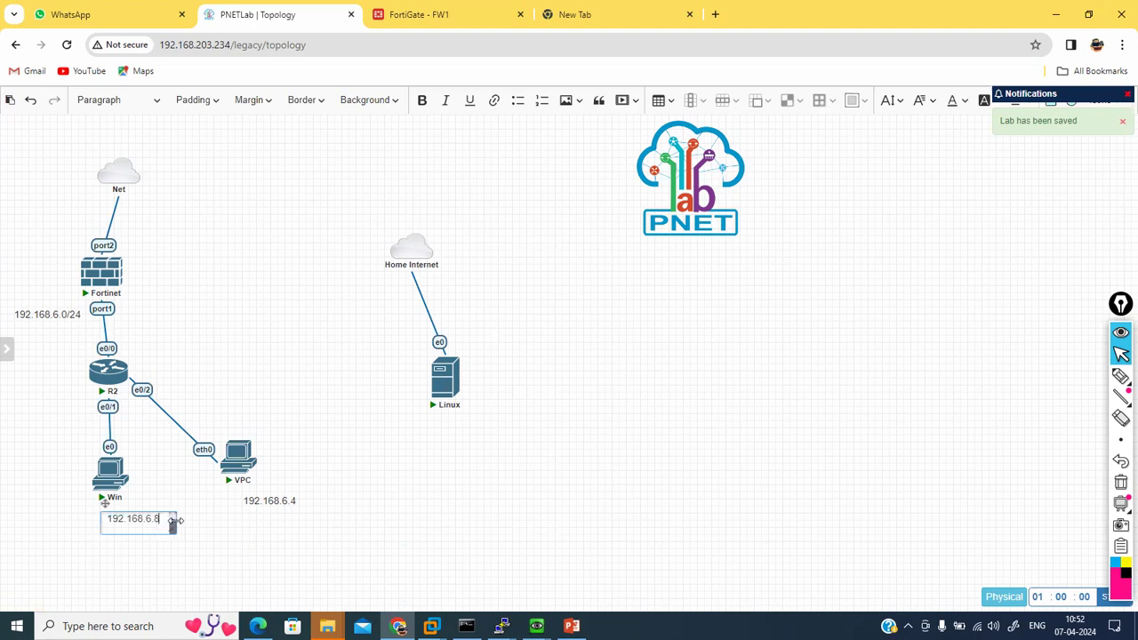
left_click(215, 525)
Step: Center the 192.168.6.8 and 192.168.6.4 labels under their hosts
left_click_drag(147, 519, 103, 518)
left_click_drag(284, 498, 254, 499)
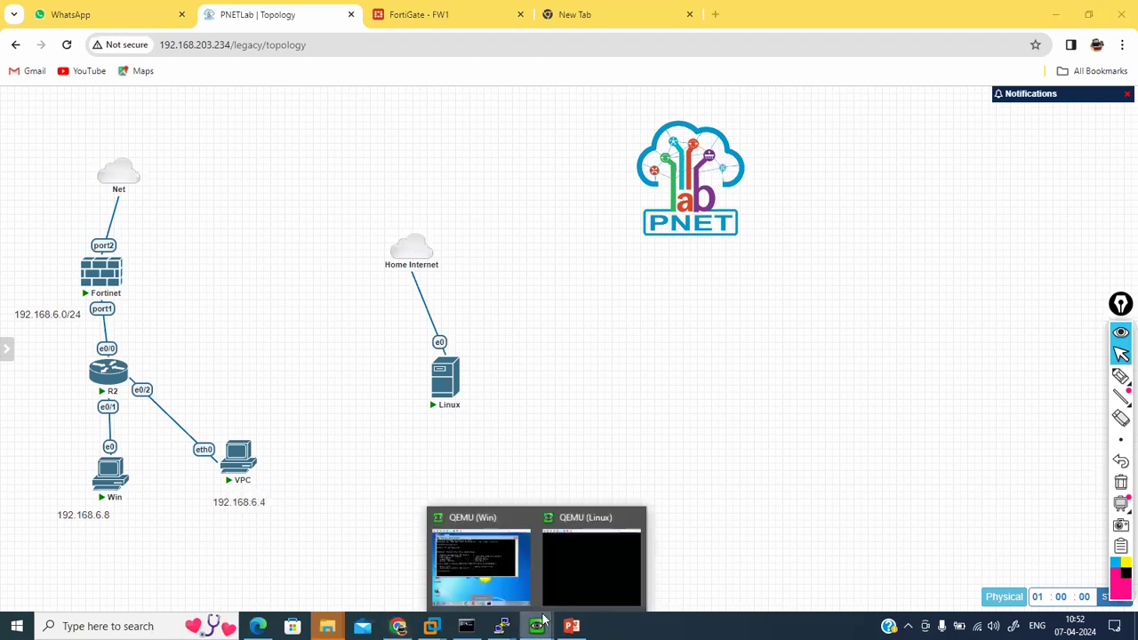
left_click(410, 13)
Step: Change the Overload pool to One-to-One with range 192.168.203.142-192.168.203.142 and save
left_click(88, 192)
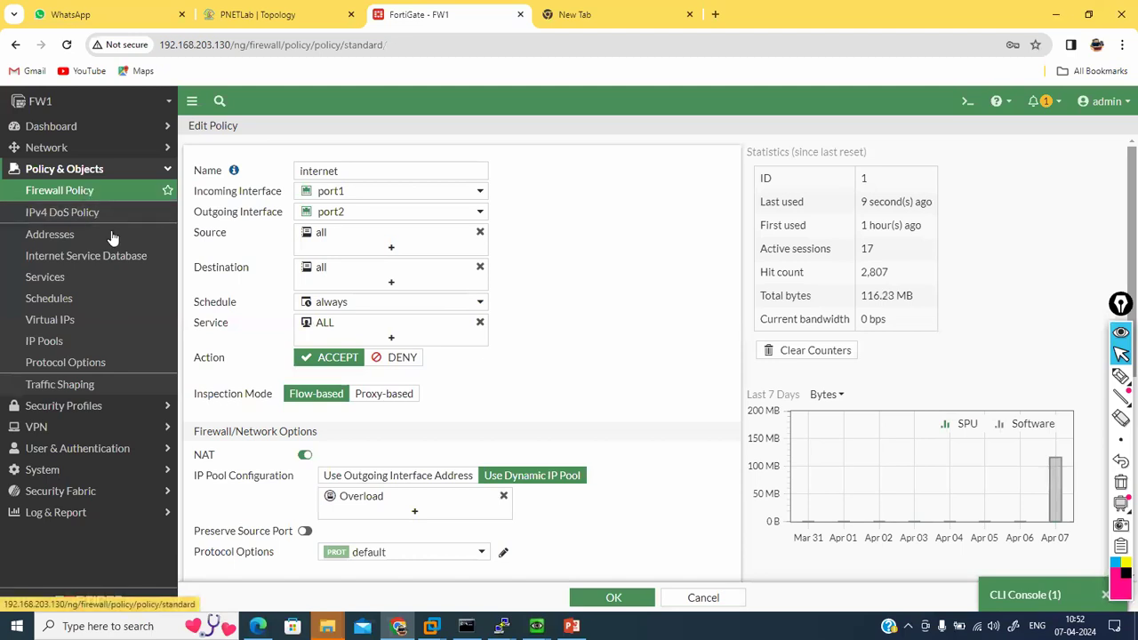
left_click(26, 342)
double_click(279, 317)
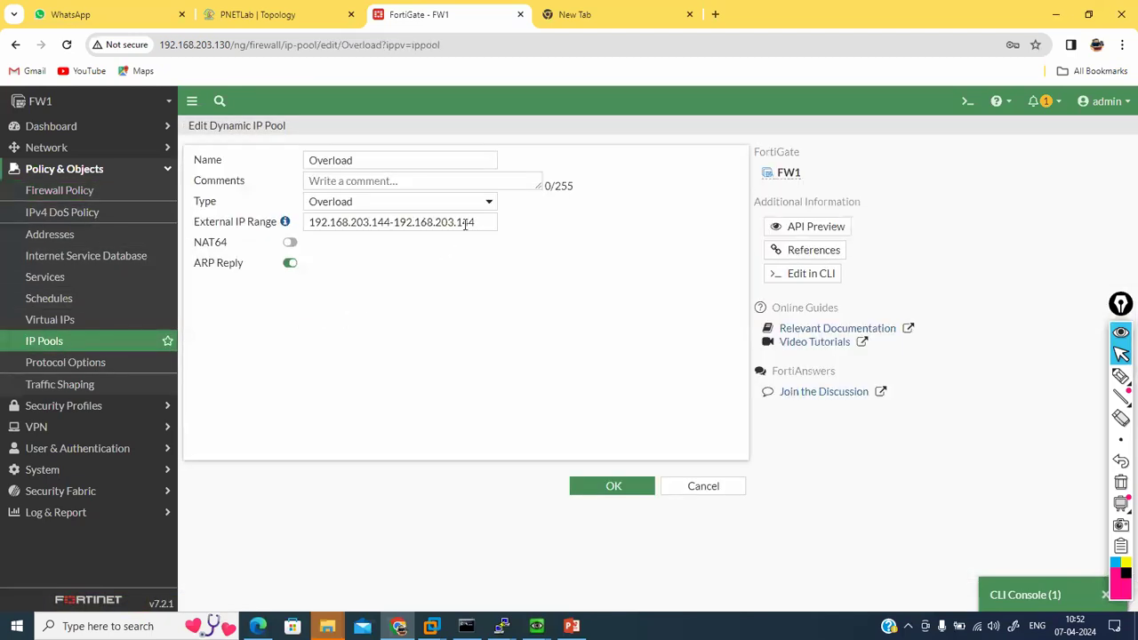
left_click(469, 203)
left_click(414, 220)
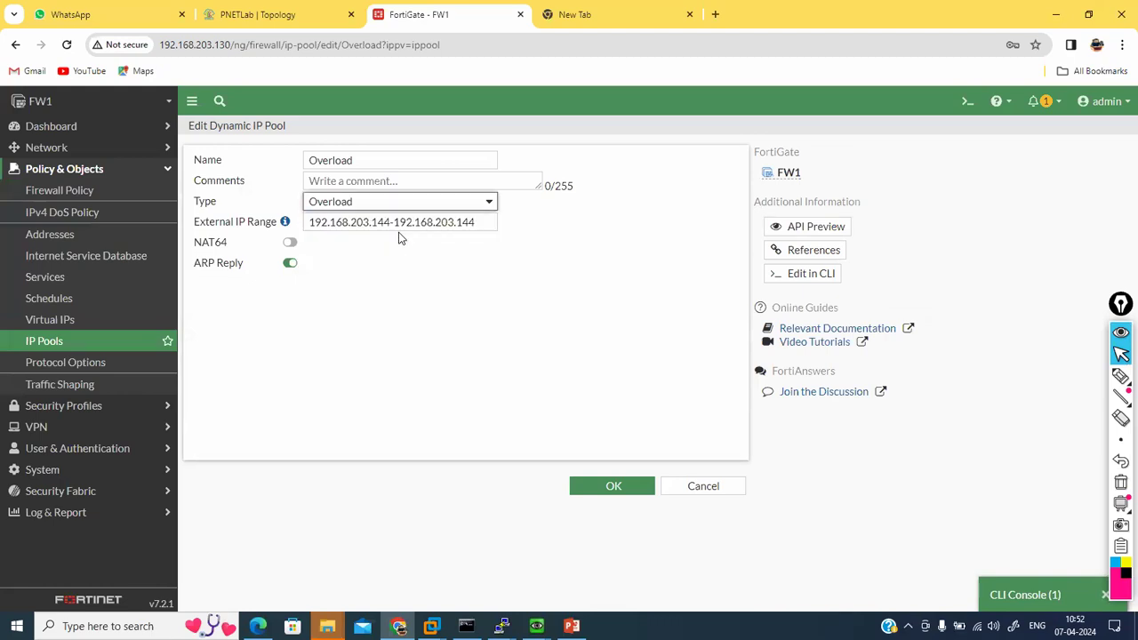
key("Down")
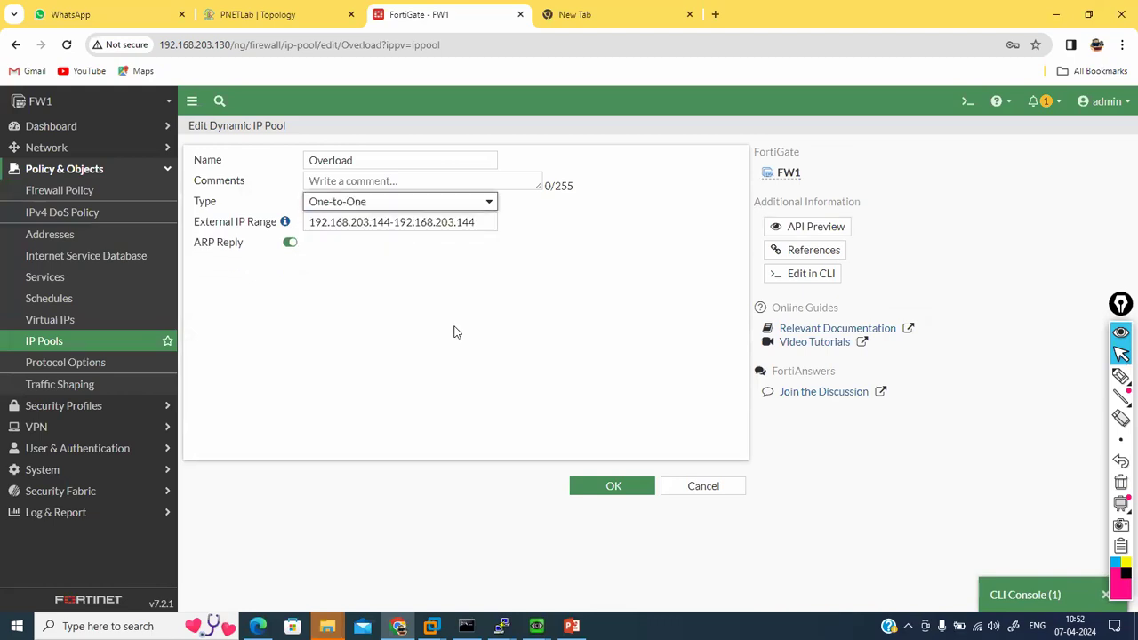
left_click(388, 223)
key("BackSpace")
key("BackSpace")
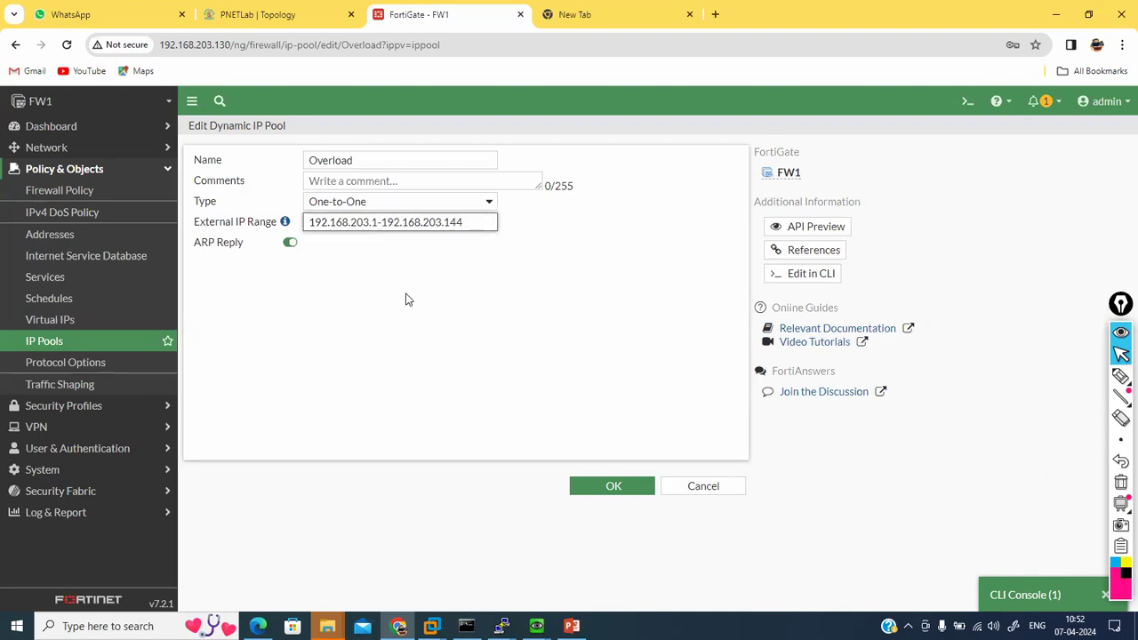
type("42")
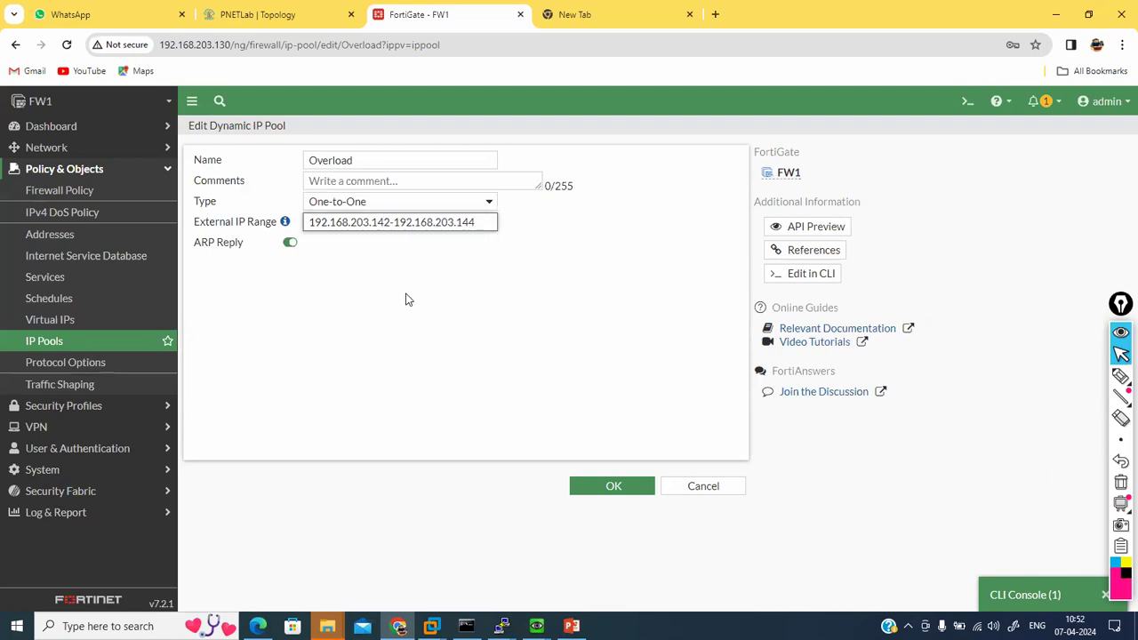
left_click(488, 216)
key("BackSpace")
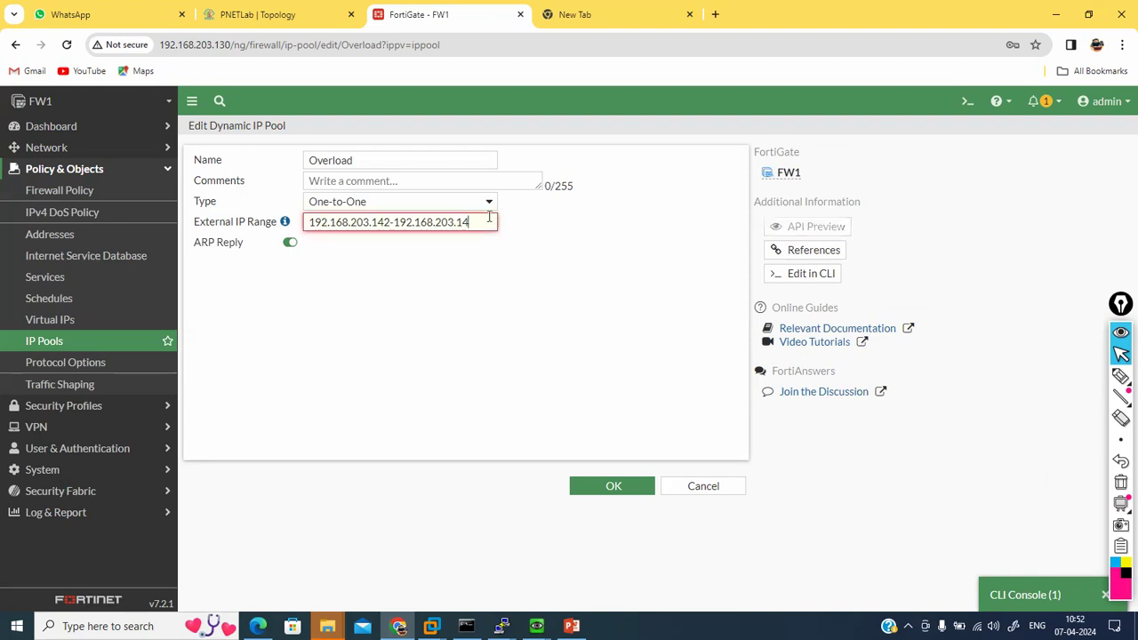
type("2")
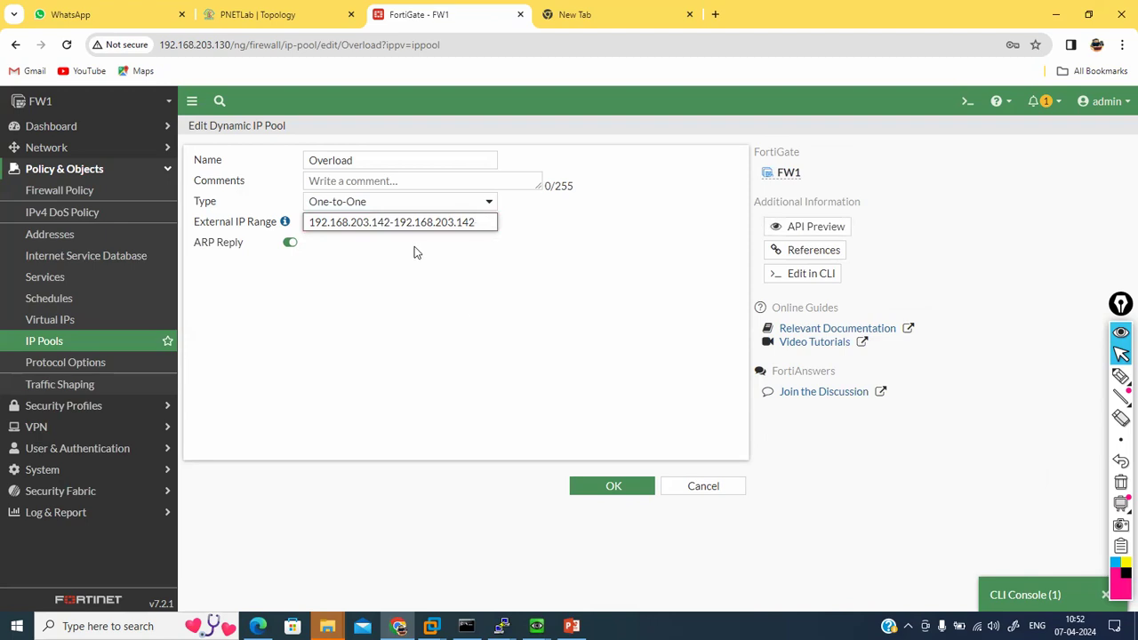
left_click(593, 490)
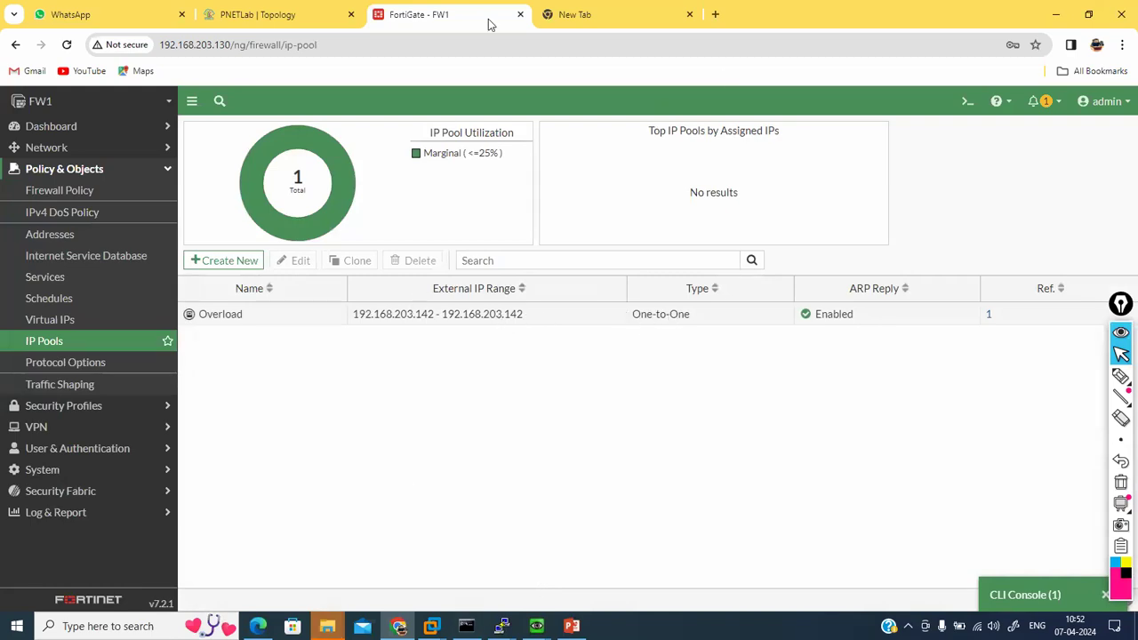
left_click(240, 10)
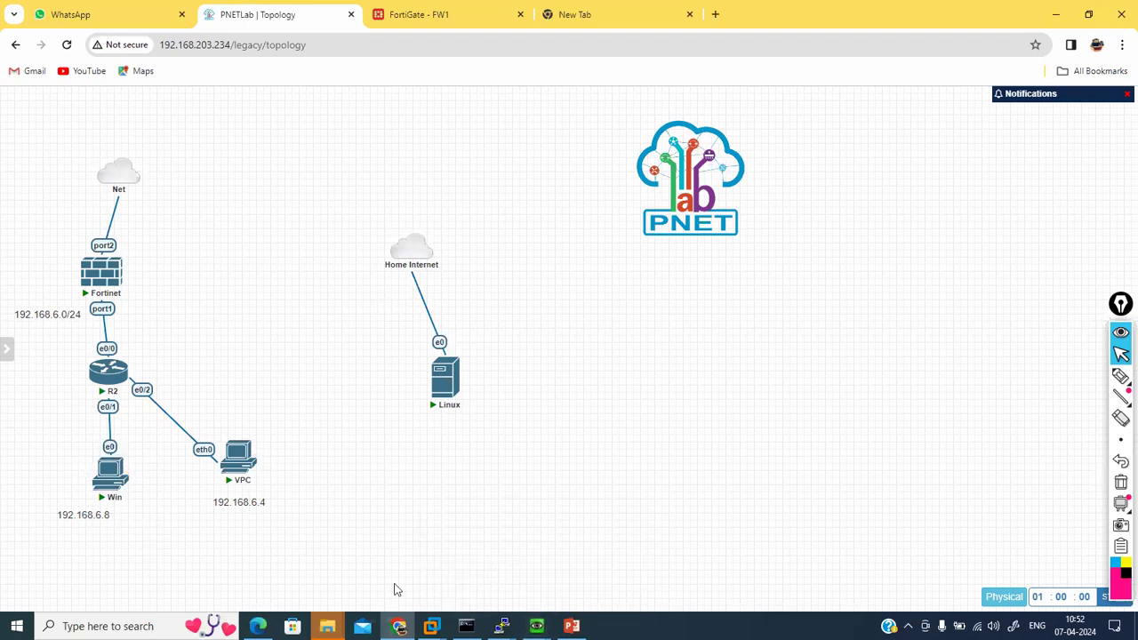
Step: Bring up the Win VM console and clear a partly typed ping command
mouse_move(536, 626)
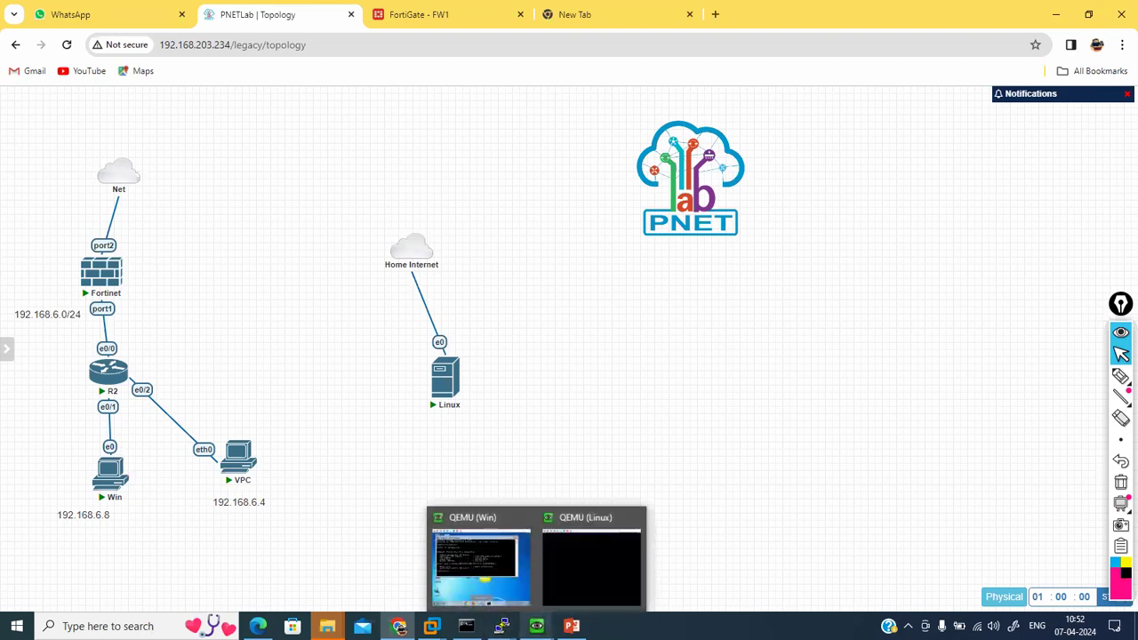
left_click(476, 568)
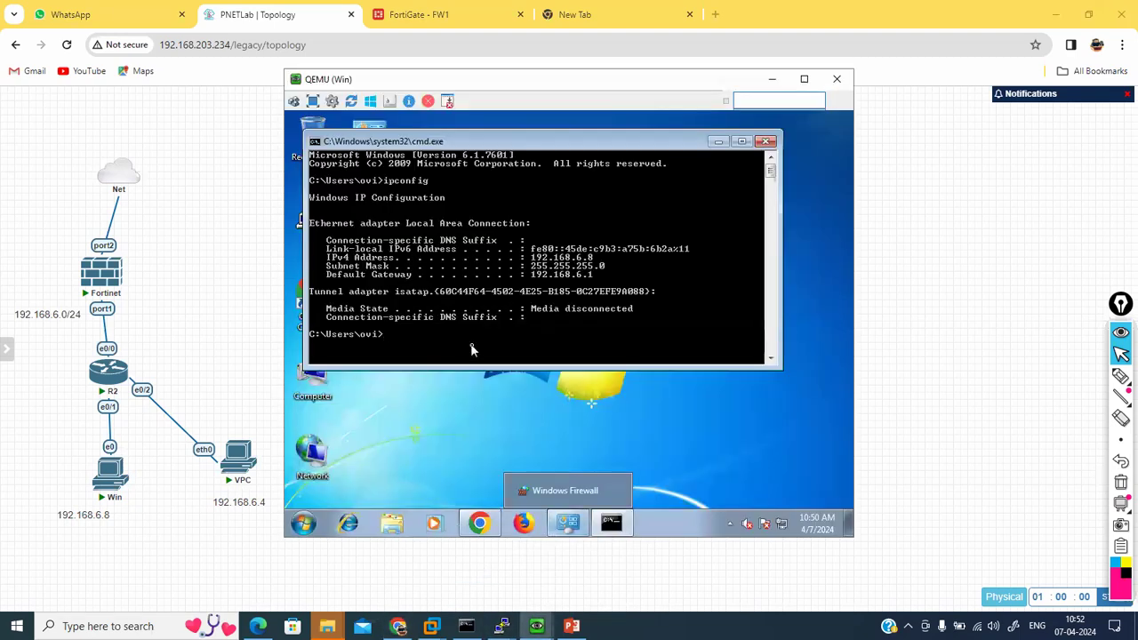
type("pin")
key("BackSpace")
key("BackSpace")
key("BackSpace")
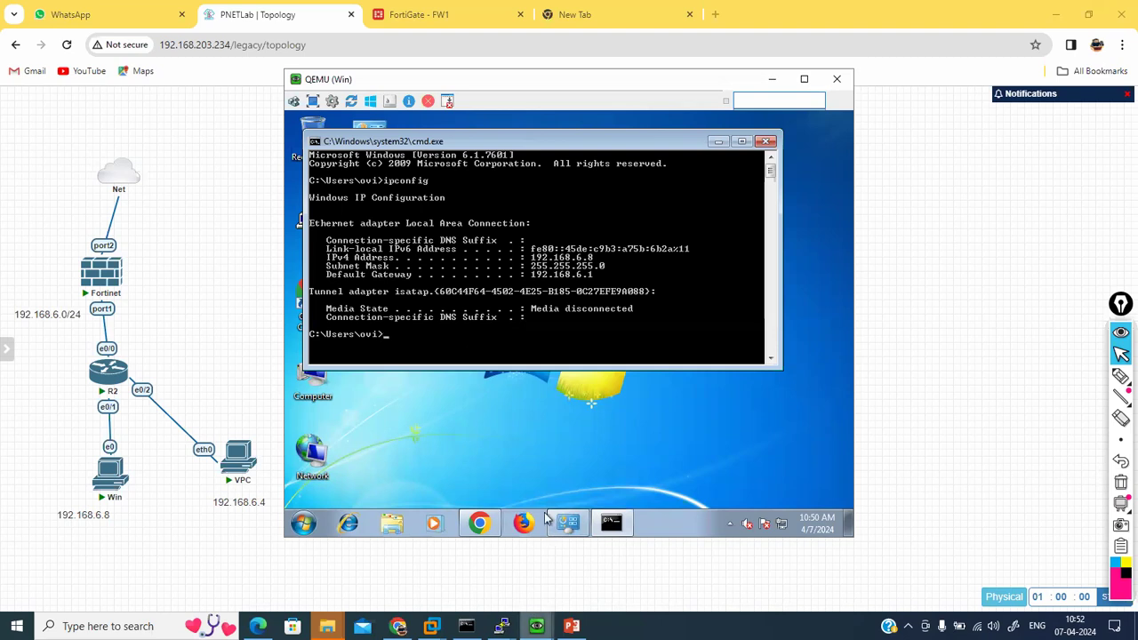
mouse_move(536, 626)
left_click(597, 565)
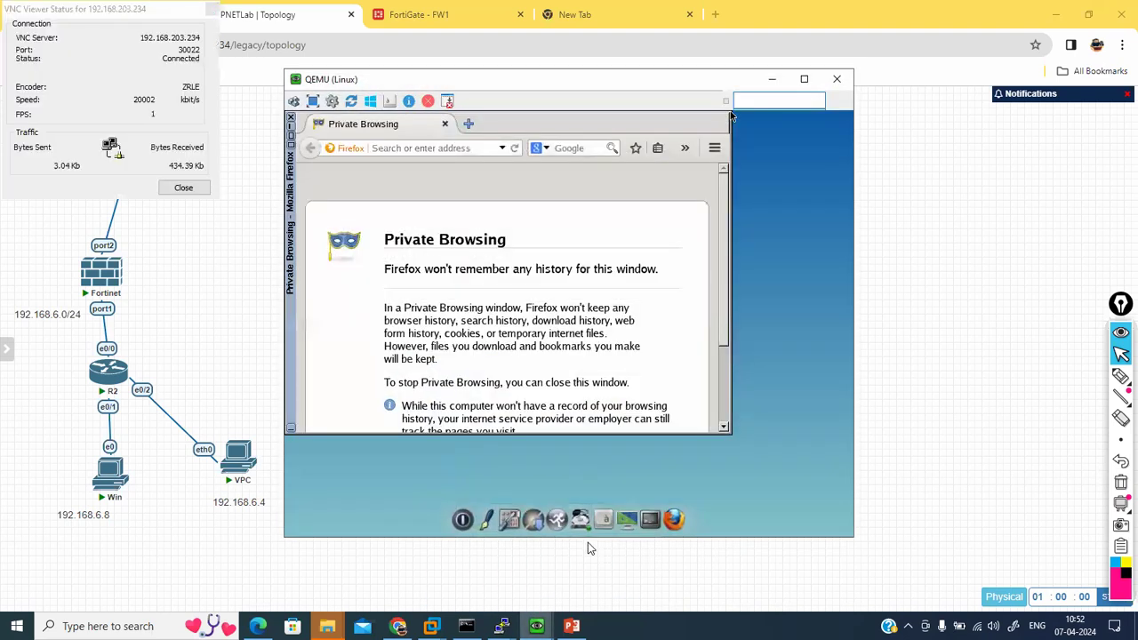
left_click(593, 565)
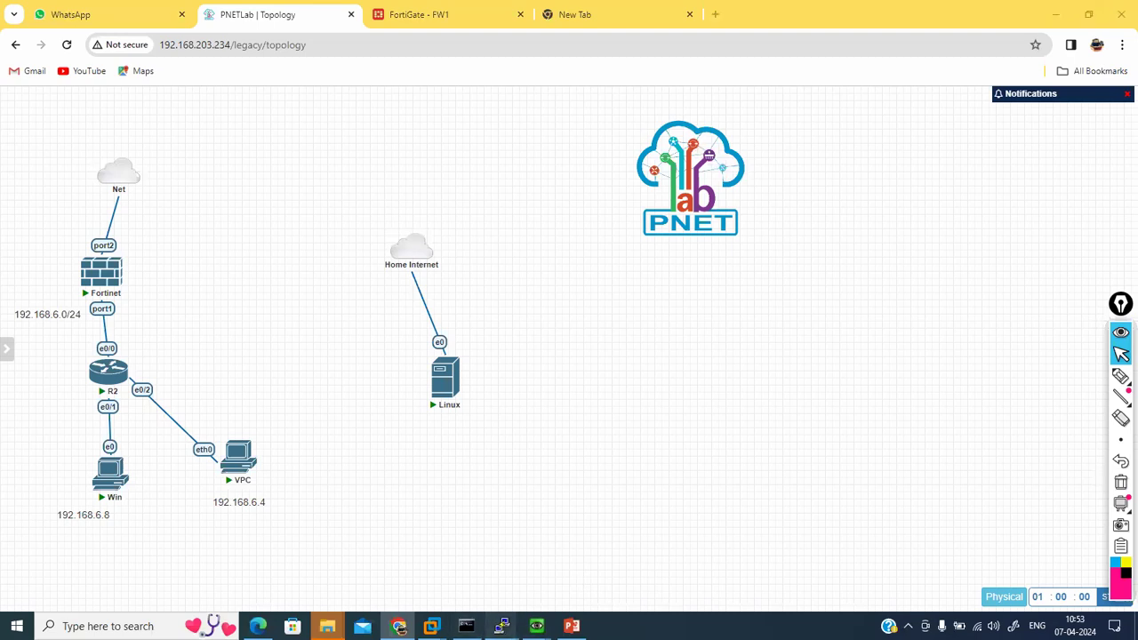
mouse_move(502, 625)
left_click(567, 570)
key("Up")
key("Up")
key("Return")
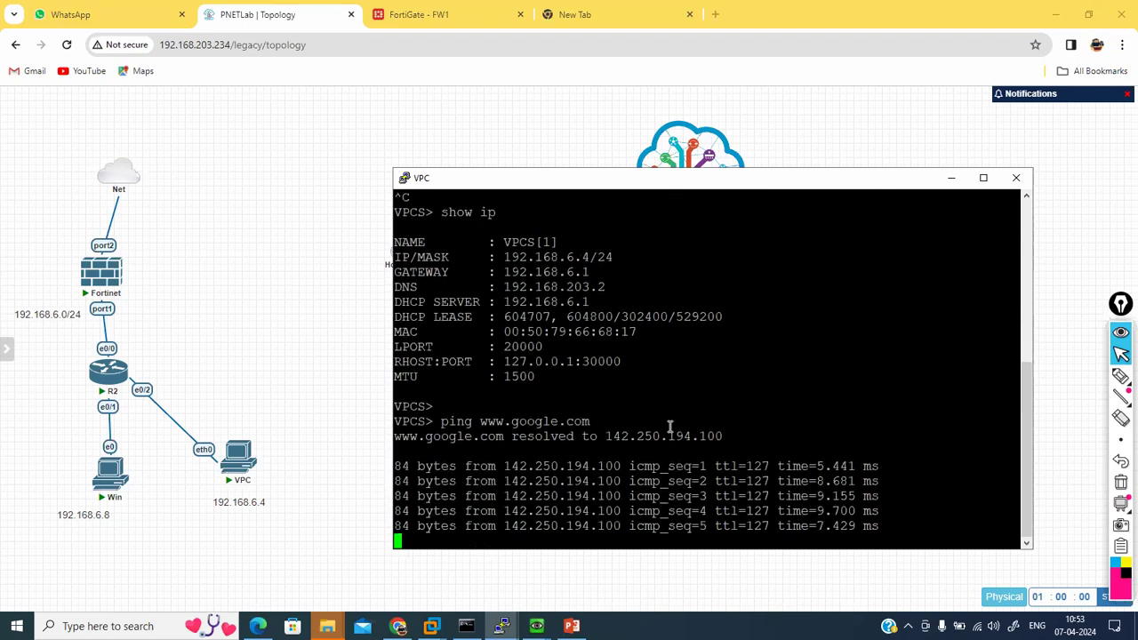
key("Up")
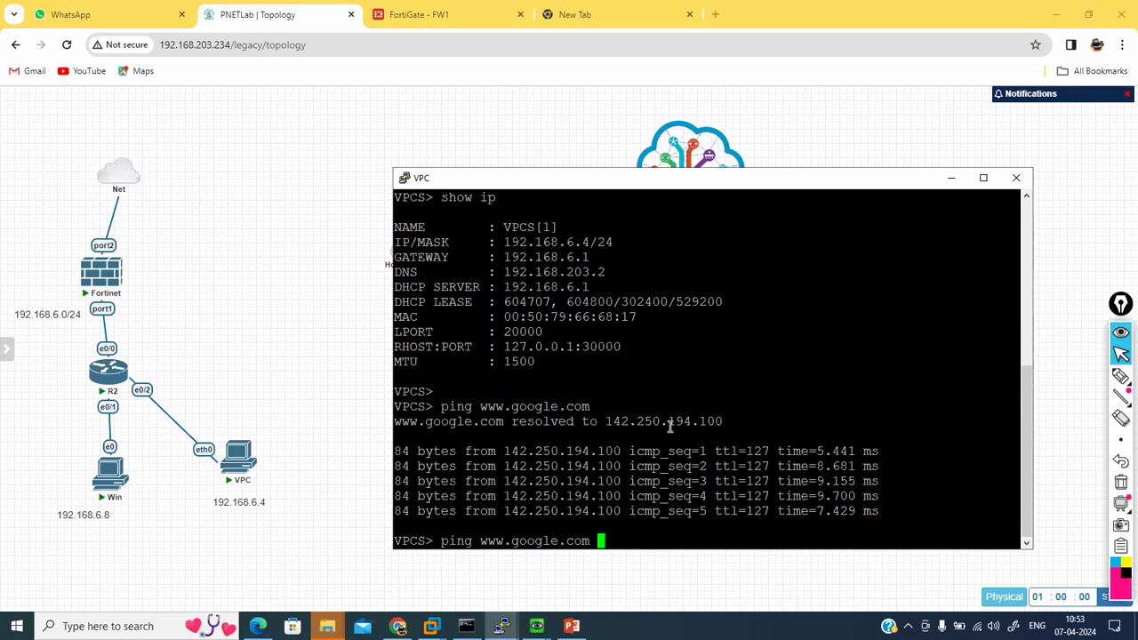
type("-t")
key("Return")
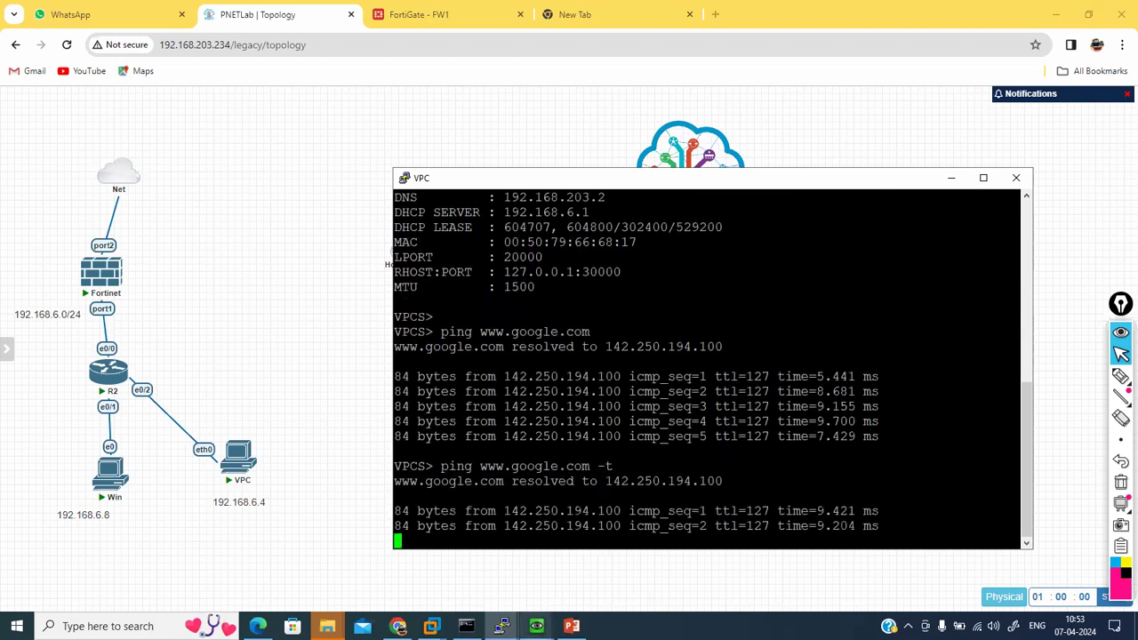
left_click(536, 625)
left_click(480, 565)
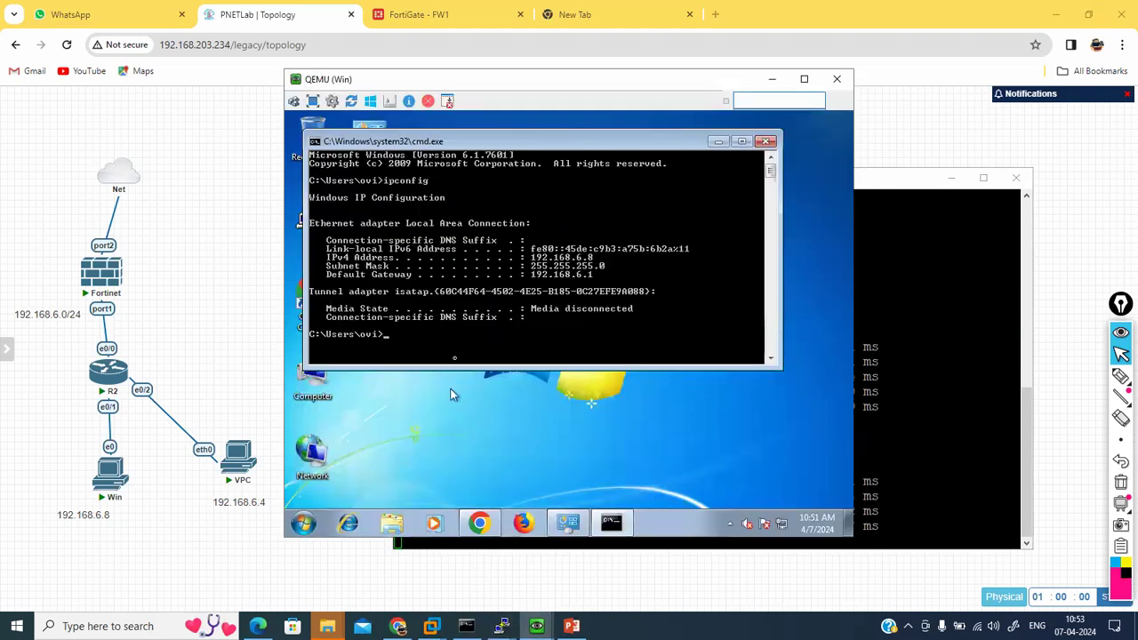
type("ping")
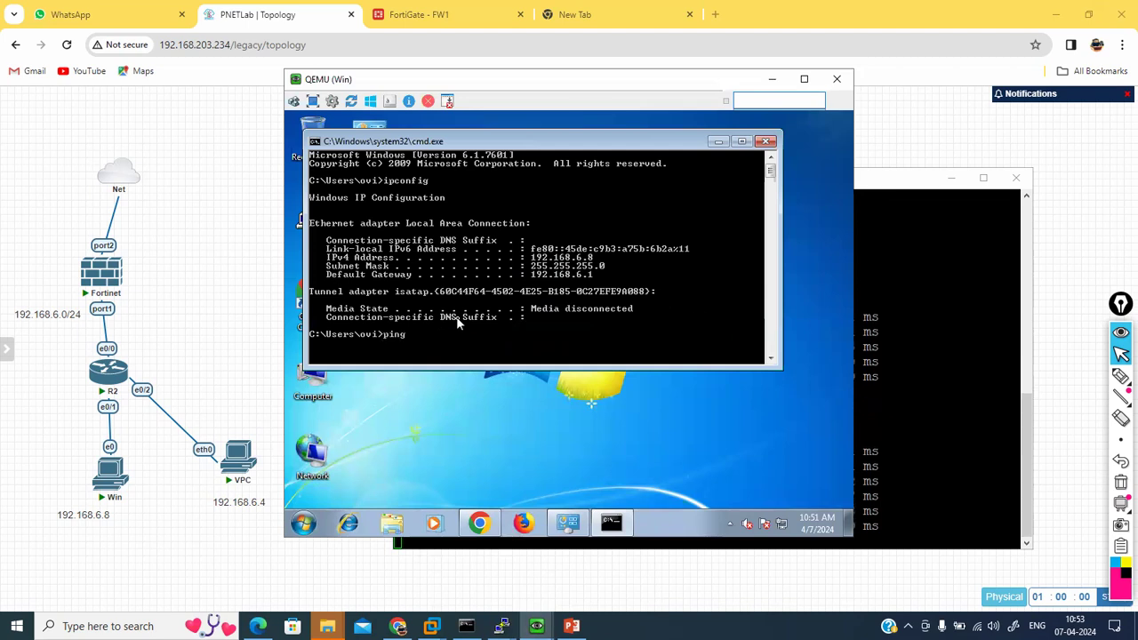
type(" uww.google.com")
key("Return")
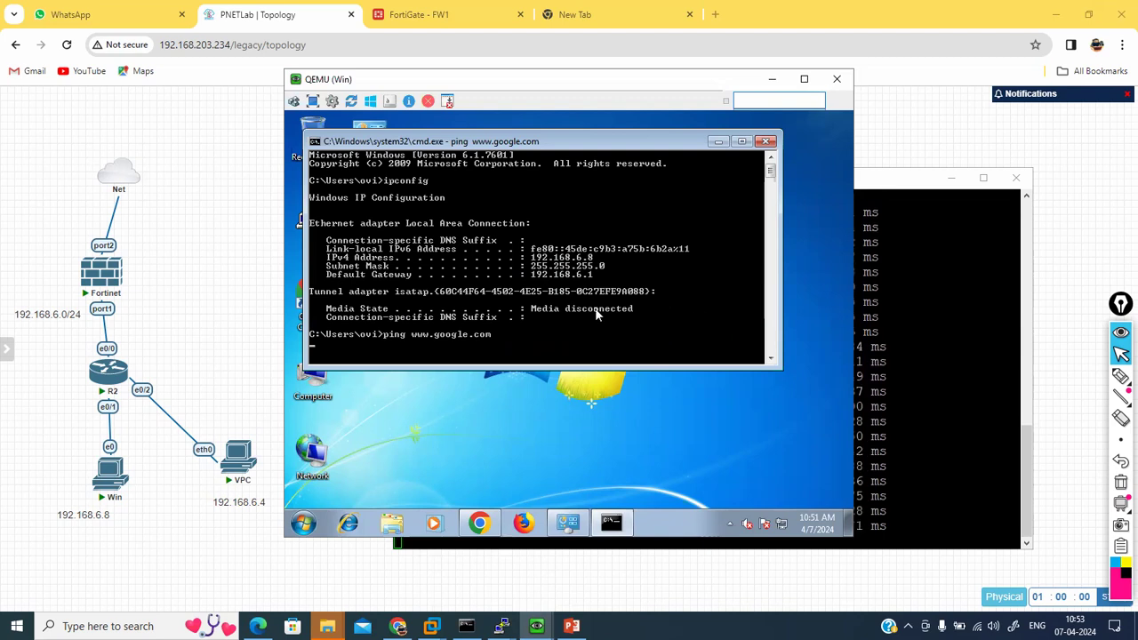
left_click(423, 17)
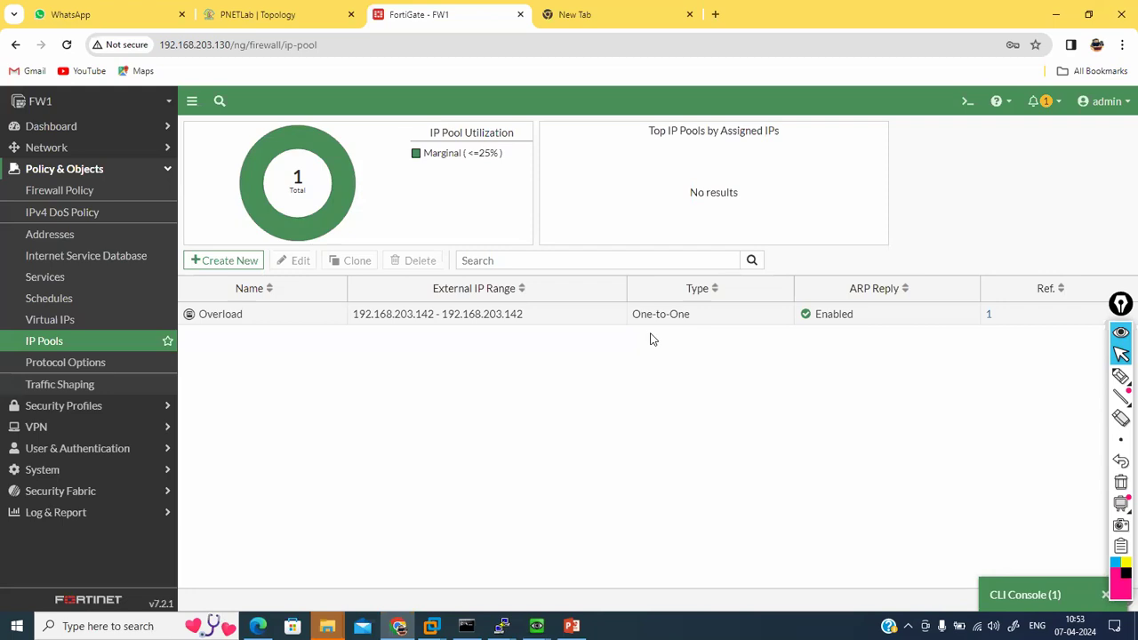
Step: Go back to FortiGate's IP Pools list and open the Overload pool's edit page
left_click(287, 18)
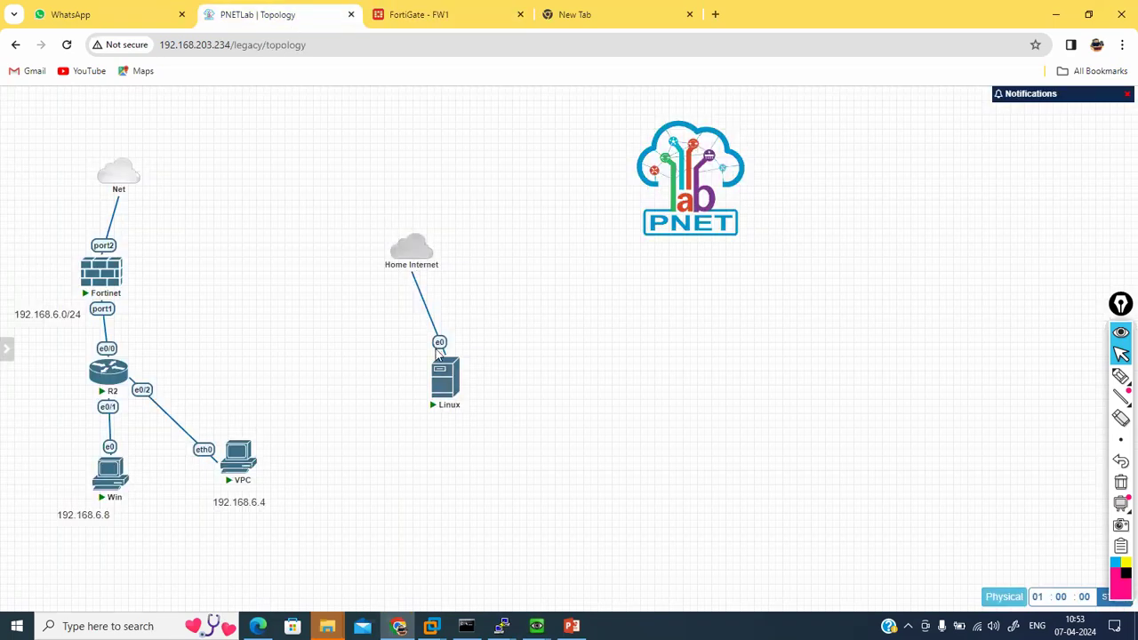
left_click(464, 12)
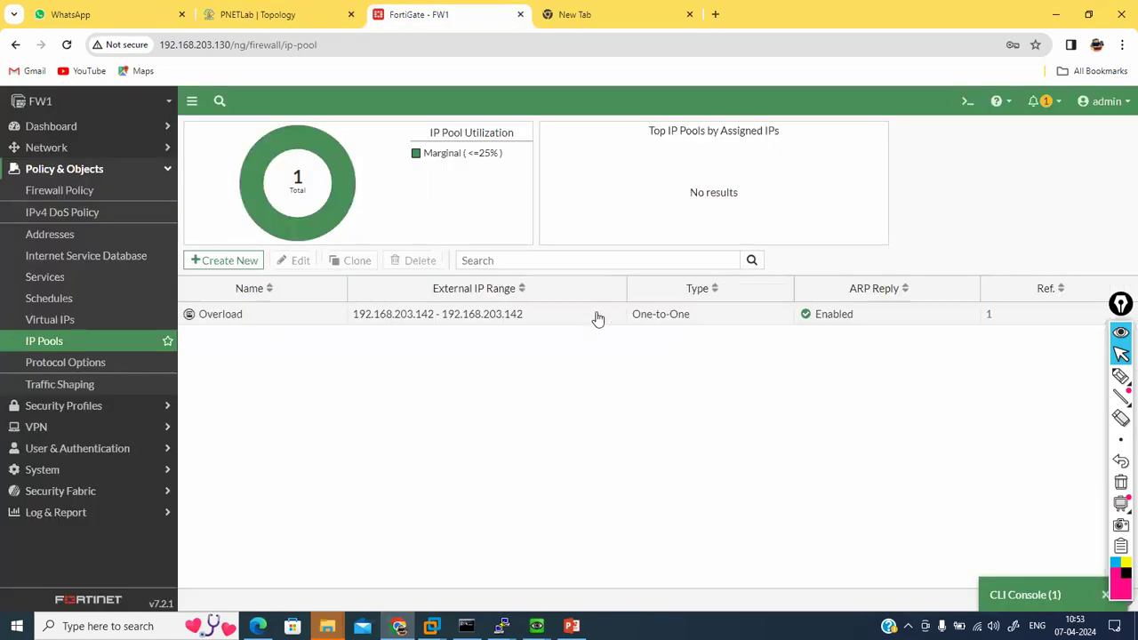
double_click(597, 318)
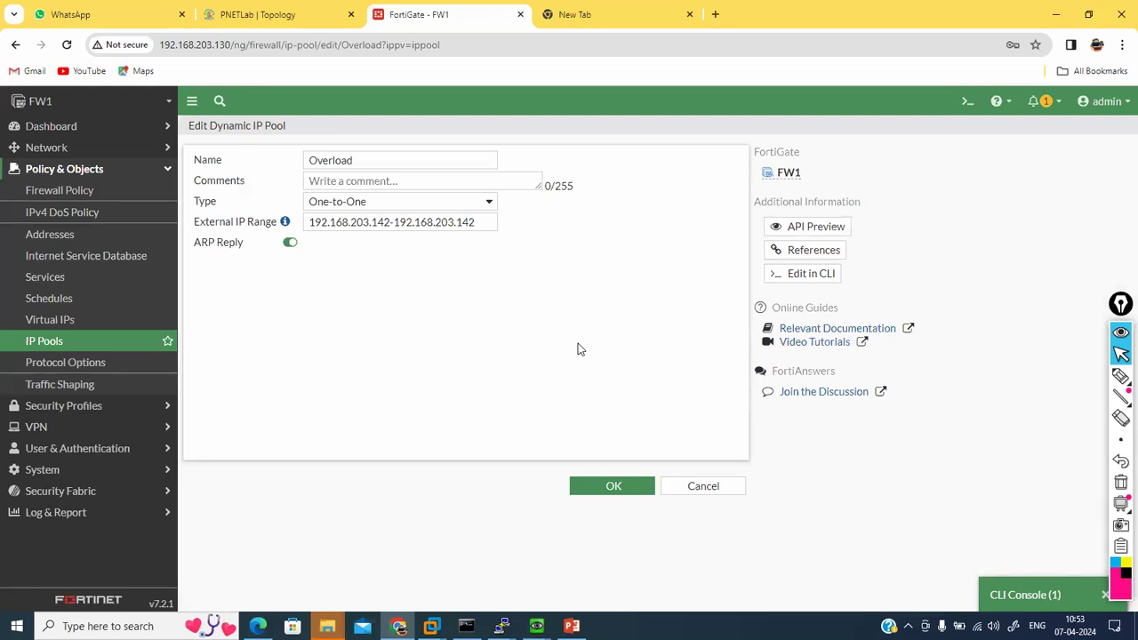
Step: Review the Overload pool's One-to-One type and 192.168.203.142 range, leaving them unchanged
left_click(349, 204)
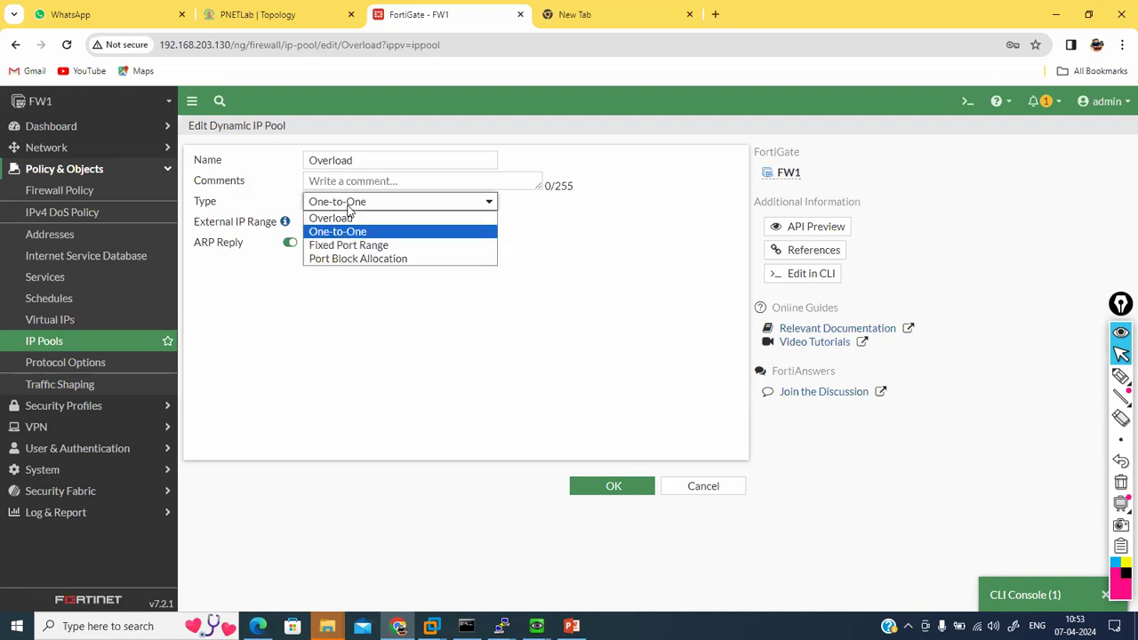
left_click(348, 204)
left_click(349, 204)
left_click(349, 203)
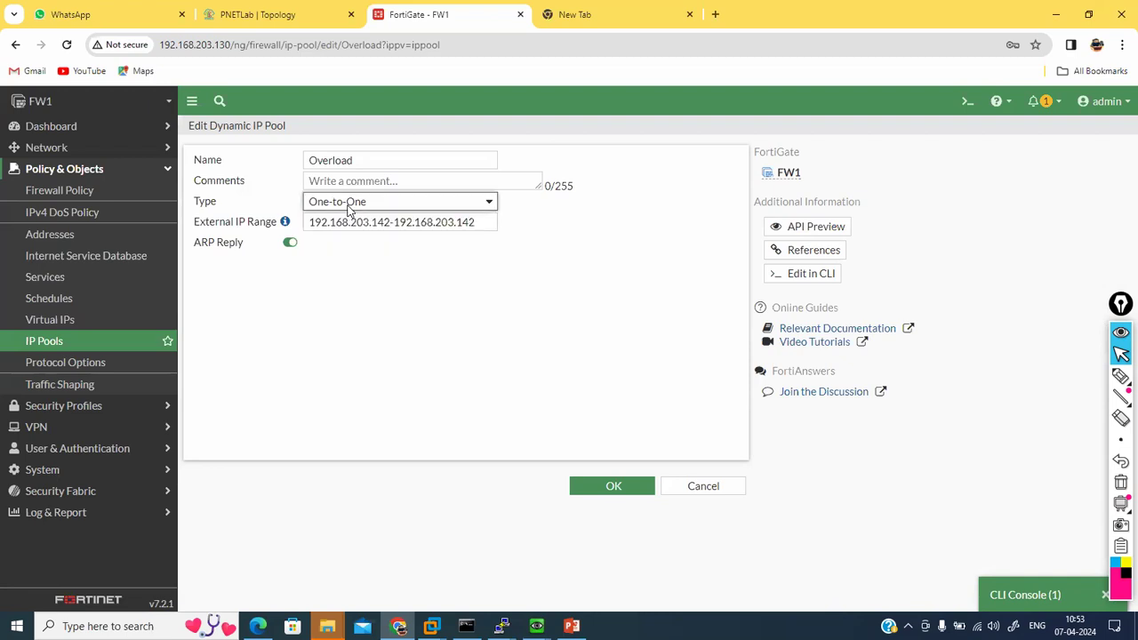
left_click_drag(318, 220, 474, 231)
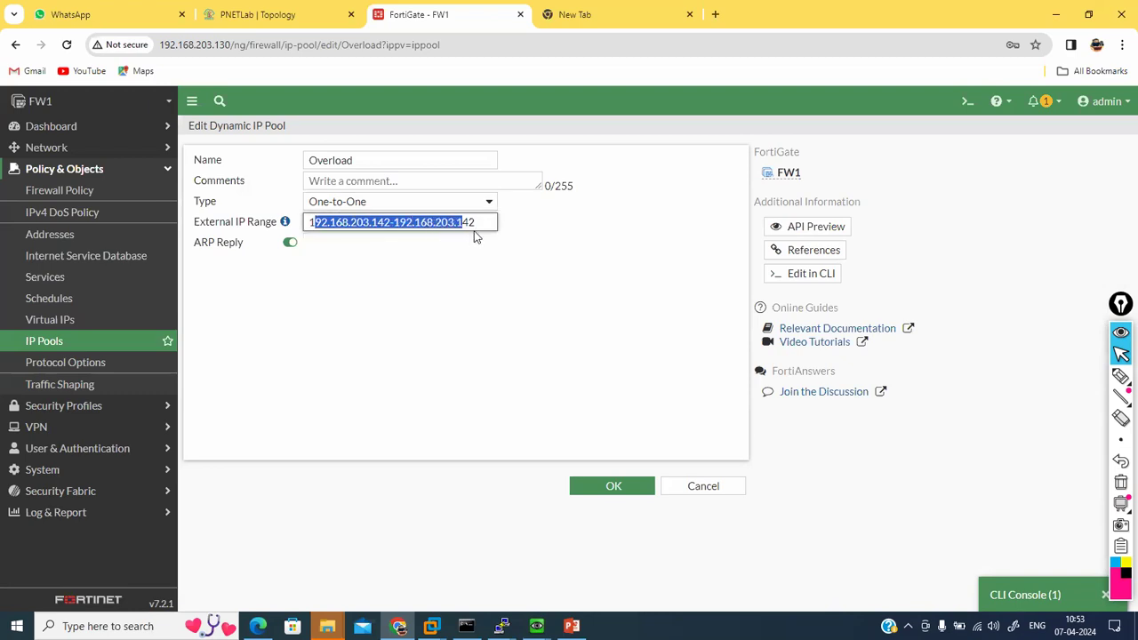
left_click(395, 222)
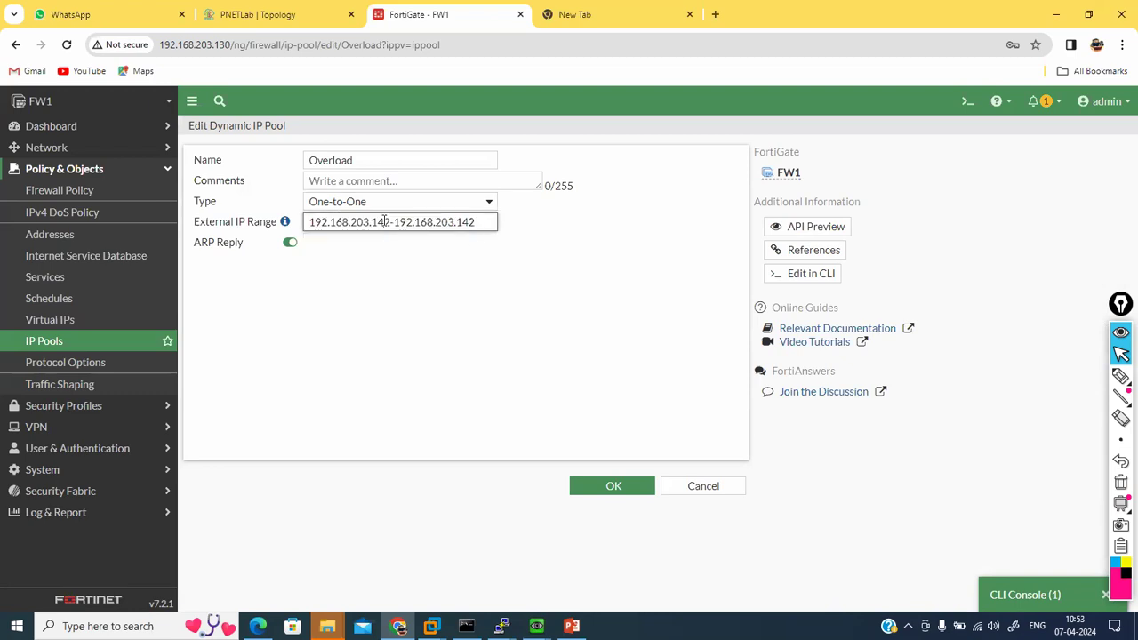
left_click(487, 220)
left_click(279, 26)
left_click(401, 29)
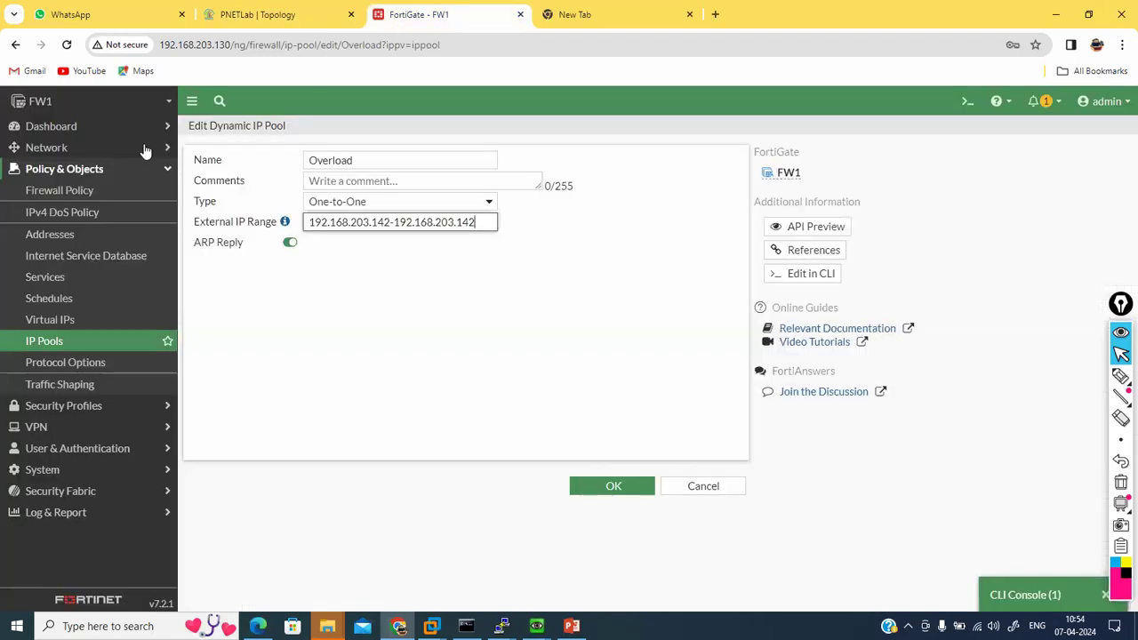
left_click(70, 187)
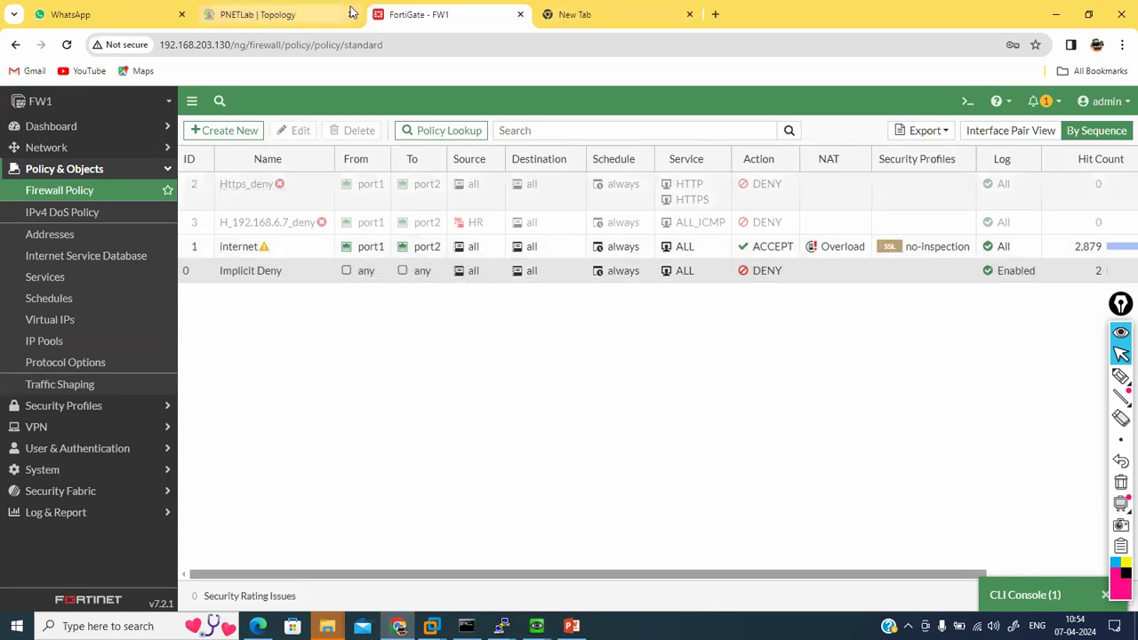
Step: Check the Win VM's ping, then start a FortiGate CLI console session
left_click(296, 19)
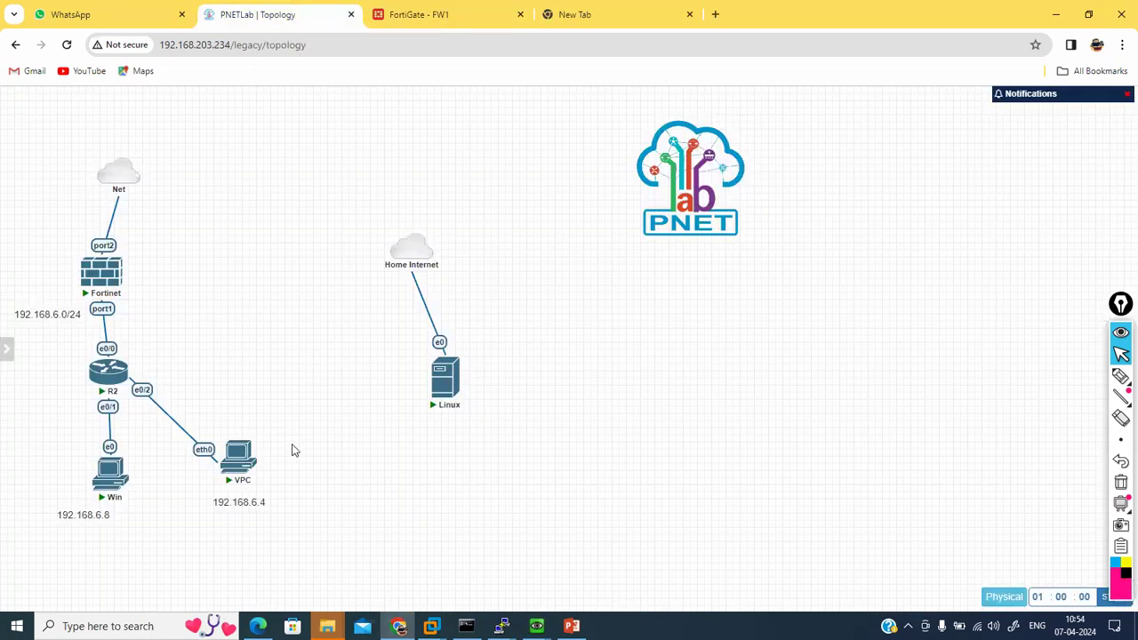
left_click(416, 14)
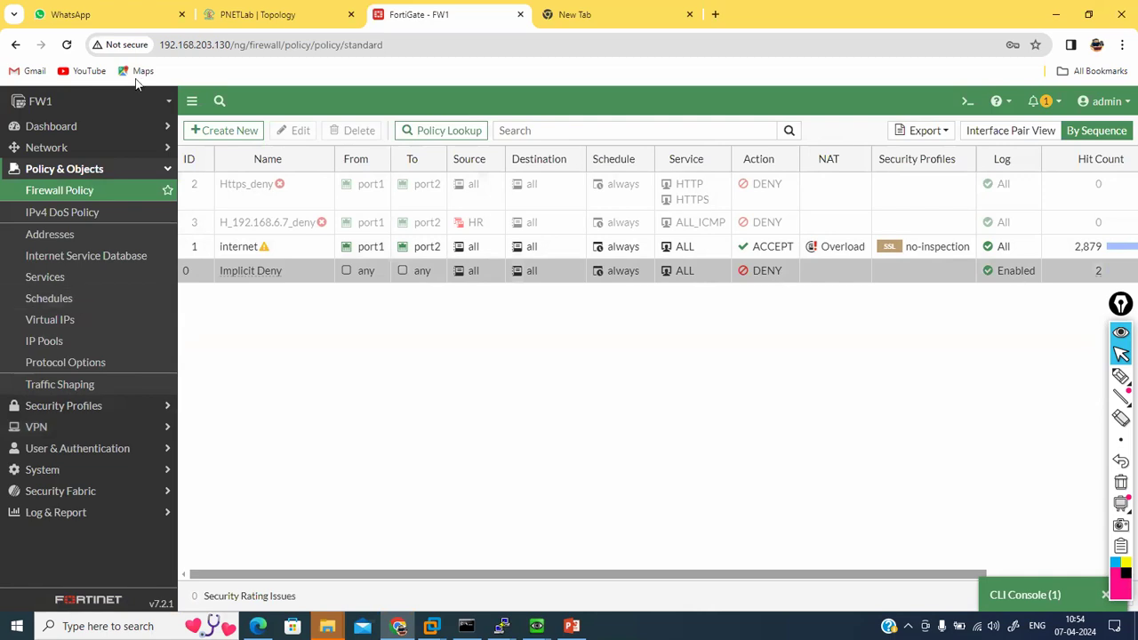
left_click(268, 16)
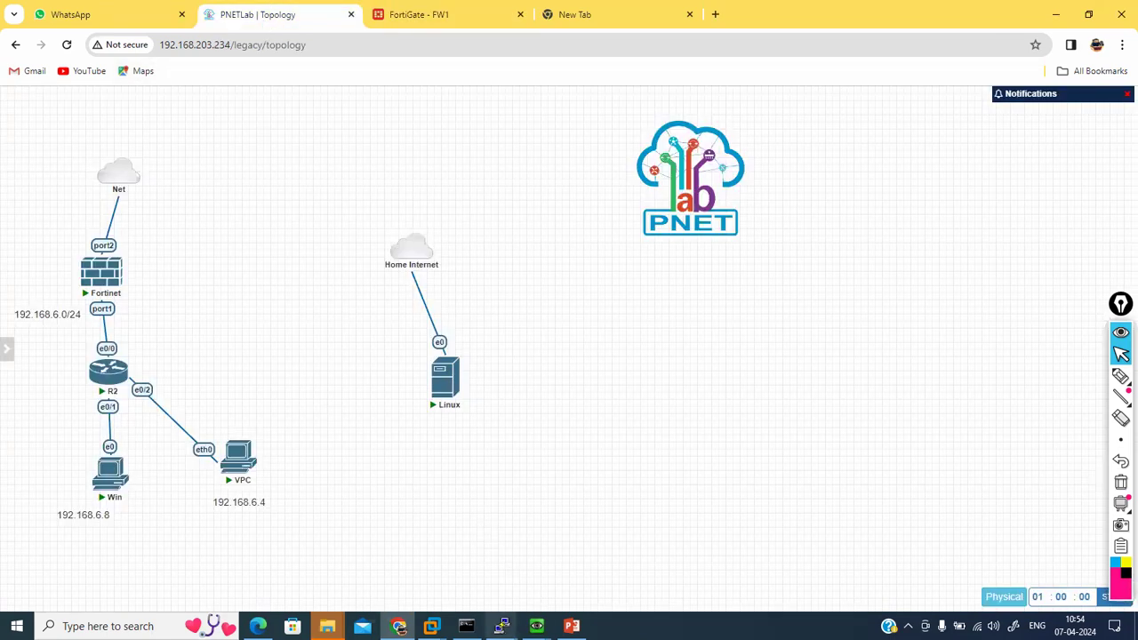
mouse_move(536, 625)
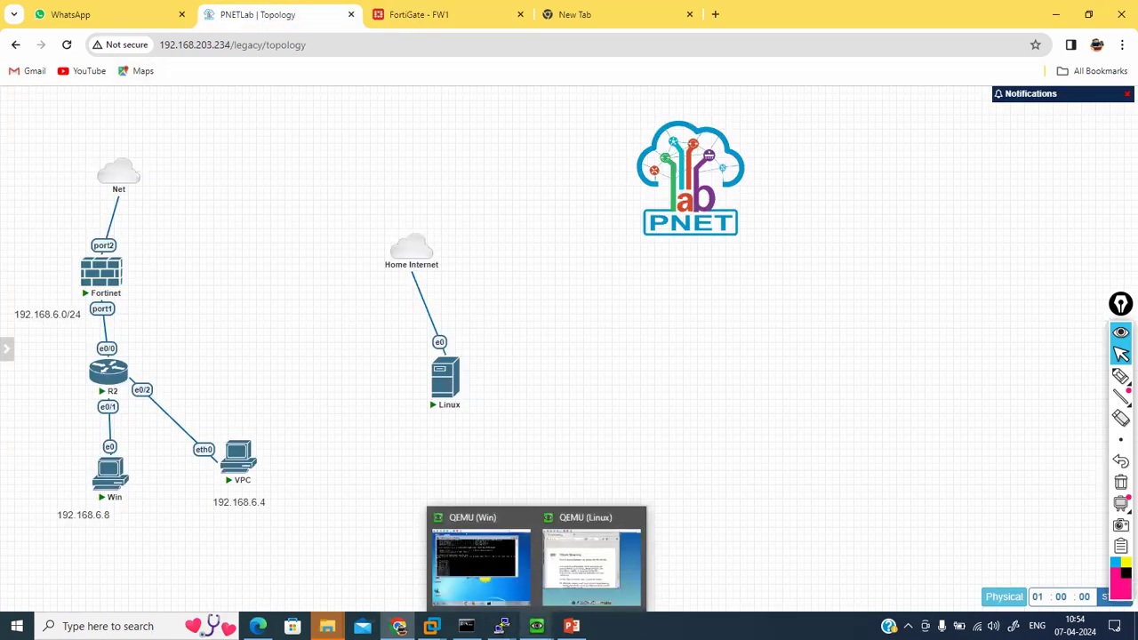
left_click(509, 558)
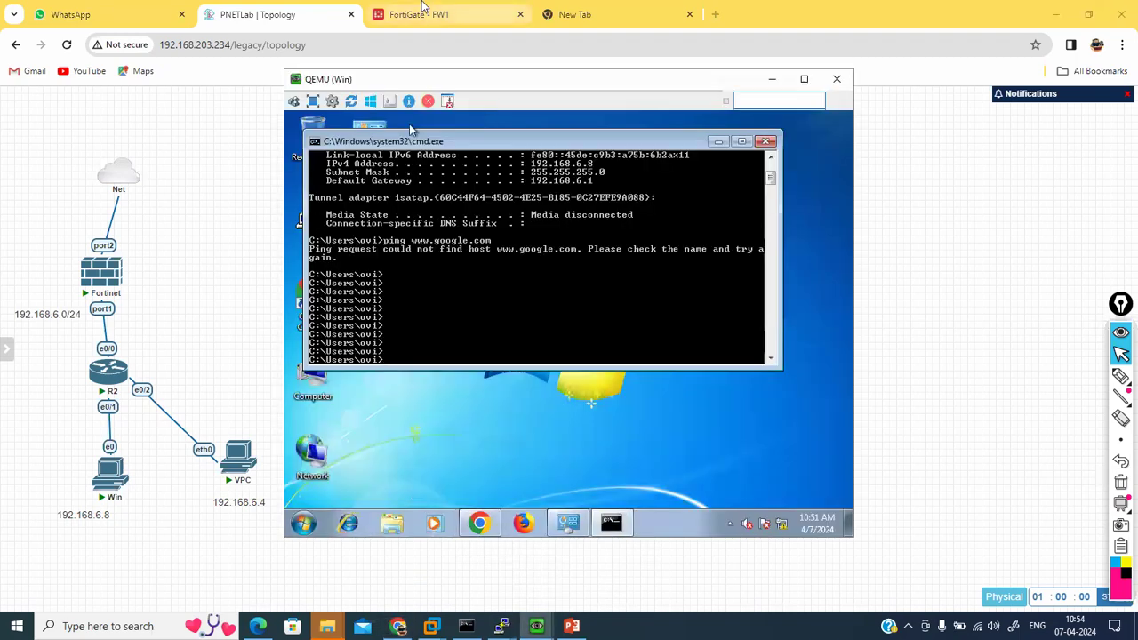
left_click(408, 15)
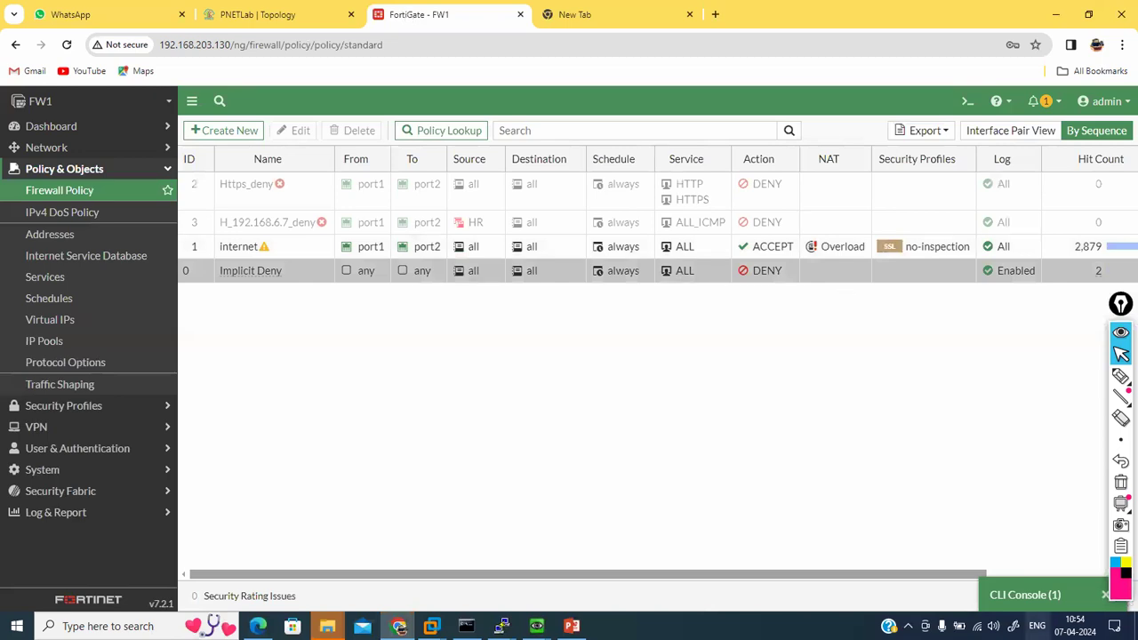
left_click(1031, 606)
key("Return")
key("Return")
key("Return")
key("Return")
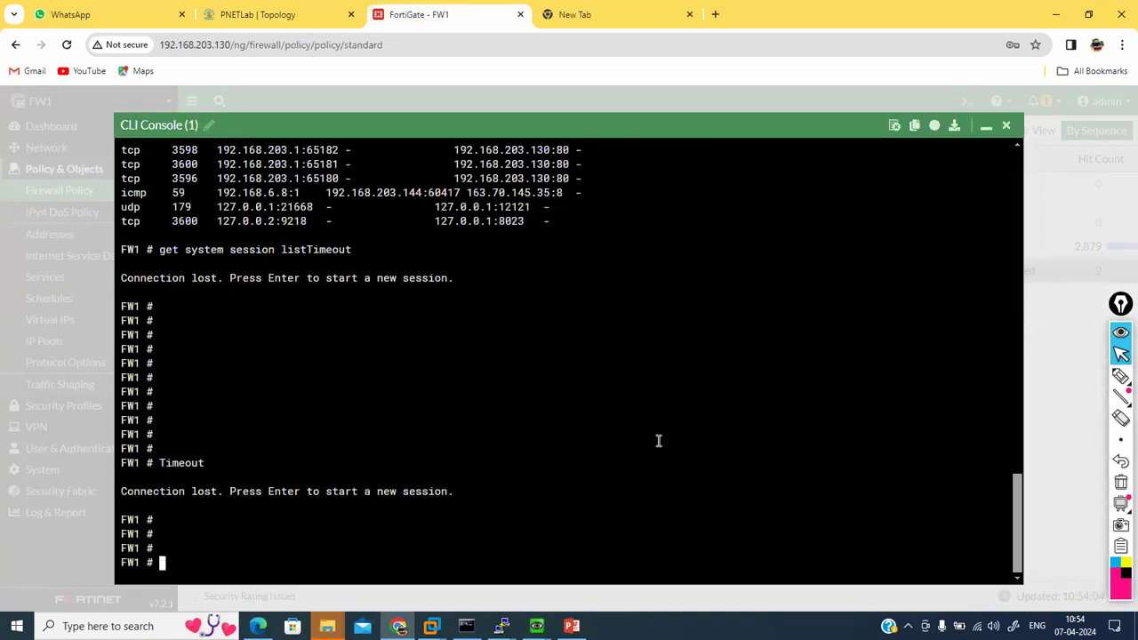
Step: Clear all firewall sessions with 'diagnose sys session clear', correcting the typed command
type("diagnose sys session c")
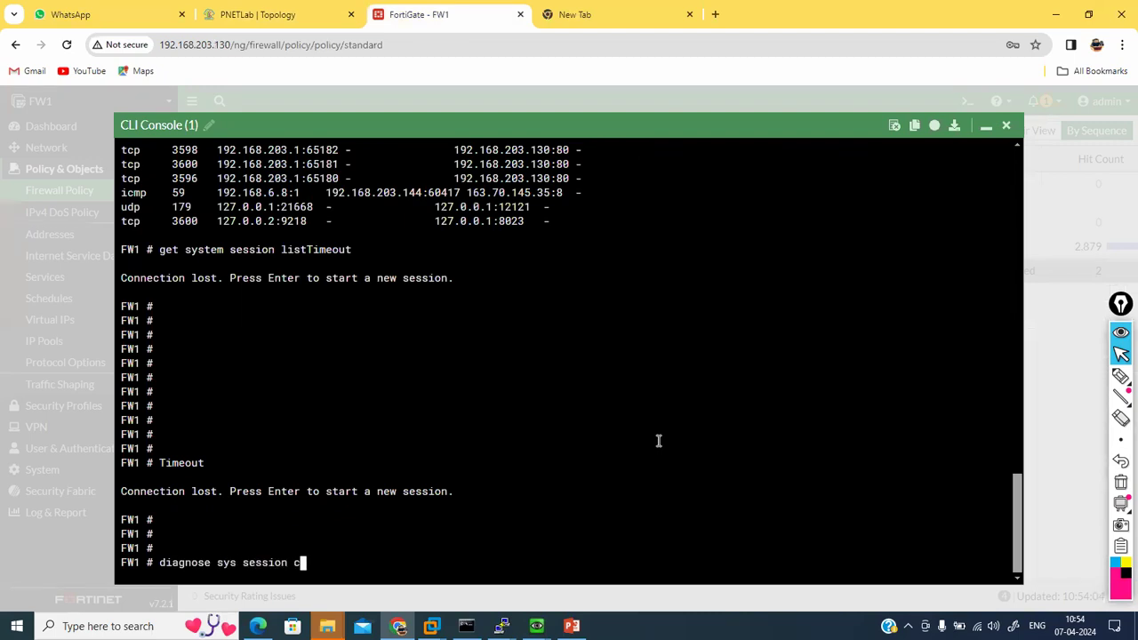
key("BackSpace")
key("BackSpace")
type("clear")
key("Return")
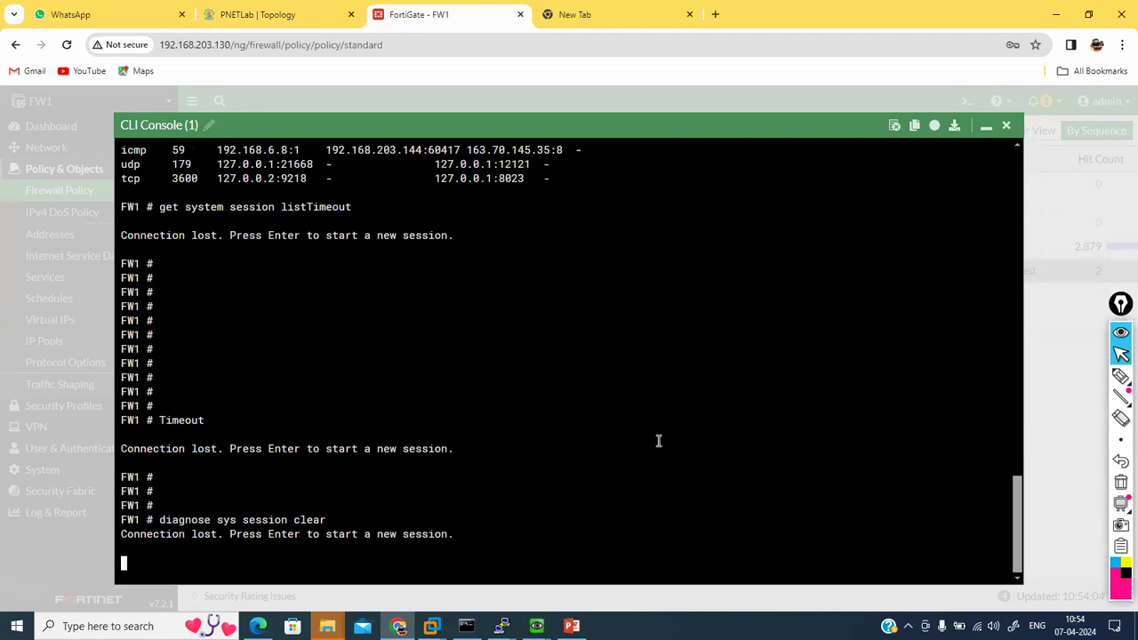
key("Return")
key("Return")
key("Return")
key("Return")
key("Return")
key("Return")
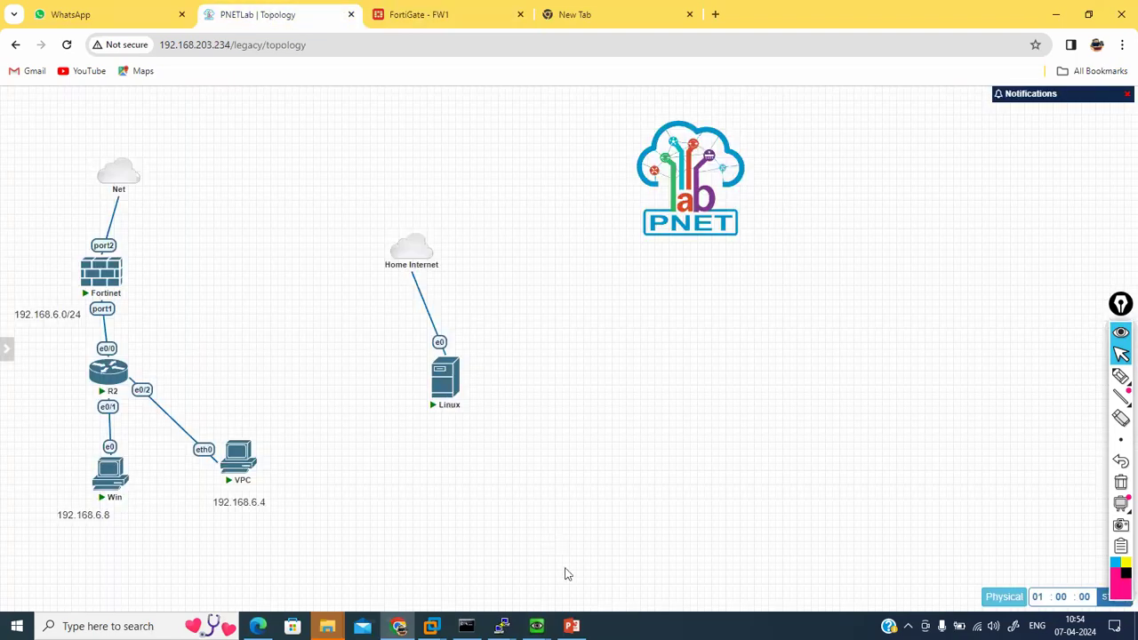
Step: Stop the VPC's continuous ping in its console
left_click(536, 625)
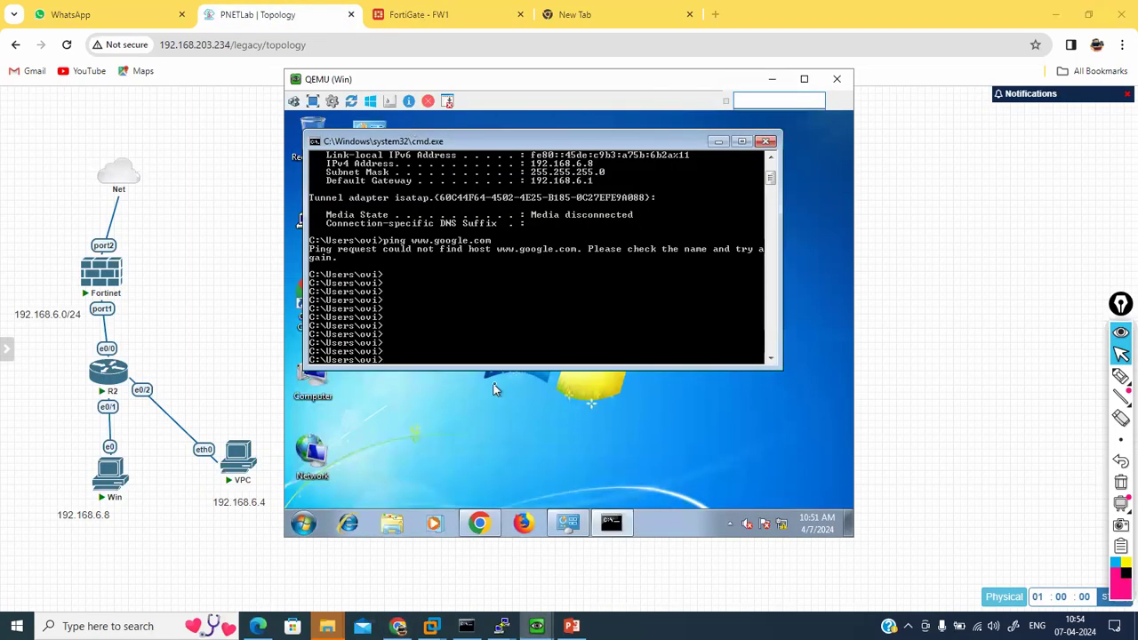
mouse_move(502, 626)
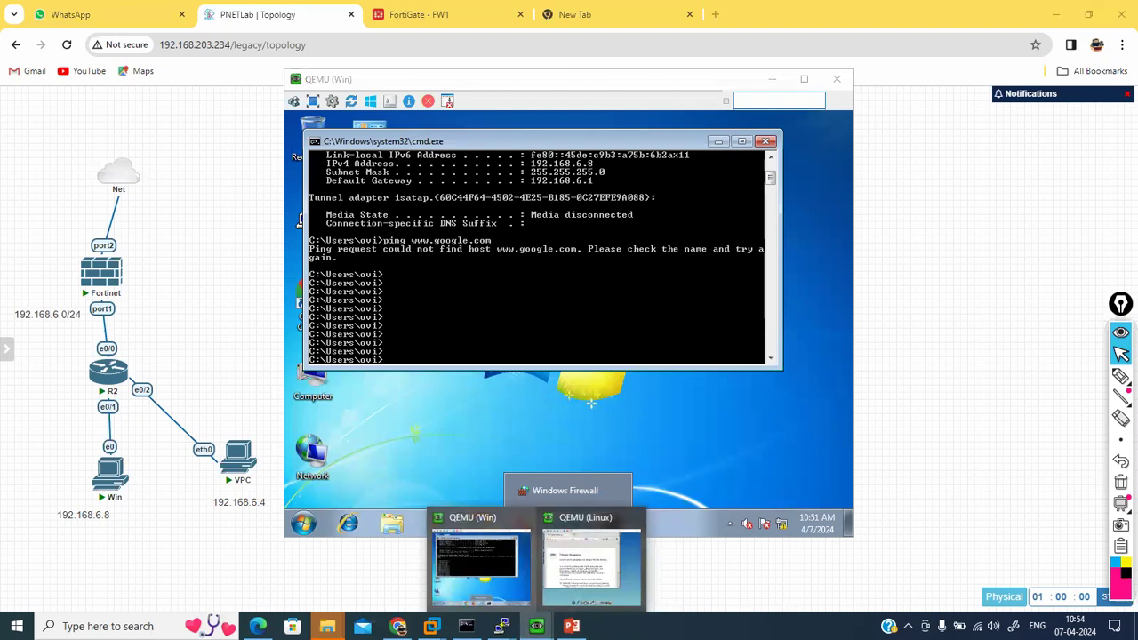
left_click(560, 573)
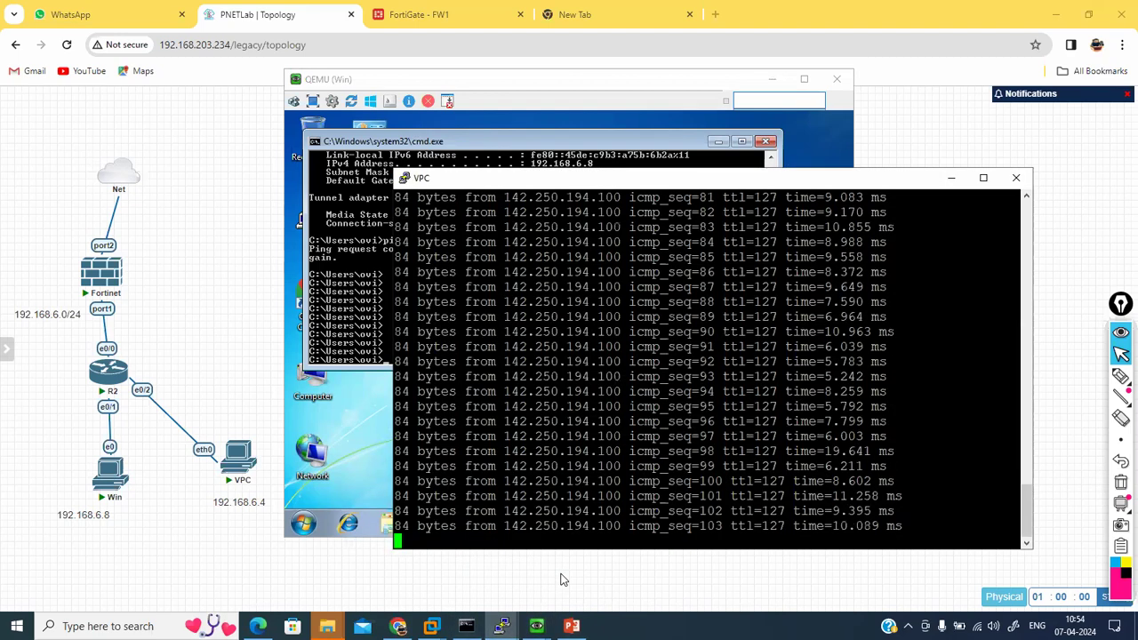
key("Return")
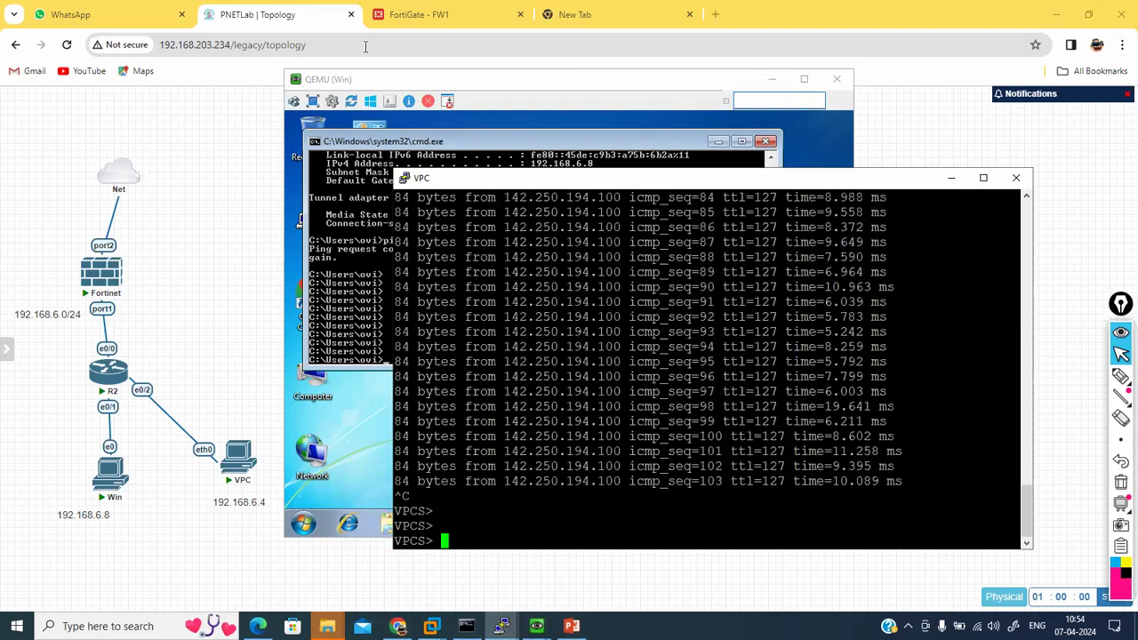
Step: Re-run 'diagnose sys session clear' in the FortiGate CLI console
left_click(391, 16)
type("diagnose sys se")
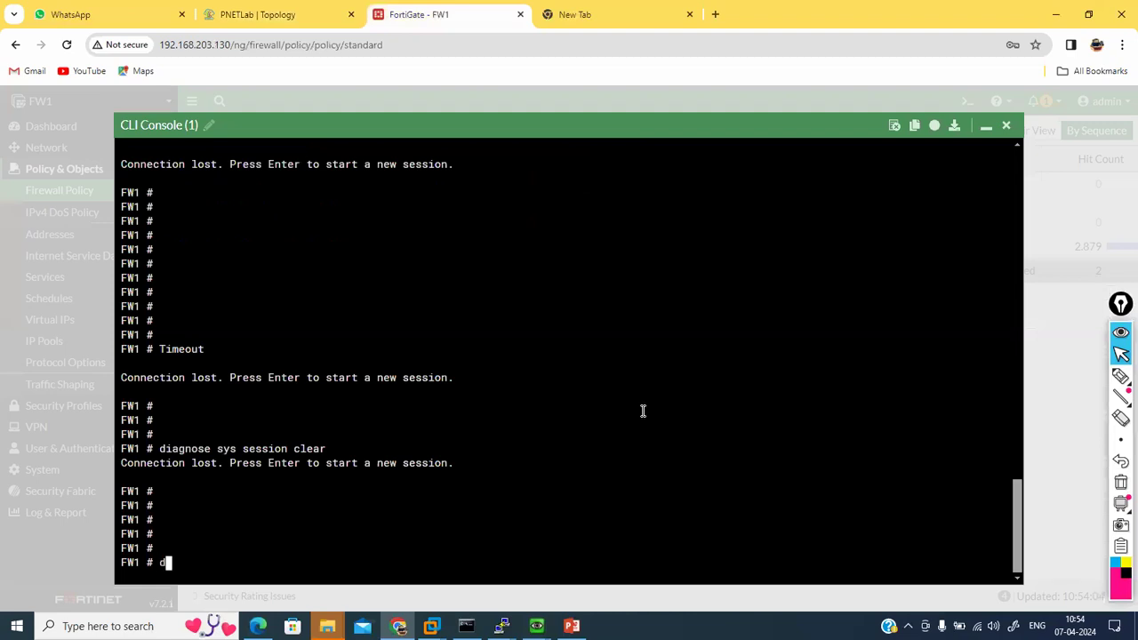
type("ssion clear")
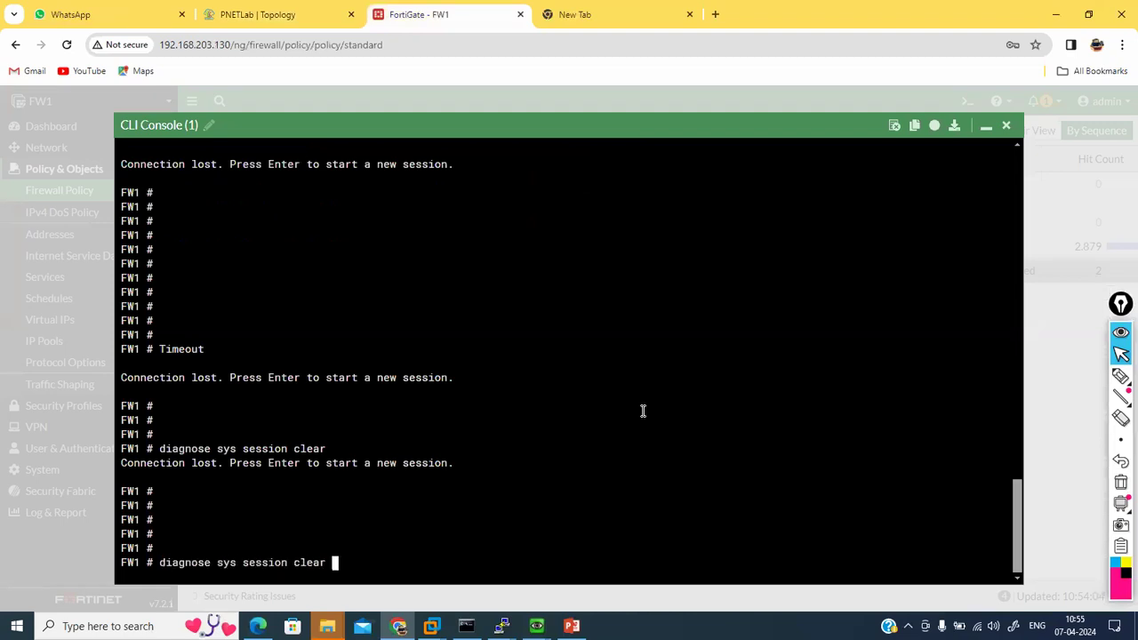
key("Return")
key("Return")
key("Return")
key("Return")
key("Return")
key("Return")
key("Return")
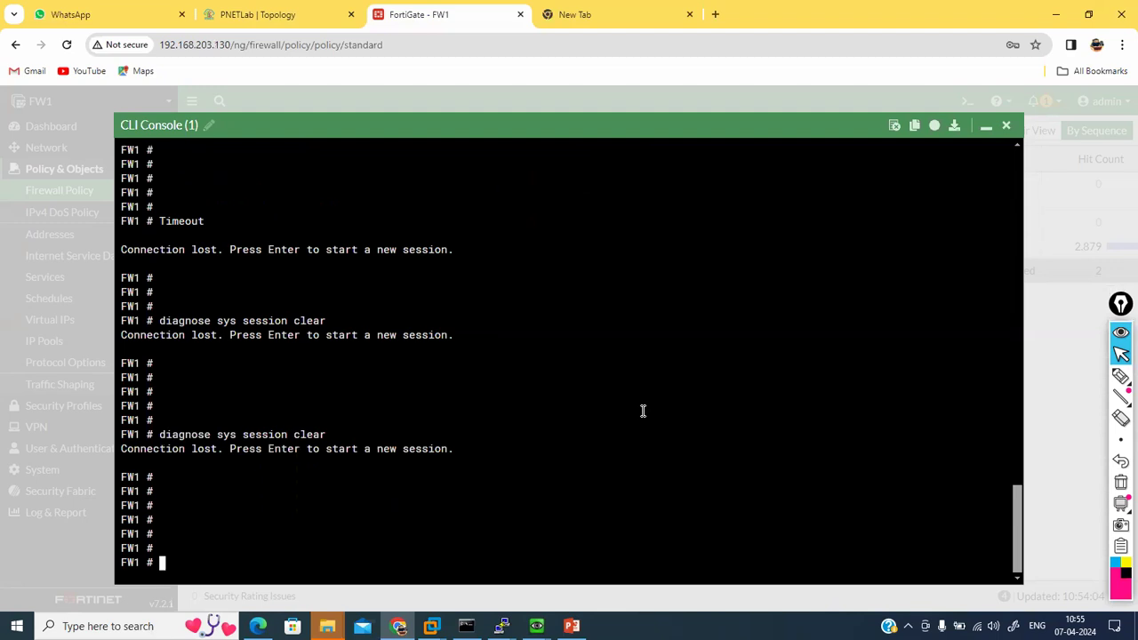
Step: Bring the Windows host's command prompt forward from the lab topology
left_click(256, 12)
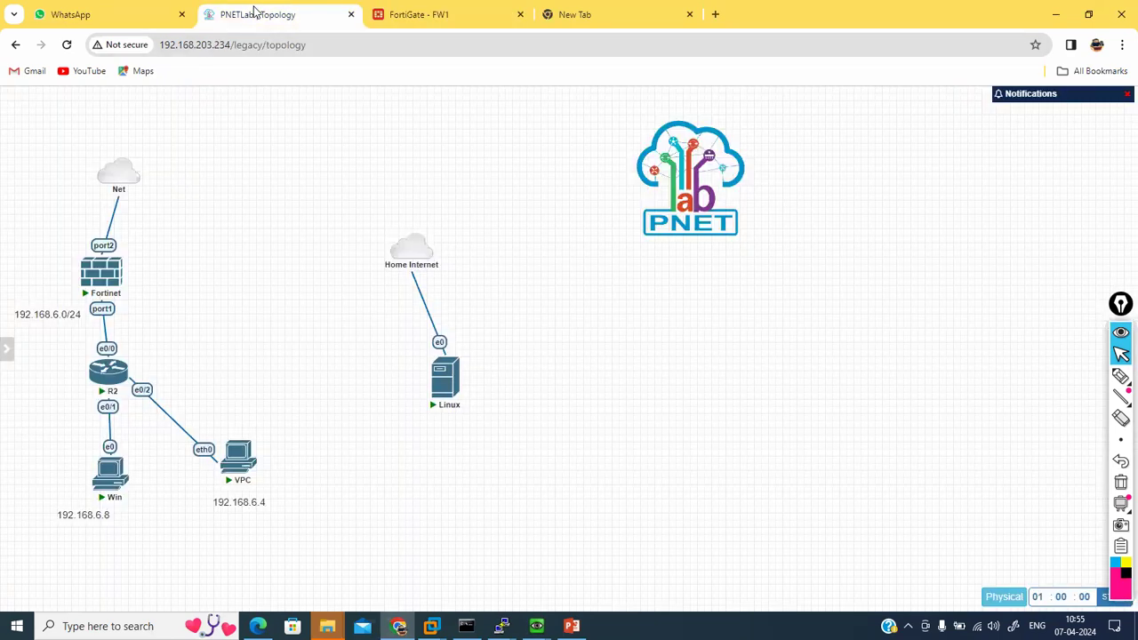
mouse_move(536, 626)
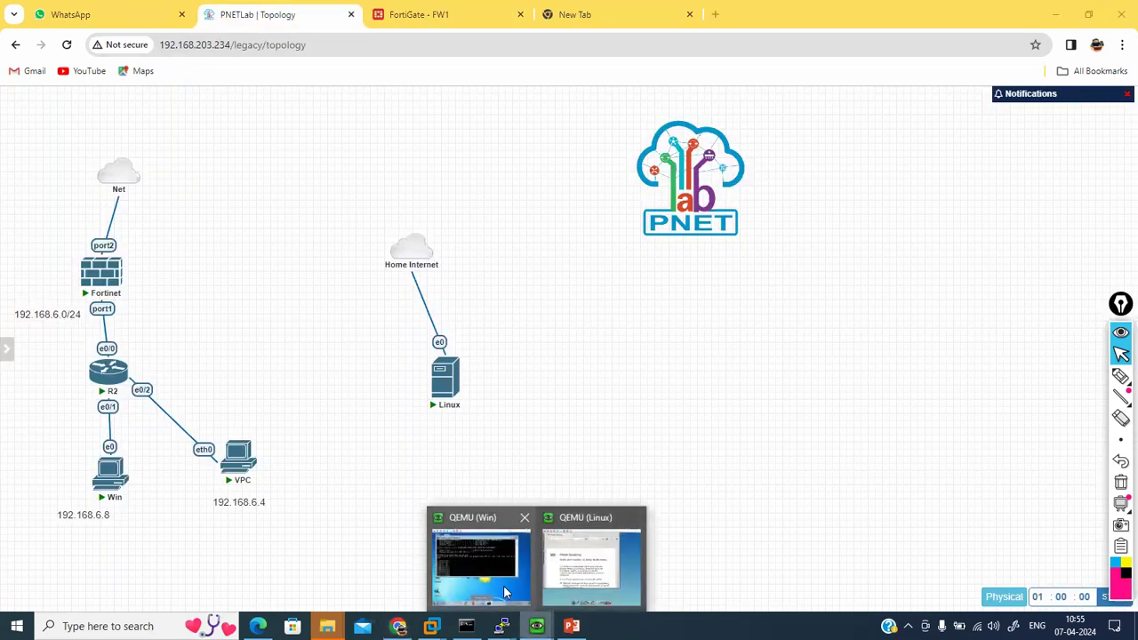
left_click(502, 591)
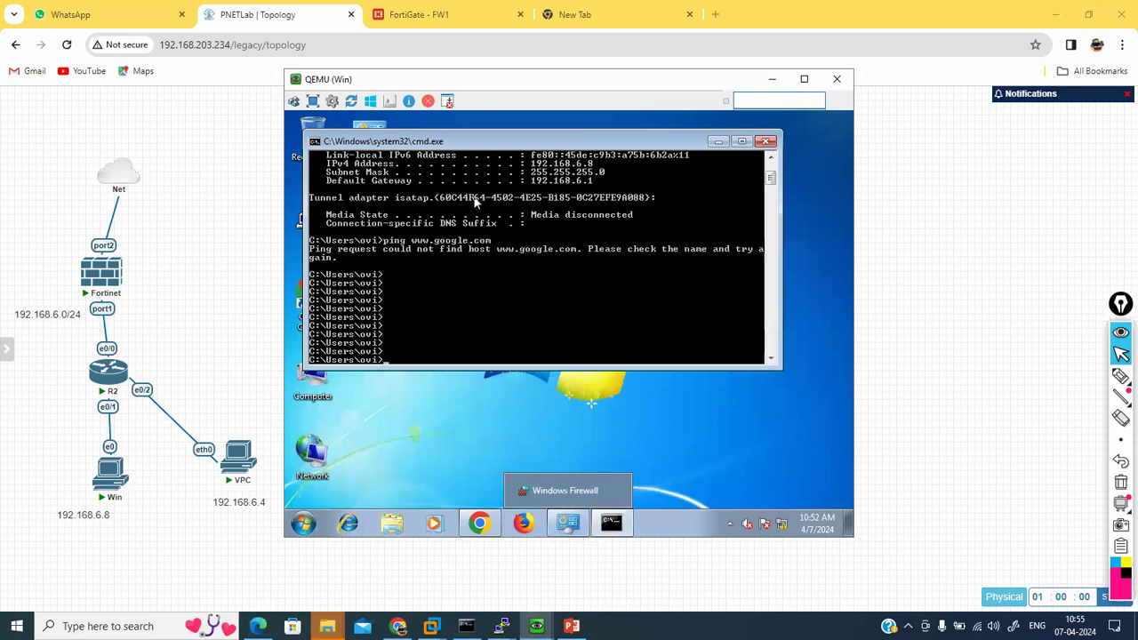
Step: Filter sessions to source 192.168.6.8 and clear the matching sessions
left_click(430, 14)
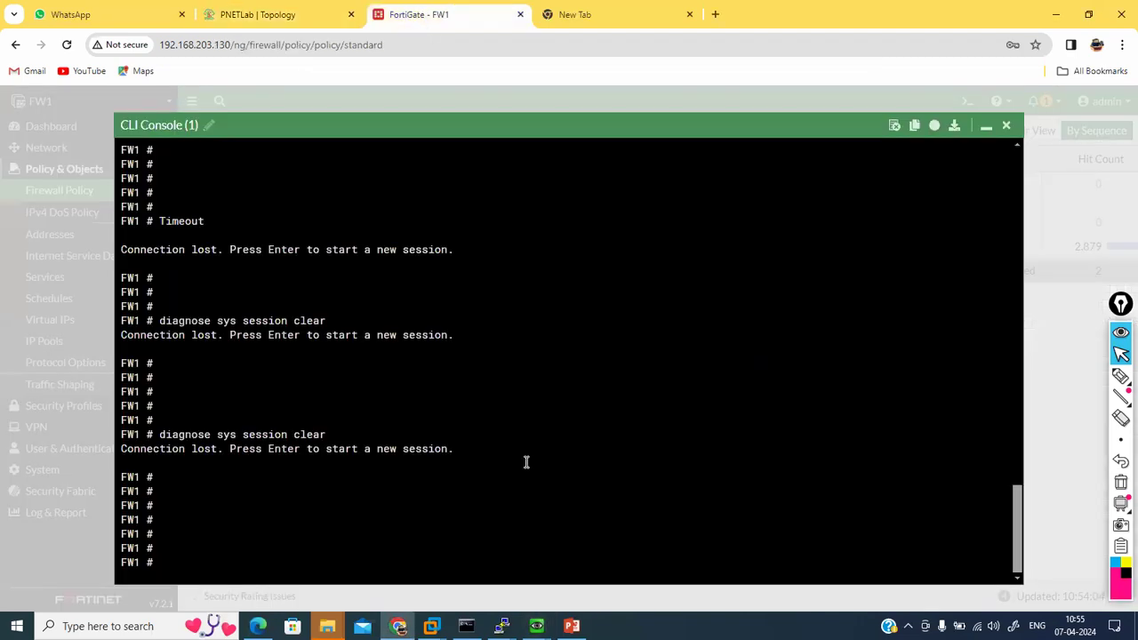
type("diagnose sys session filter ")
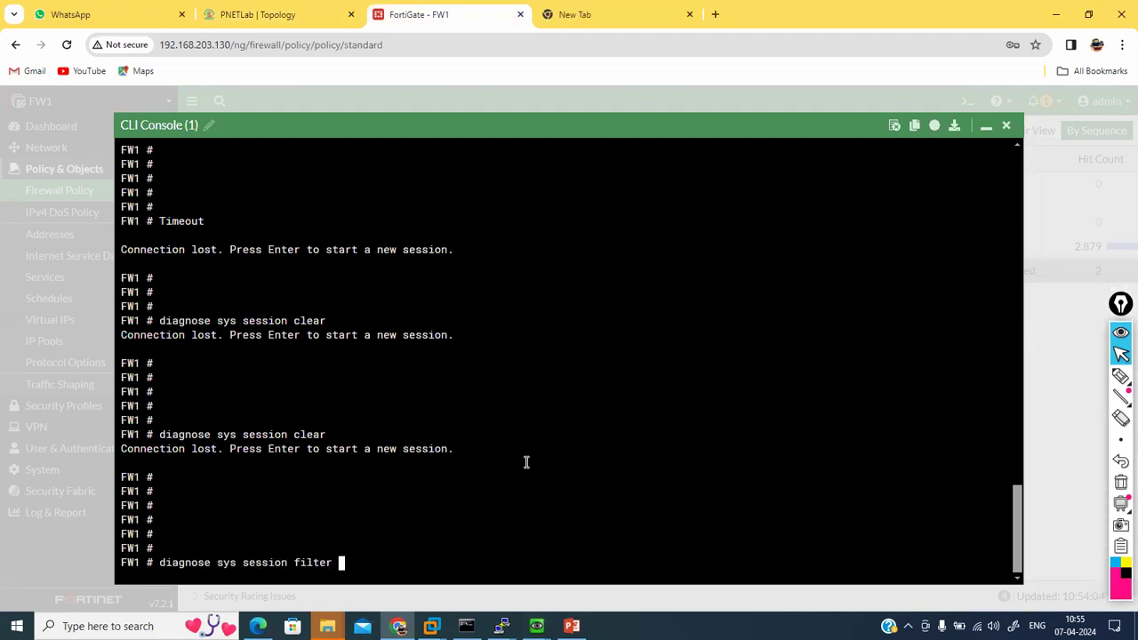
type("src 192.168.6.8")
key("Return")
type("diagnose sys session clear")
key("Return")
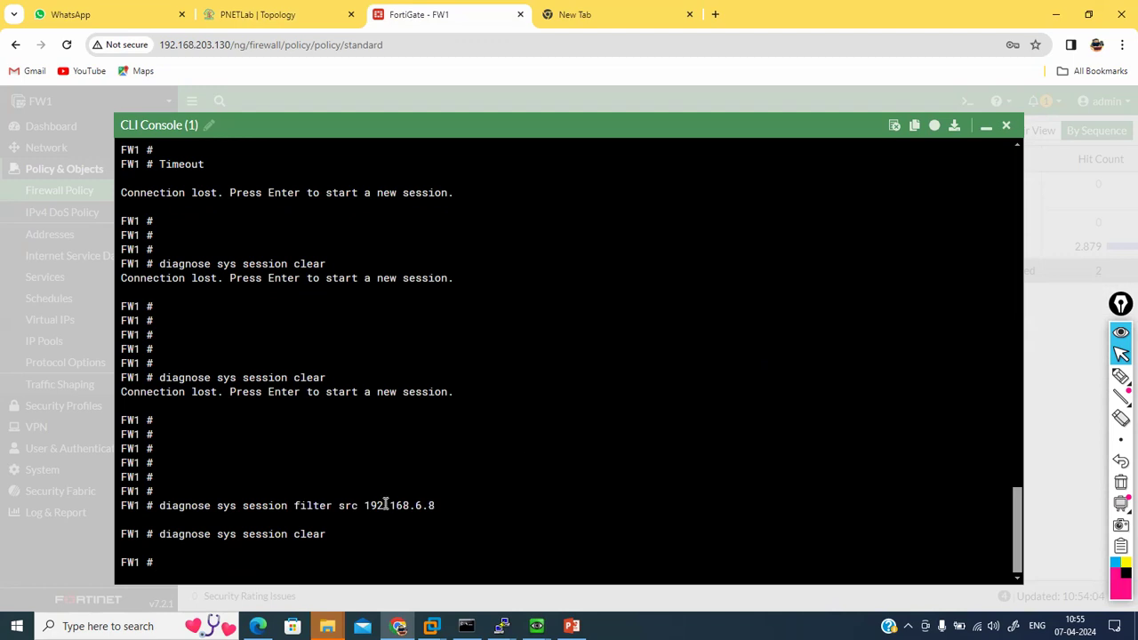
Step: Check the filtered source address, then hide the CLI console to show the policy list
left_click_drag(371, 504, 440, 504)
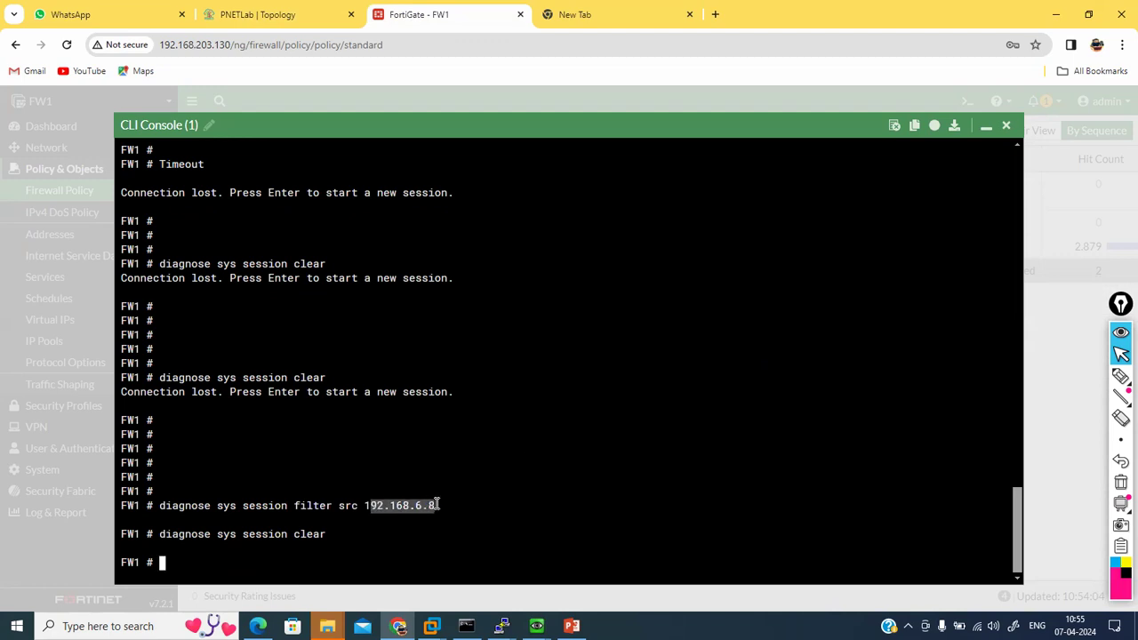
left_click(986, 125)
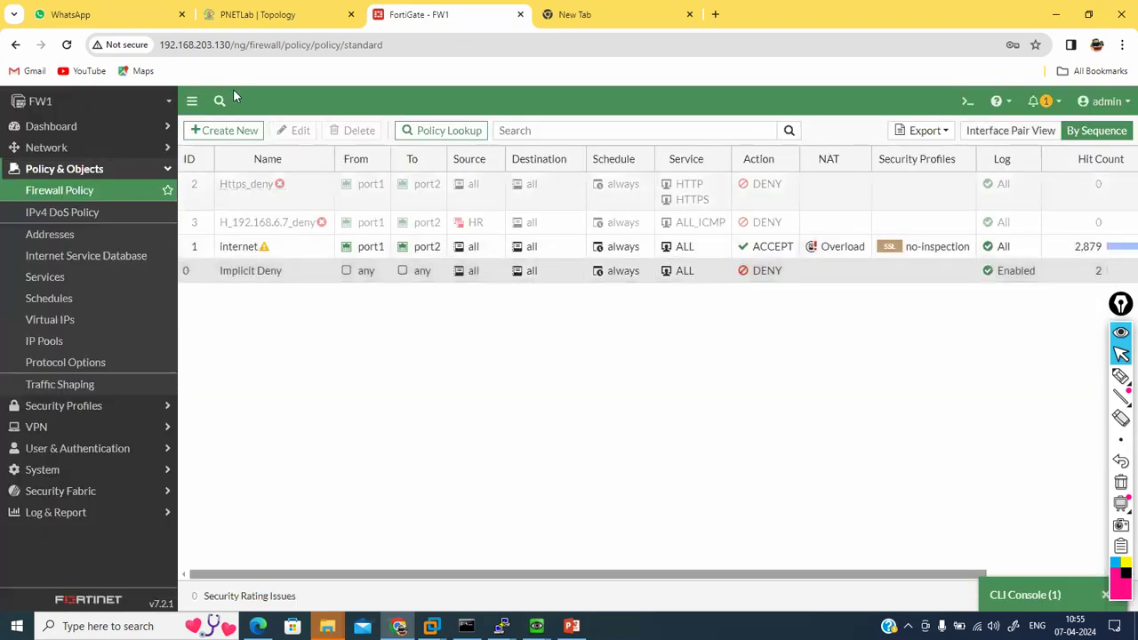
left_click(1022, 595)
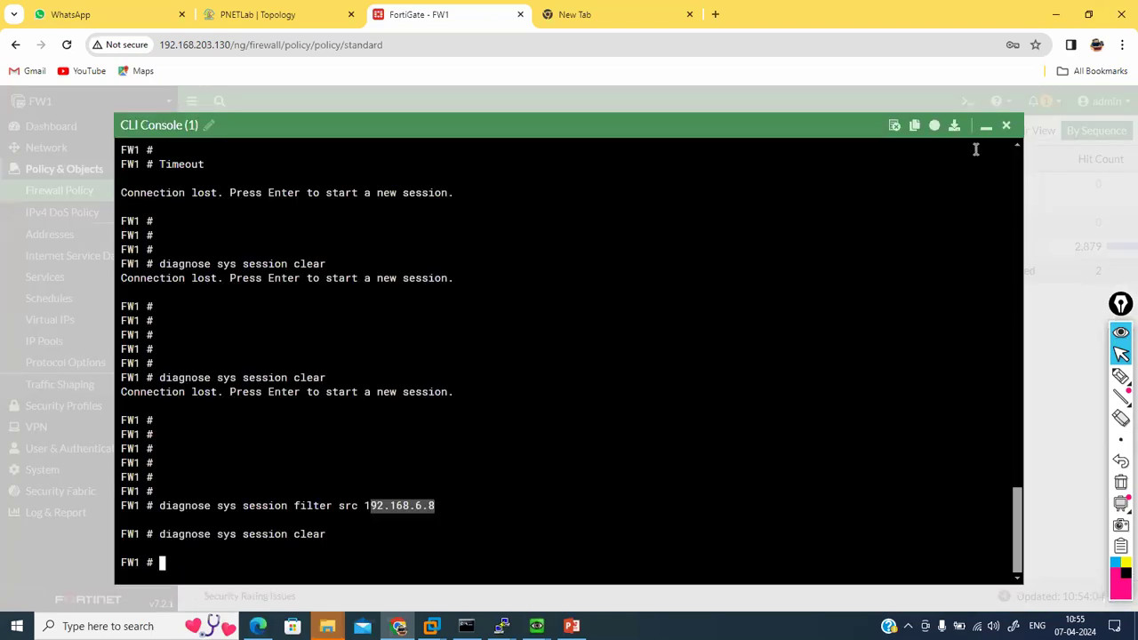
left_click(823, 345)
key("Return")
key("Return")
key("Return")
key("Return")
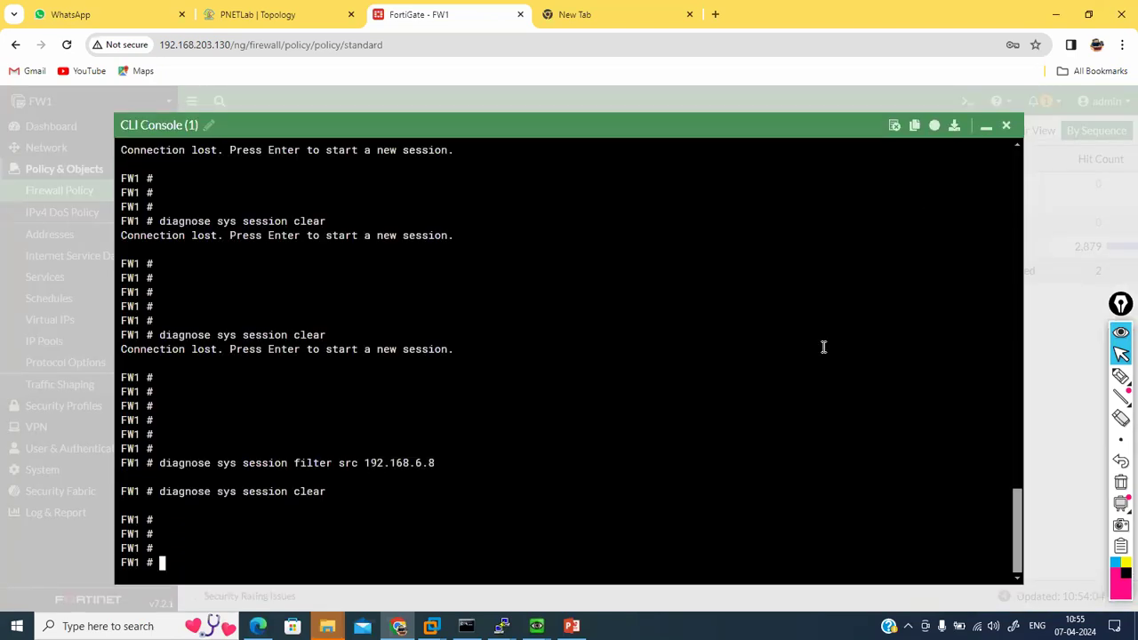
key("Return")
key("Return")
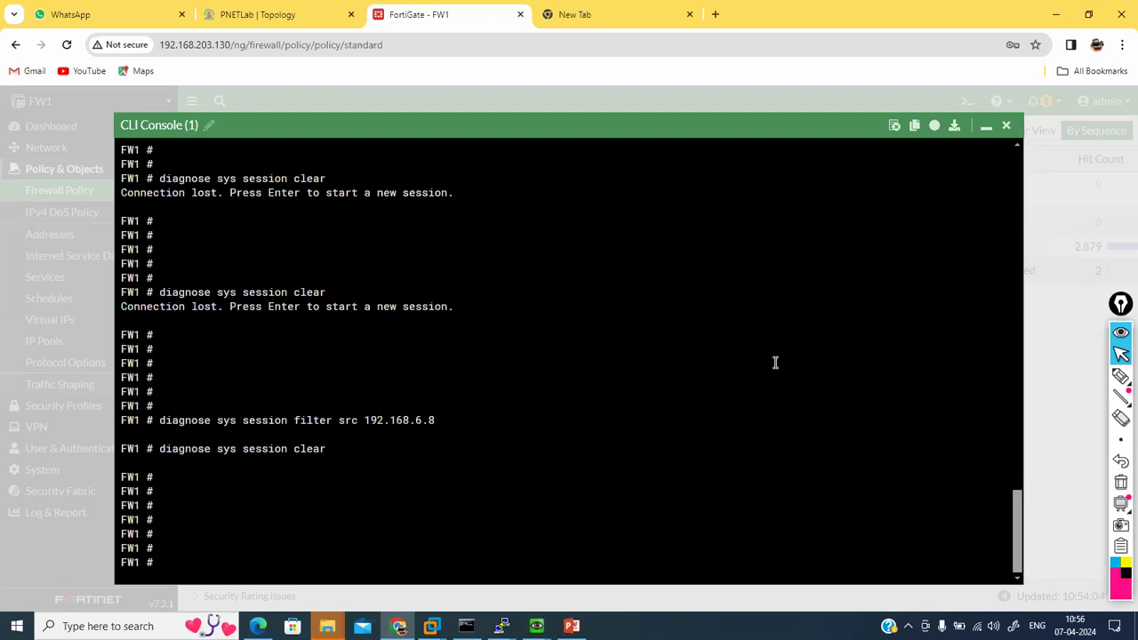
left_click(983, 127)
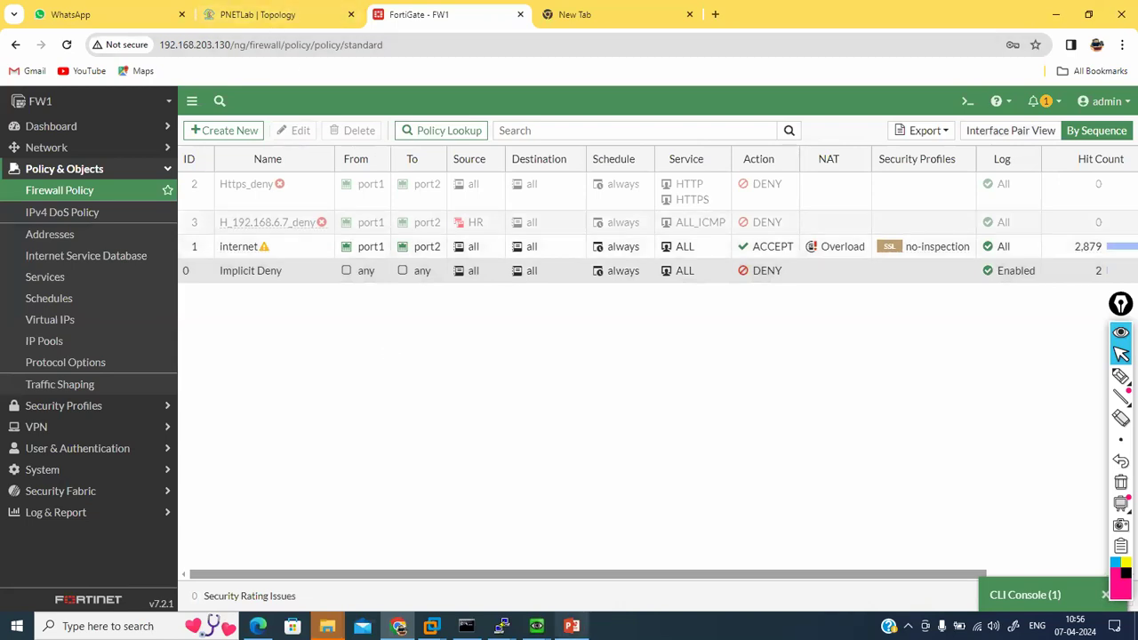
Step: Bring the Windows and VPC consoles forward and move the VPC terminal aside
mouse_move(536, 626)
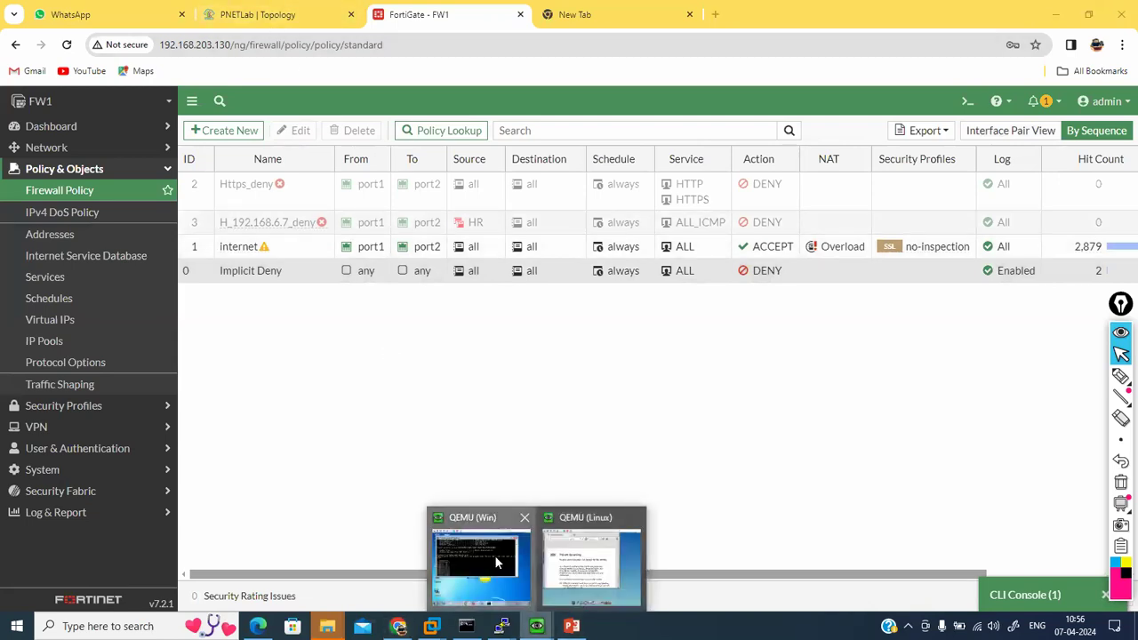
left_click(498, 562)
mouse_move(501, 626)
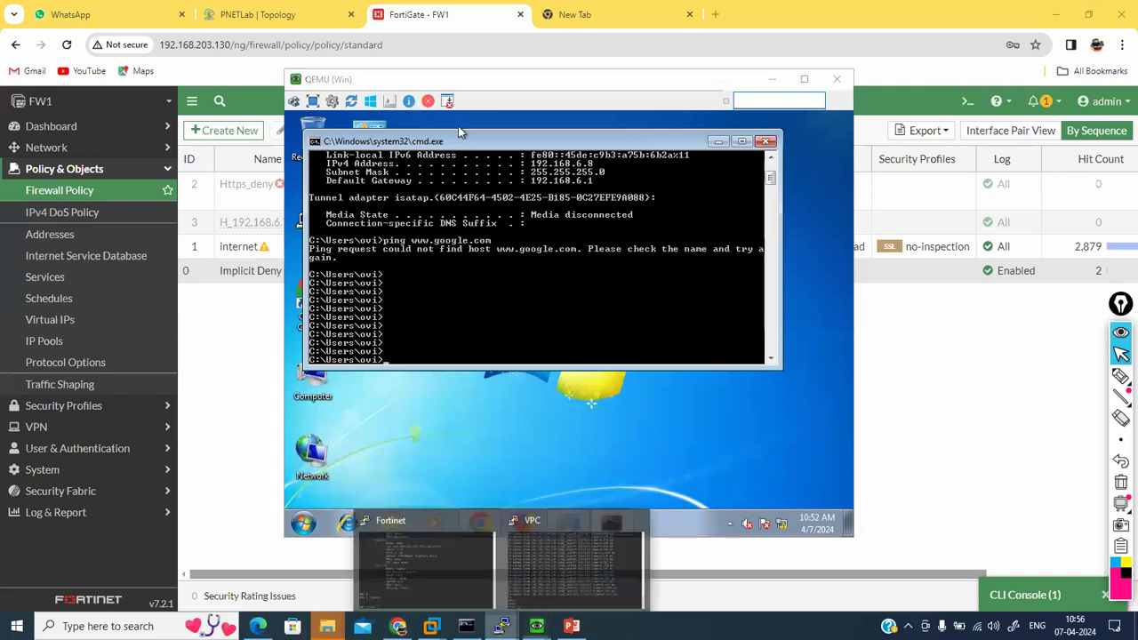
left_click(540, 594)
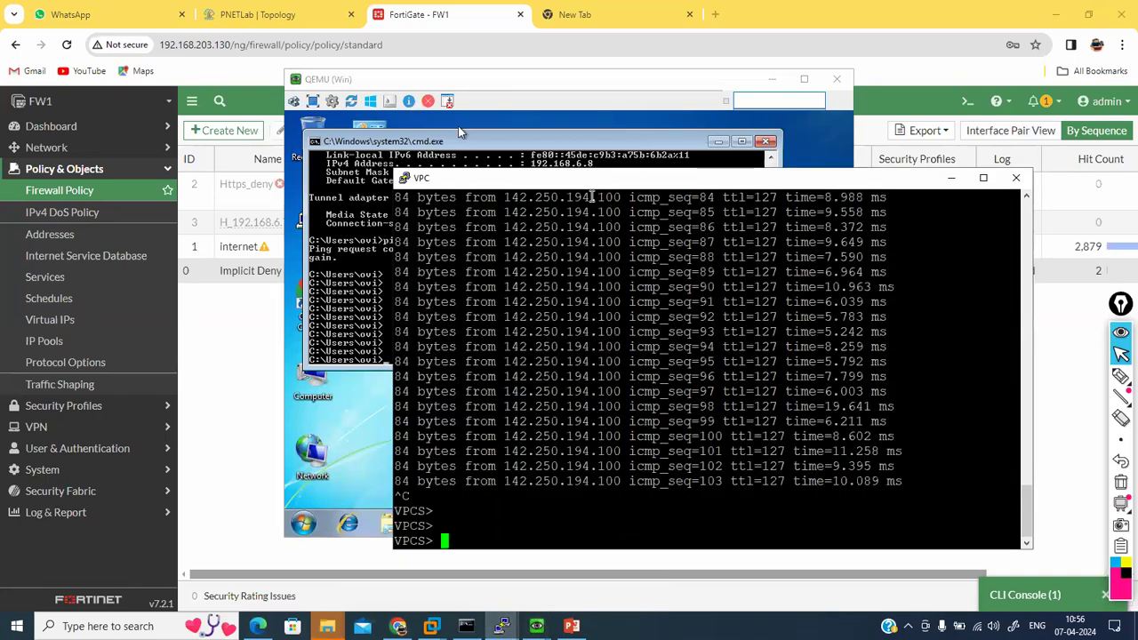
left_click_drag(582, 184, 671, 148)
left_click(408, 251)
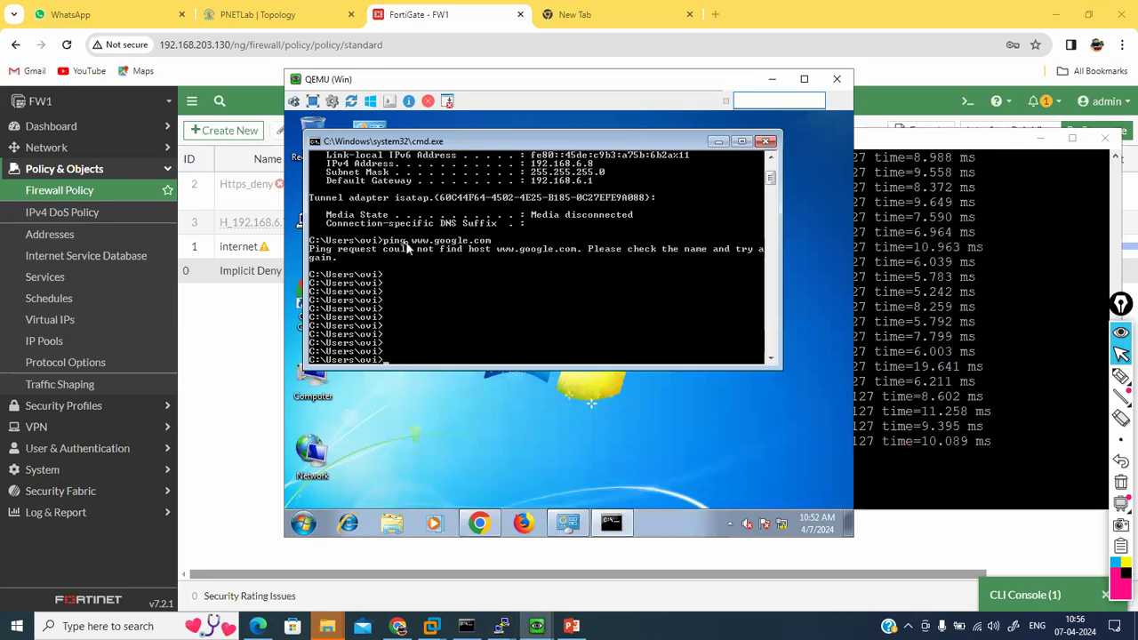
key("Up")
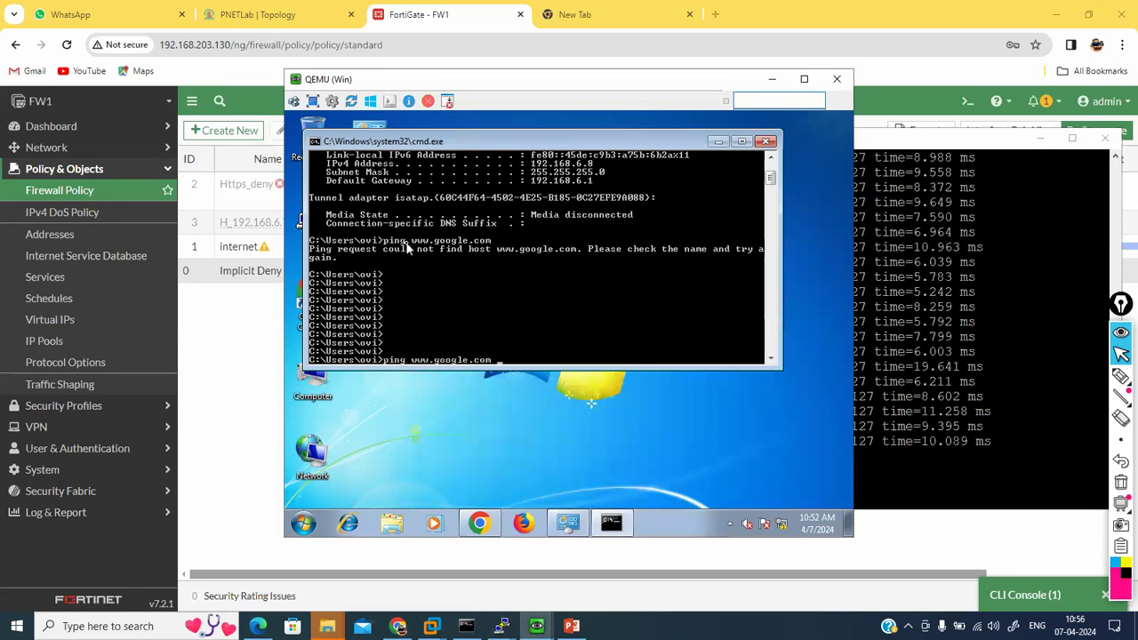
key("Return")
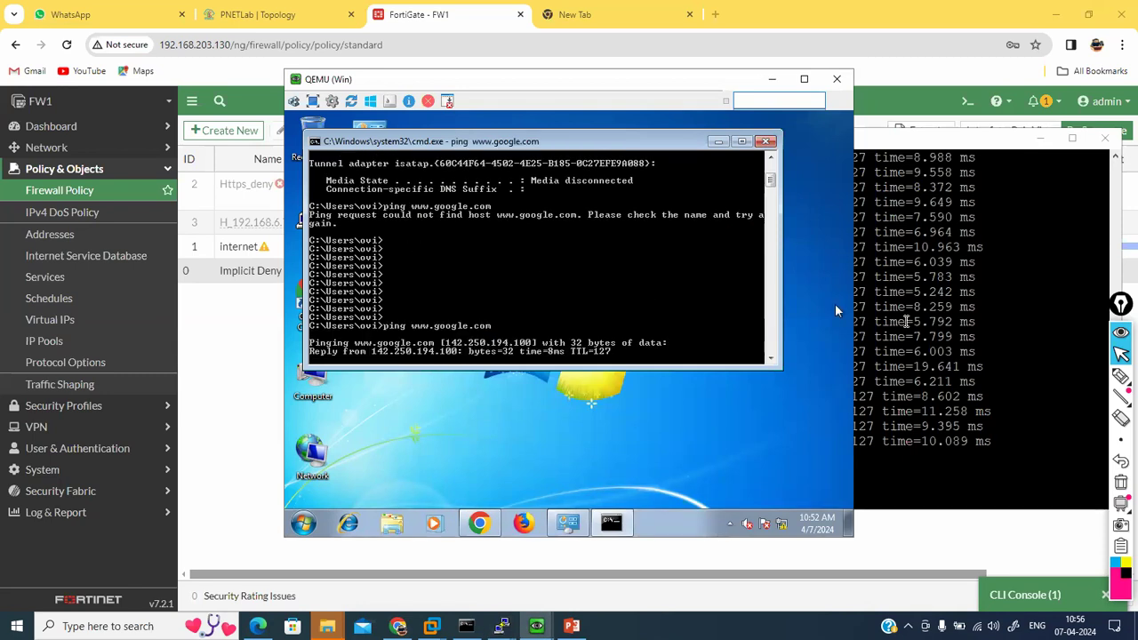
left_click(907, 321)
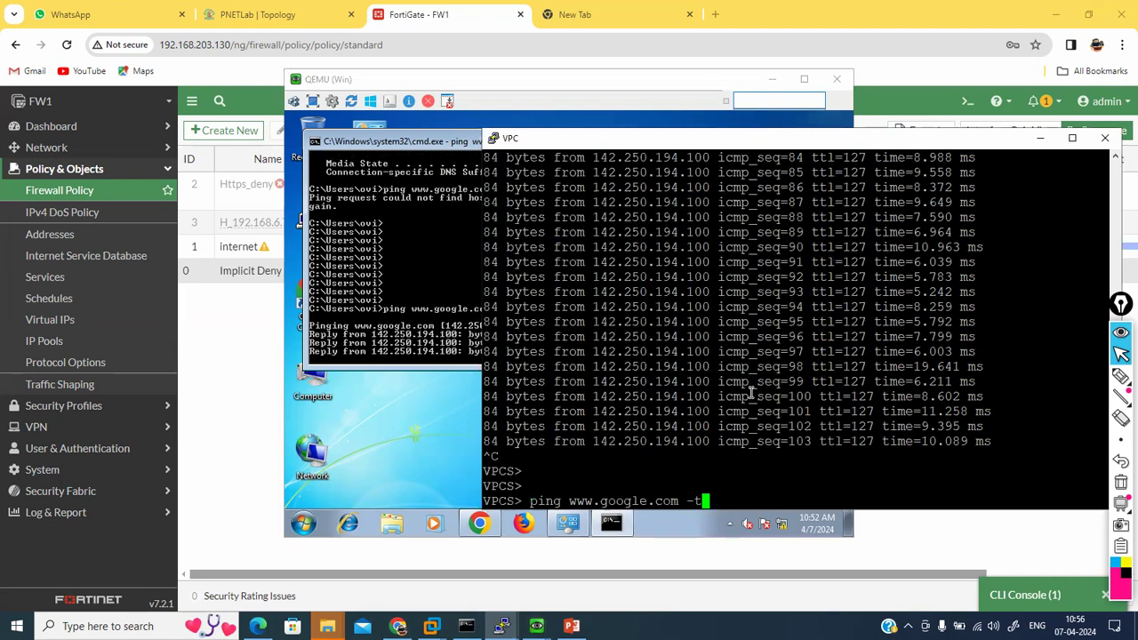
key("Return")
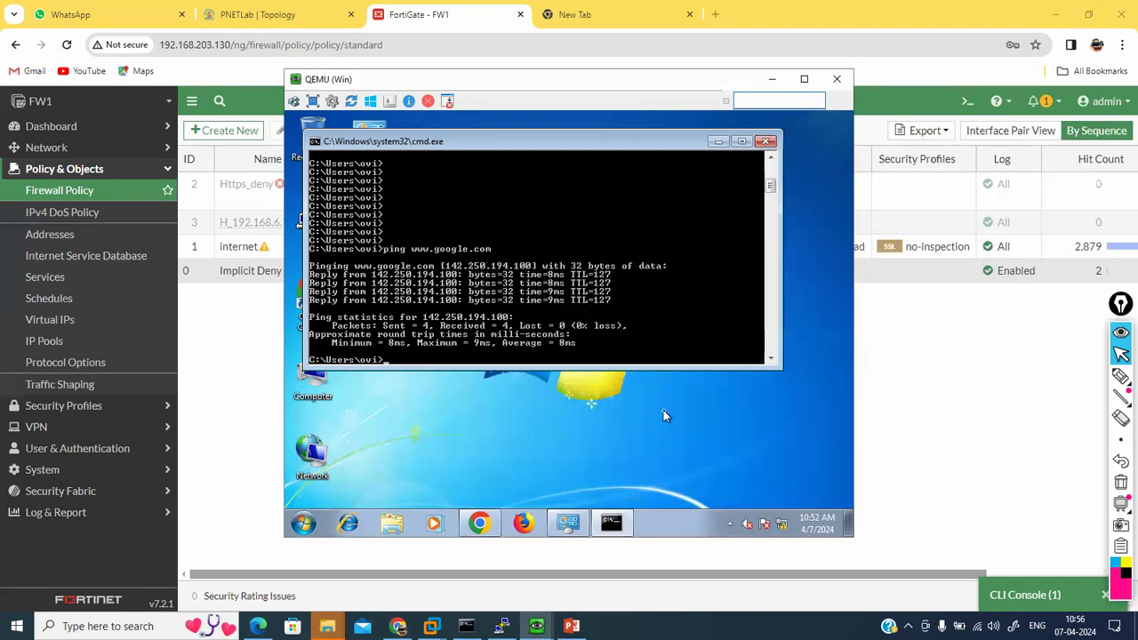
Step: Open a console to the VPC node, then stop and restart the node
left_click(311, 12)
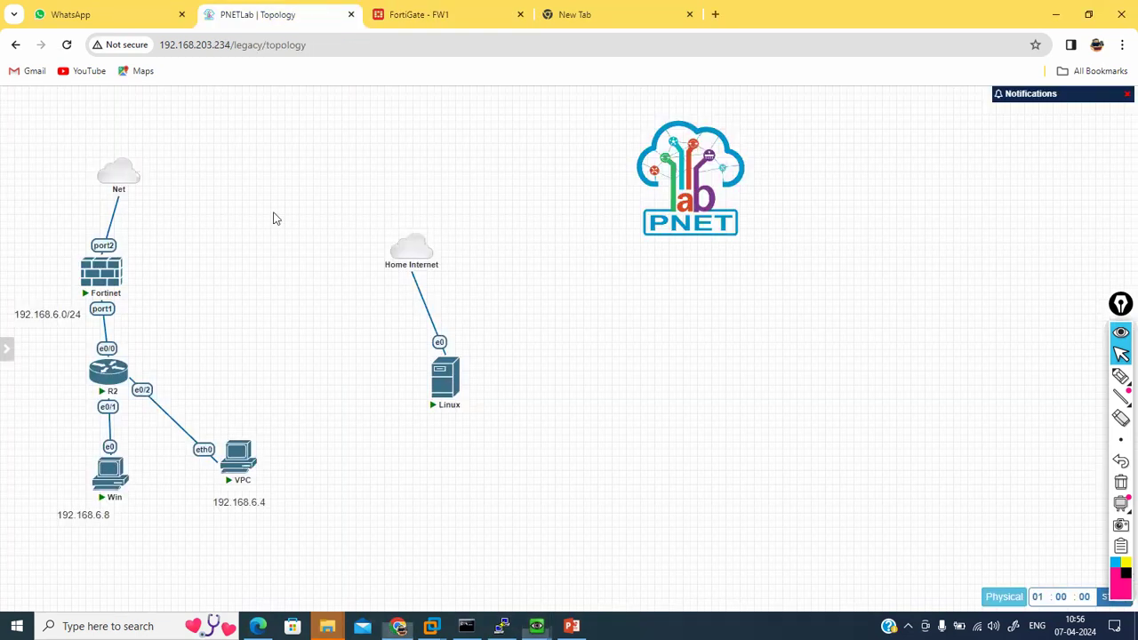
left_click(237, 462)
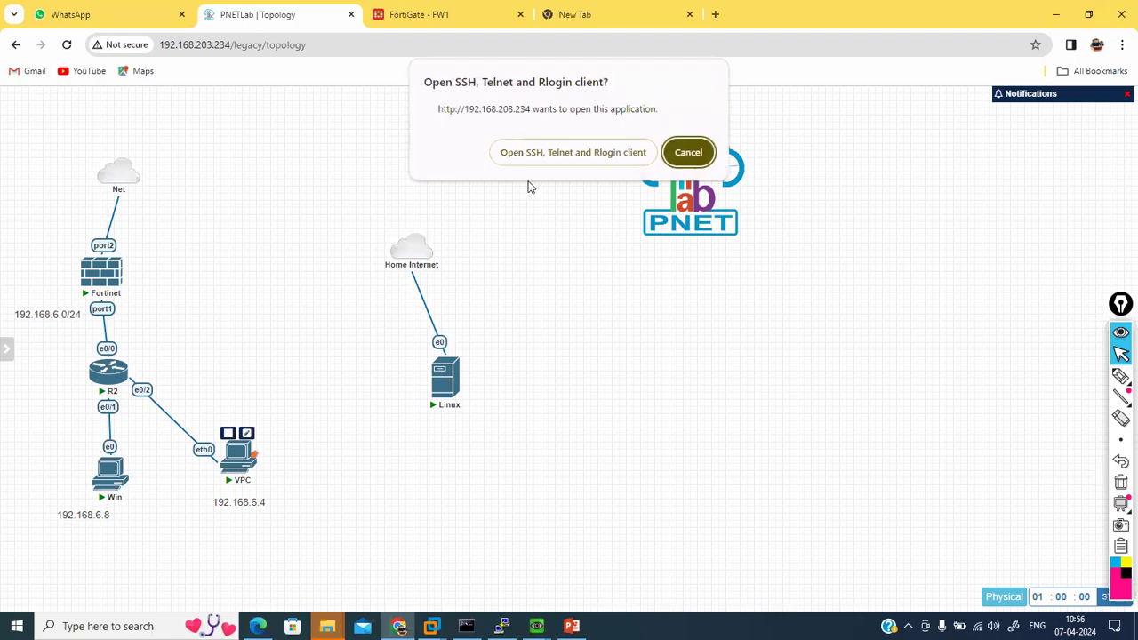
left_click(544, 156)
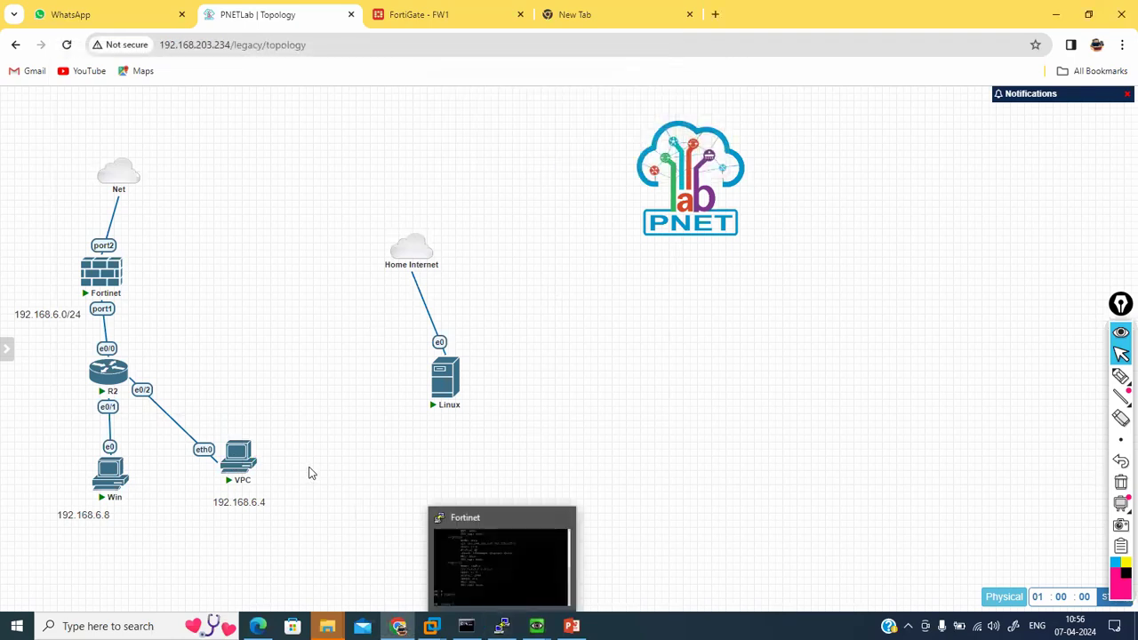
right_click(238, 455)
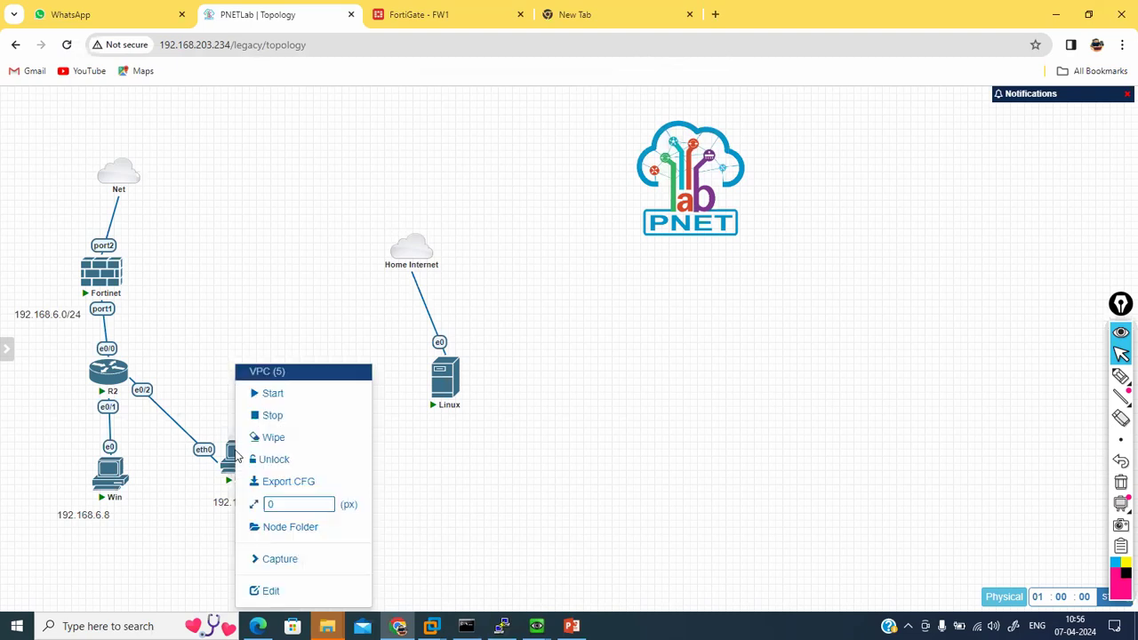
left_click(284, 414)
right_click(235, 455)
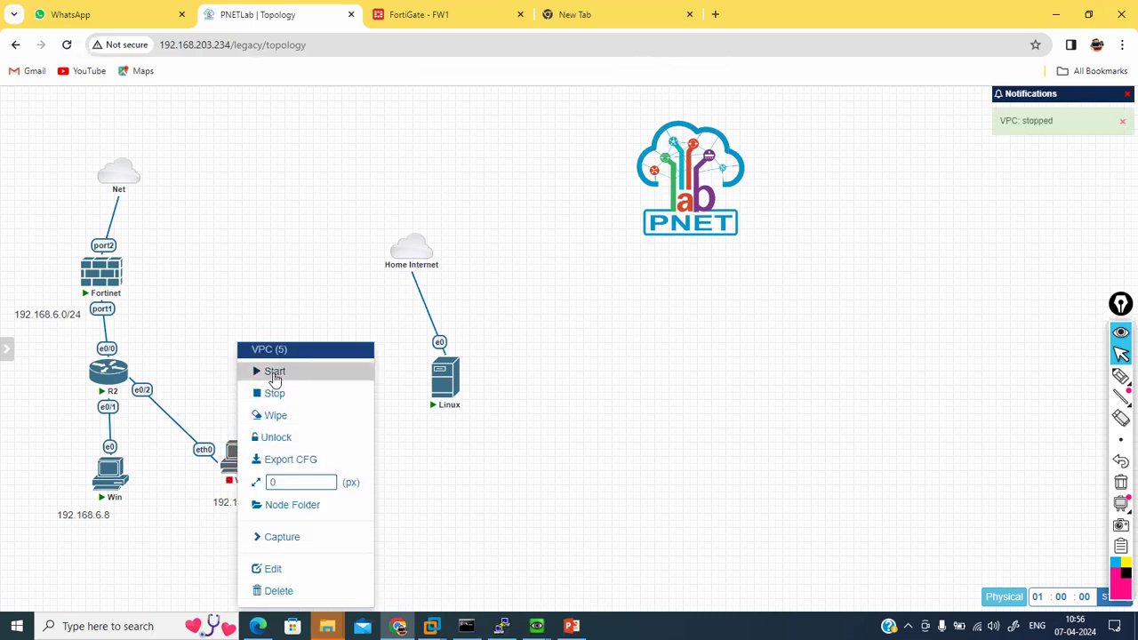
left_click(274, 374)
mouse_move(249, 465)
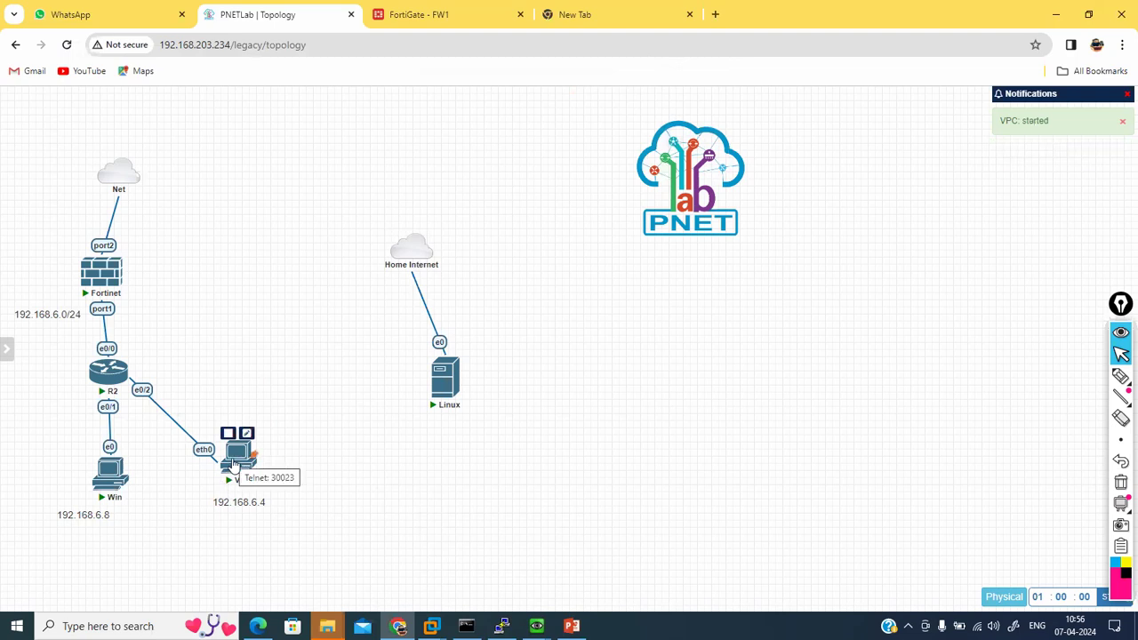
Step: Reopen the VPC console and run 'ip dhcp', getting 192.168.6.4/24 with gateway 192.168.6.1
left_click(420, 18)
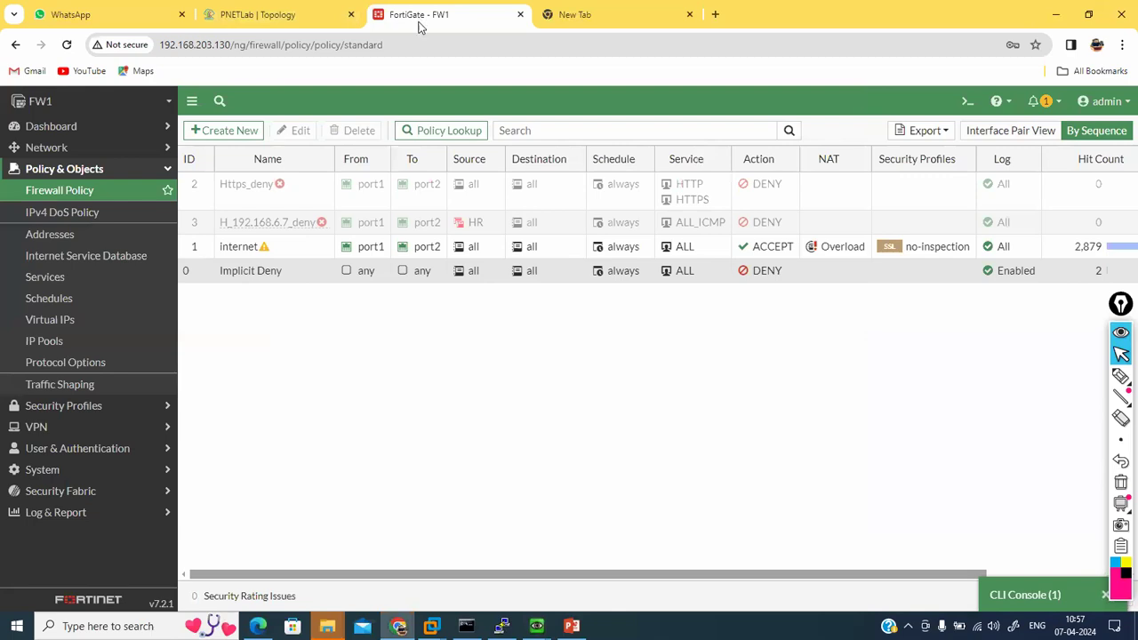
left_click(502, 625)
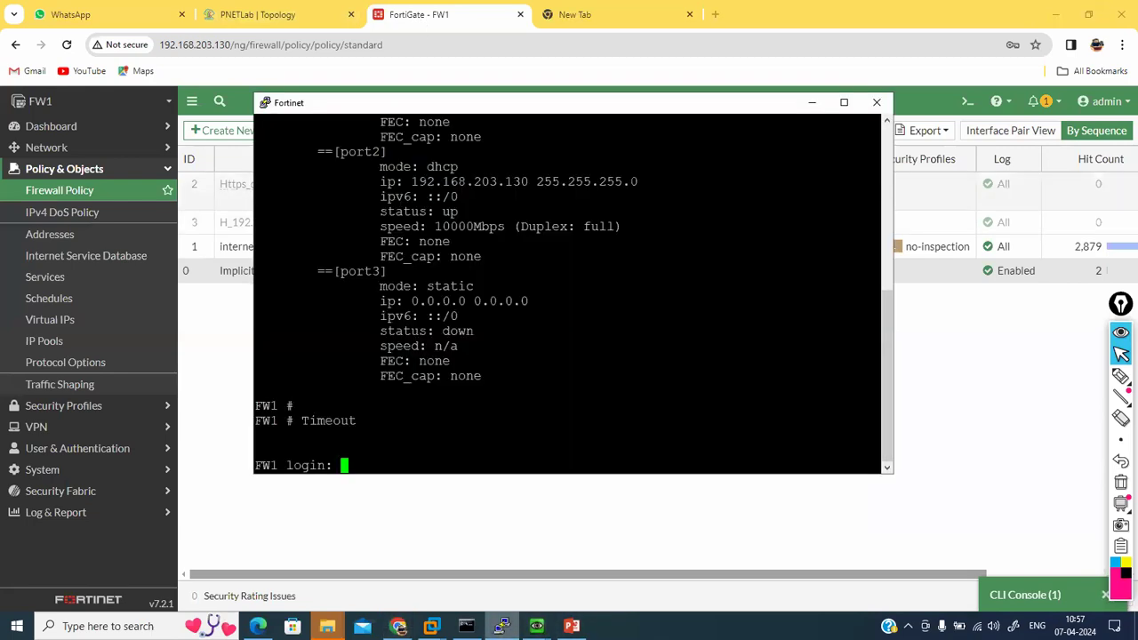
left_click(261, 12)
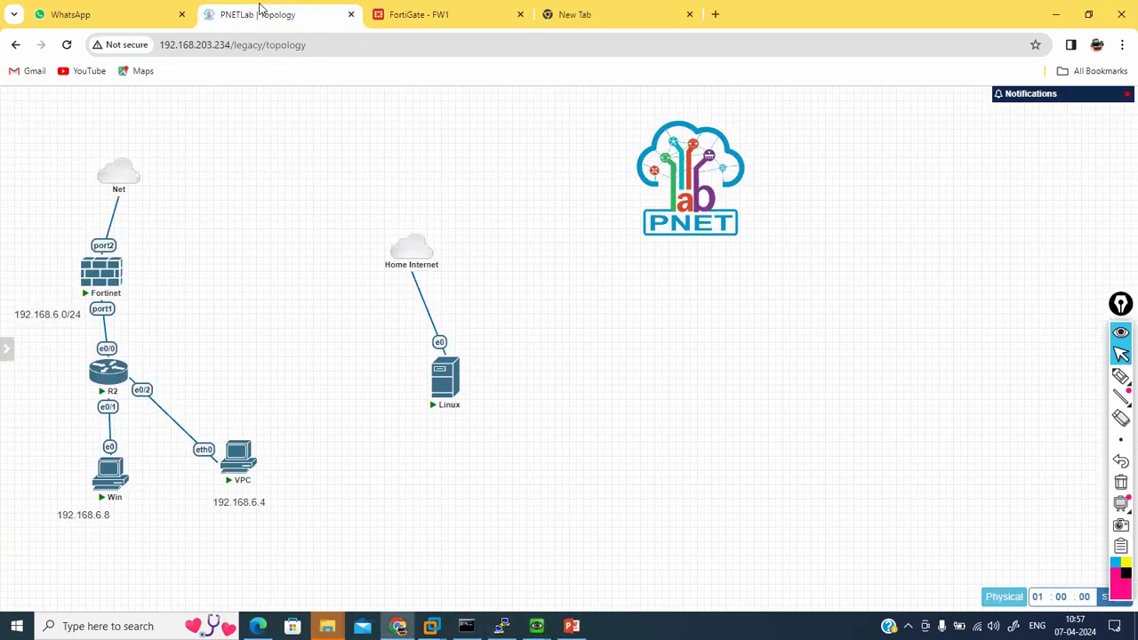
left_click(229, 451)
left_click(610, 149)
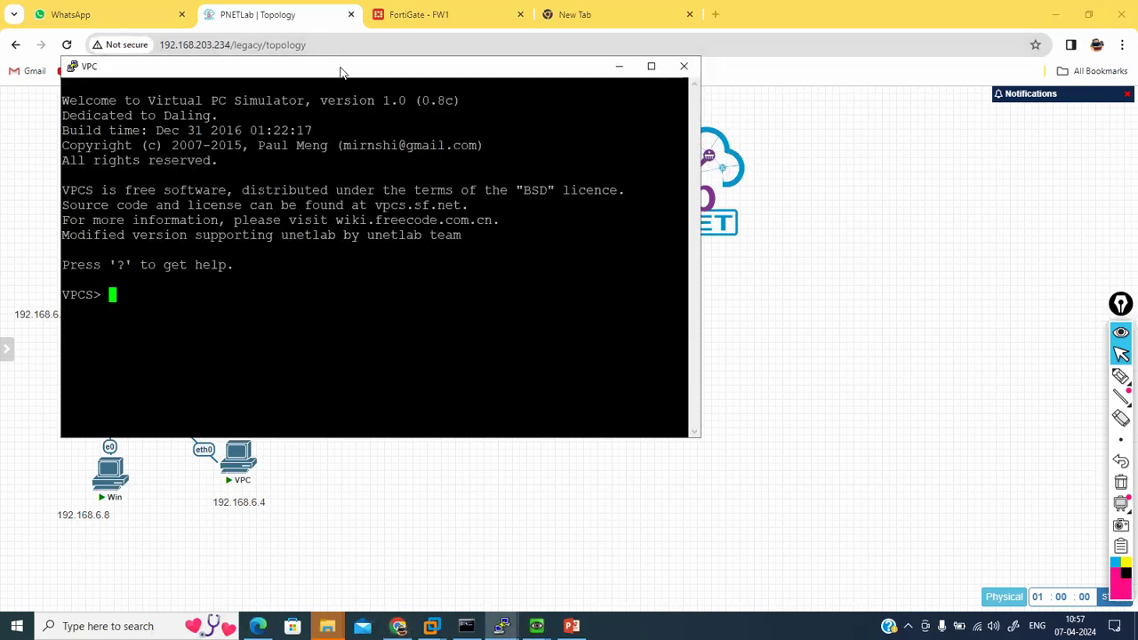
left_click_drag(340, 71, 630, 169)
type("ip dhcp")
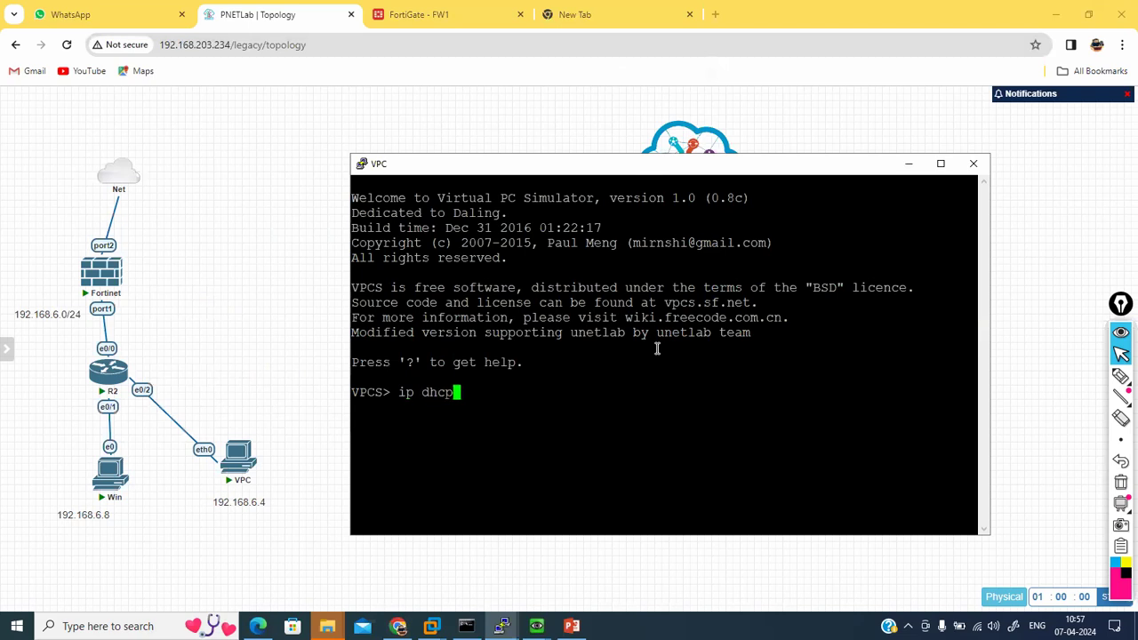
key("Return")
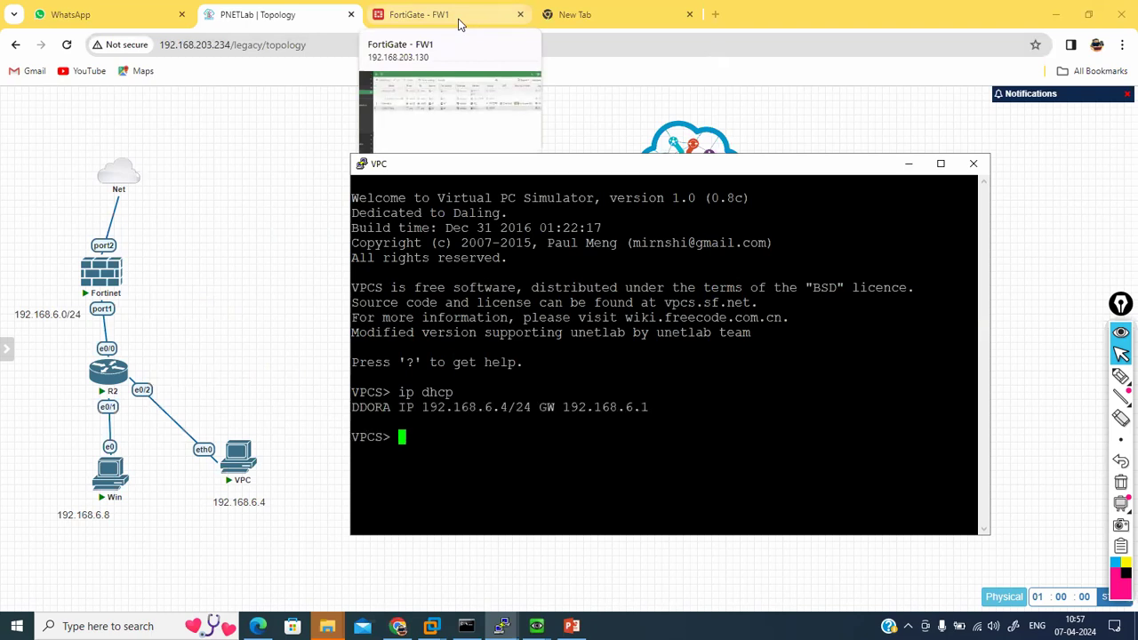
Step: Open the FortiGate CLI console and run 'diagnose sys session clear'
left_click(460, 24)
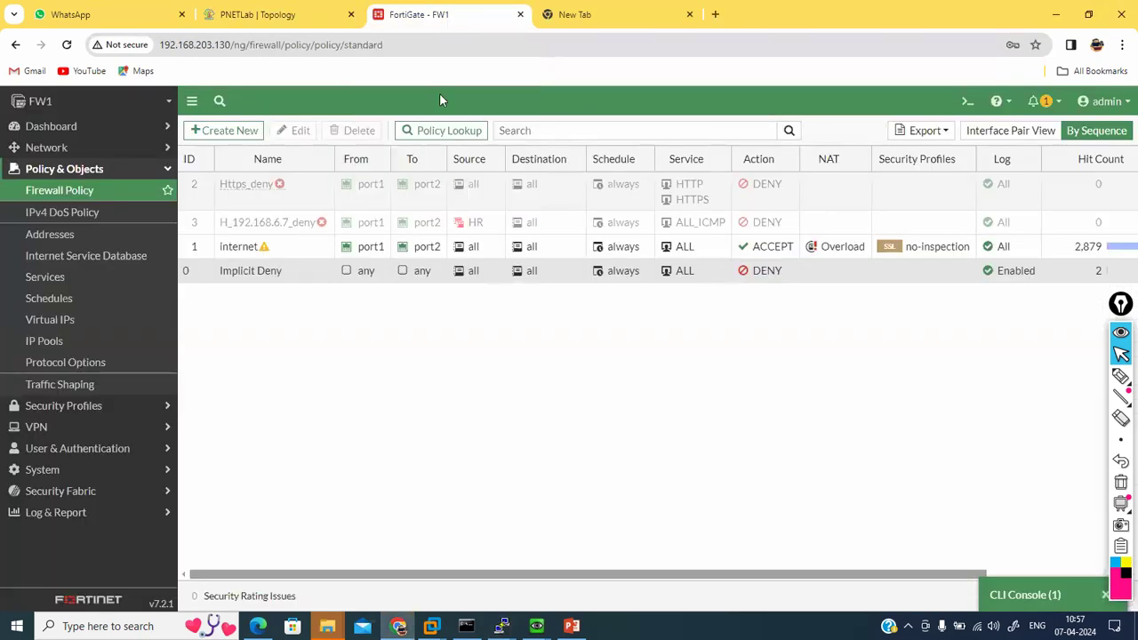
mouse_move(536, 625)
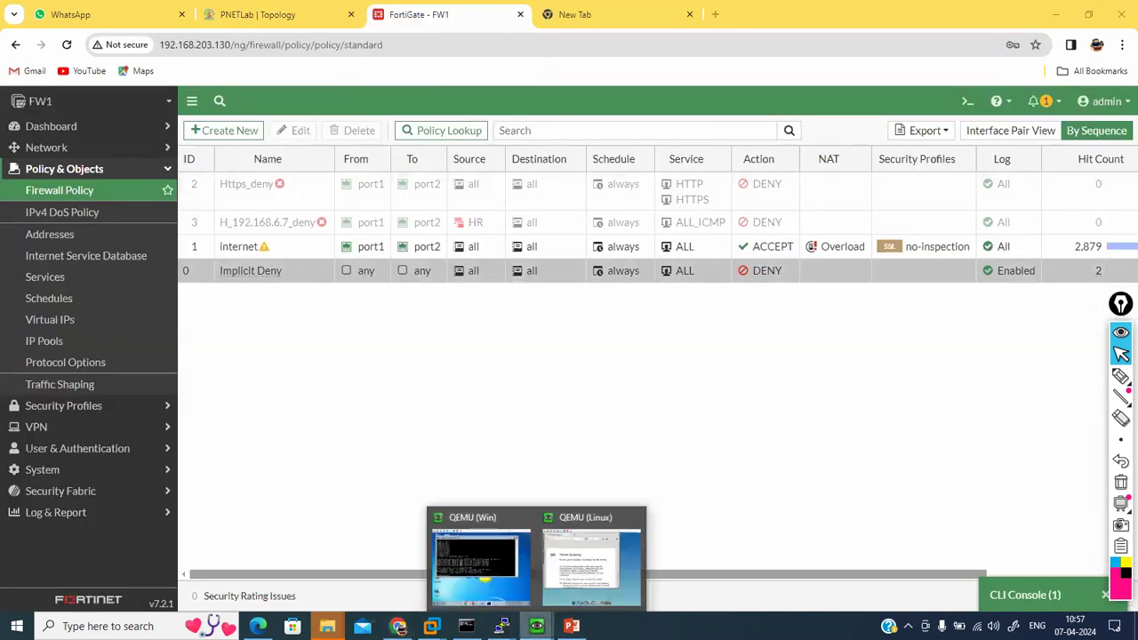
left_click(509, 569)
left_click(1045, 583)
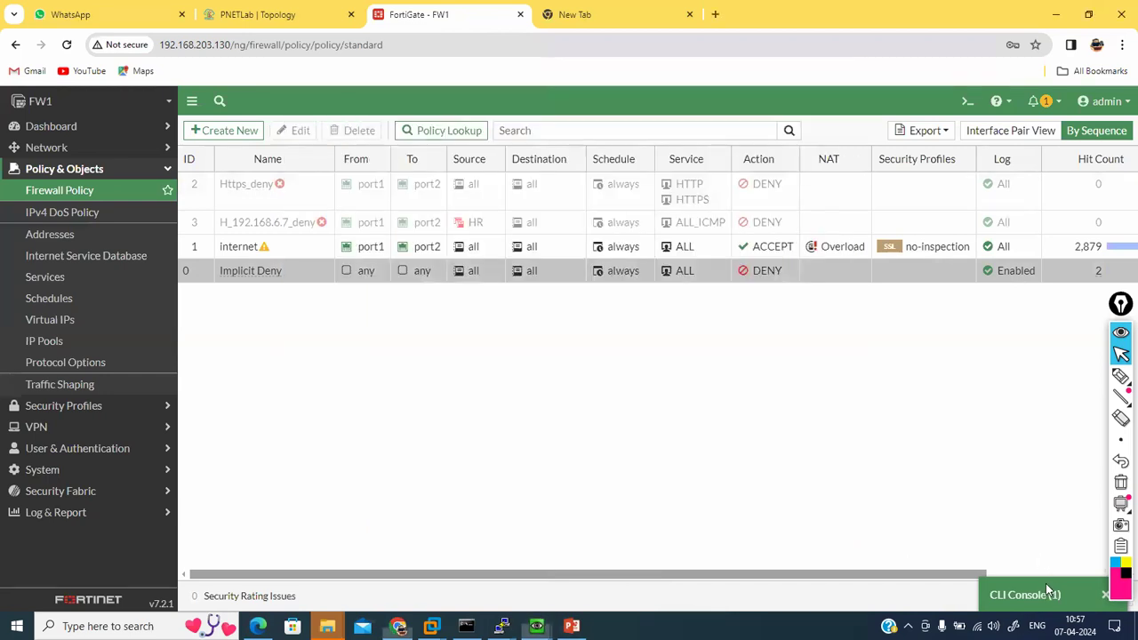
type("di")
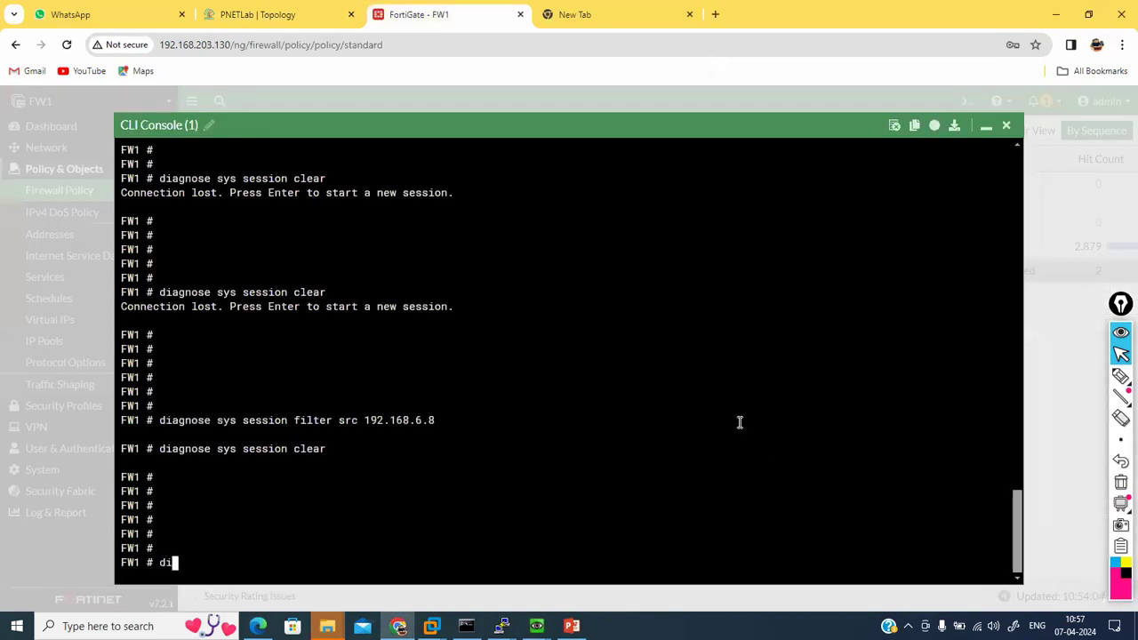
type("agnose sys session clear")
key("Return")
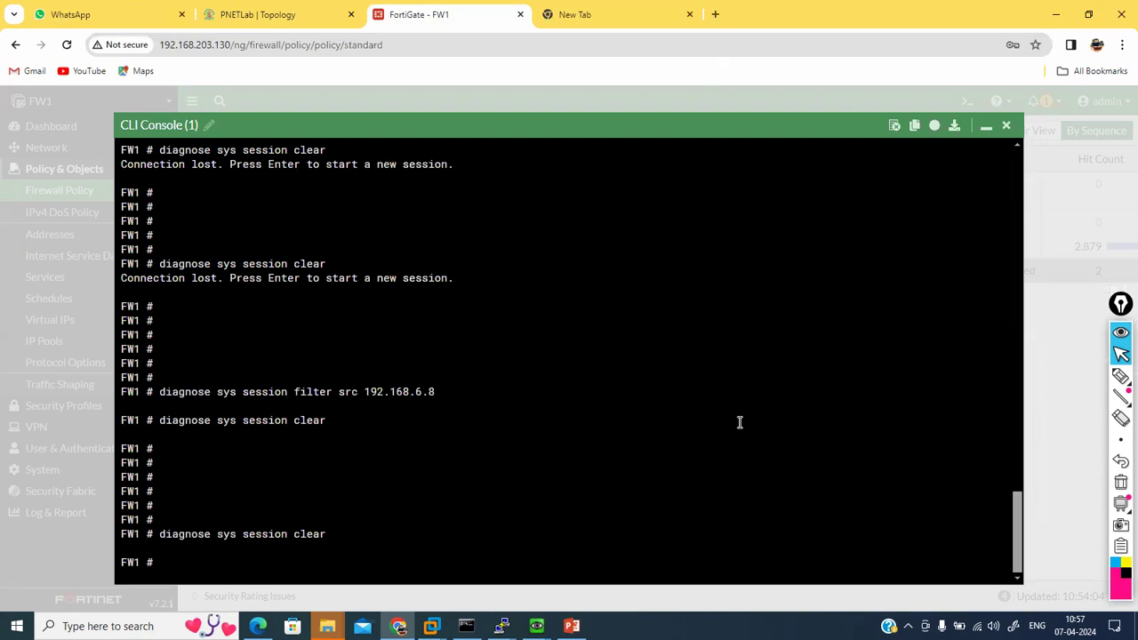
key("Return")
key("Return")
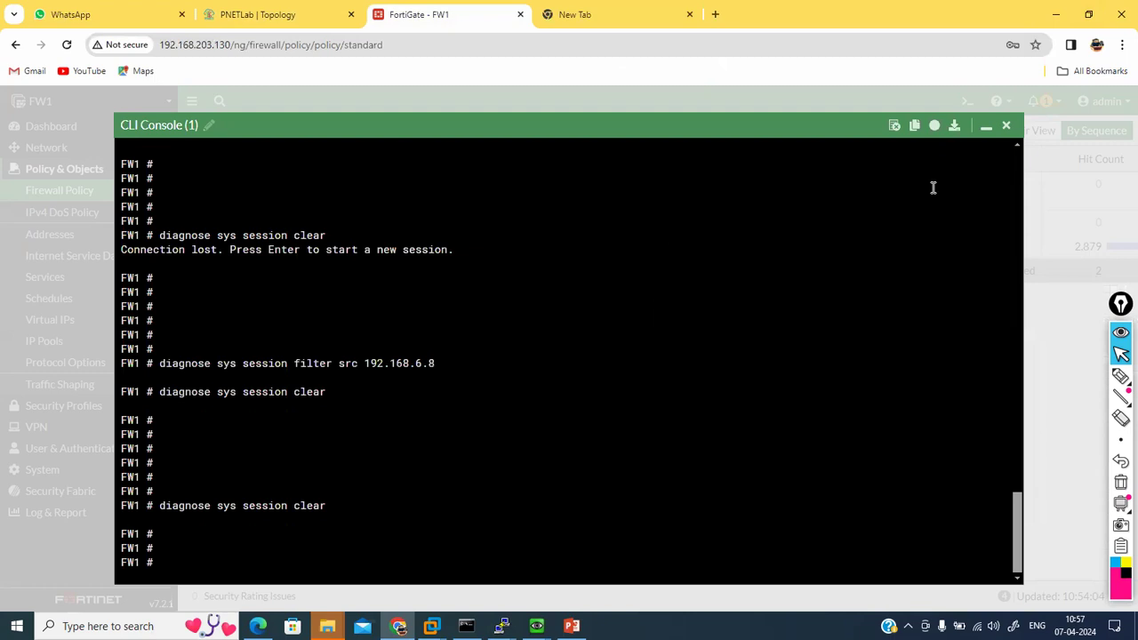
Step: Restart the console, run the session clear again, then hide the console
type("diagnose")
key("BackSpace")
key("BackSpace")
key("BackSpace")
key("BackSpace")
key("BackSpace")
key("BackSpace")
key("BackSpace")
key("BackSpace")
left_click(1005, 125)
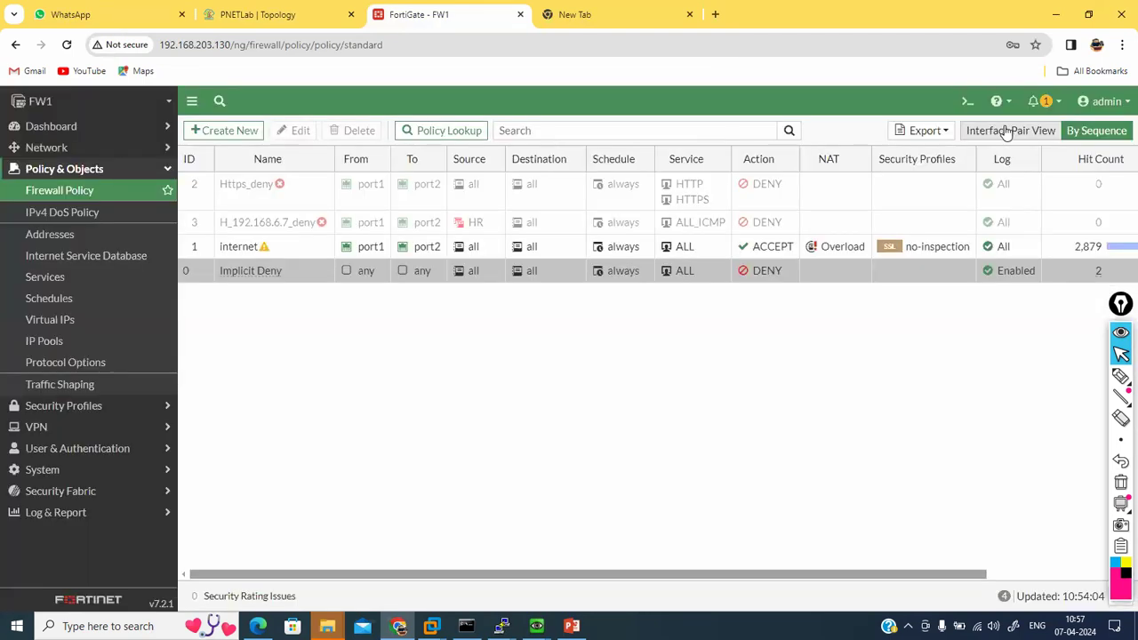
left_click(968, 103)
type("d")
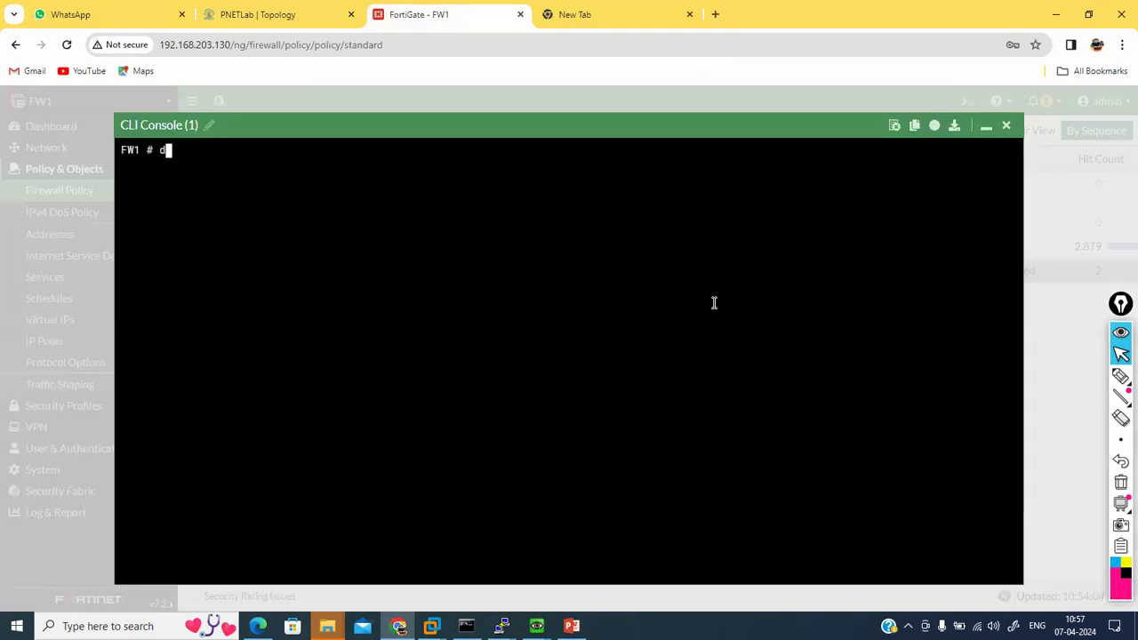
type("iagnose sys session clear")
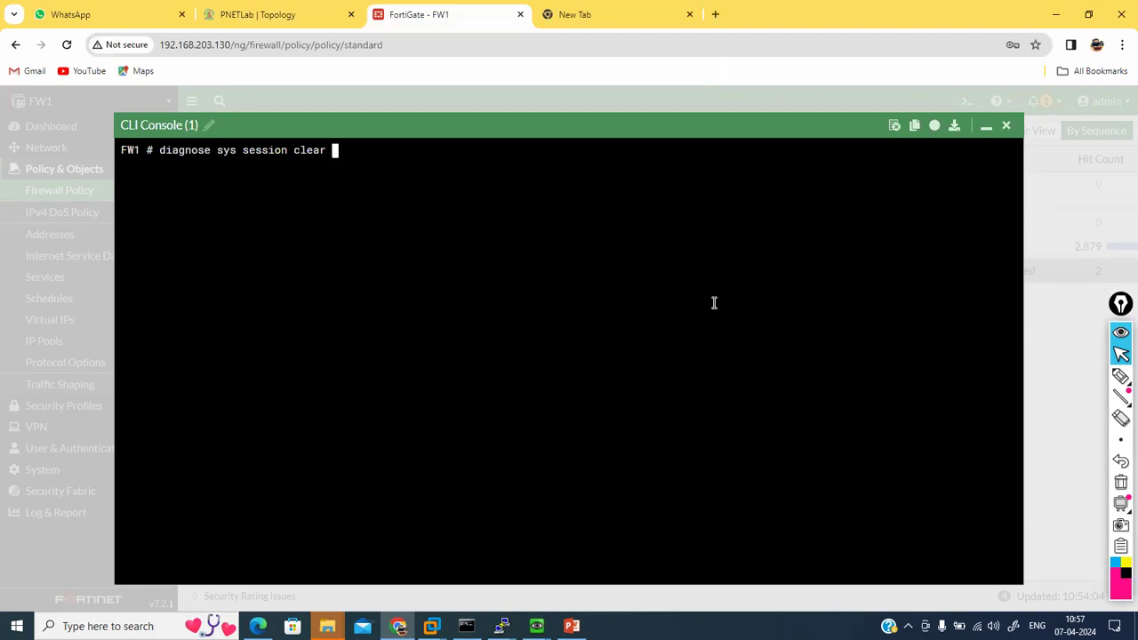
key("Return")
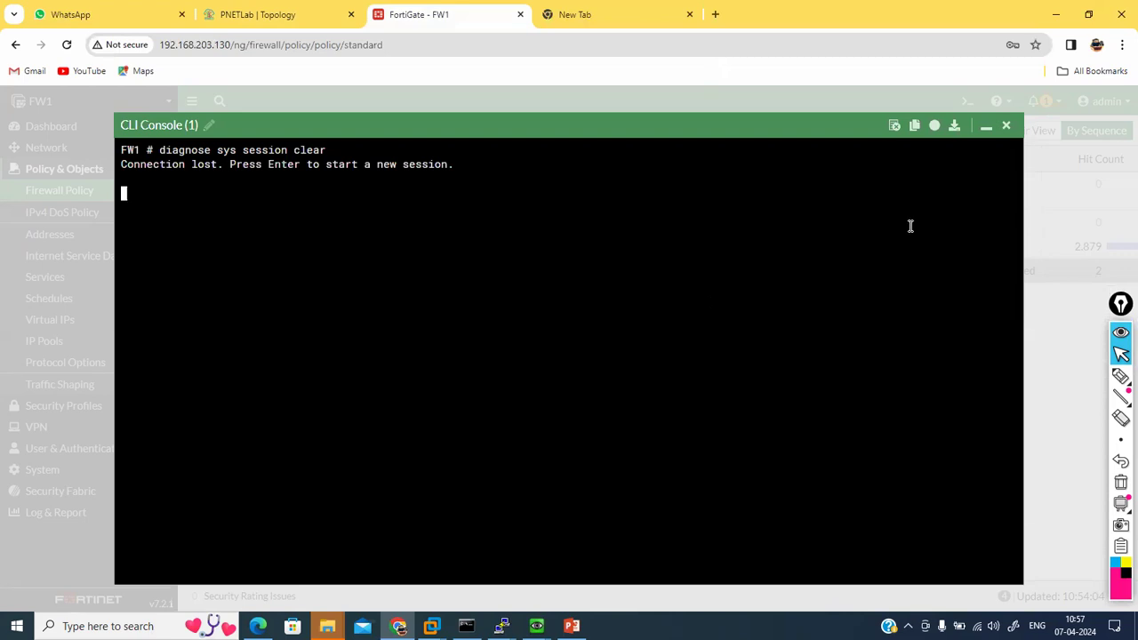
left_click(986, 129)
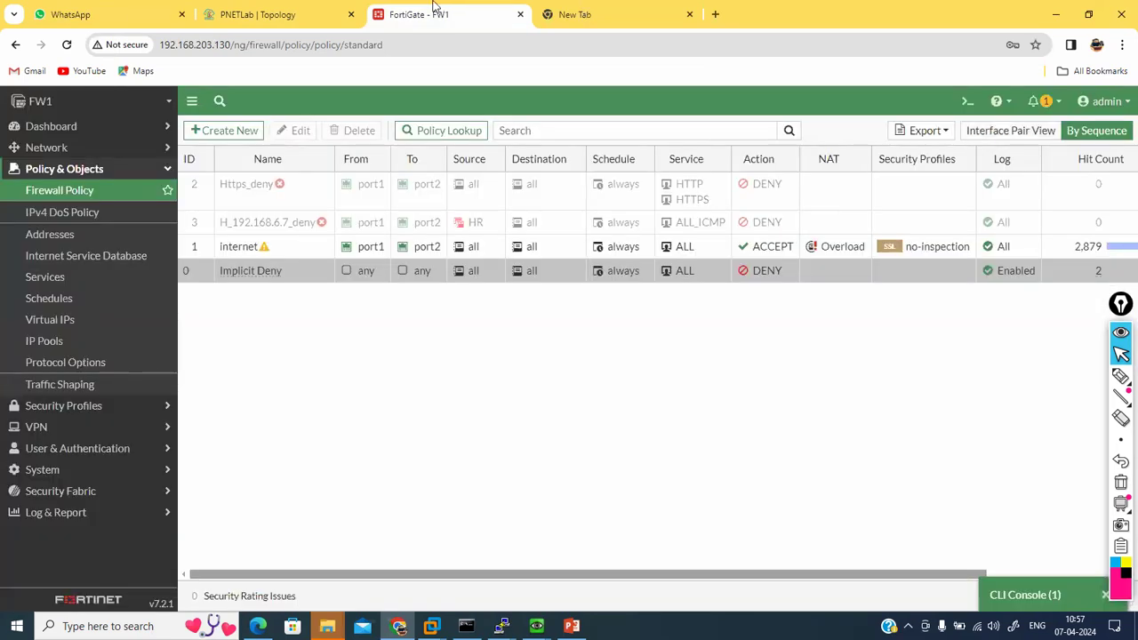
mouse_move(502, 625)
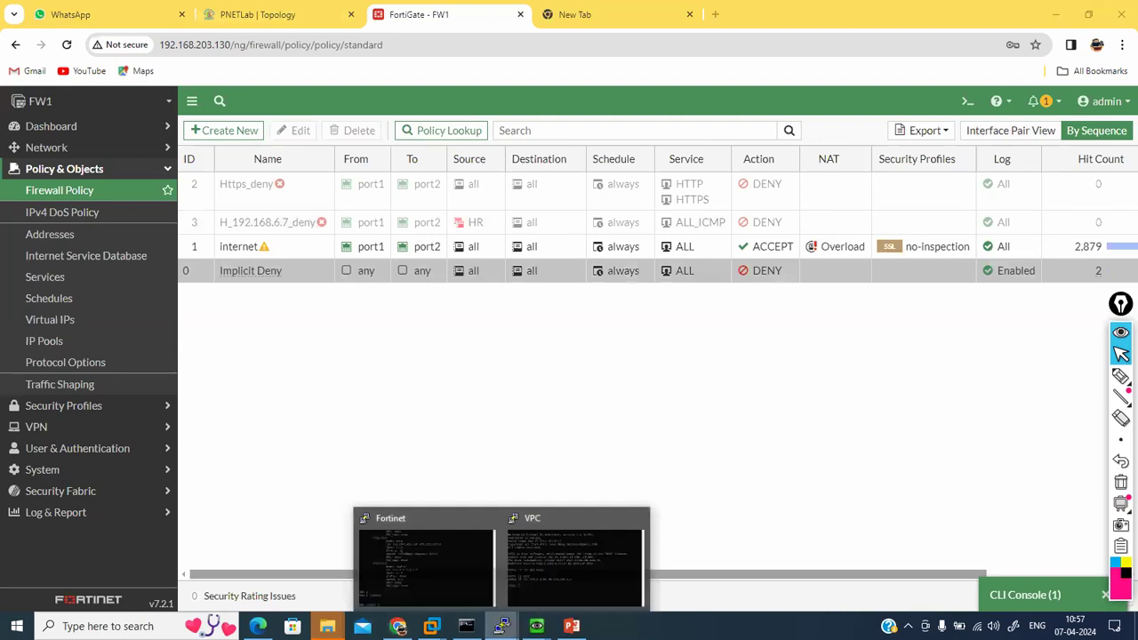
left_click(566, 548)
type("ping www.google.com -t")
key("Return")
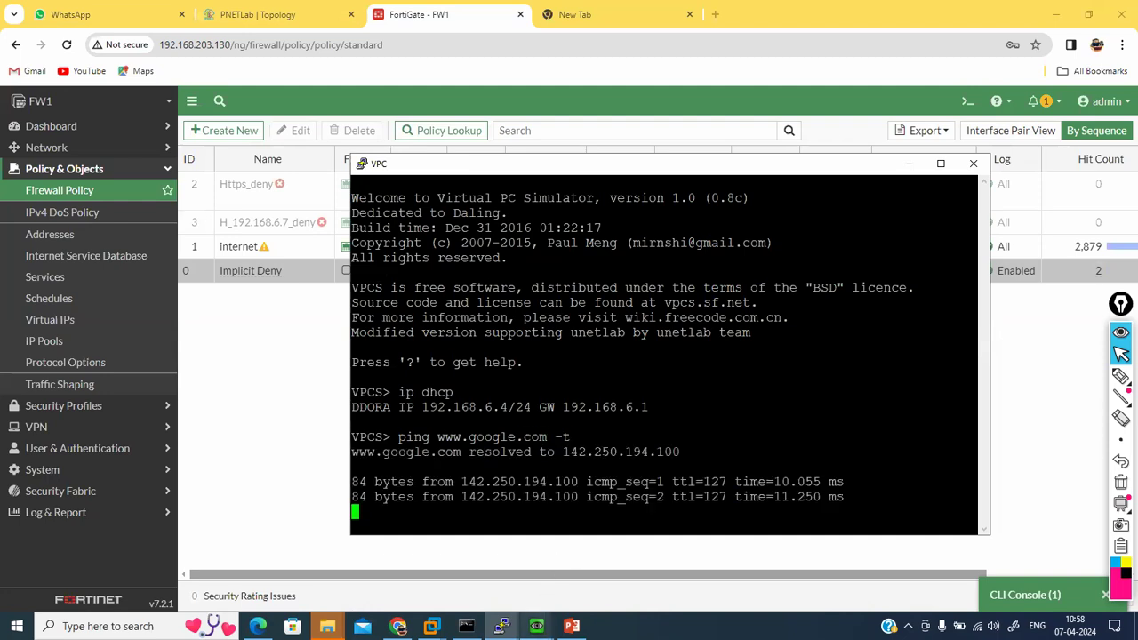
mouse_move(502, 626)
left_click(472, 555)
key("Up")
key("Return")
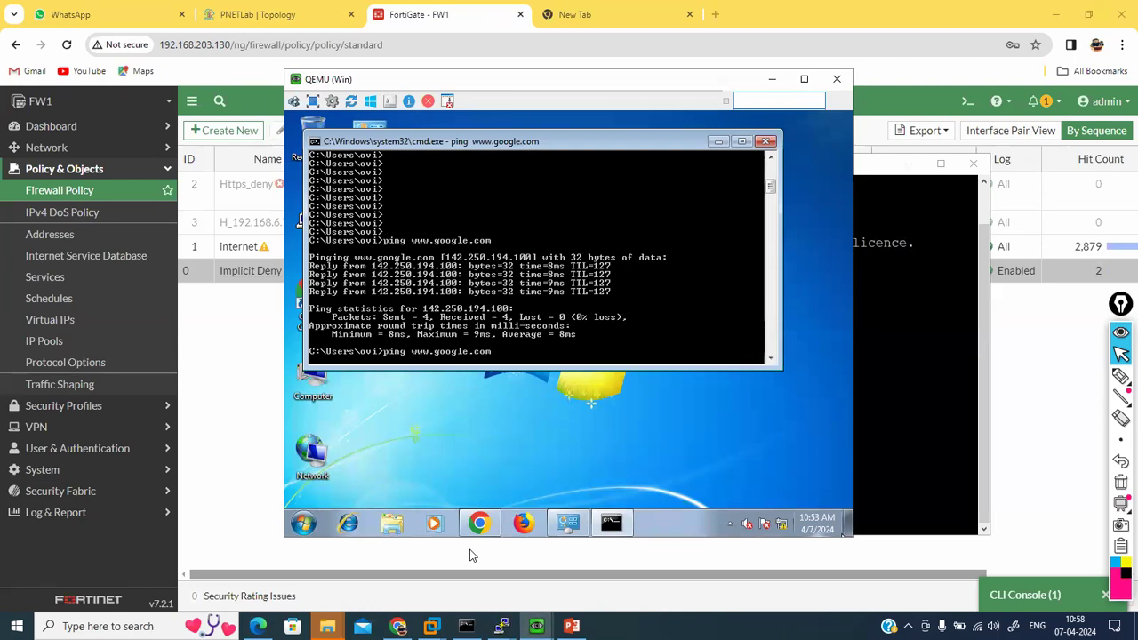
left_click(932, 350)
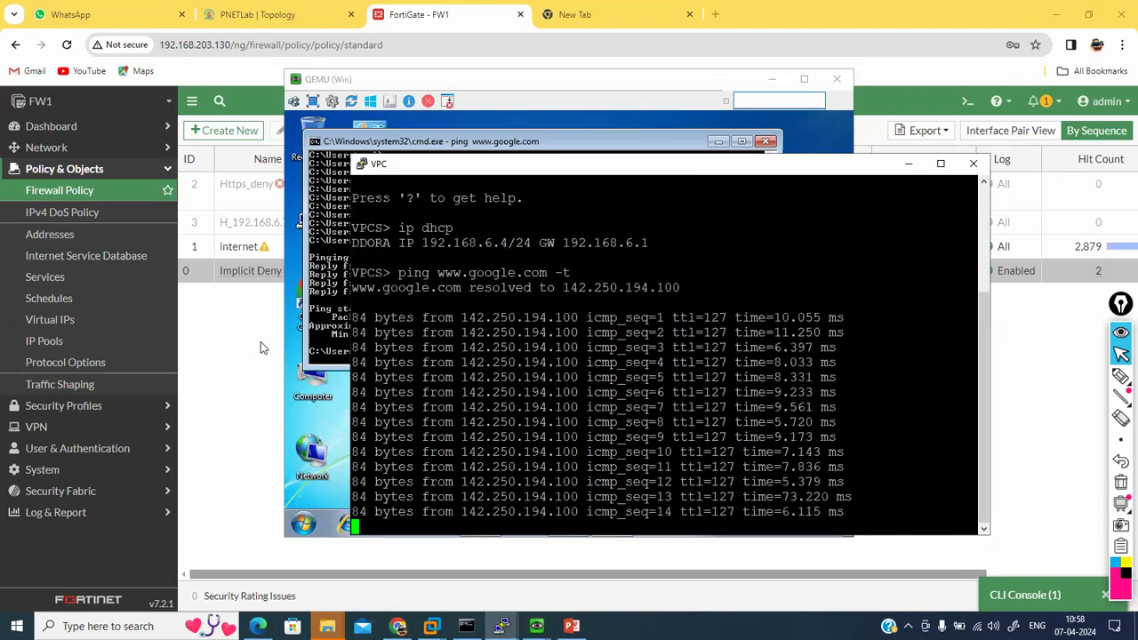
left_click(261, 348)
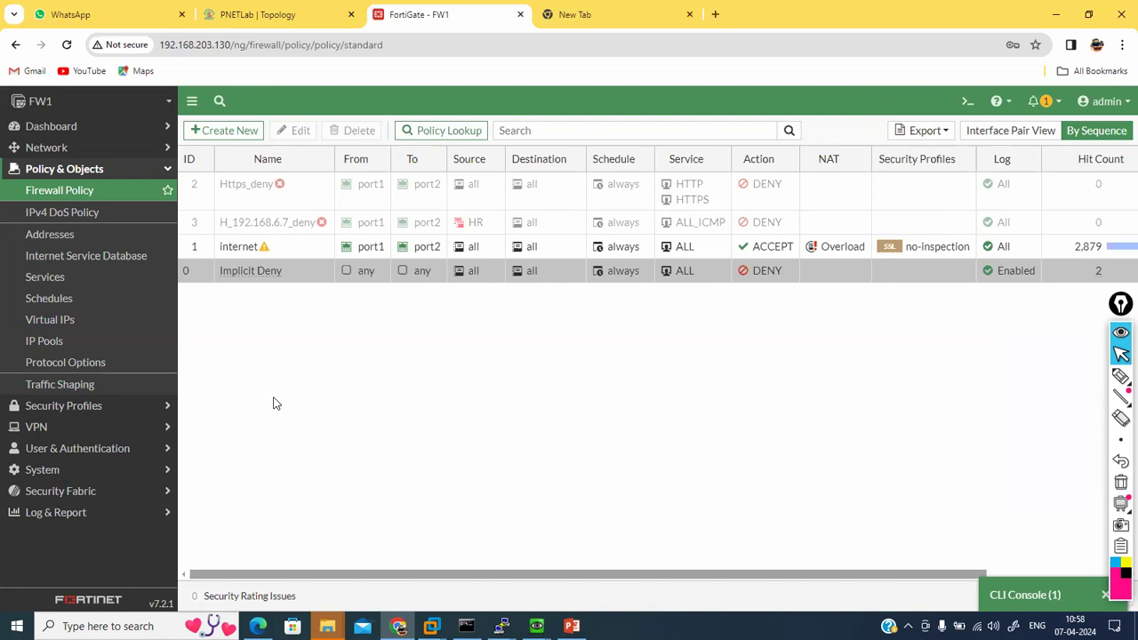
left_click(76, 340)
Step: Change the Overload IP pool's type to Fixed Port Range
double_click(432, 315)
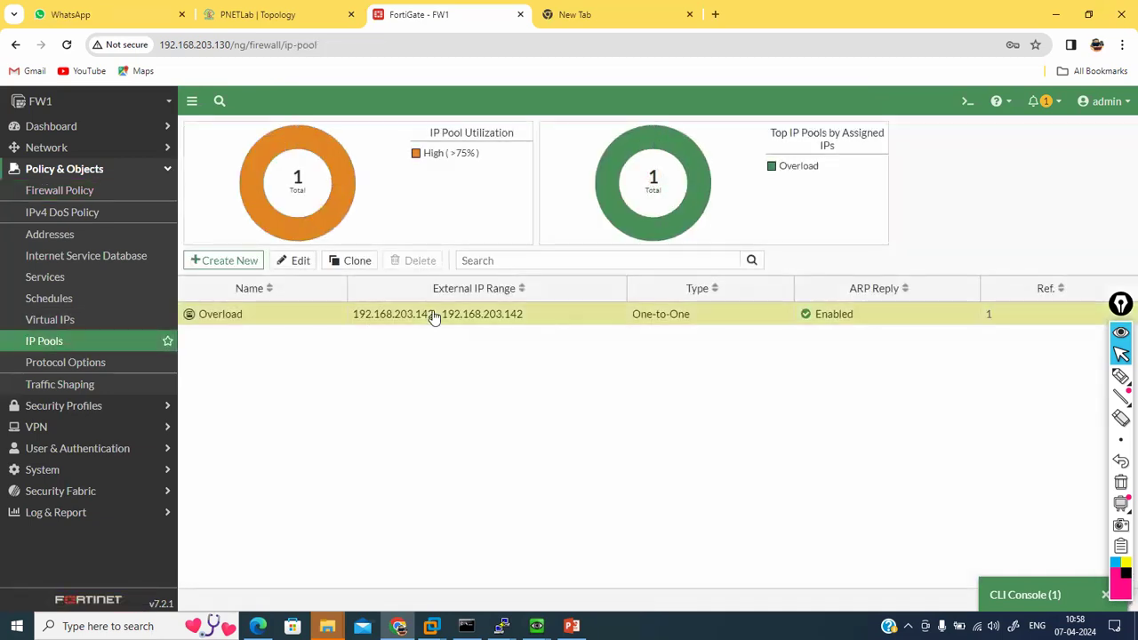
left_click(437, 203)
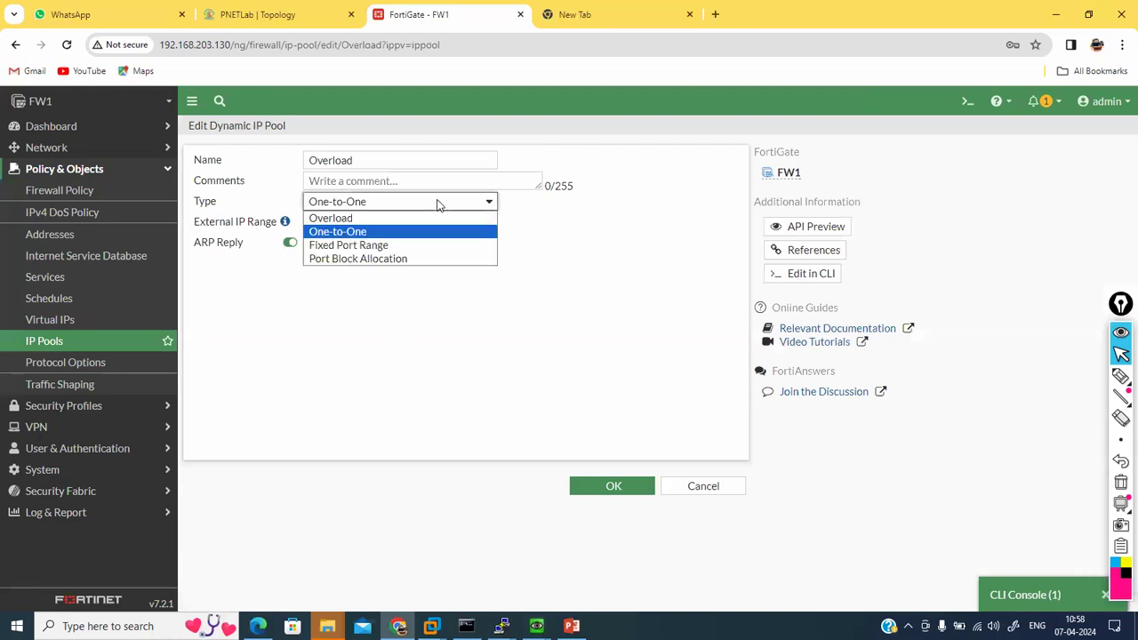
left_click(384, 245)
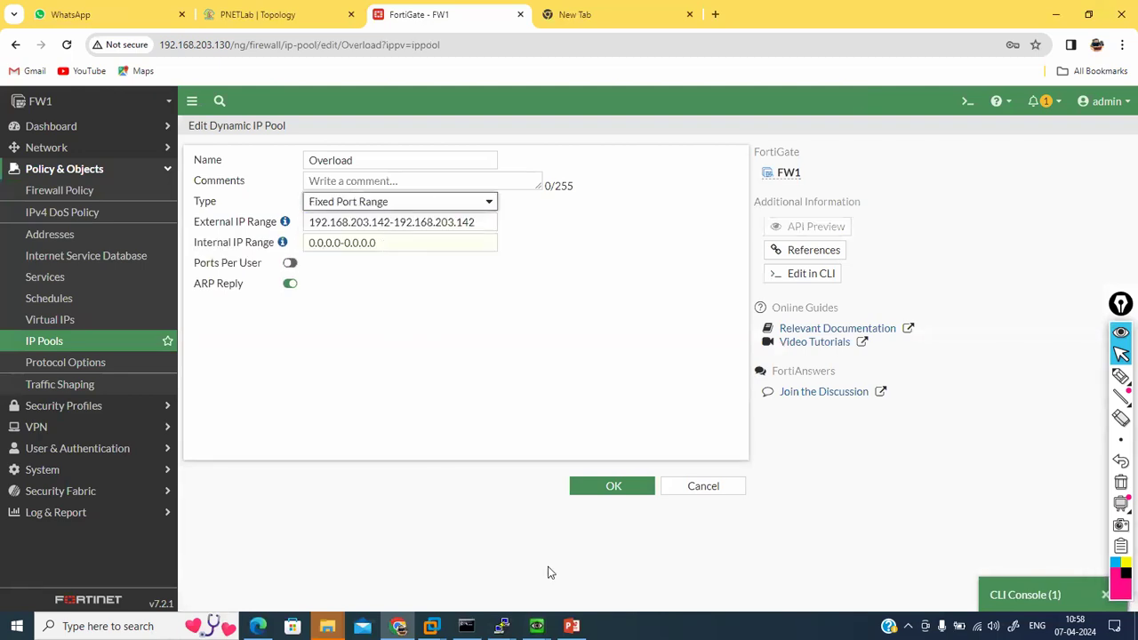
Step: Run 'get system session list', showing 192.168.6.4:59182 translated to 192.168.203.142:59182
left_click(1035, 595)
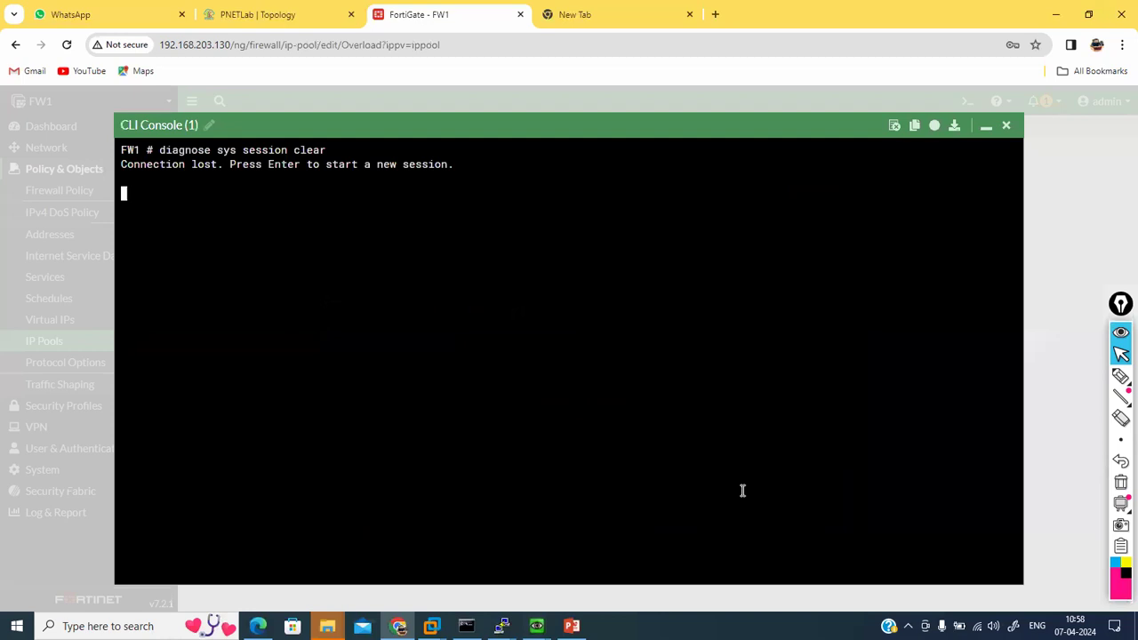
key("Return")
key("Return")
type("get ")
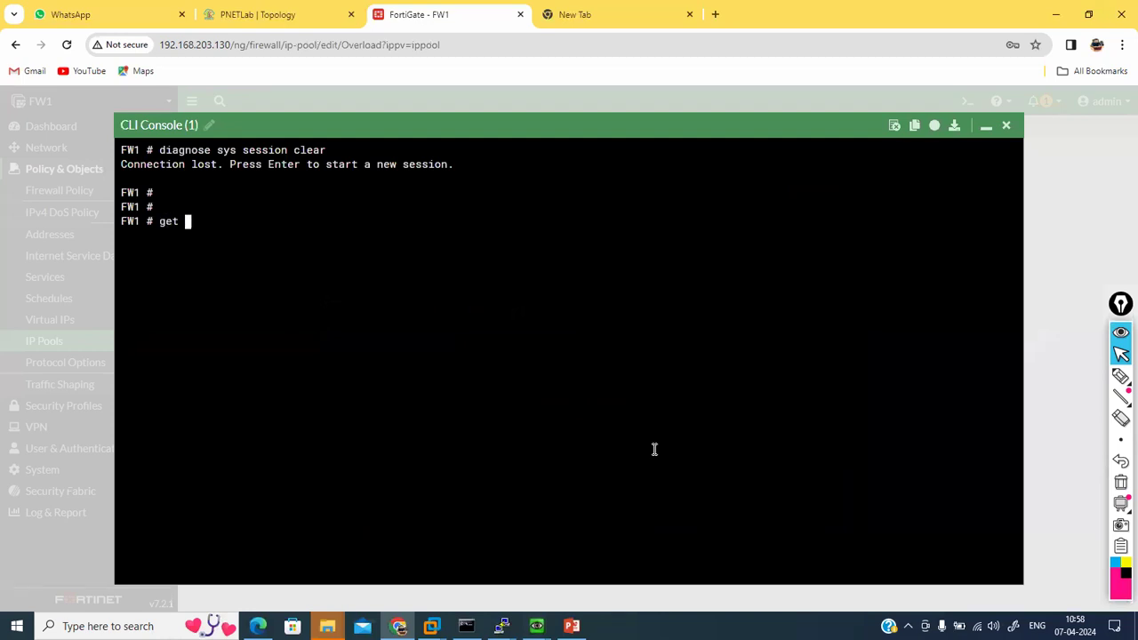
type("system session list")
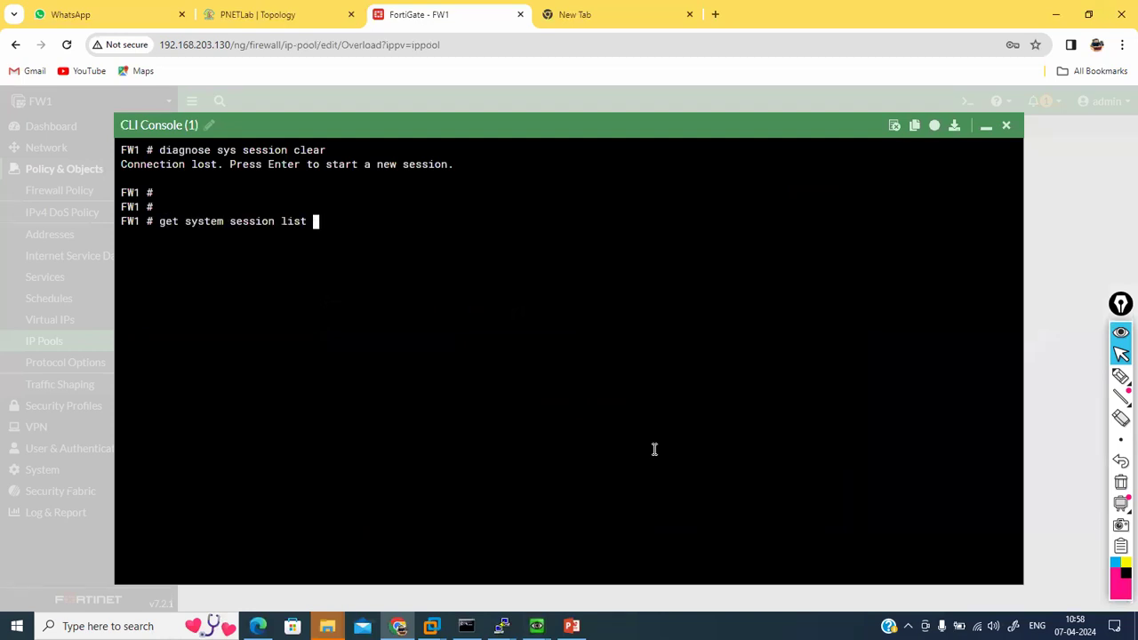
key("Return")
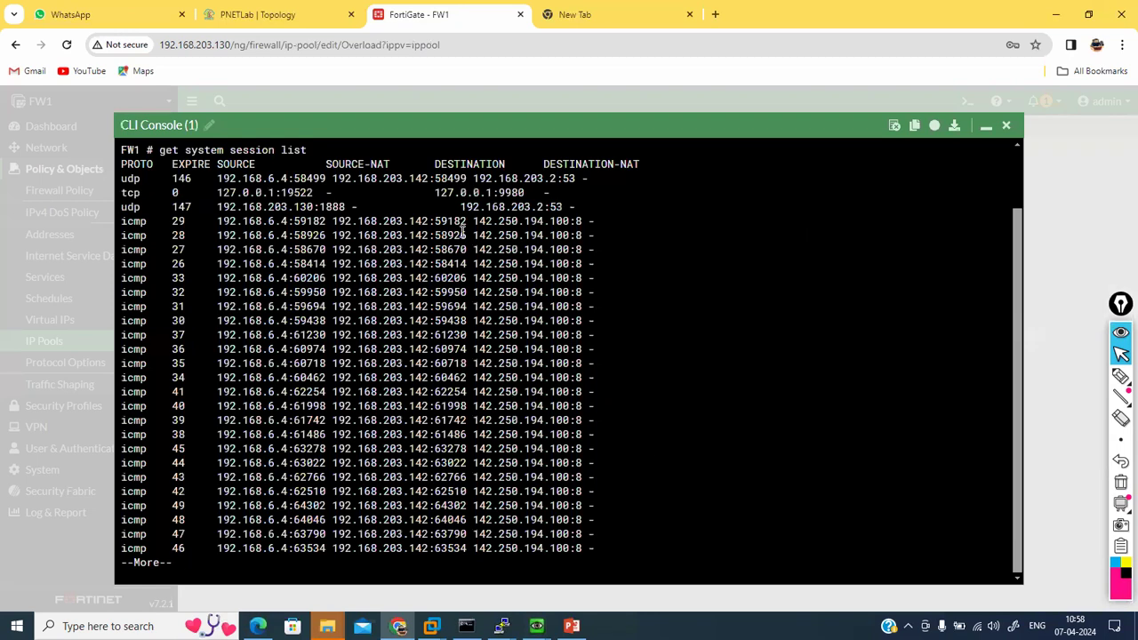
double_click(451, 221)
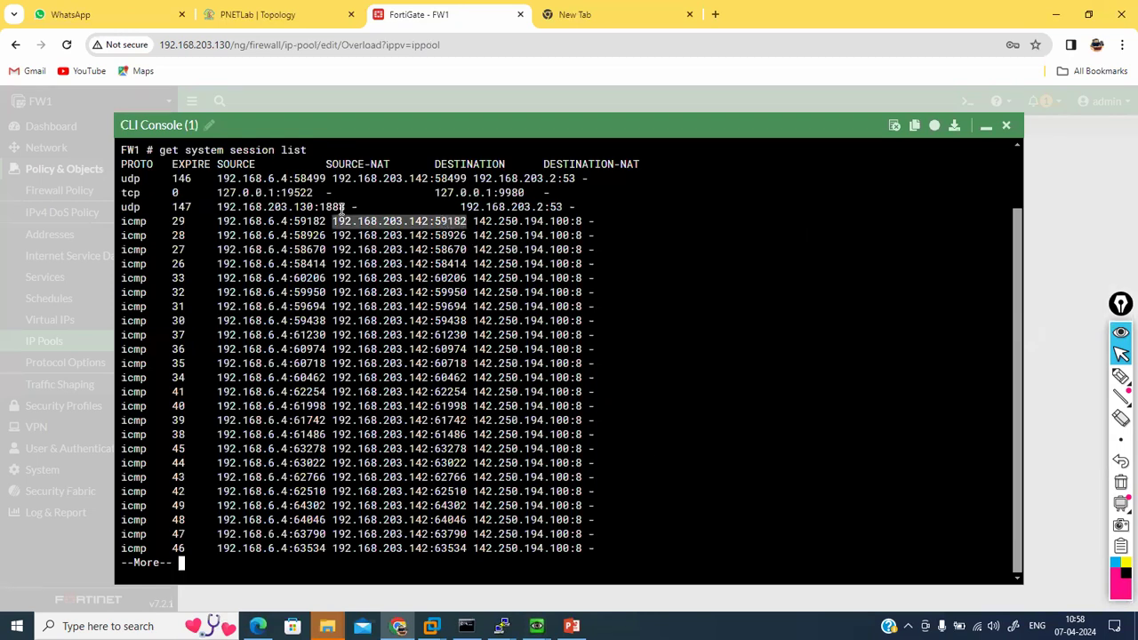
double_click(300, 221)
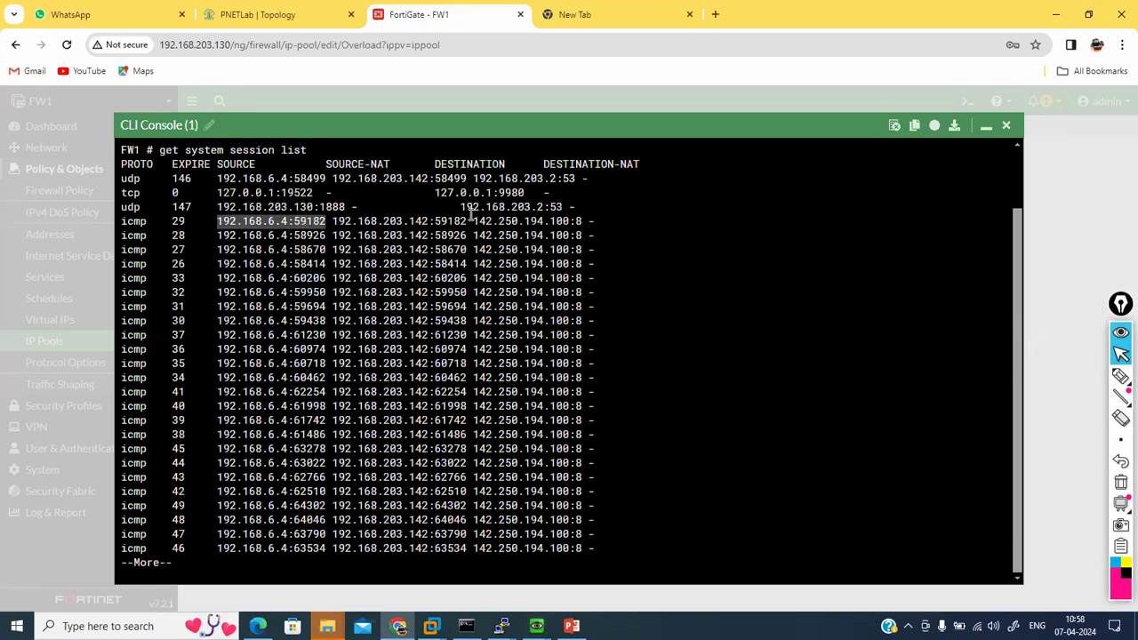
Step: Set the pool's internal IP range to 192.168.6.1-192.168.6.10 and save it
left_click(985, 127)
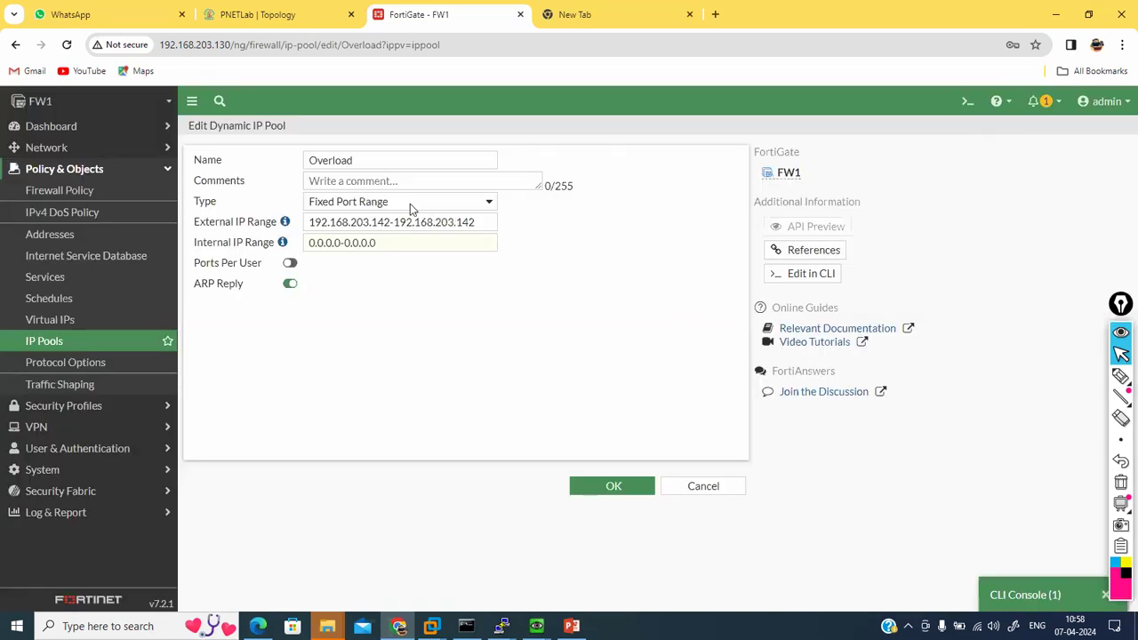
left_click(616, 491)
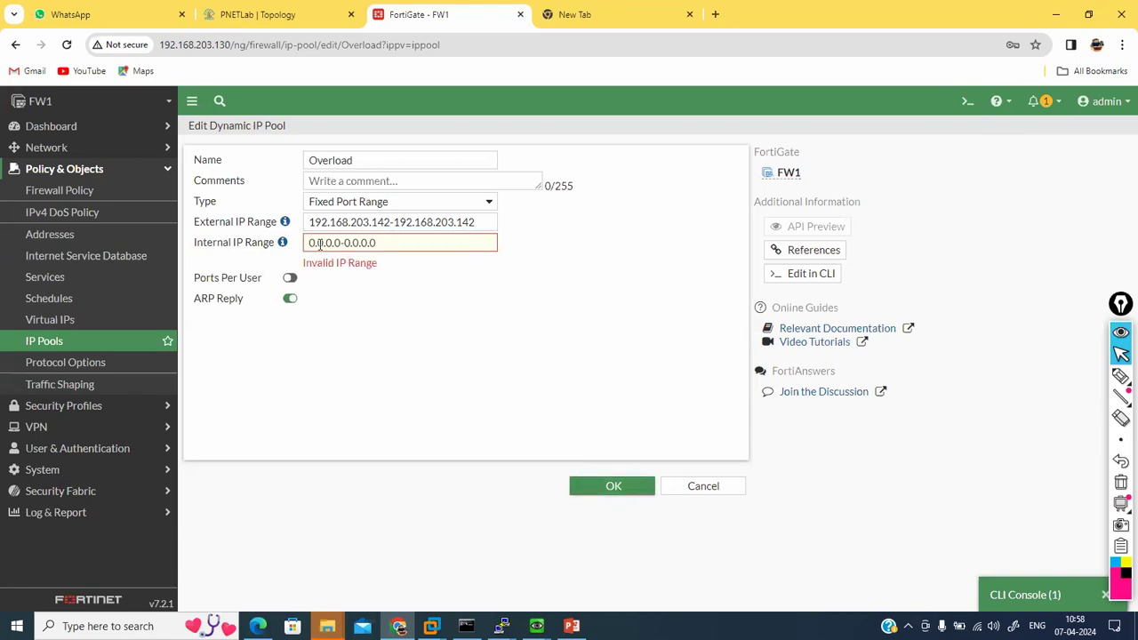
left_click_drag(393, 247, 299, 243)
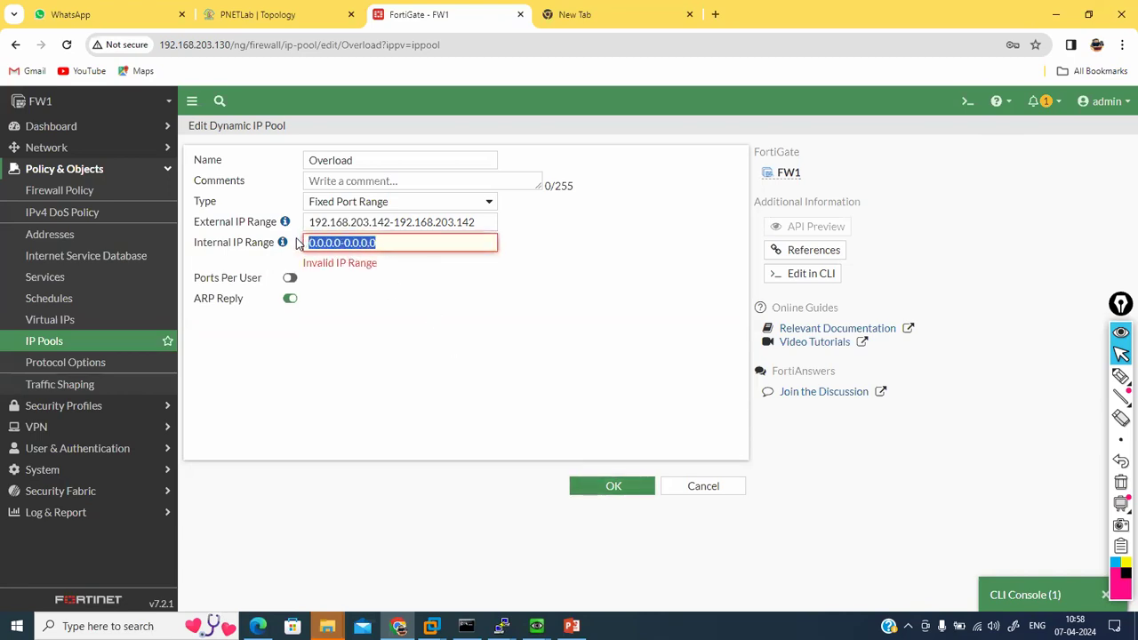
type("192.16")
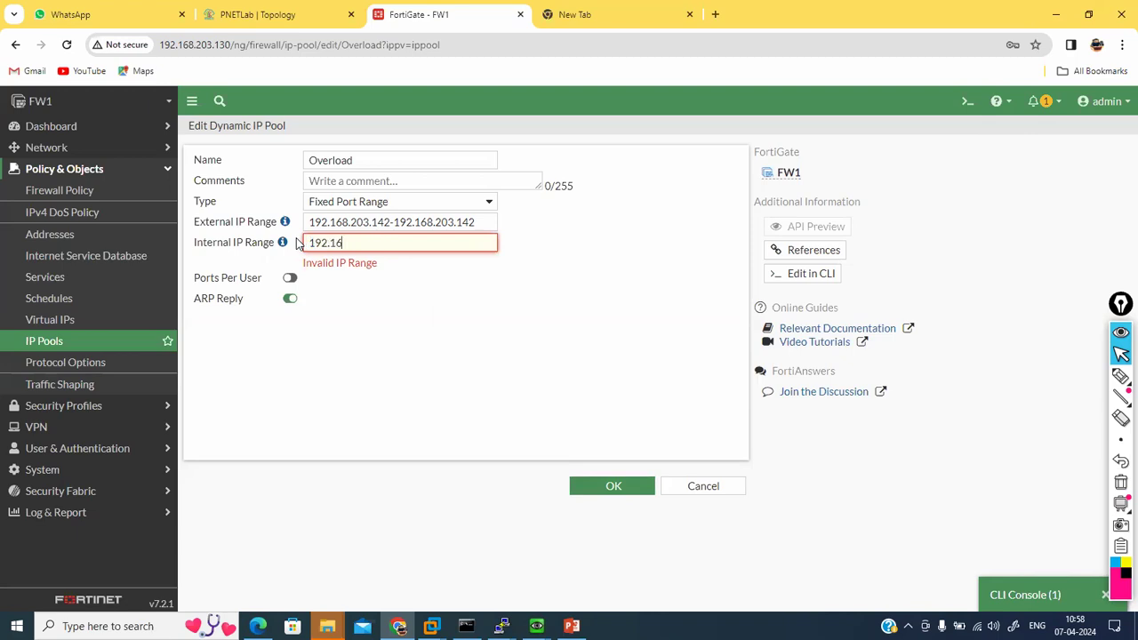
type("8.6.1-")
key("shift+Left")
key("shift+Left")
key("shift+Left")
key("shift+Left")
key("shift+Left")
key("shift+Left")
key("shift+Left")
key("shift+Left")
key("shift+Left")
key("shift+Left")
key("shift+Left")
key("shift+Left")
key("Left")
type("192.168.6.4/24")
key("BackSpace")
key("BackSpace")
key("BackSpace")
type("10")
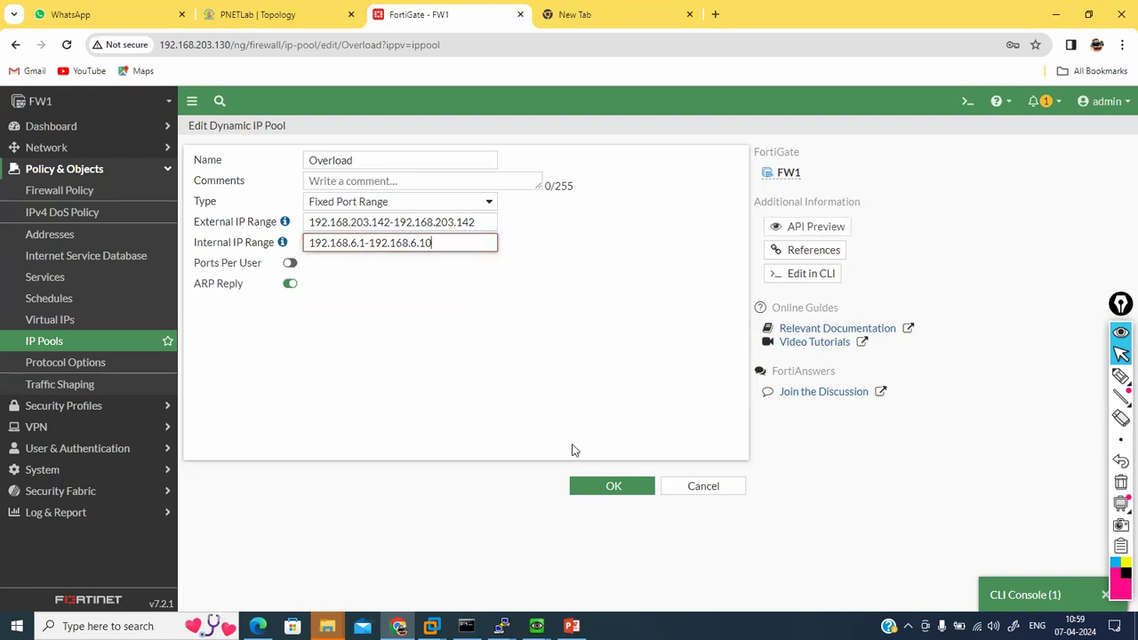
left_click(612, 485)
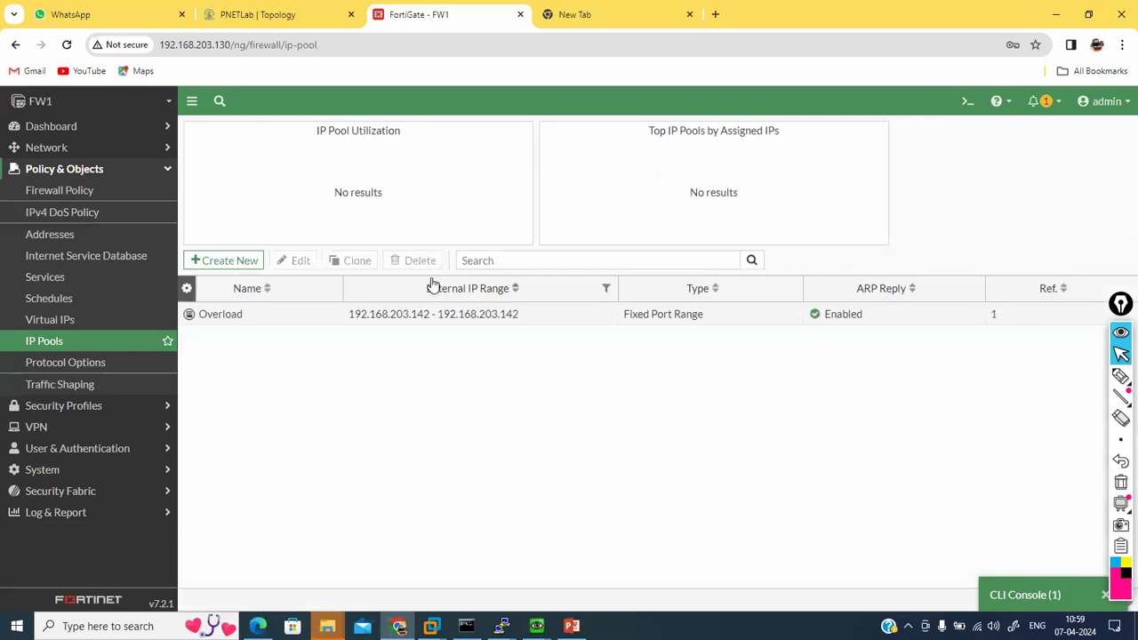
Step: Rename the Overload pool to 'Fixed port range' and save
double_click(408, 315)
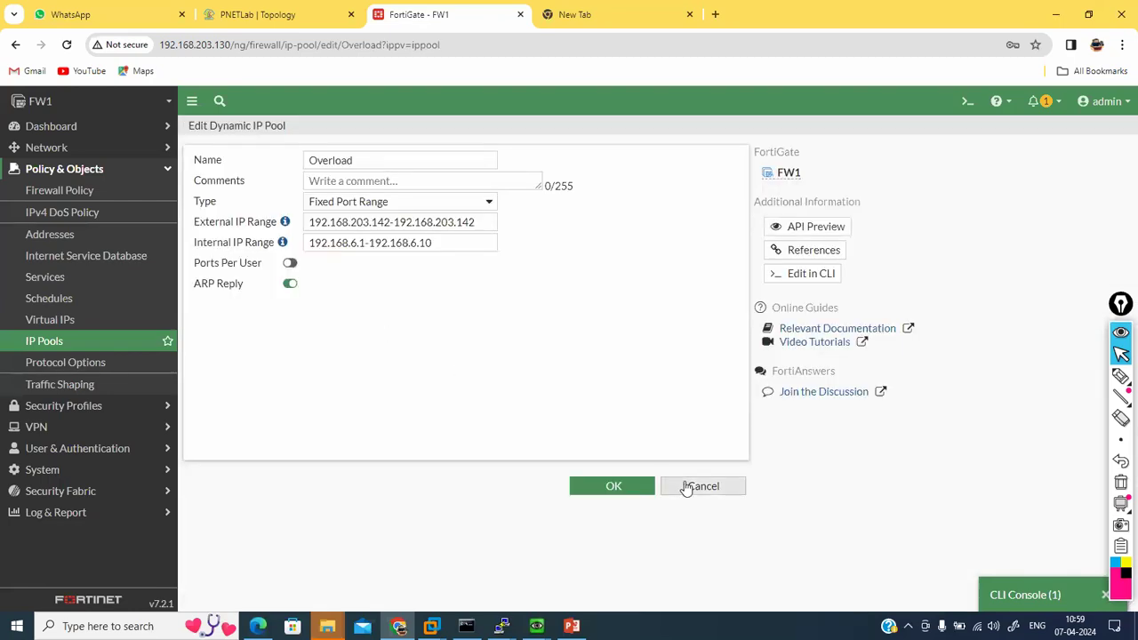
left_click_drag(438, 247, 306, 240)
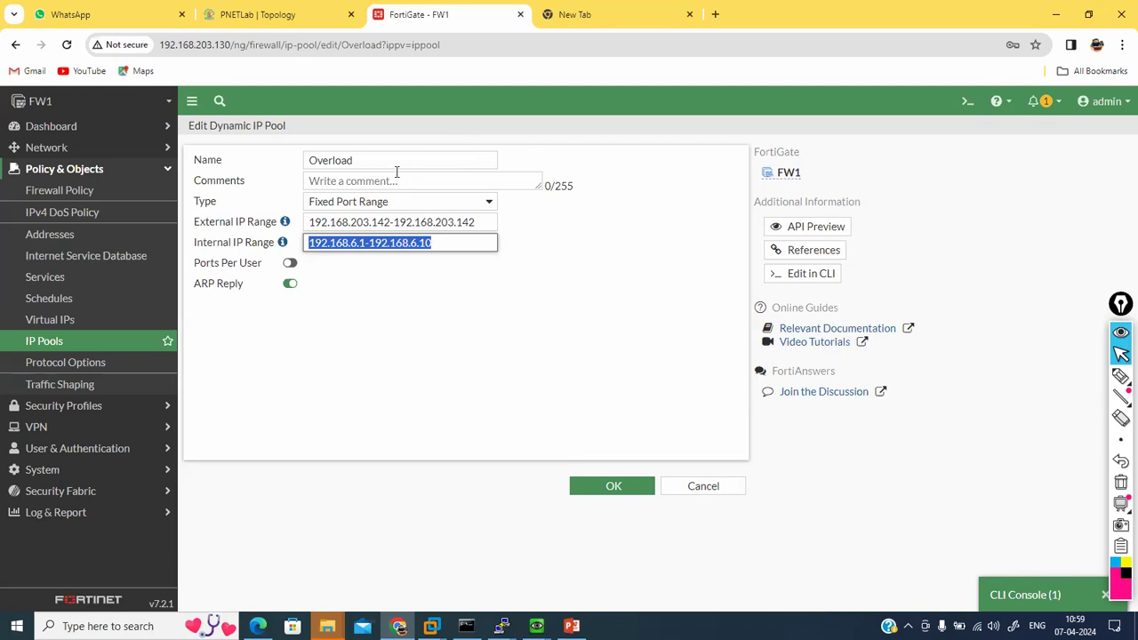
left_click_drag(374, 154, 261, 157)
type("Fix")
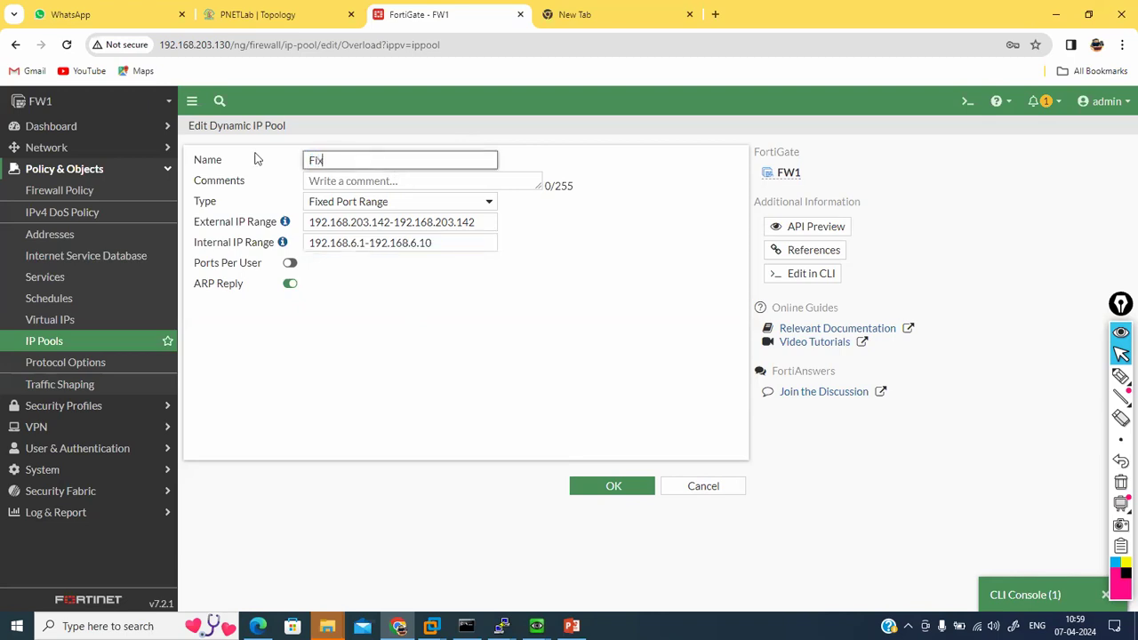
type("ed port range")
key("Return")
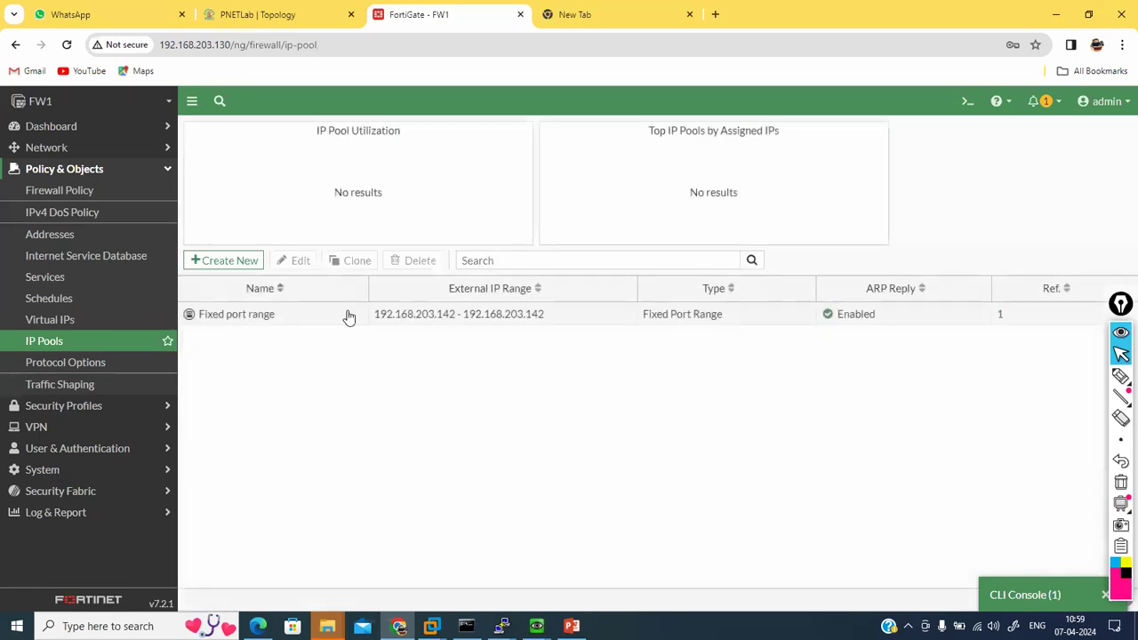
Step: Open the firewall policy list and bring up the CLI console
left_click(71, 195)
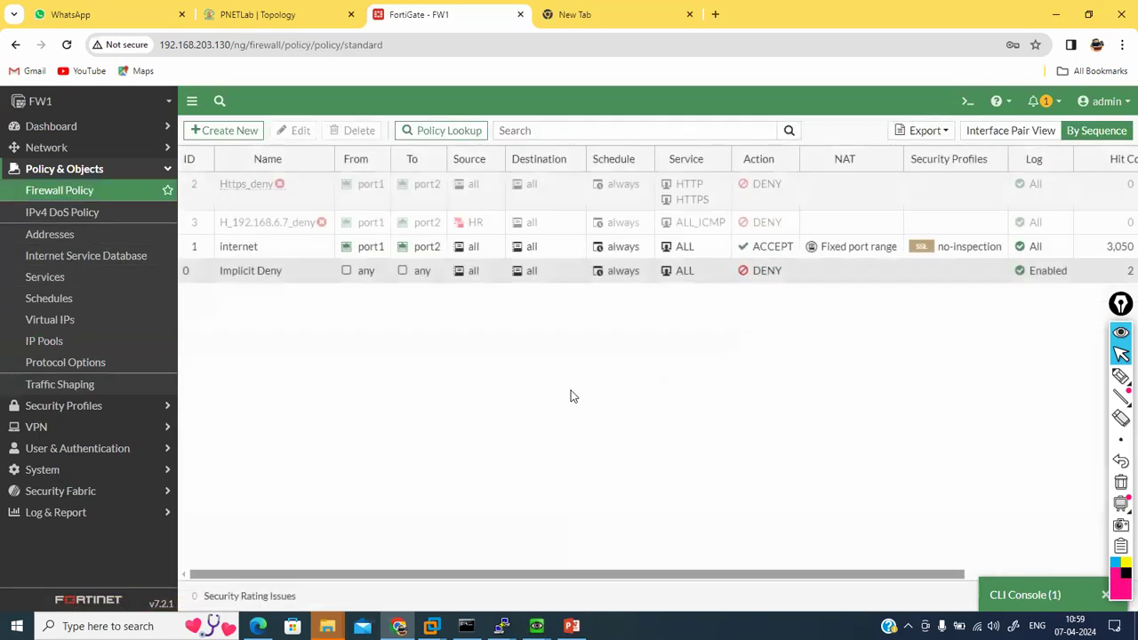
left_click(1018, 595)
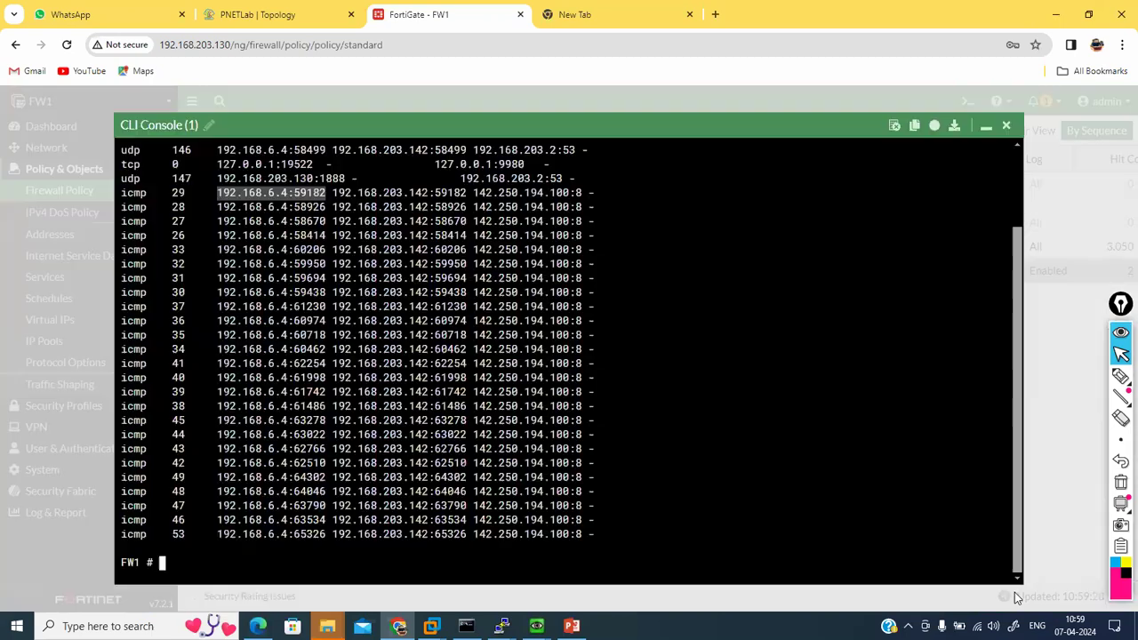
left_click(617, 534)
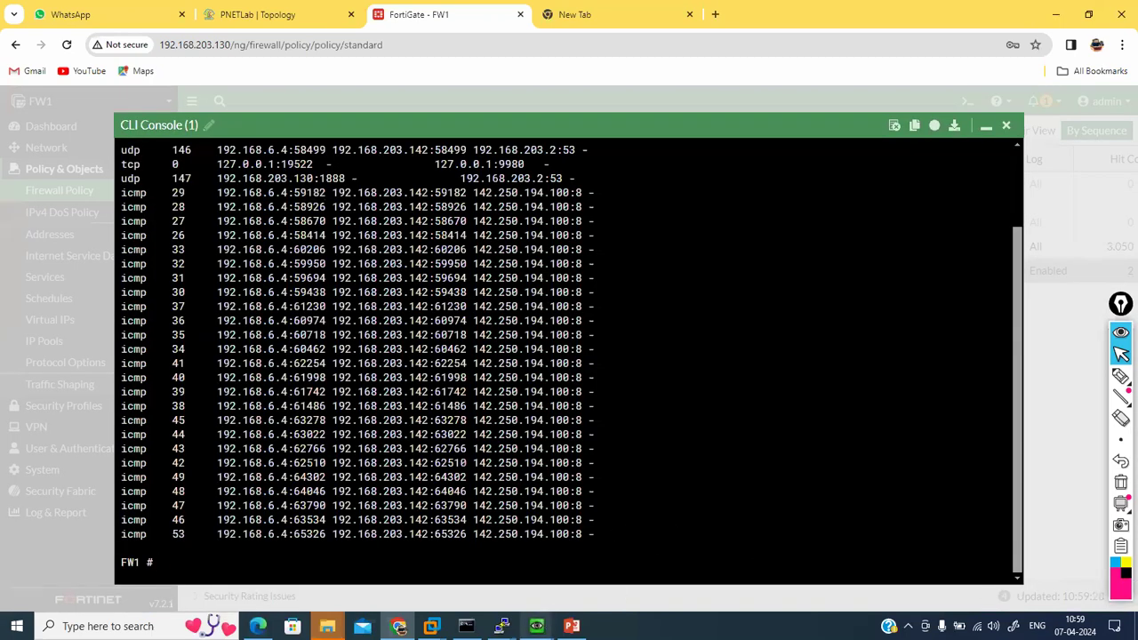
mouse_move(536, 626)
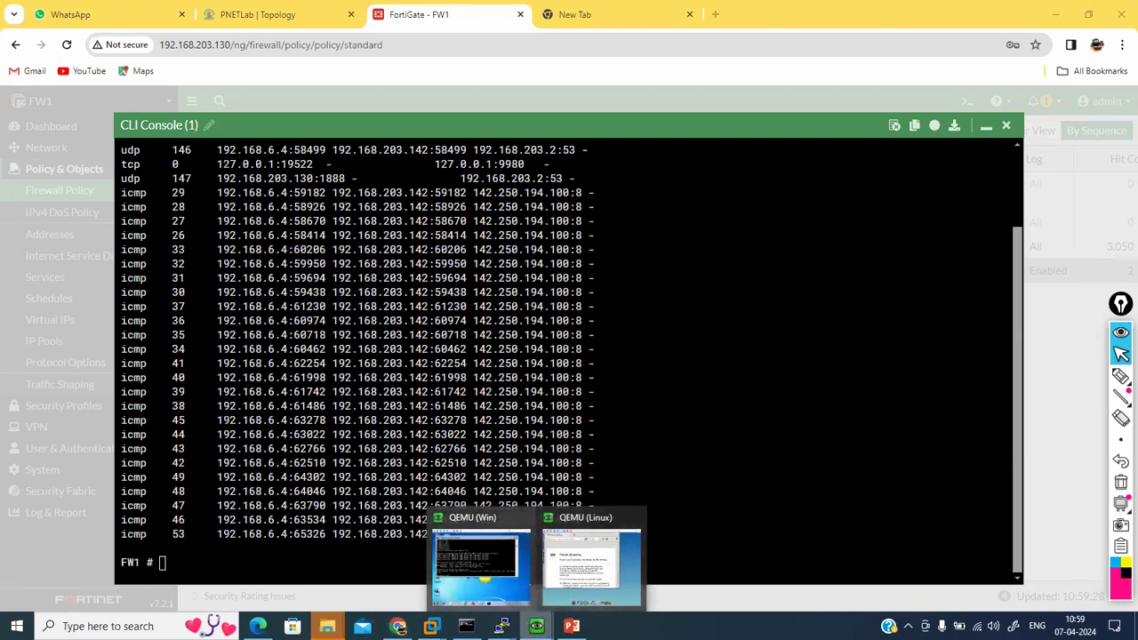
mouse_move(501, 626)
left_click(565, 560)
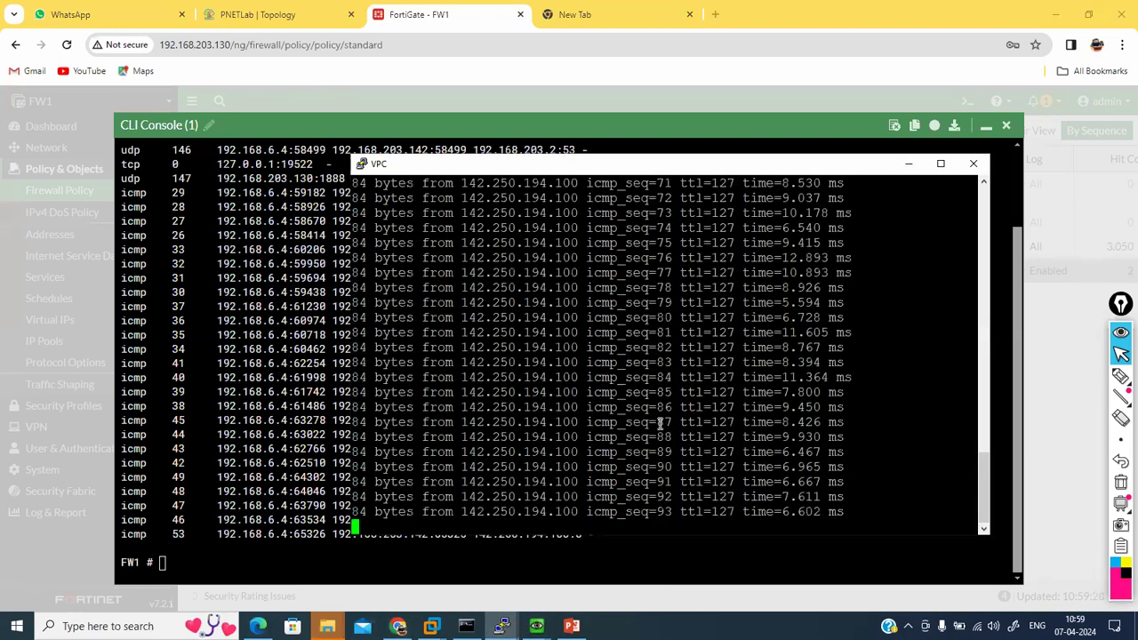
key("ctrl+c")
key("Return")
key("Up")
key("Return")
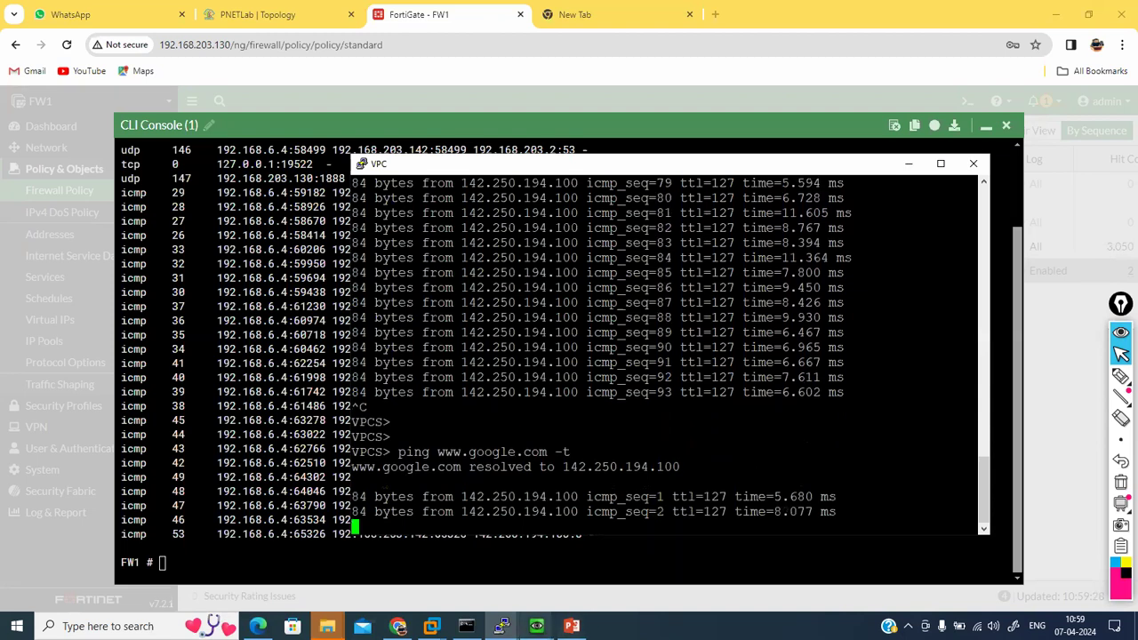
mouse_move(501, 625)
left_click(495, 569)
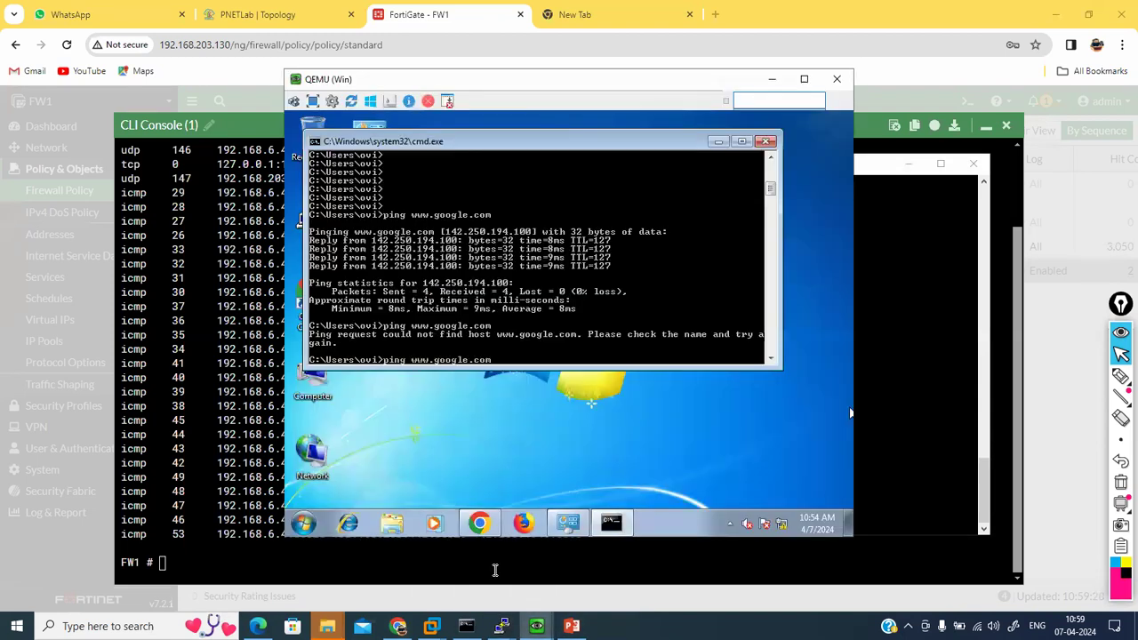
key("Return")
Step: List sessions, spotting 192.168.6.4 NATed to 192.168.203.142:23752, then hide the console
left_click(175, 349)
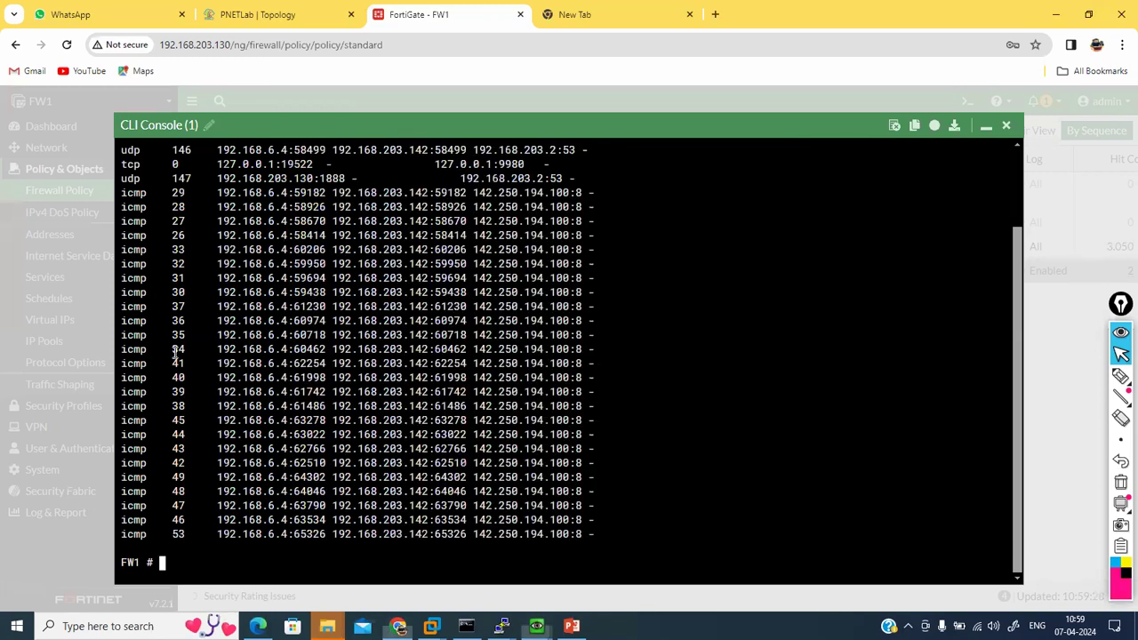
key("Return")
key("Return")
key("Return")
key("Return")
key("Return")
key("Return")
type("ge")
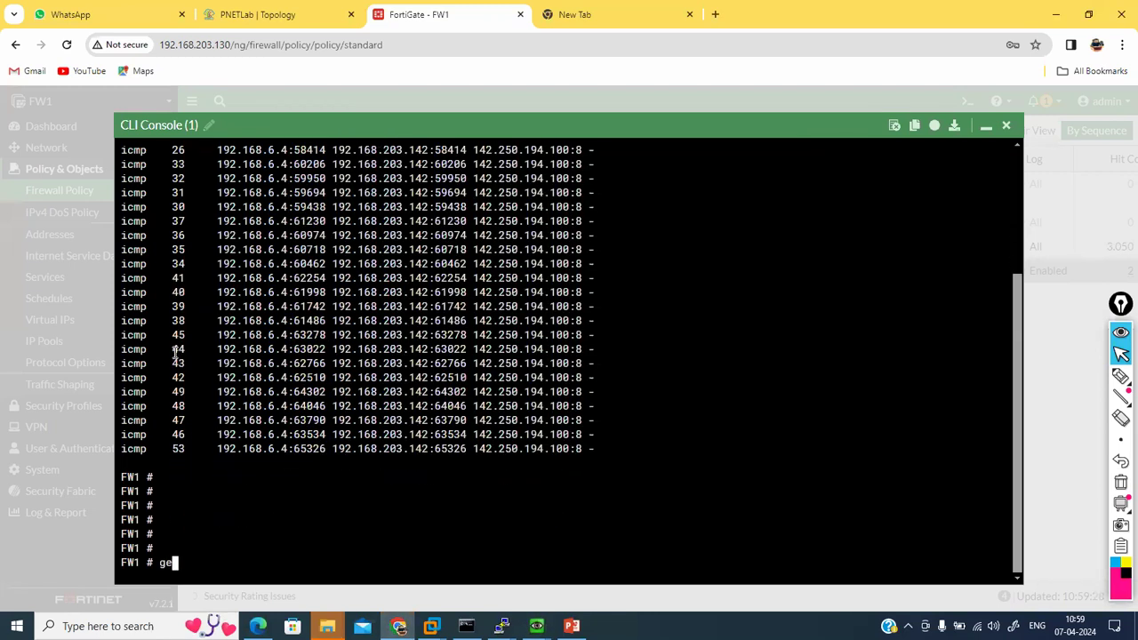
type("t system session list")
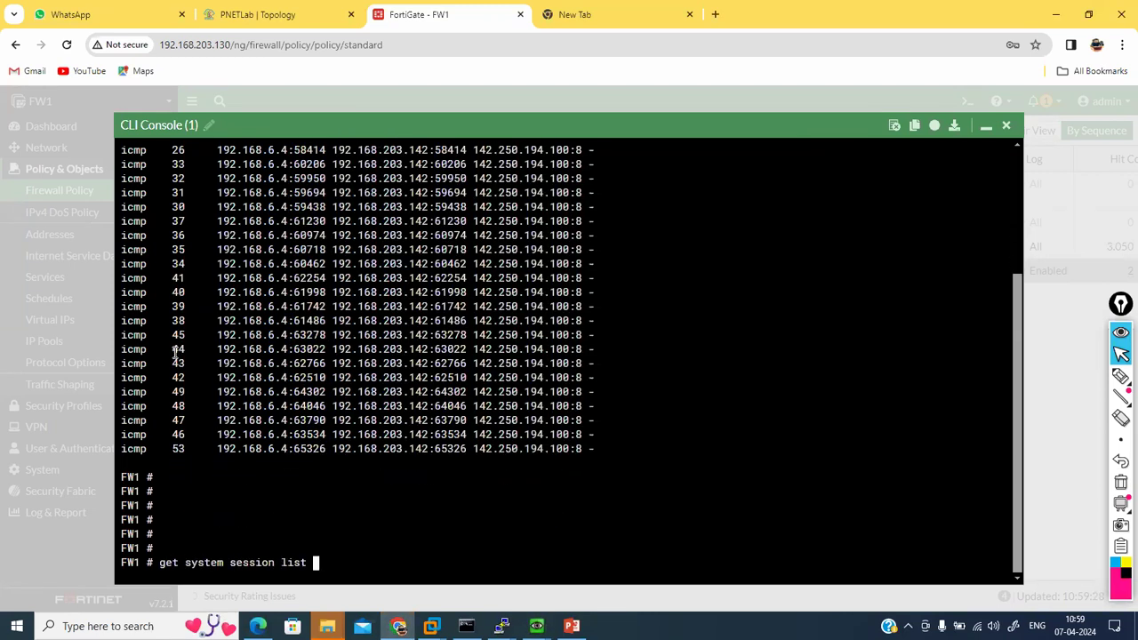
key("Return")
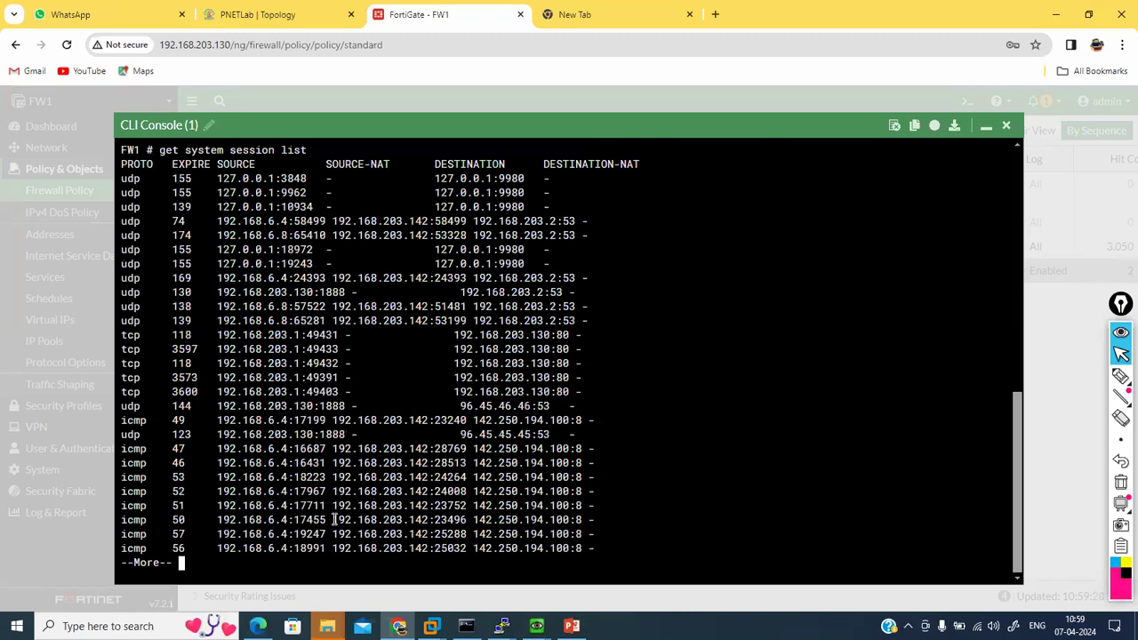
left_click_drag(220, 505, 467, 506)
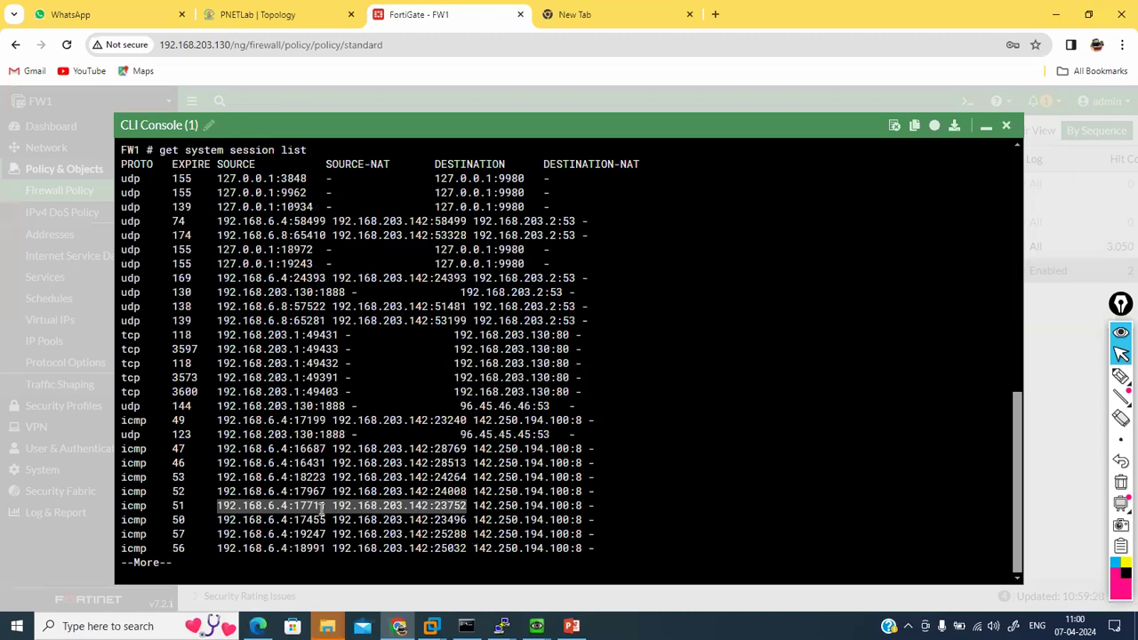
double_click(454, 509)
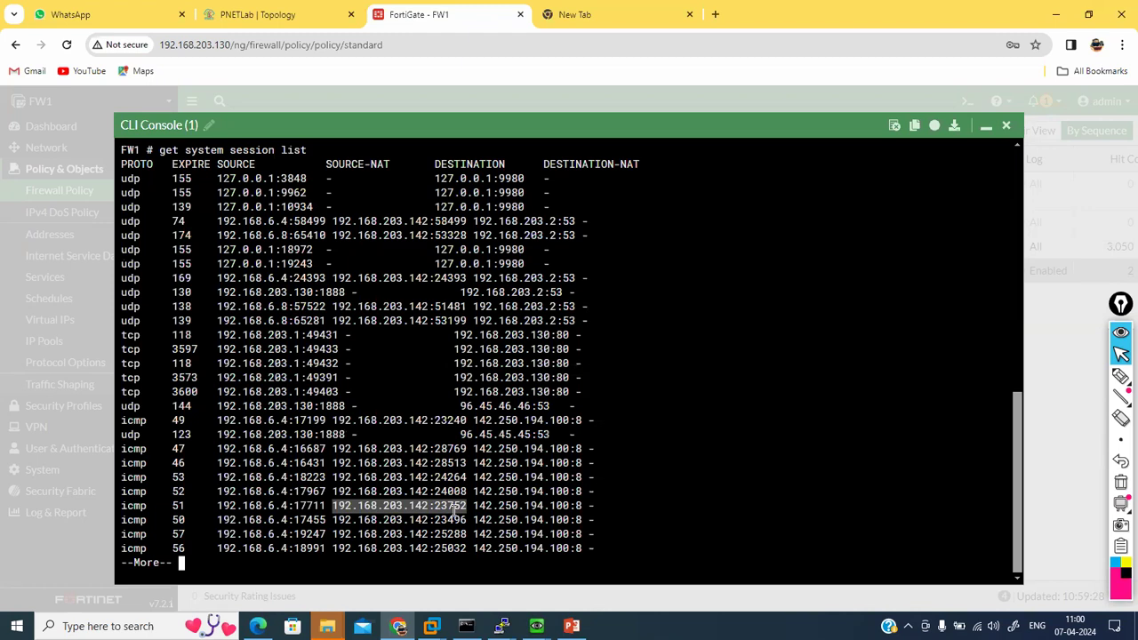
left_click(716, 474)
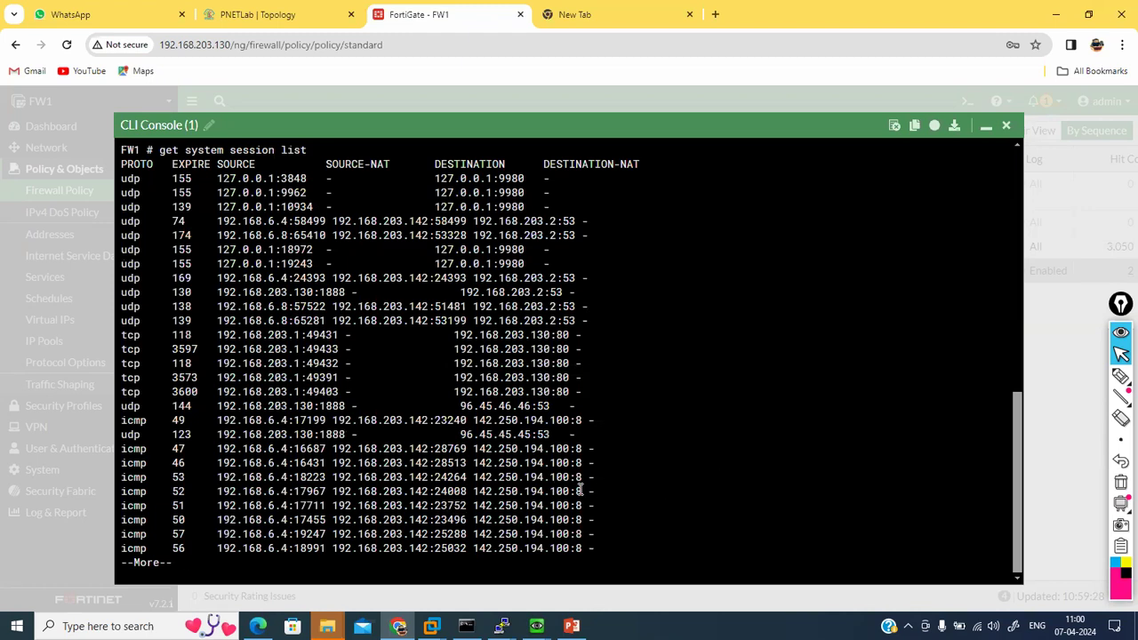
key("Return")
key("Return")
key("Return")
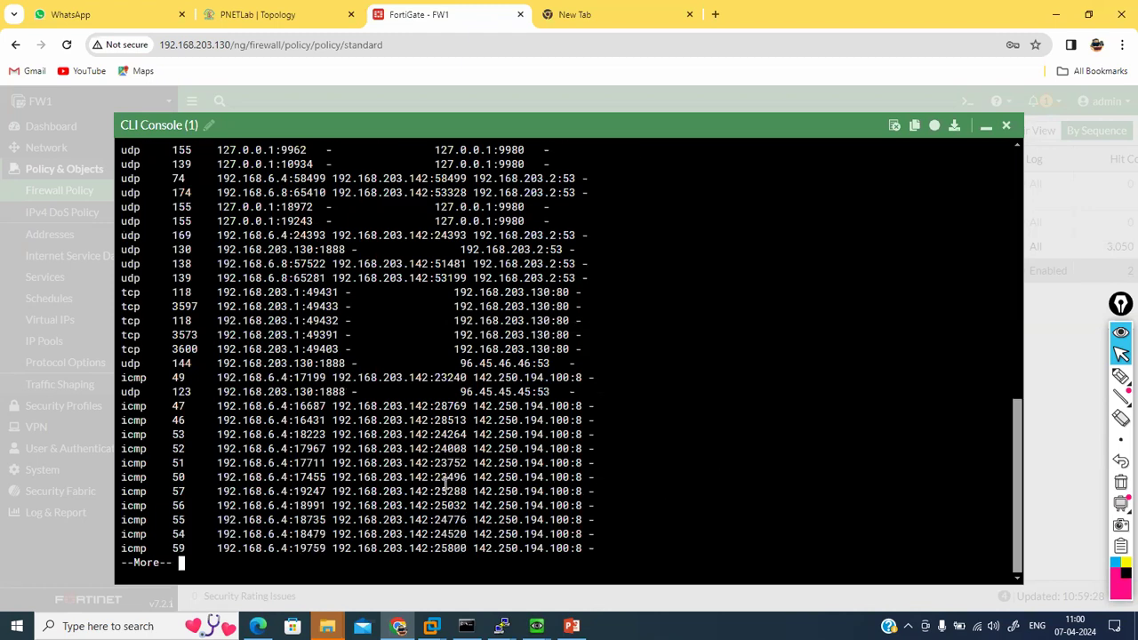
key("Return")
key("Return")
key("Return")
key("Return")
key("Return")
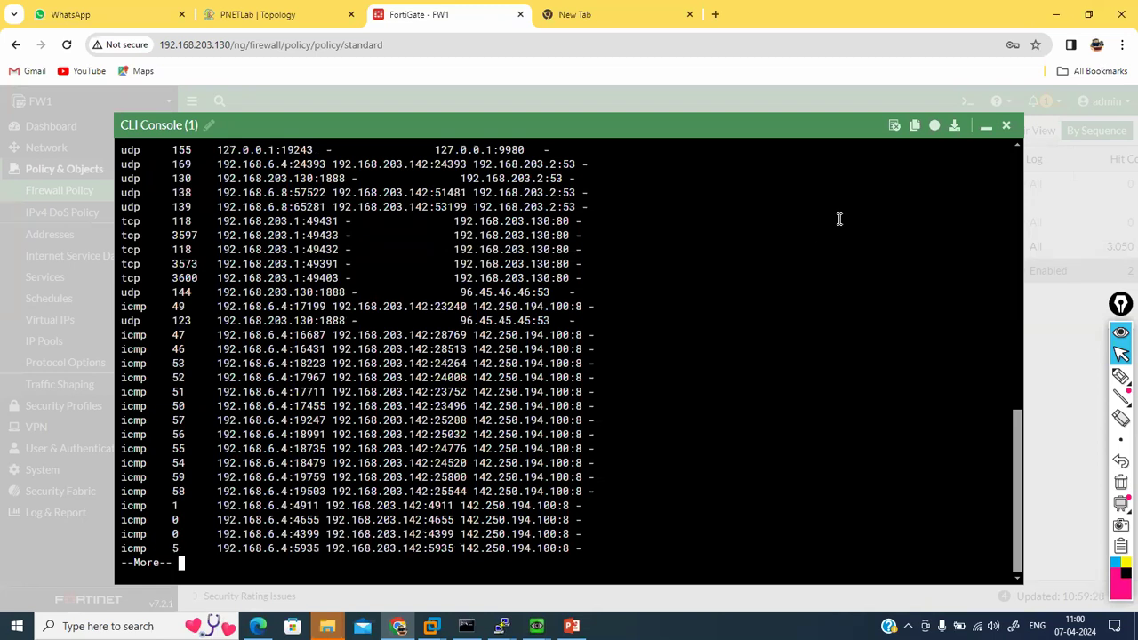
left_click(986, 125)
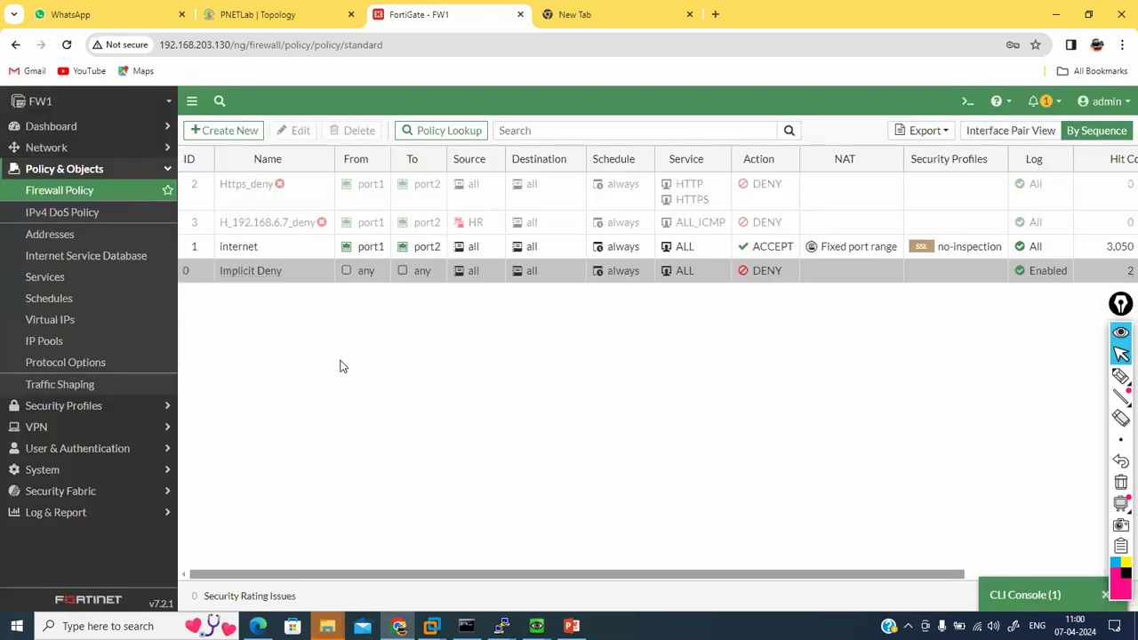
Step: Switch the 'Fixed port range' pool to Port Block Allocation, block size 64, 1 block per user
left_click(56, 341)
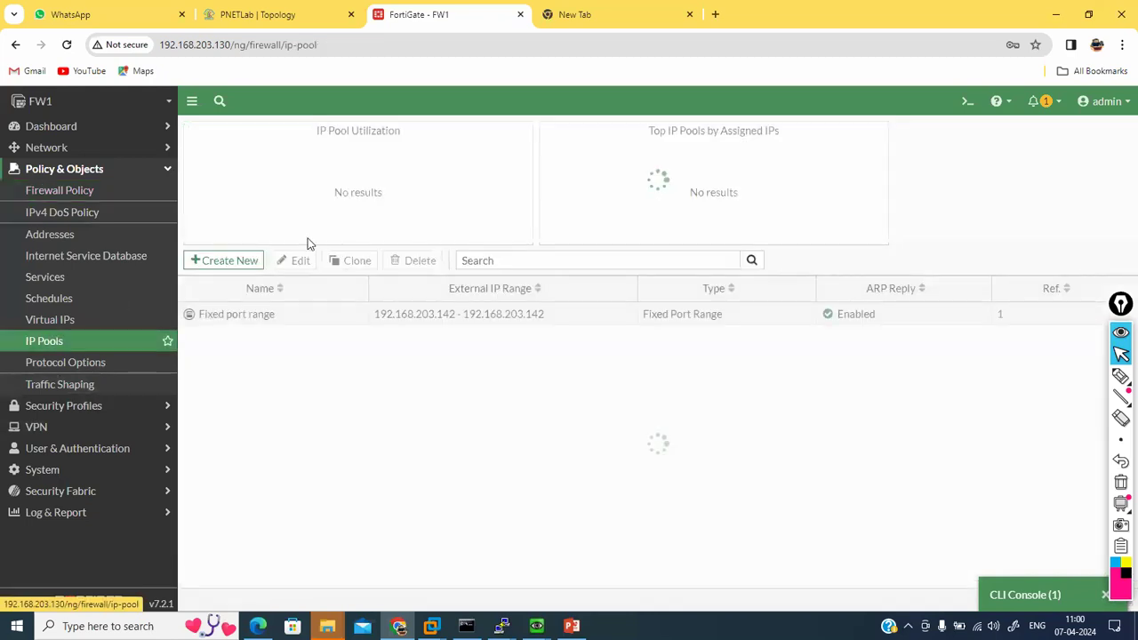
double_click(312, 317)
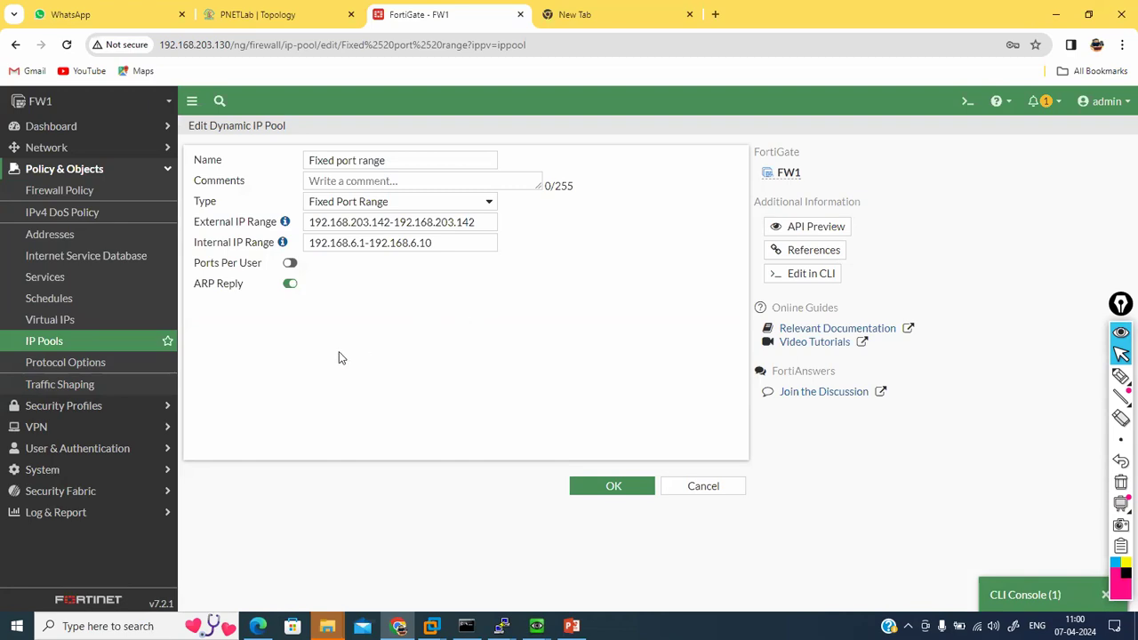
left_click(444, 201)
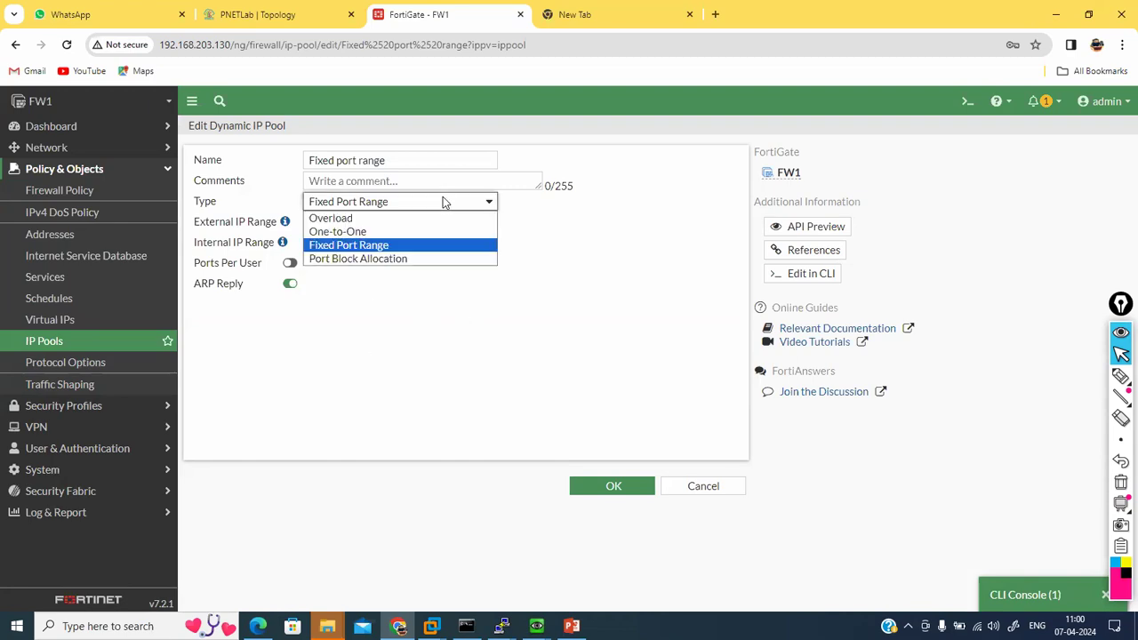
left_click(382, 260)
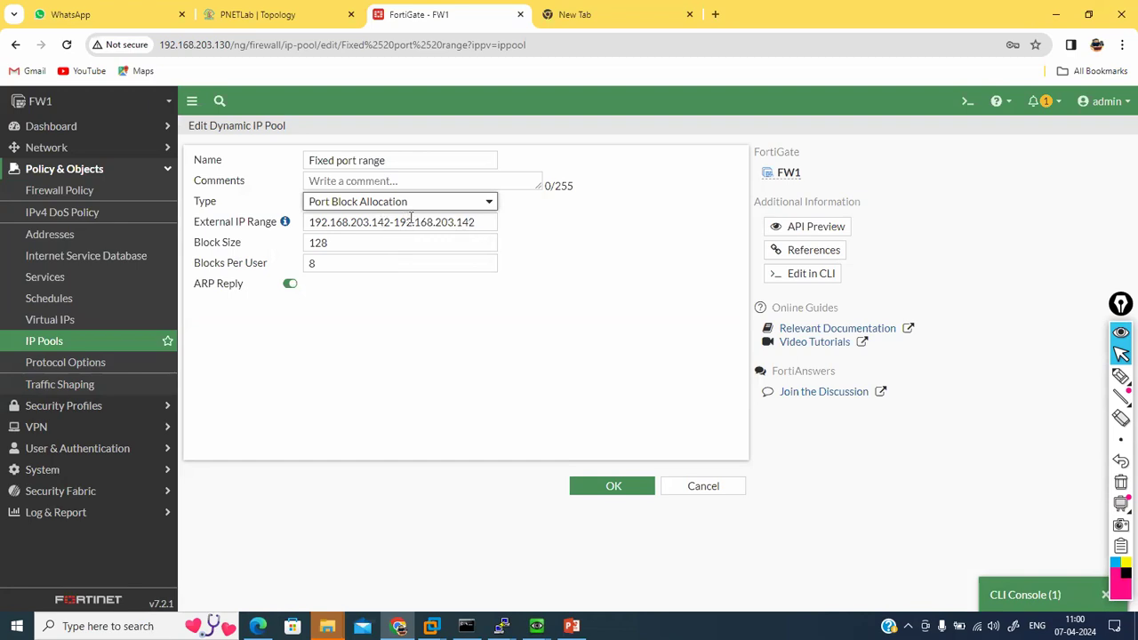
left_click(311, 263)
type("1")
left_click_drag(336, 243, 305, 240)
type("64")
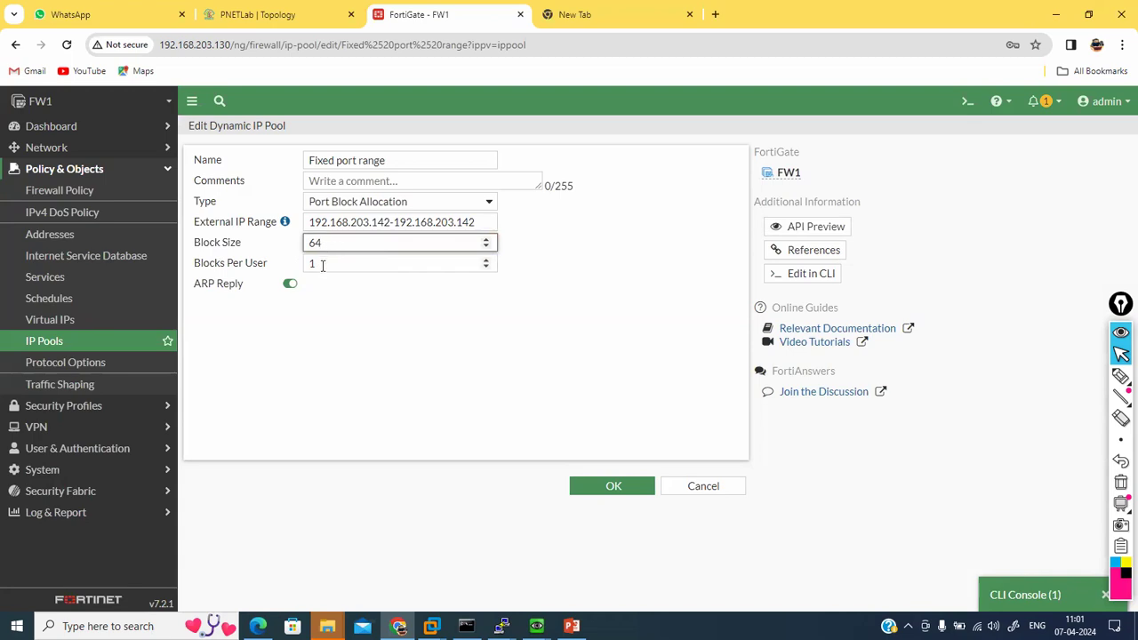
left_click(95, 240)
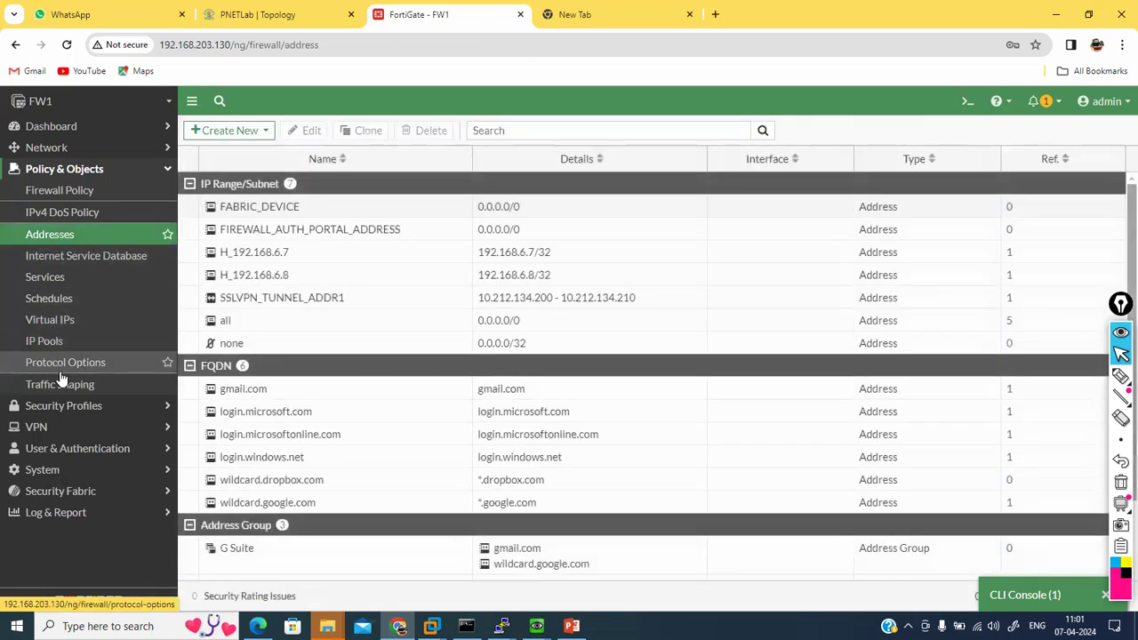
Step: Change the Fixed port range pool's type to Overload and save it
left_click(85, 340)
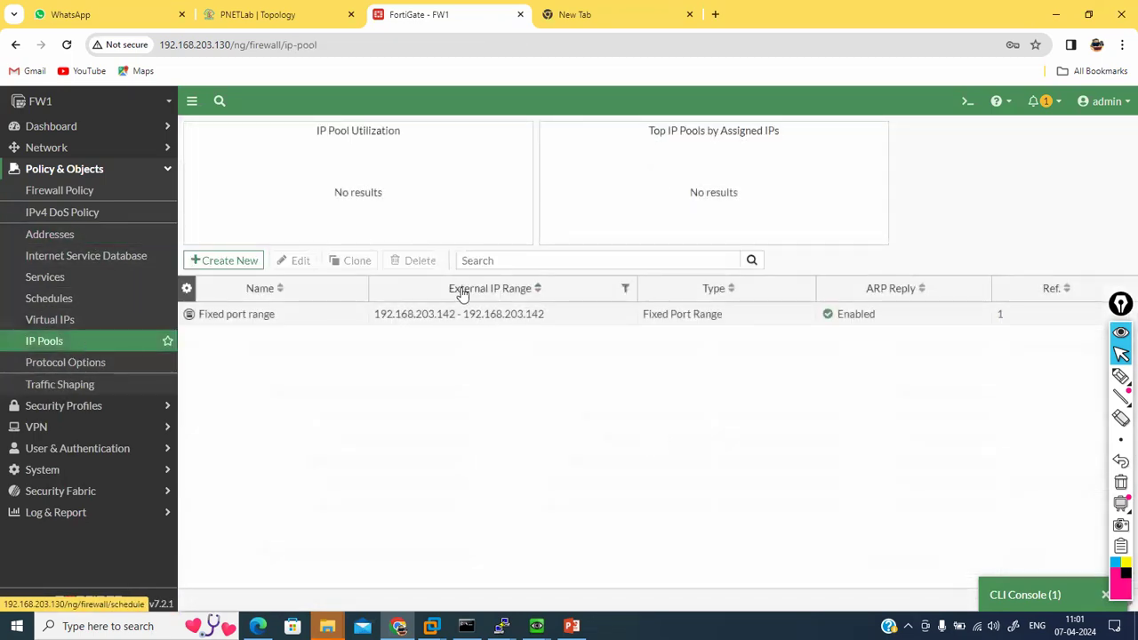
double_click(492, 317)
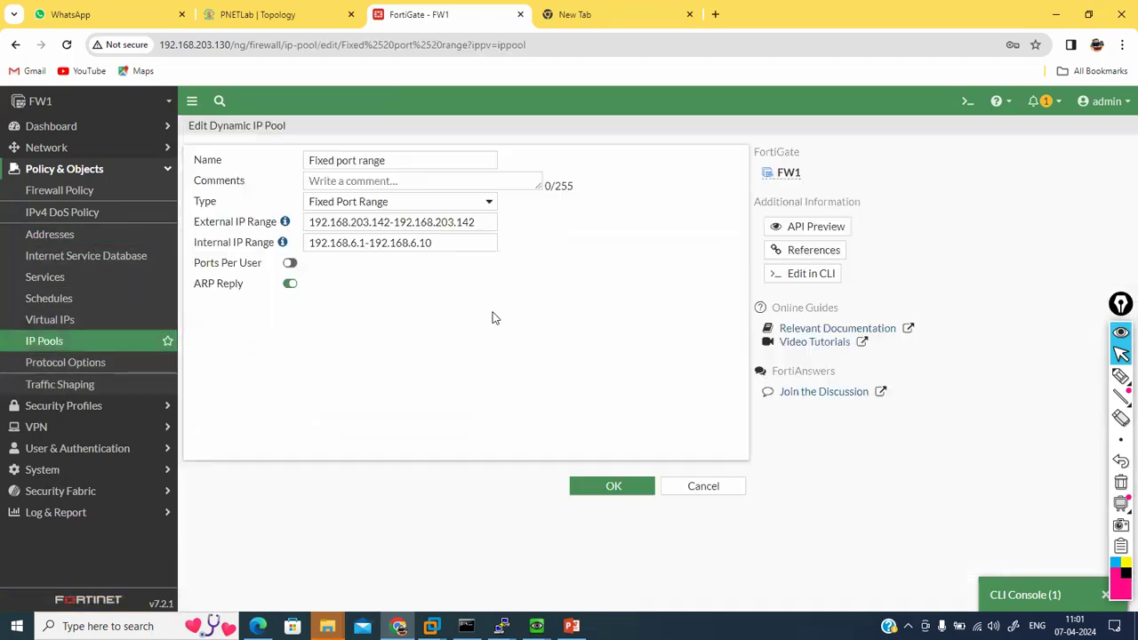
left_click(443, 201)
left_click(405, 218)
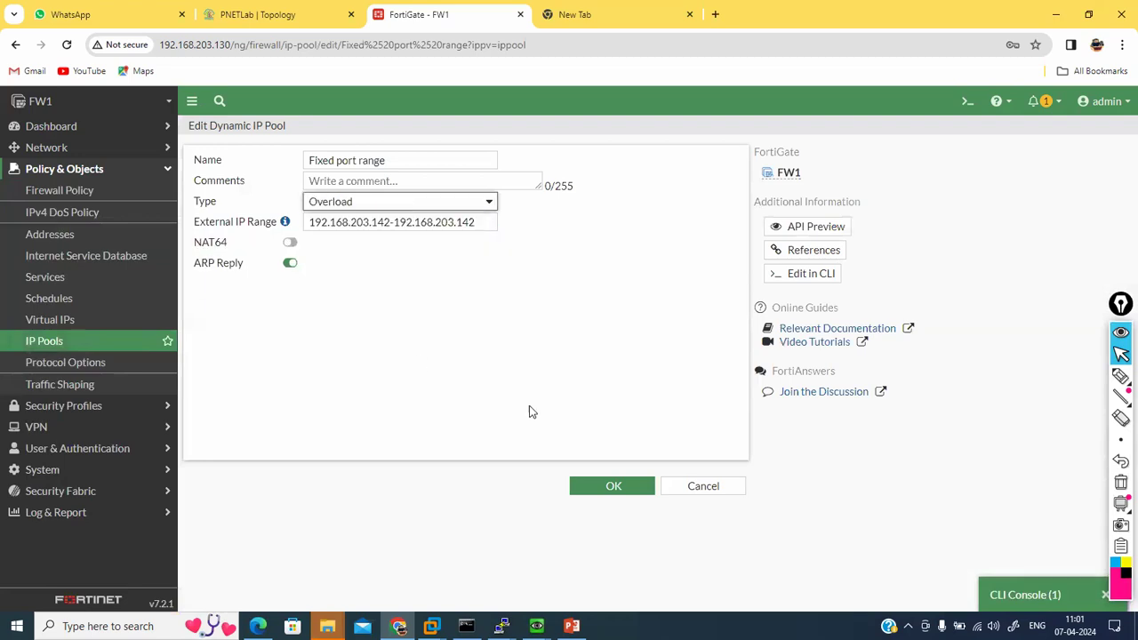
left_click(610, 486)
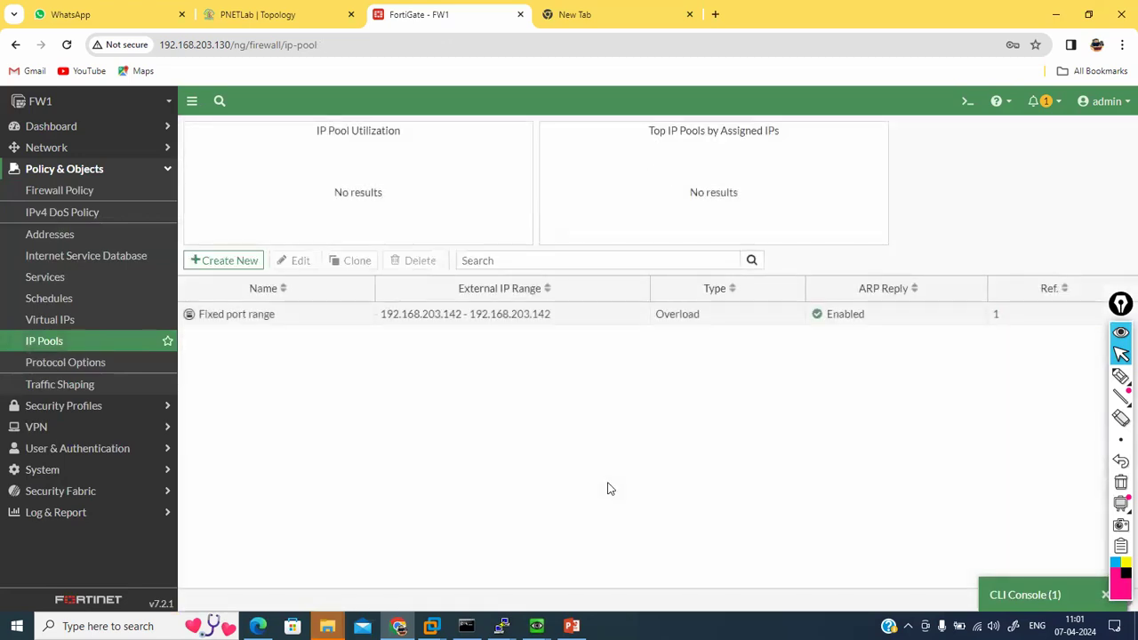
Step: Widen the pool's external IP range end to 192.168.203.145 and save
double_click(505, 309)
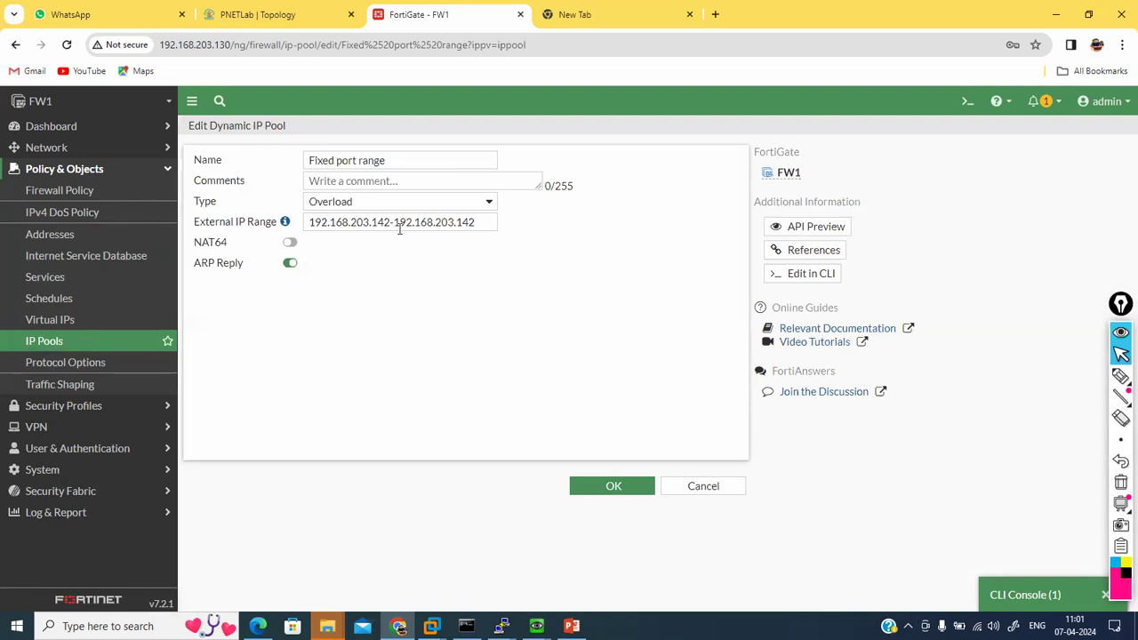
left_click_drag(395, 223, 619, 216)
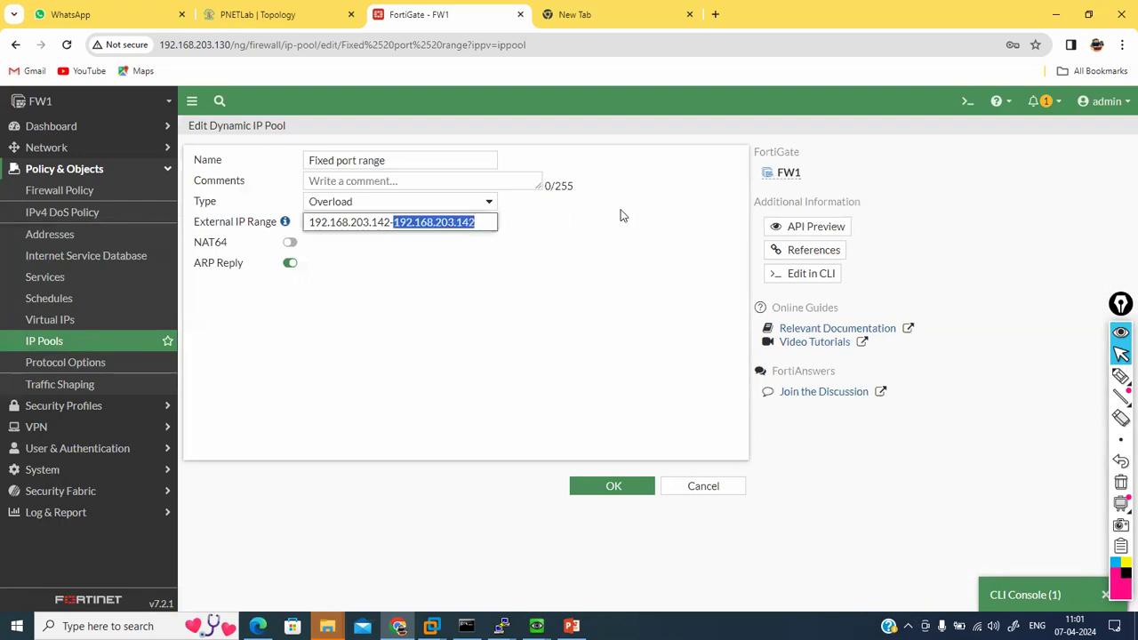
left_click(478, 224)
key("BackSpace")
type("5")
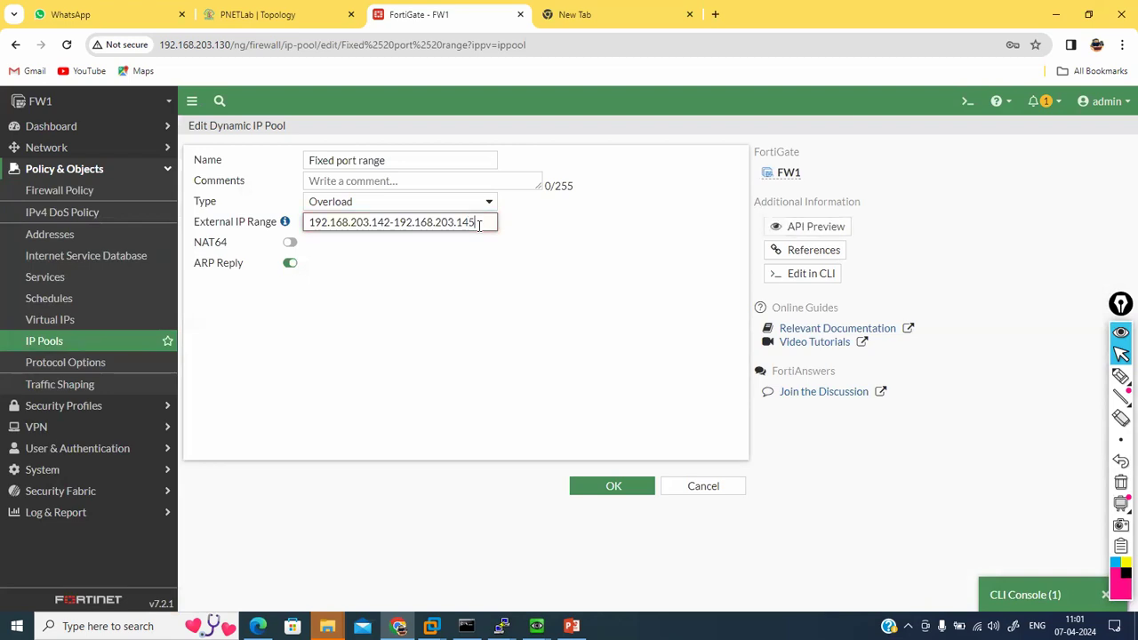
left_click(627, 487)
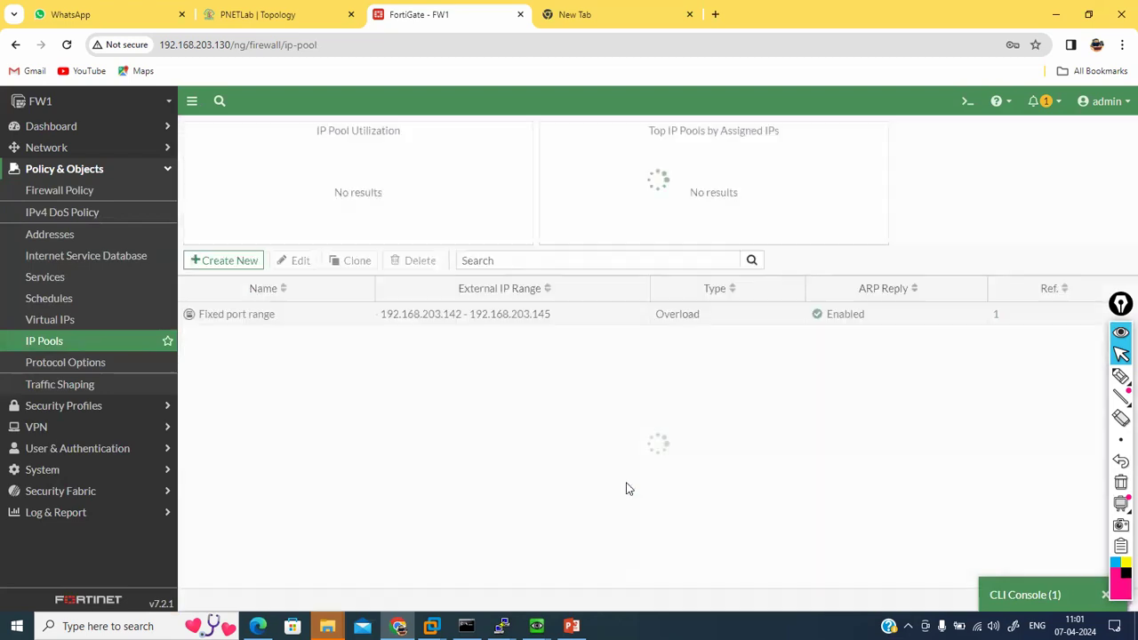
Step: Clear all firewall sessions with 'diagnose sys session clear' in the CLI console
left_click(1024, 594)
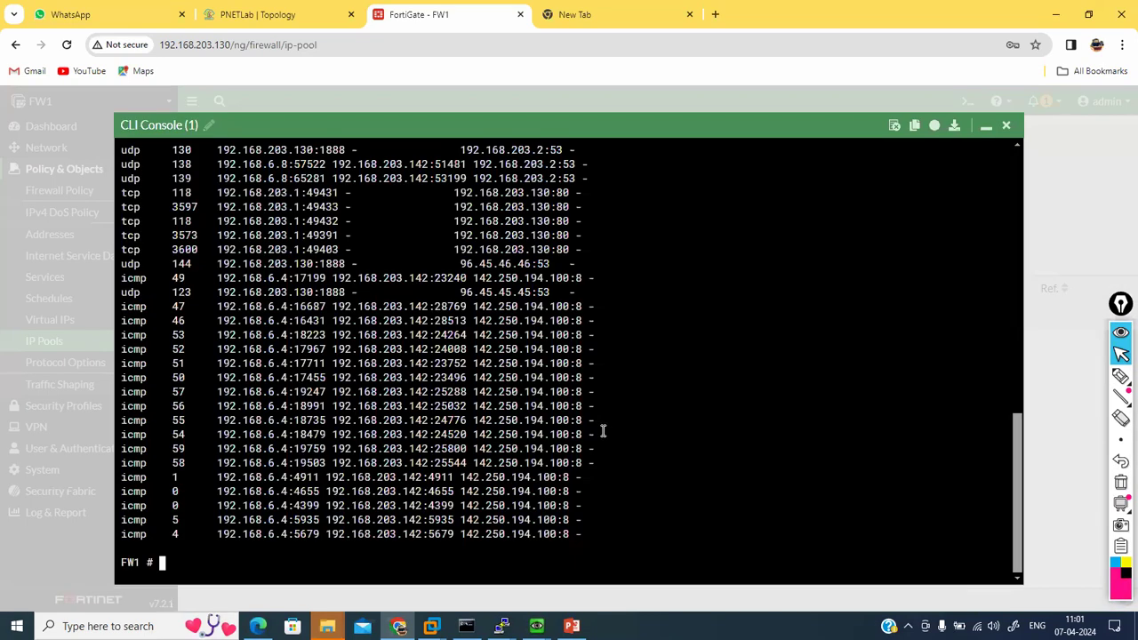
type("diagnose sys session clear")
key("Return")
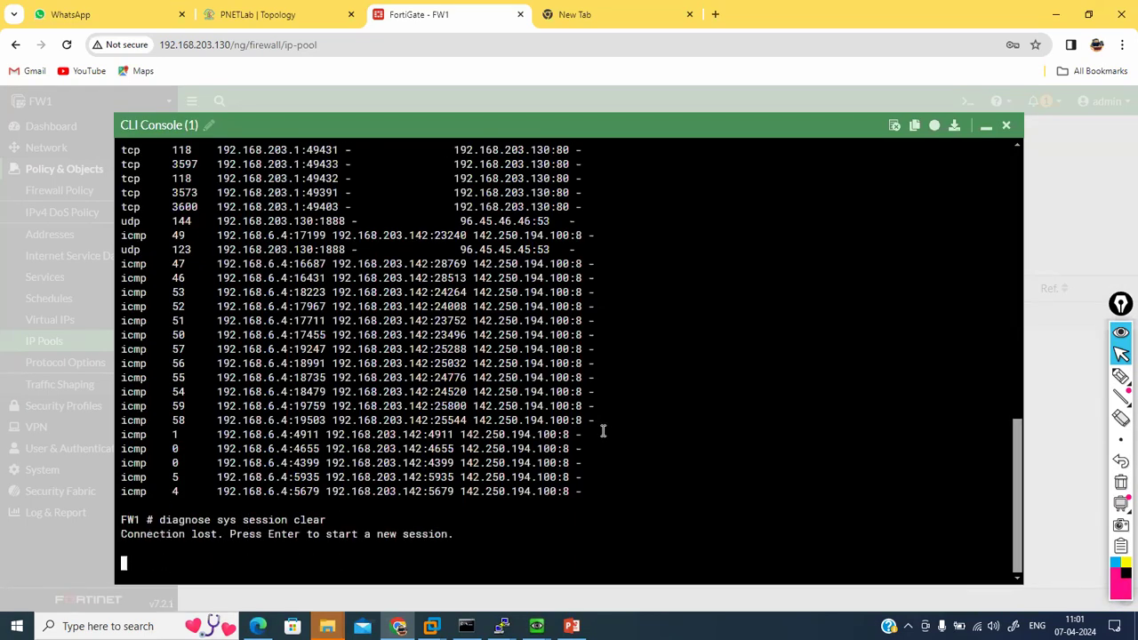
key("Return")
key("Return")
key("Return")
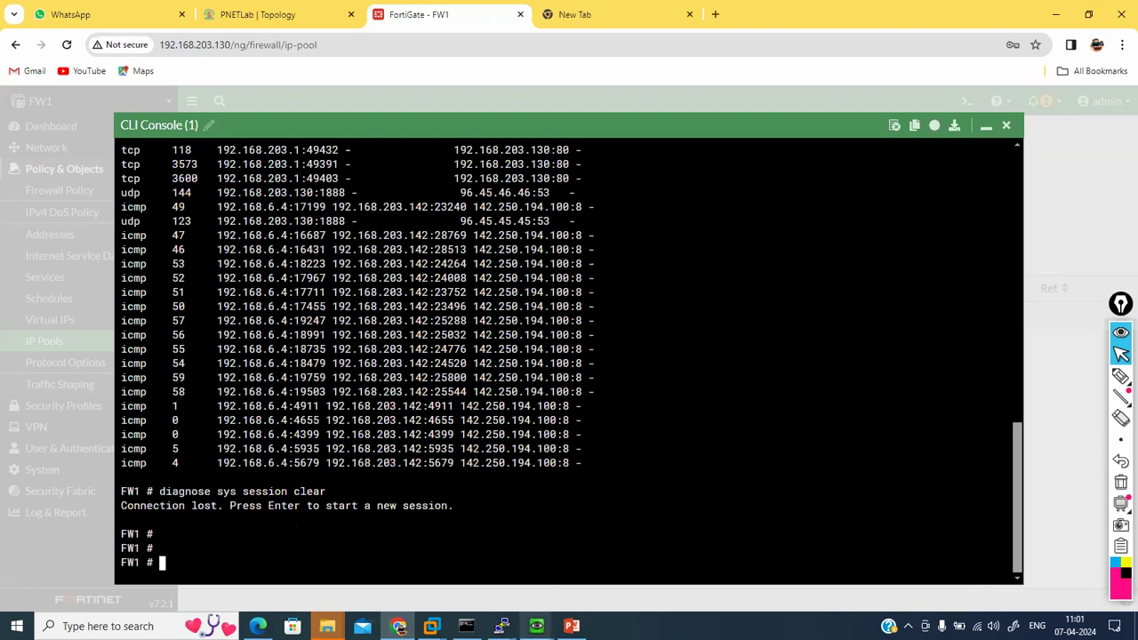
mouse_move(536, 625)
left_click(500, 563)
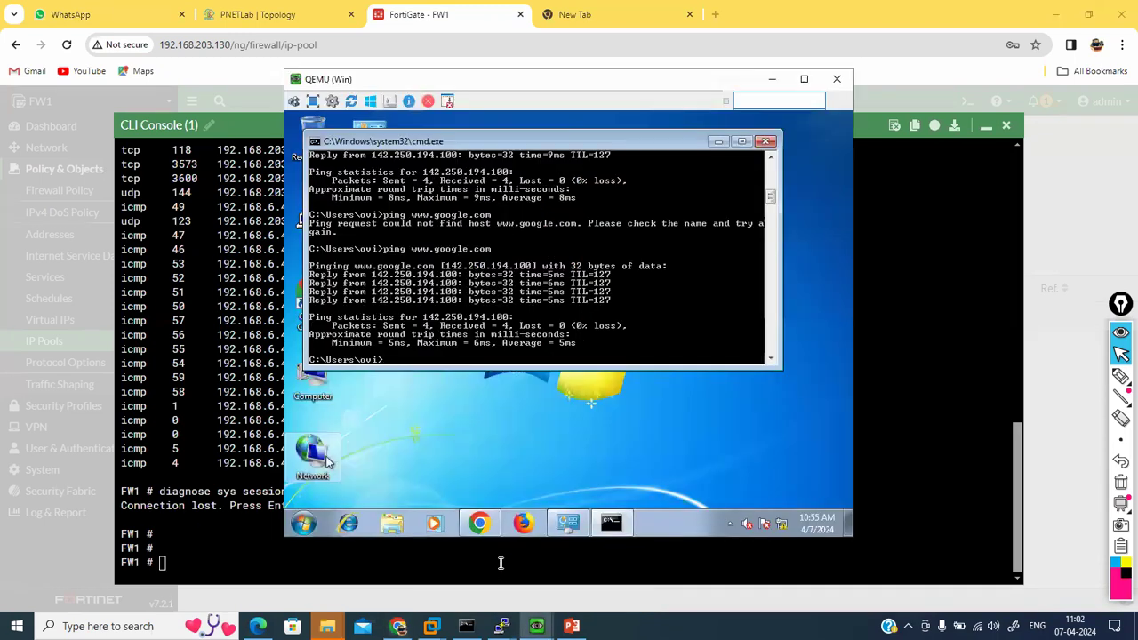
key("Up")
key("Return")
mouse_move(500, 626)
left_click(560, 600)
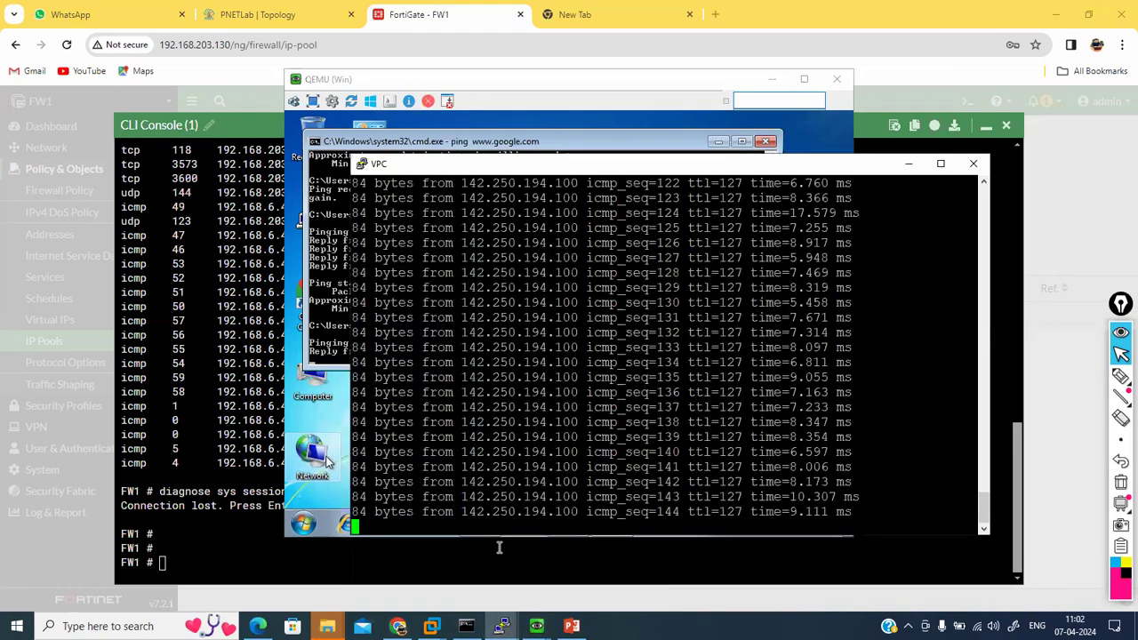
Step: List the new firewall sessions with 'get system session list', then hide the console
left_click(186, 455)
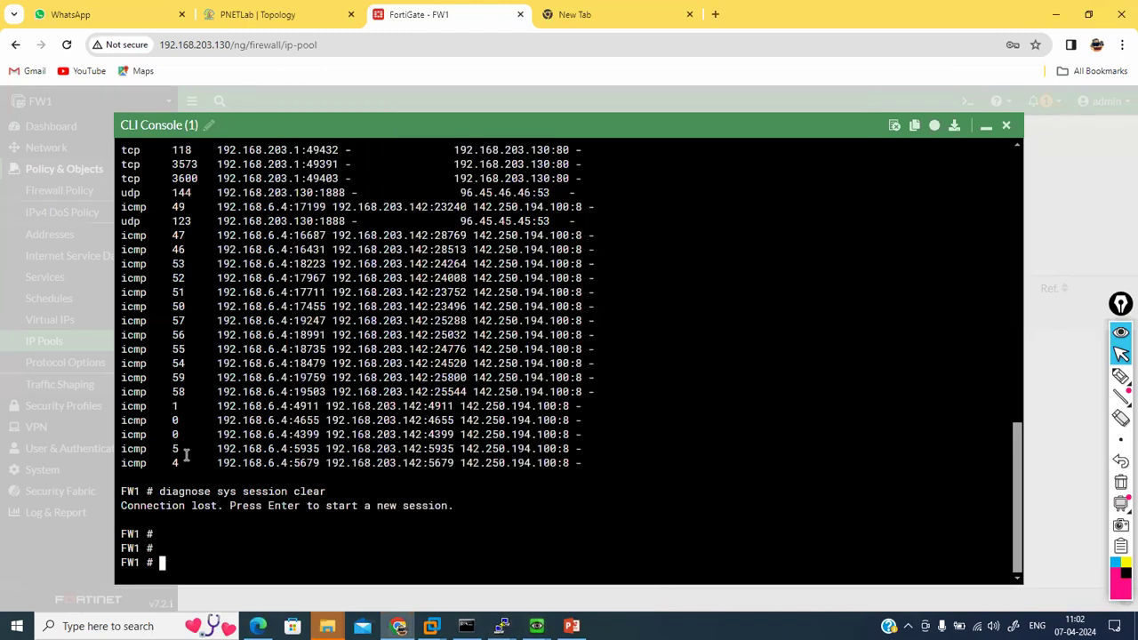
type("get system session list")
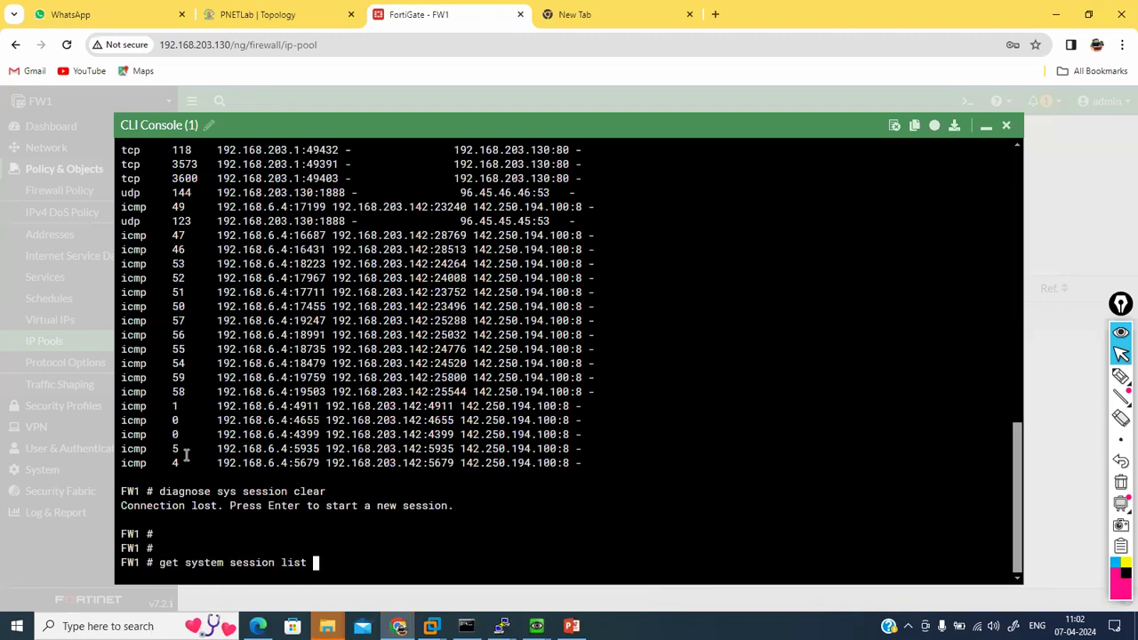
key("Return")
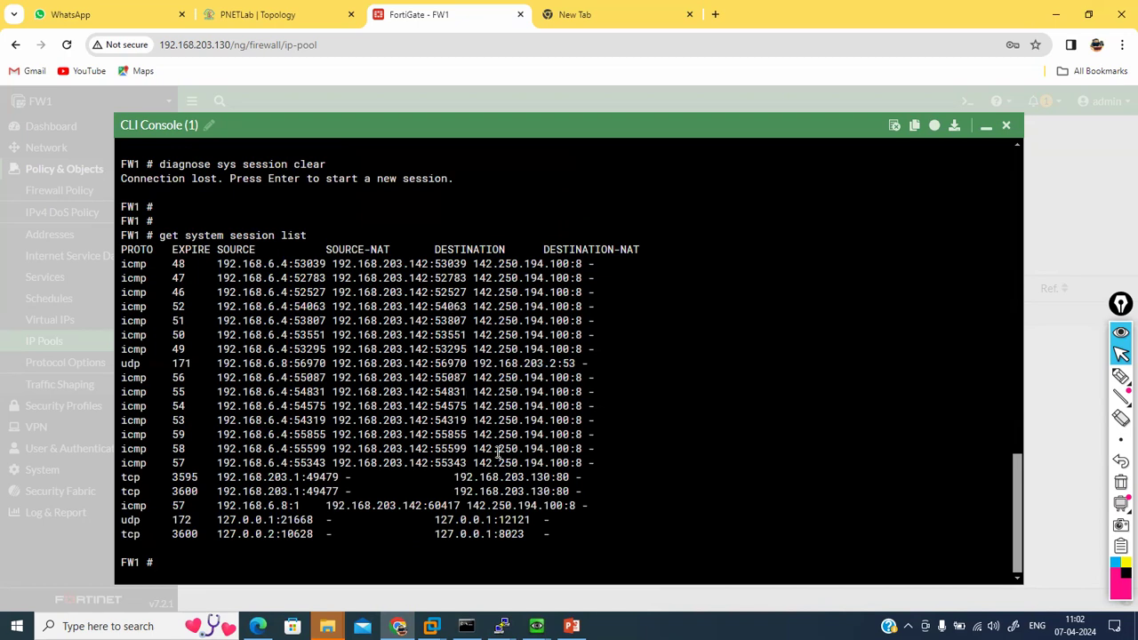
left_click(987, 125)
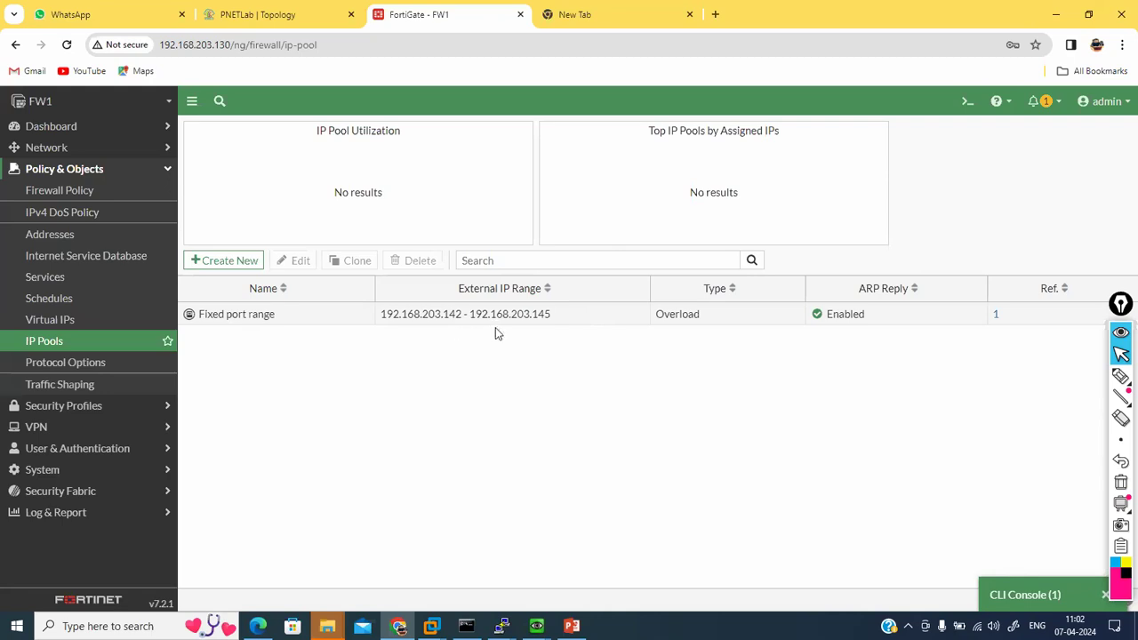
Step: Review the Overload pool's external IP range, then return to the Firewall Policy list
double_click(538, 320)
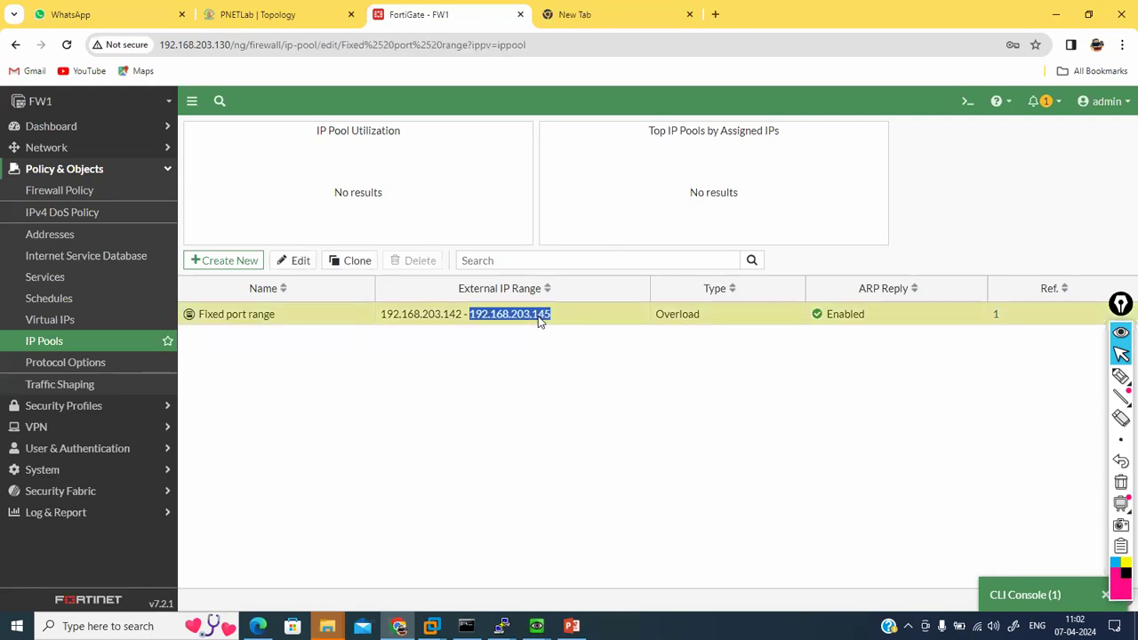
left_click(479, 222)
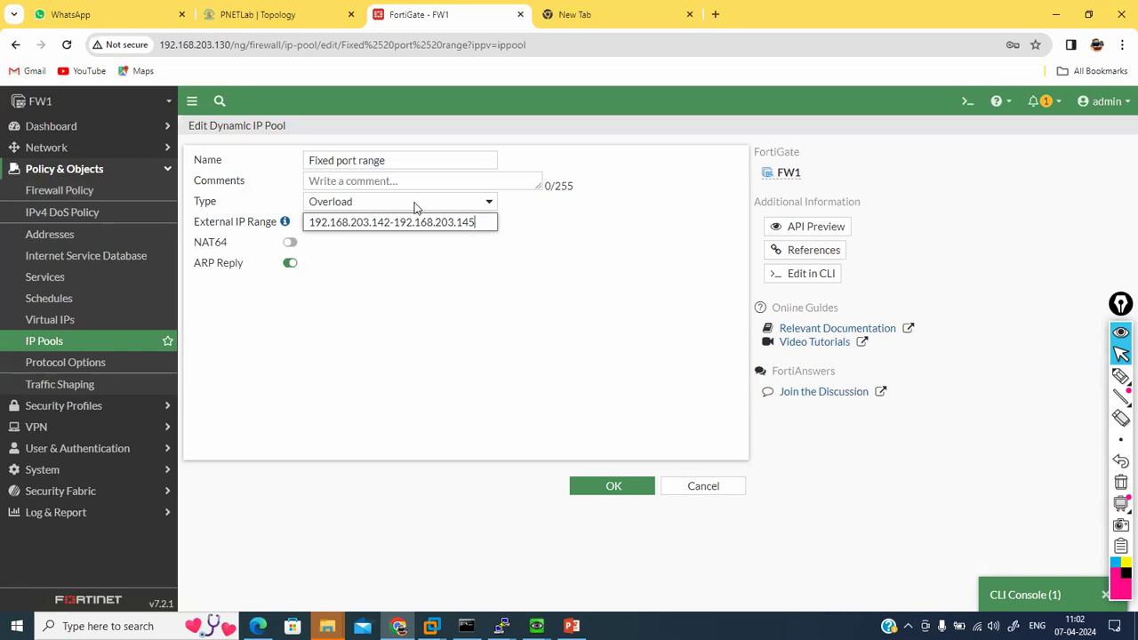
left_click(88, 192)
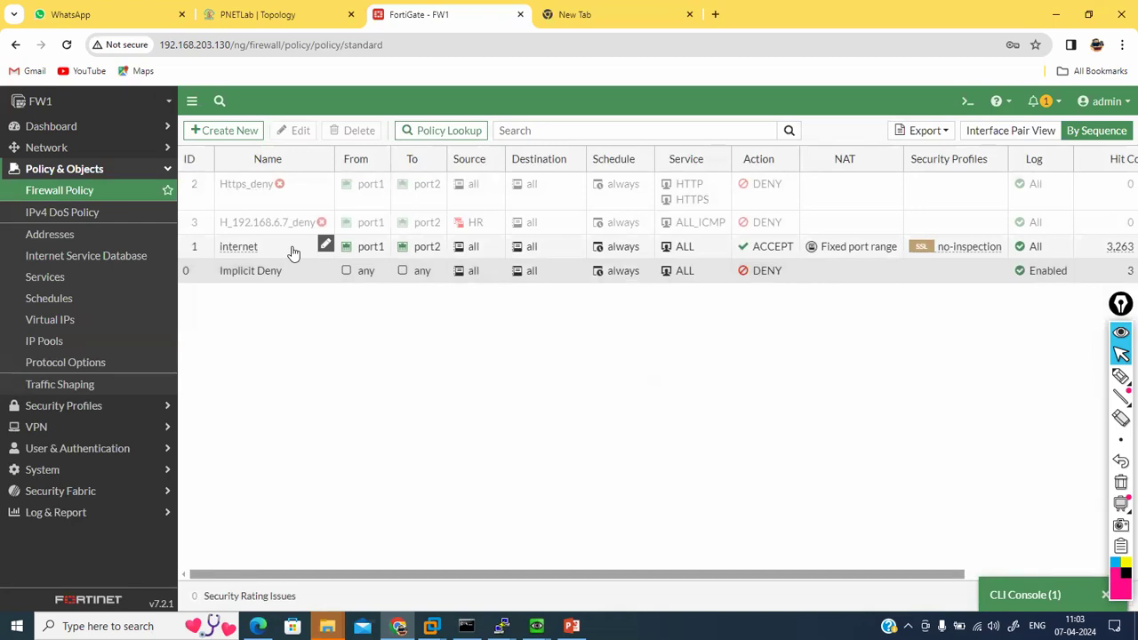
Step: Switch the internet policy's NAT to Use Outgoing Interface Address and save it
double_click(290, 249)
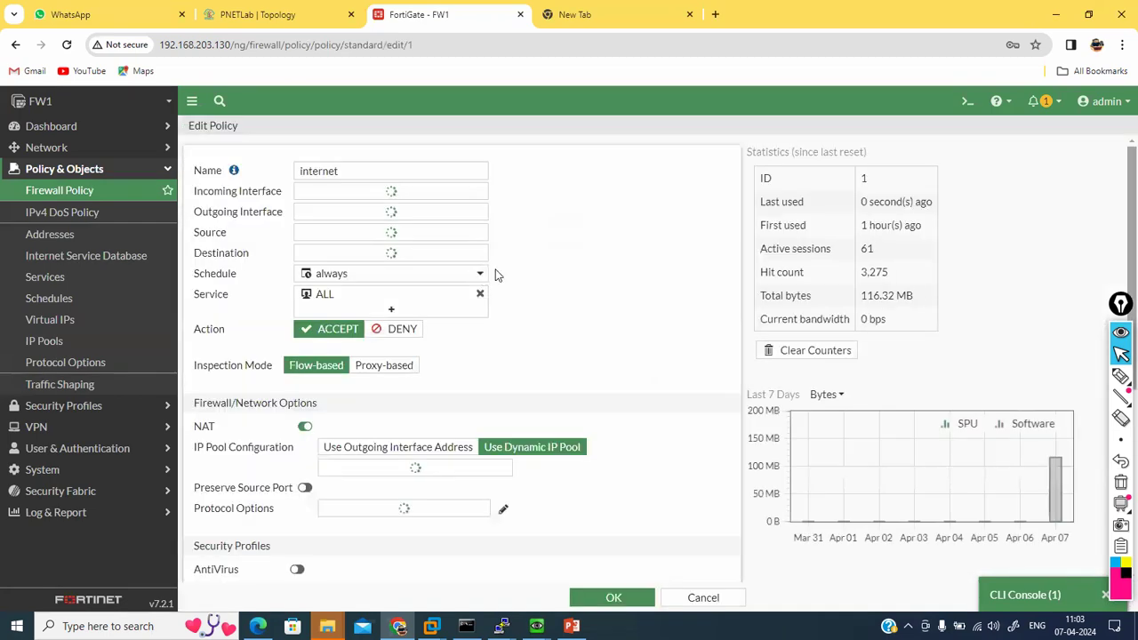
scroll(564, 335, "down", 2)
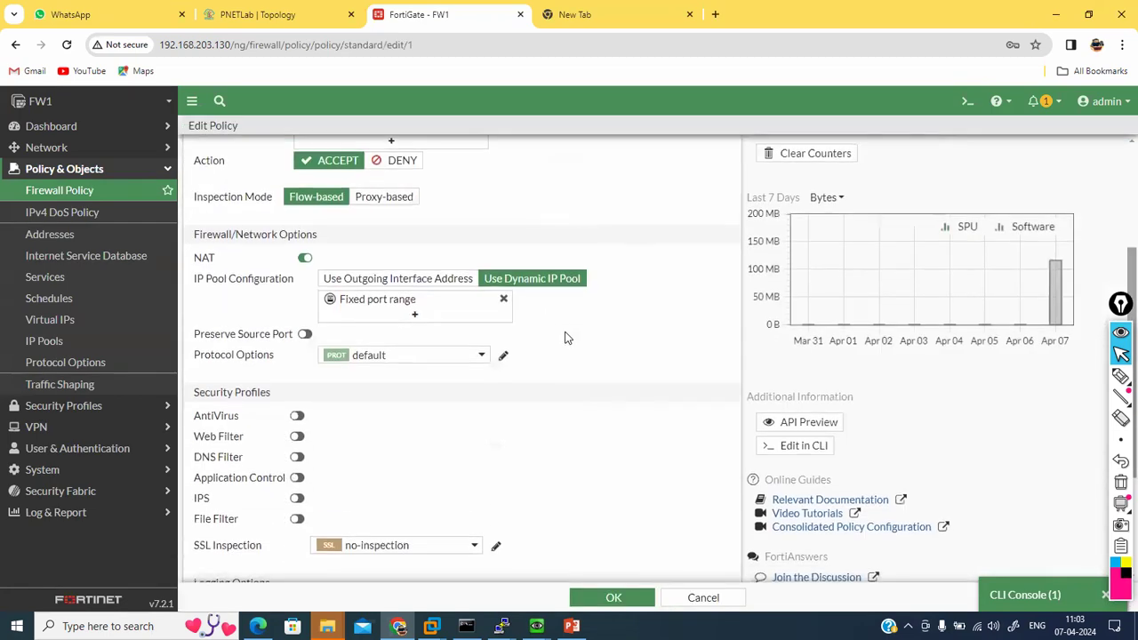
scroll(563, 335, "up", 2)
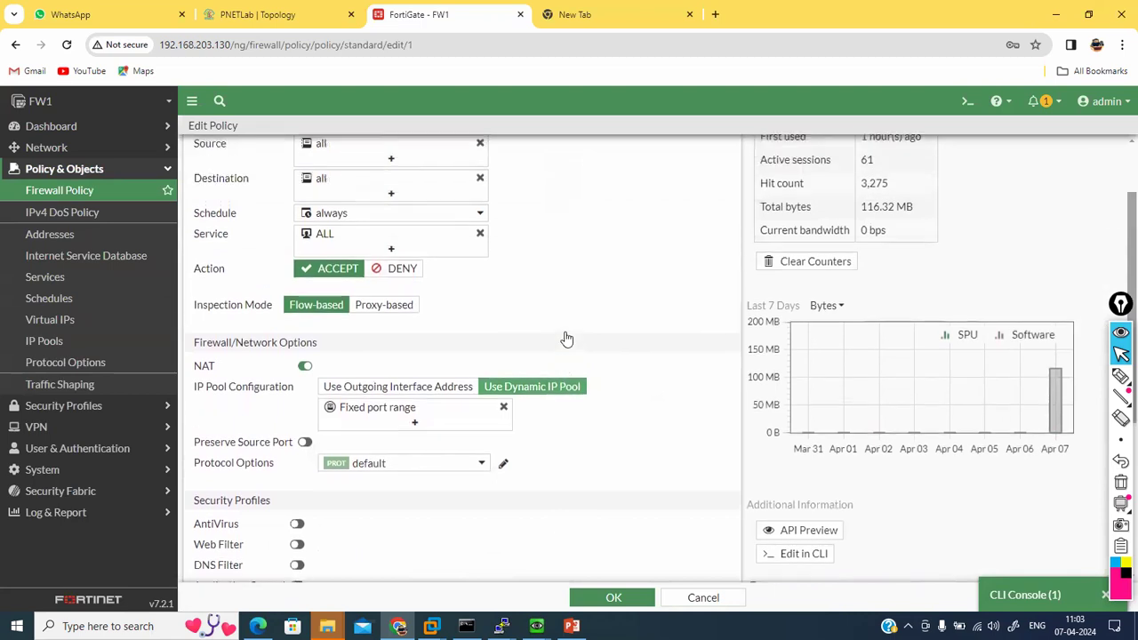
double_click(452, 399)
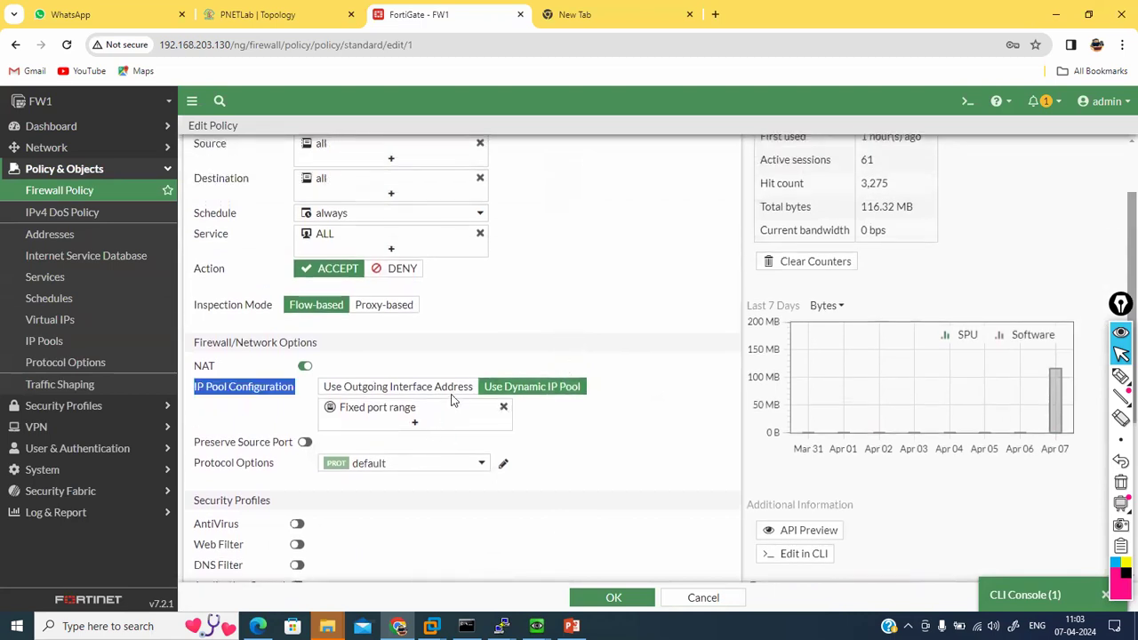
left_click(611, 598)
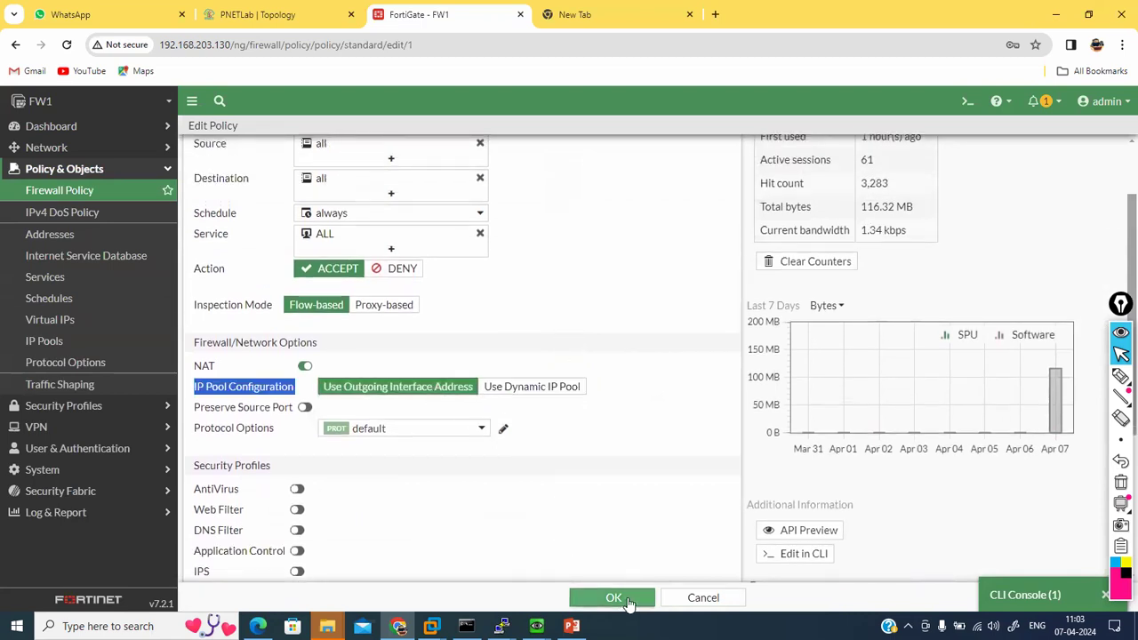
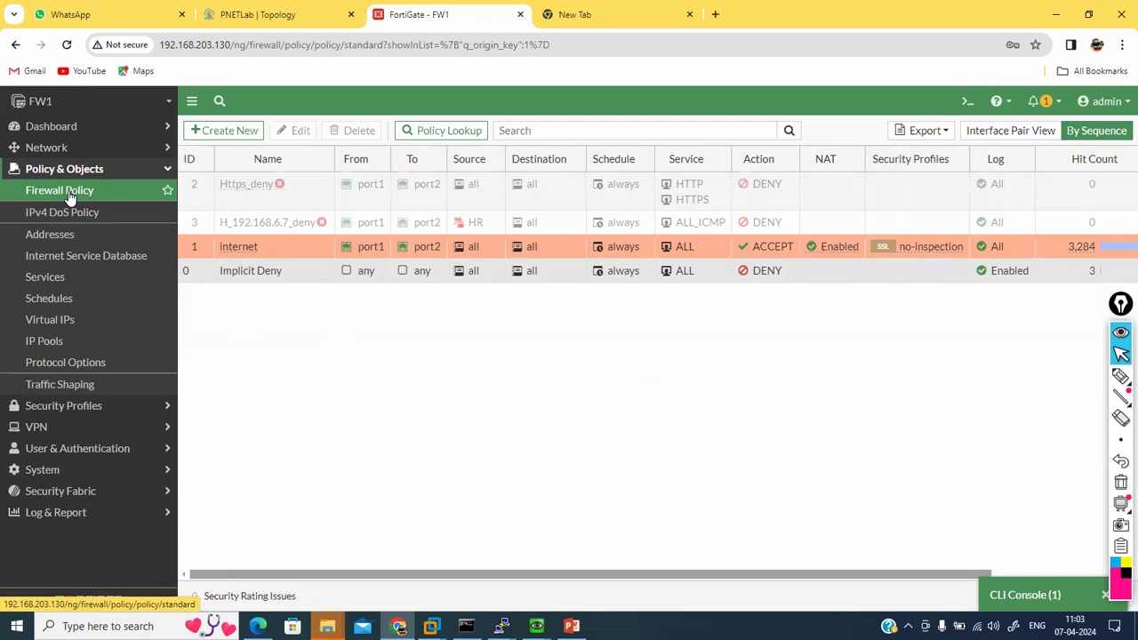
Step: Recheck the firewall policies and the empty Virtual IPs list, then go to the PNETLab topology
left_click(71, 198)
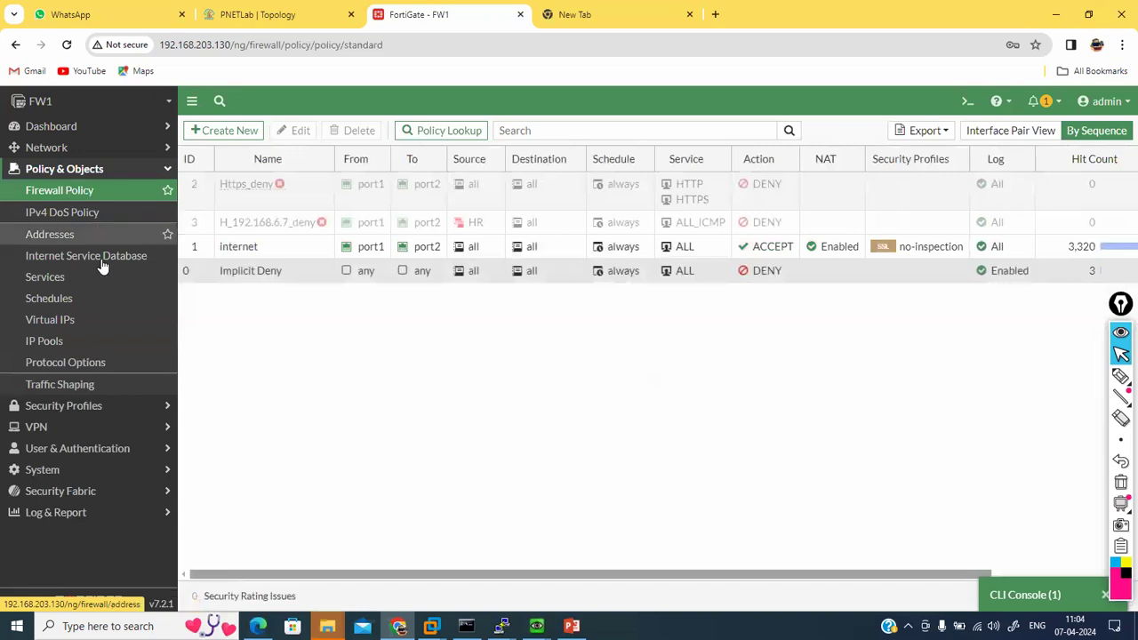
left_click(59, 322)
left_click(276, 14)
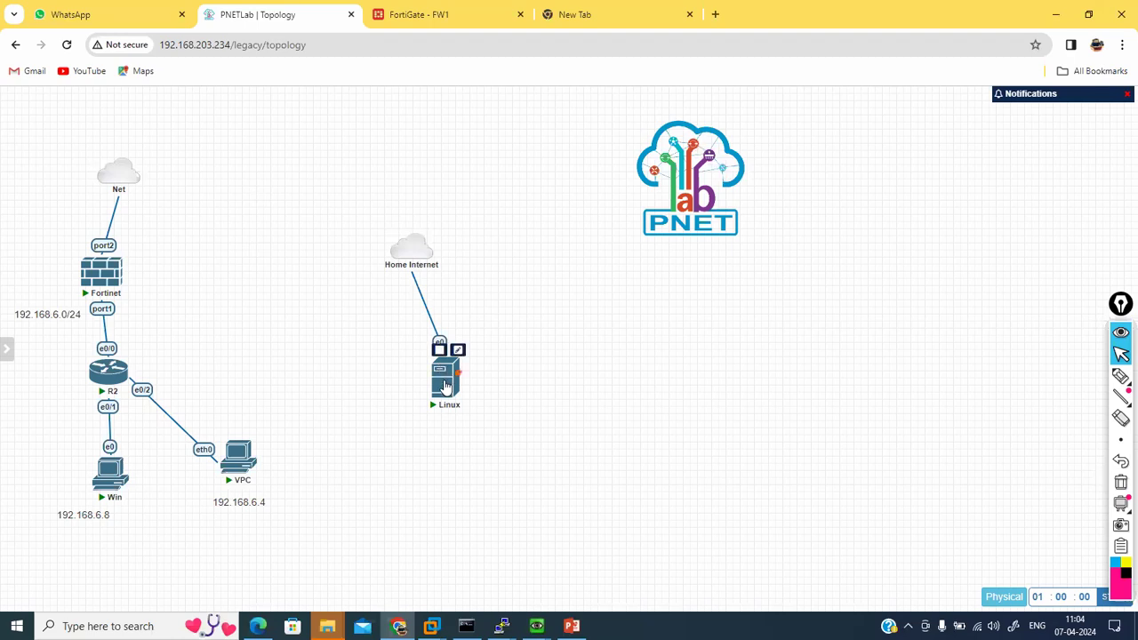
Step: Open a terminal on the Linux VM and run ifconfig to confirm eth0 is 192.168.203.132
mouse_move(536, 626)
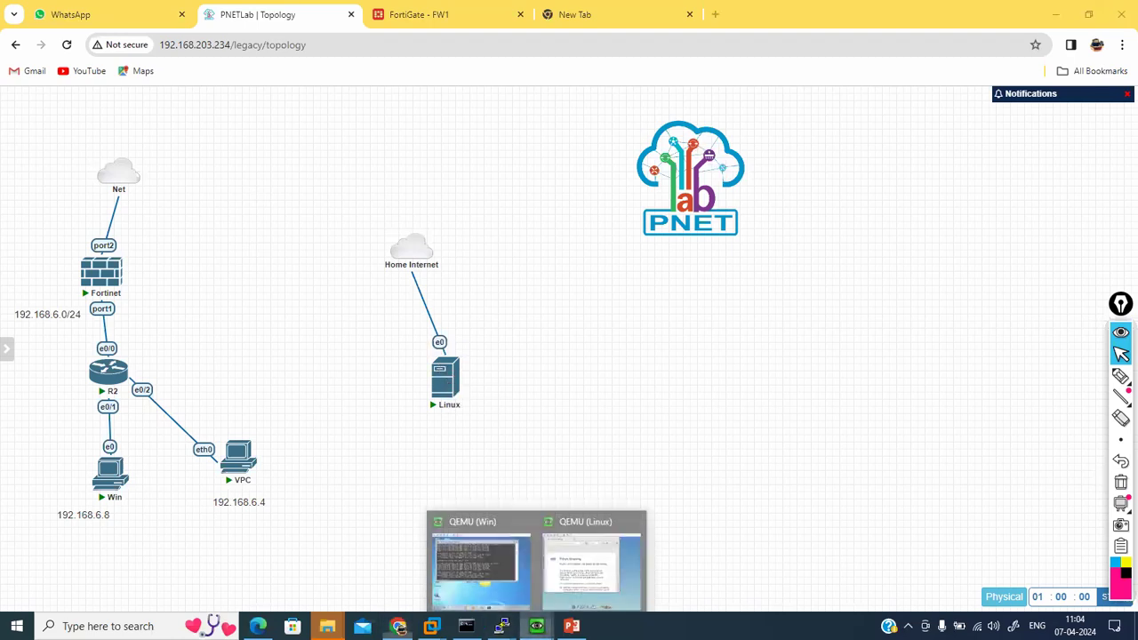
left_click(587, 566)
left_click(665, 511)
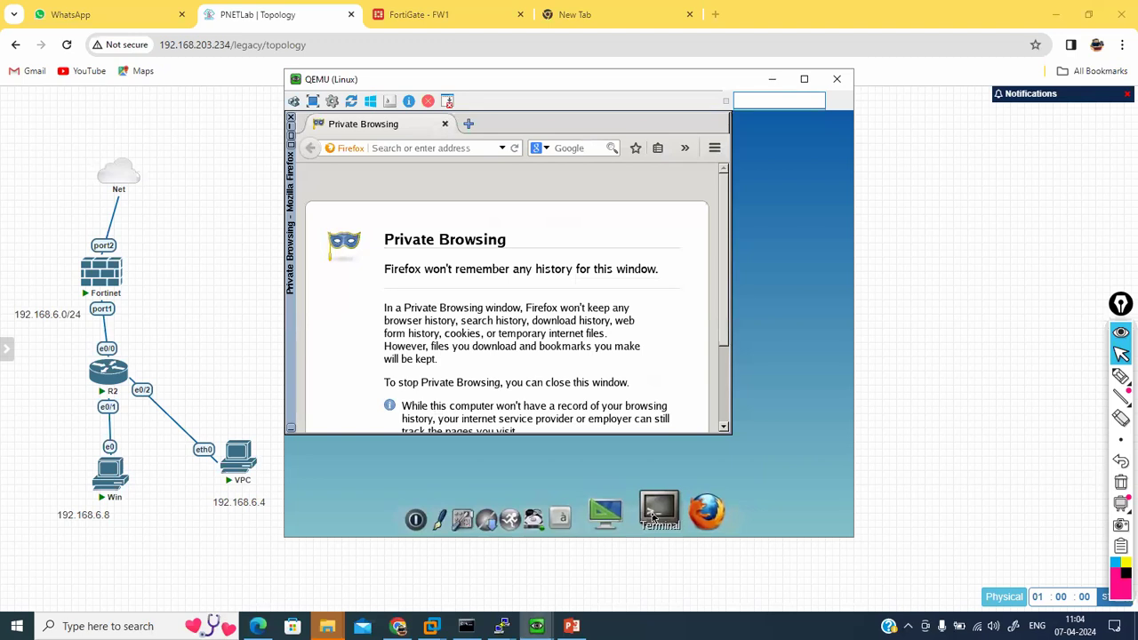
type("ifconfig")
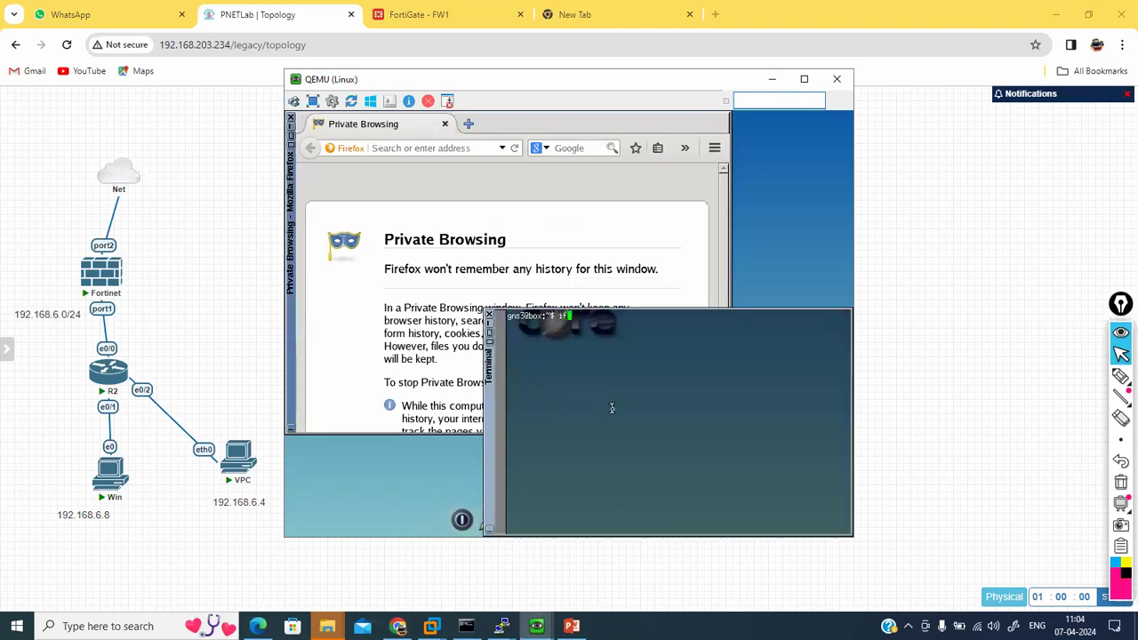
key("Return")
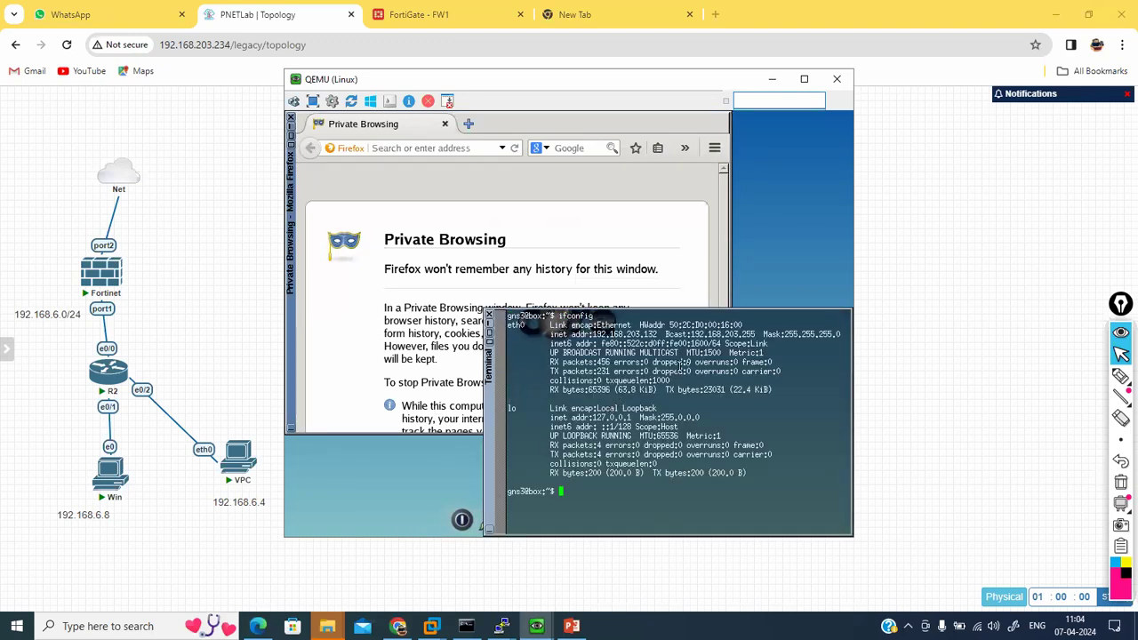
double_click(740, 335)
double_click(619, 334)
left_click(671, 476)
type("ping www.google.com")
key("Return")
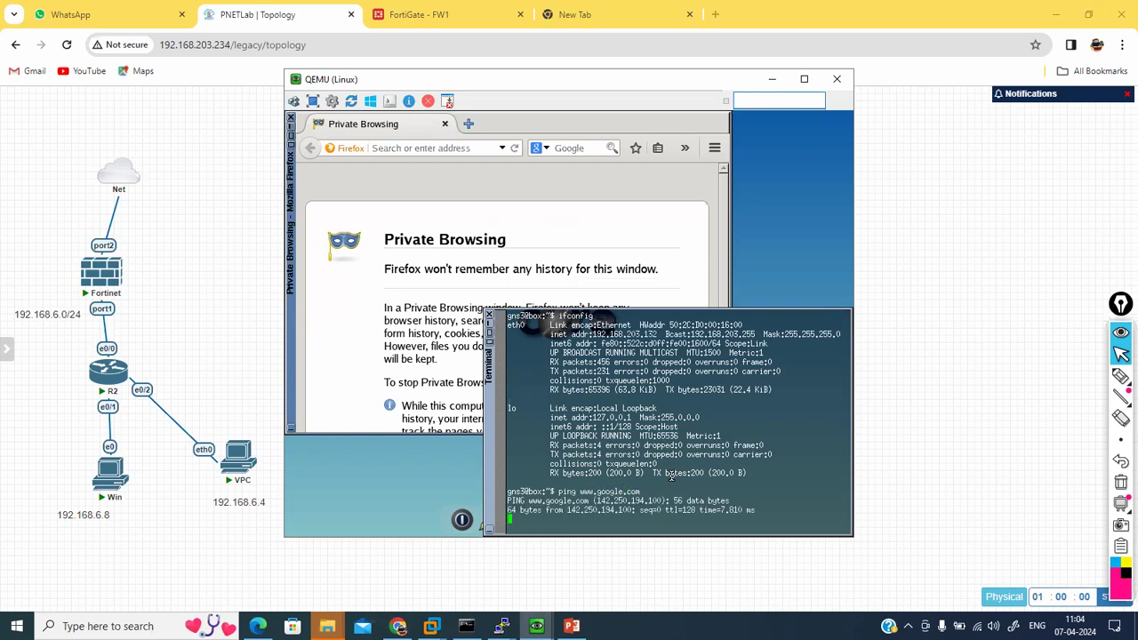
key("ctrl+c")
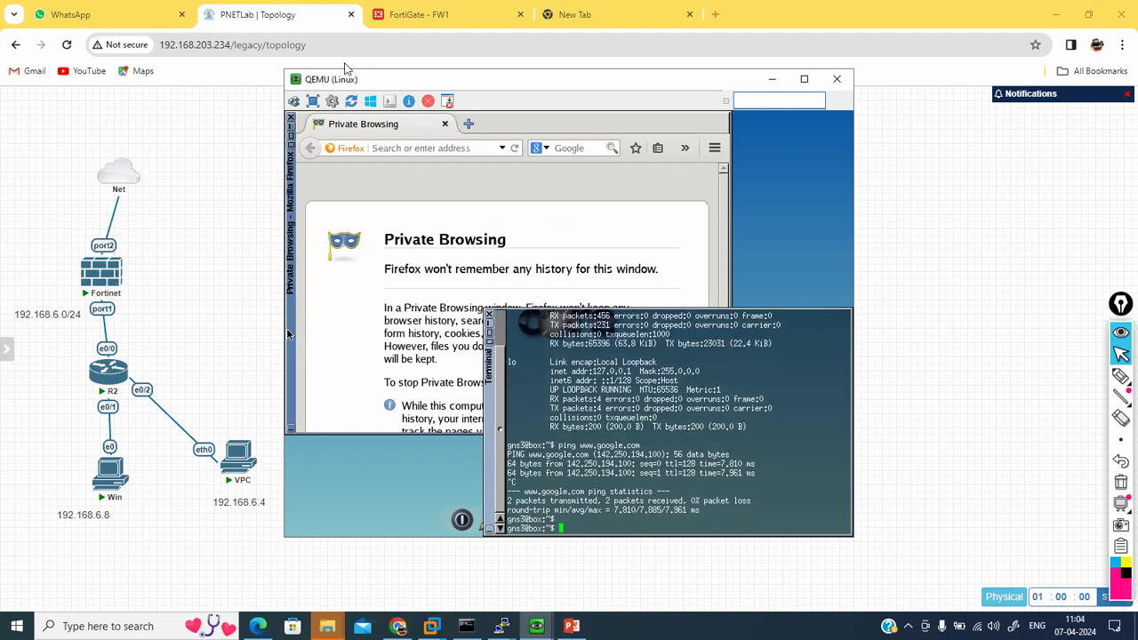
Step: Back in FortiGate, review the internet policy's settings without changing them
left_click(395, 12)
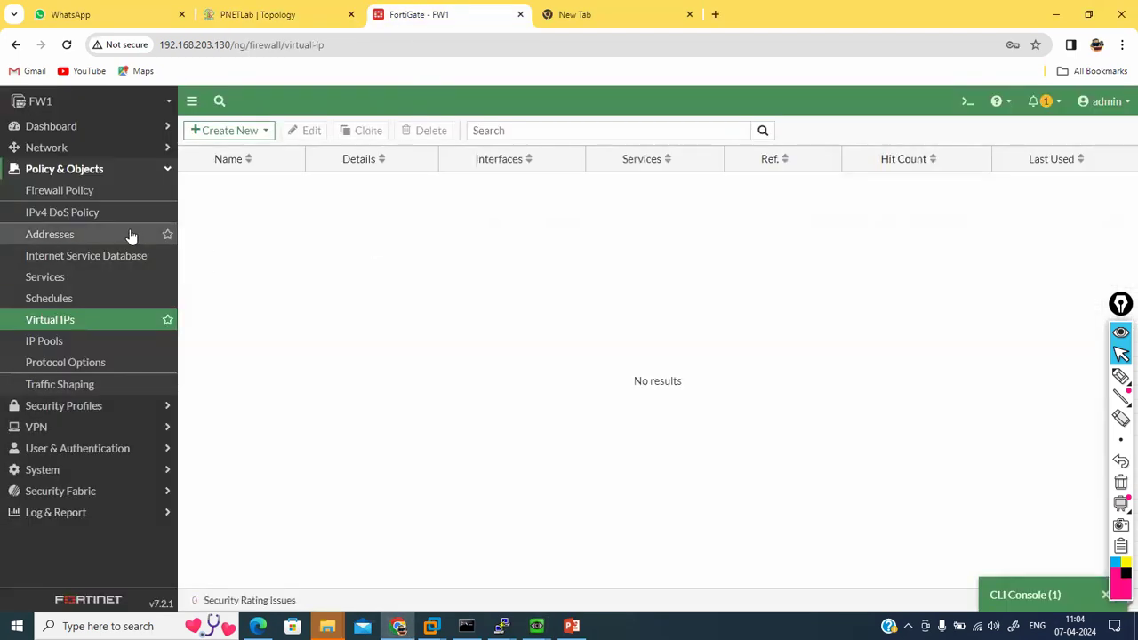
left_click(99, 192)
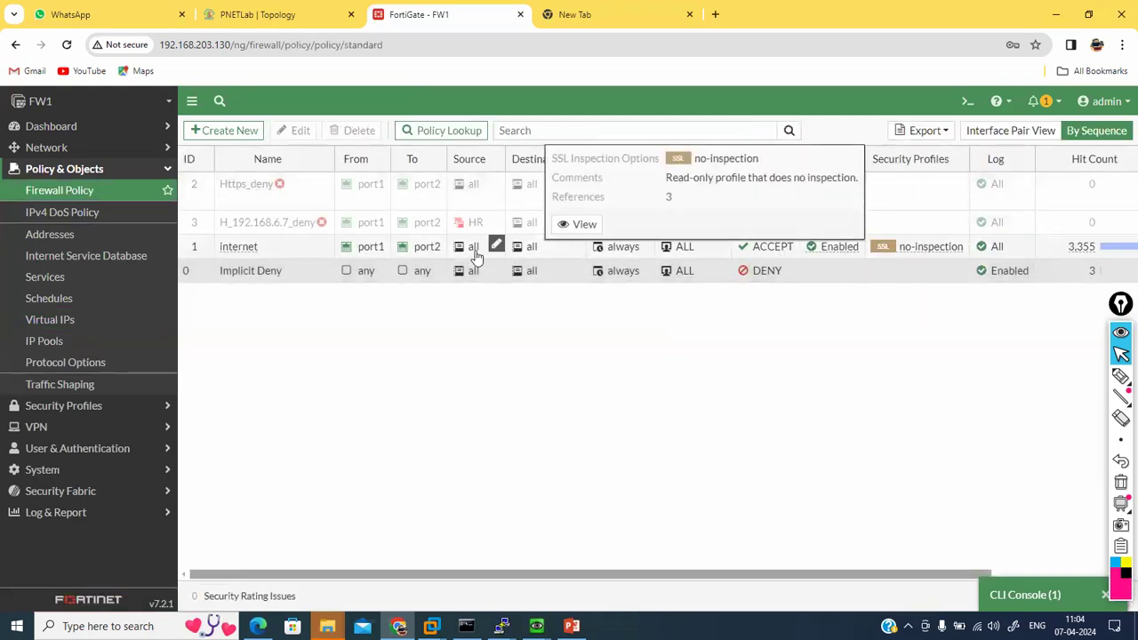
double_click(287, 247)
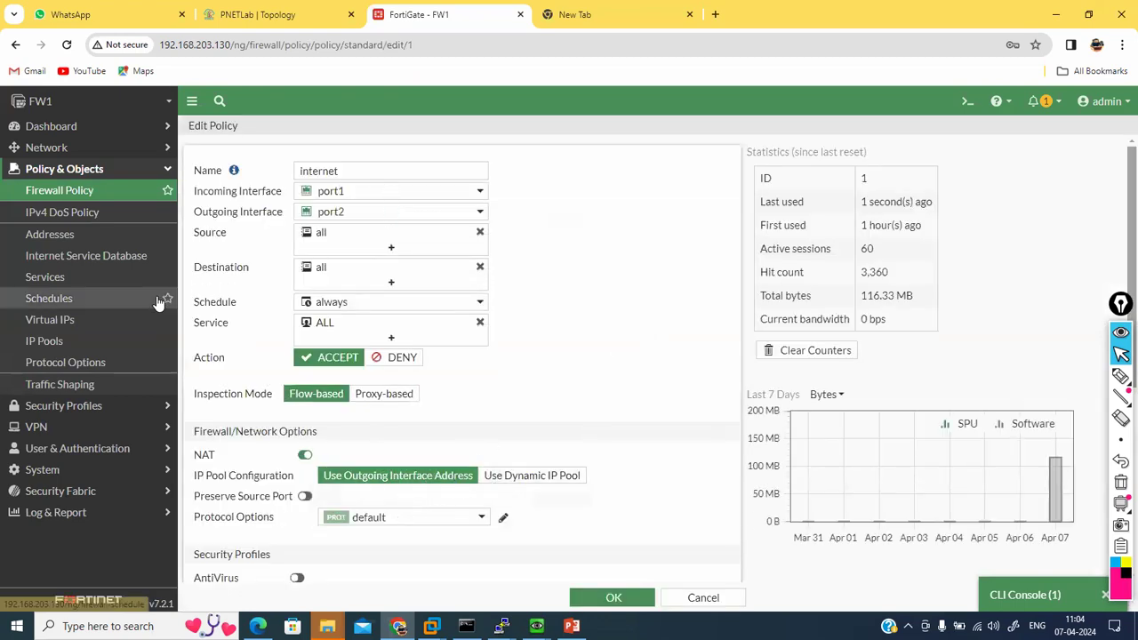
left_click(84, 194)
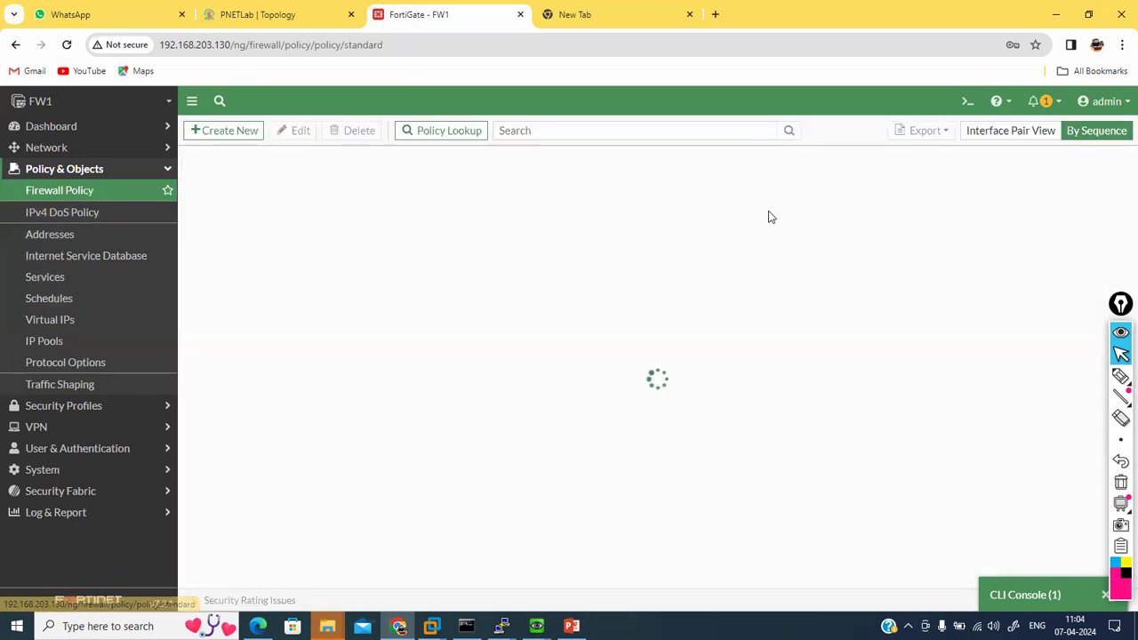
Step: Run 'get system interface physical' in the FortiGate CLI console
left_click(1014, 591)
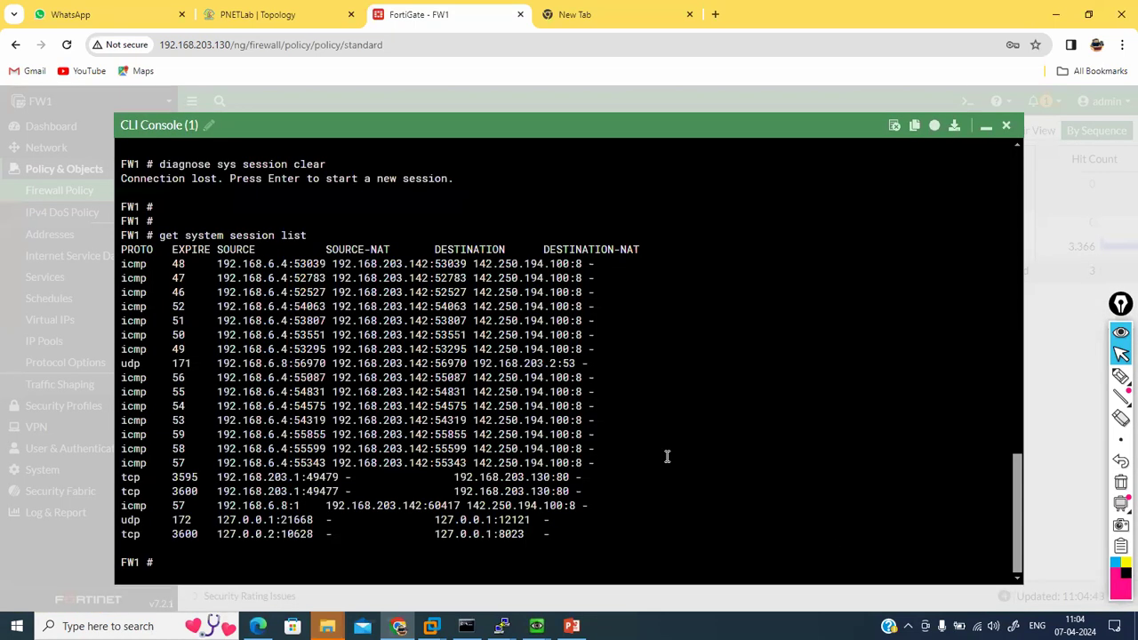
key("Return")
key("Return")
key("Return")
type("get system interface")
key("BackSpace")
key("BackSpace")
key("BackSpace")
key("BackSpace")
key("BackSpace")
key("BackSpace")
key("BackSpace")
key("BackSpace")
key("BackSpace")
key("BackSpace")
key("BackSpace")
key("BackSpace")
key("BackSpace")
key("BackSpace")
key("BackSpace")
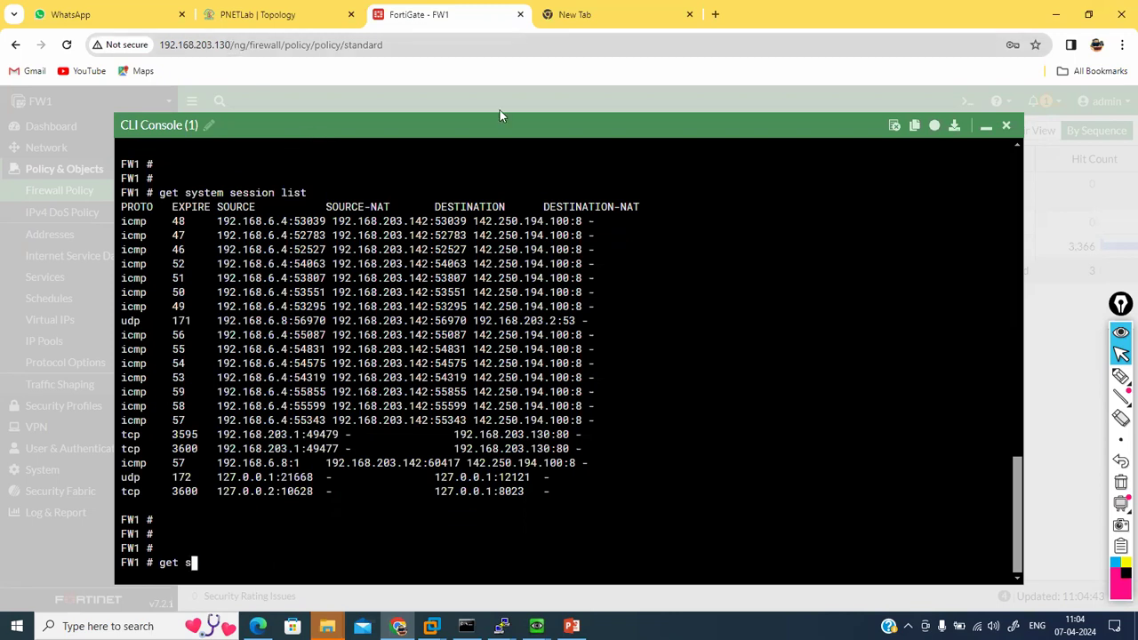
left_click(985, 129)
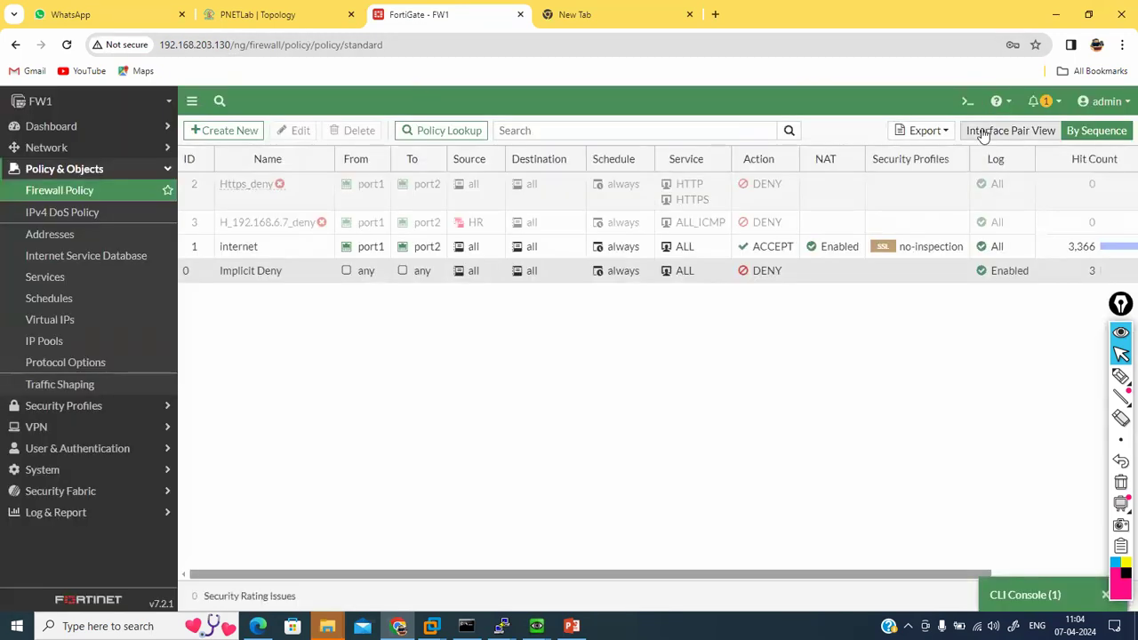
left_click(1010, 591)
type("ystem interface physical")
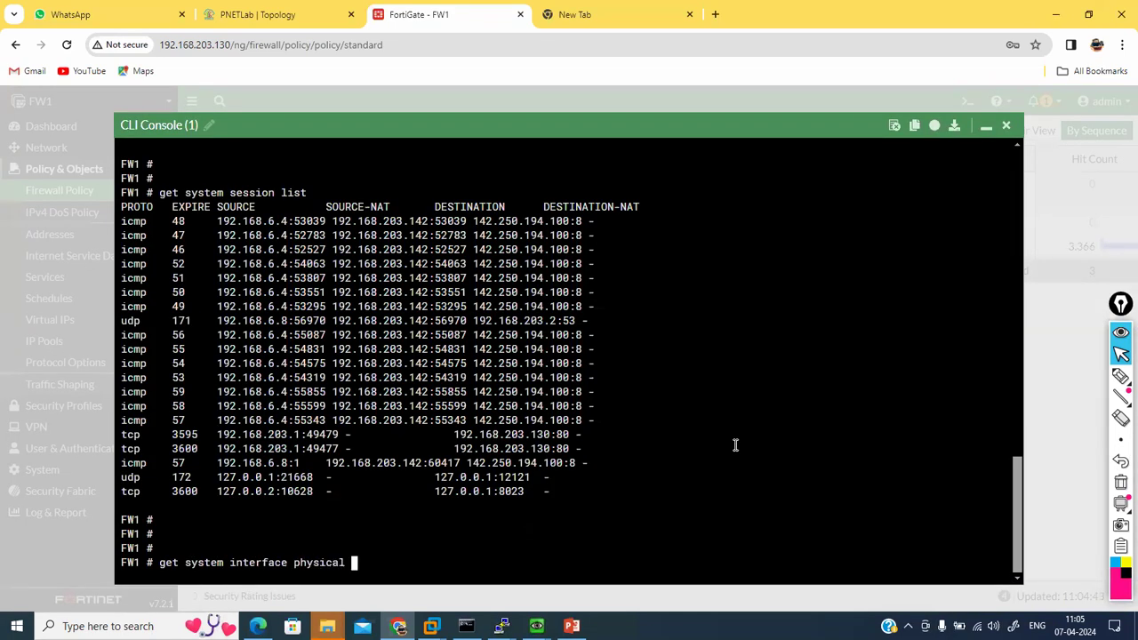
key("Return")
Step: Run 'get system session list' and confirm 192.168.6.4 pings are NATed to 192.168.203.130
key("Up")
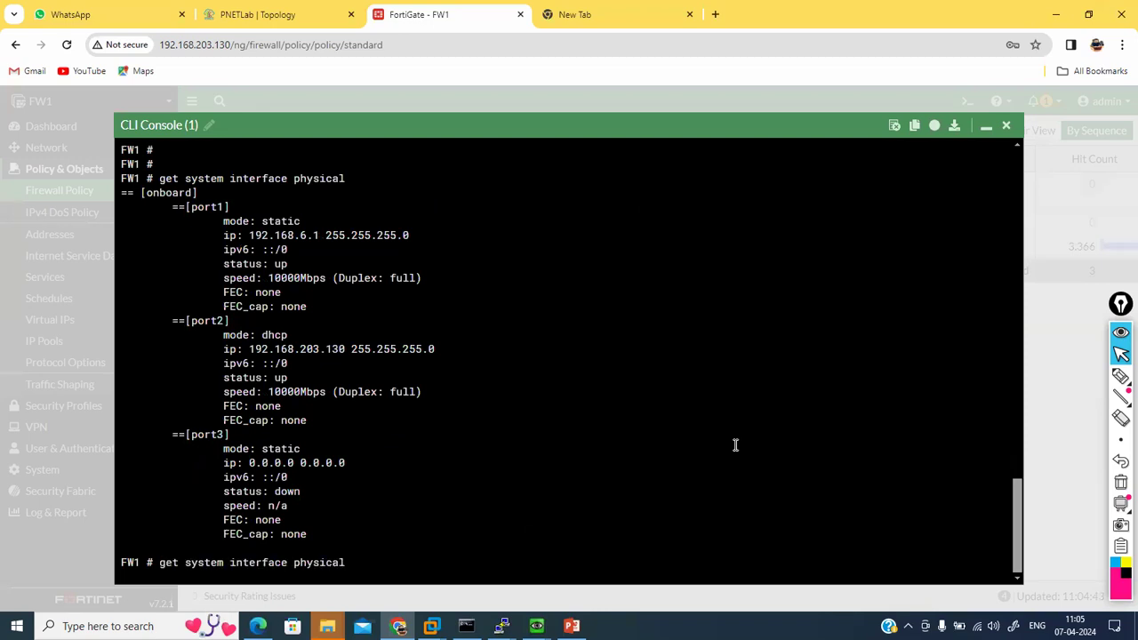
key("Up")
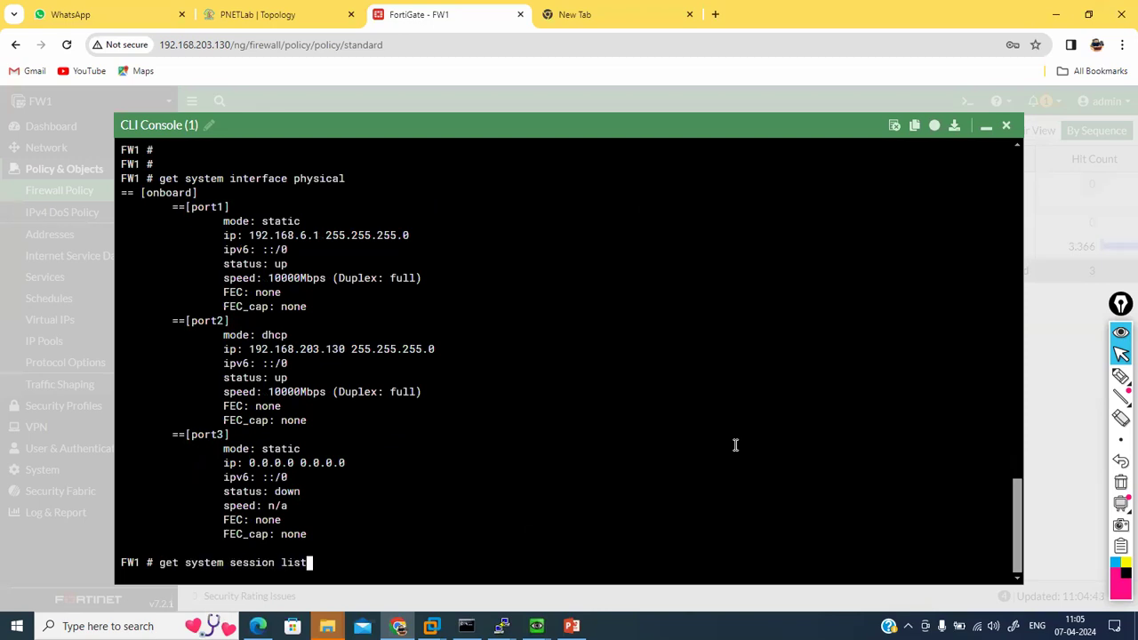
key("BackSpace")
key("BackSpace")
key("BackSpace")
key("BackSpace")
key("BackSpace")
key("BackSpace")
key("BackSpace")
key("BackSpace")
key("BackSpace")
key("BackSpace")
key("BackSpace")
key("BackSpace")
key("BackSpace")
key("BackSpace")
key("BackSpace")
key("BackSpace")
key("BackSpace")
key("BackSpace")
key("BackSpace")
key("BackSpace")
key("BackSpace")
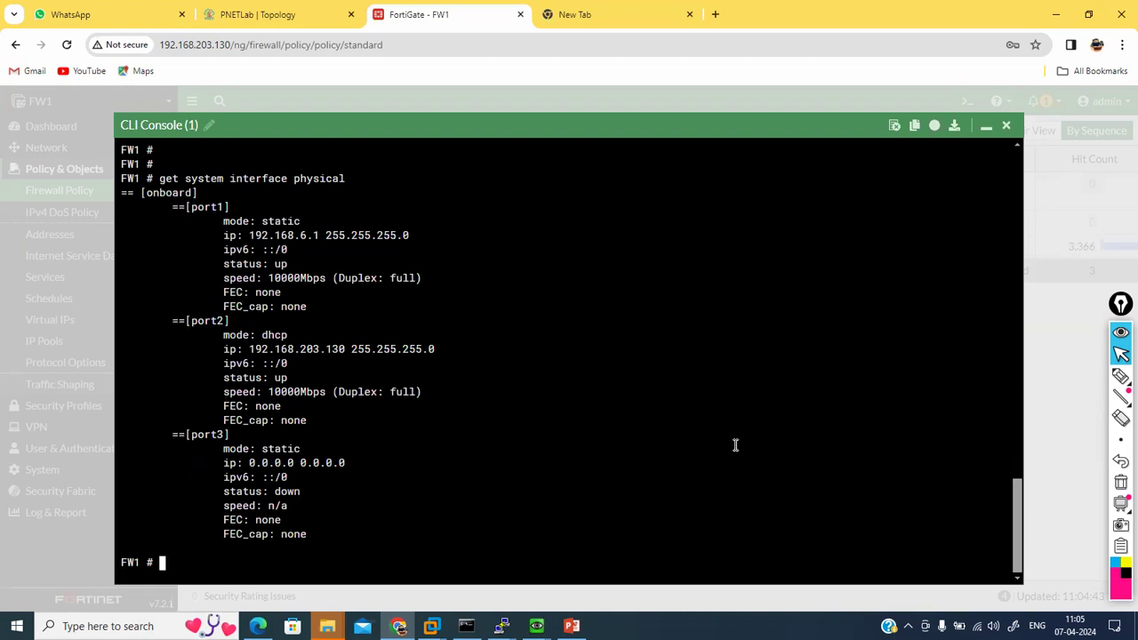
type("get system session")
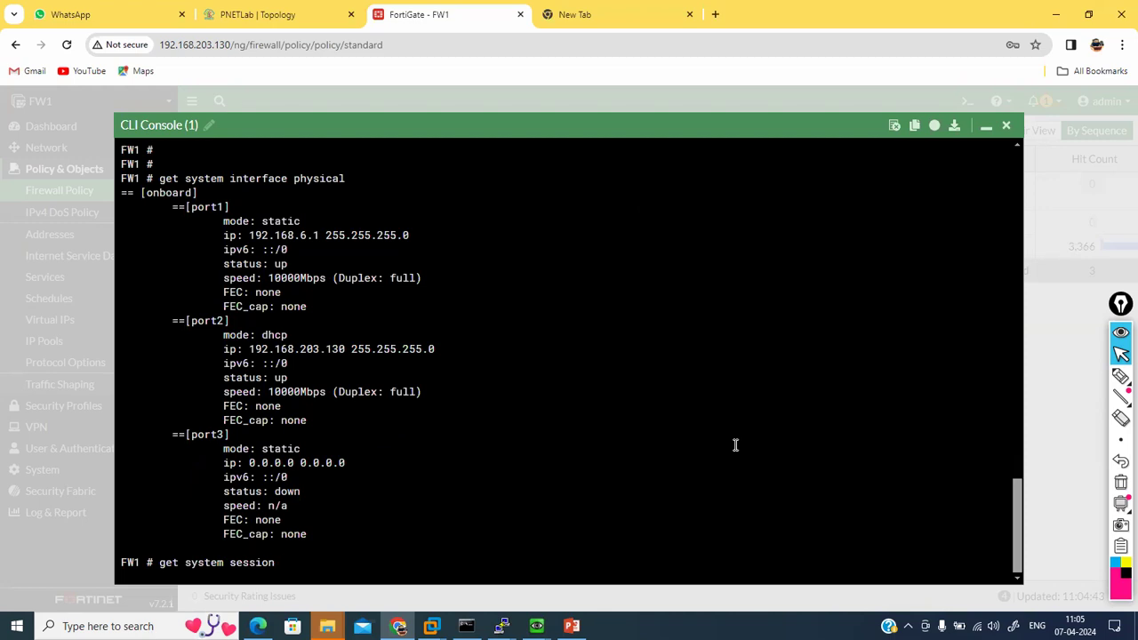
type(" list")
key("Return")
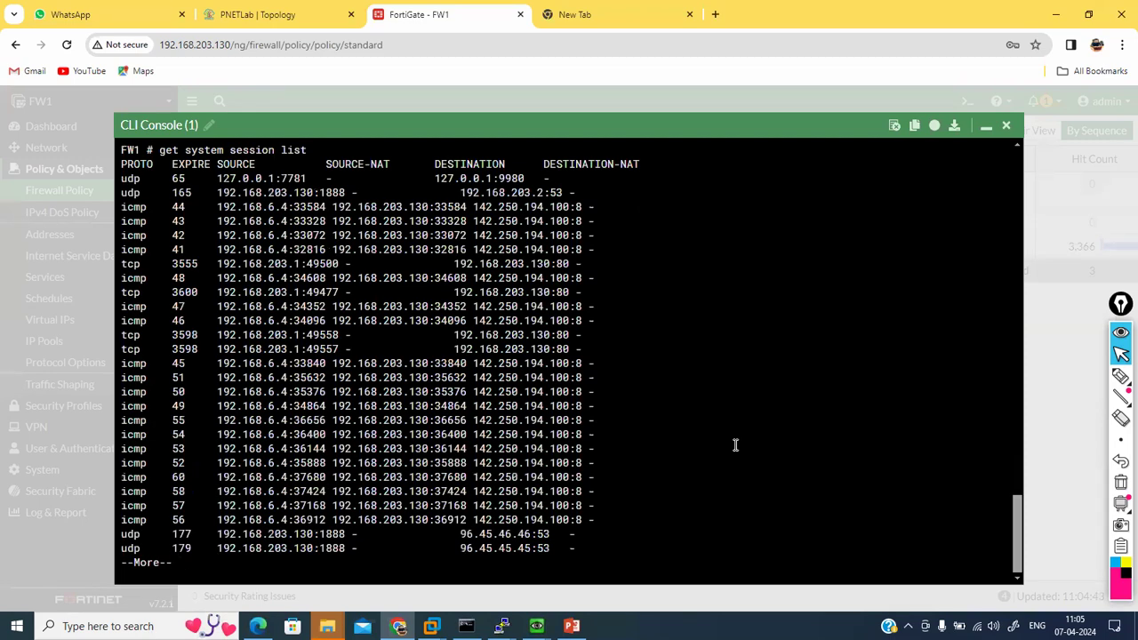
double_click(304, 206)
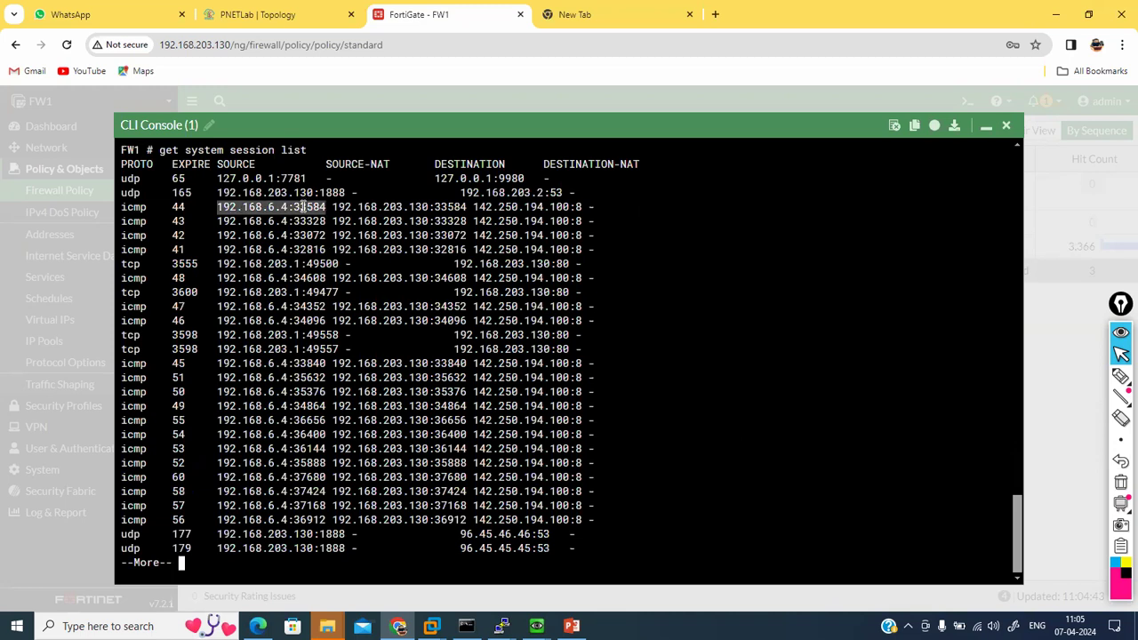
left_click(434, 206)
double_click(391, 206)
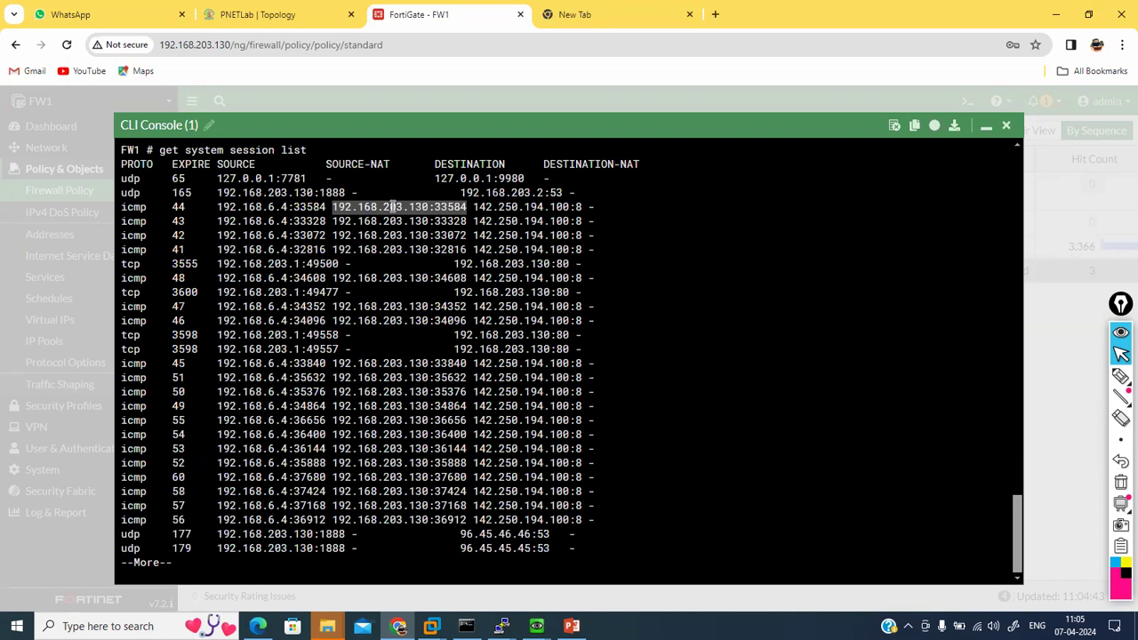
key("Return")
key("Return")
key("Return")
key("Return")
key("Return")
key("Return")
key("Return")
key("Return")
key("Return")
key("Return")
key("Return")
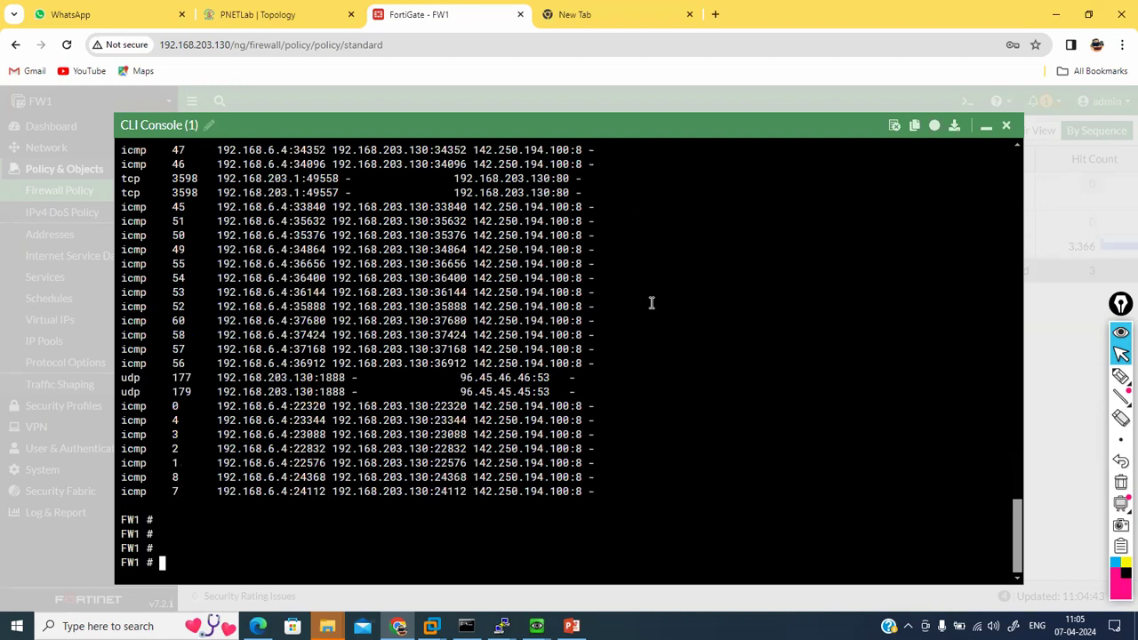
left_click(986, 126)
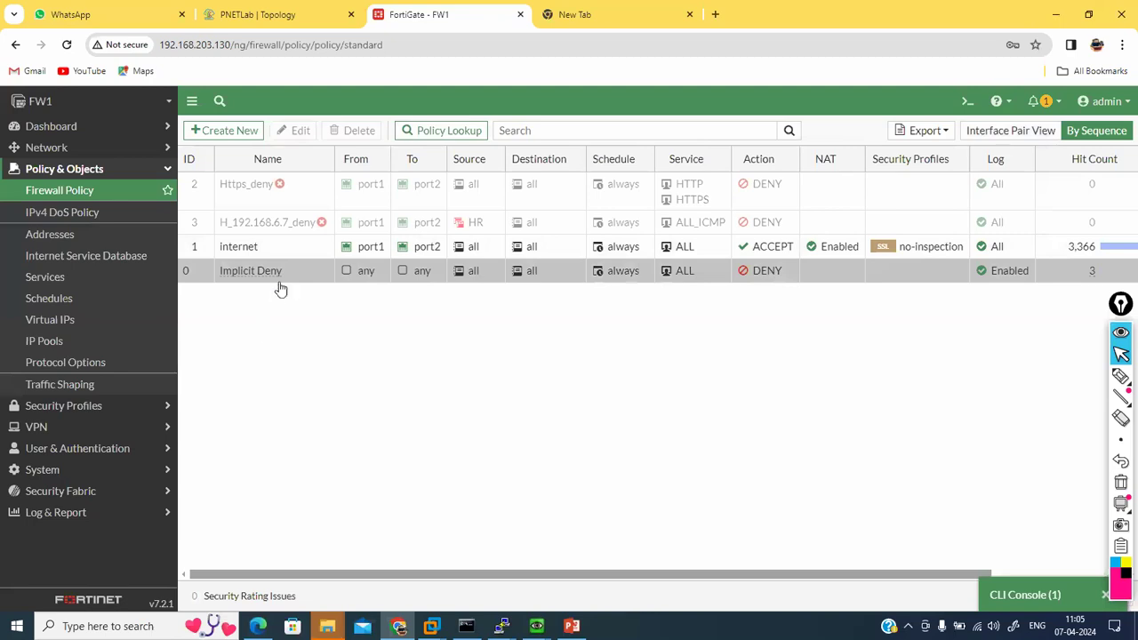
Step: Switch to the Windows VM and open Control Panel by searching 'control'
left_click(55, 329)
left_click(271, 10)
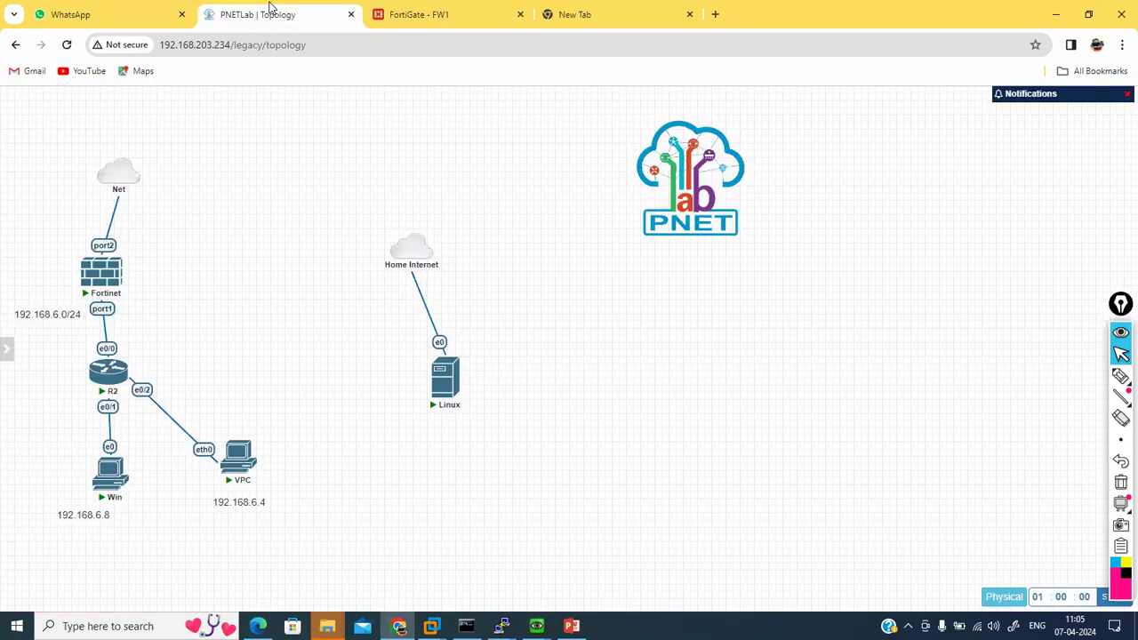
mouse_move(536, 626)
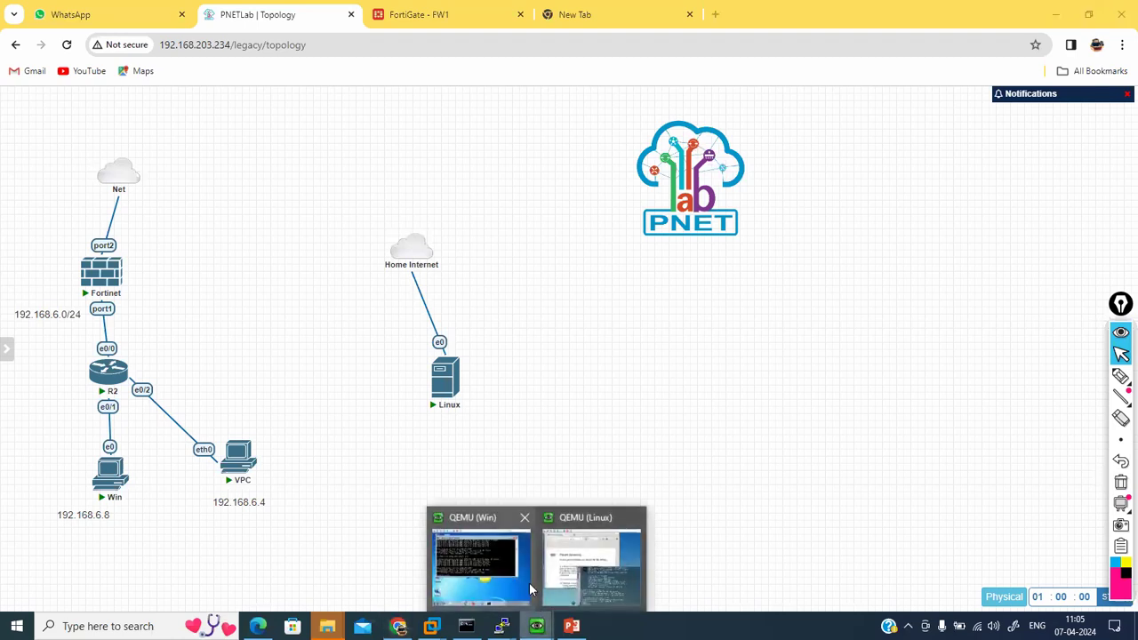
left_click(528, 583)
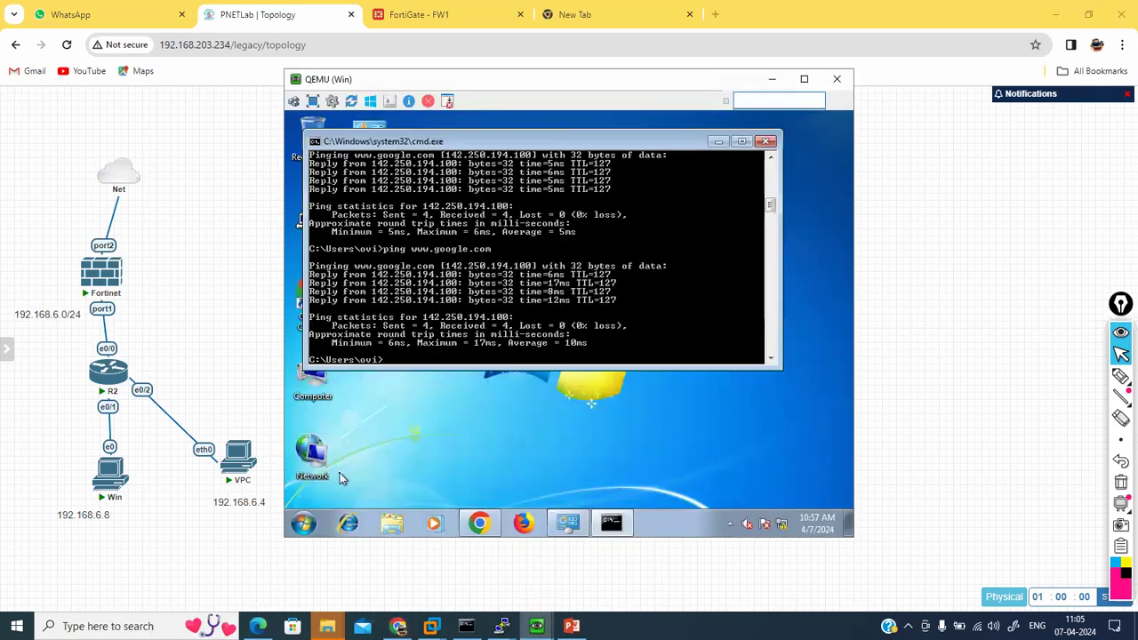
left_click(314, 523)
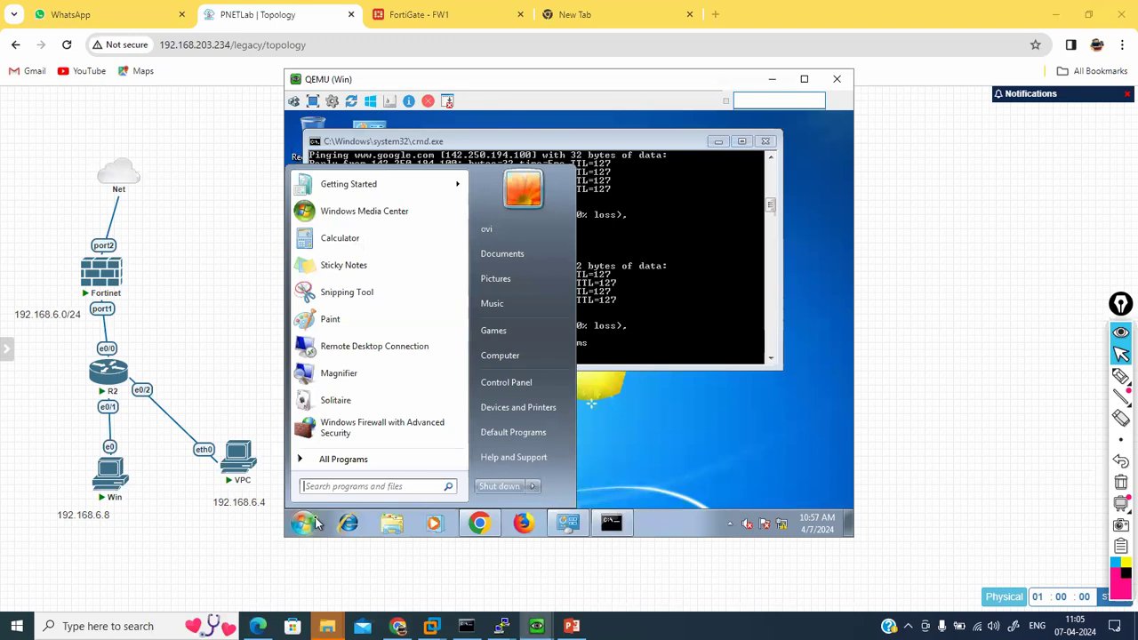
type("con")
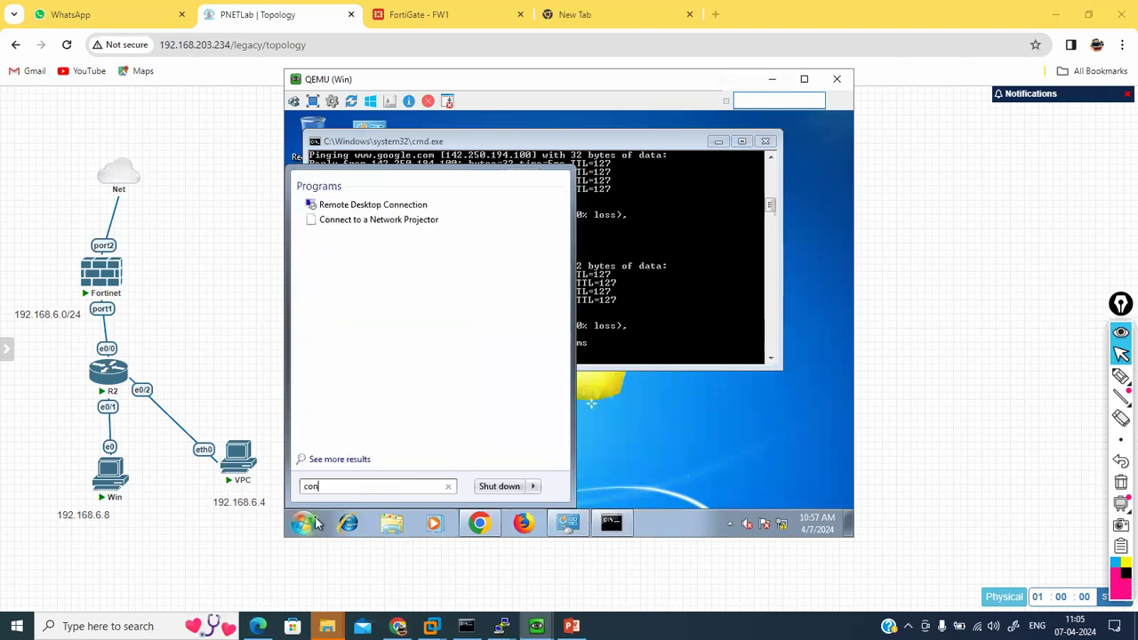
type("trol")
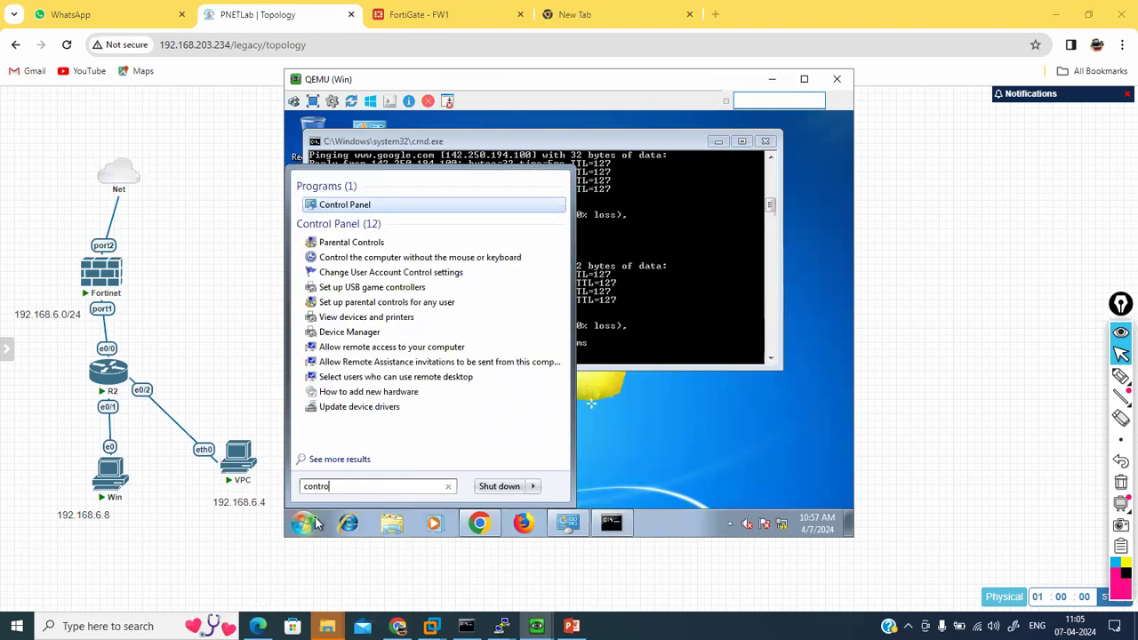
key("Return")
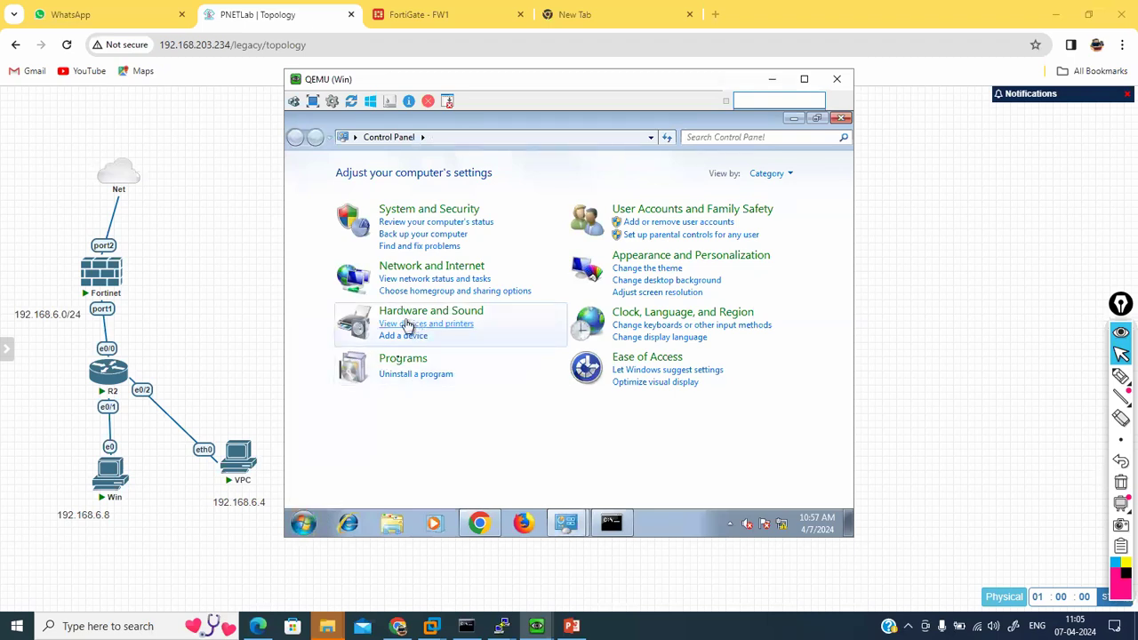
Step: Open Uninstall a program and look at Windows Features, cancelling without changes
left_click(397, 373)
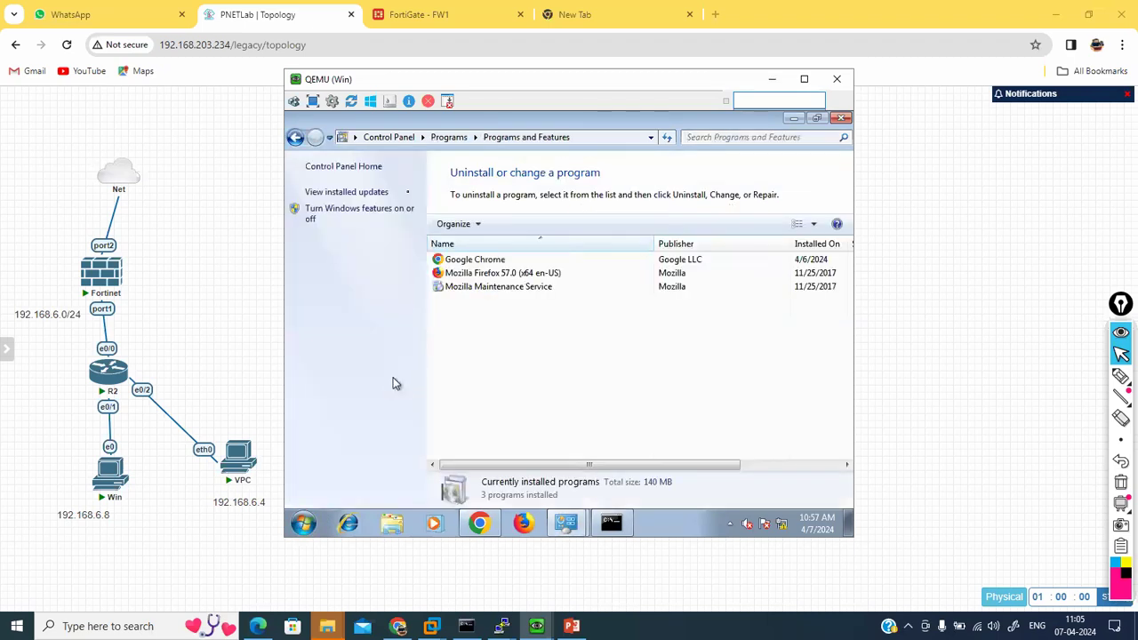
left_click(313, 222)
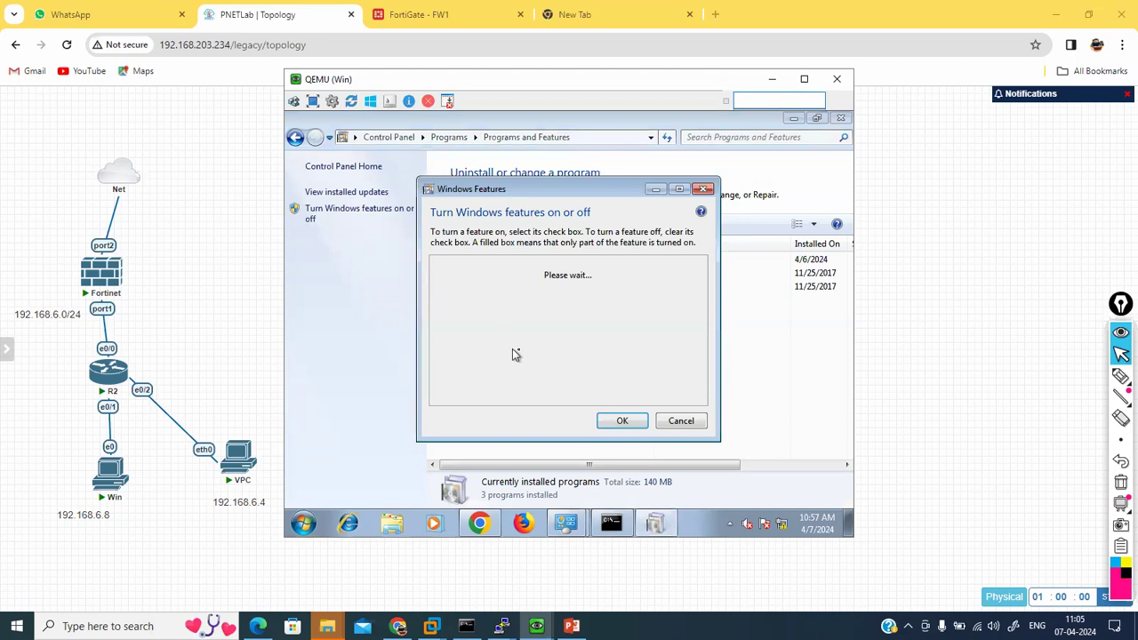
left_click(678, 423)
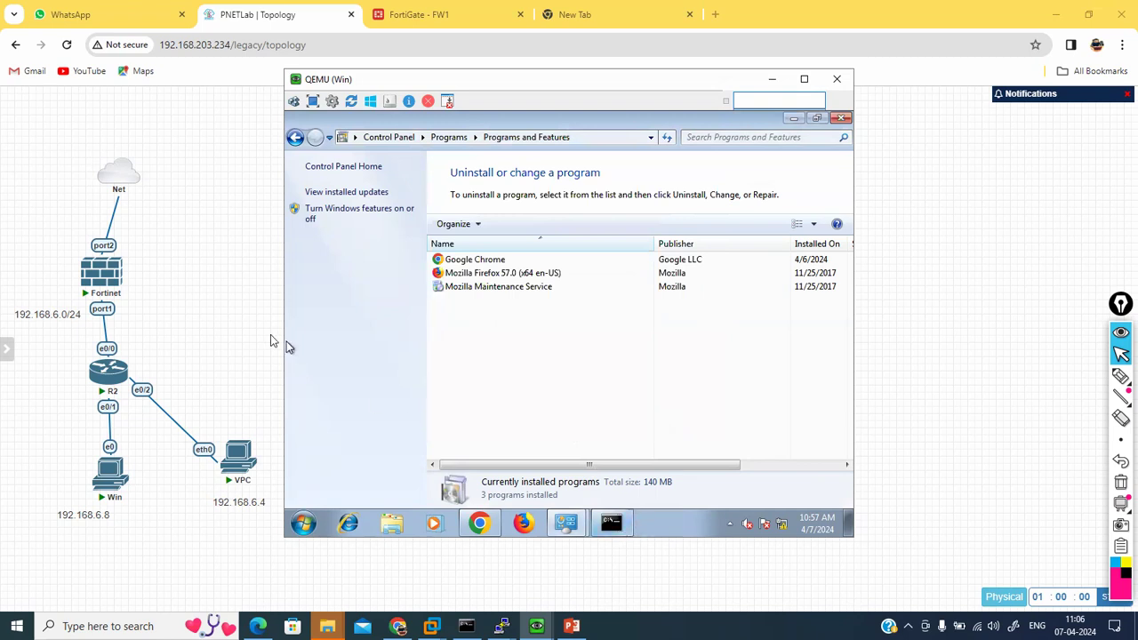
Step: Run ipconfig in the command prompt to confirm IPv4 192.168.6.8, mask 255.255.255.0
left_click(625, 530)
type("ipconfig")
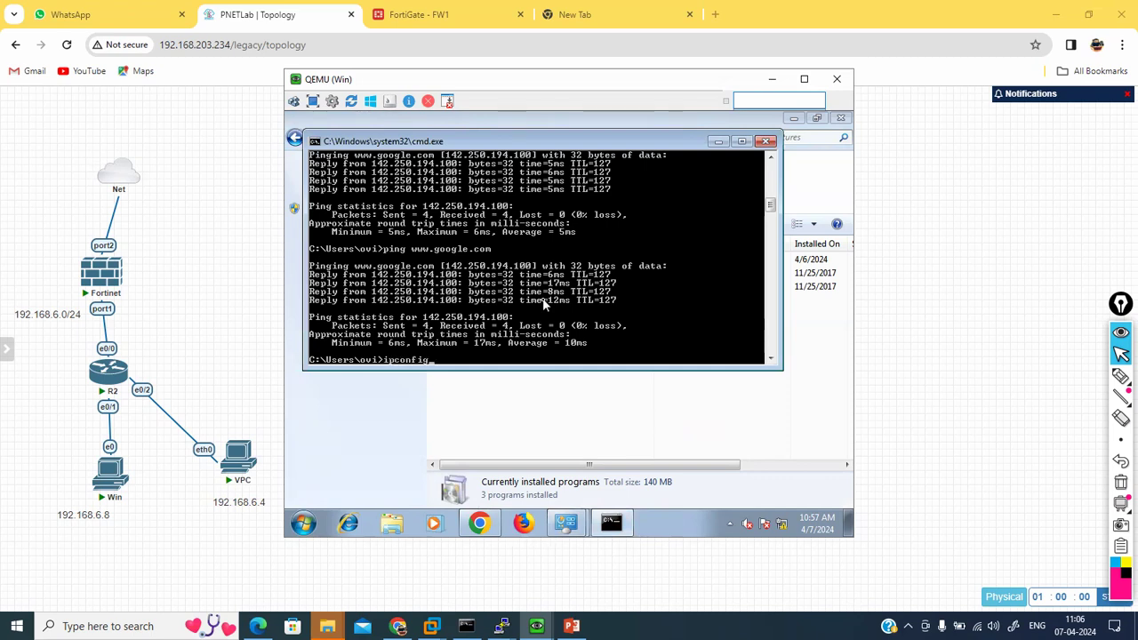
key("Return")
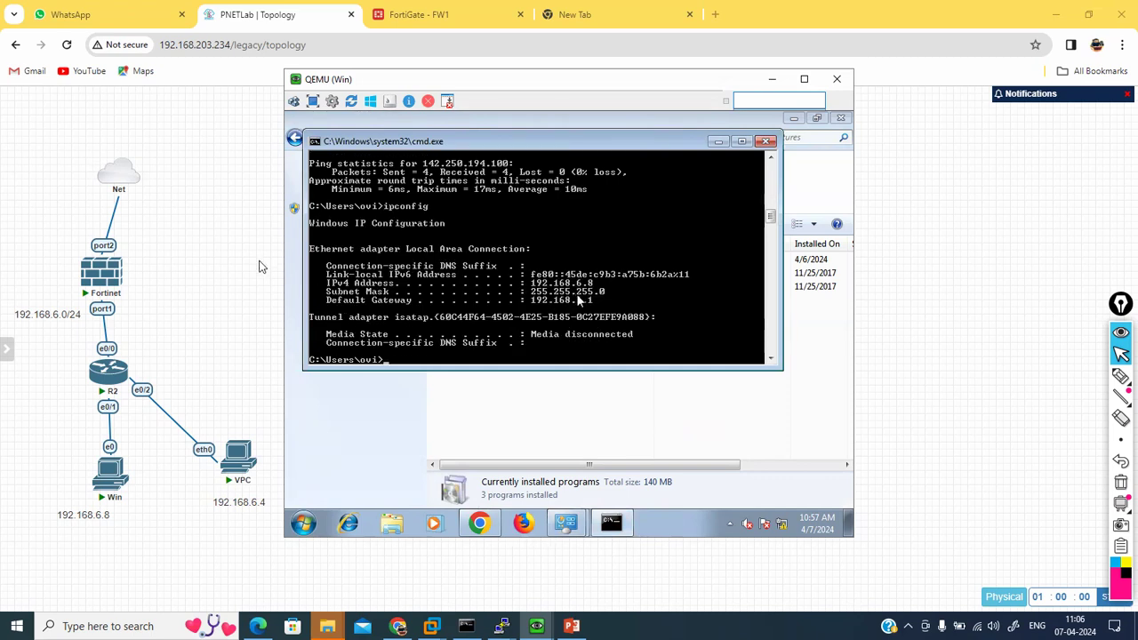
left_click(260, 266)
Step: From the Linux VM, telnet to 192.168.203.234 and see the connection refused
mouse_move(535, 624)
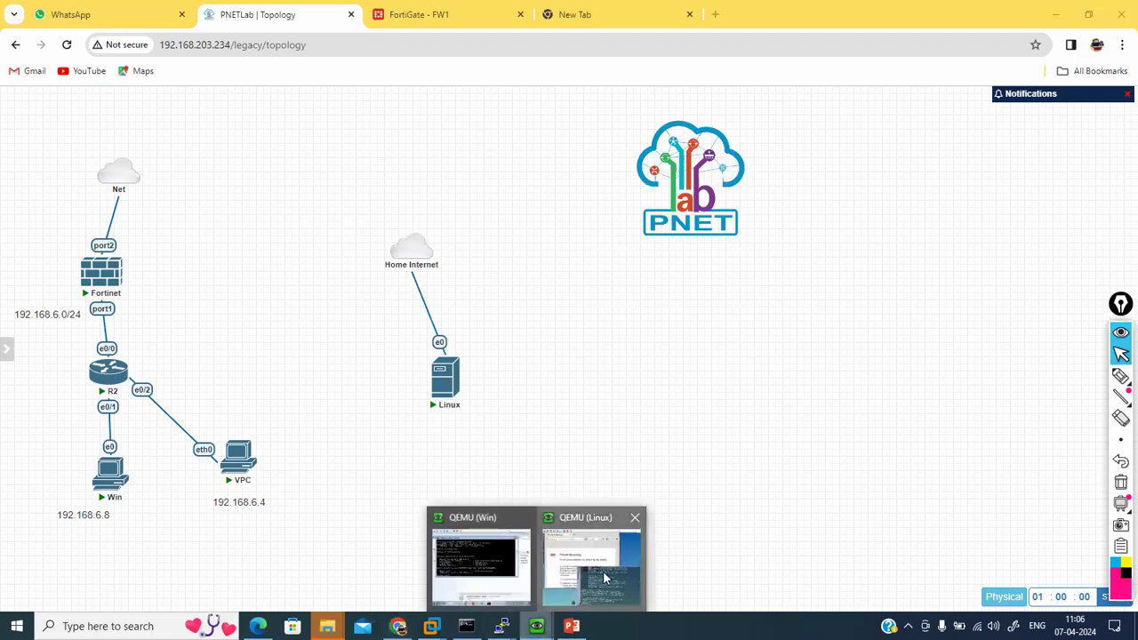
left_click(604, 578)
type("ping 192")
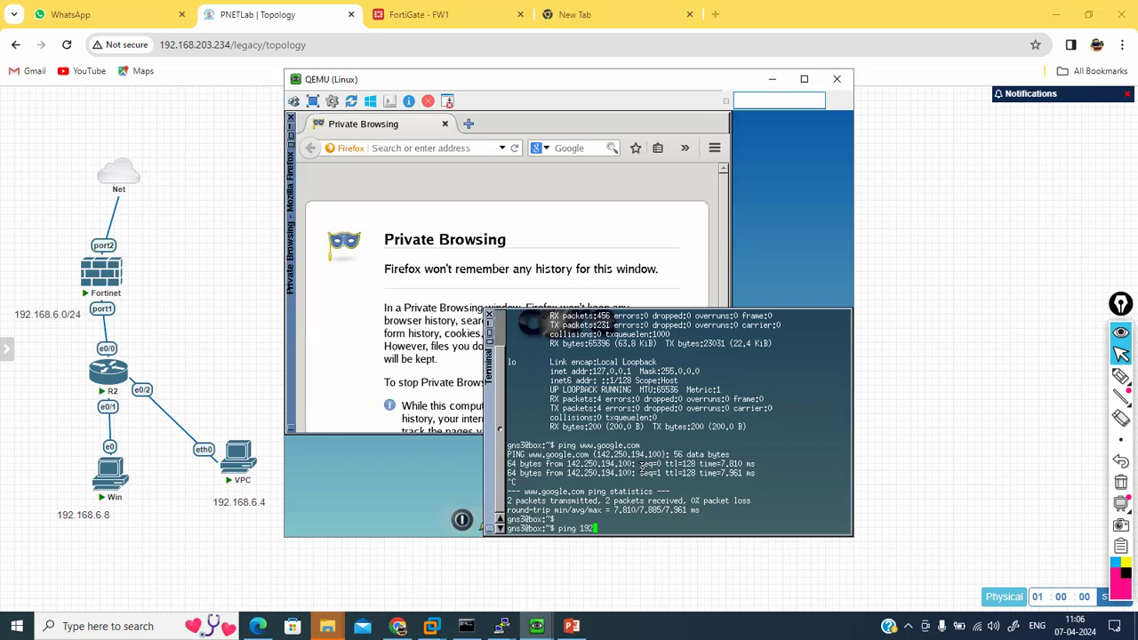
type(".168.")
key("BackSpace")
key("BackSpace")
key("BackSpace")
key("BackSpace")
key("BackSpace")
key("BackSpace")
key("BackSpace")
key("BackSpace")
key("BackSpace")
key("BackSpace")
key("BackSpace")
key("BackSpace")
key("BackSpace")
double_click(622, 484)
type("te")
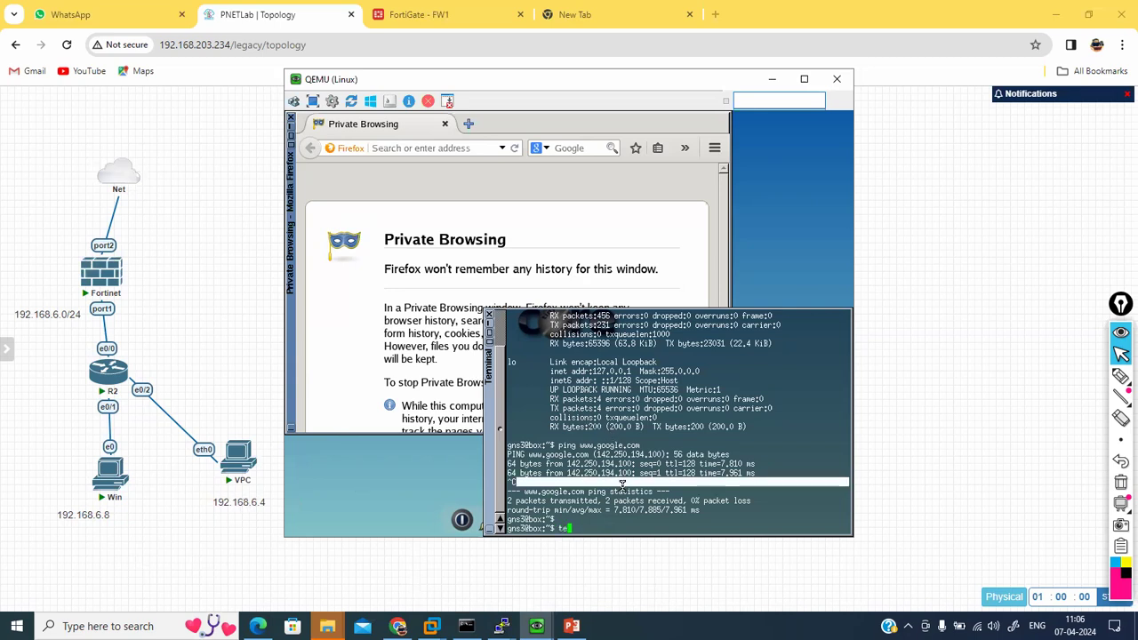
type("lnet ?")
key("BackSpace")
key("Tab")
key("Tab")
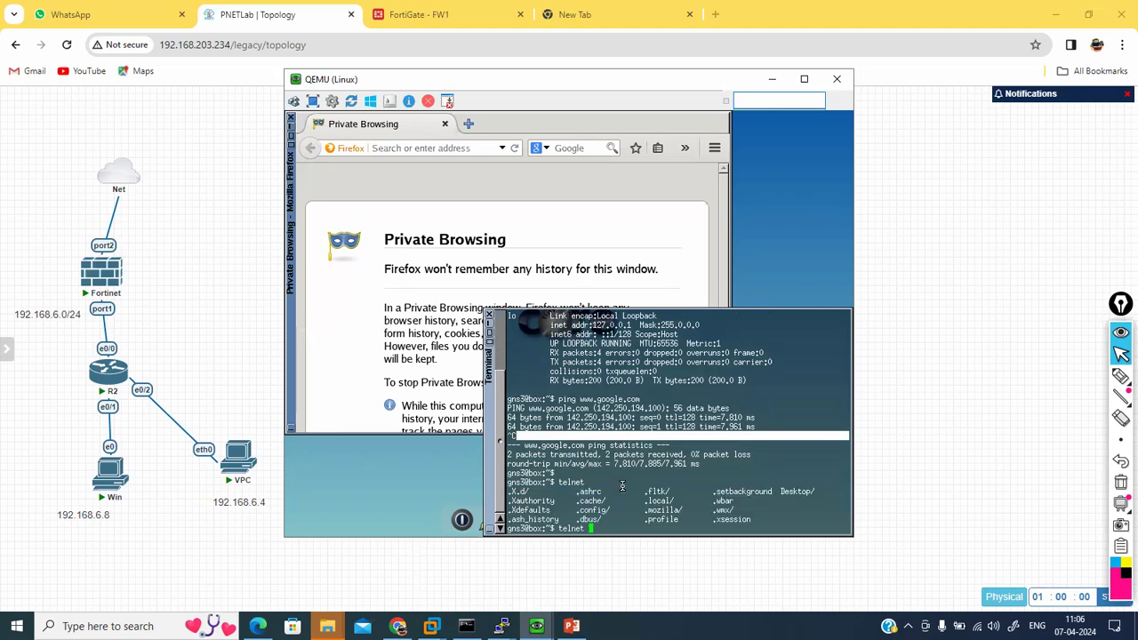
type("192.168.203.234")
key("Return")
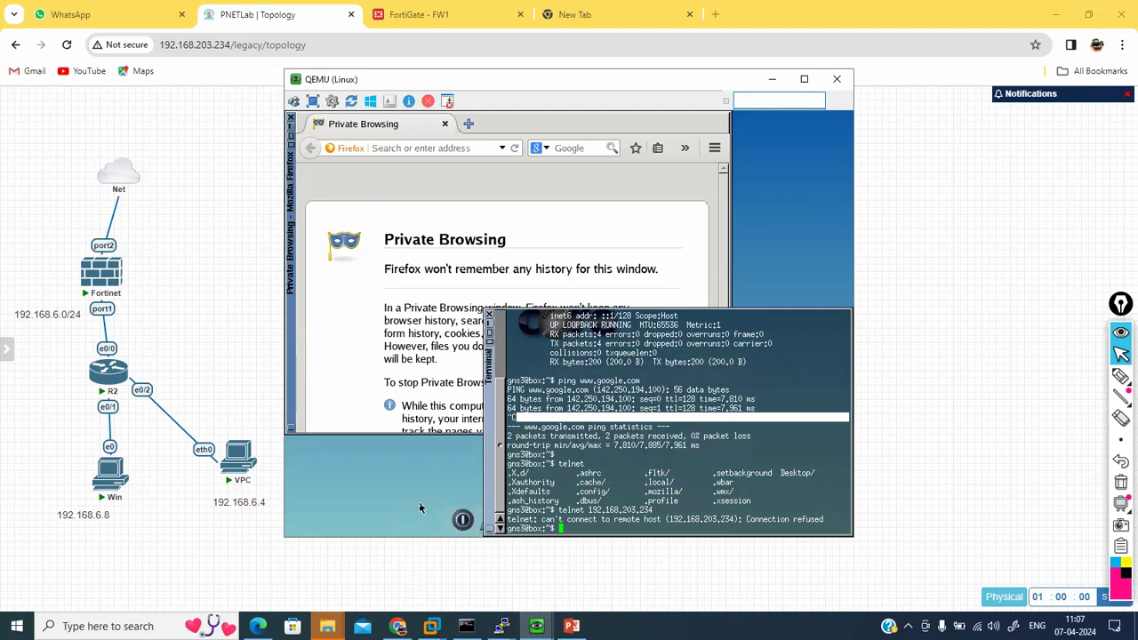
Step: Retry telnet to 192.168.203.234 on port 80 and abort the hanging connection with Ctrl+C
right_click(359, 465)
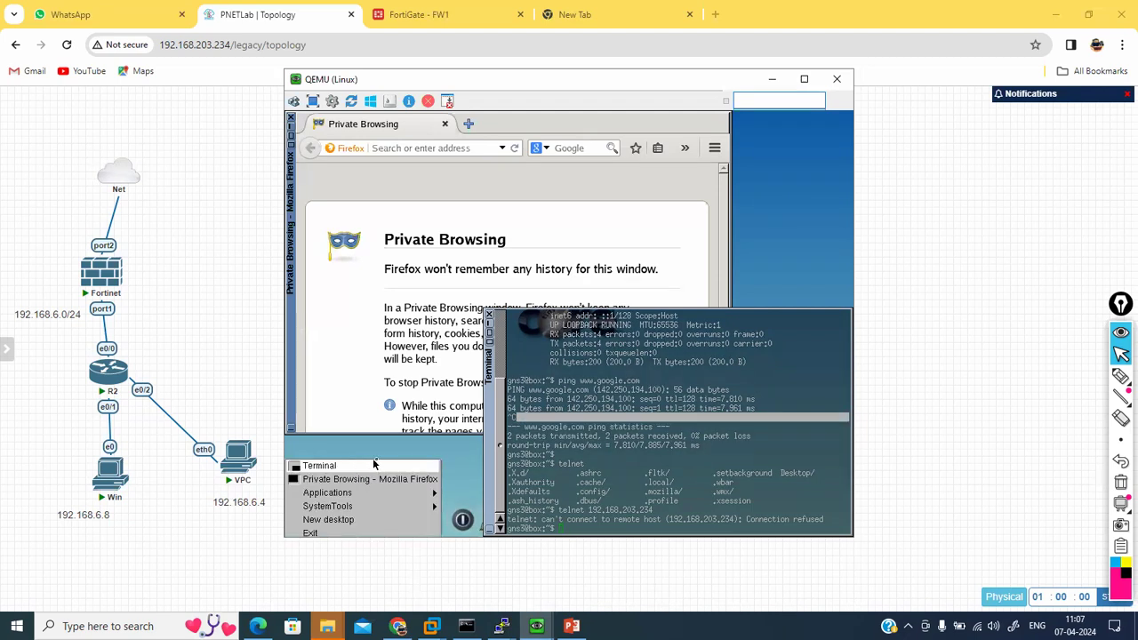
left_click(384, 458)
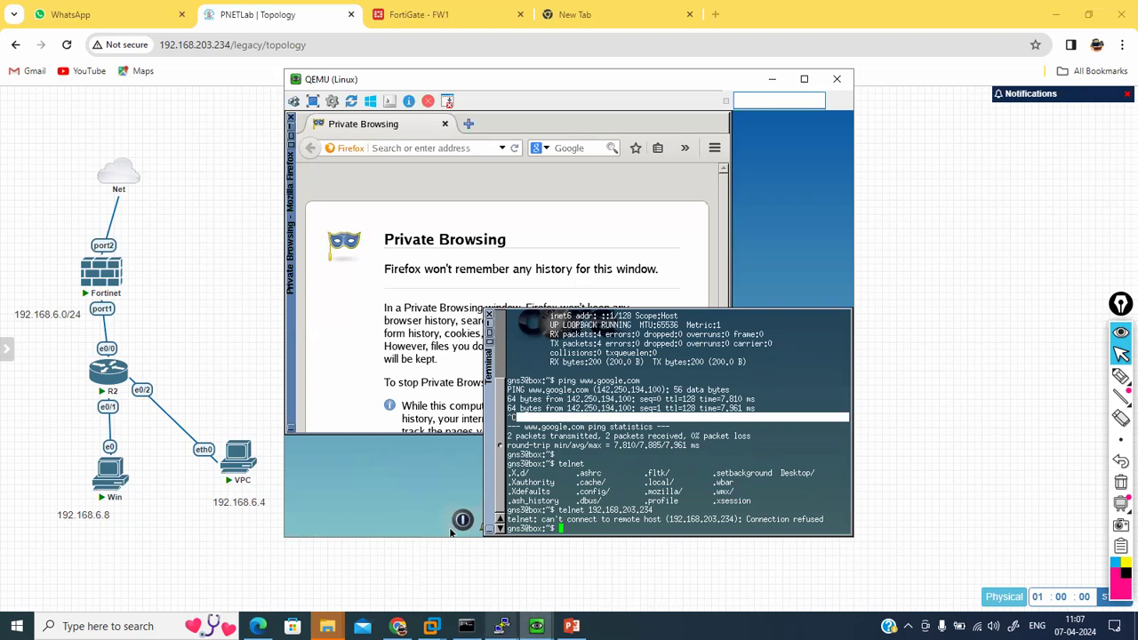
left_click(503, 626)
left_click(674, 421)
key("Up")
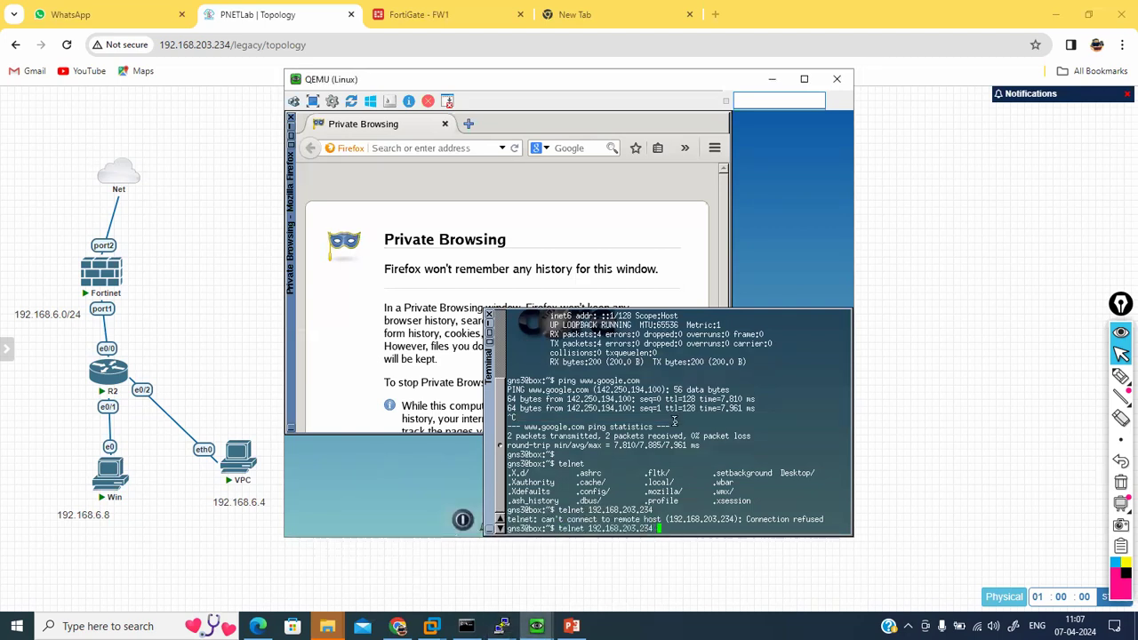
type("80")
key("Return")
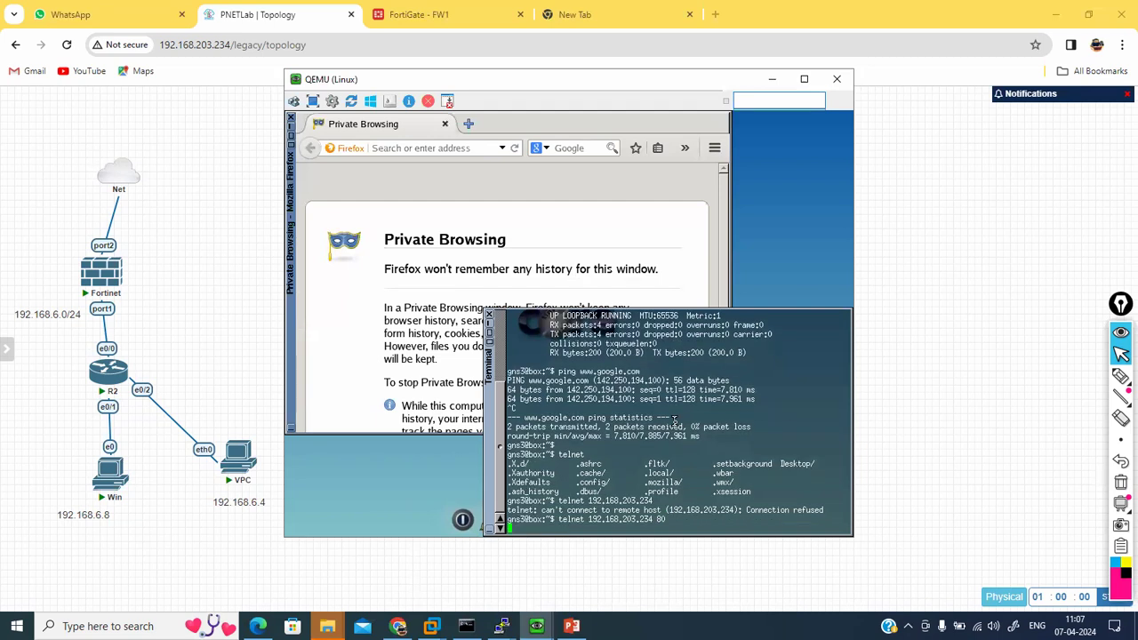
key("ctrl+c")
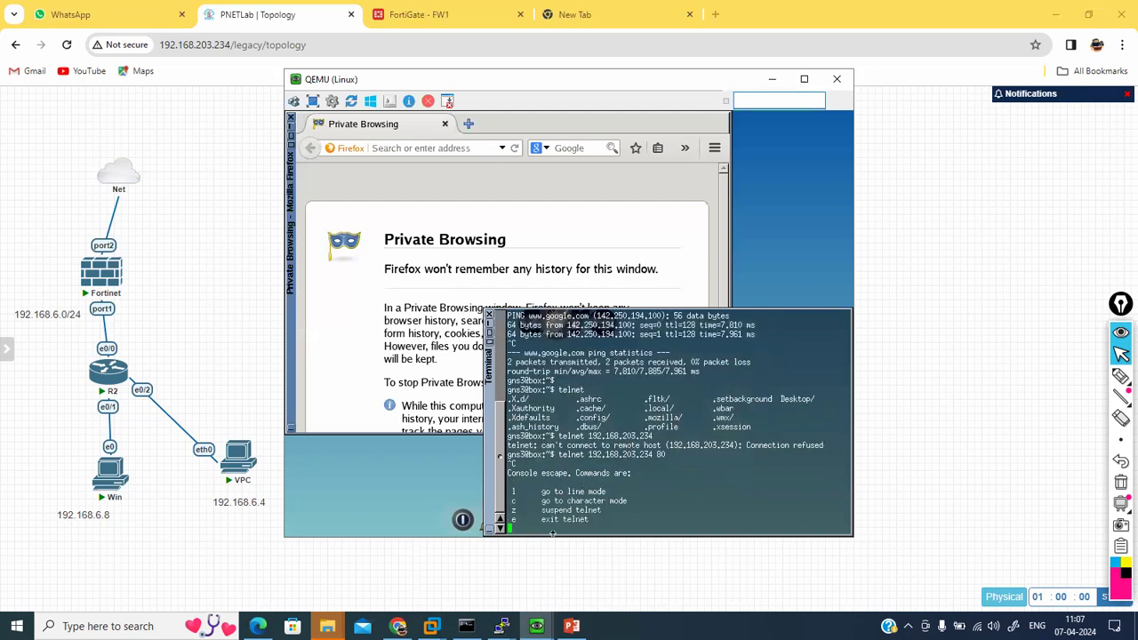
left_click(538, 626)
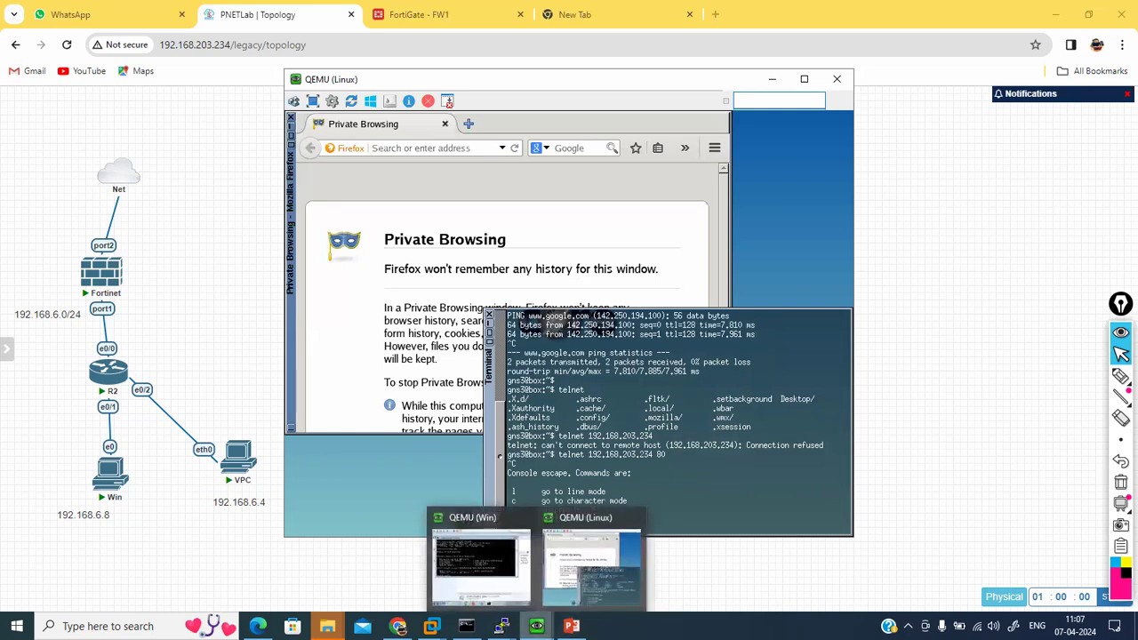
left_click(484, 564)
Step: Tick Telnet Client, Telnet Server and Internet Information Services in Windows Features and apply
left_click(529, 406)
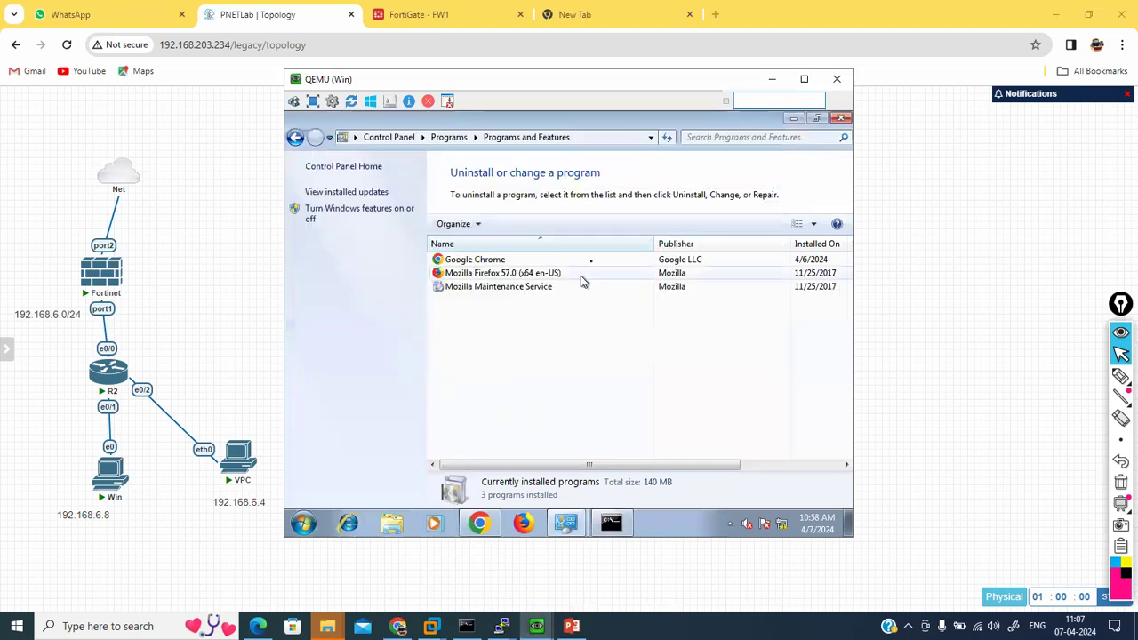
left_click(365, 213)
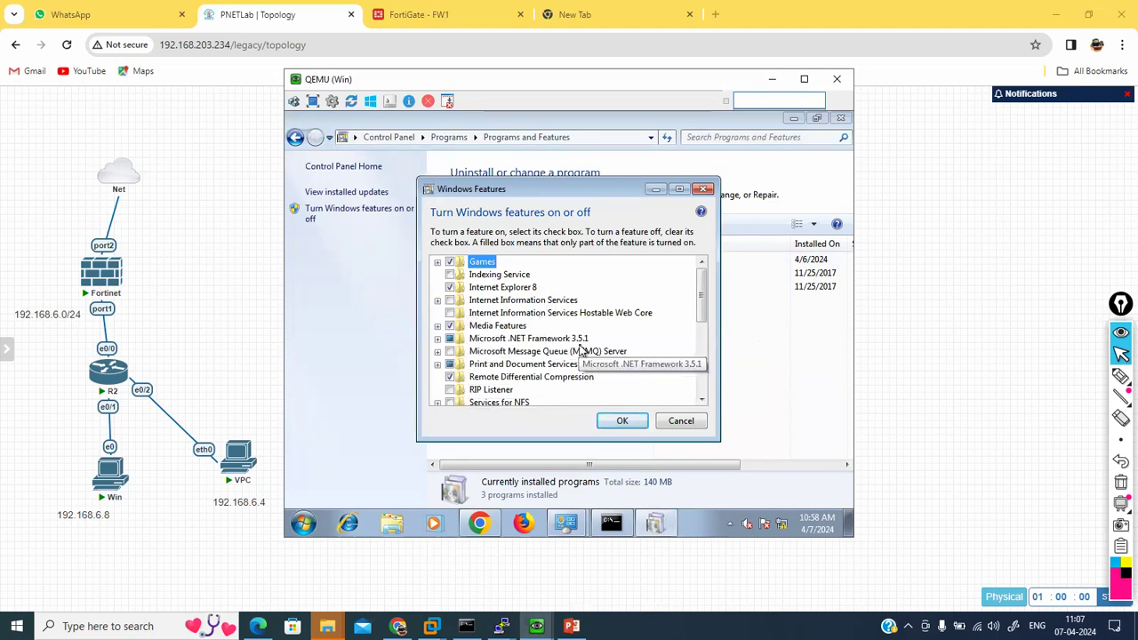
scroll(582, 348, "down", 1)
scroll(615, 341, "down", 3)
scroll(616, 342, "down", 1)
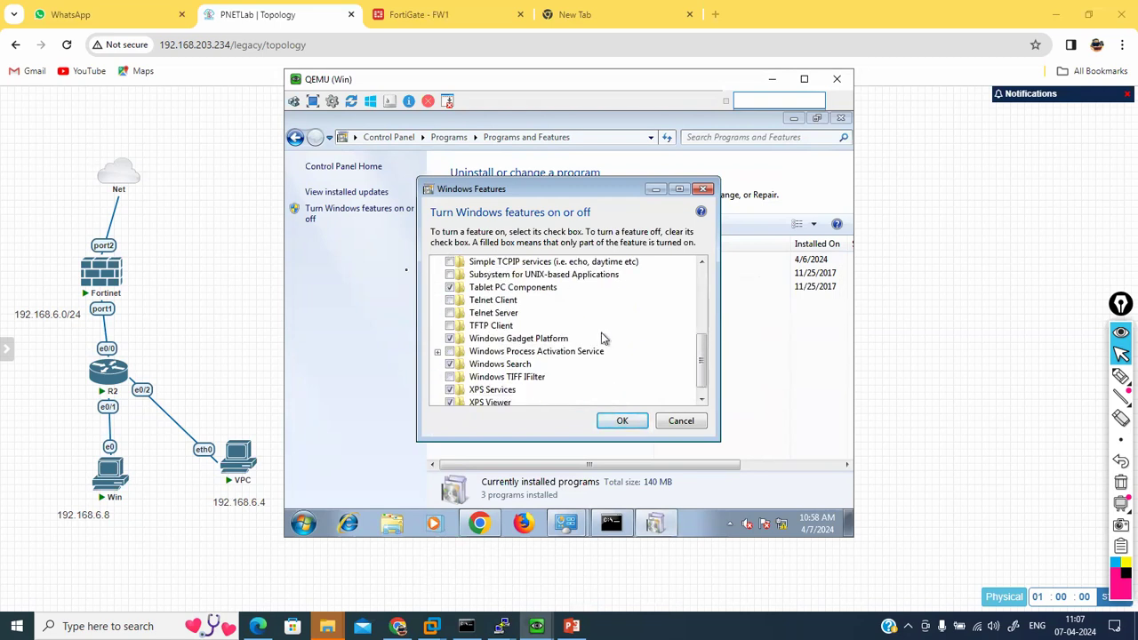
left_click(450, 302)
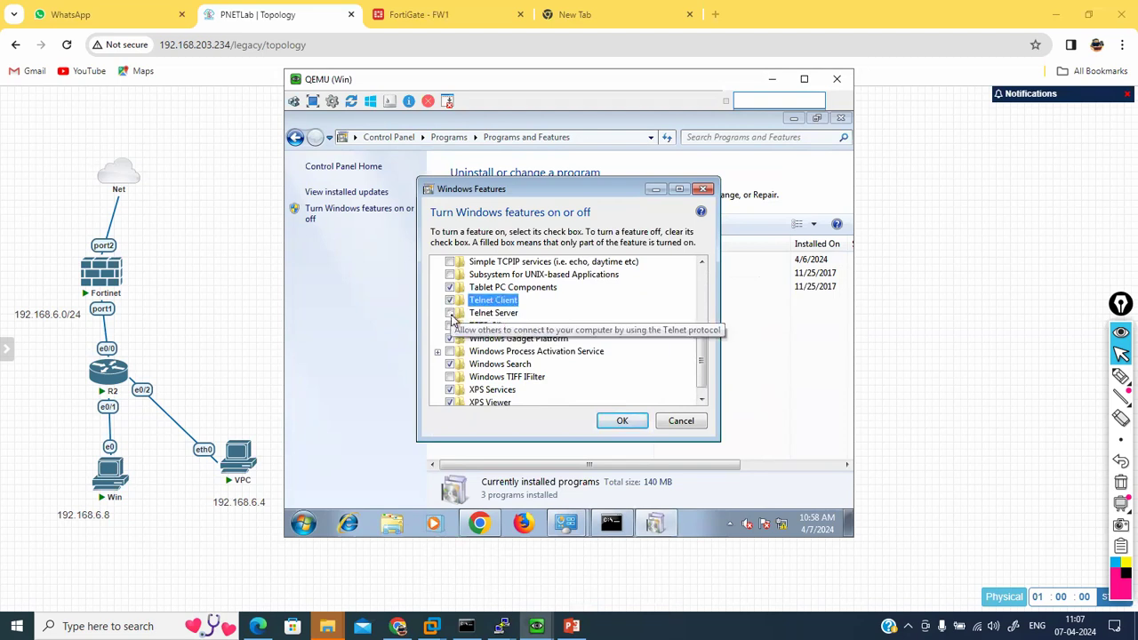
left_click(450, 313)
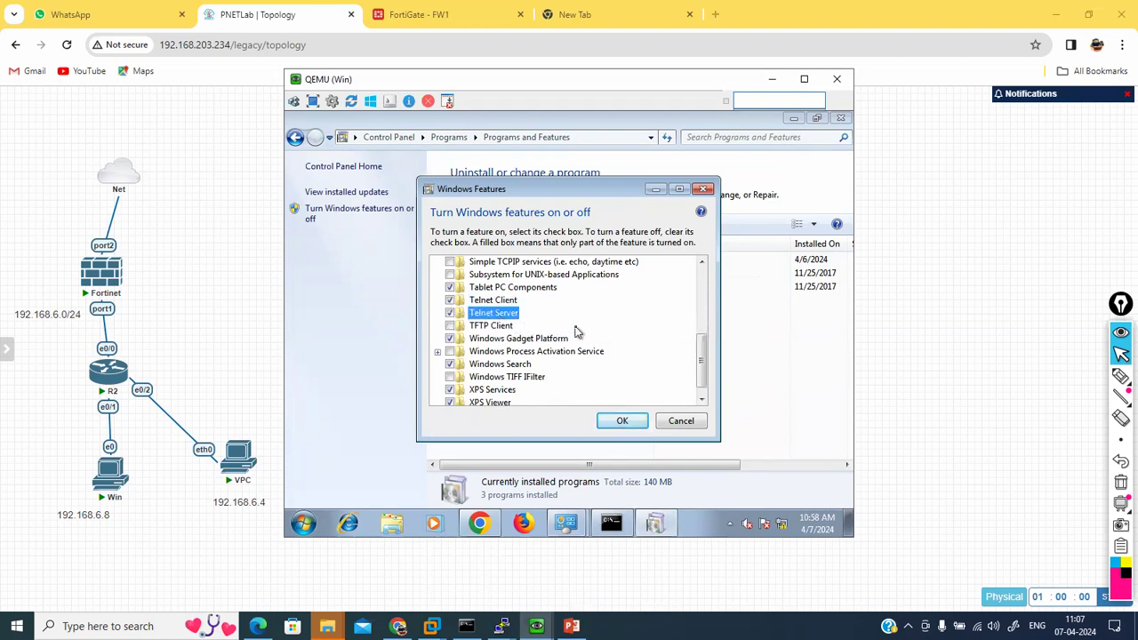
scroll(575, 332, "up", 2)
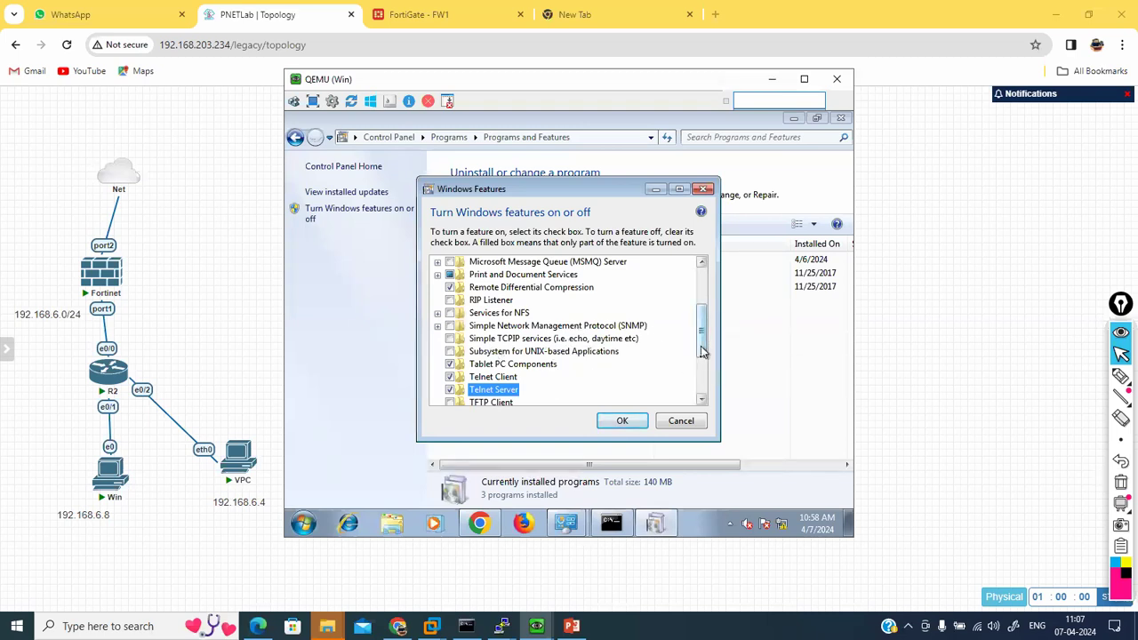
scroll(701, 351, "down", 3)
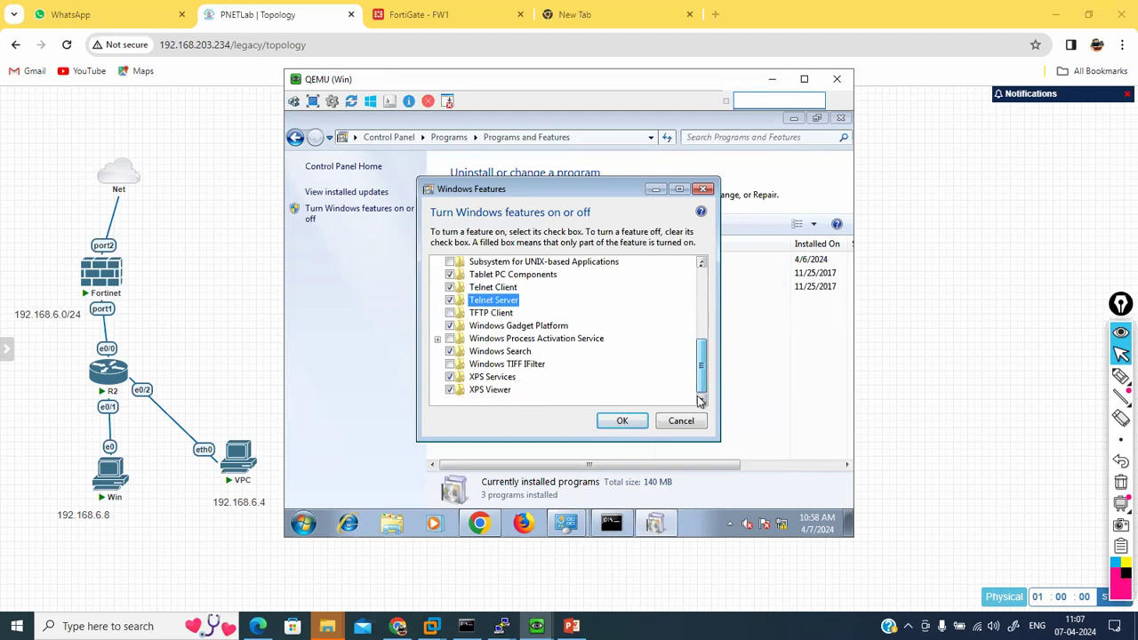
left_click_drag(700, 391, 701, 256)
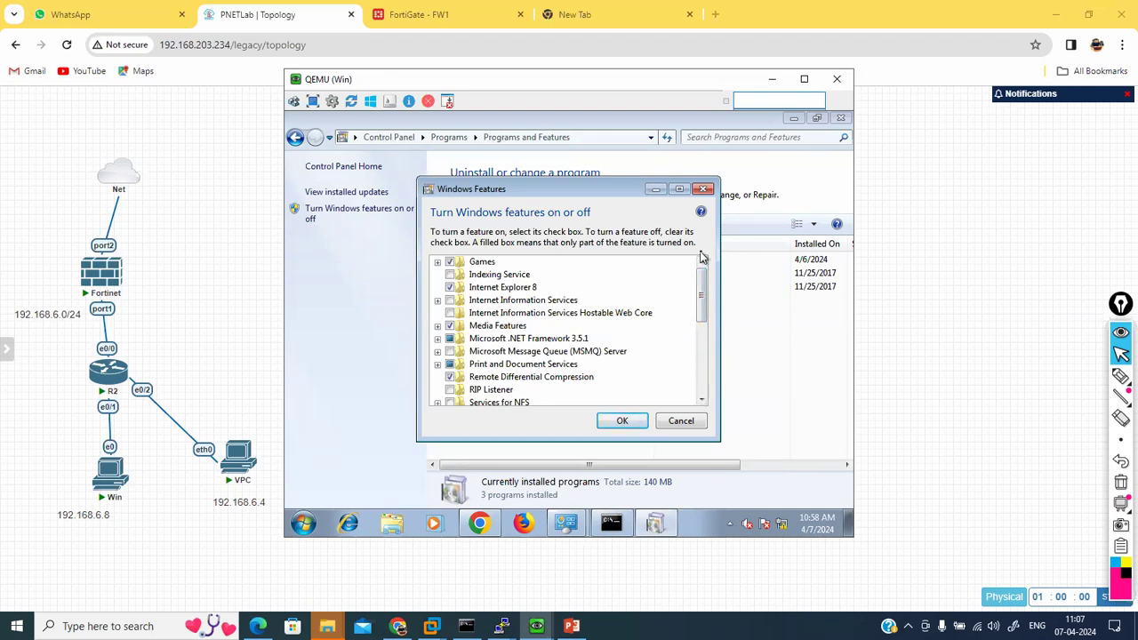
left_click(449, 301)
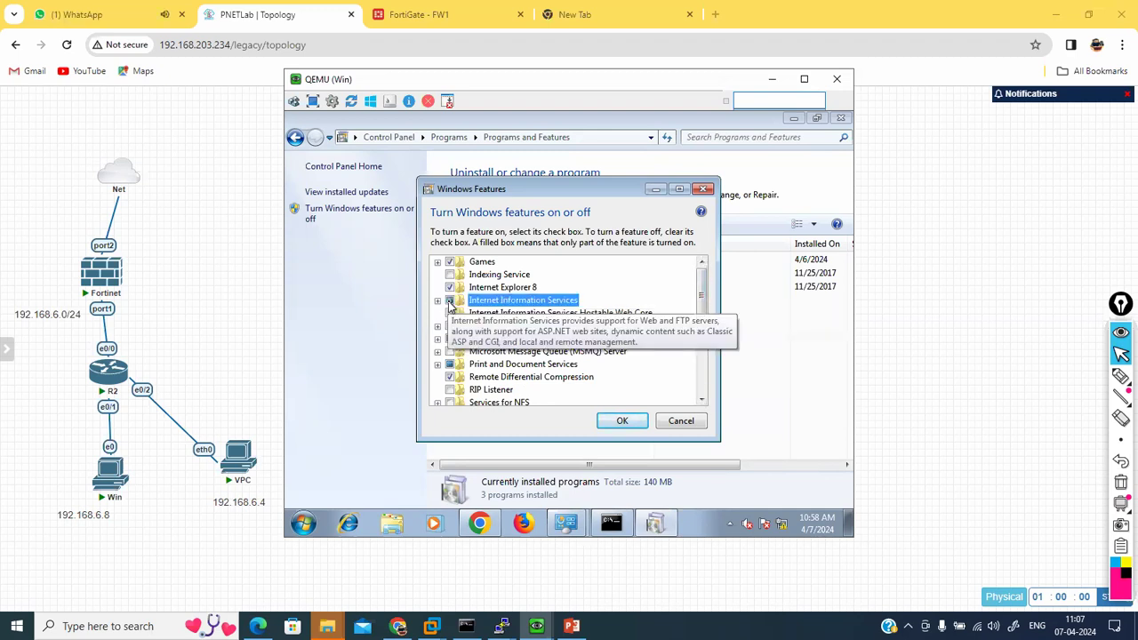
left_click(613, 423)
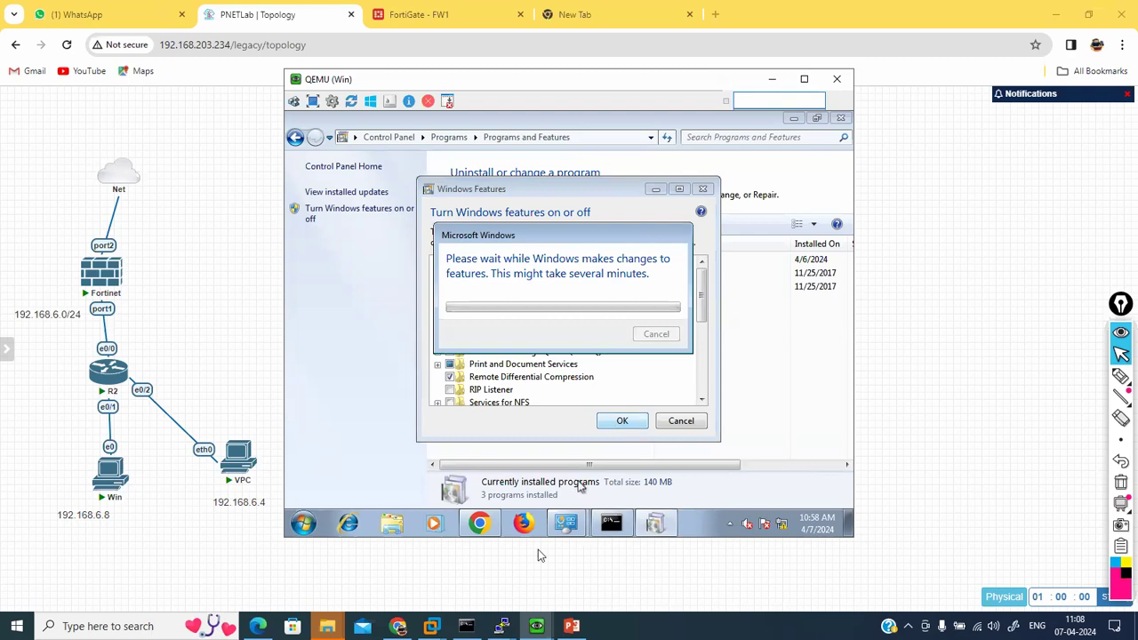
mouse_move(536, 626)
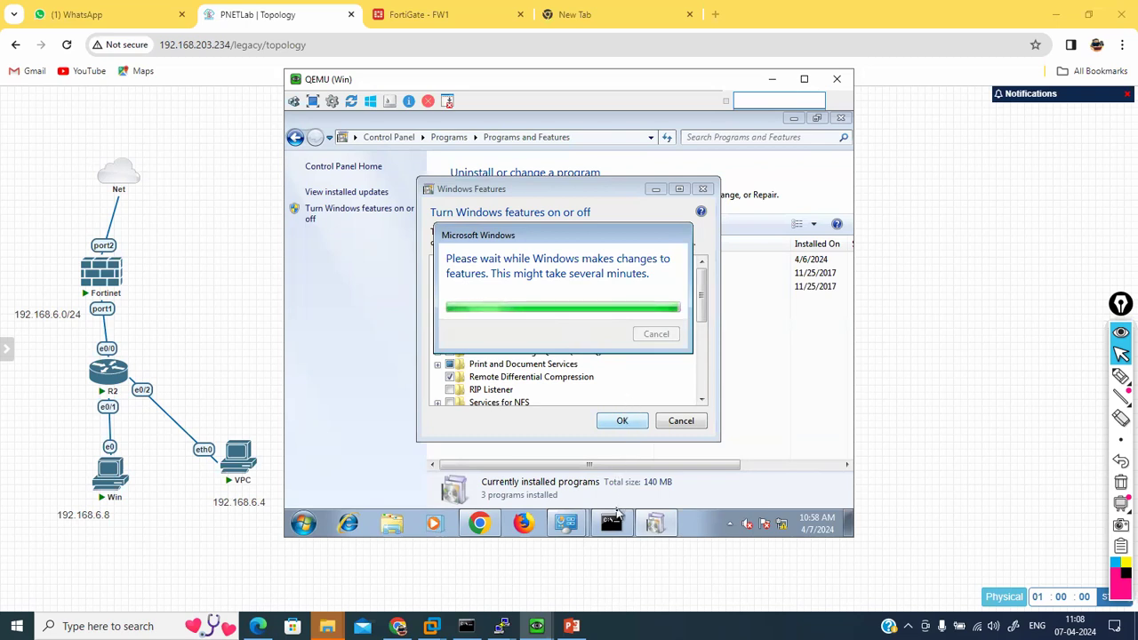
left_click(613, 522)
type("ping www.google.com")
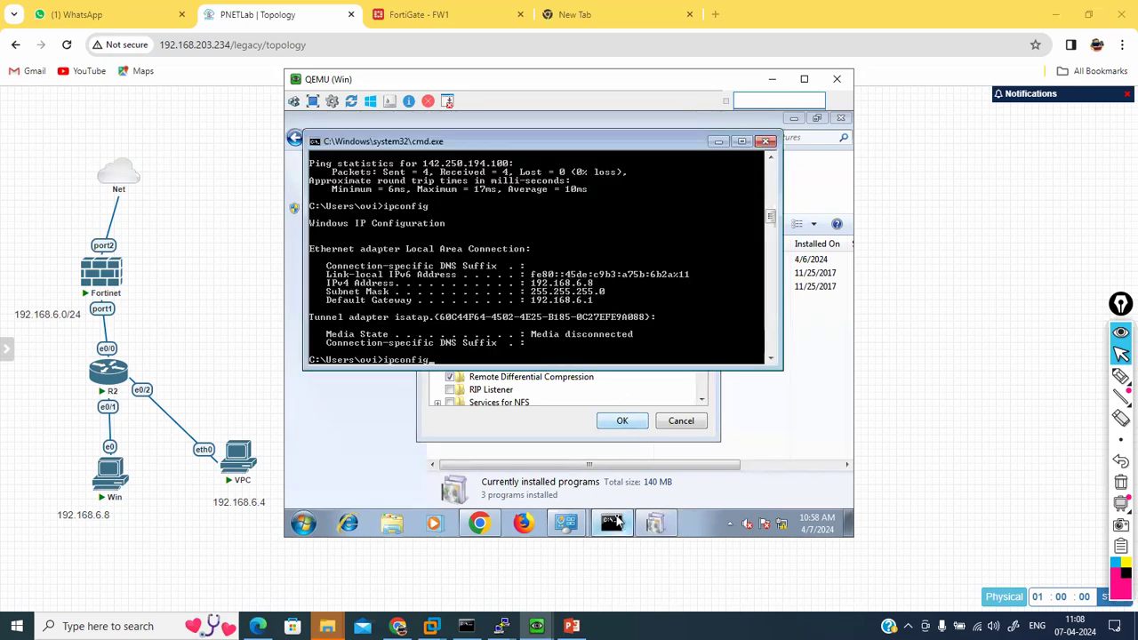
key("Return")
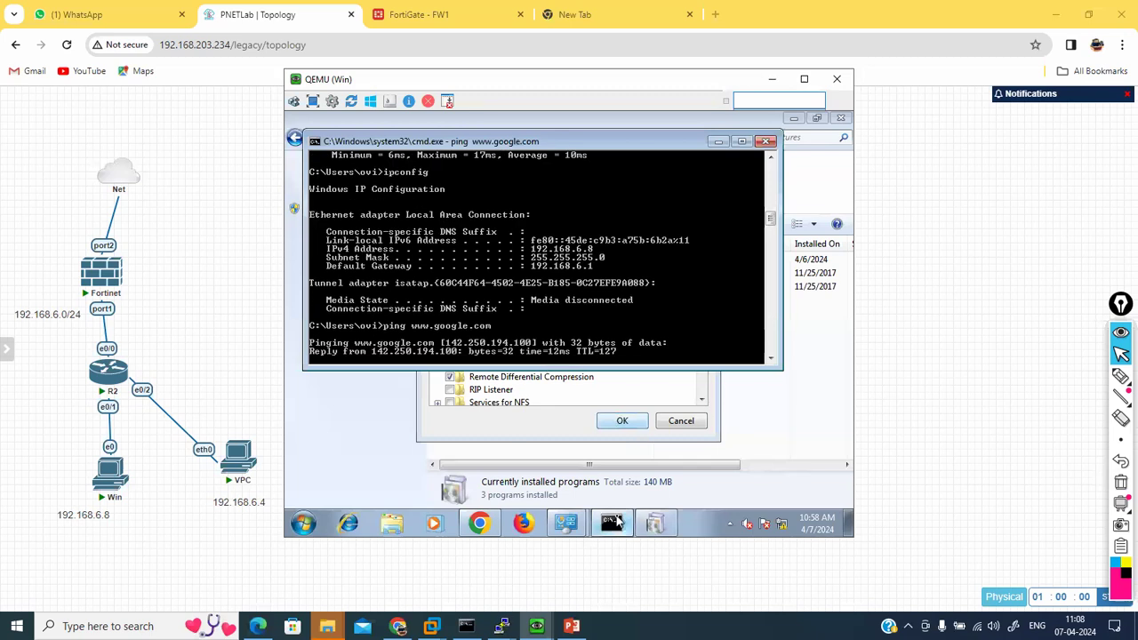
left_click(459, 431)
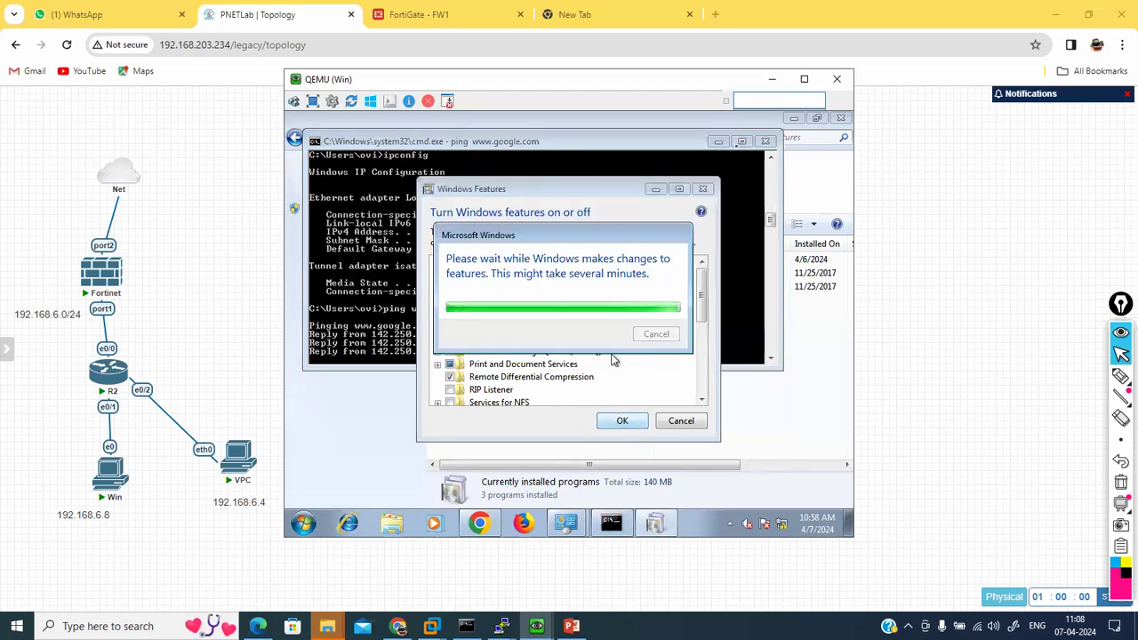
left_click(719, 143)
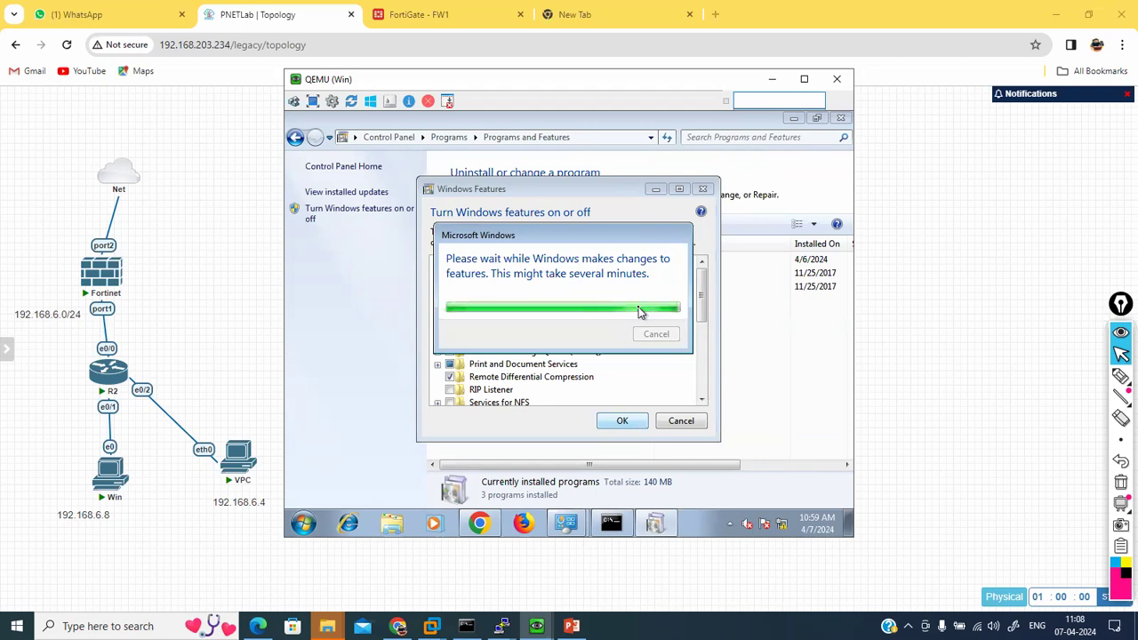
left_click(411, 13)
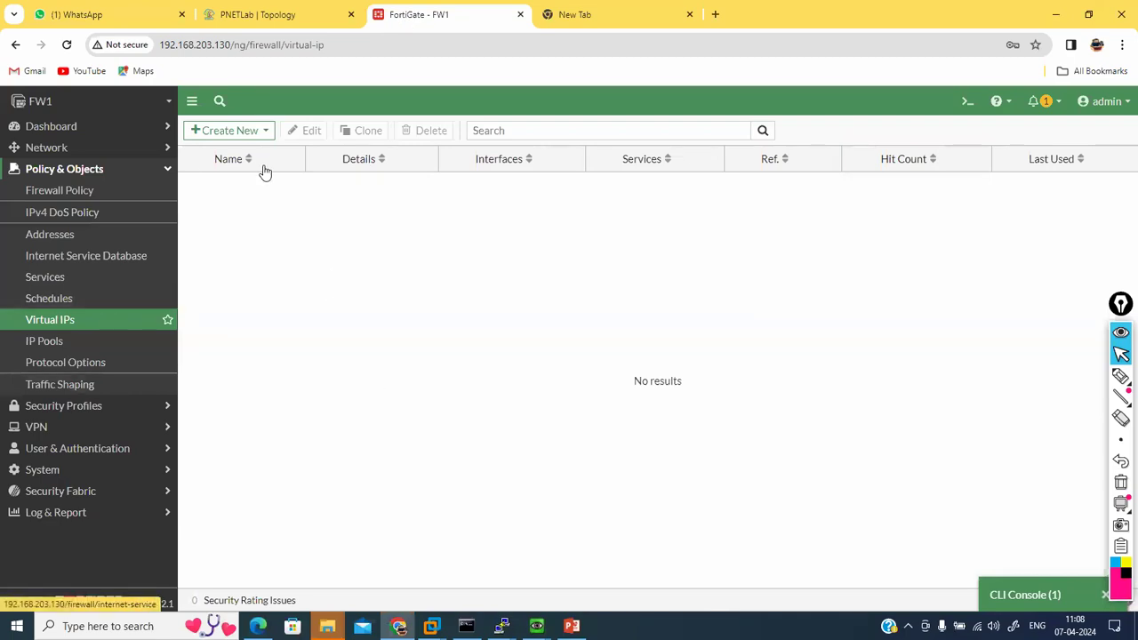
Step: Start a new virtual IP named VIP with external IP 192.168.203.130
left_click(224, 132)
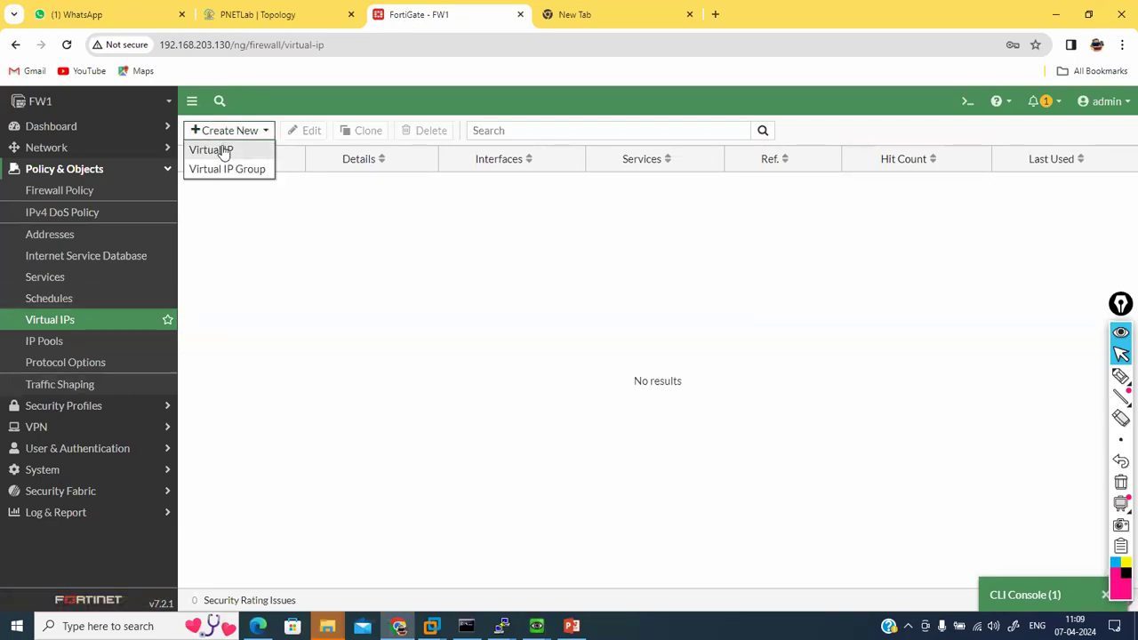
left_click(222, 149)
left_click(330, 174)
type("VIP")
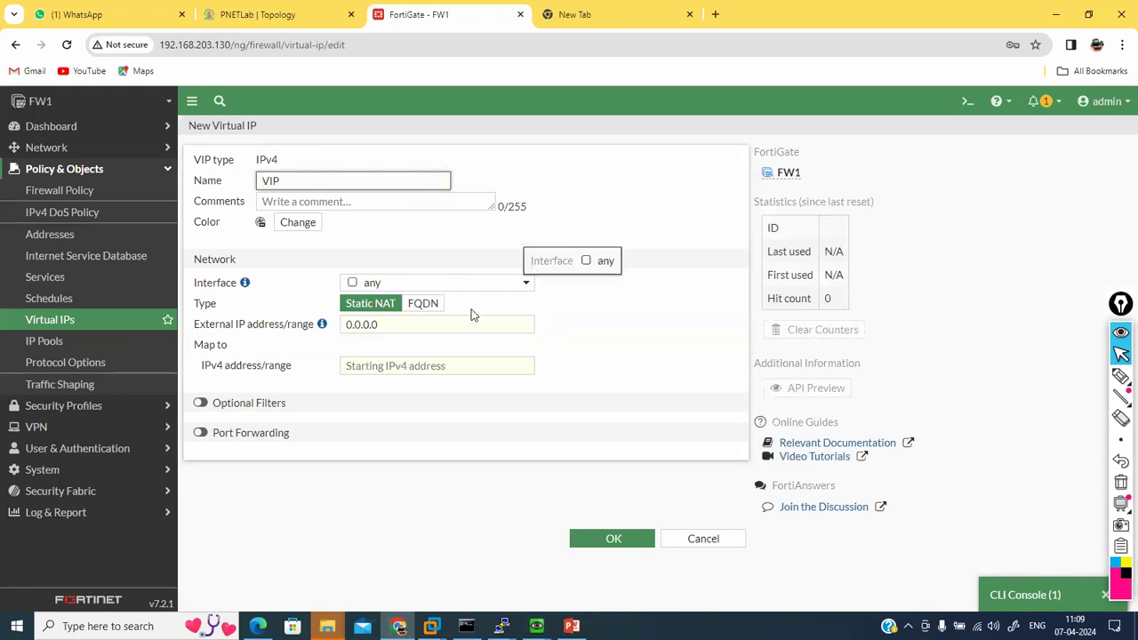
left_click(435, 324)
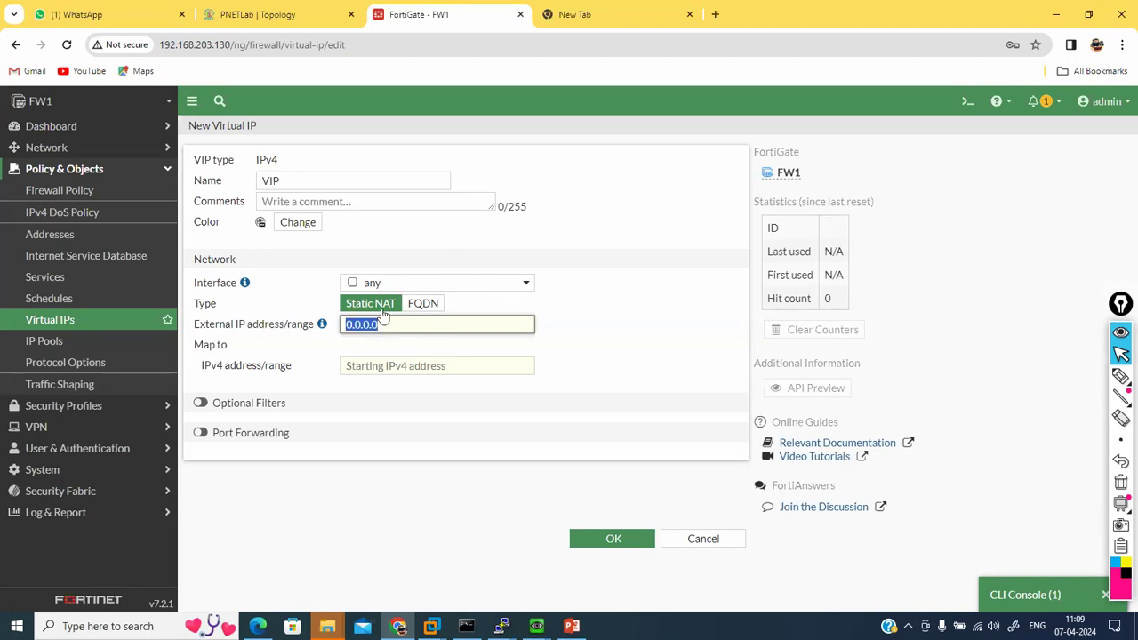
type("192.1")
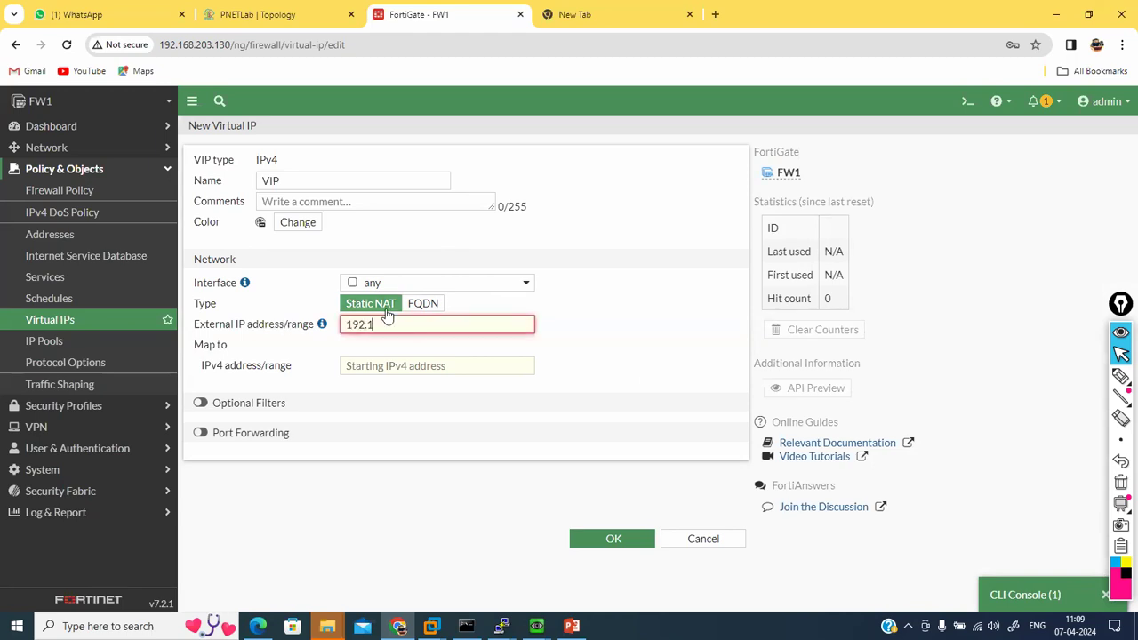
type("68.203.130")
left_click(420, 364)
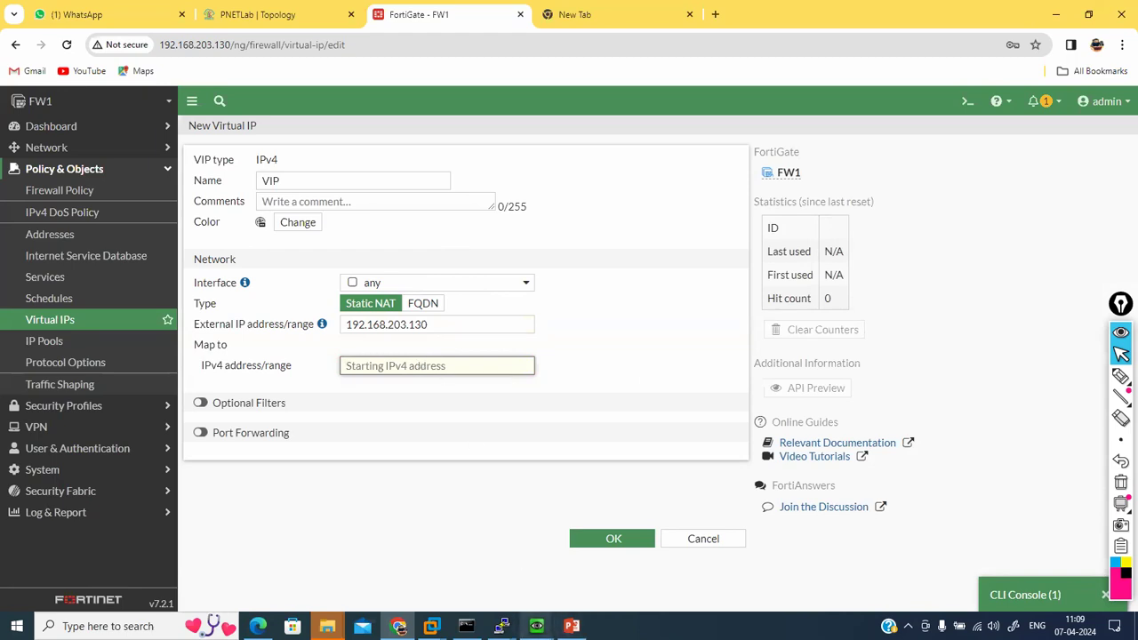
Step: Check the Windows VM's command prompt for its internal address
left_click(535, 625)
left_click(476, 548)
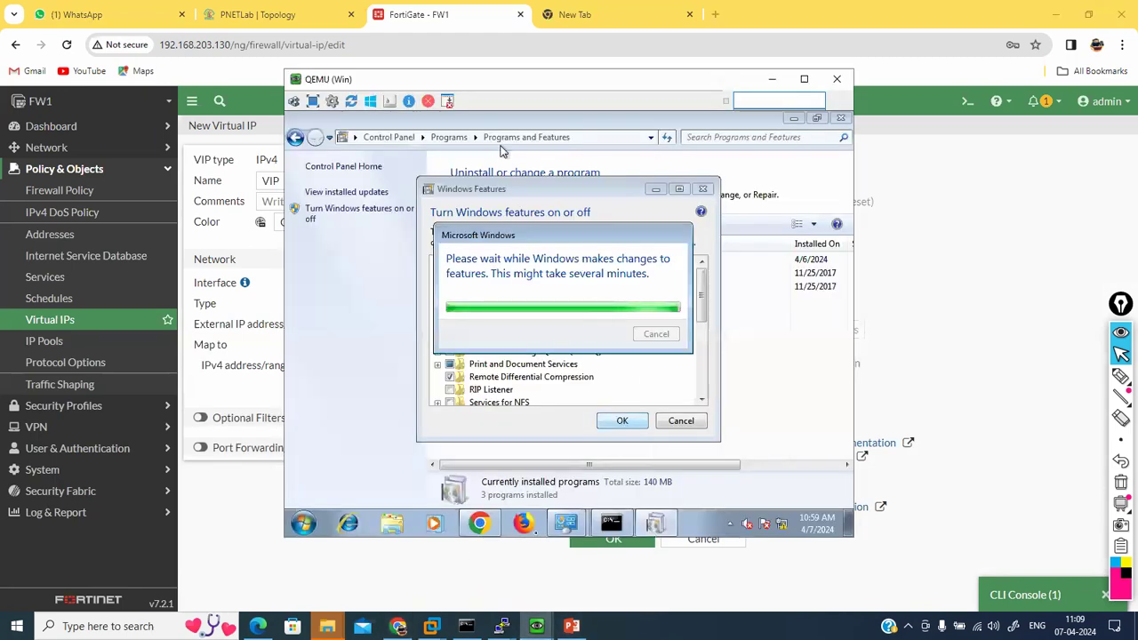
left_click(609, 526)
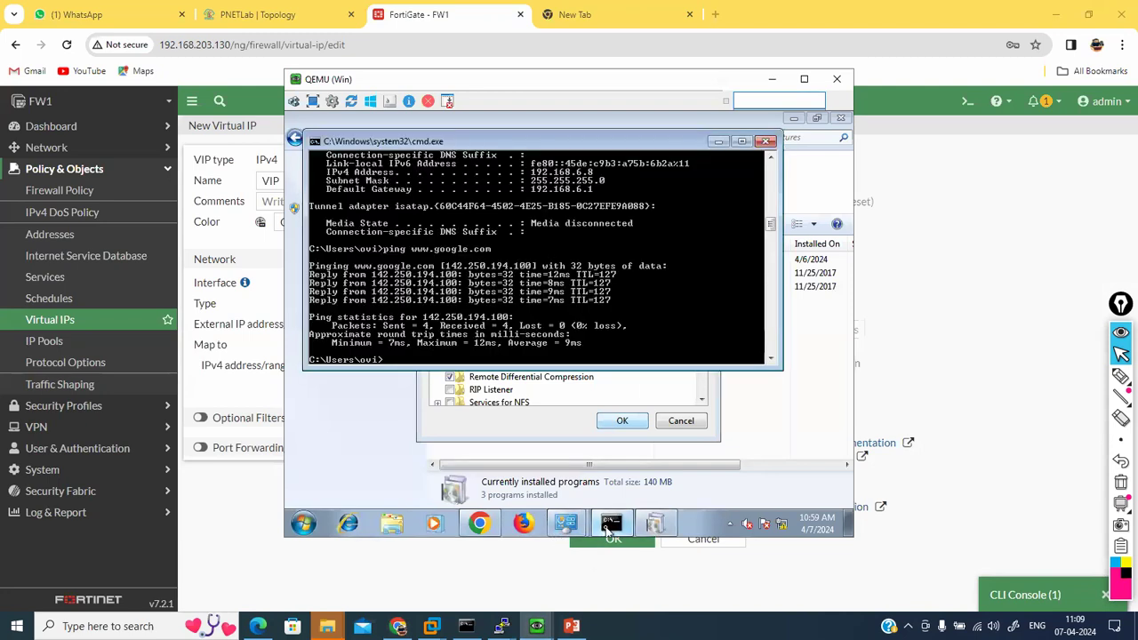
type("ipconfi")
key("BackSpace")
key("BackSpace")
key("BackSpace")
key("BackSpace")
key("BackSpace")
key("BackSpace")
key("BackSpace")
key("BackSpace")
left_click(305, 14)
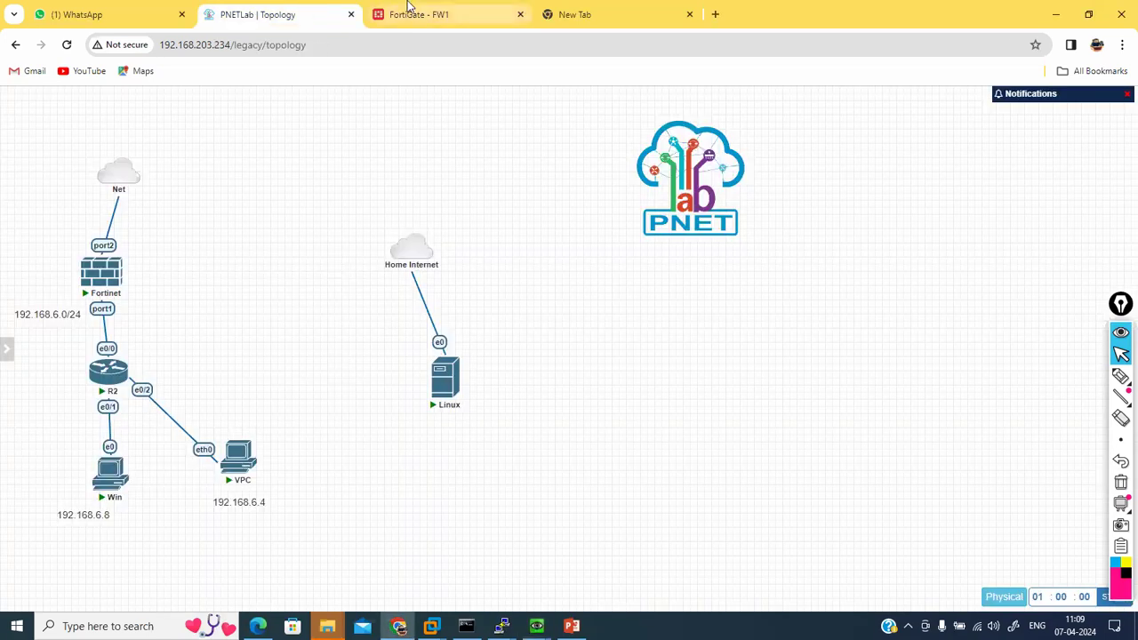
Step: Map the virtual IP to internal address 192.168.6.8 and save it
left_click(411, 12)
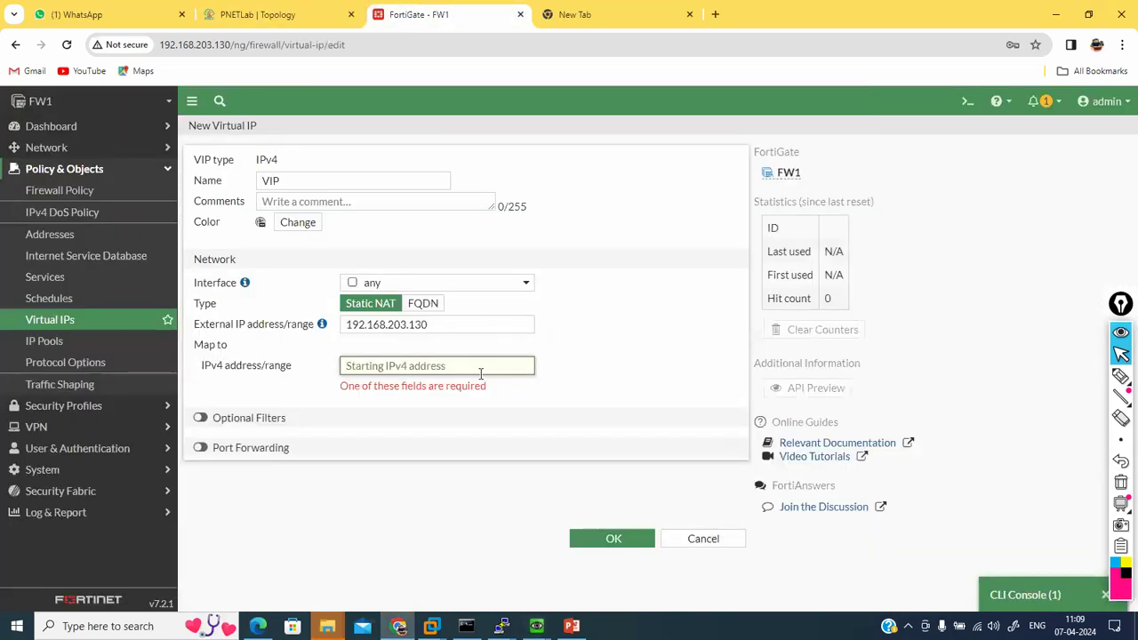
type("192.168")
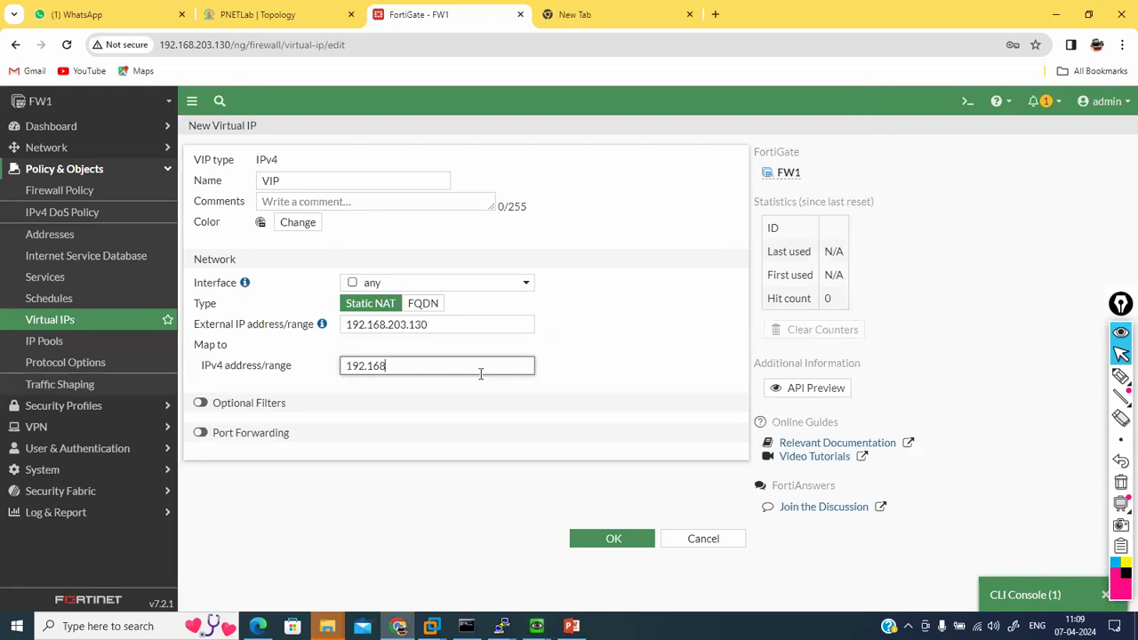
type(".6.8")
left_click(548, 496)
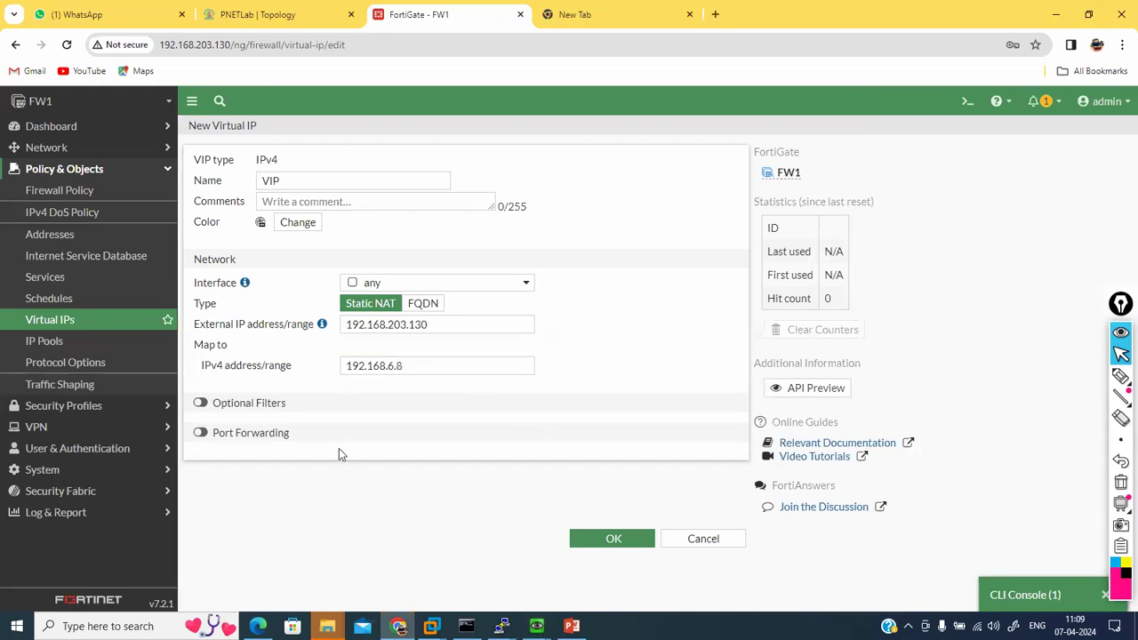
left_click(603, 544)
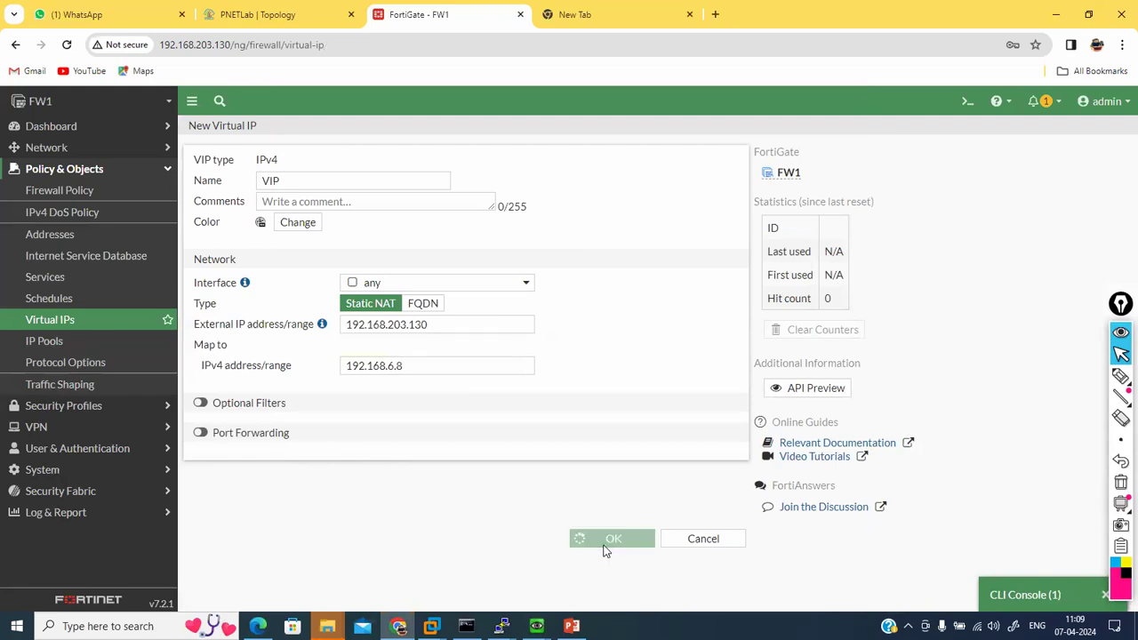
left_click(59, 190)
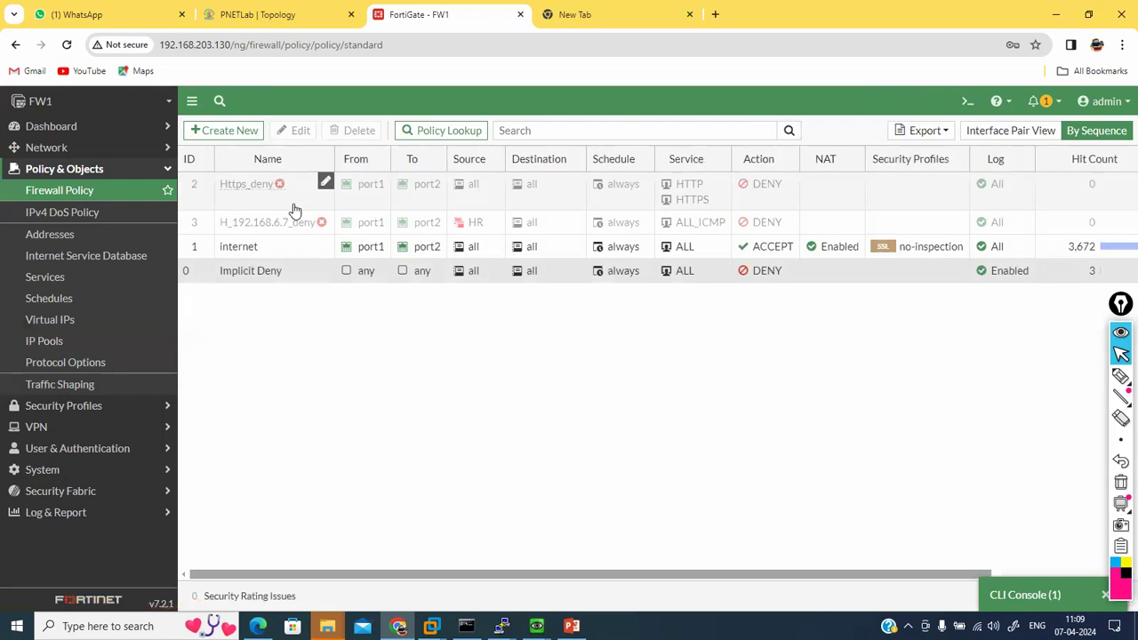
Step: Create a new firewall policy named WEB-Service-Allow
left_click(232, 132)
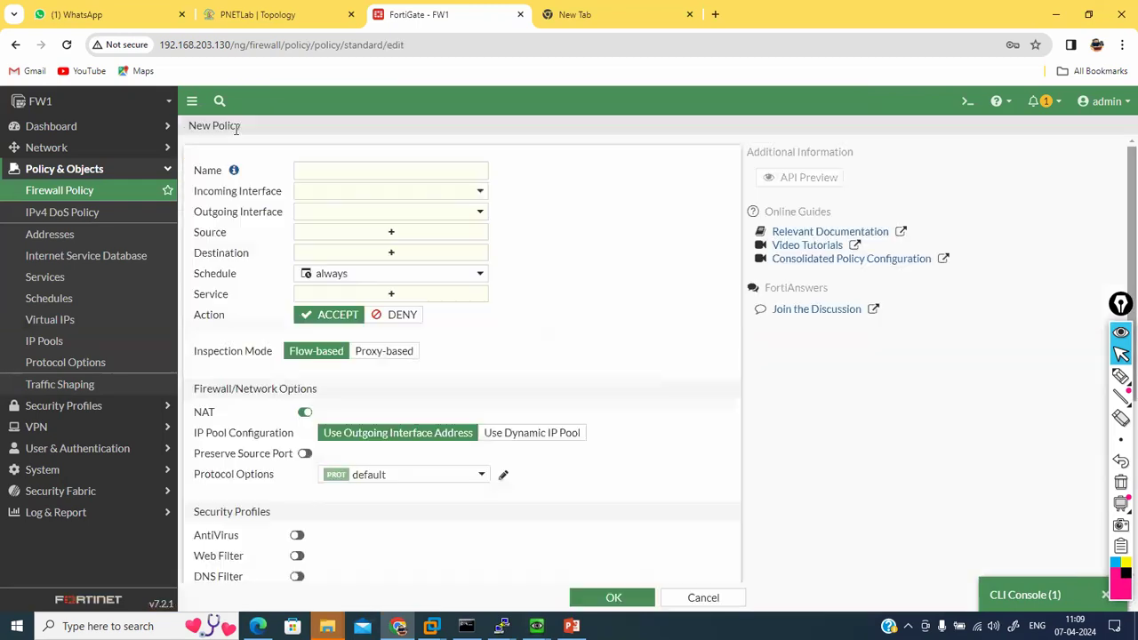
left_click(308, 169)
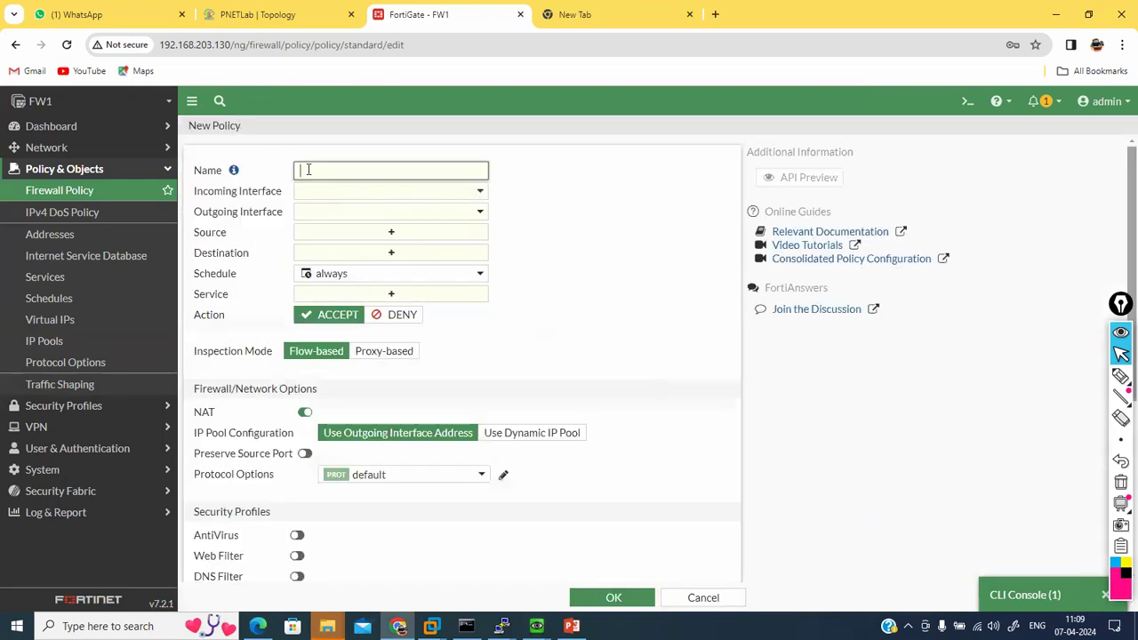
type("out-IN")
key("BackSpace")
key("BackSpace")
key("BackSpace")
key("BackSpace")
type("WEB-Service-Allow")
Step: Set the policy's incoming interface to port2, outgoing to port1, and source to all
left_click(353, 196)
left_click(339, 266)
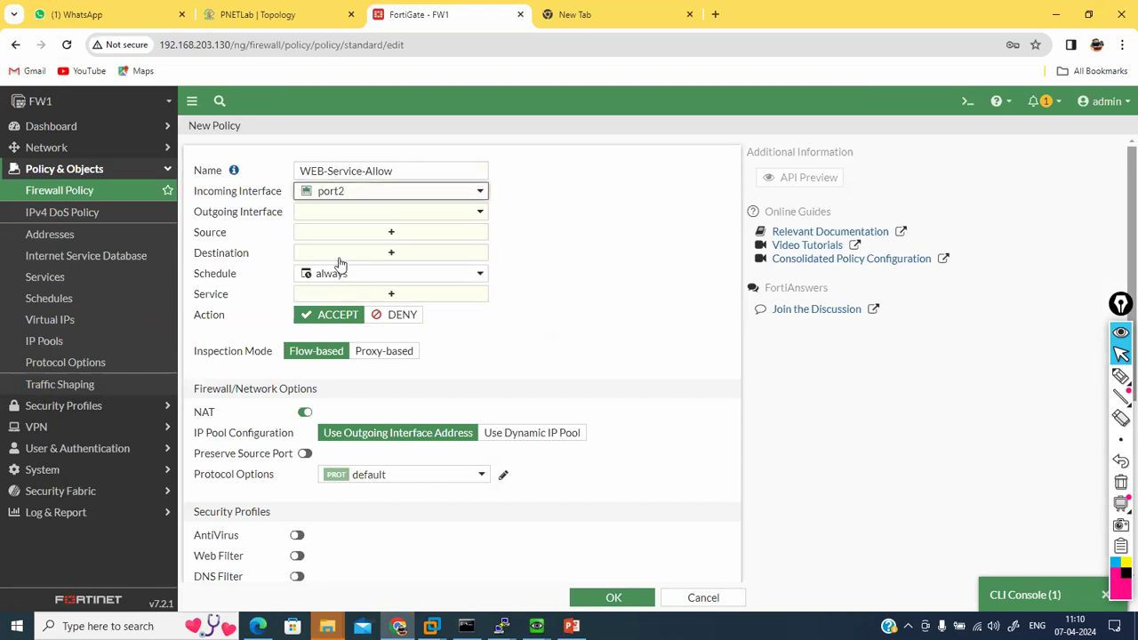
left_click(266, 14)
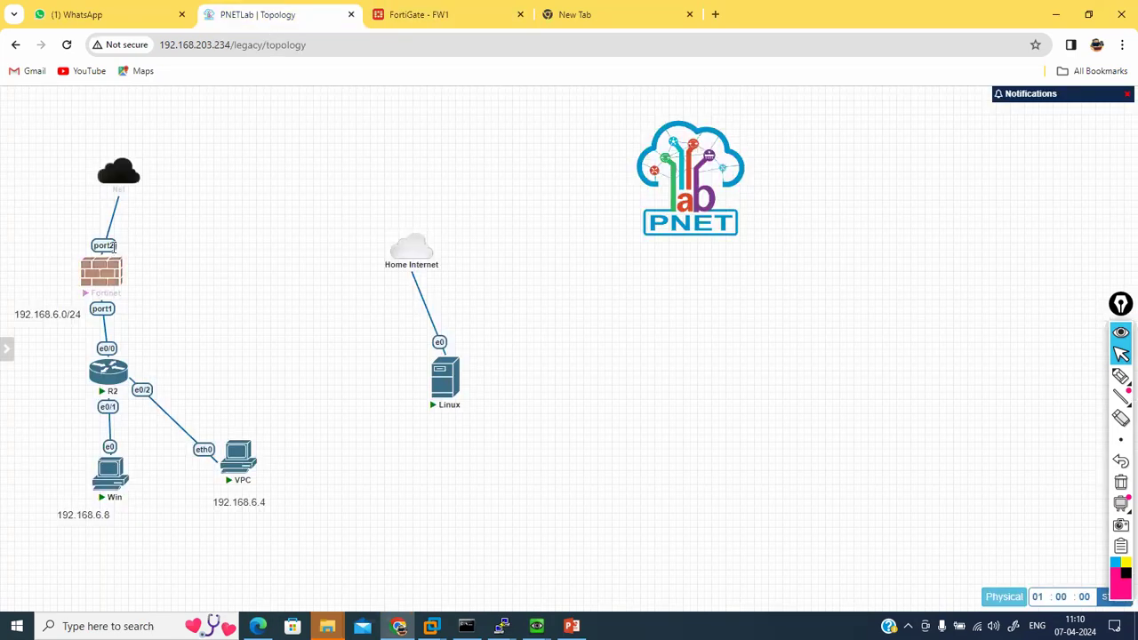
left_click(418, 14)
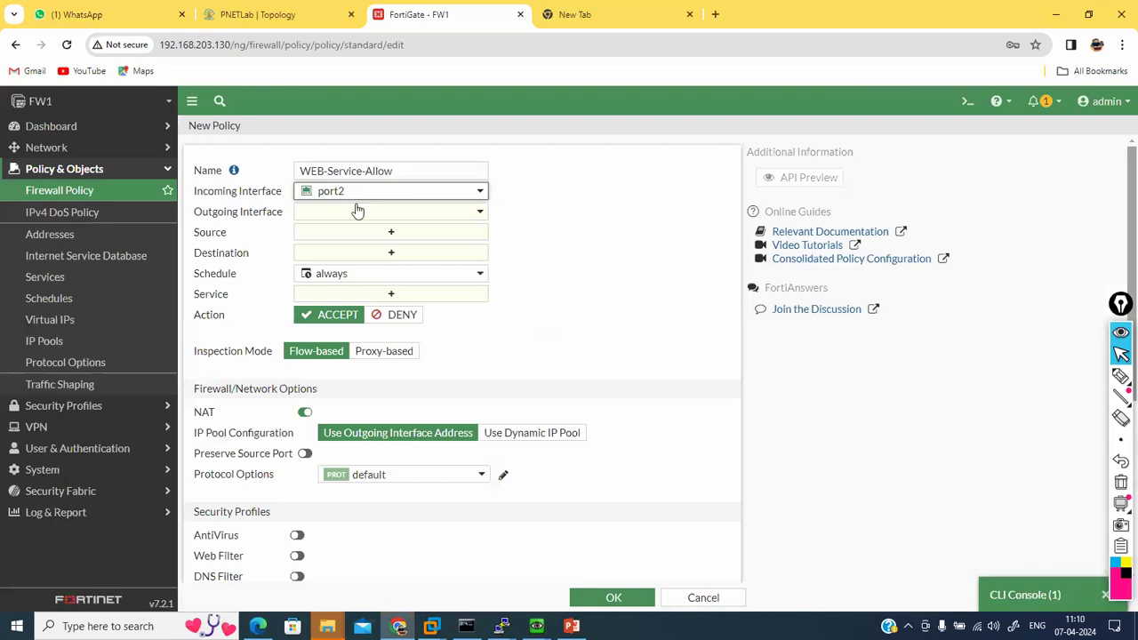
left_click(358, 212)
left_click(334, 271)
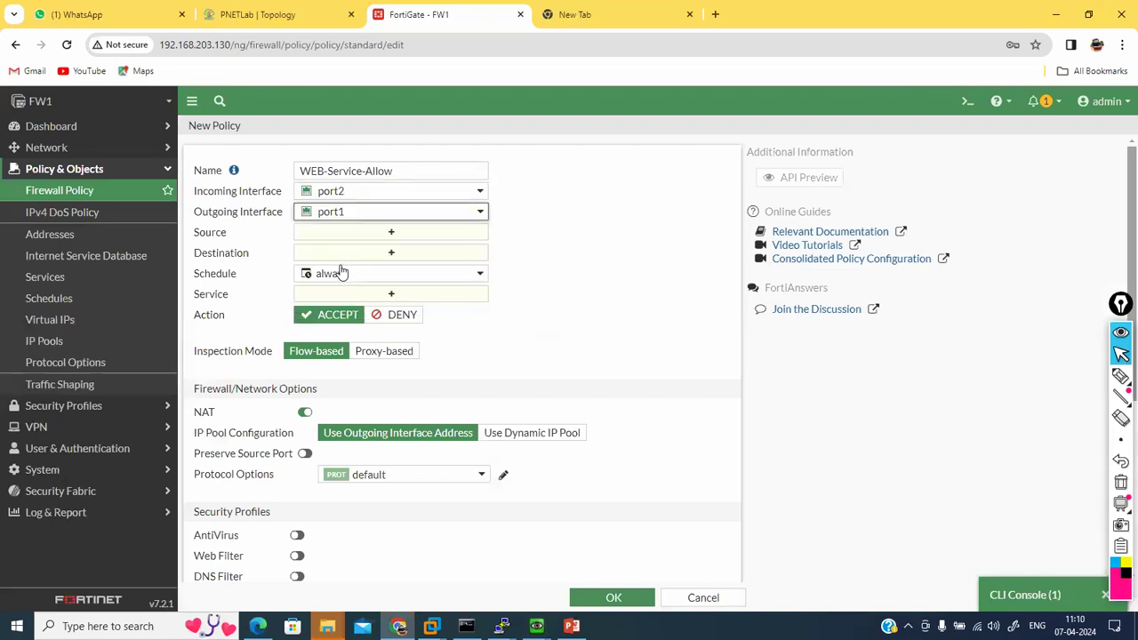
left_click(344, 233)
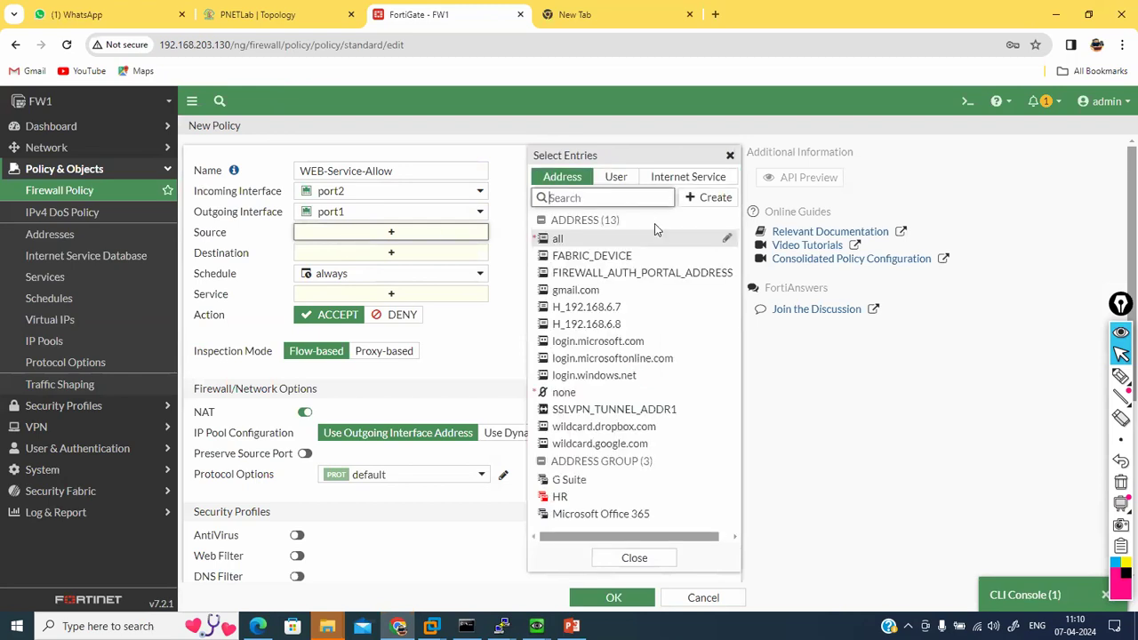
left_click(573, 238)
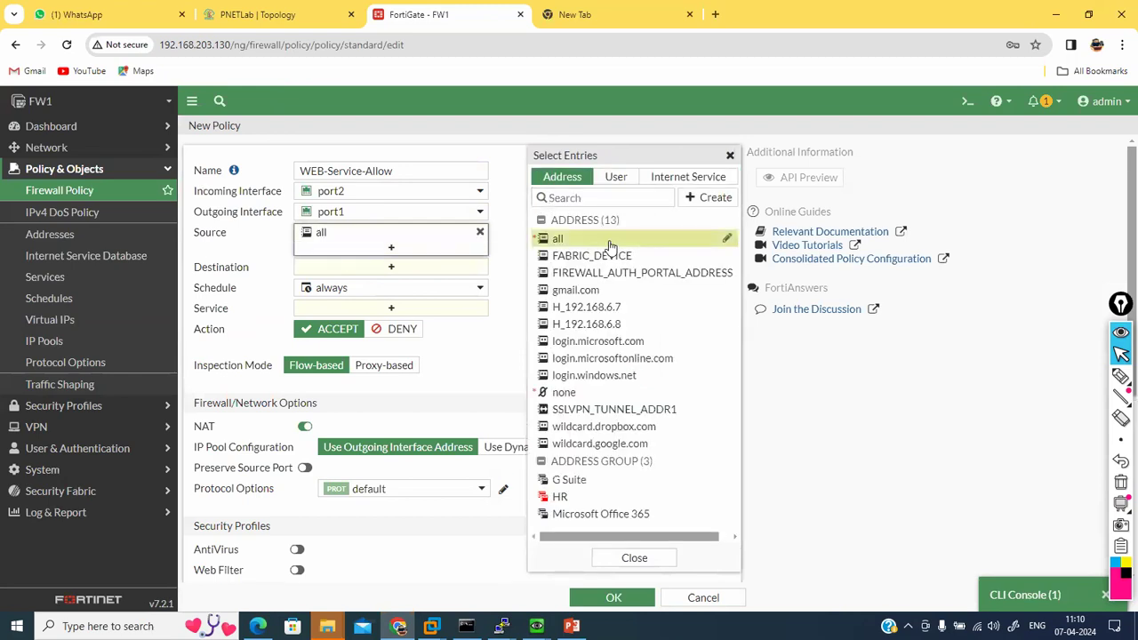
left_click(259, 250)
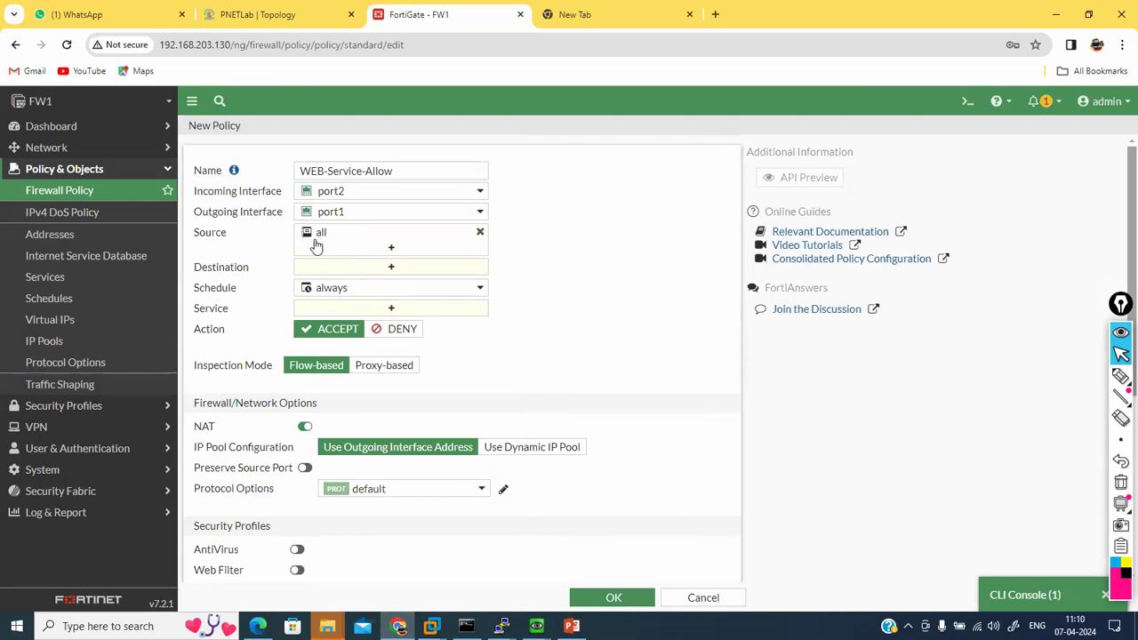
Step: Choose the VIP virtual IP as the policy's destination address and check its details
left_click(381, 268)
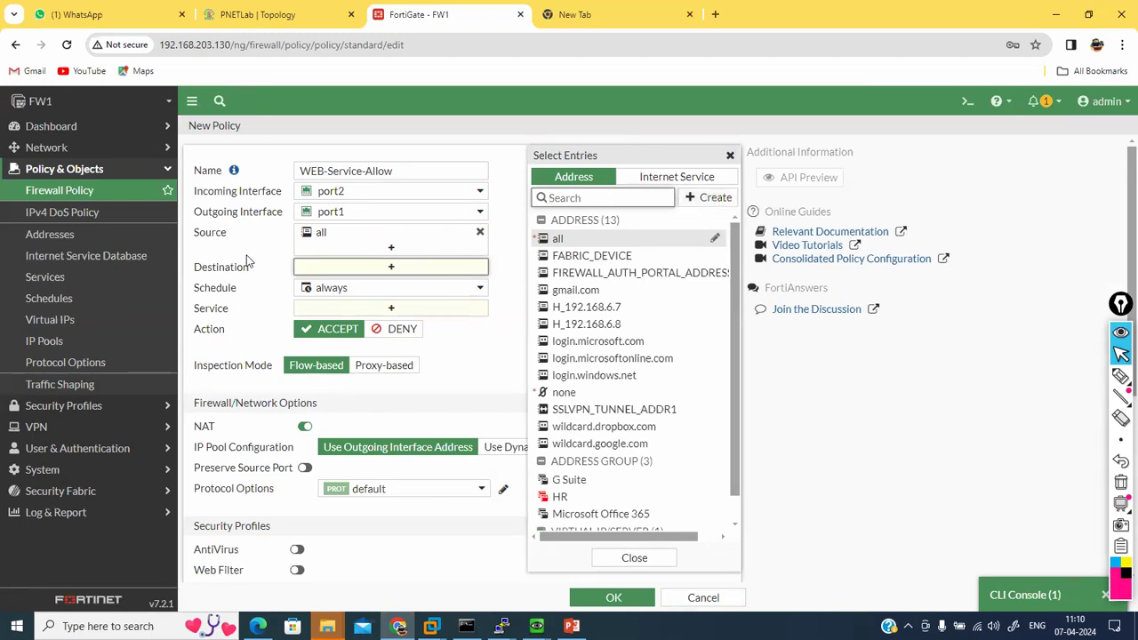
left_click(247, 258)
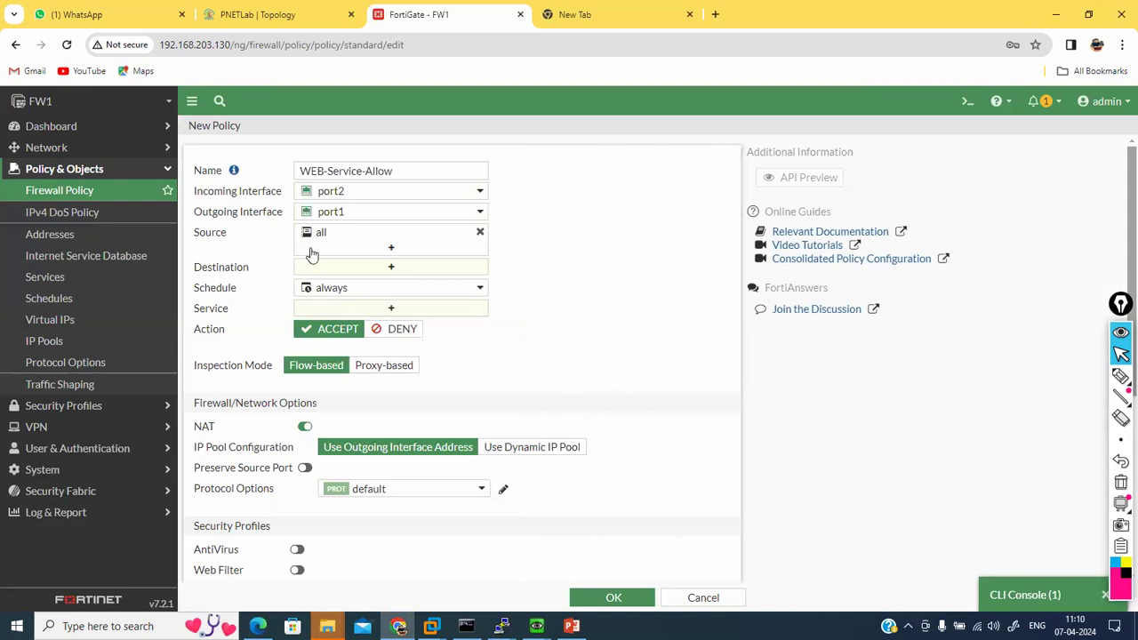
left_click(373, 268)
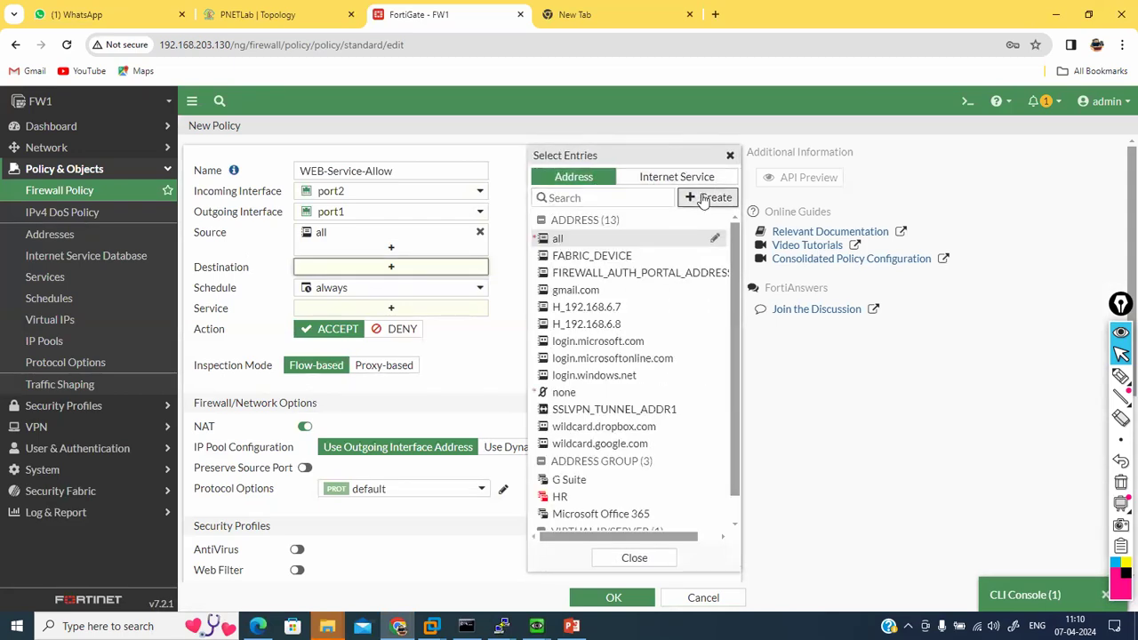
left_click(701, 197)
left_click(561, 244)
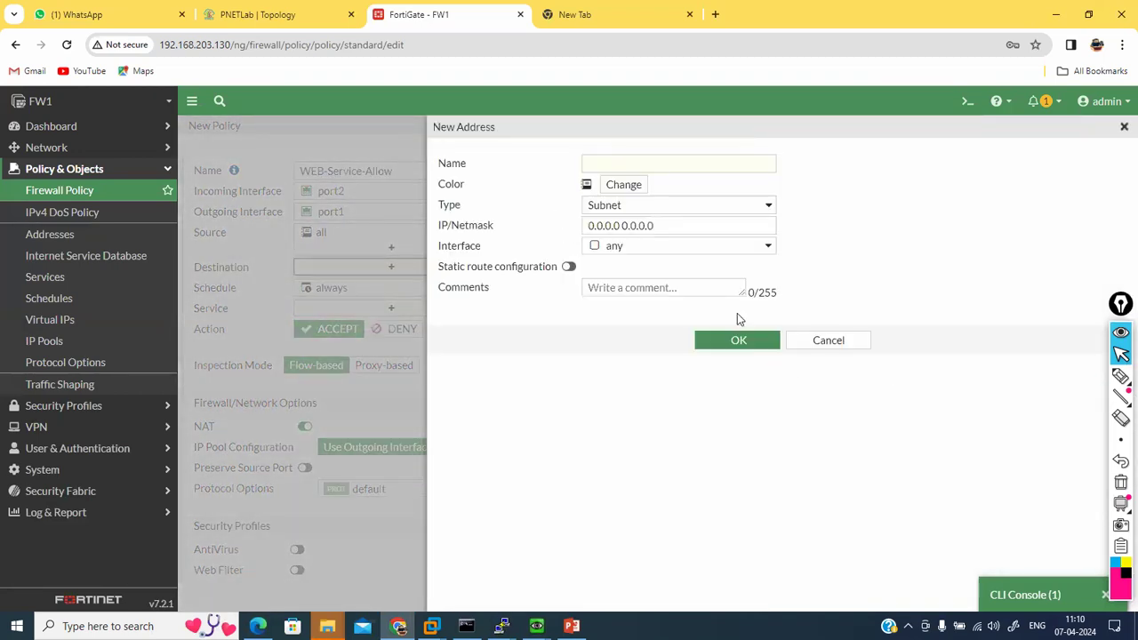
left_click(839, 346)
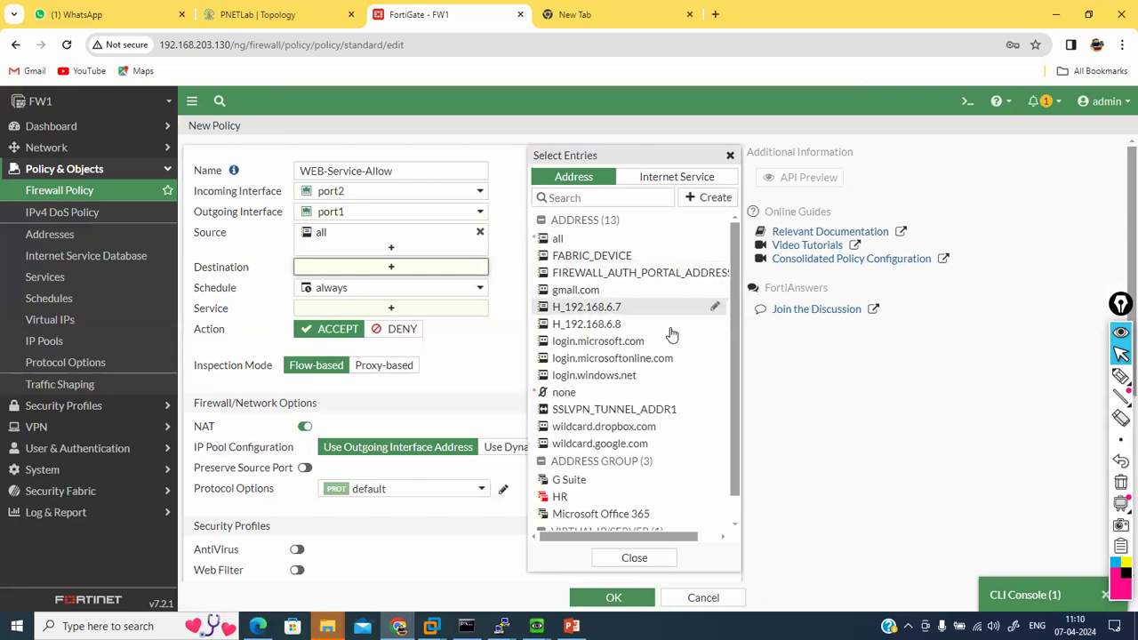
scroll(601, 388, "down", 1)
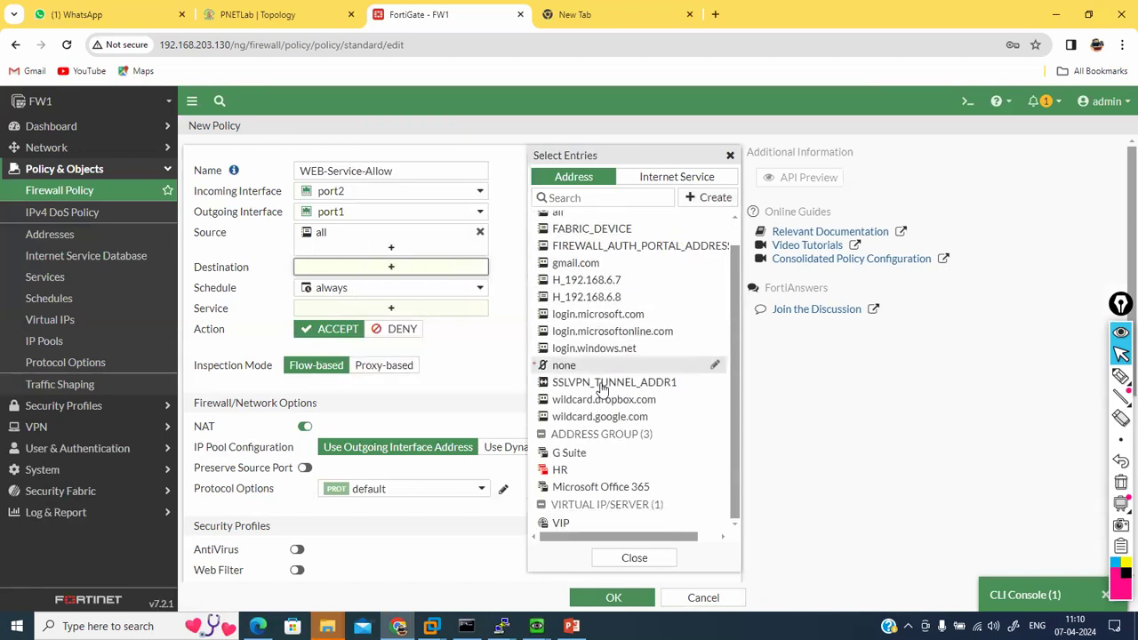
left_click(595, 526)
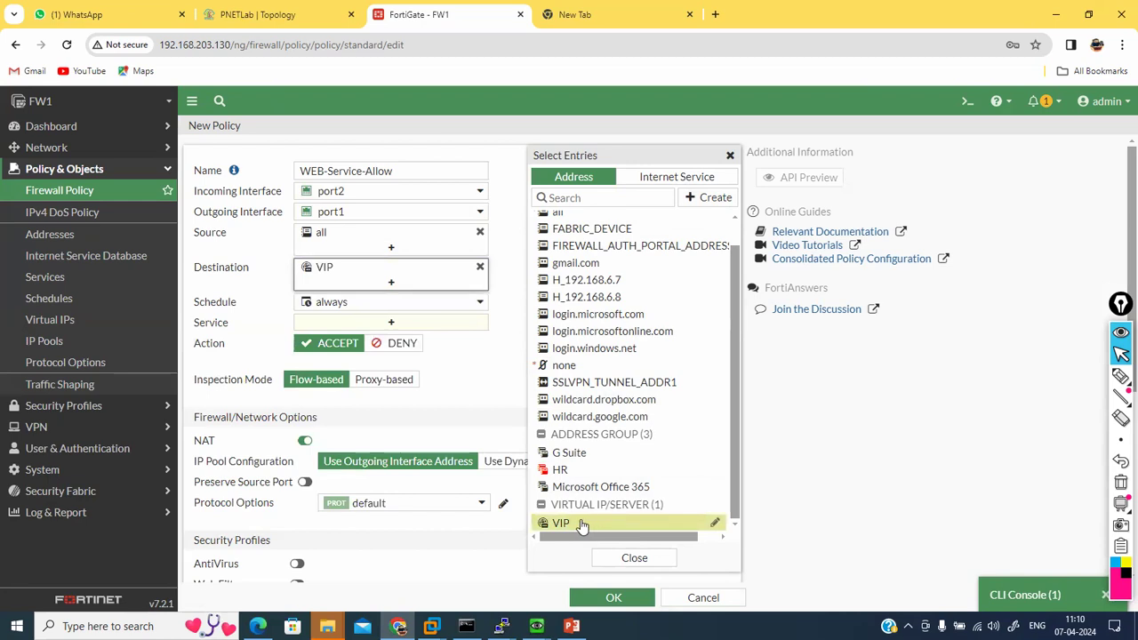
left_click(455, 342)
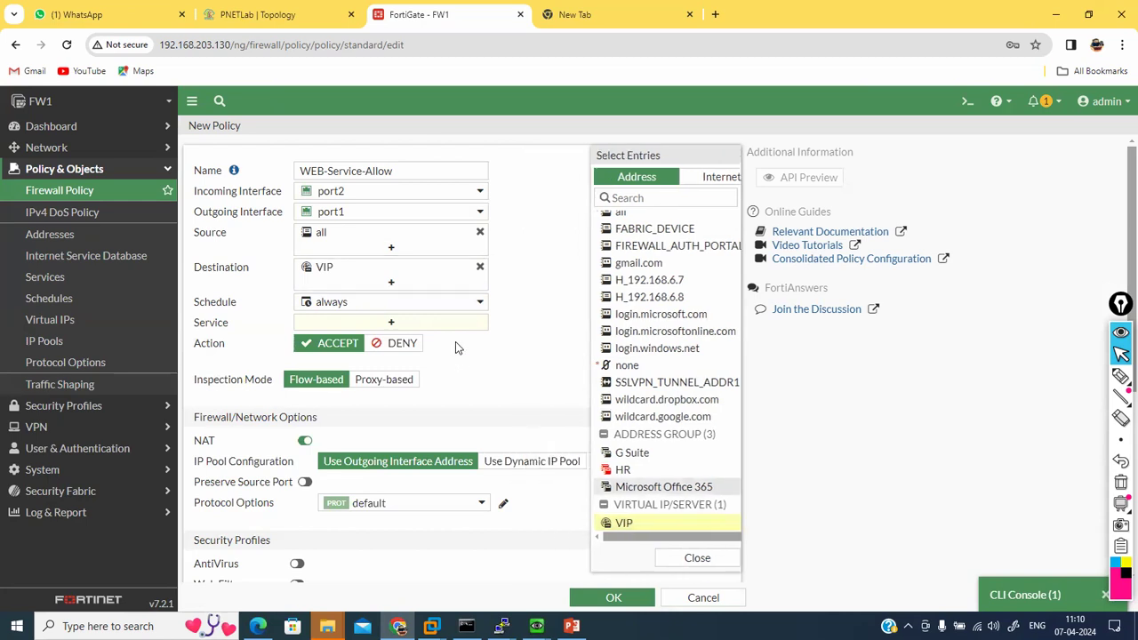
left_click(305, 441)
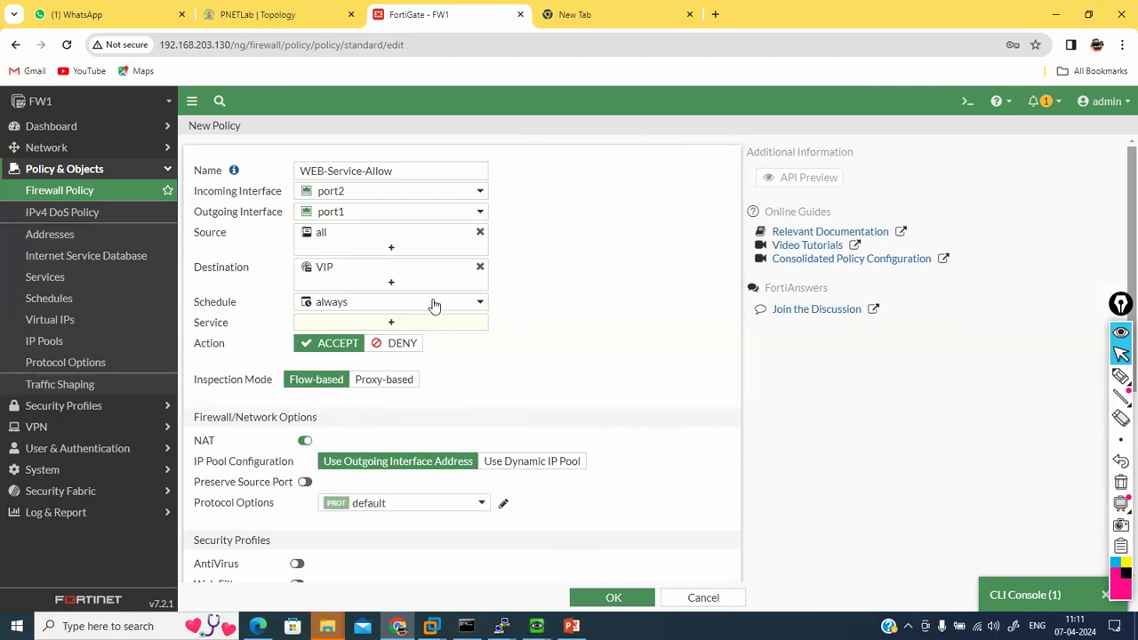
mouse_move(329, 271)
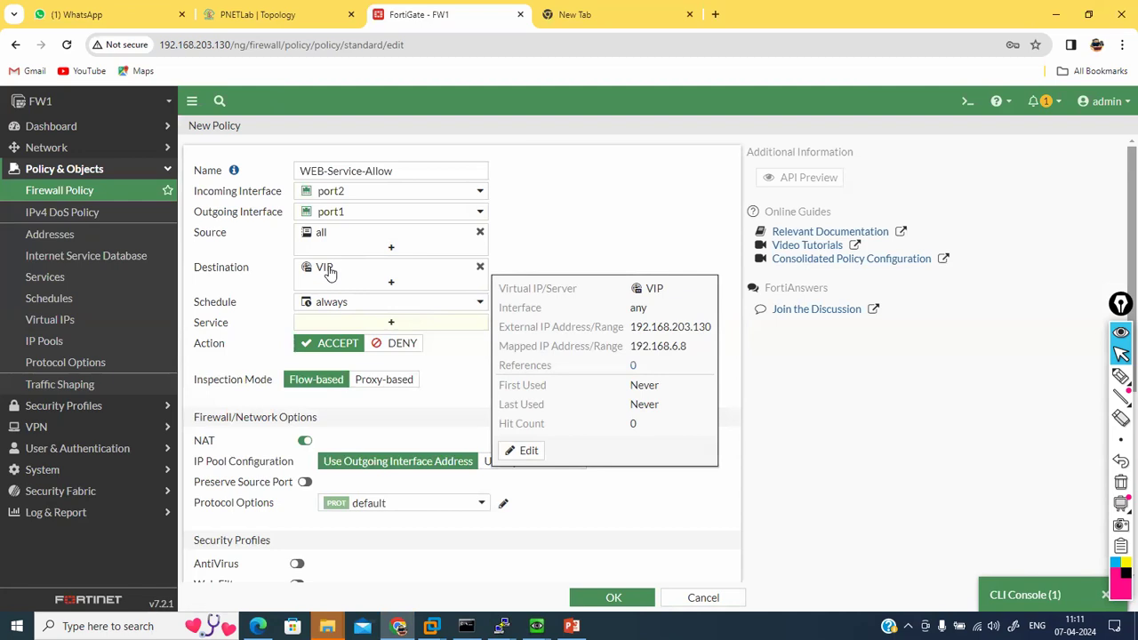
Step: Add ALL_ICMP and RDP to the WEB-Service-Allow policy's services
left_click(373, 323)
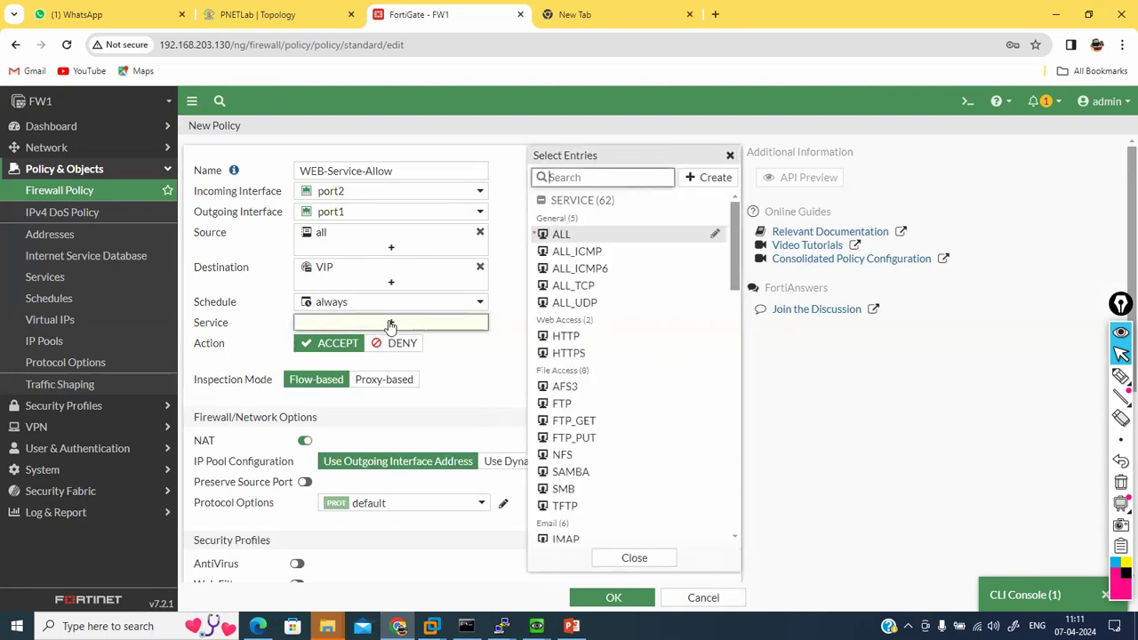
type("d")
key("BackSpace")
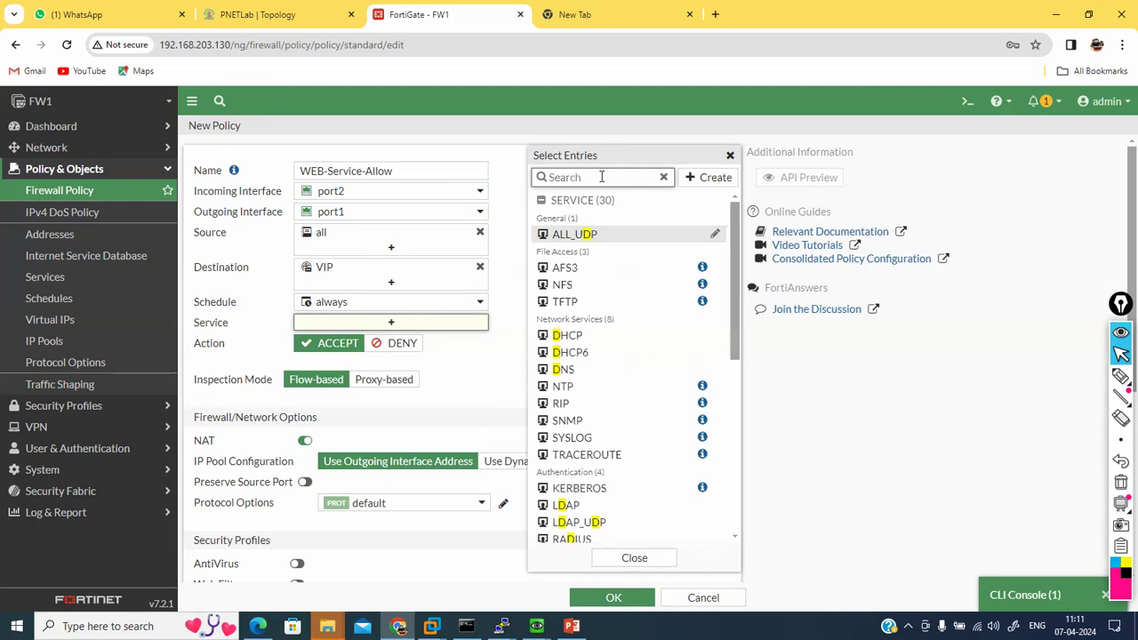
type("icmp")
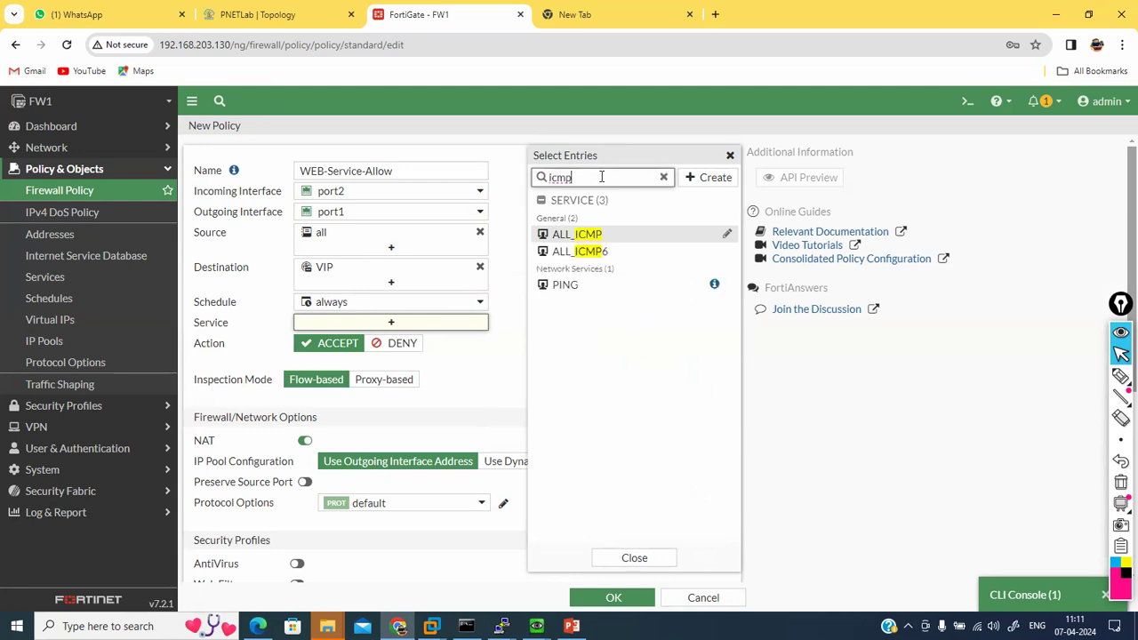
left_click(578, 234)
left_click(586, 180)
key("BackSpace")
key("BackSpace")
key("BackSpace")
key("BackSpace")
type("rdp")
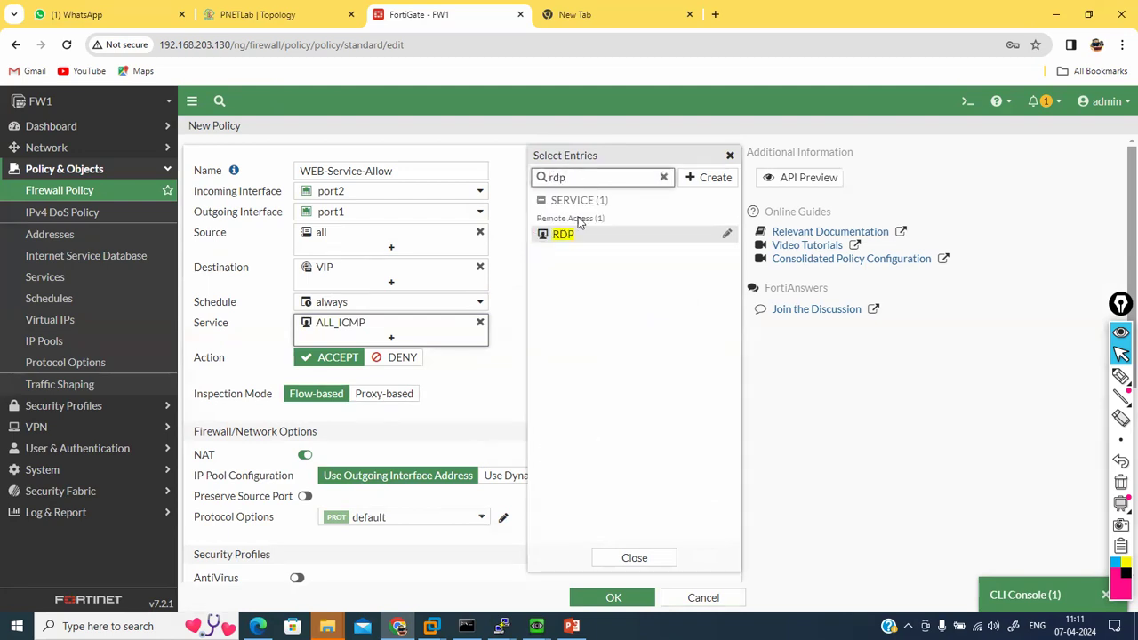
left_click(566, 235)
Step: Add HTTP as the third service and close the service picker
left_click(588, 181)
key("BackSpace")
key("BackSpace")
key("BackSpace")
type("http")
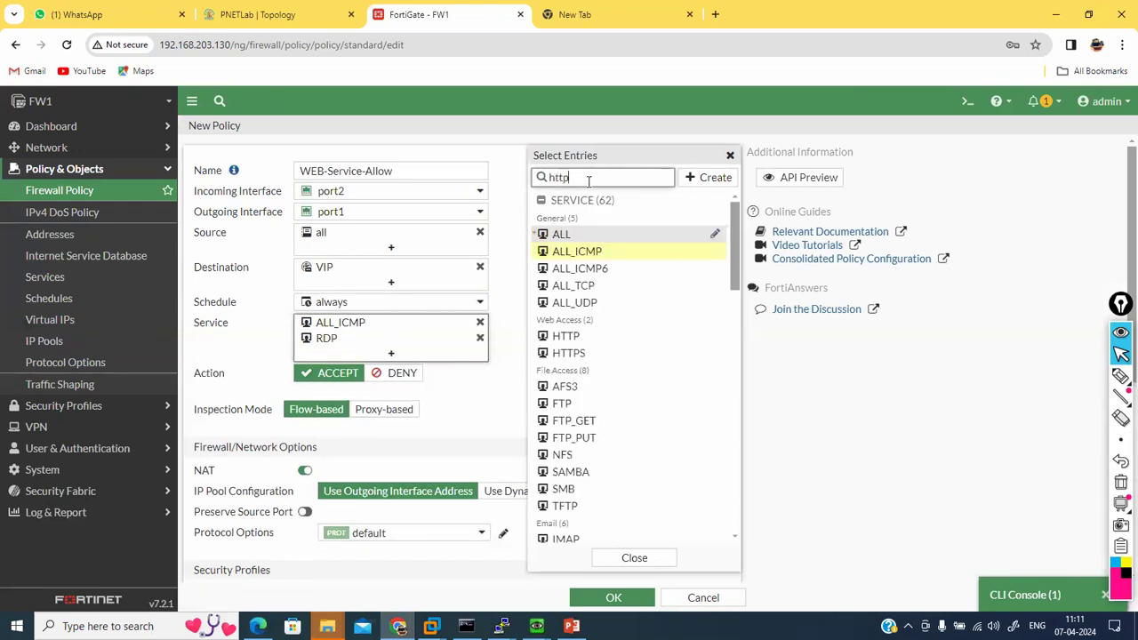
left_click(574, 233)
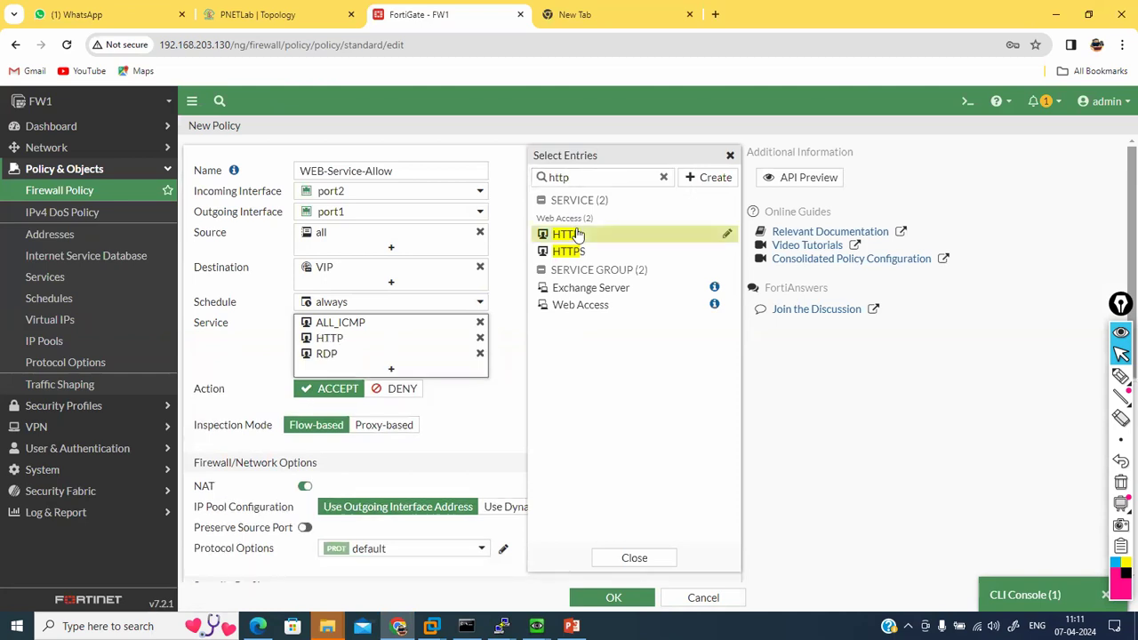
left_click(513, 325)
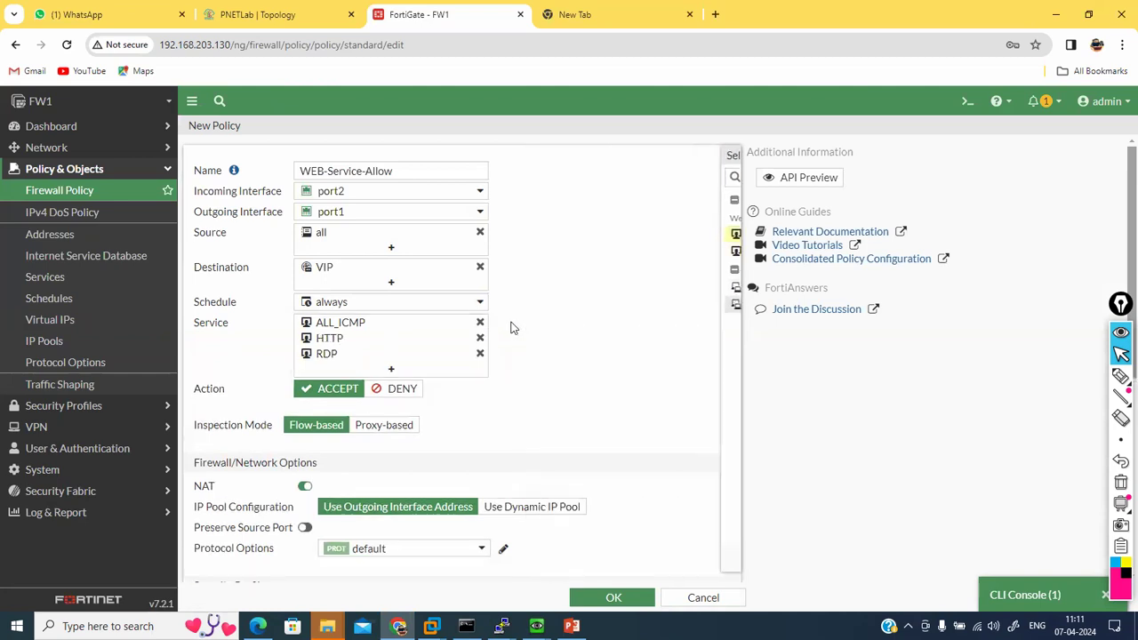
Step: Turn NAT off, enable IPS, log all sessions, and try saving; 'maximum entries reached' blocks it
left_click(304, 486)
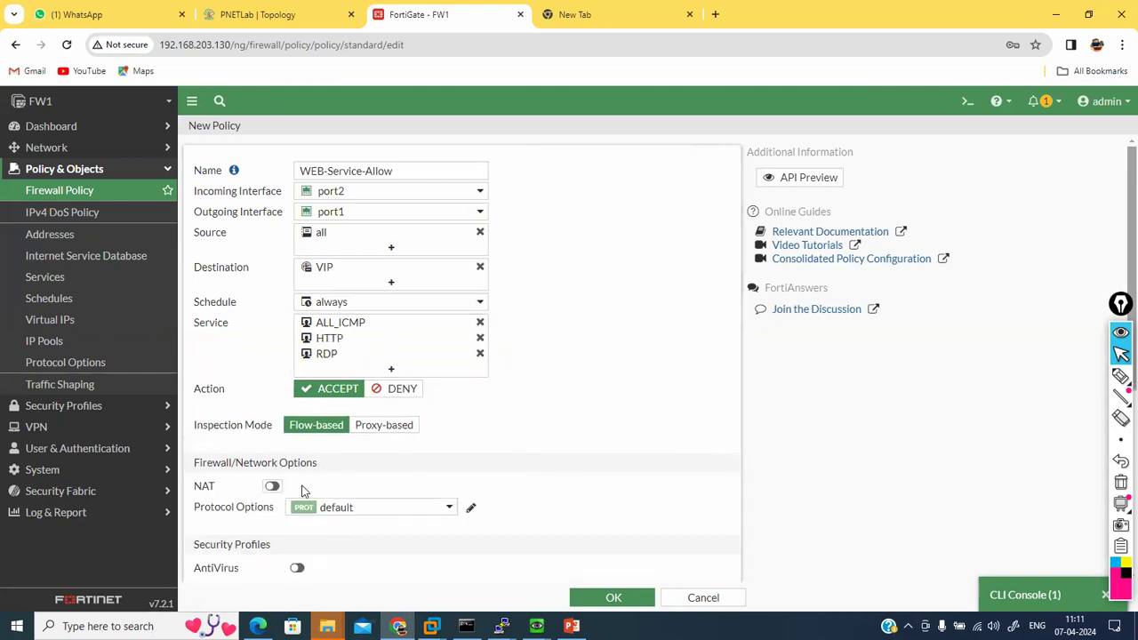
scroll(343, 484, "down", 2)
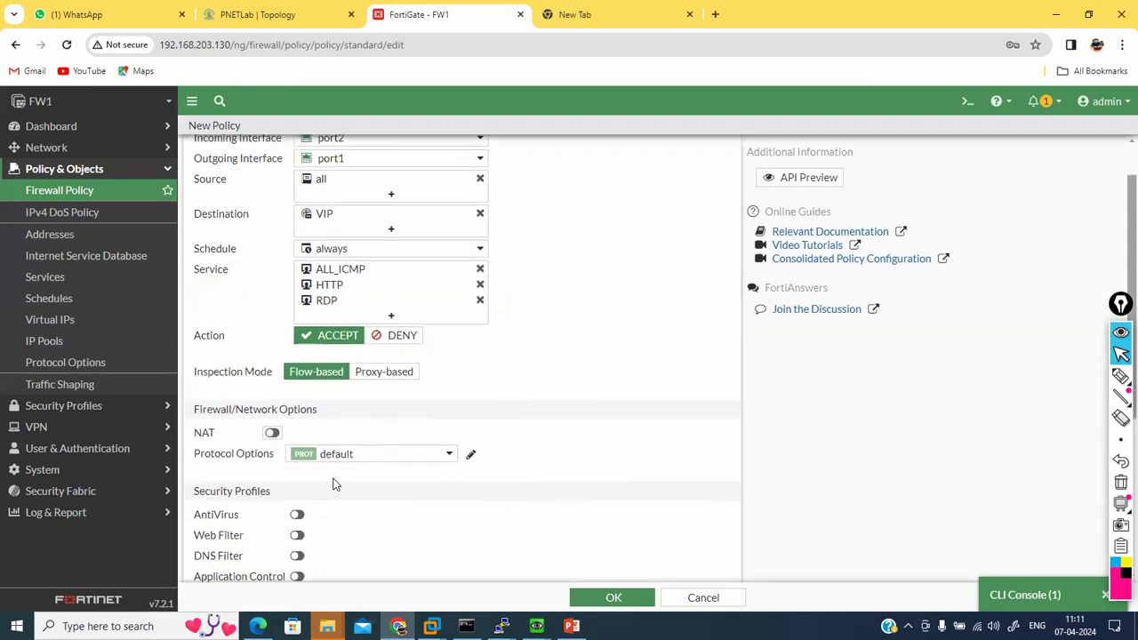
scroll(333, 483, "down", 4)
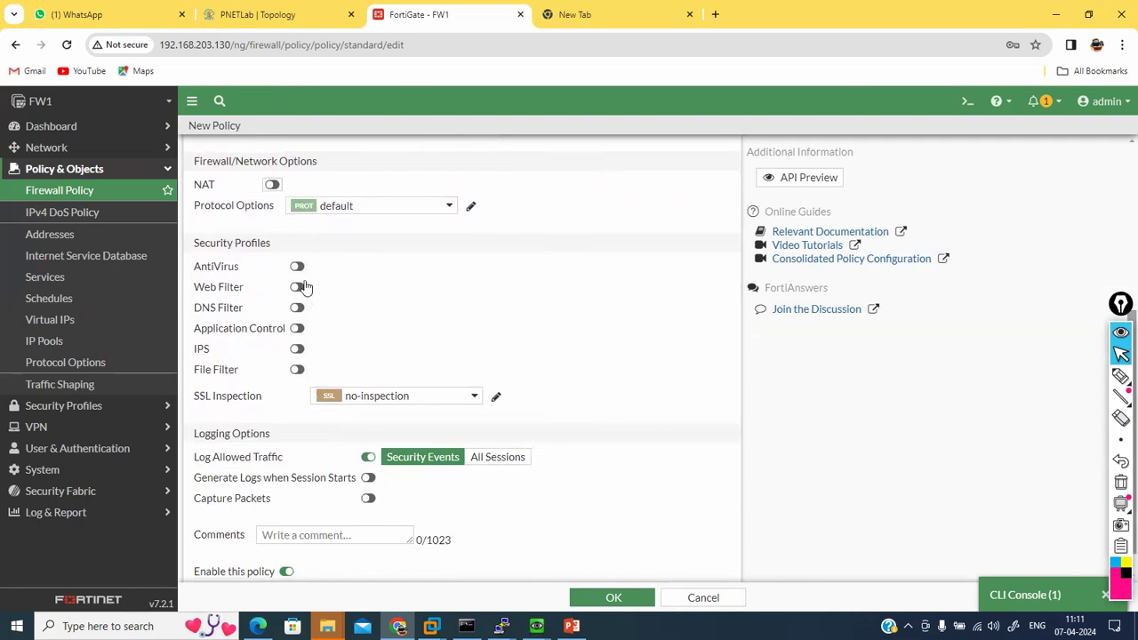
left_click(297, 349)
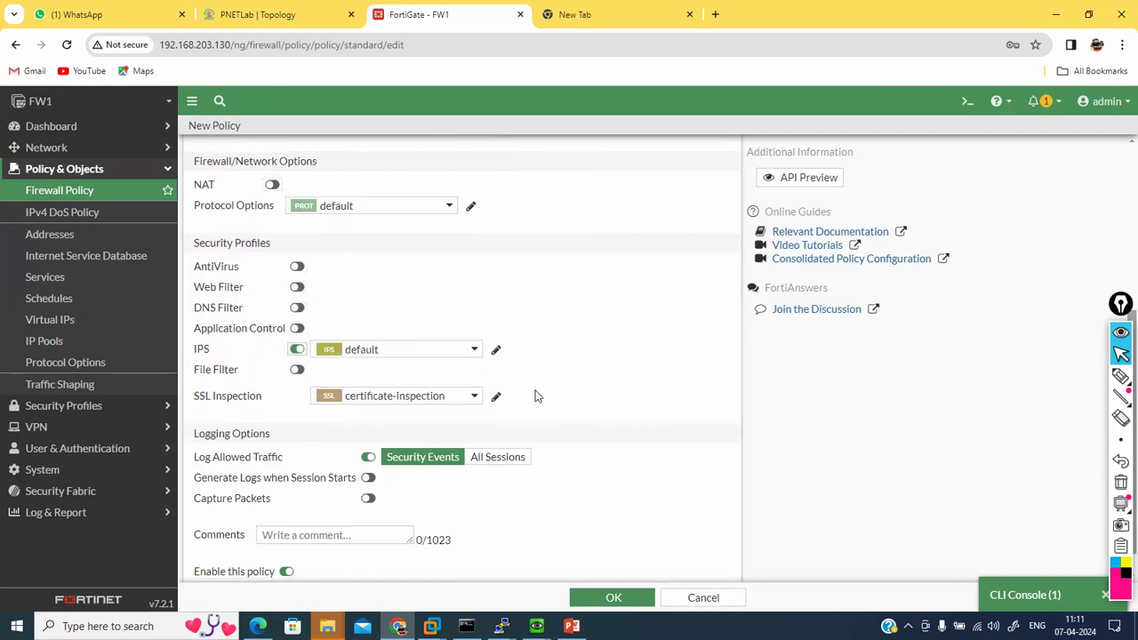
scroll(535, 388, "down", 1)
left_click(495, 432)
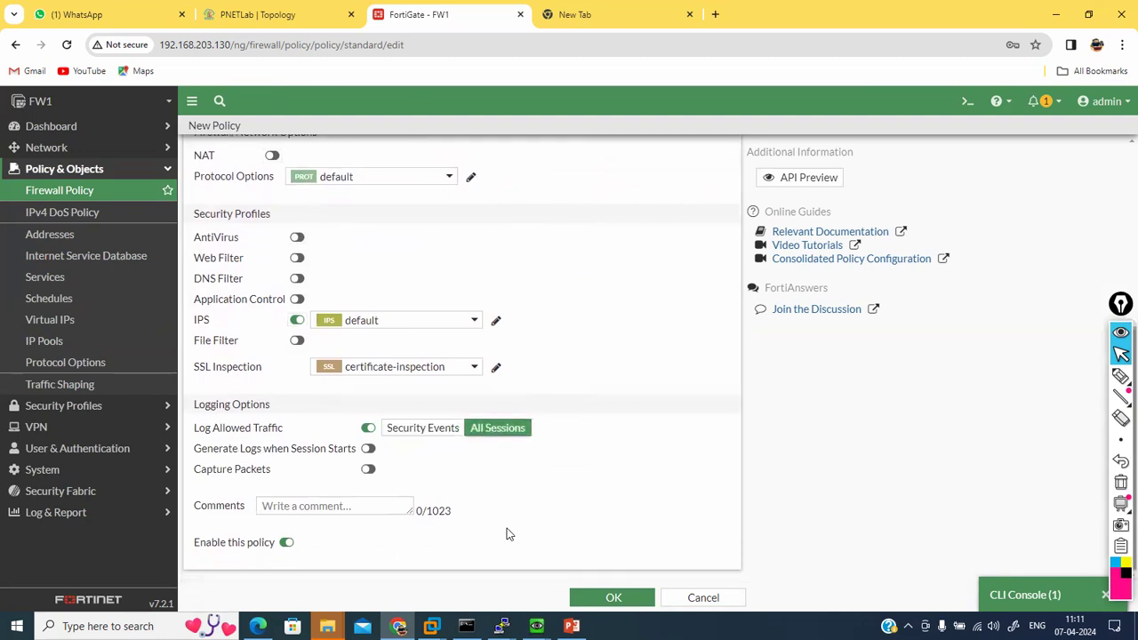
left_click(594, 597)
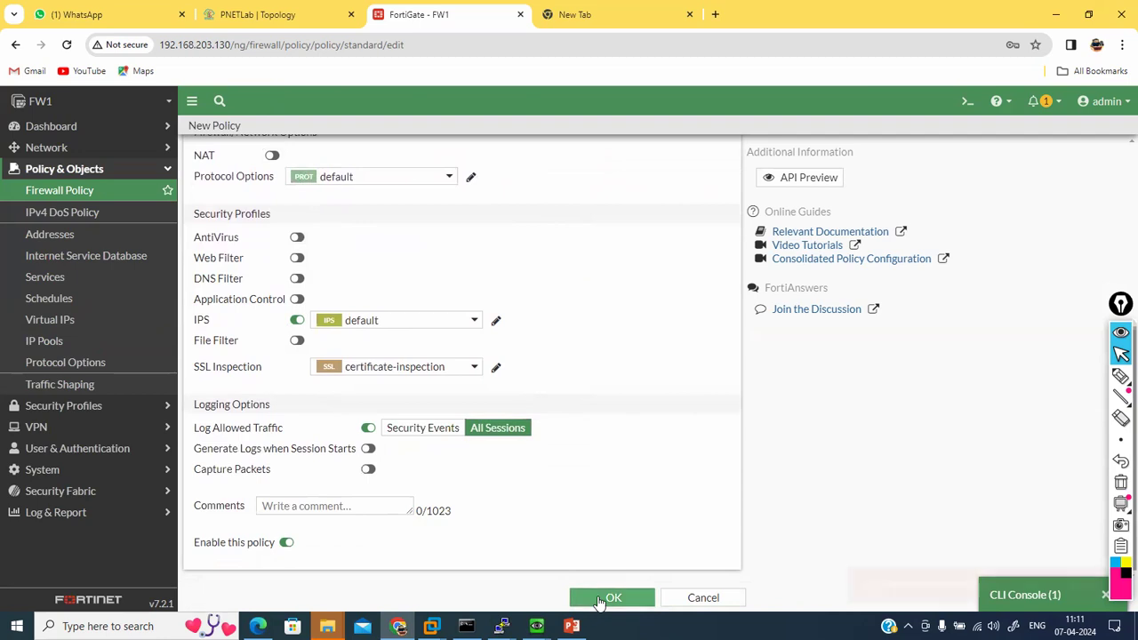
left_click(599, 602)
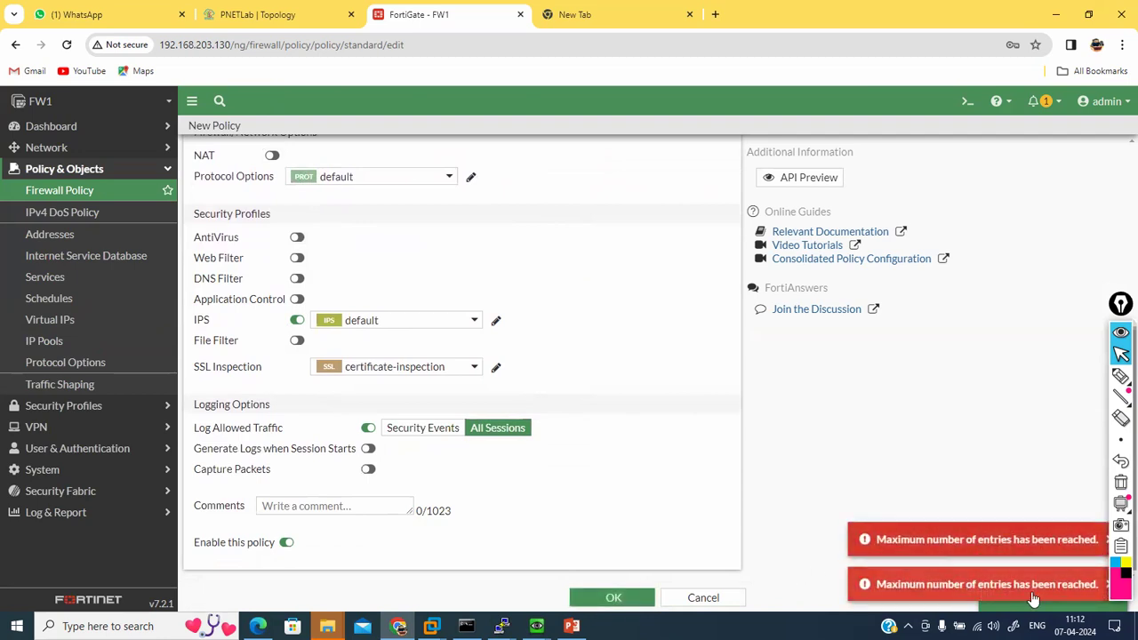
right_click(443, 18)
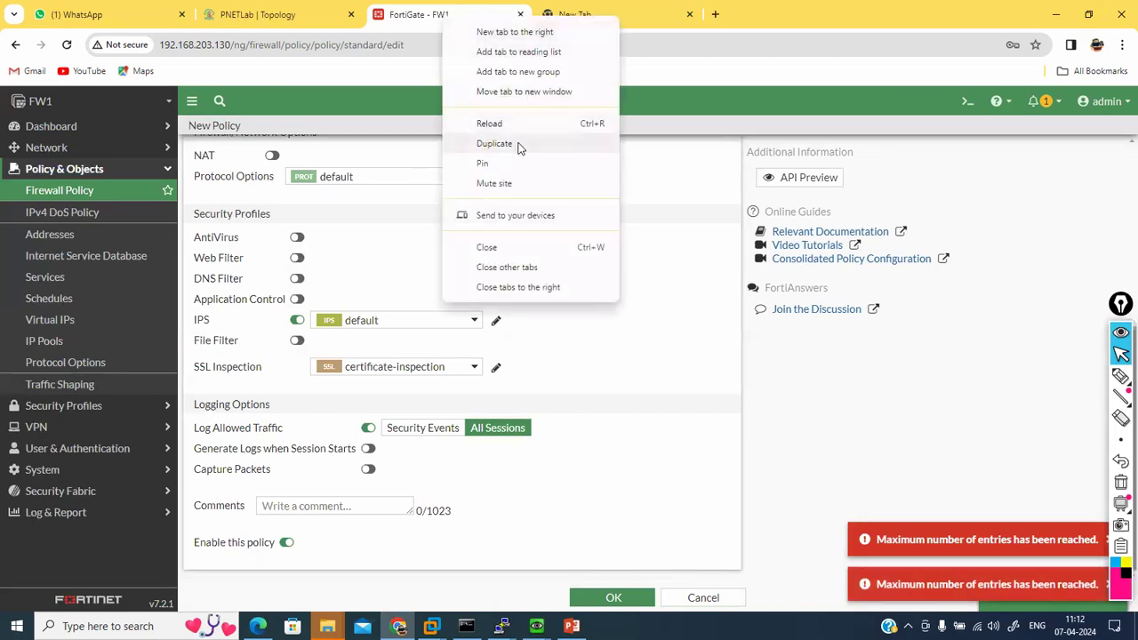
left_click(520, 149)
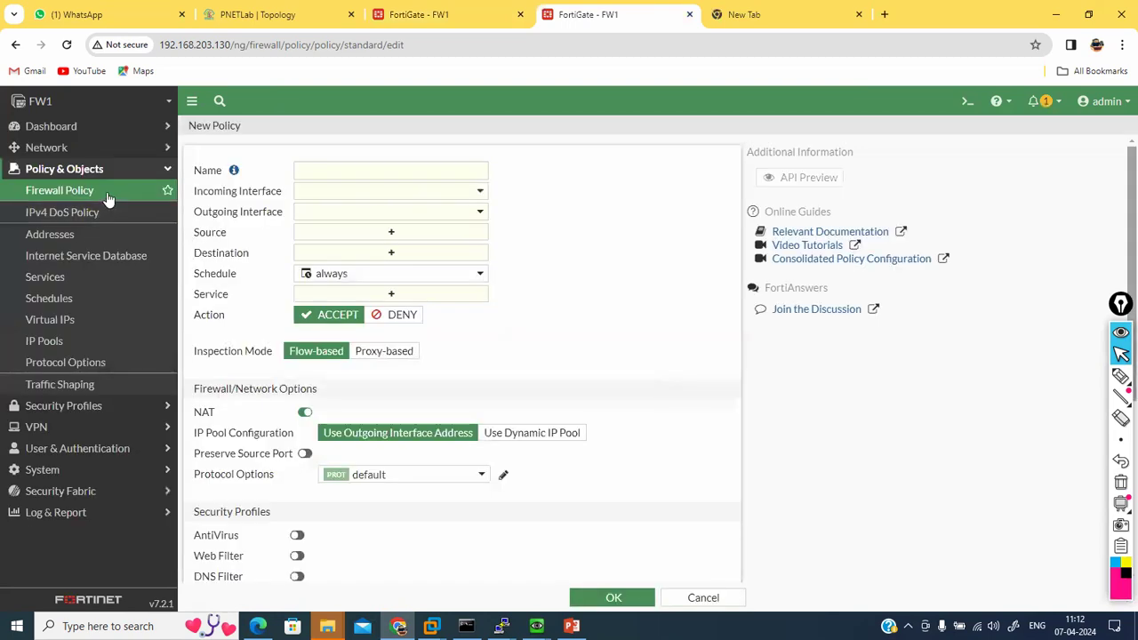
left_click(107, 198)
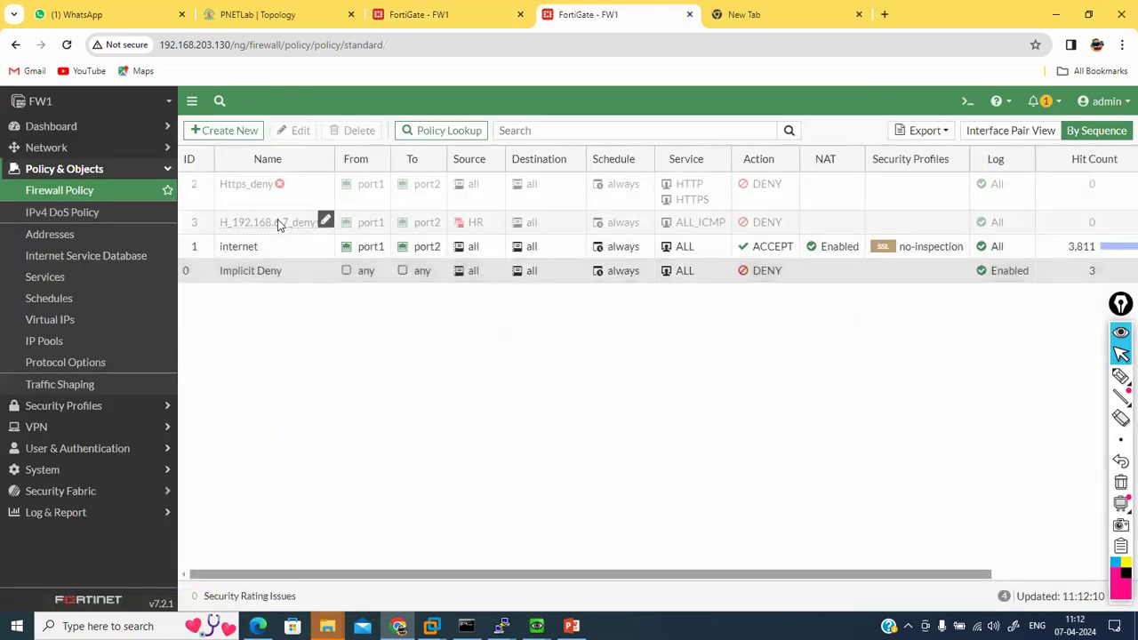
left_click(204, 222)
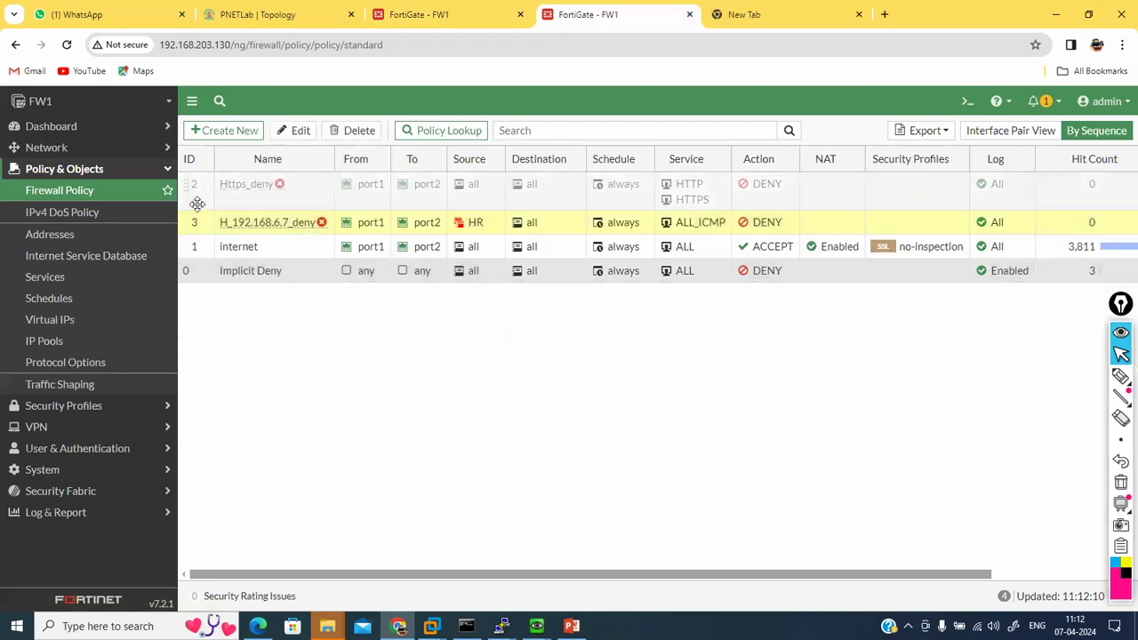
left_click(197, 203)
right_click(197, 205)
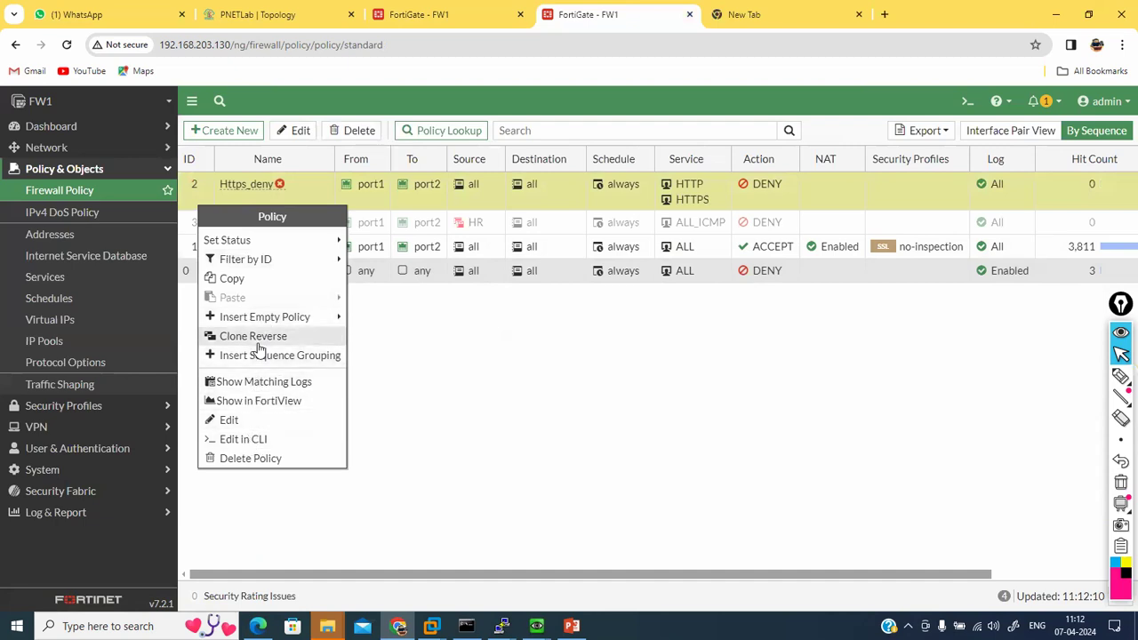
left_click(251, 458)
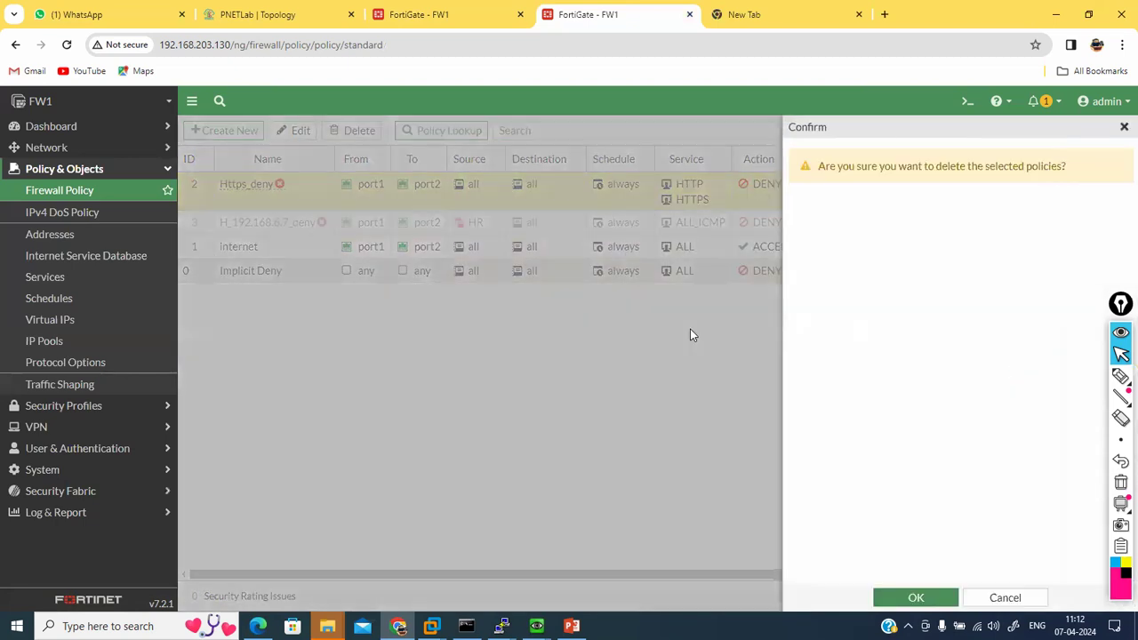
left_click(916, 597)
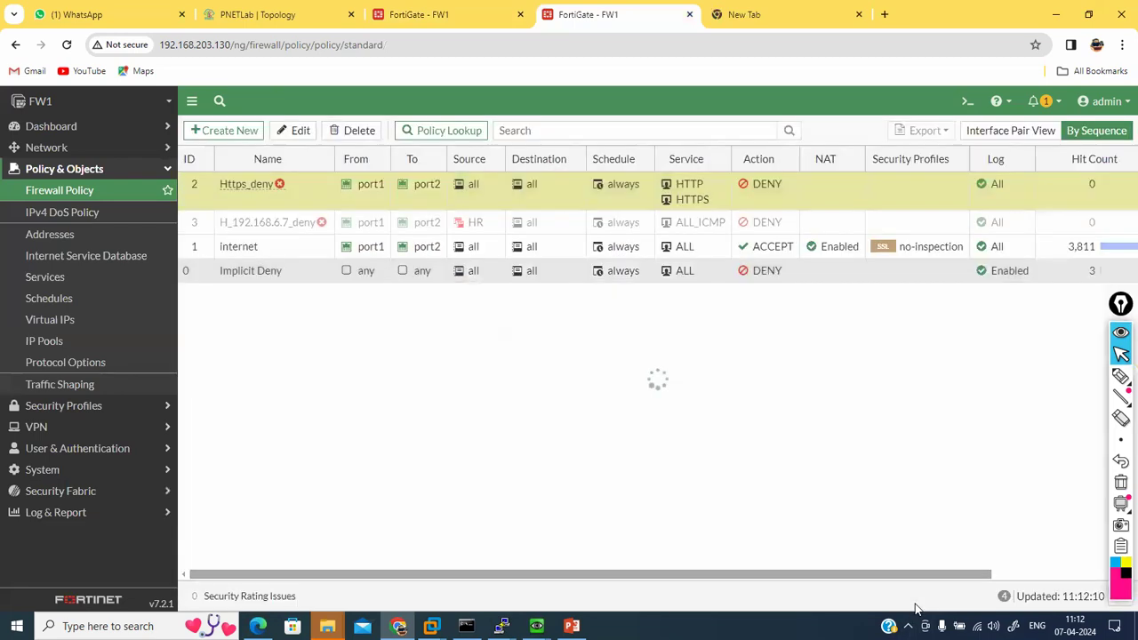
left_click(426, 19)
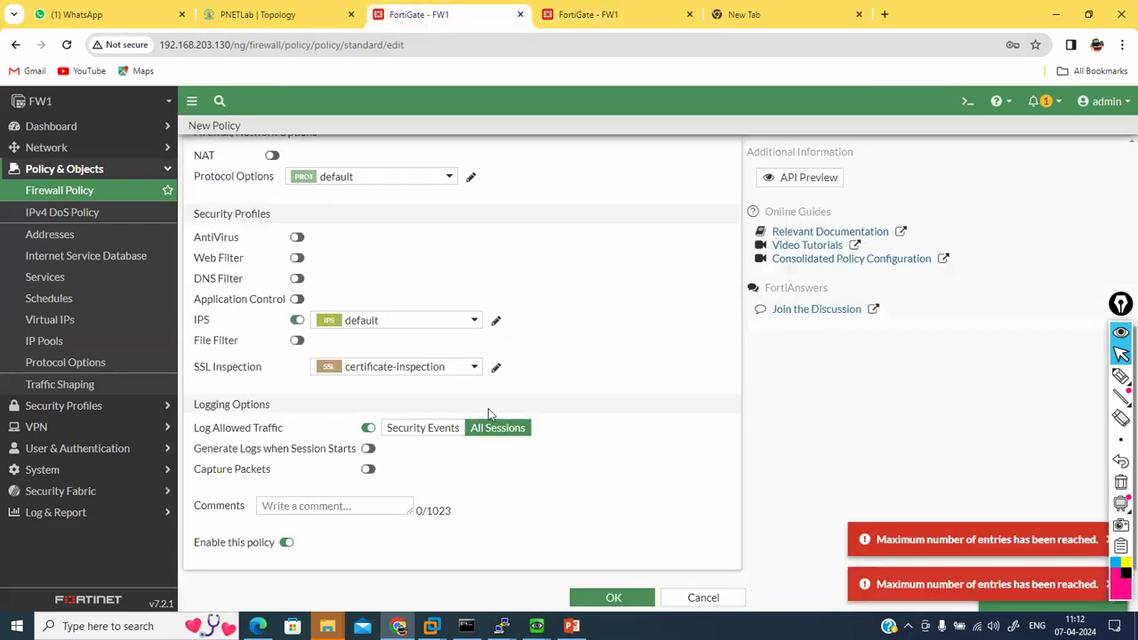
left_click(608, 595)
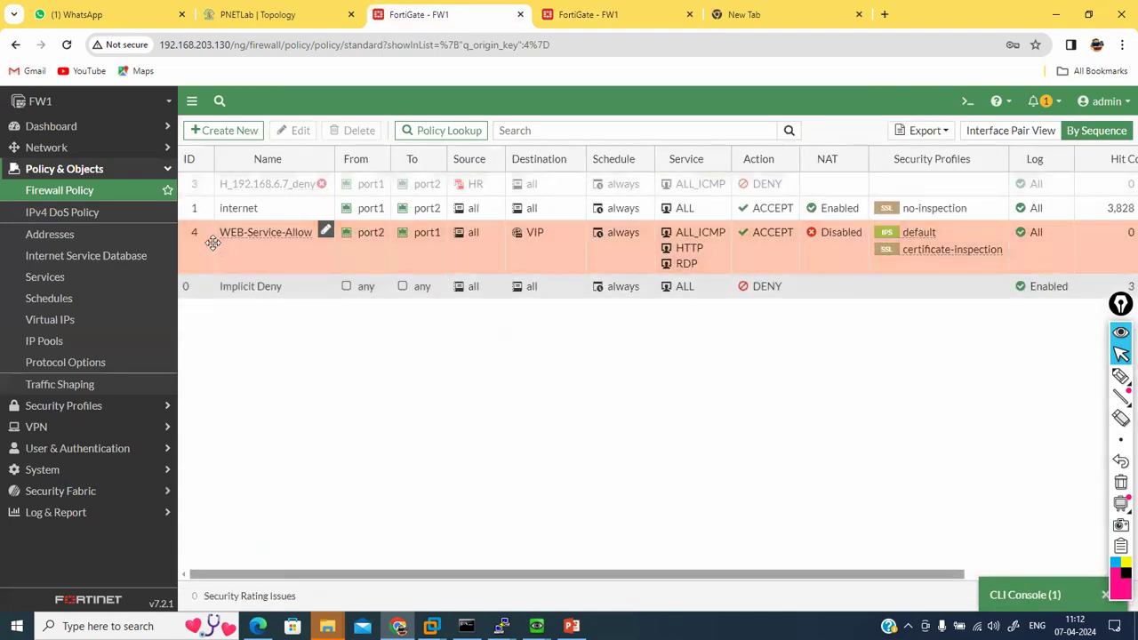
mouse_move(205, 243)
left_mouse_down()
mouse_move(203, 230)
mouse_move(204, 244)
left_mouse_up()
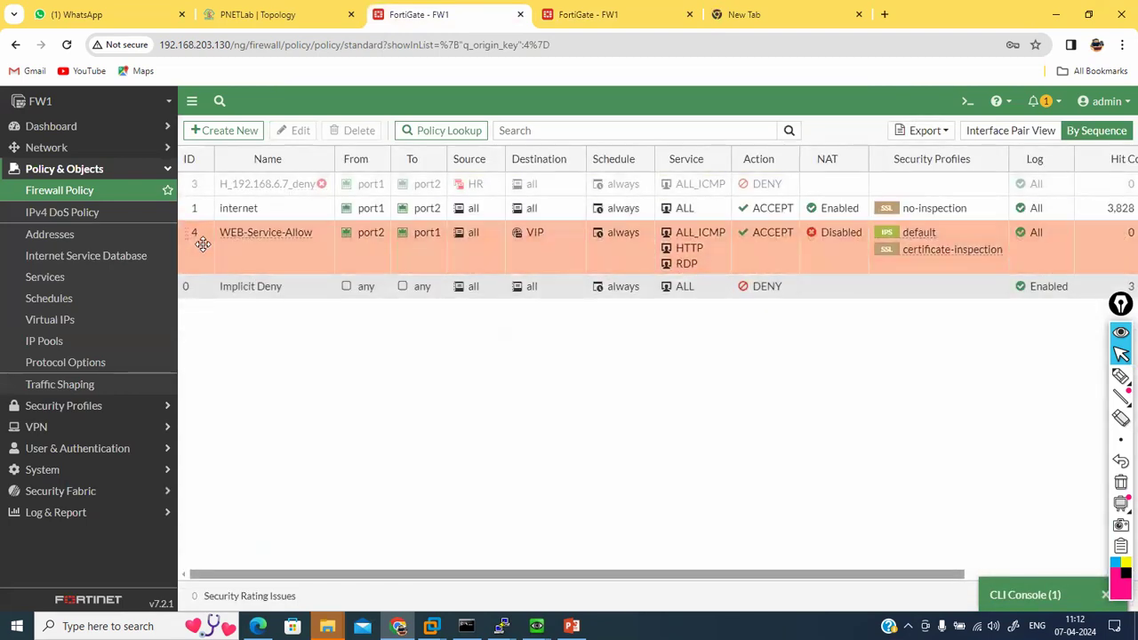
Step: Switch to the Windows VM console and close Programs and Features
left_click(535, 626)
left_click(497, 564)
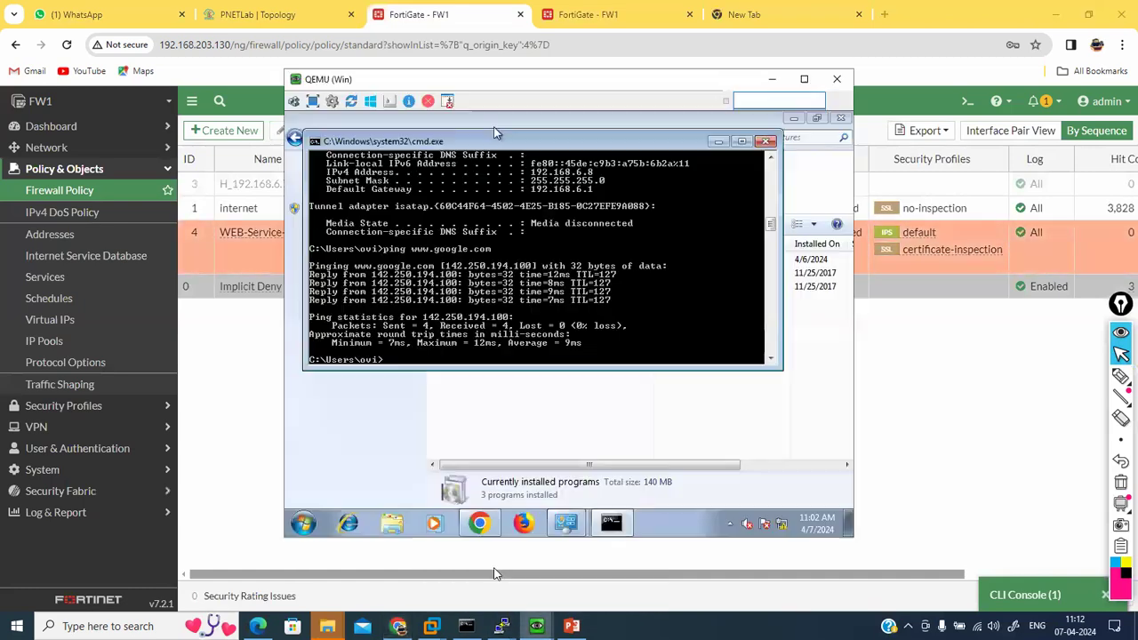
left_click(640, 399)
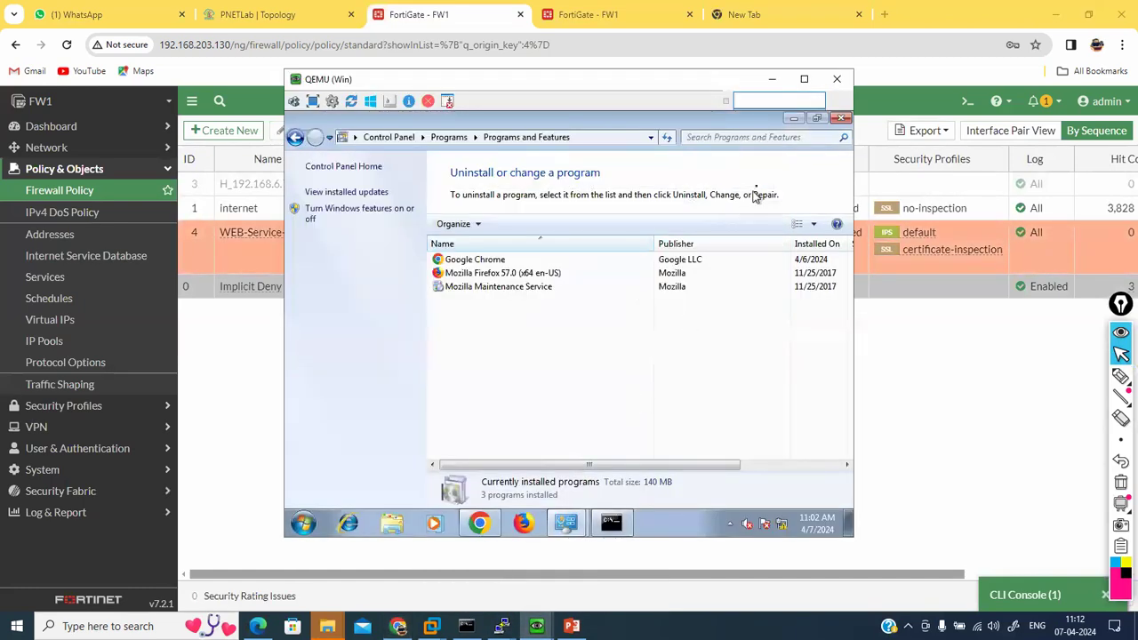
left_click(841, 119)
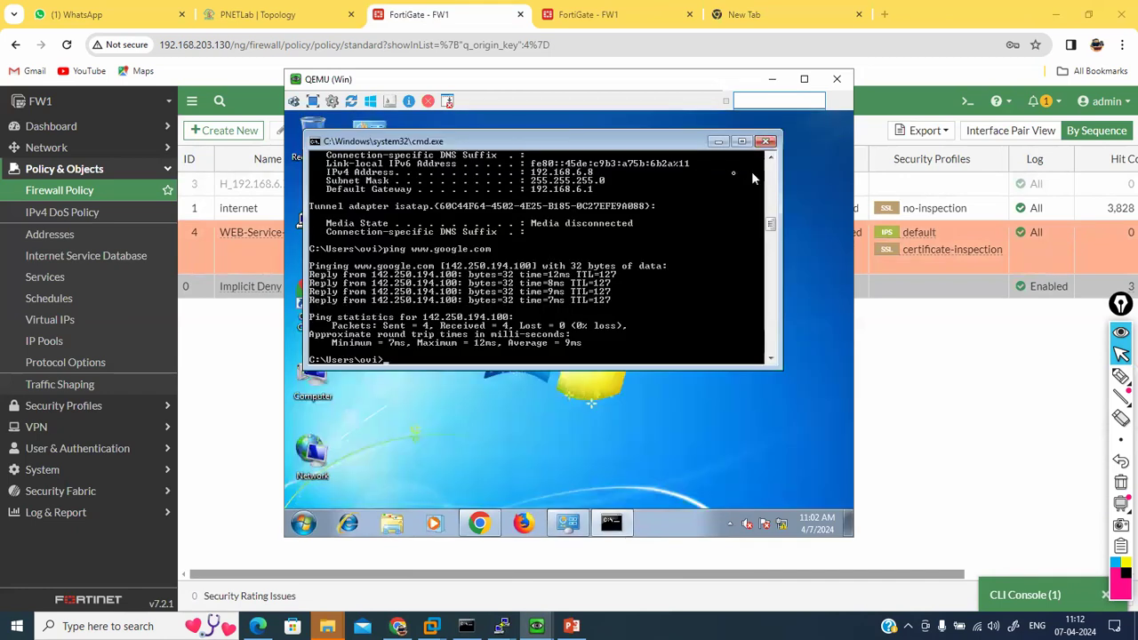
Step: Load 192.168.6.8 in the guest's Chrome to reach IIS7, then return to the FortiGate policy list
left_click(481, 523)
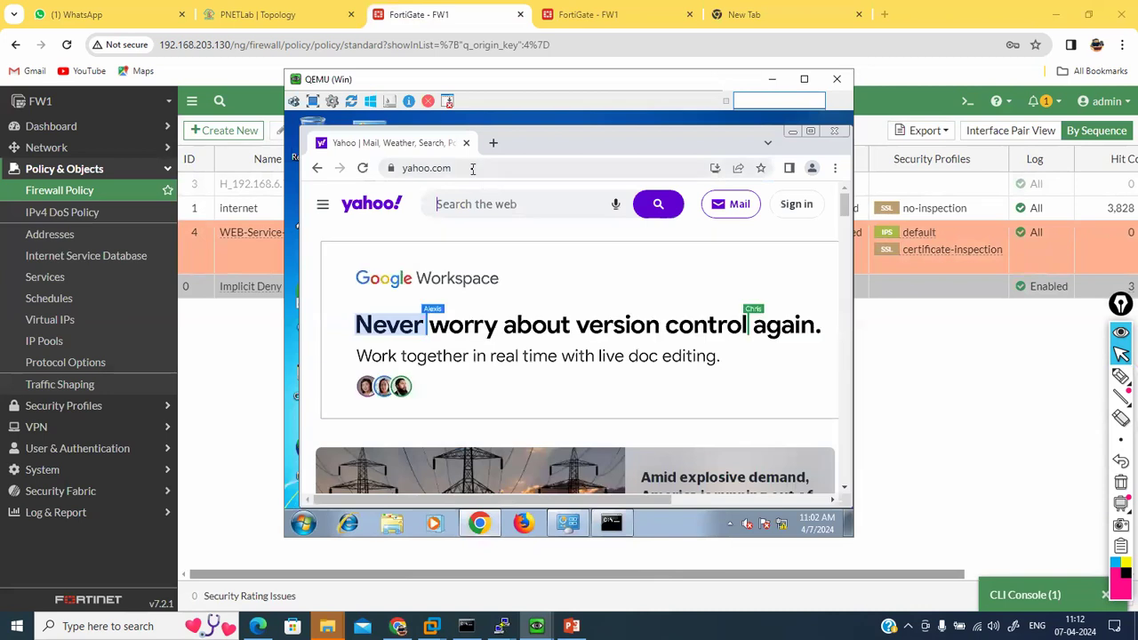
left_click(472, 169)
type("htt")
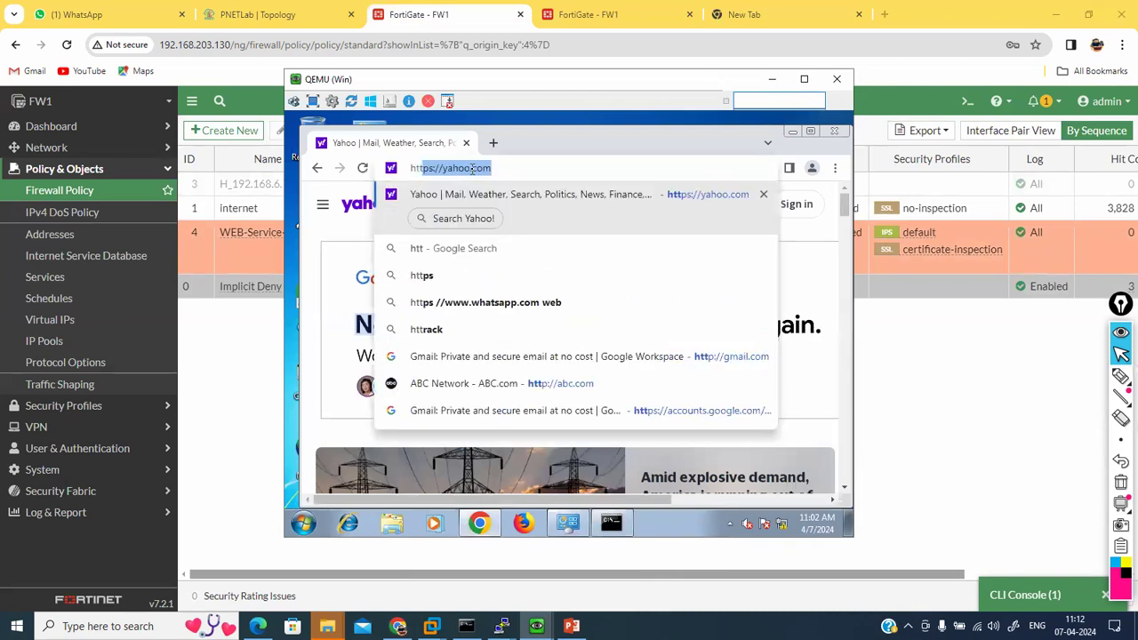
type("ps://192")
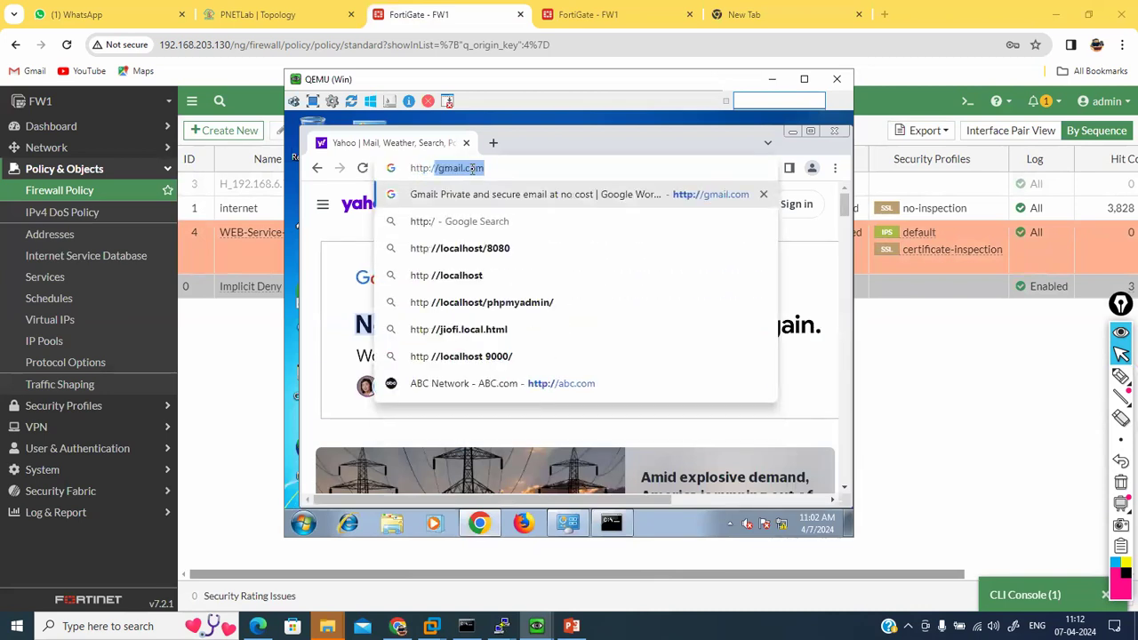
type(".168")
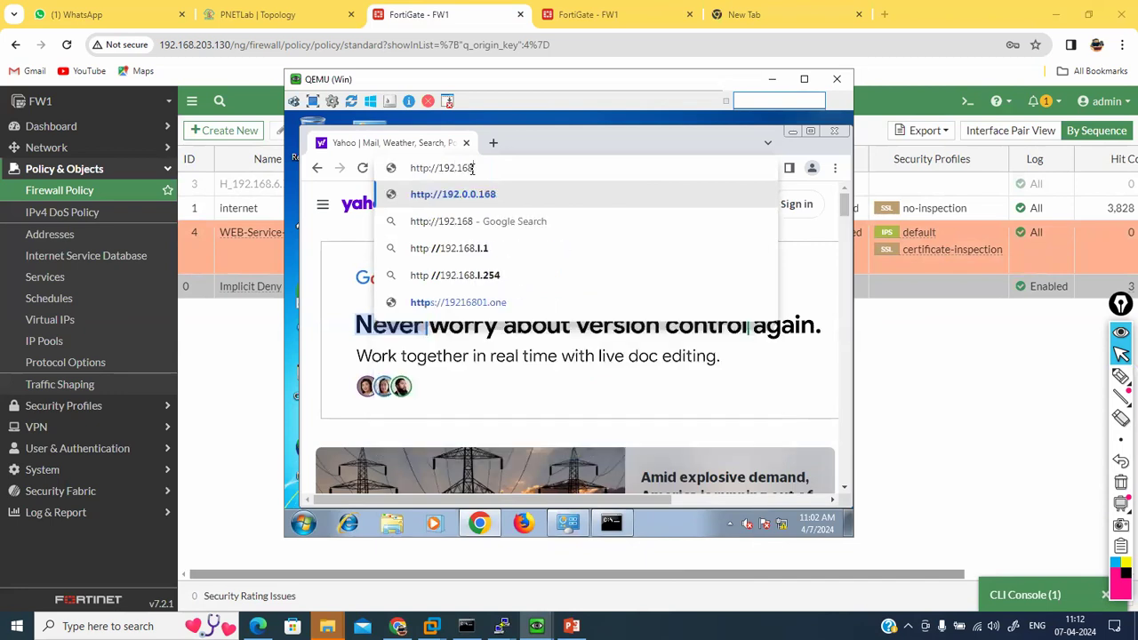
type(".6.8")
key("Return")
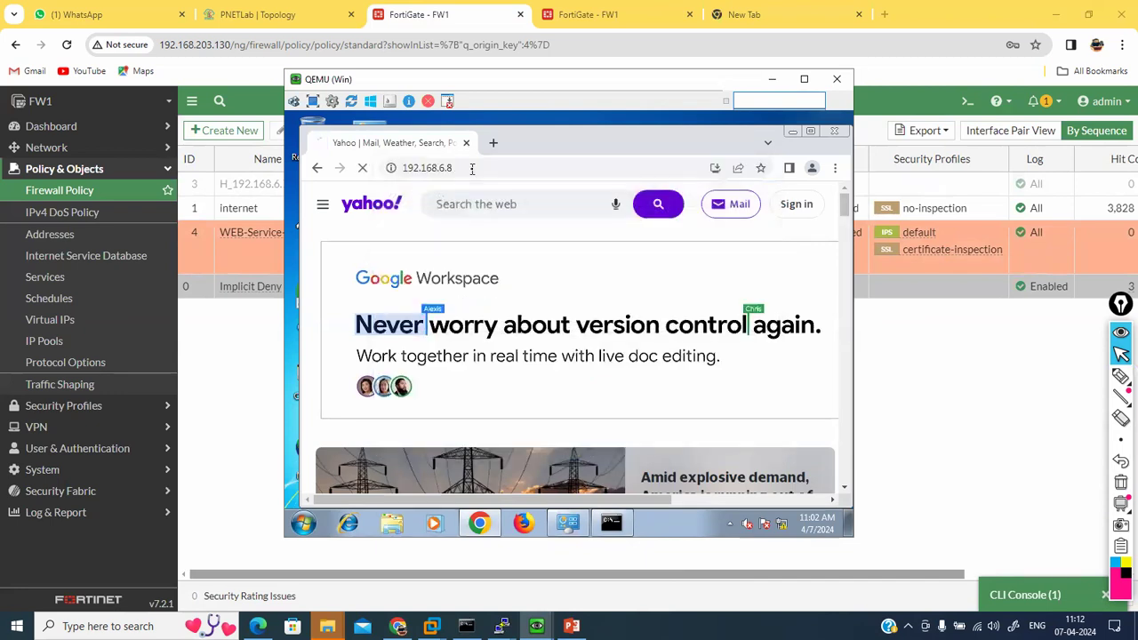
left_click(472, 169)
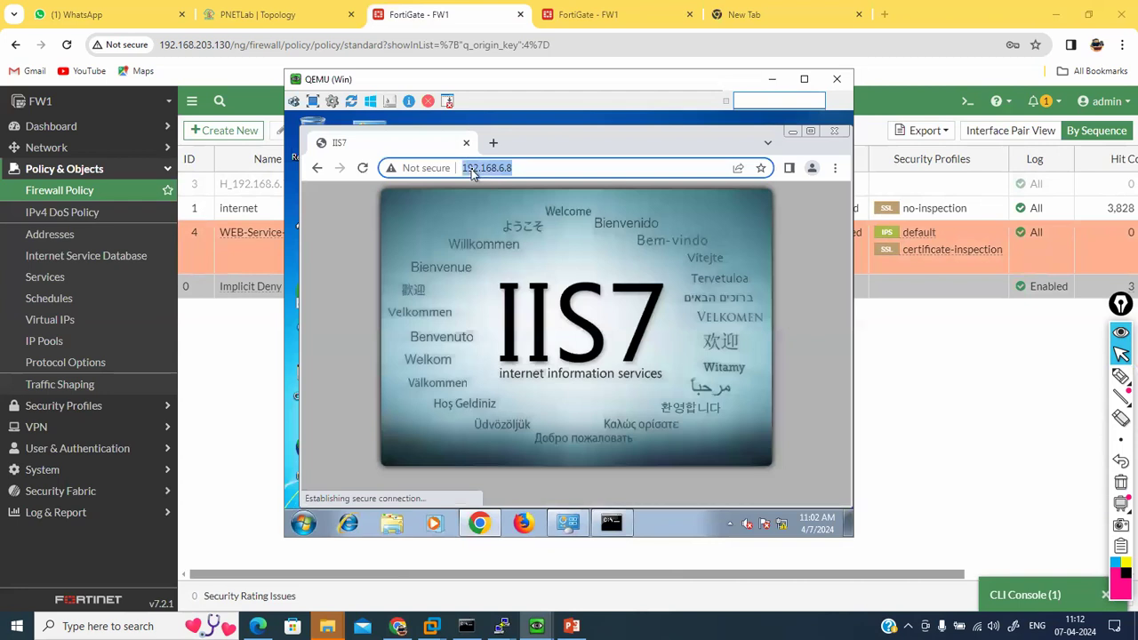
left_click(227, 367)
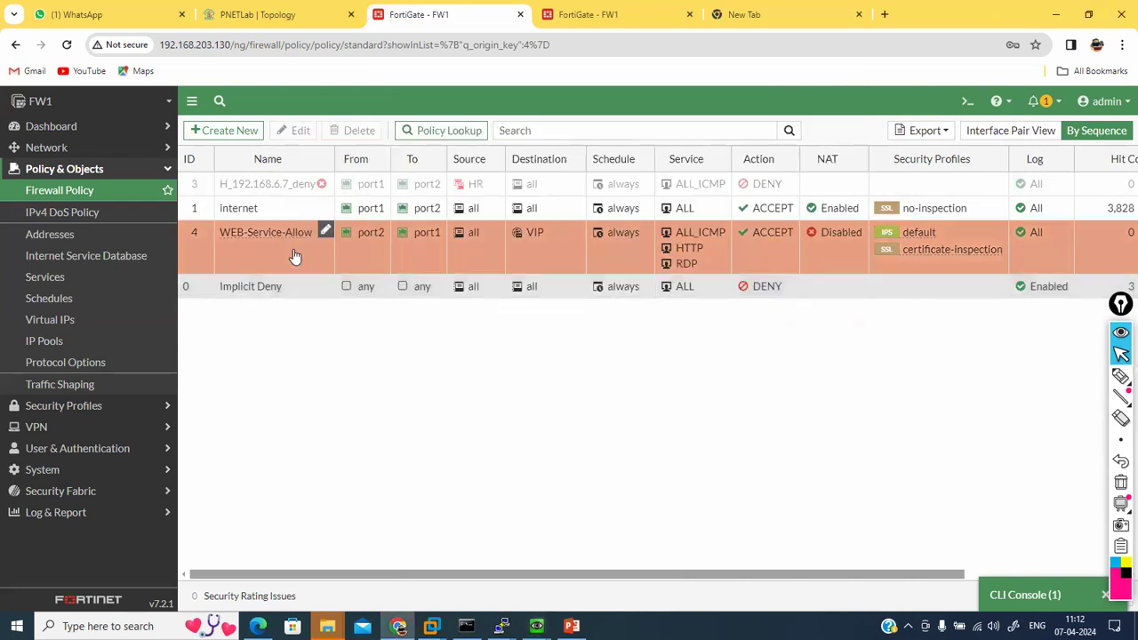
Step: In the Linux VM console, end the previous telnet session and recall an earlier telnet command
mouse_move(536, 626)
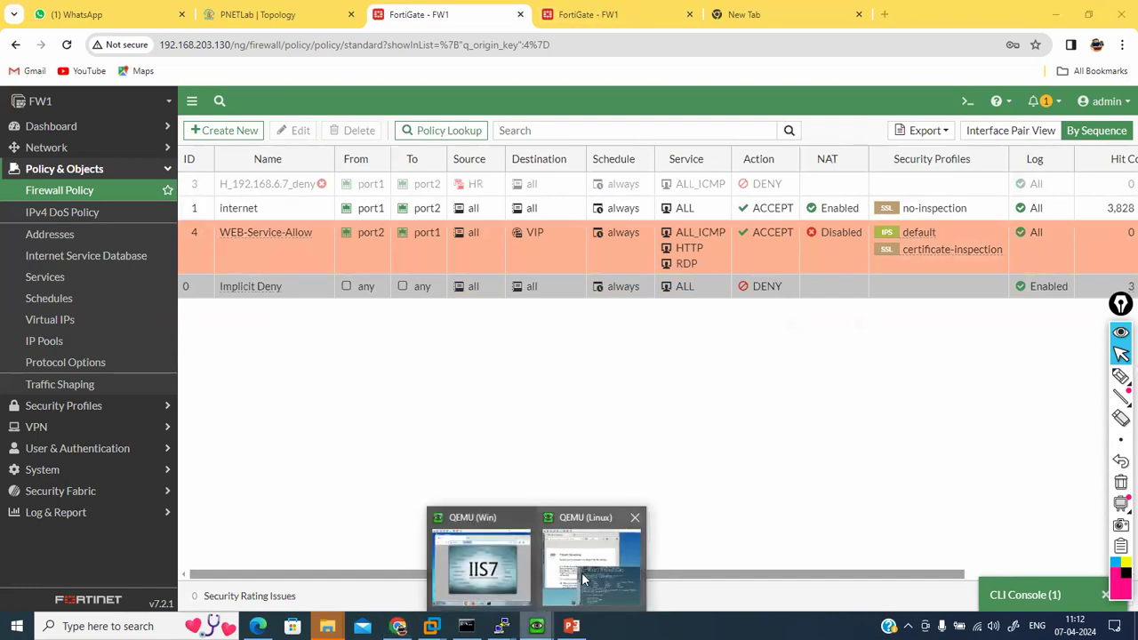
left_click(584, 579)
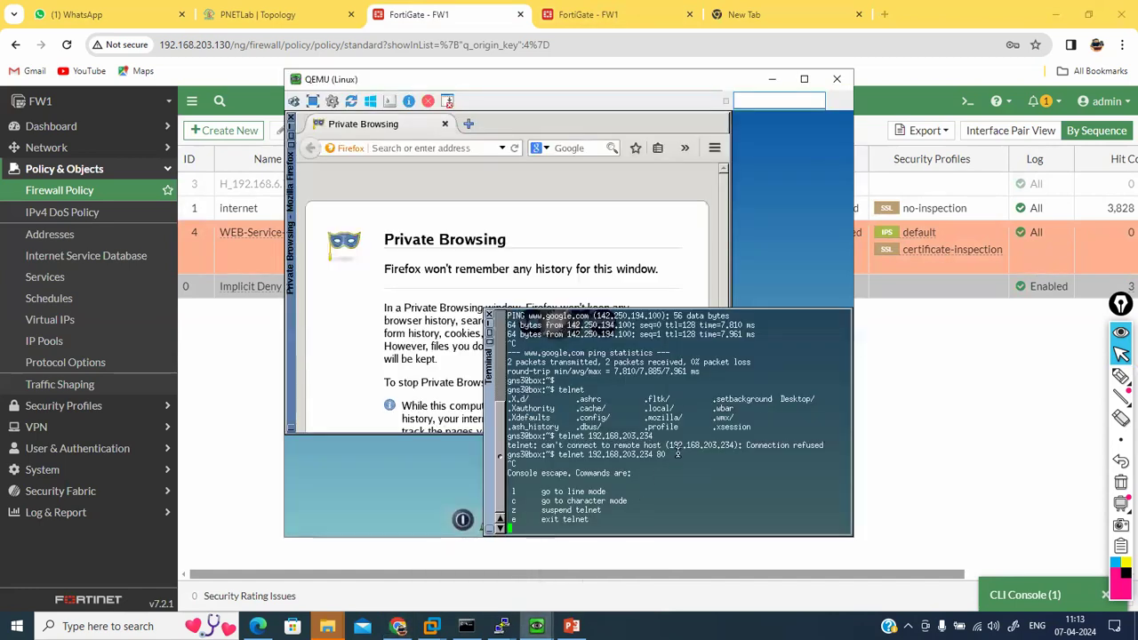
key("Return")
key("Return")
key("Return")
key("Return")
key("Return")
key("Return")
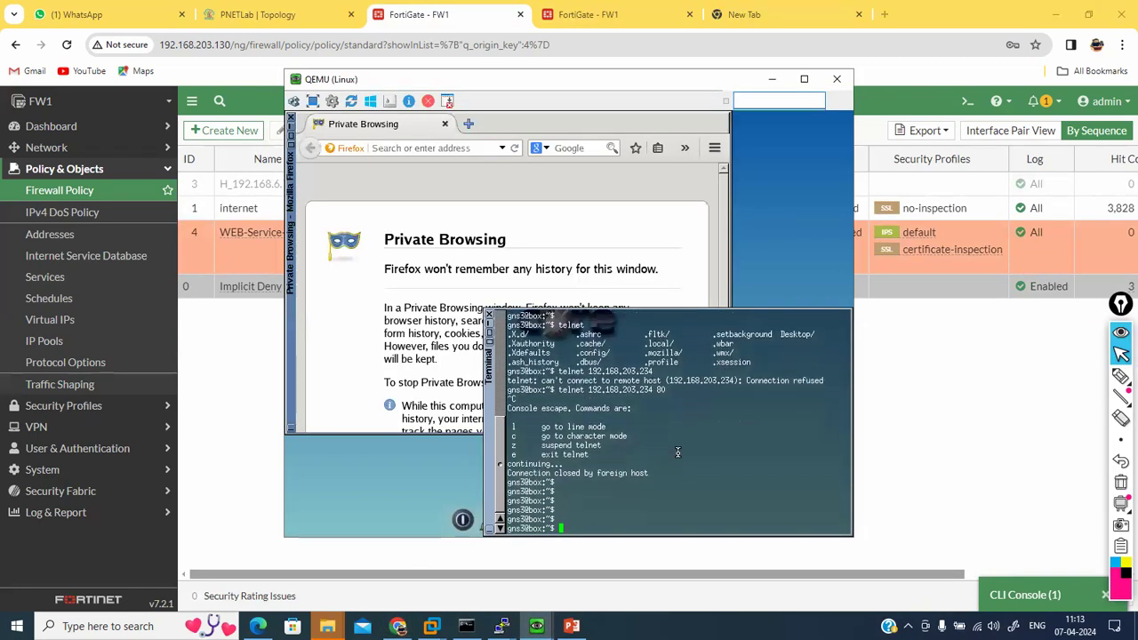
key("Up")
key("Up")
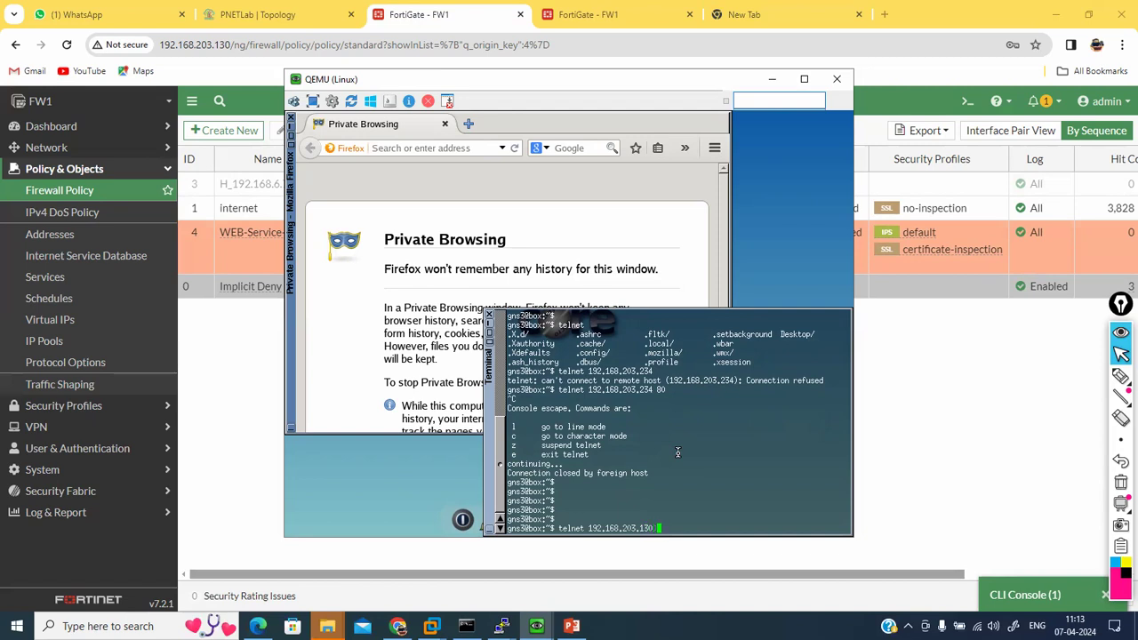
Step: Glance at the PNETLab topology and FortiGate policy list, then return to the Linux VM console
left_click(260, 15)
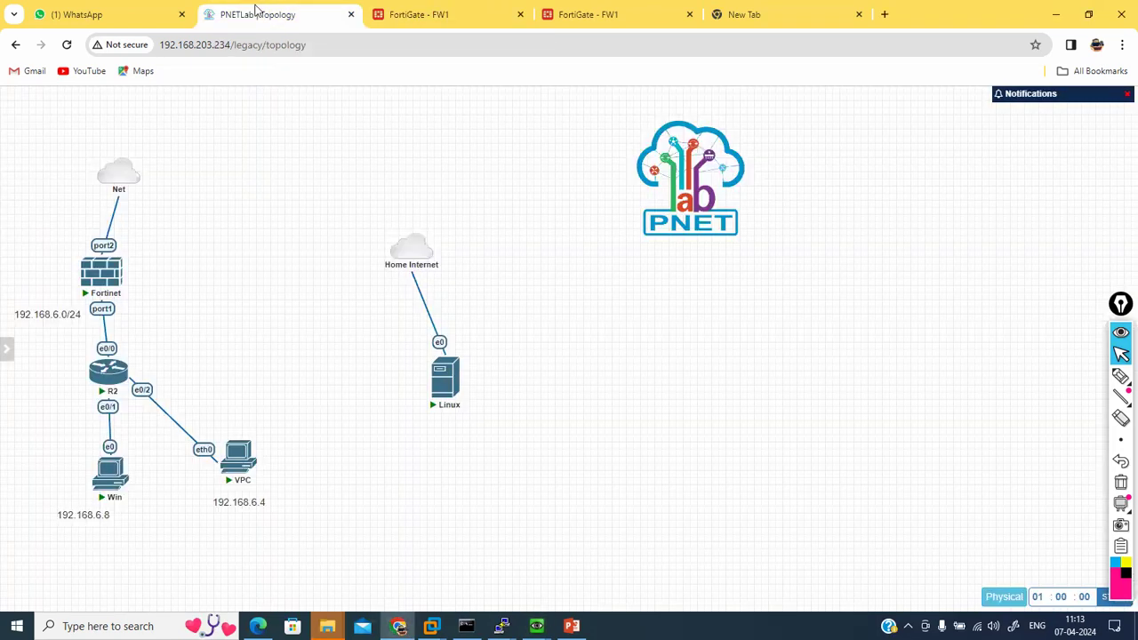
left_click(404, 15)
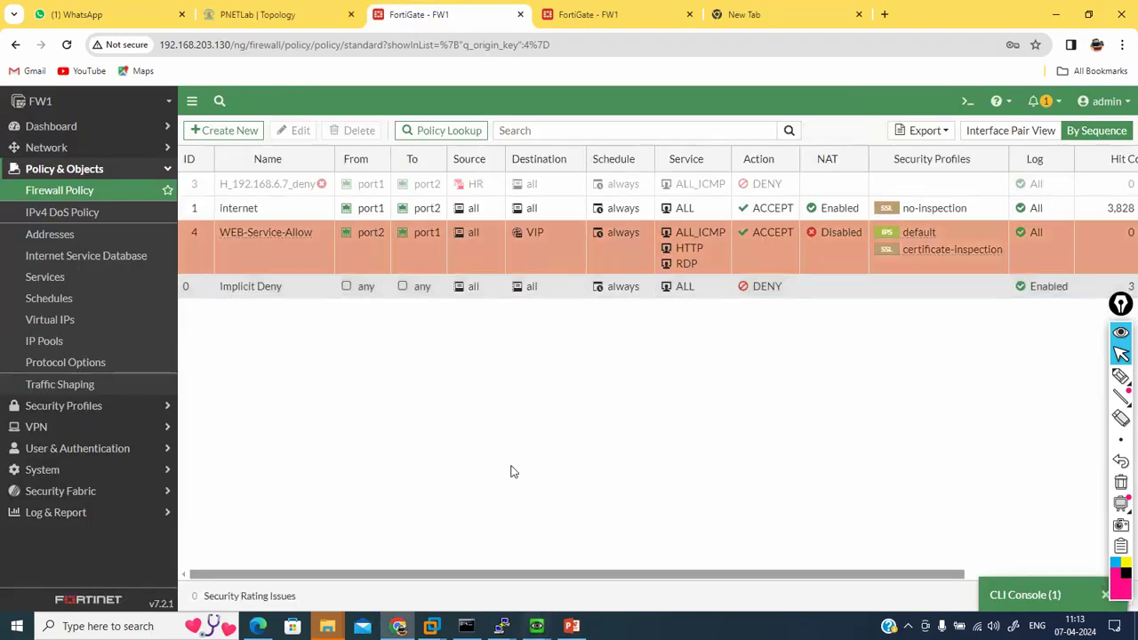
left_click(278, 9)
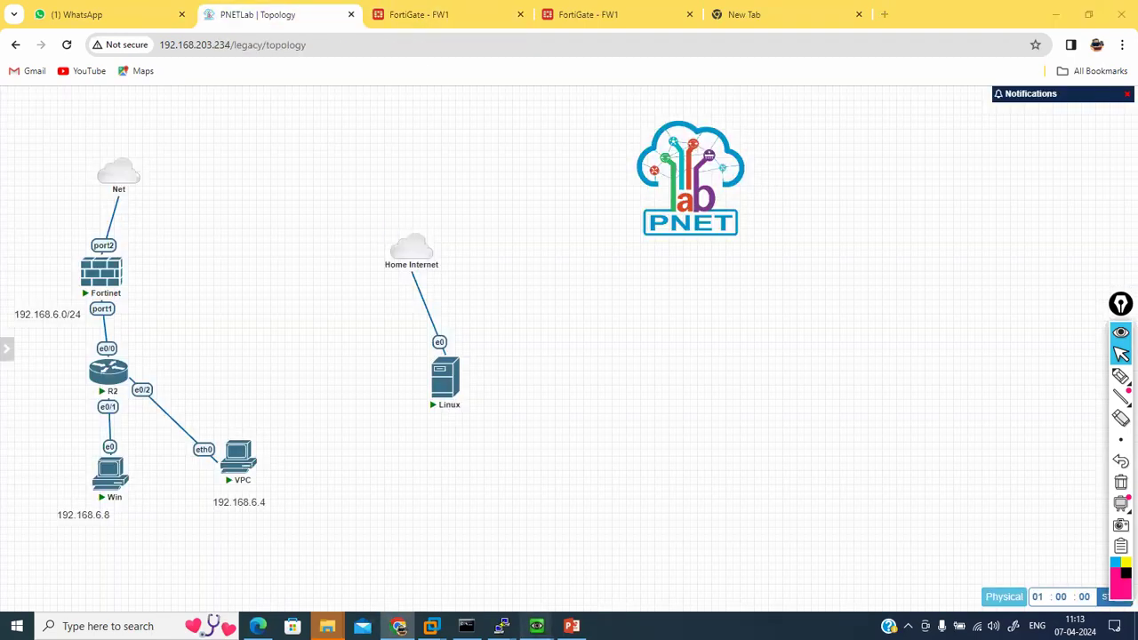
mouse_move(536, 626)
left_click(576, 580)
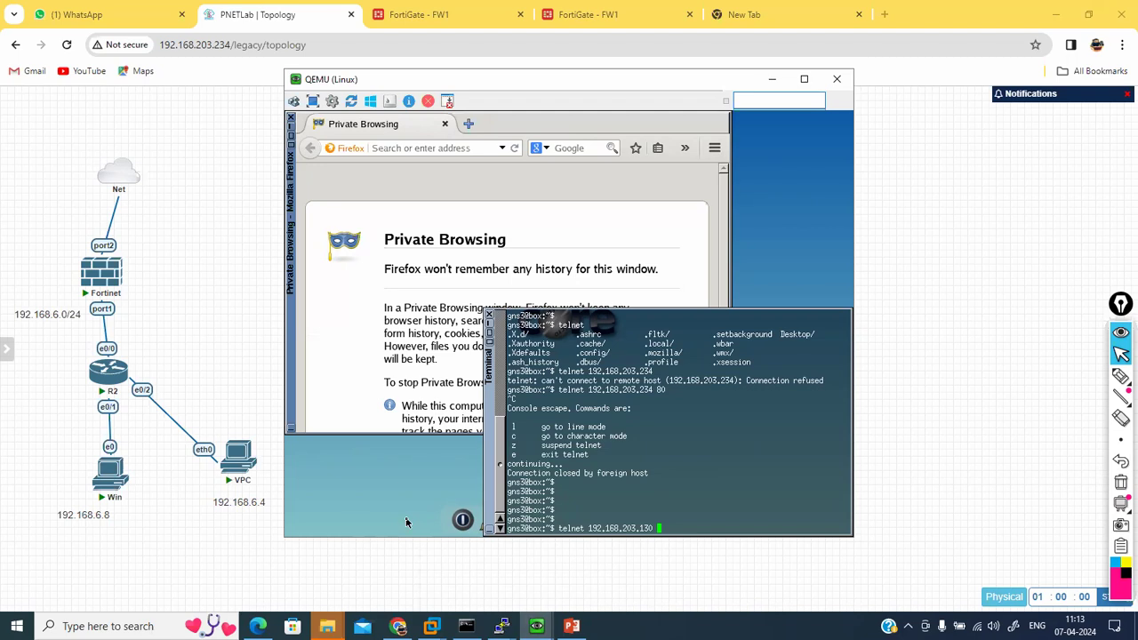
Step: Run 'telnet 192.168.203.130 80' and interrupt it to reach telnet's escape menu
key("Return")
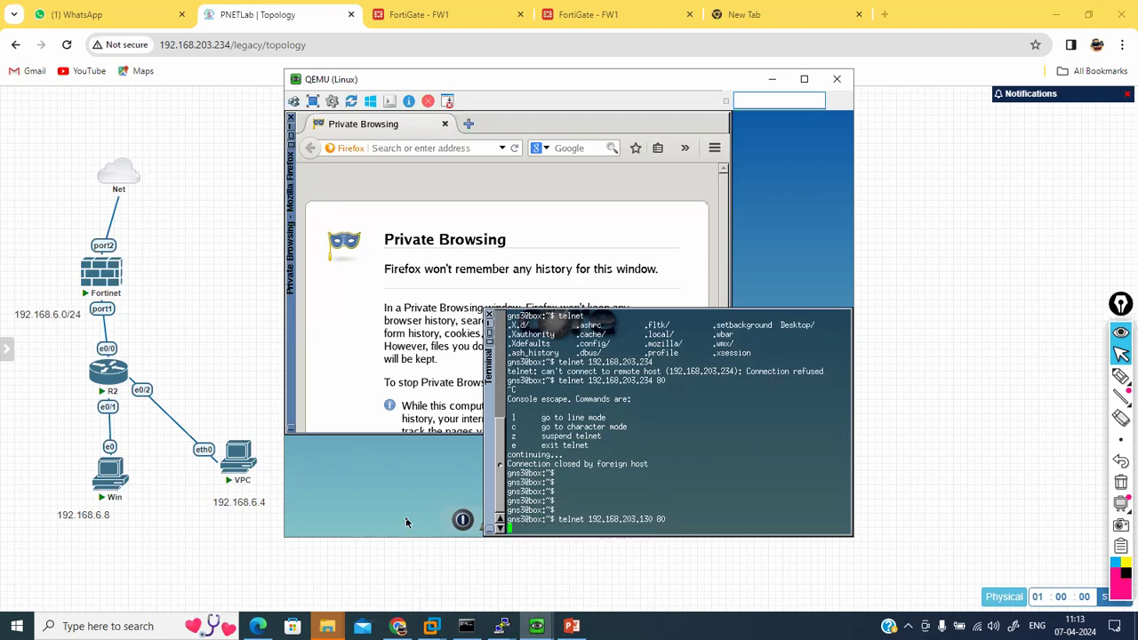
key("Return")
key("Return")
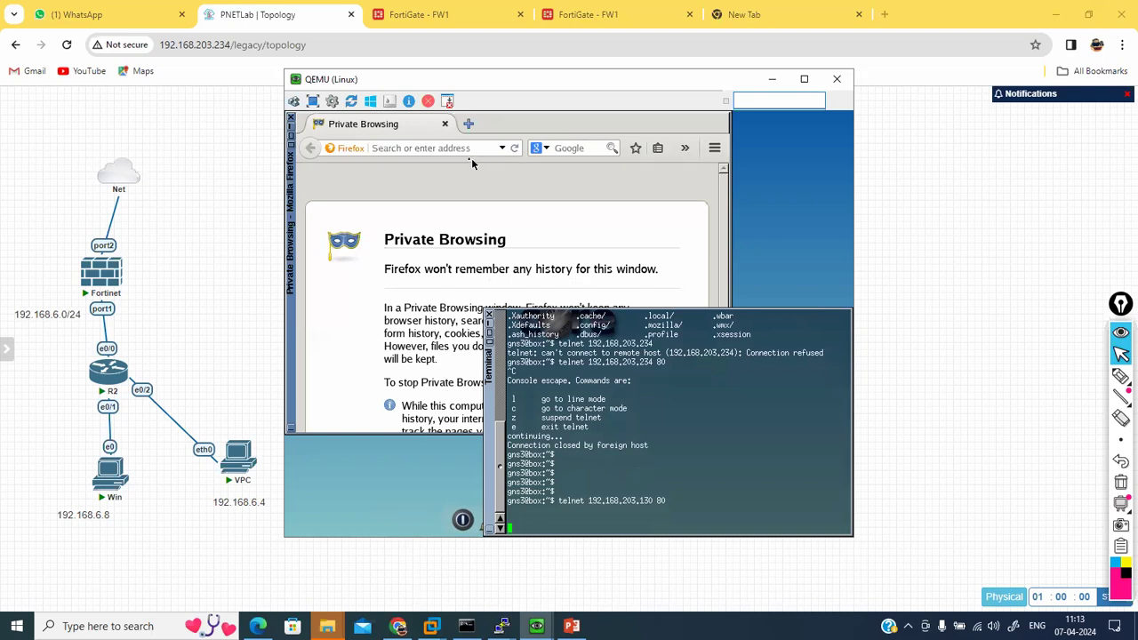
double_click(613, 500)
key("ctrl+c")
key("Return")
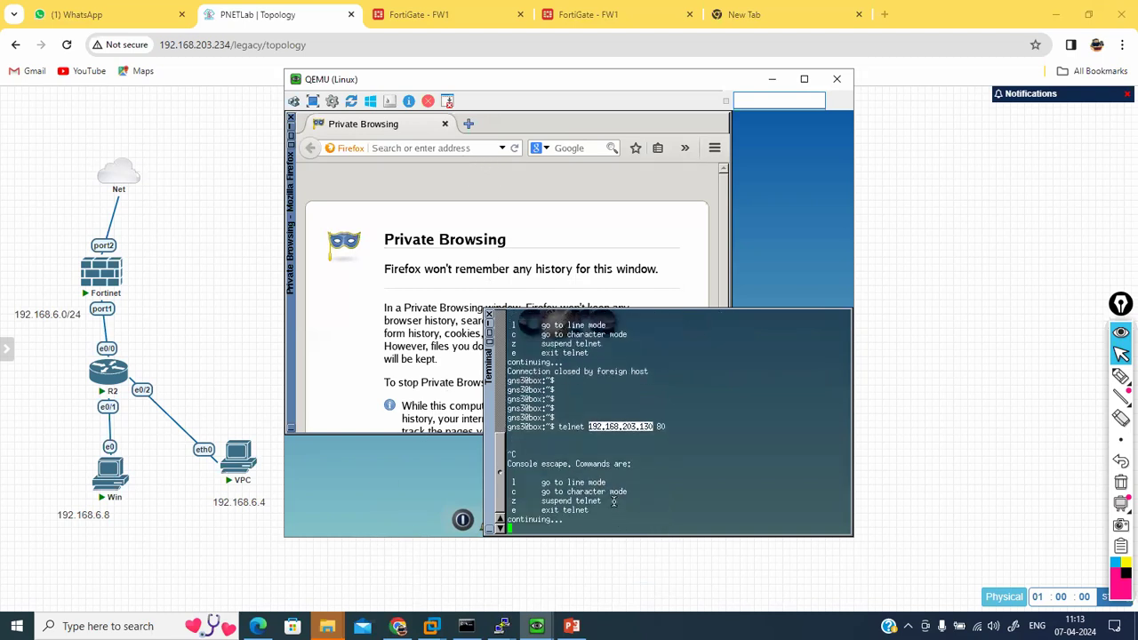
left_click(400, 148)
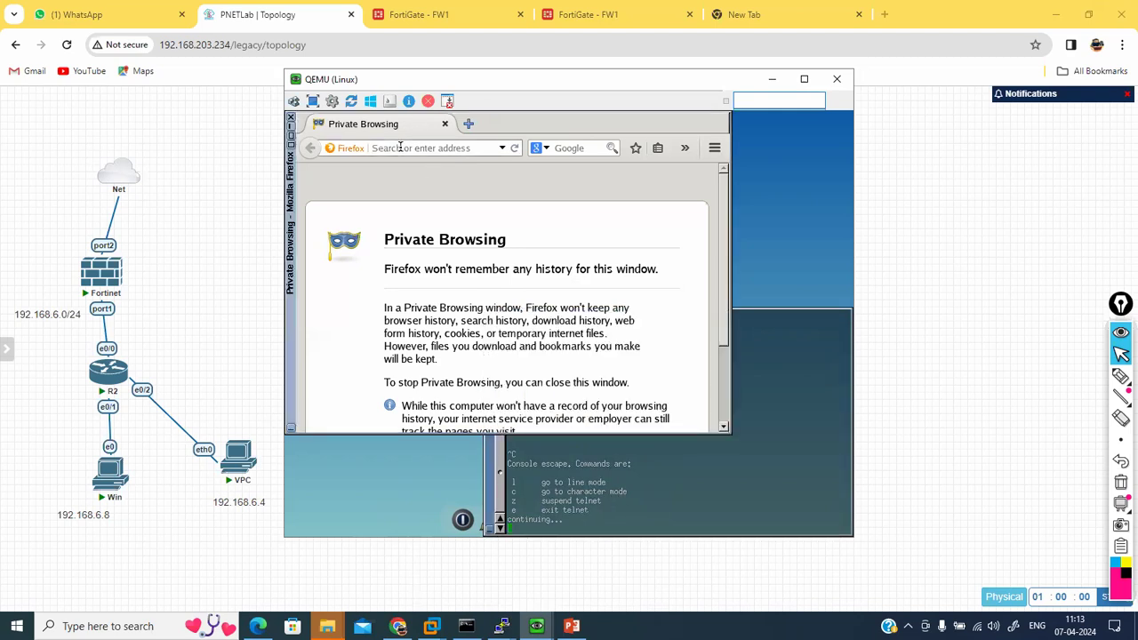
type("http://192.168.203.130")
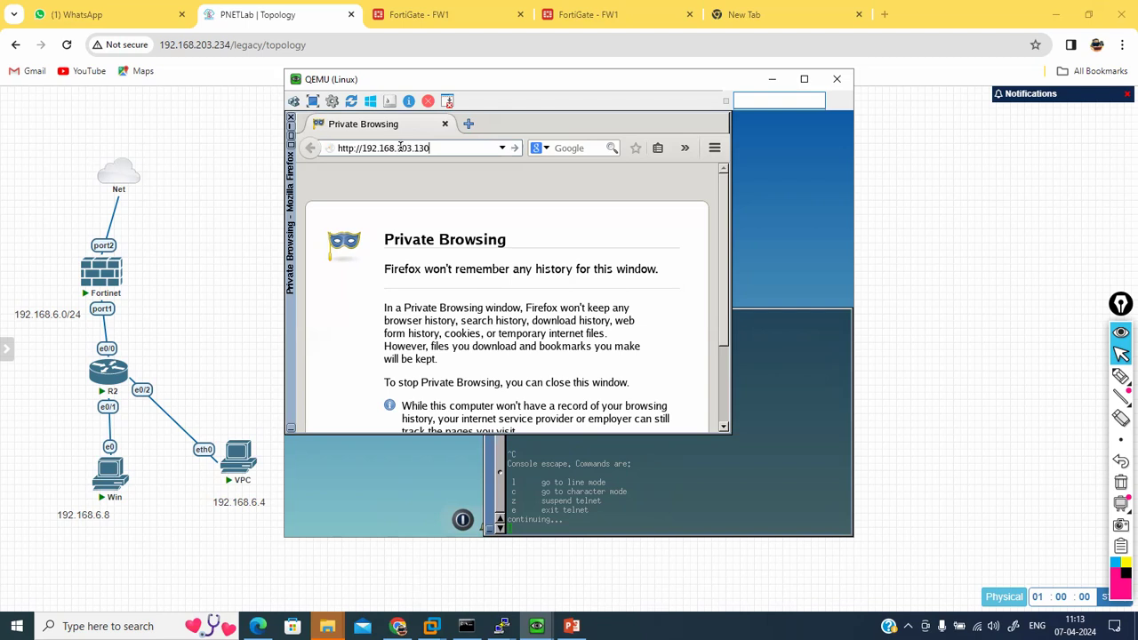
key("Return")
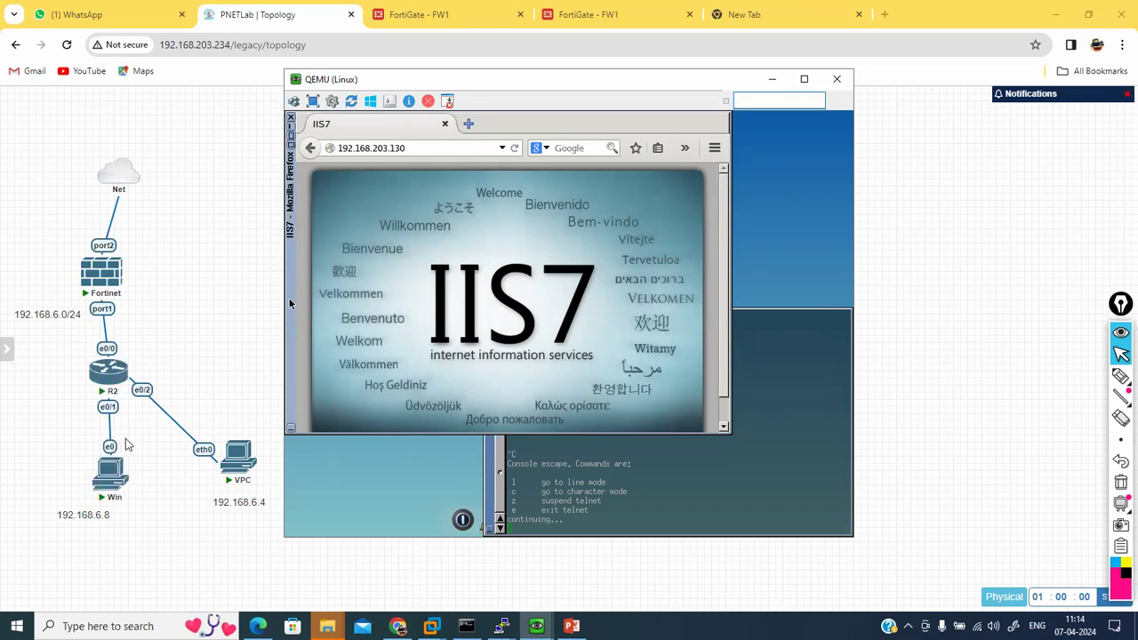
Step: Interrupt the port 80 telnet session and close it with 'exit'
mouse_move(121, 485)
left_click(627, 491)
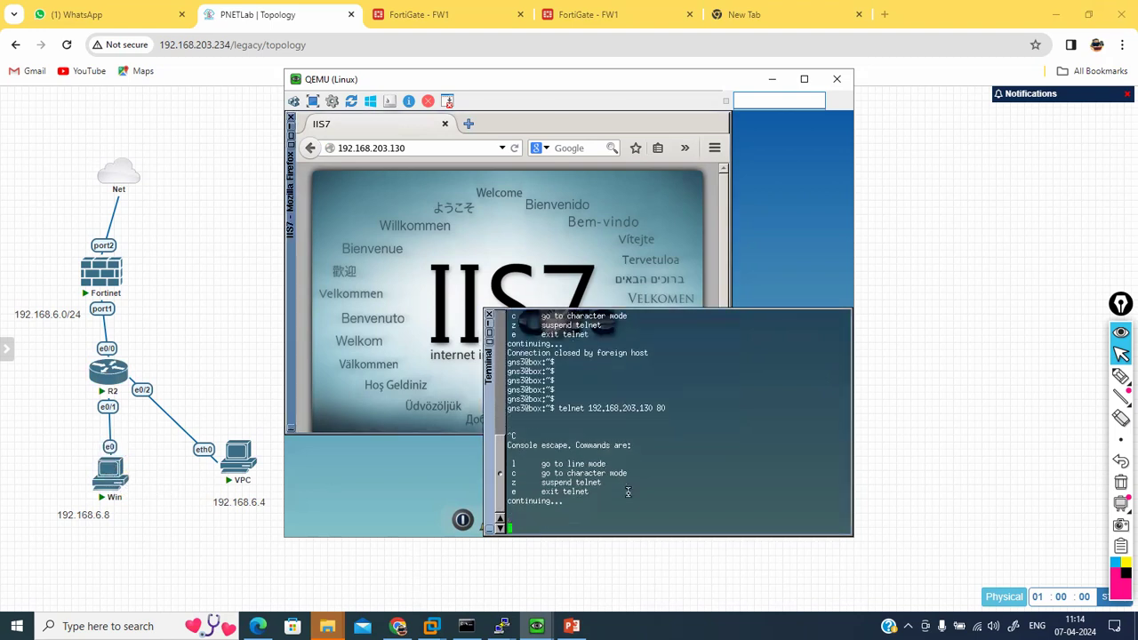
key("ctrl+c")
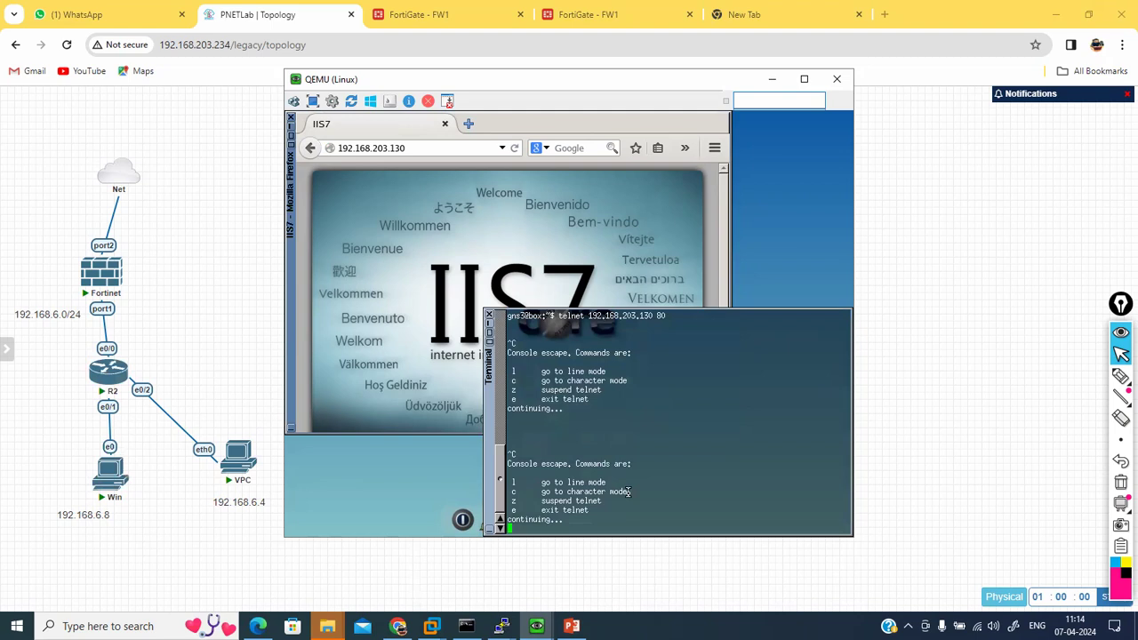
key("ctrl+c")
key("ctrl+x")
key("ctrl+x")
key("ctrl+x")
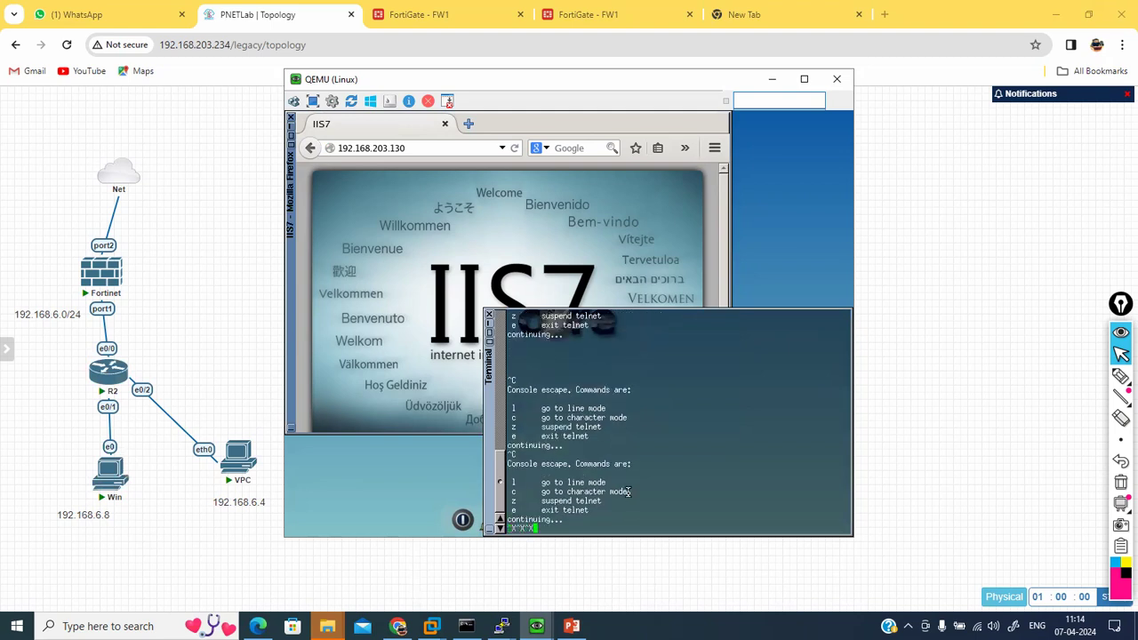
key("BackSpace")
key("BackSpace")
key("BackSpace")
type("exit")
key("Return")
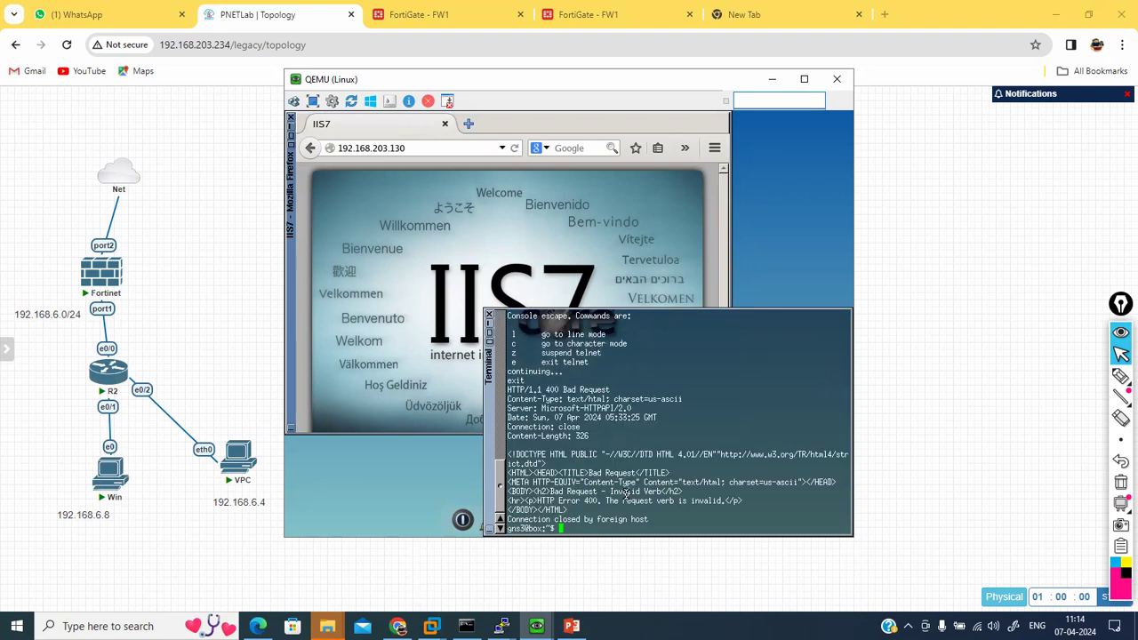
Step: Telnet to 192.168.203.130 on port 23, then bring the Firefox IIS7 page forward
key("Up")
type("23")
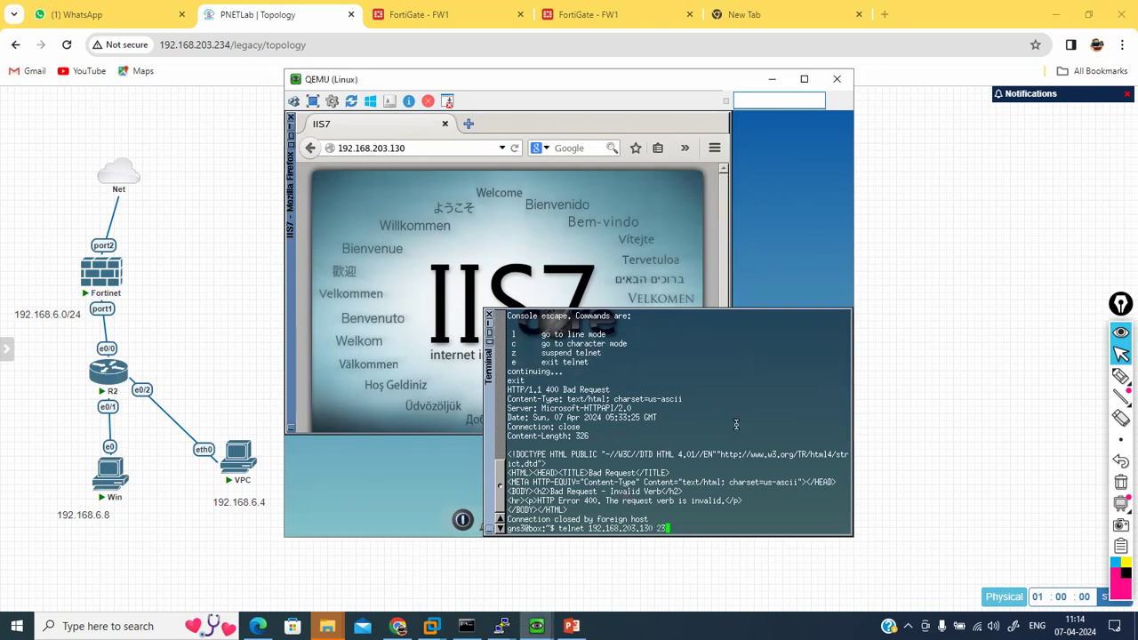
key("Return")
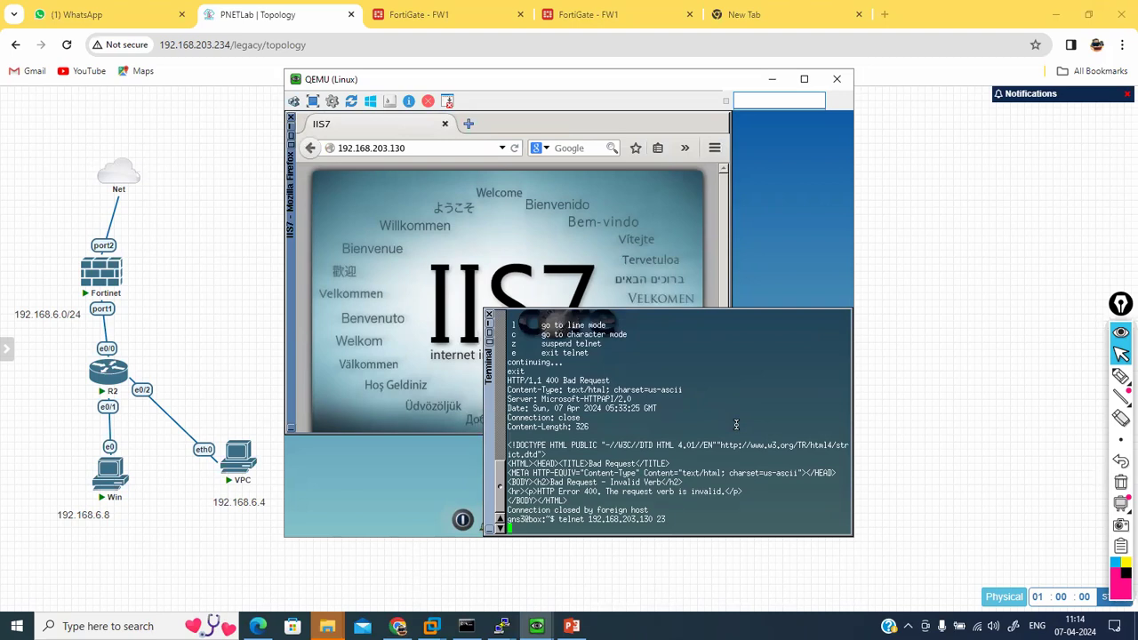
key("Return")
key("Return")
key("Return")
key("Return")
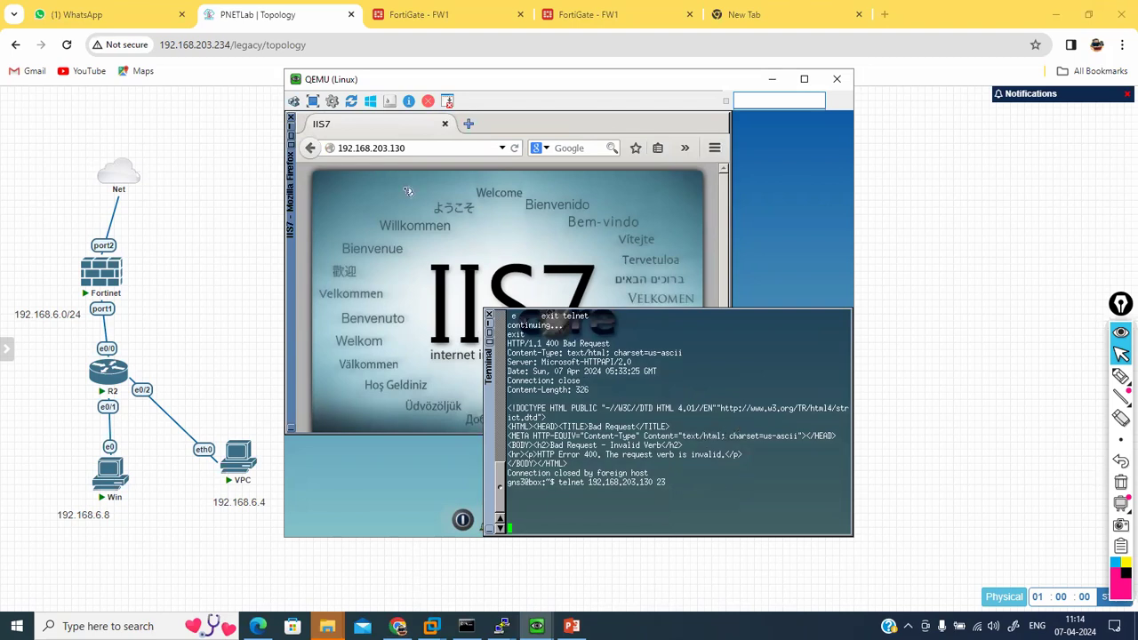
left_click(417, 147)
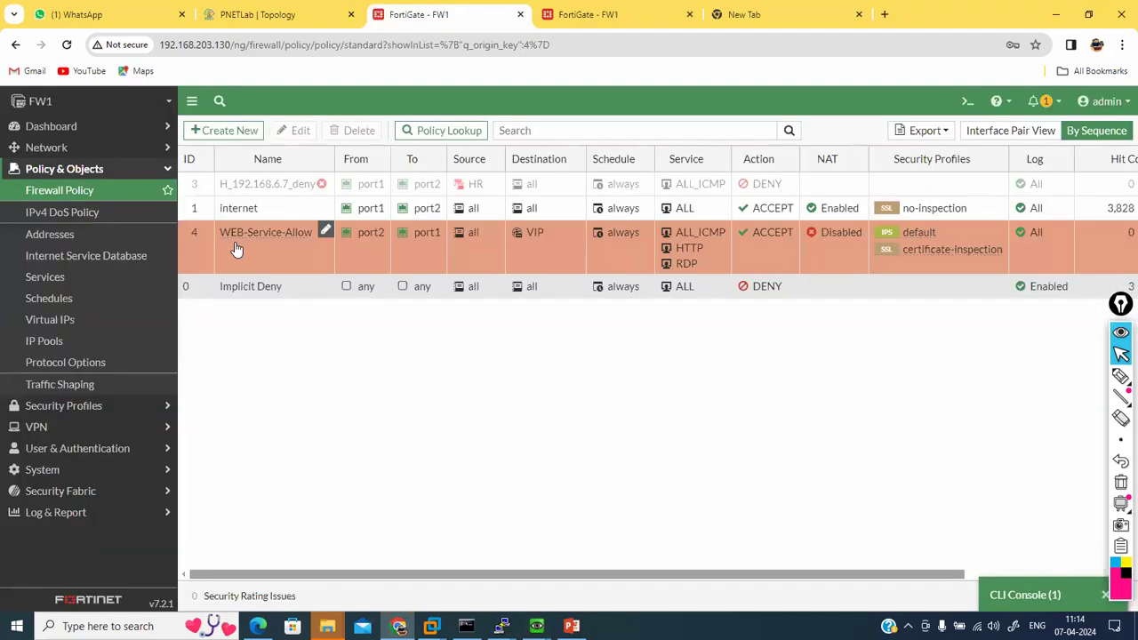
Step: Try setting policy 4's status to Disable, then reload Firewall Policy after 'Failed to save changes'
right_click(235, 242)
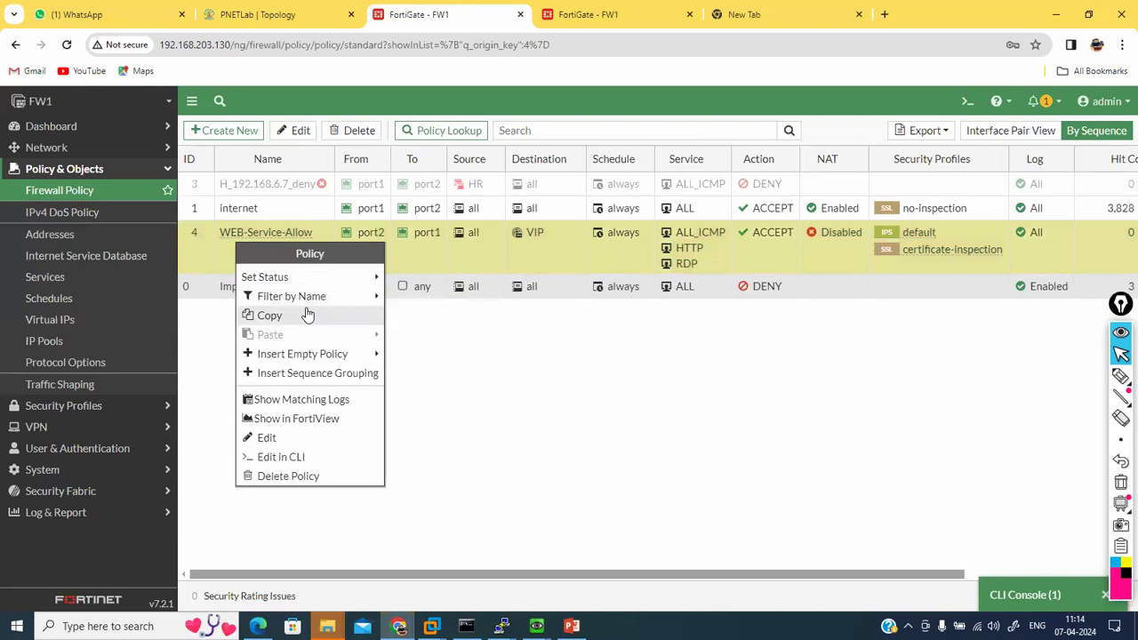
mouse_move(347, 295)
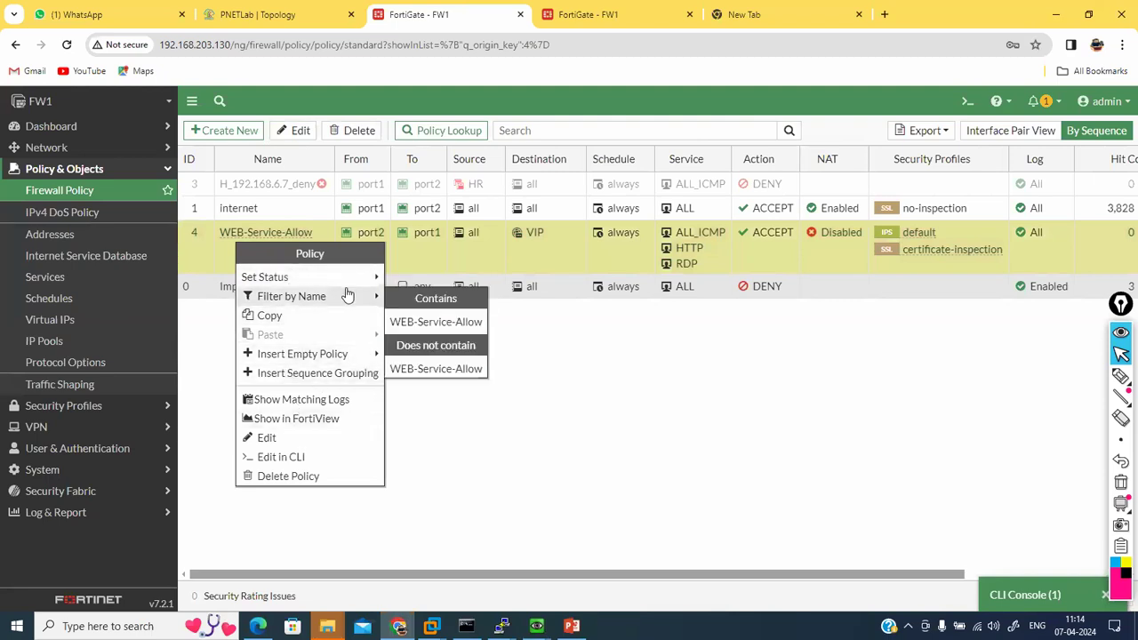
left_click(418, 296)
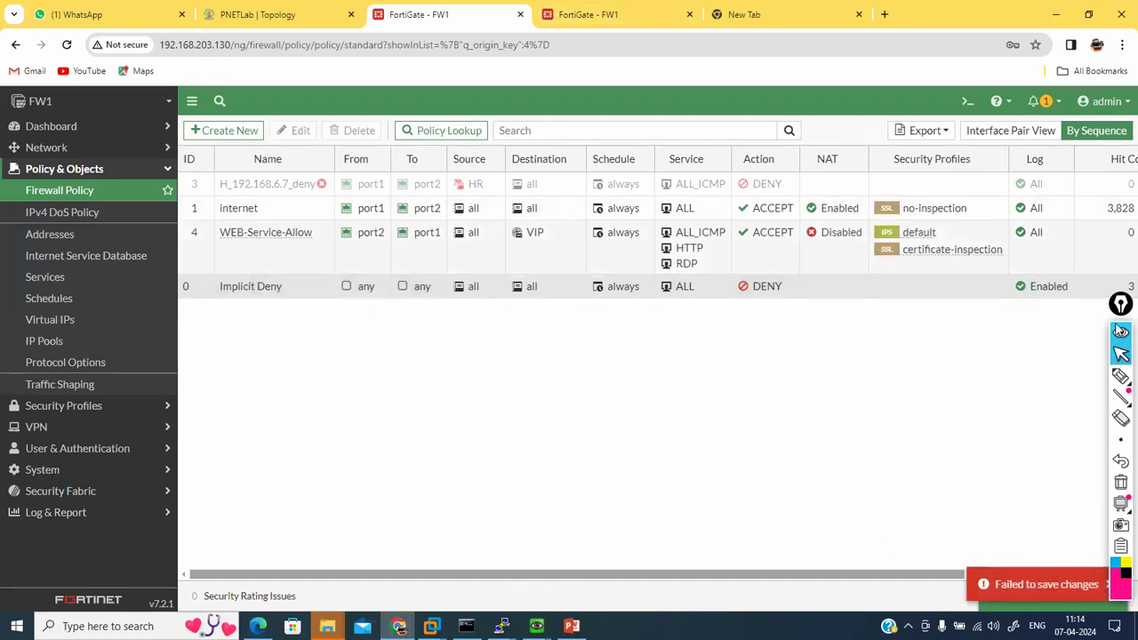
left_click(1119, 327)
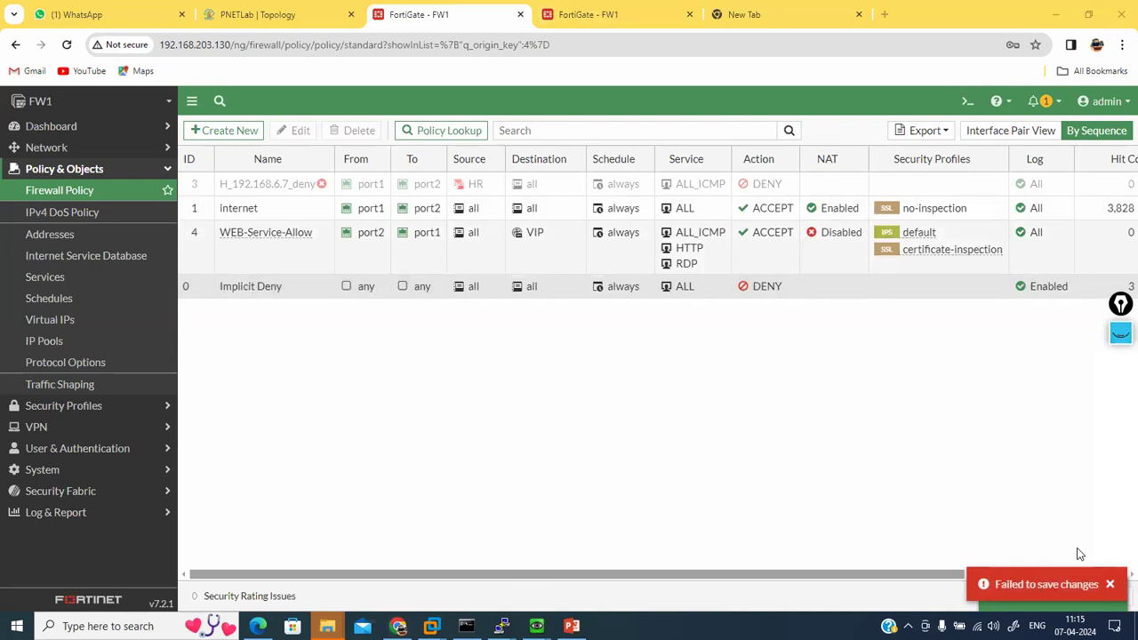
left_click(95, 191)
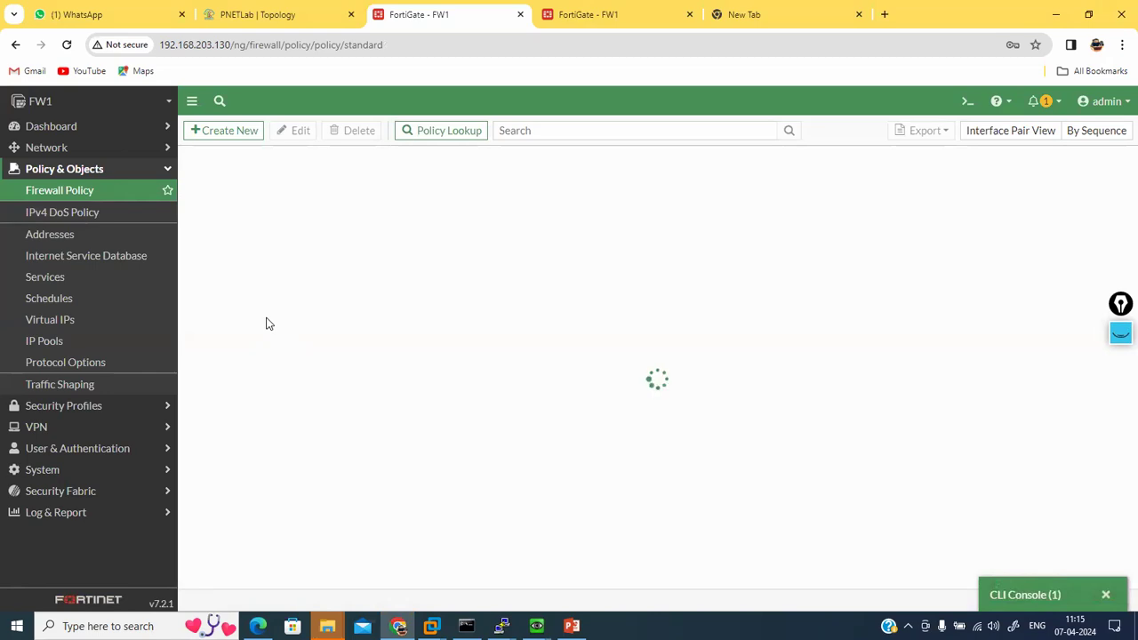
Step: Reload the firewall policy page, which now returns a 404 error, and go to PNETLab
left_click(67, 44)
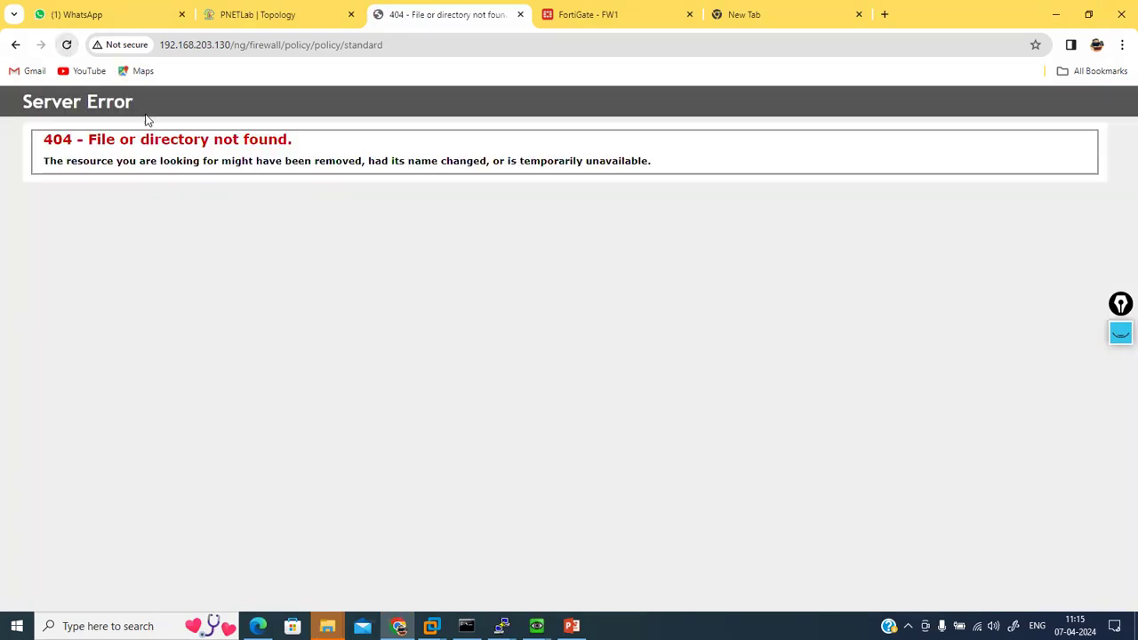
left_click(67, 44)
left_click(253, 13)
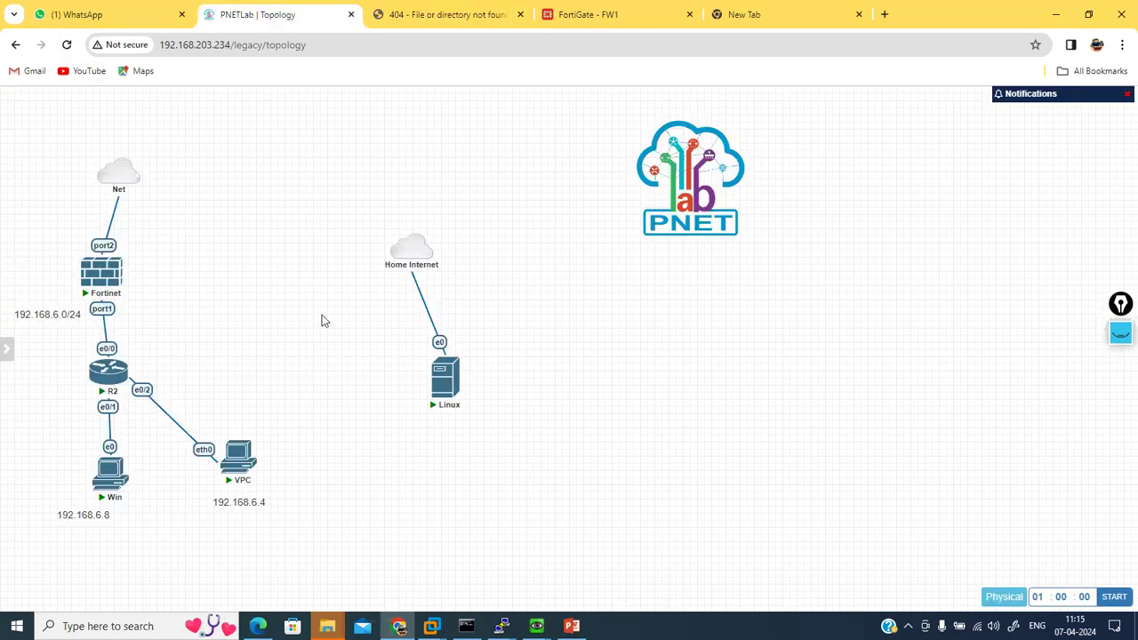
Step: Stop the VPC's running ping to 142.250.194.100 with Ctrl+C
mouse_move(502, 626)
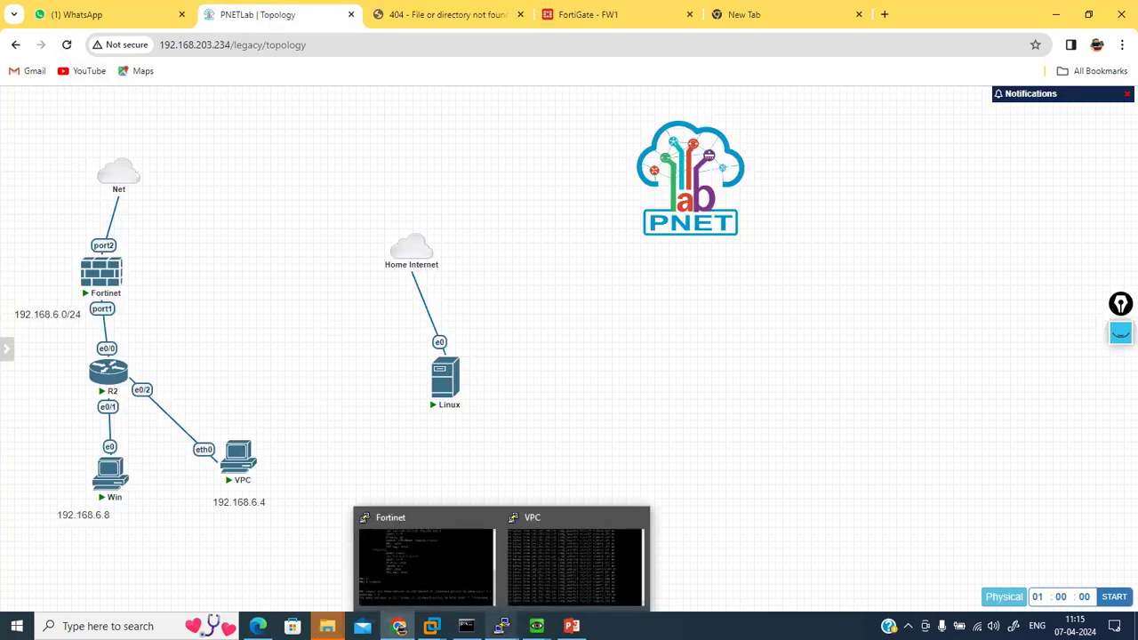
left_click(570, 539)
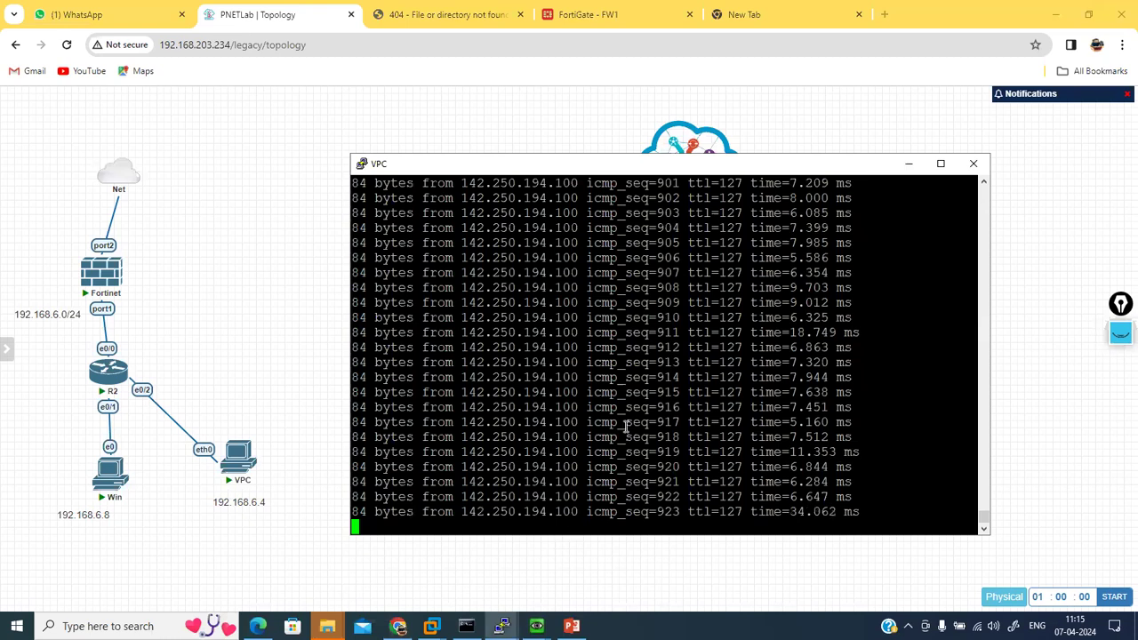
key("ctrl+c")
key("Return")
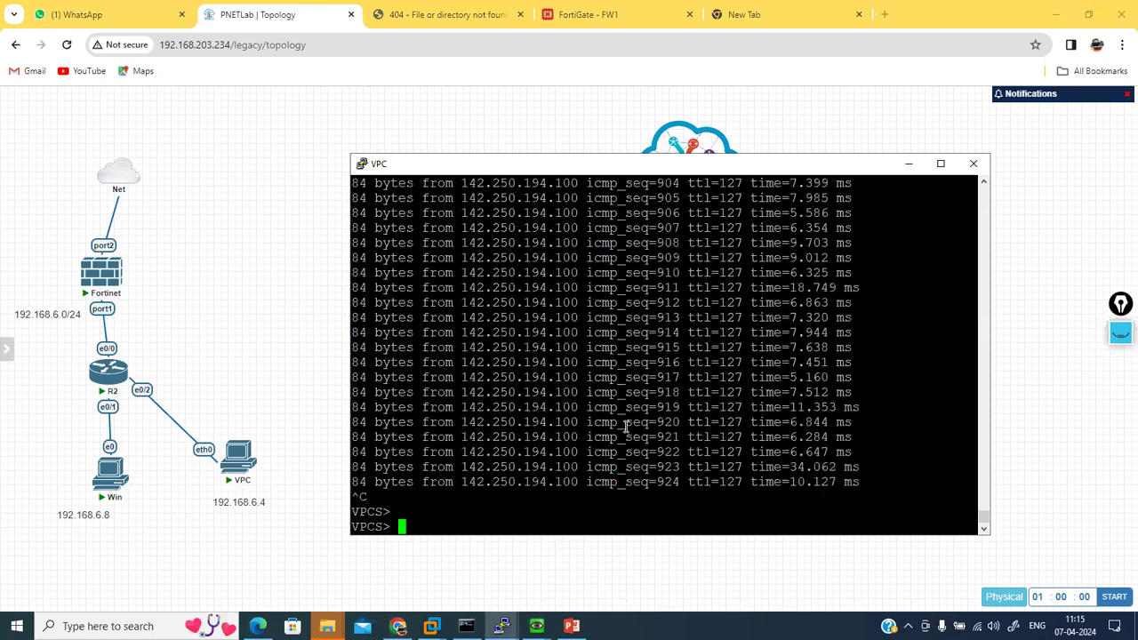
Step: Recheck the FortiGate policy page, then return to the PNETLab topology
left_click(580, 13)
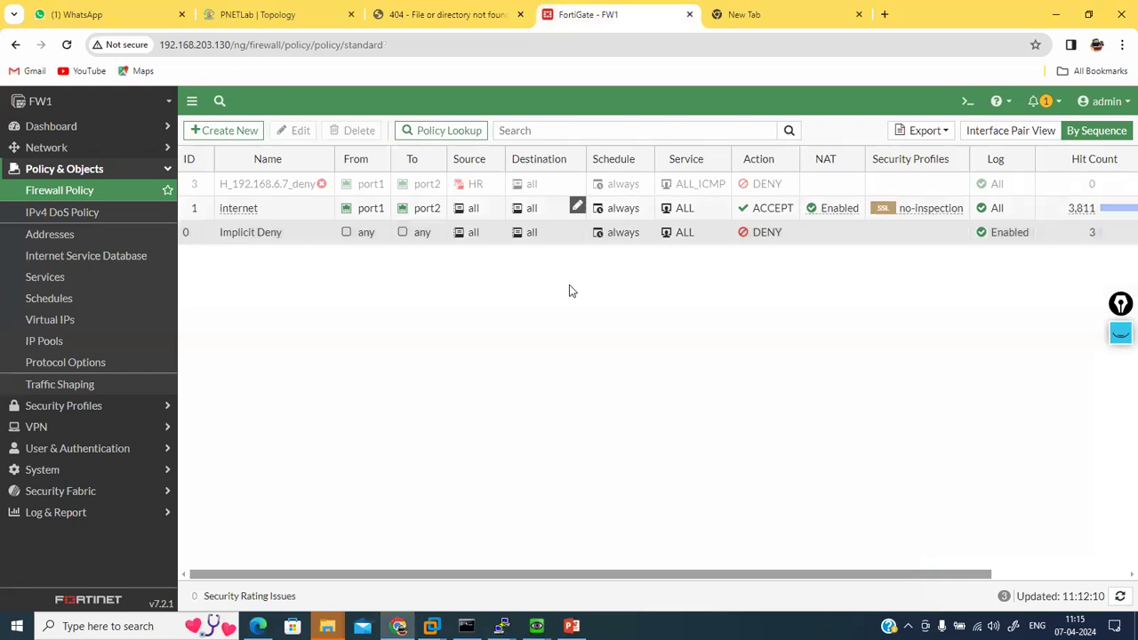
left_click(89, 191)
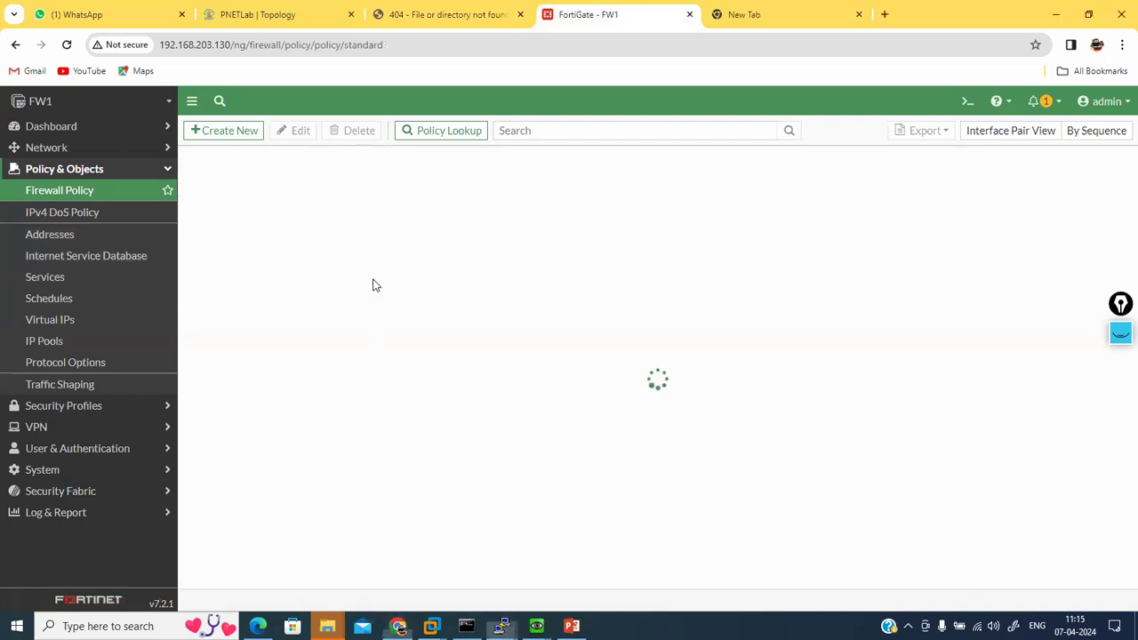
left_click(256, 10)
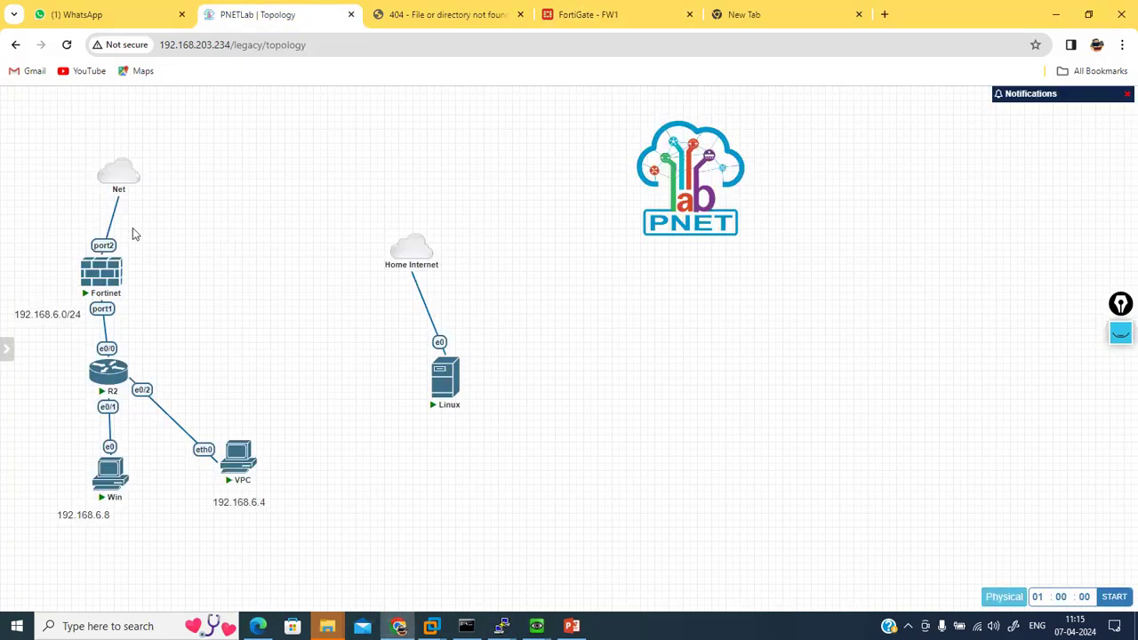
Step: Open a terminal console to the Fortinet FW1 node and enter the login name
left_click(99, 271)
left_click(553, 158)
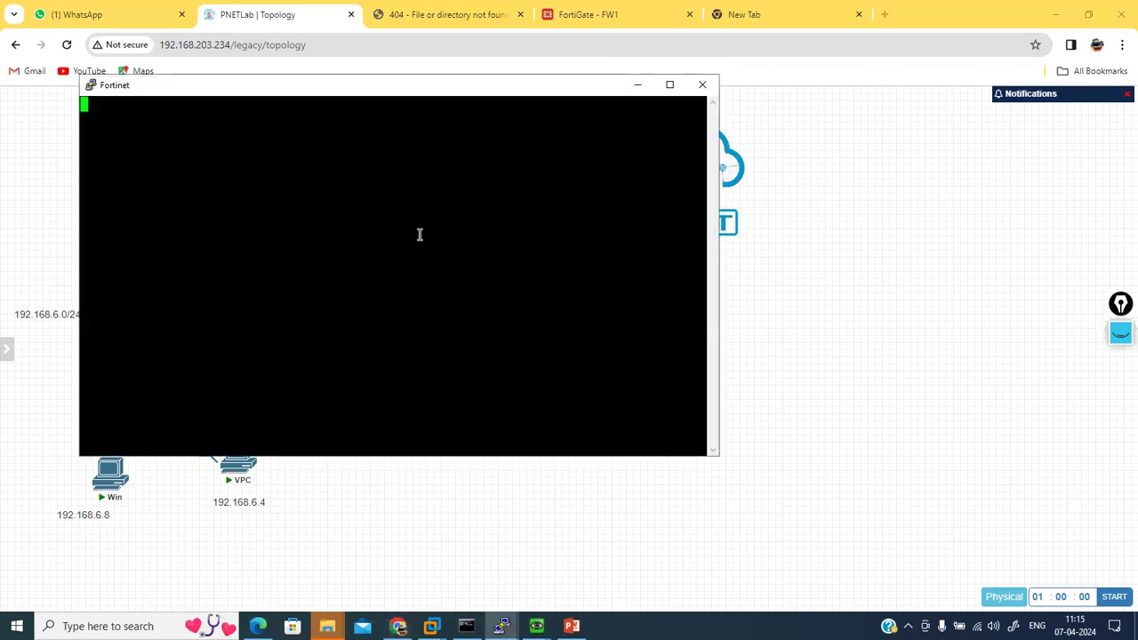
key("Return")
key("Return")
key("Return")
type("admin")
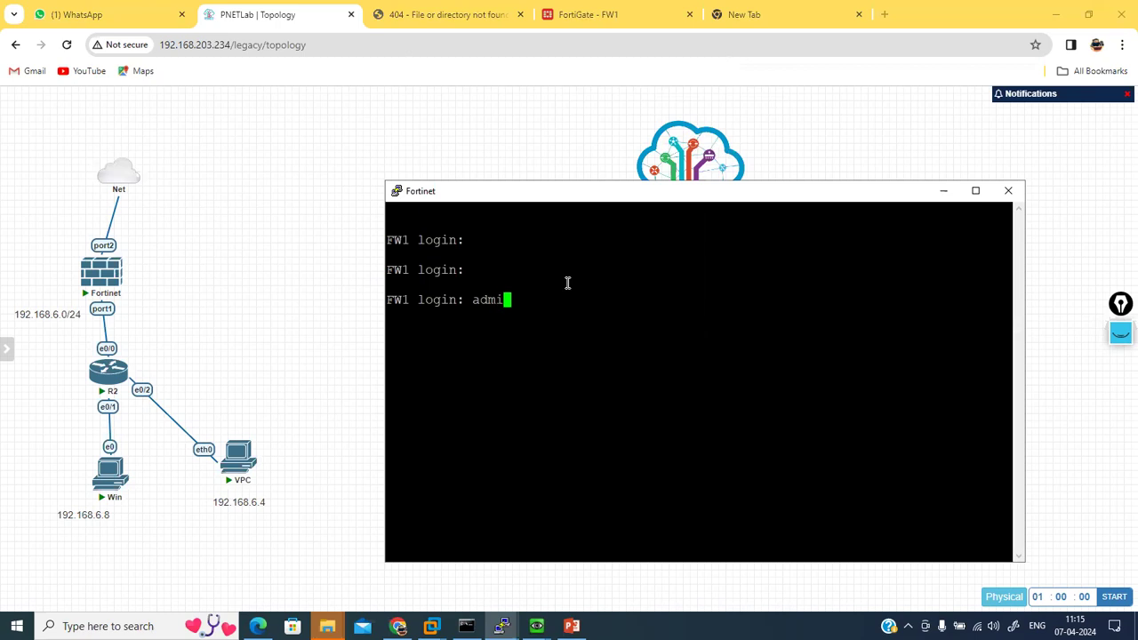
key("Return")
Step: Log in and run 'get system interface physical', showing port2 at 192.168.203.130 via DHCP
key("Return")
type("ge")
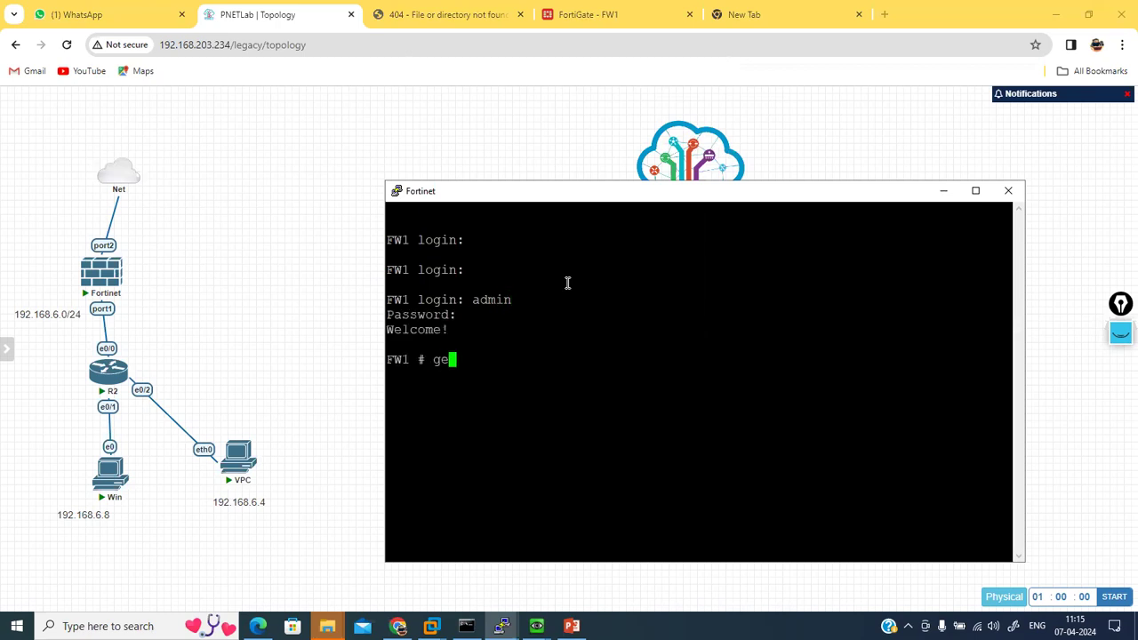
type("t system info")
key("BackSpace")
key("BackSpace")
type("terface physical")
key("Return")
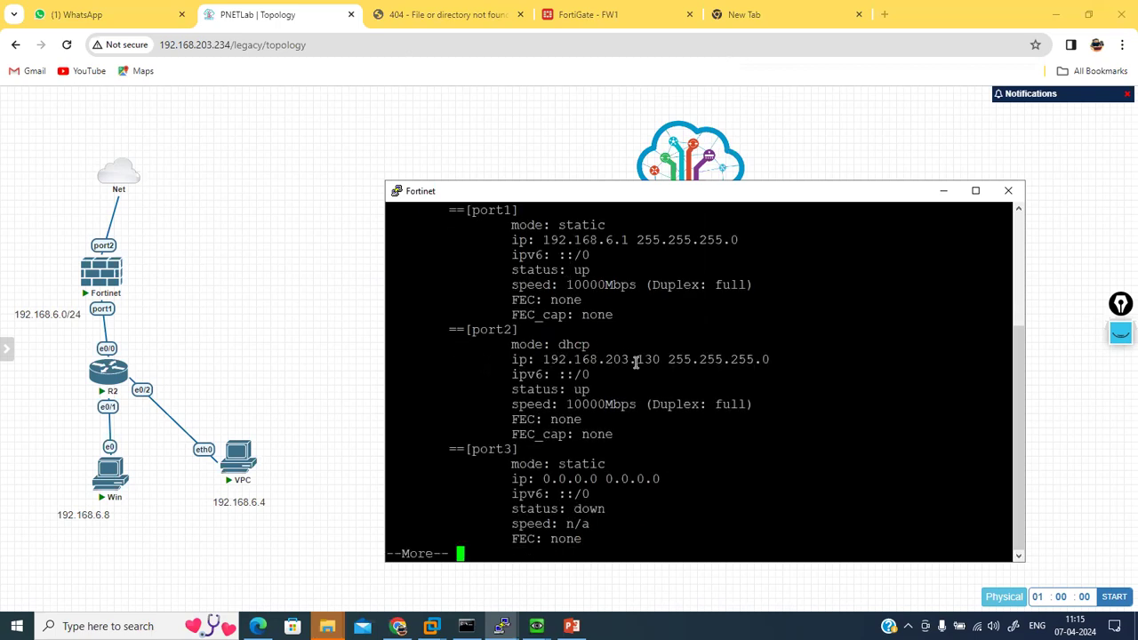
left_click(487, 15)
left_click(439, 44)
Step: Strip the policy path to load the IIS7 page at plain 192.168.203.130, then return to PNETLab
key("Escape")
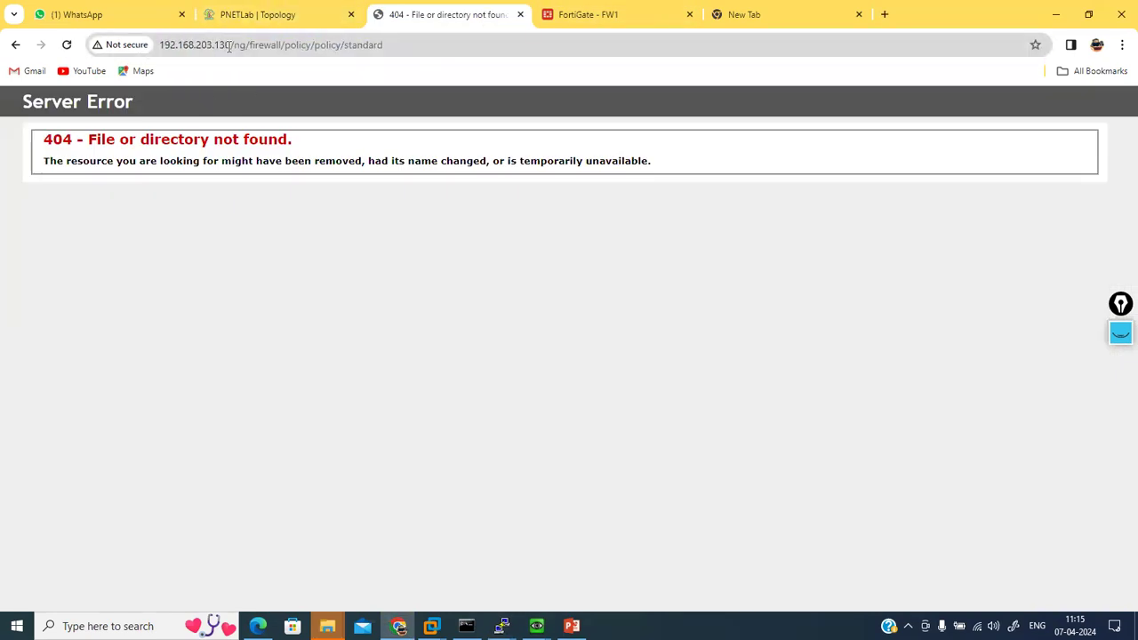
left_click_drag(230, 44, 491, 79)
key("BackSpace")
key("Return")
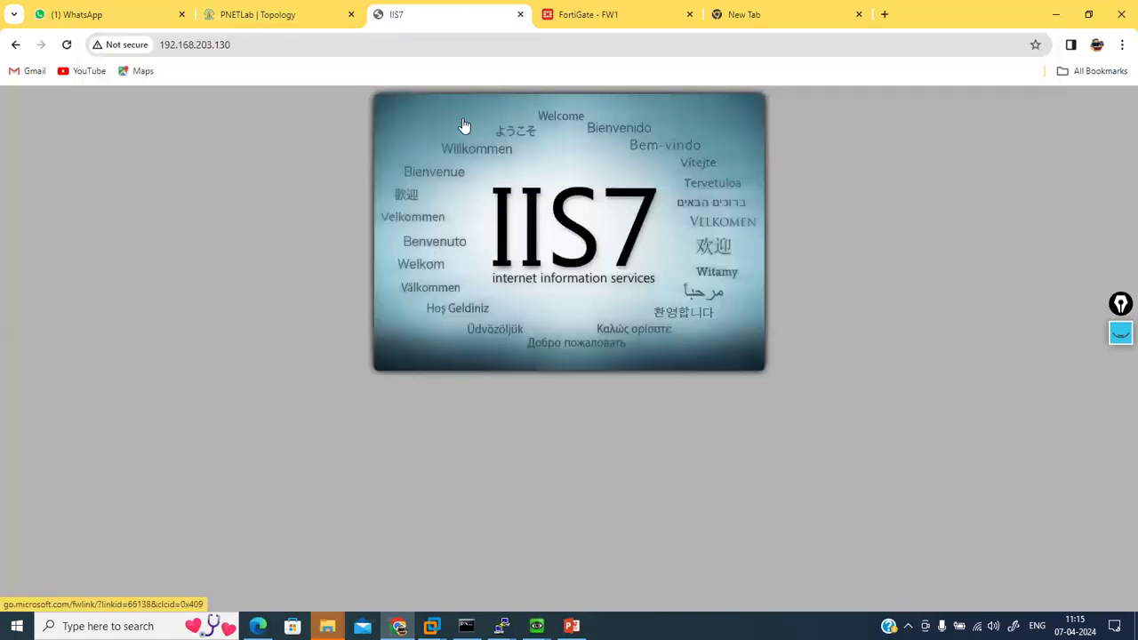
key("F5")
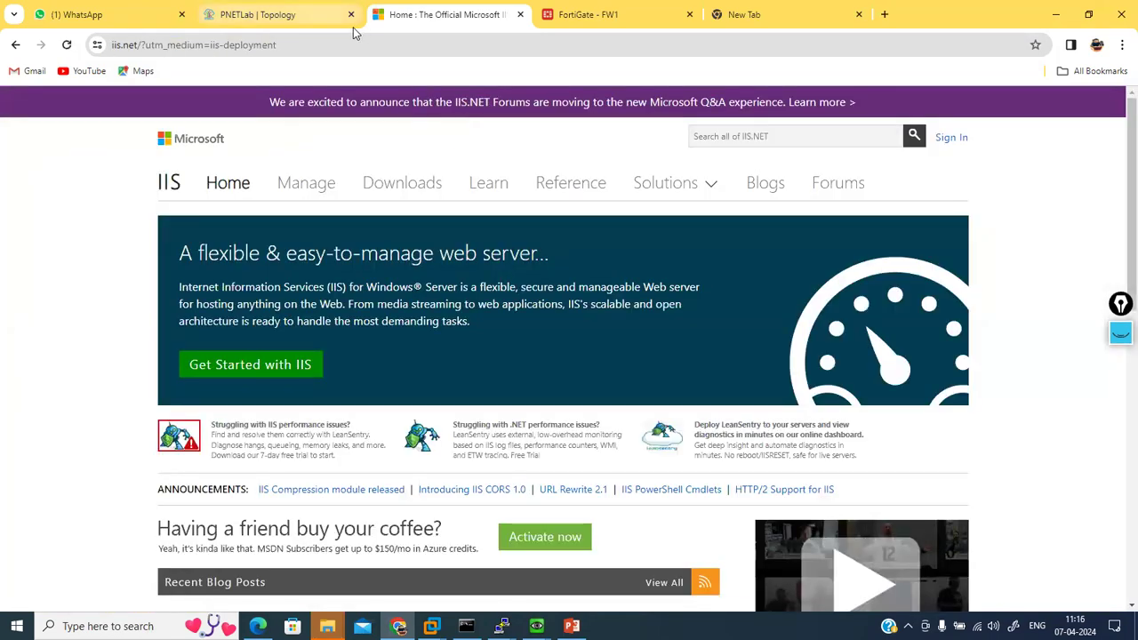
left_click(302, 25)
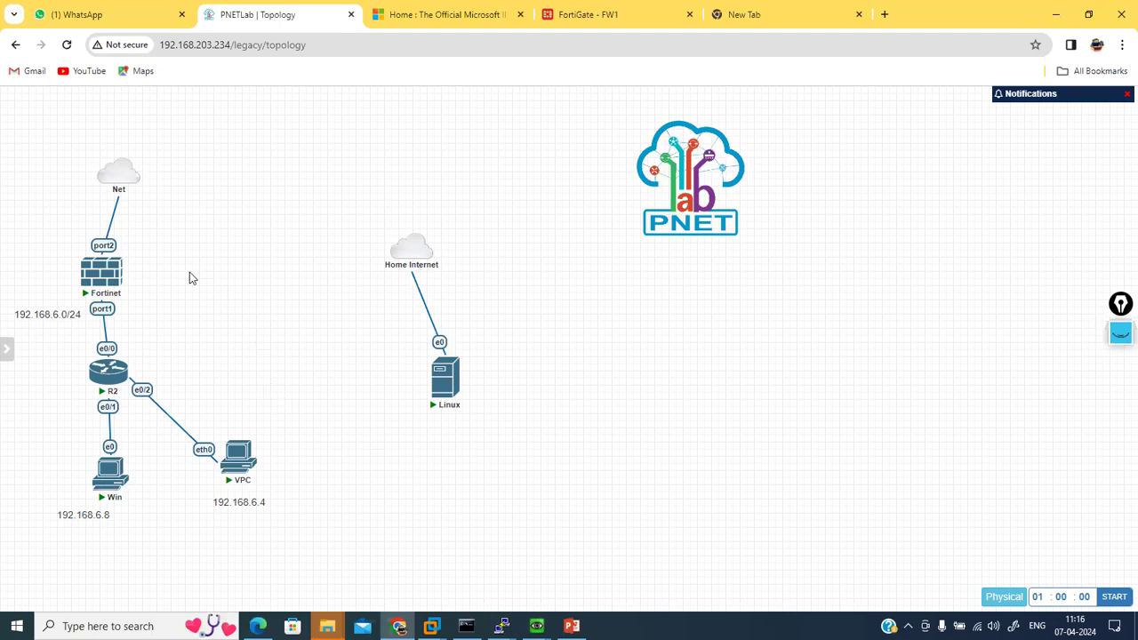
Step: In the FortiGate console, quit the pager and enter 'config firewall policy' mode
left_click(503, 625)
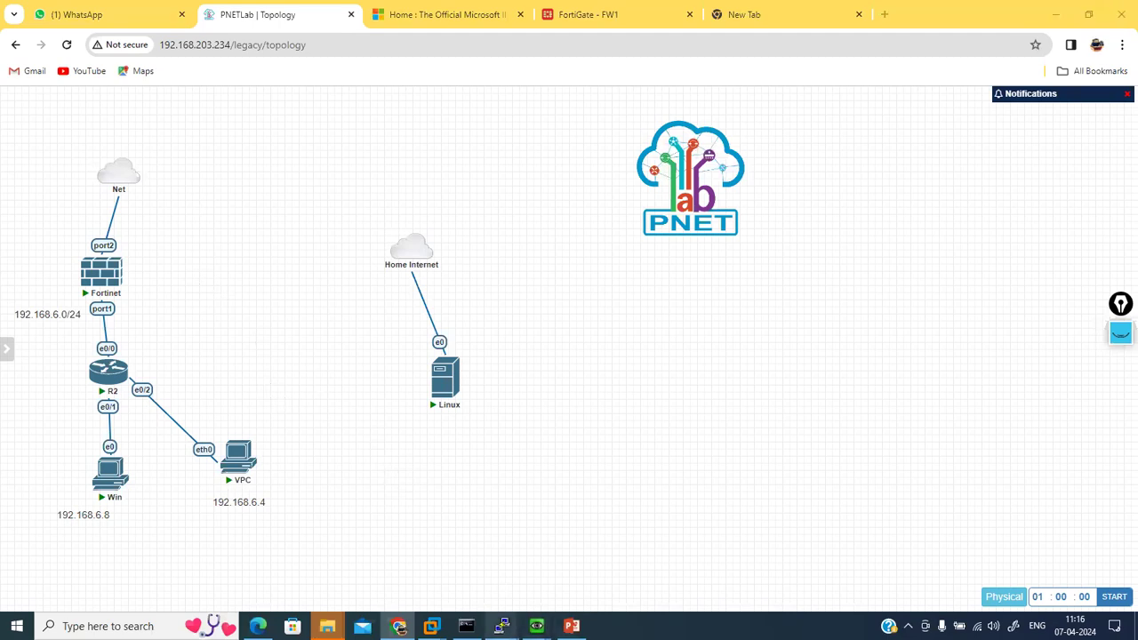
left_click(625, 534)
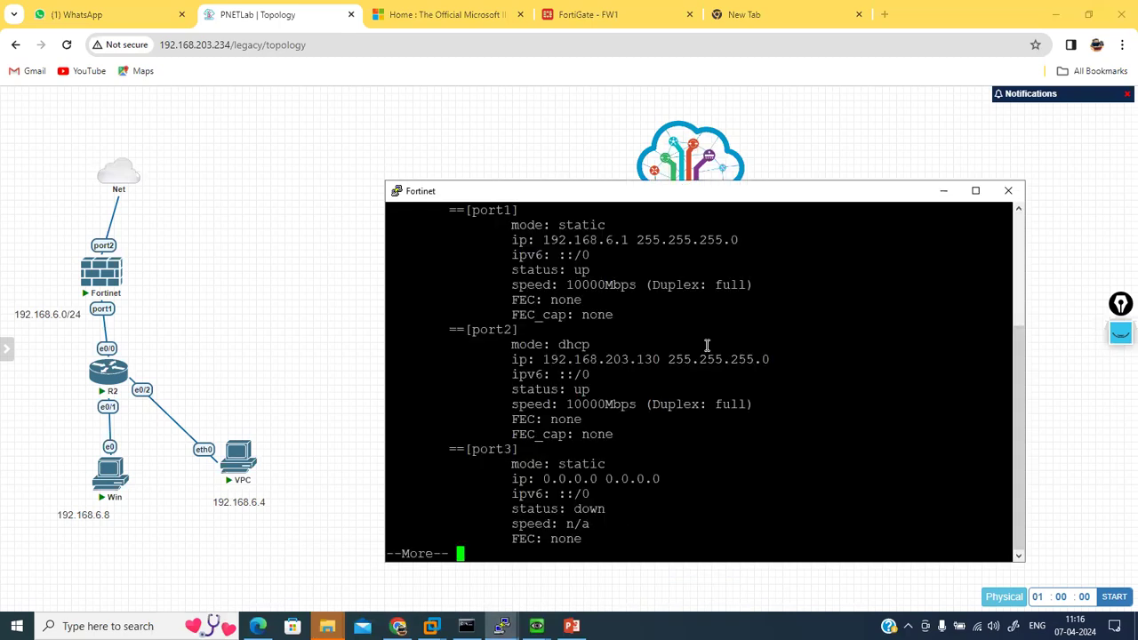
key("Return")
key("Return")
key("Return")
type("confi firewall ")
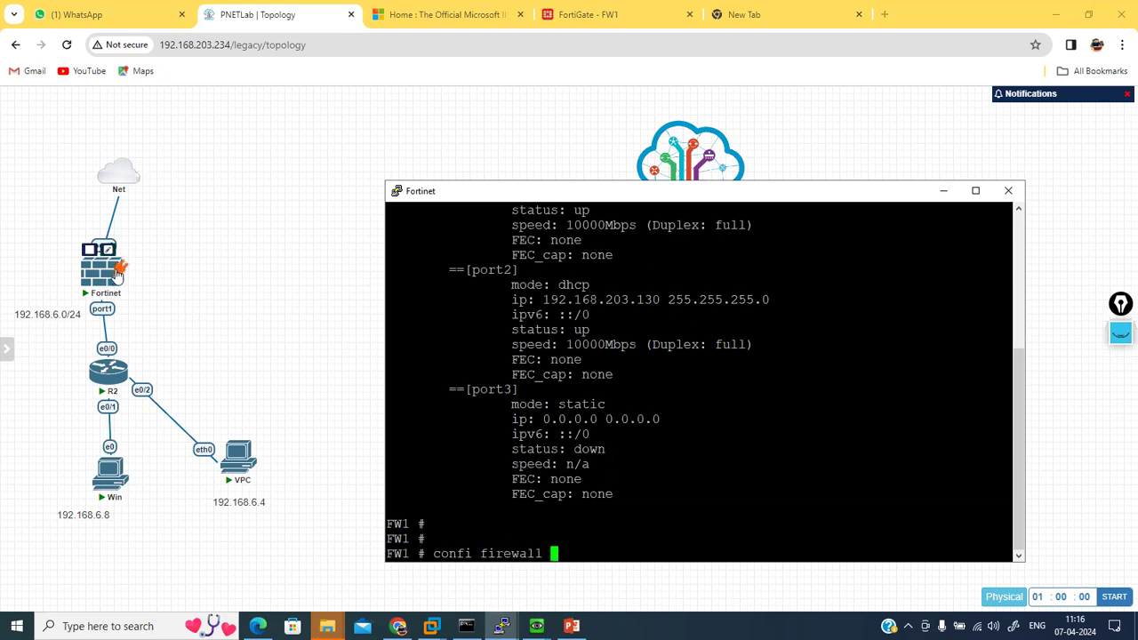
type("policy")
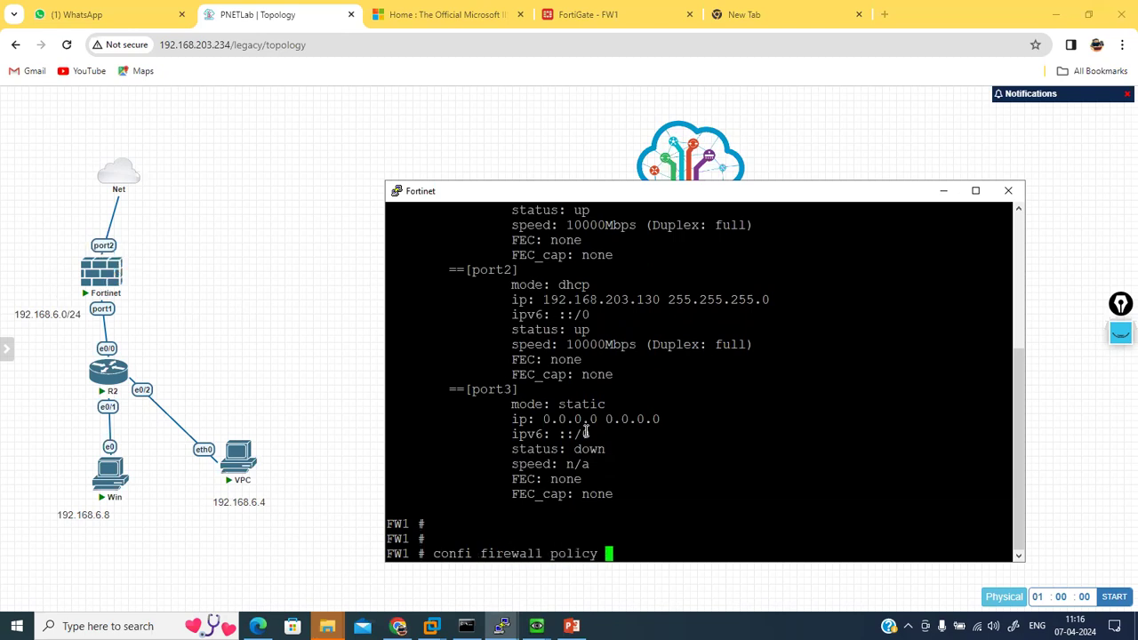
key("Return")
Step: Show the firewall policy configuration and page through the listing
type("sho")
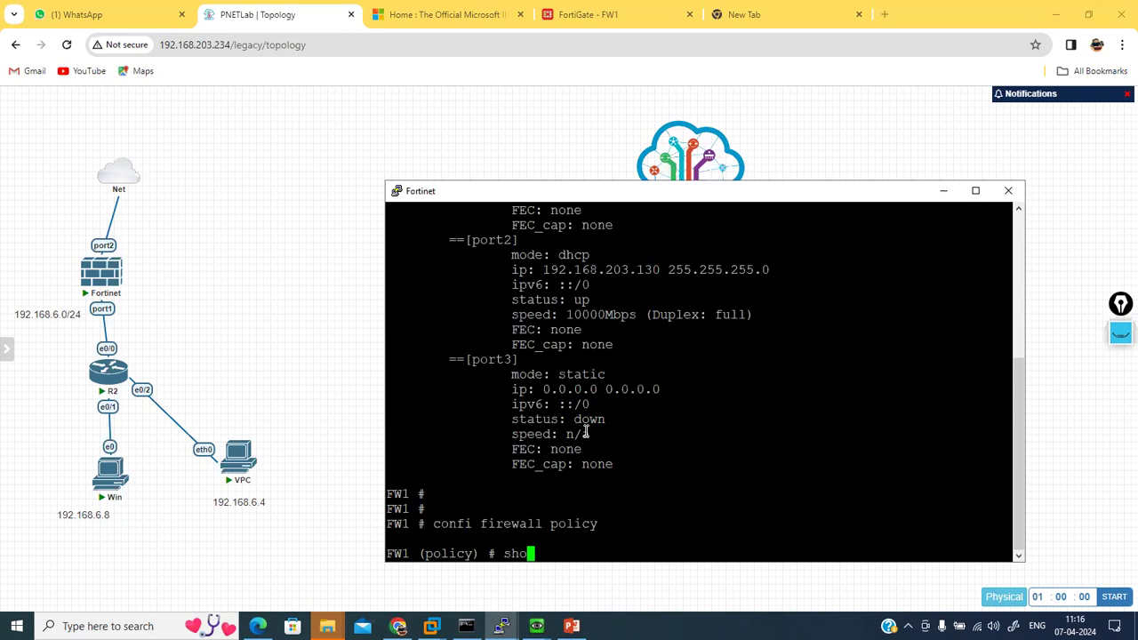
type("n")
key("Left")
key("BackSpace")
key("BackSpace")
key("BackSpace")
type("show")
key("Return")
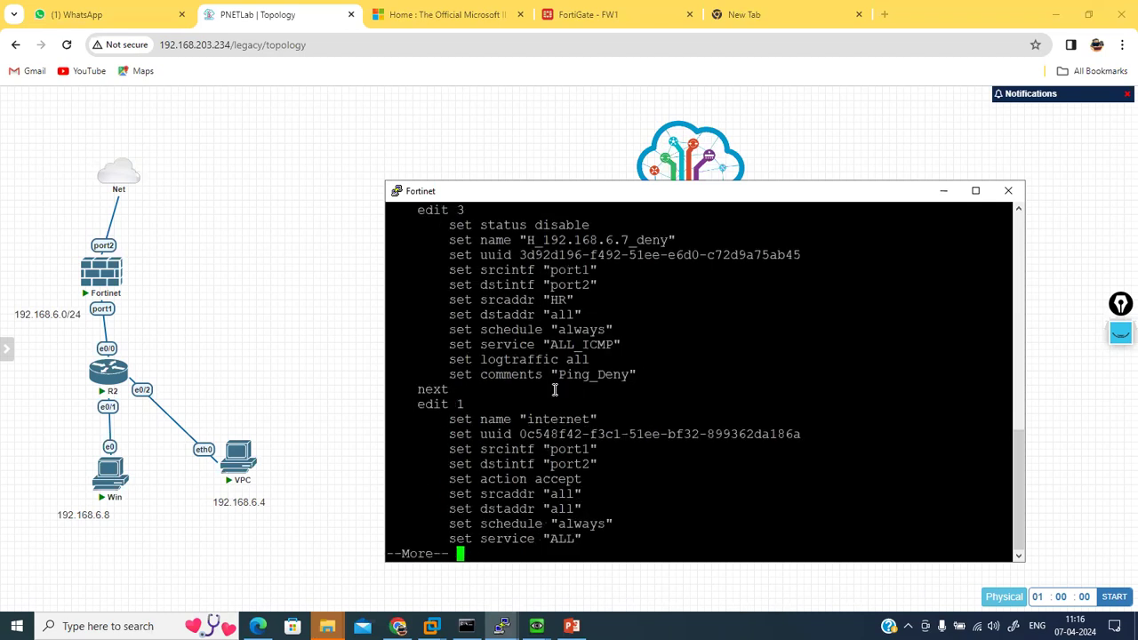
key("Return")
key("Return")
key("Return")
key("Return")
key("Return")
key("Return")
key("Return")
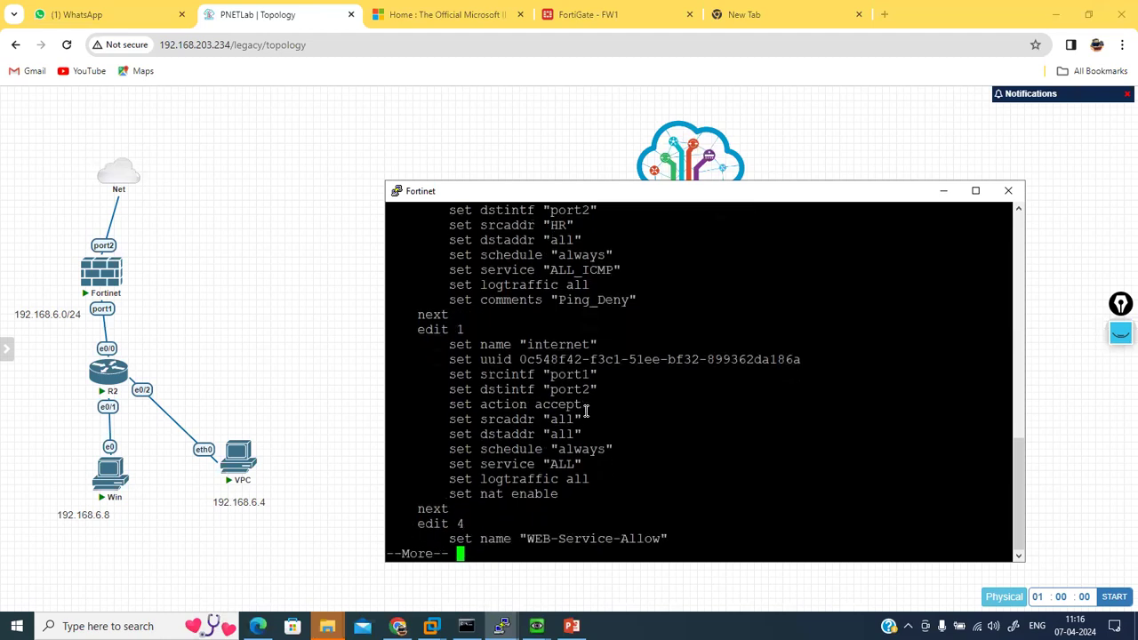
key("Return")
key("Return")
key("Return")
Step: Disable policy 4 with 'edit 4' and 'set status disable', then commit with 'end'
type("qedit ")
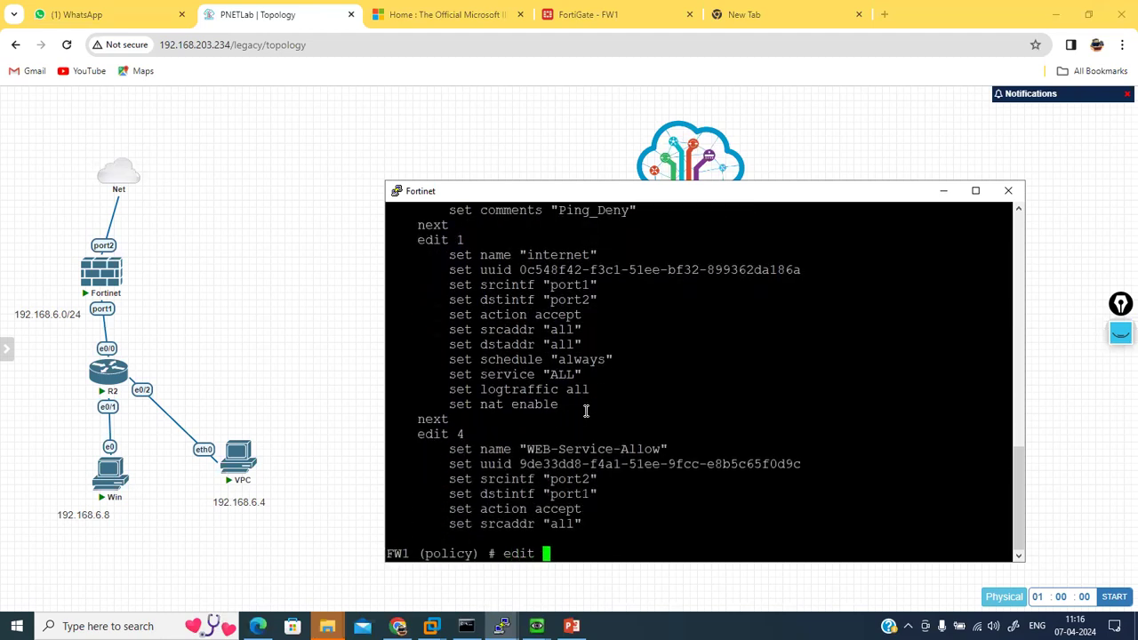
type("4")
key("Return")
type("set ")
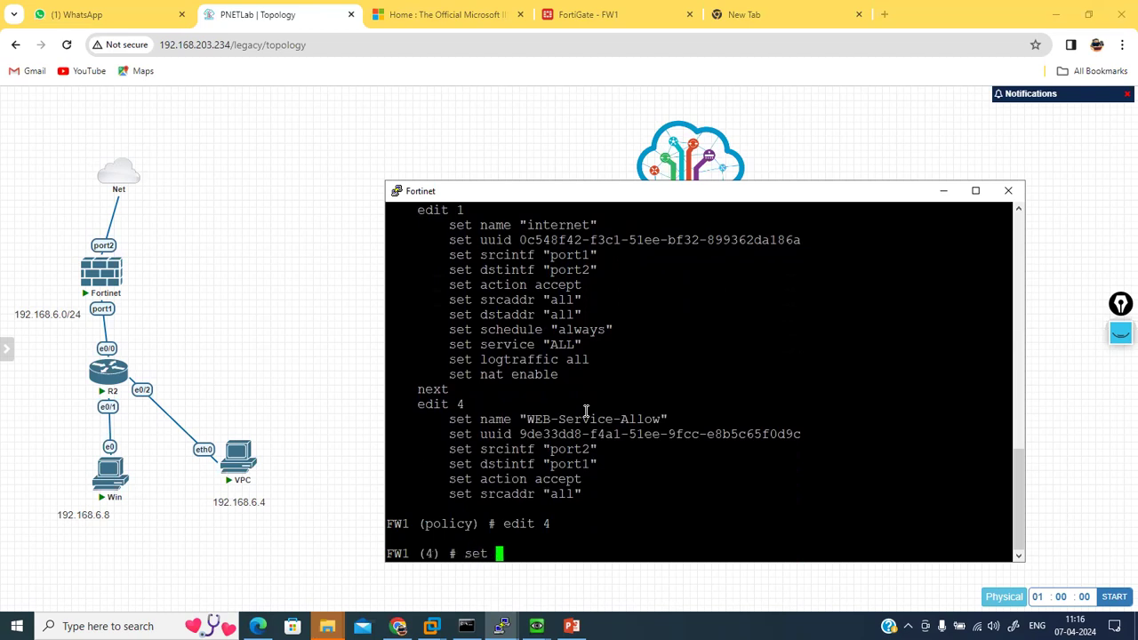
type("ma")
key("BackSpace")
key("BackSpace")
key("BackSpace")
type("status disable")
key("Return")
key("Return")
key("Return")
type("end")
key("Return")
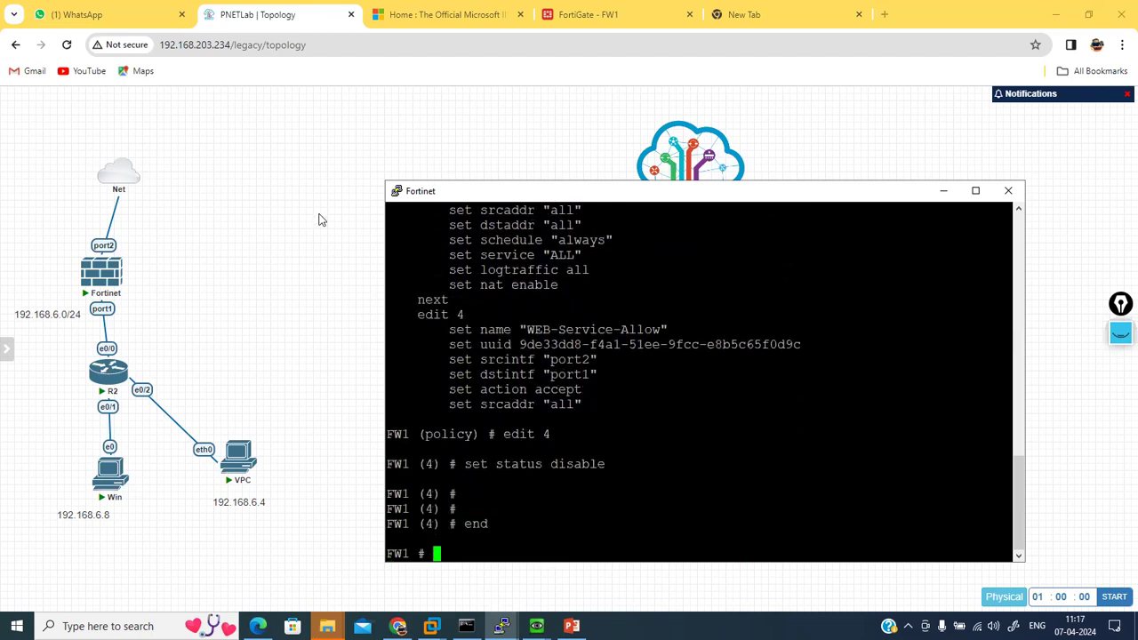
Step: Reload the FortiGate tab with its URL trimmed to 192.168.203.130
left_click(320, 219)
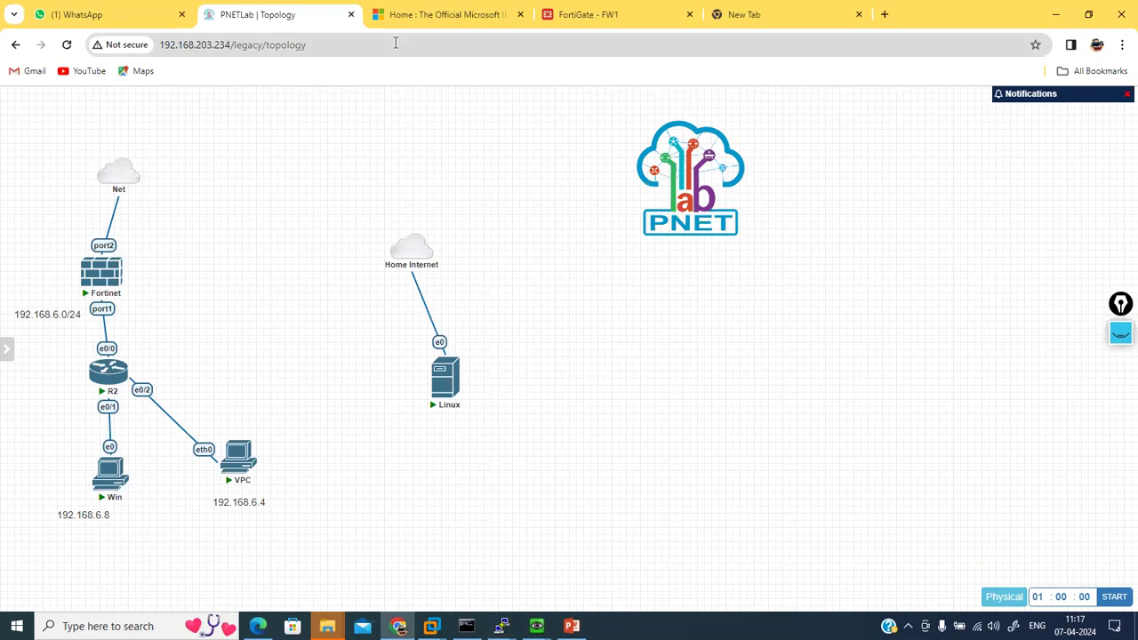
left_click(638, 9)
left_click(457, 43)
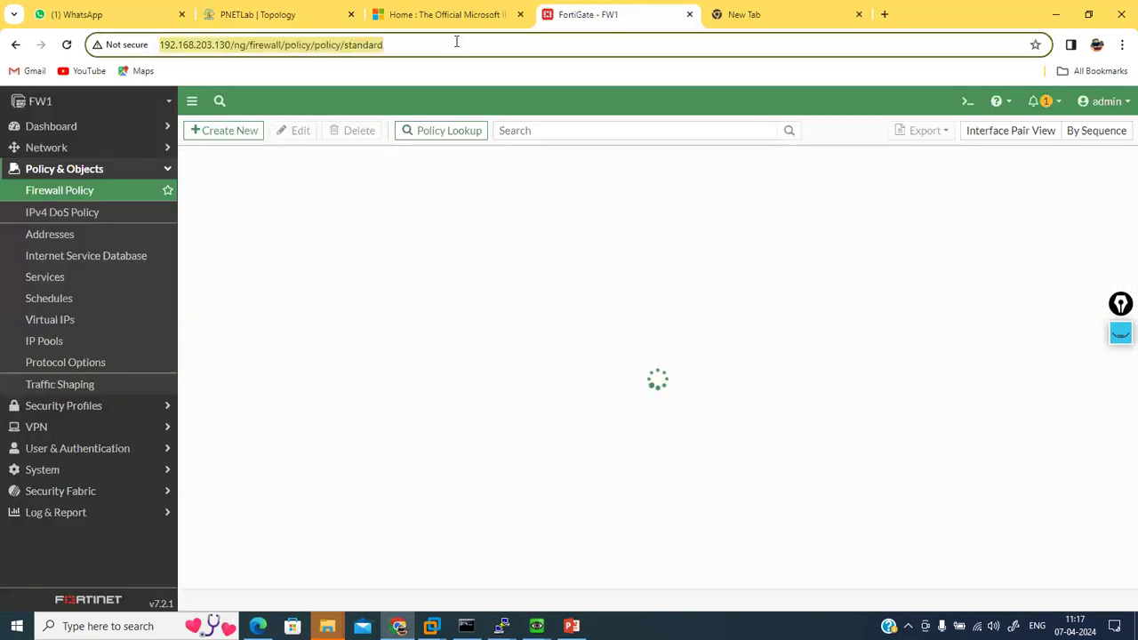
key("Return")
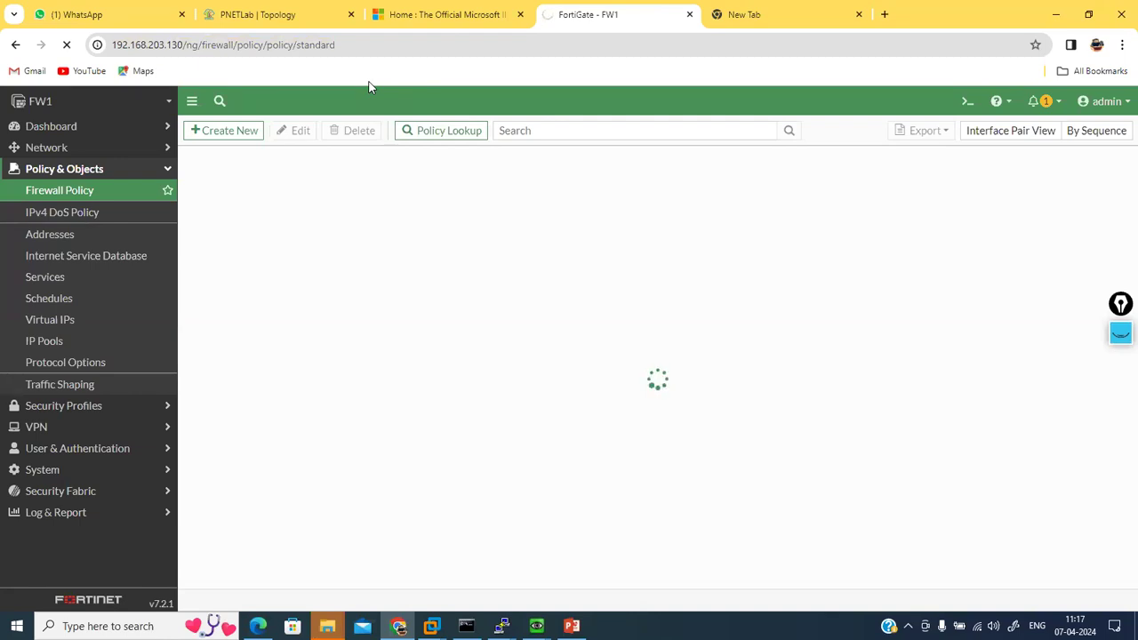
left_click_drag(182, 44, 560, 47)
key("BackSpace")
key("Return")
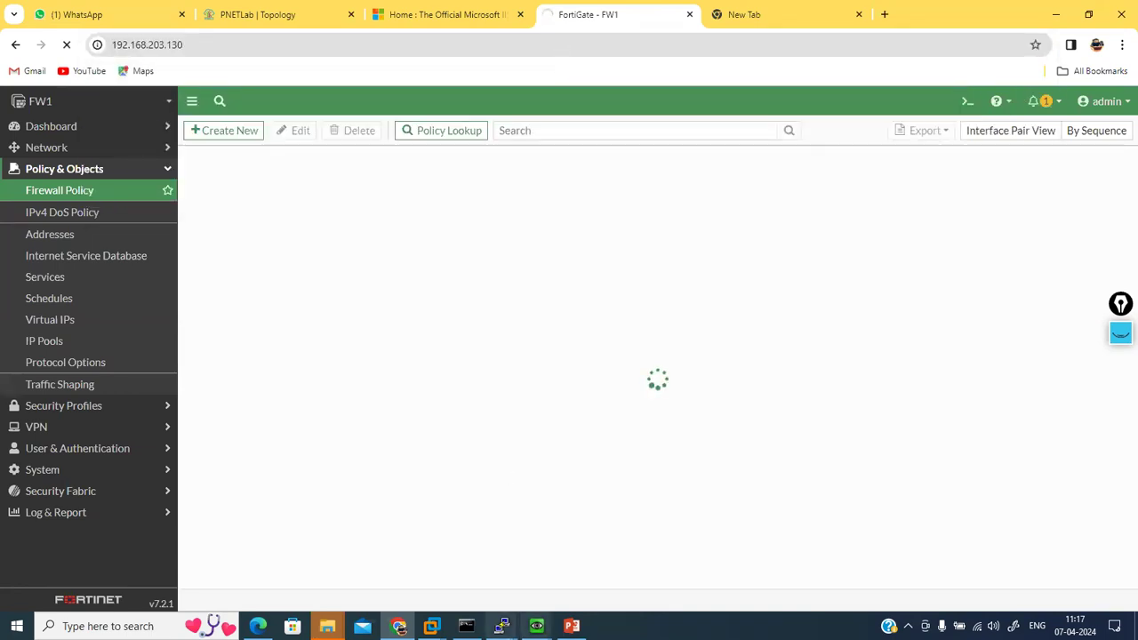
Step: Check port2's IP in the console with 'get system interface physical'
mouse_move(502, 626)
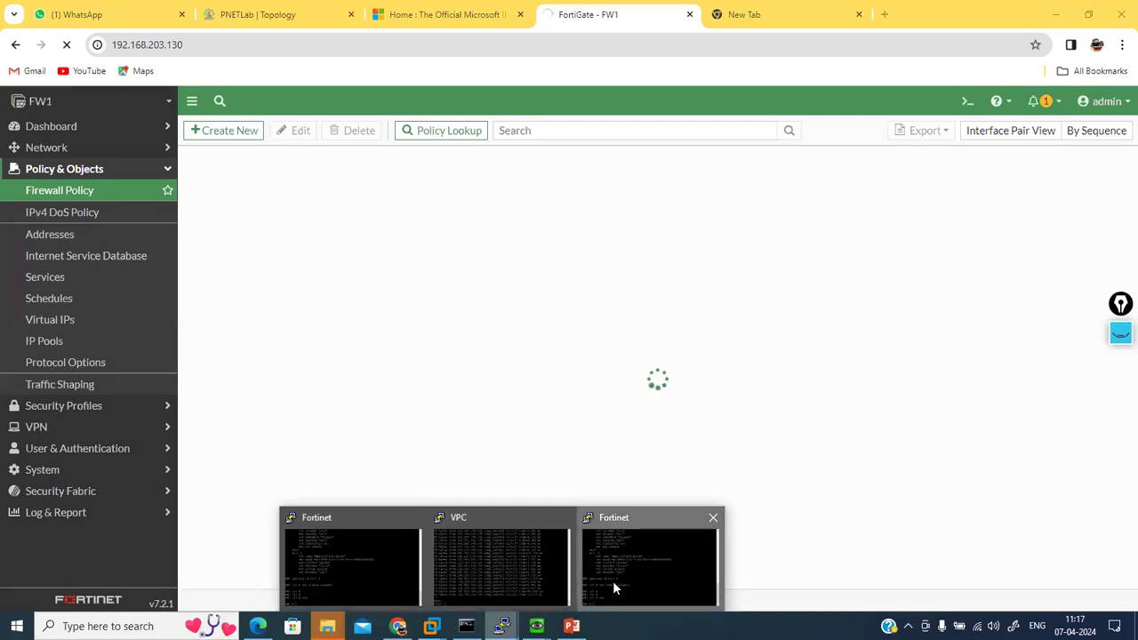
left_click(613, 581)
key("Return")
key("Return")
key("Return")
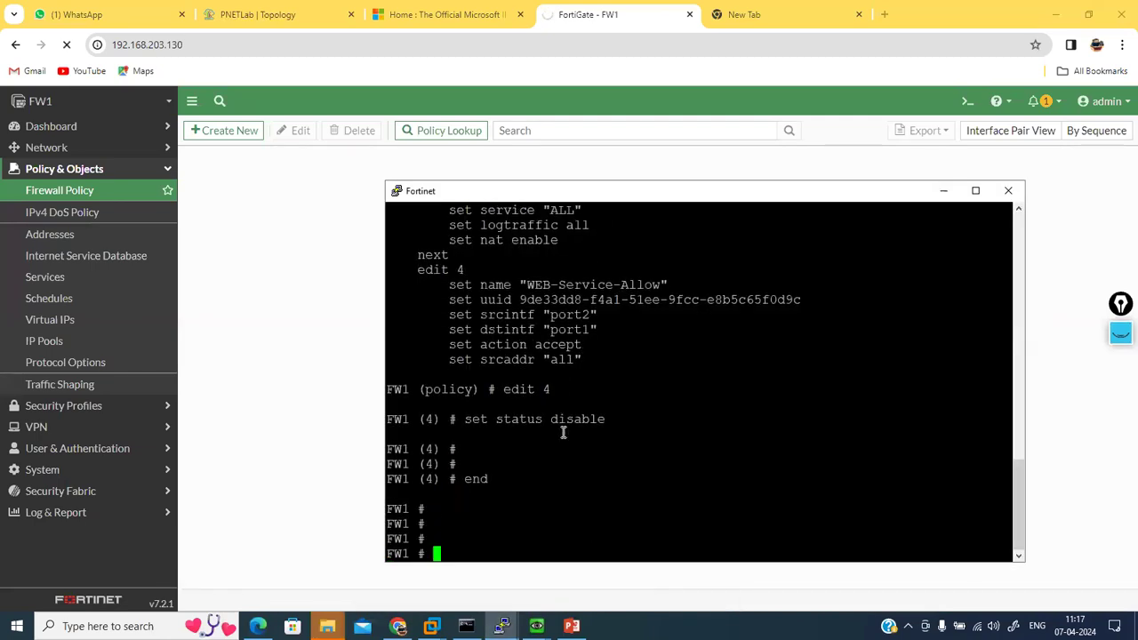
type("get system interface physical")
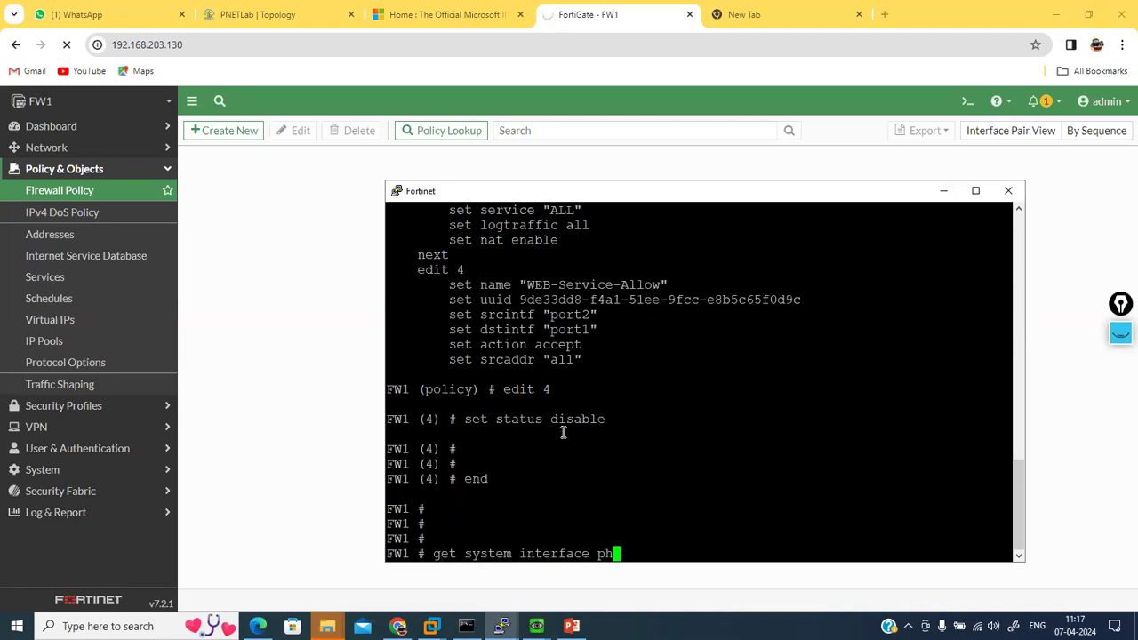
key("Return")
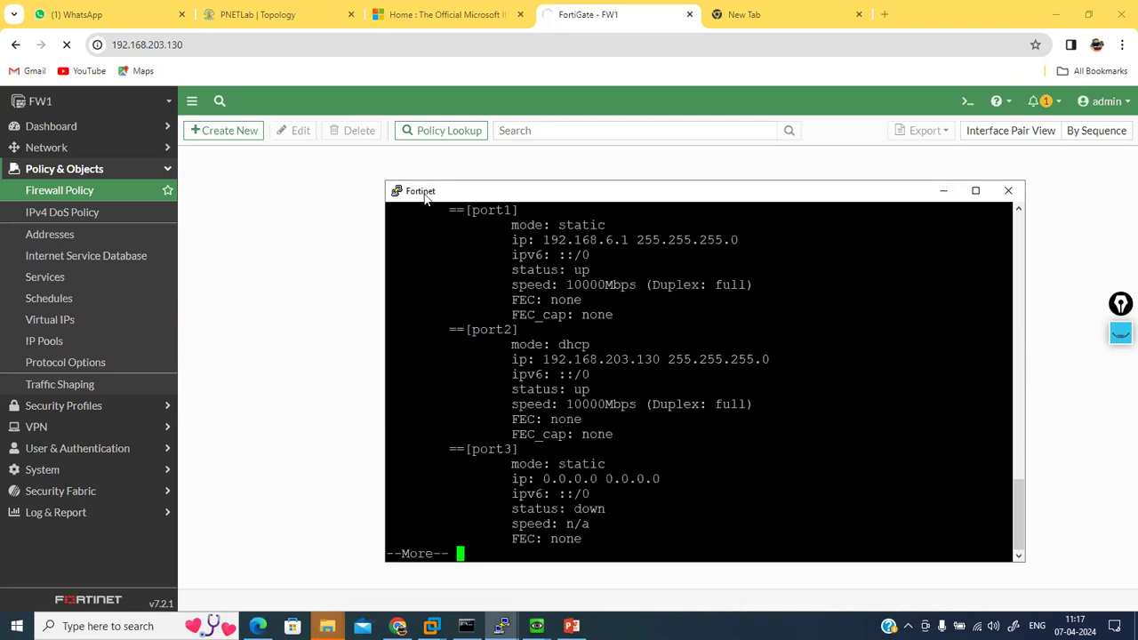
left_click(256, 57)
left_click(244, 45)
key("Home")
type("http")
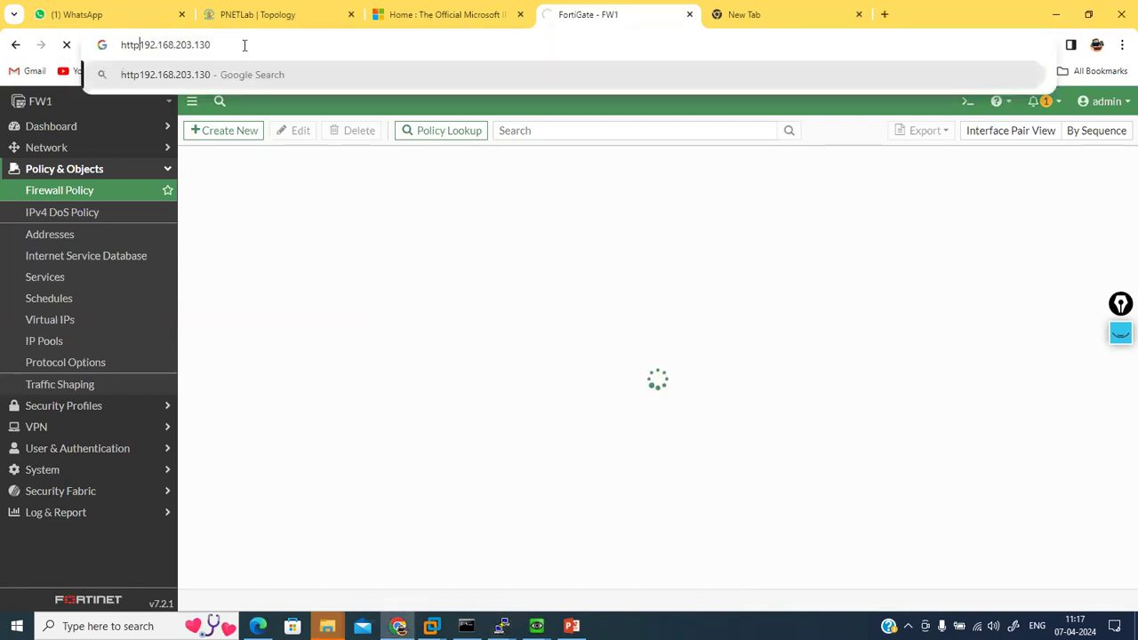
type("://")
key("Return")
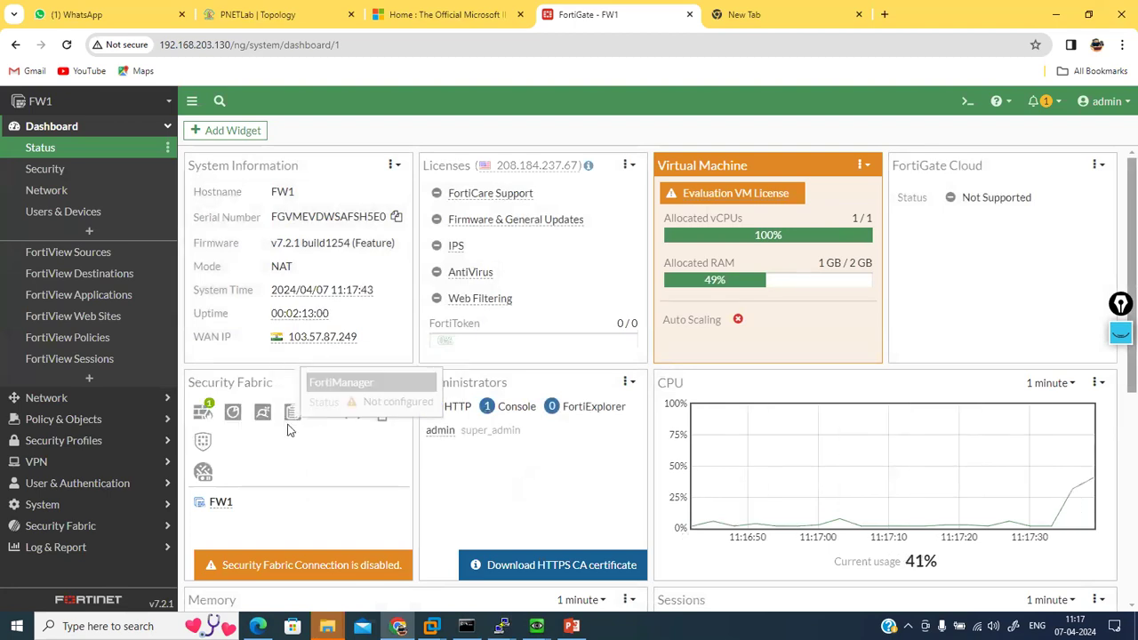
Step: Open policy 4, WEB-Service-Allow, from the Firewall Policy list for editing
left_click(93, 399)
left_click(86, 430)
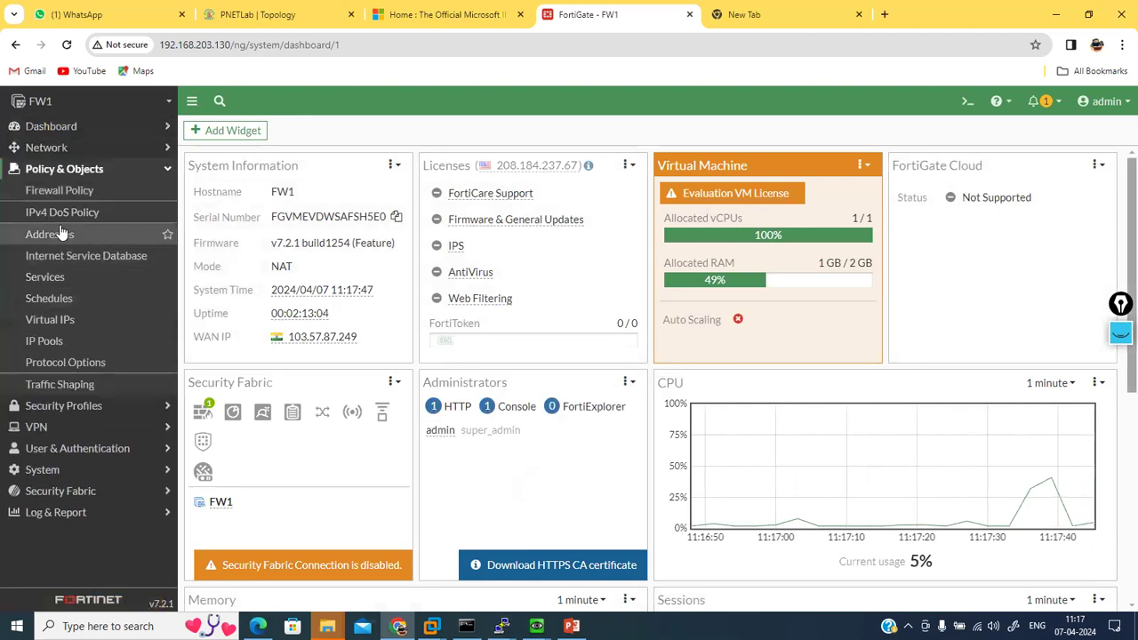
left_click(64, 233)
left_click(53, 194)
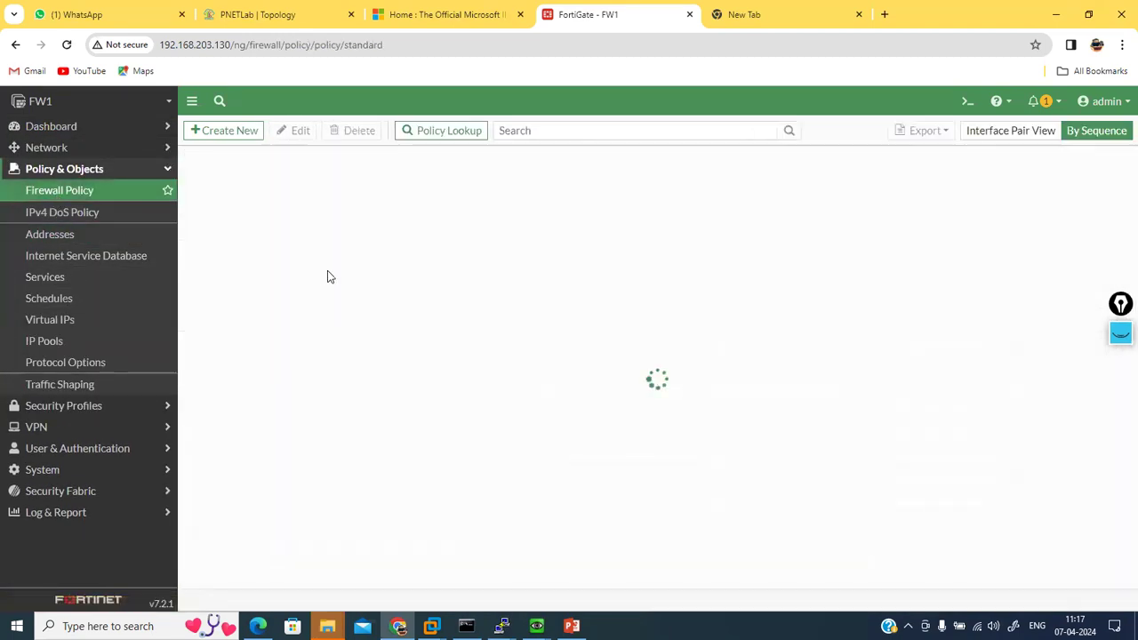
double_click(234, 254)
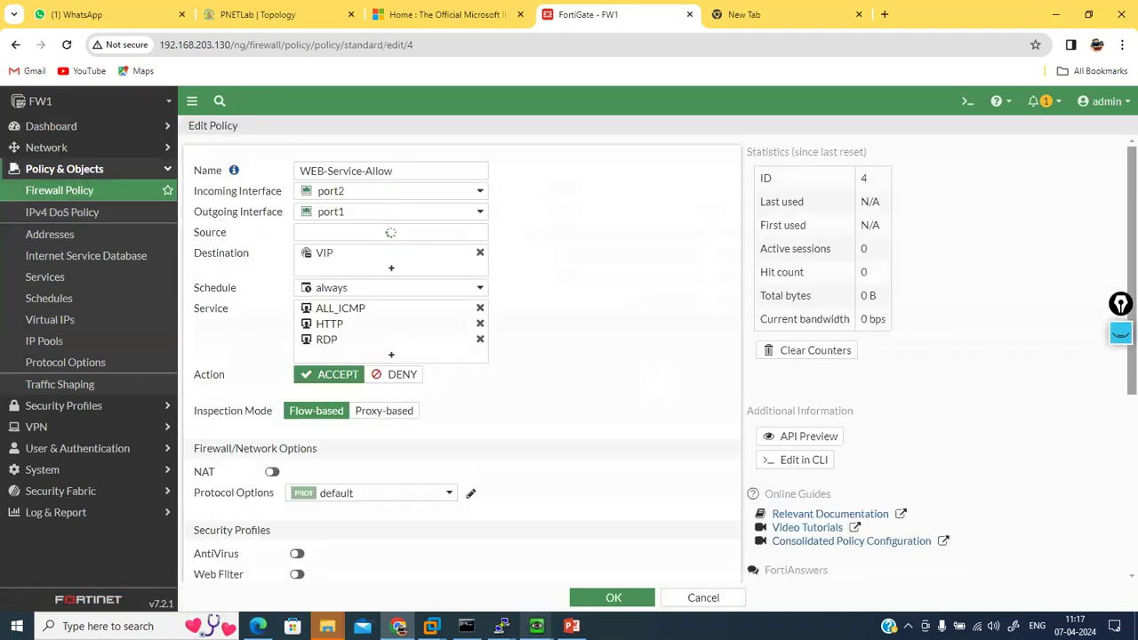
Step: Look up the Linux VM's address 192.168.203.132 with ifconfig, then pick the policy's Source field
mouse_move(537, 626)
left_click(573, 598)
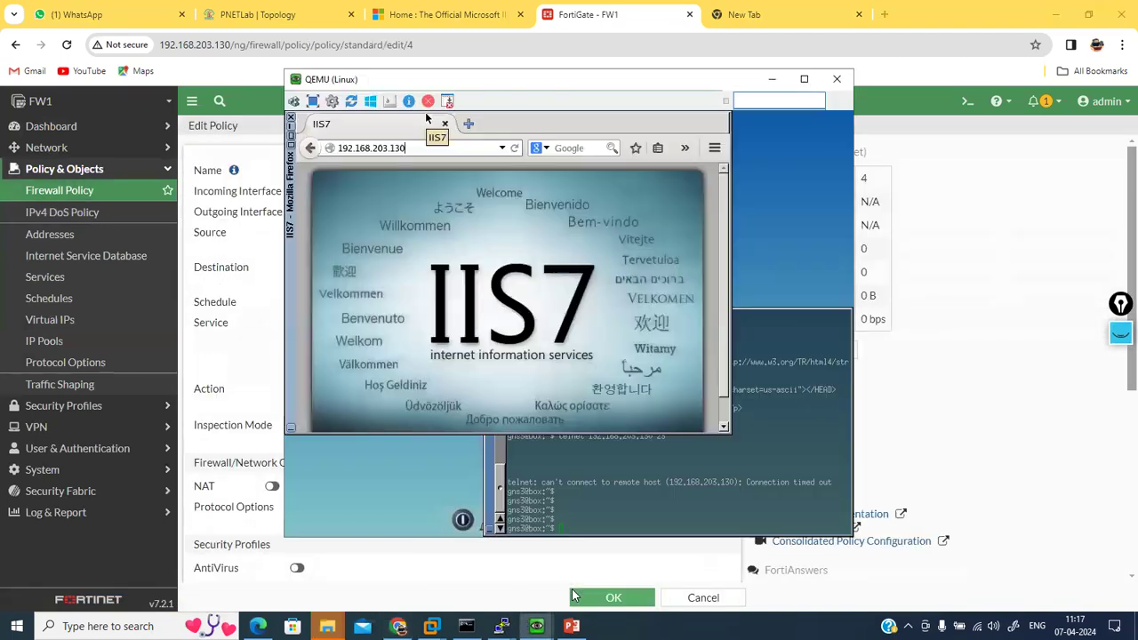
left_click(701, 488)
type("ifconfig")
key("Return")
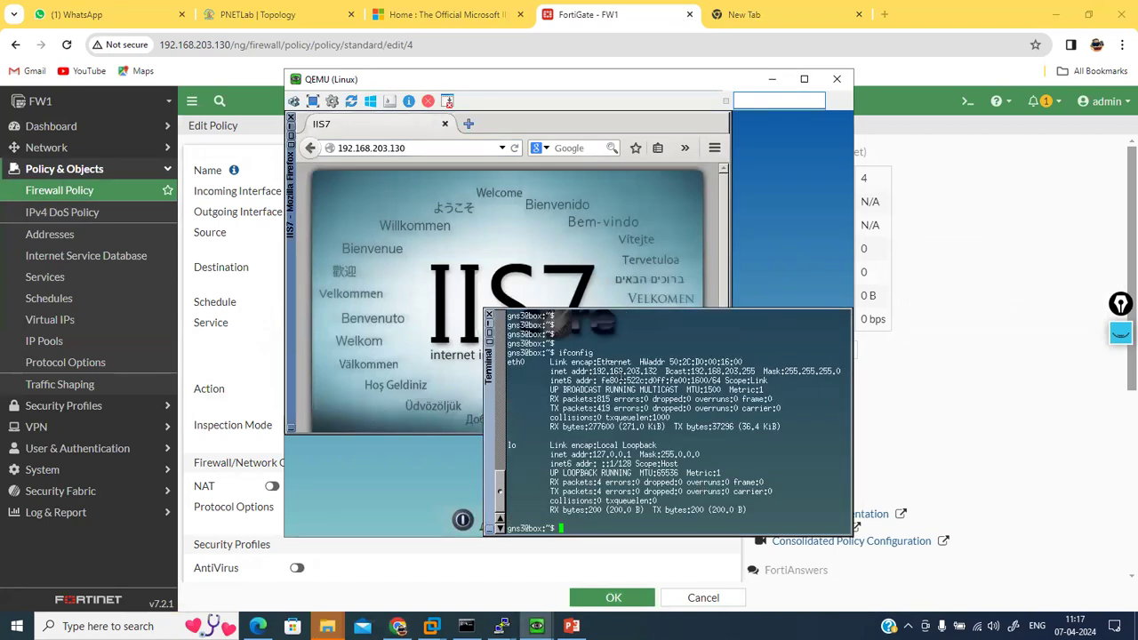
double_click(620, 372)
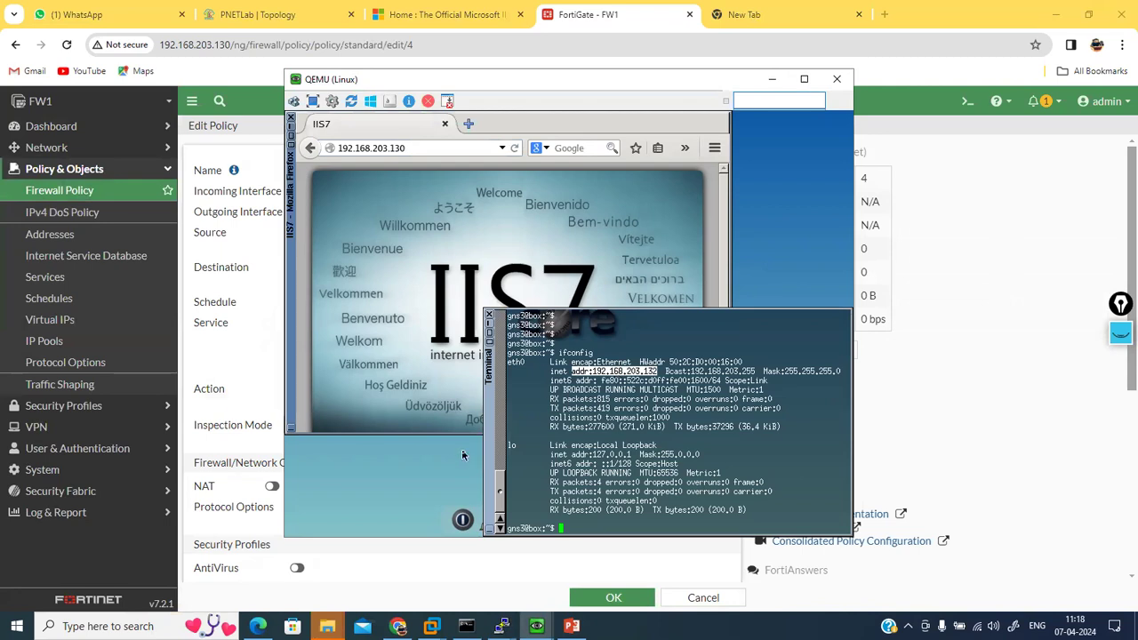
left_click(427, 562)
left_click(410, 241)
Step: Add address test-pc (192.168.203.132/32) as WEB-Service-Allow's sole source and save the policy
left_click(726, 194)
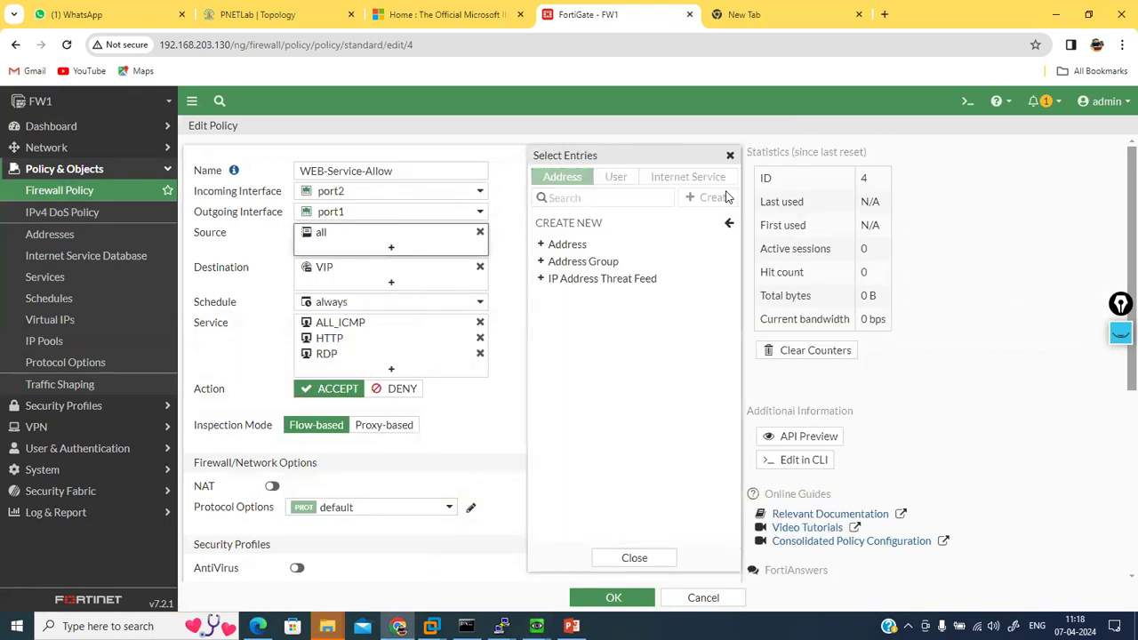
left_click(583, 242)
left_click_drag(656, 227, 481, 233)
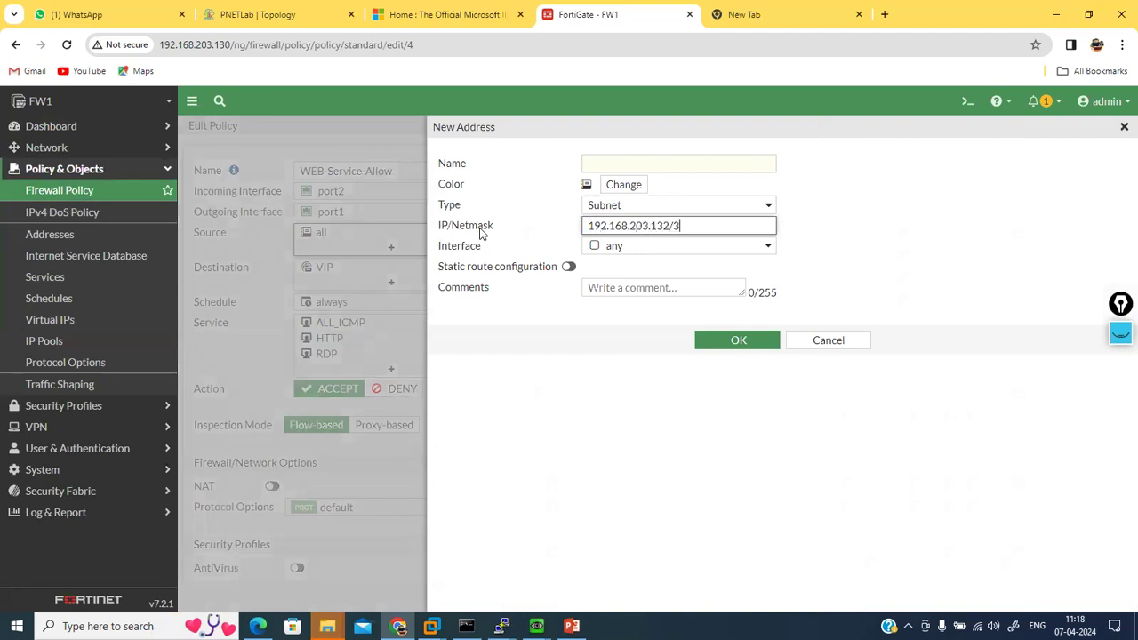
left_click(617, 165)
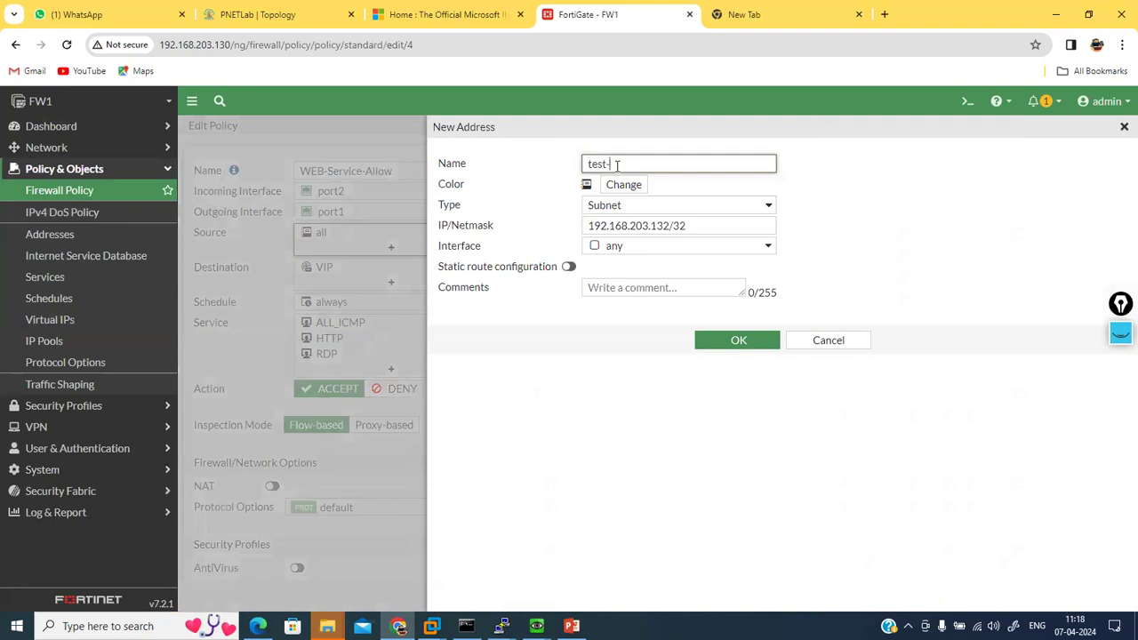
left_click(741, 344)
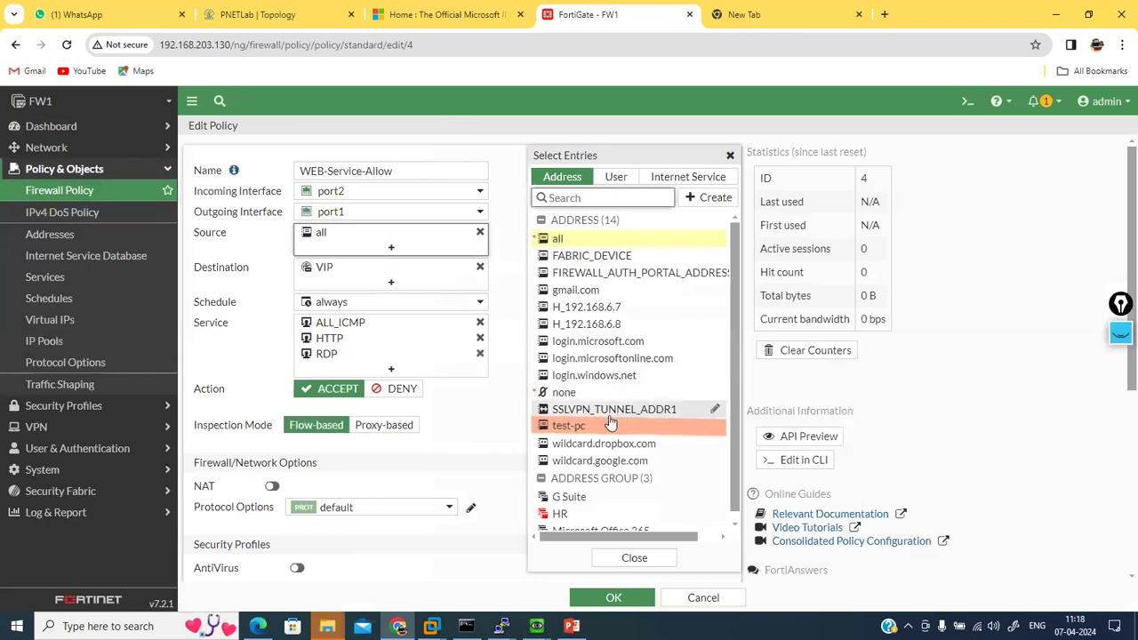
left_click(569, 426)
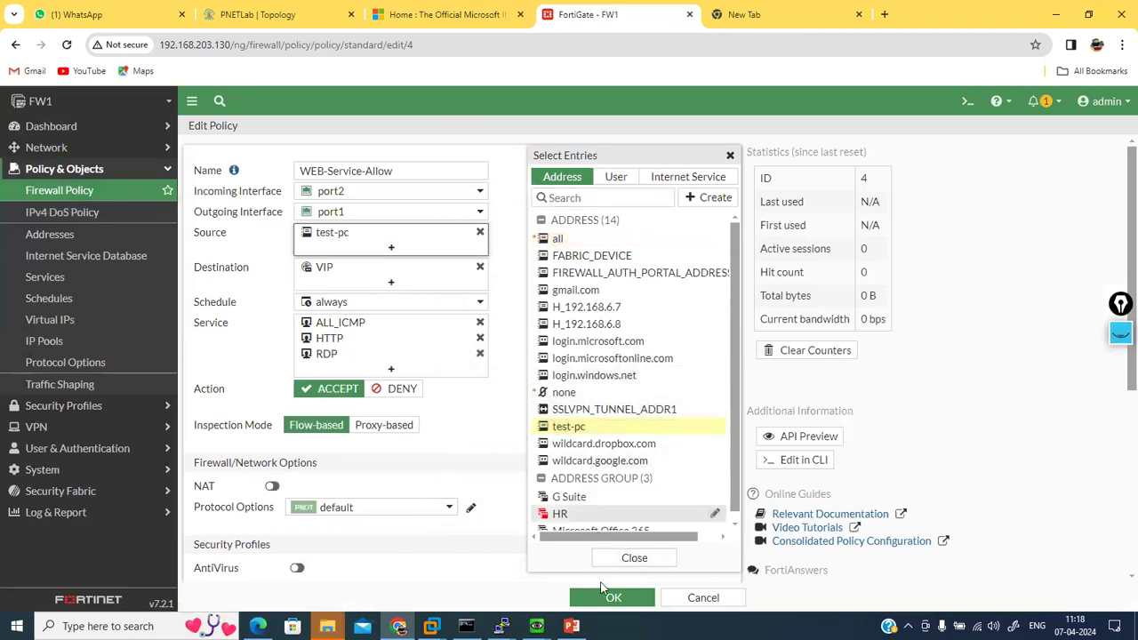
left_click(599, 598)
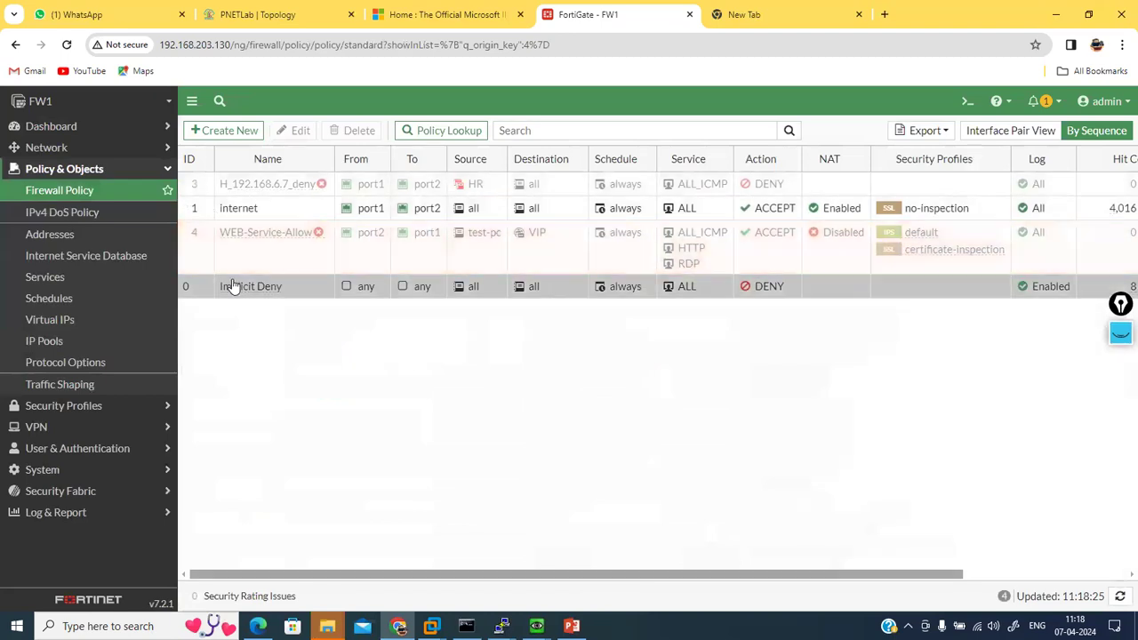
Step: Re-enable WEB-Service-Allow from its context menu and reopen it to confirm source test-pc
right_click(222, 267)
mouse_move(309, 298)
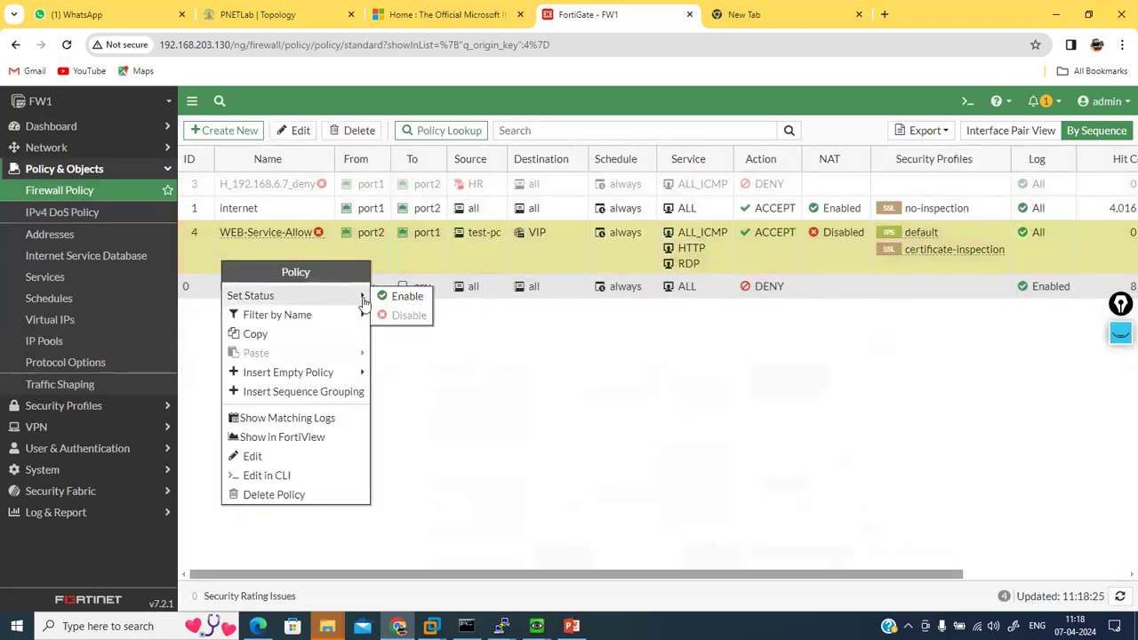
left_click(389, 299)
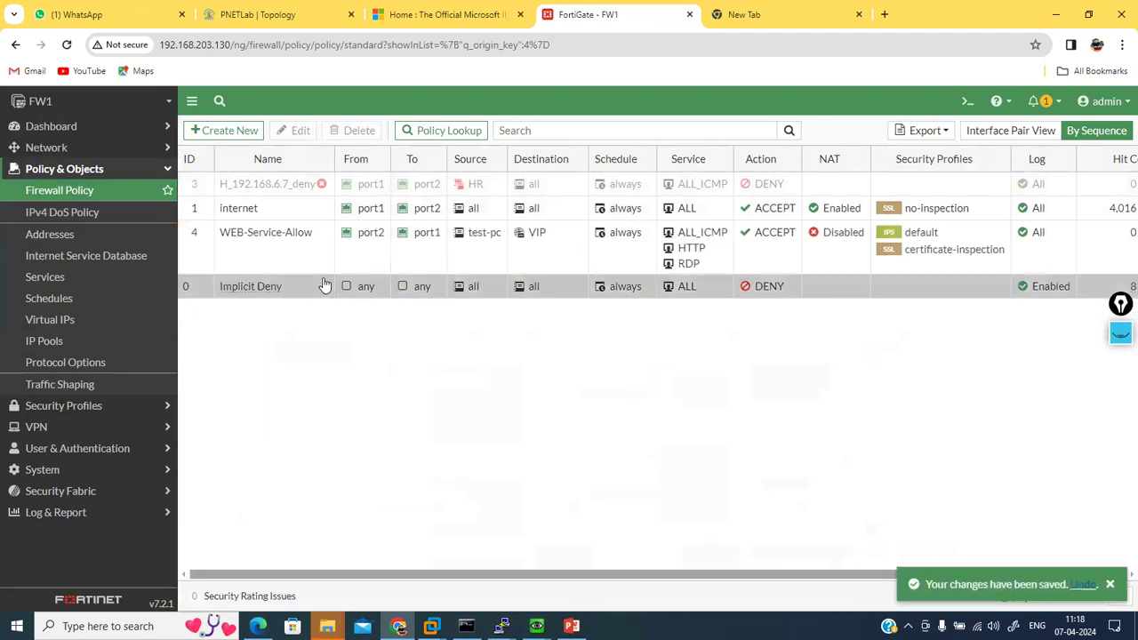
double_click(287, 265)
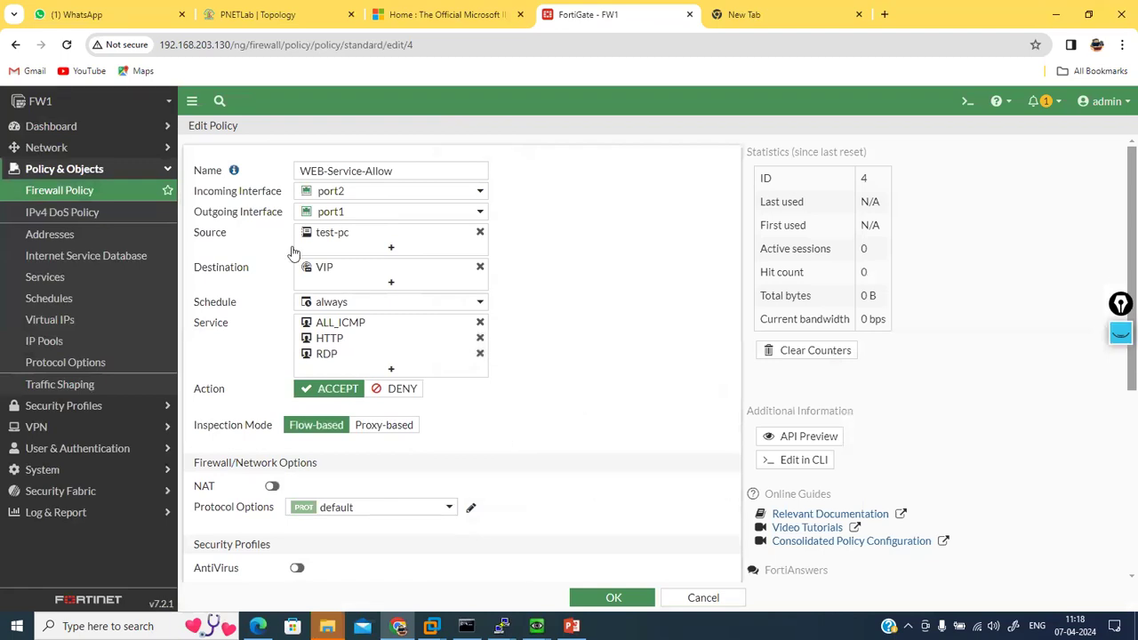
mouse_move(325, 236)
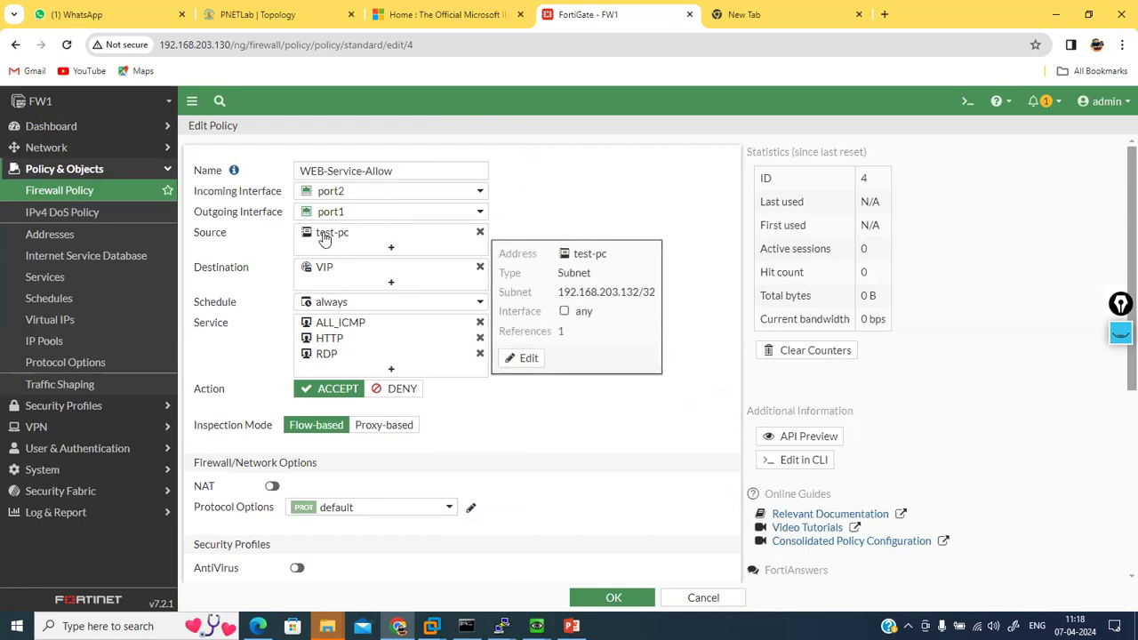
Step: In the Linux VM's Firefox, enter 192.168.203.130 in the address bar
mouse_move(536, 626)
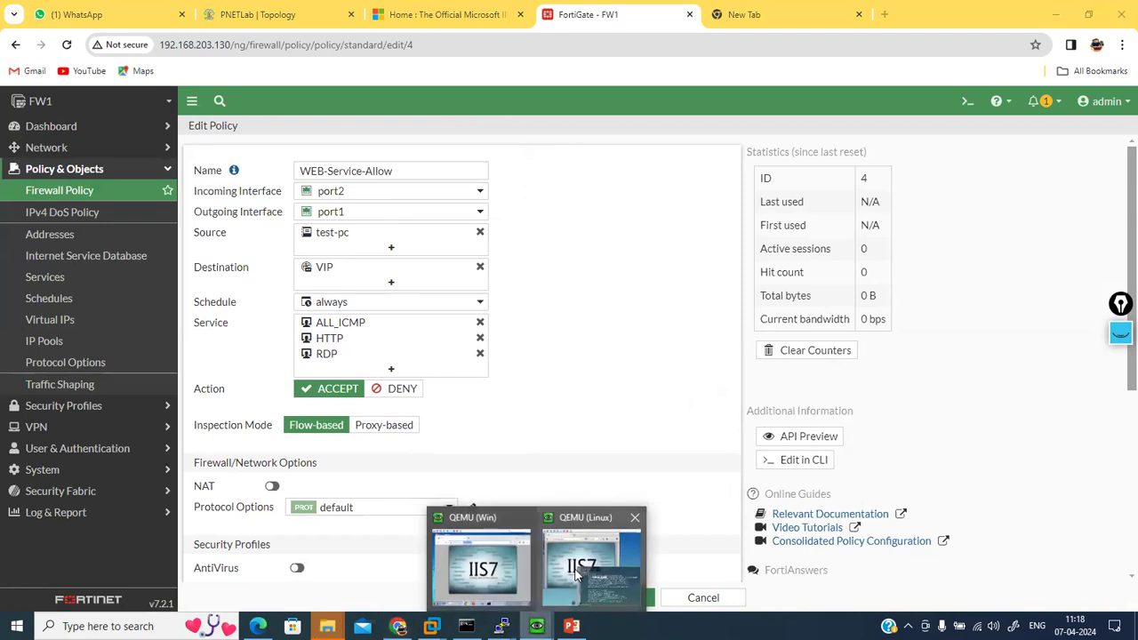
left_click(576, 569)
left_click(451, 342)
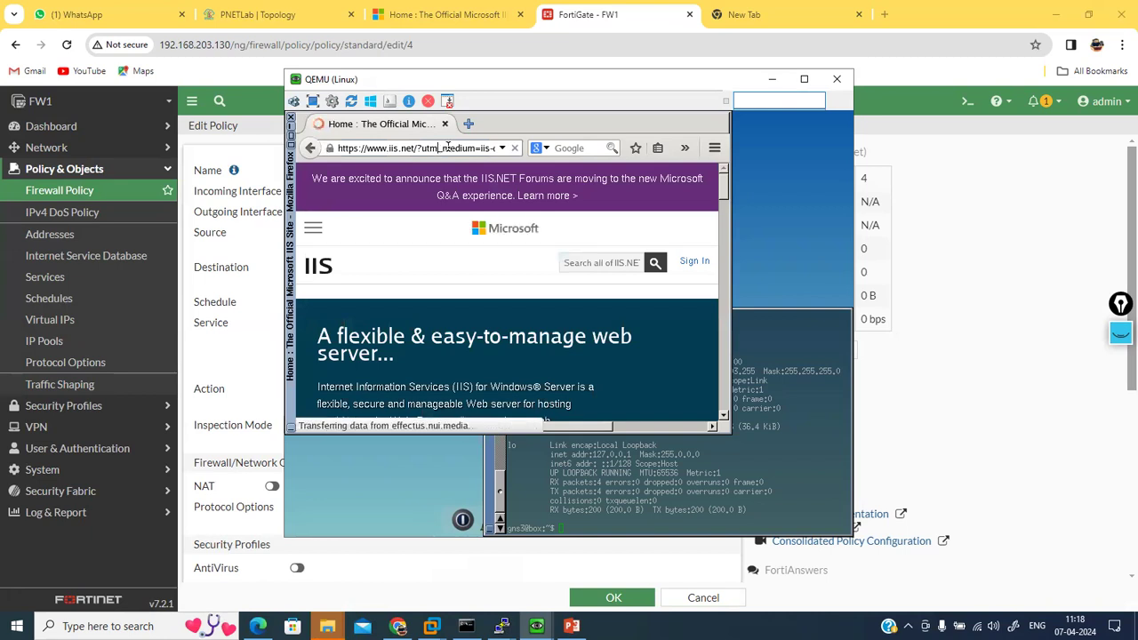
left_click(448, 147)
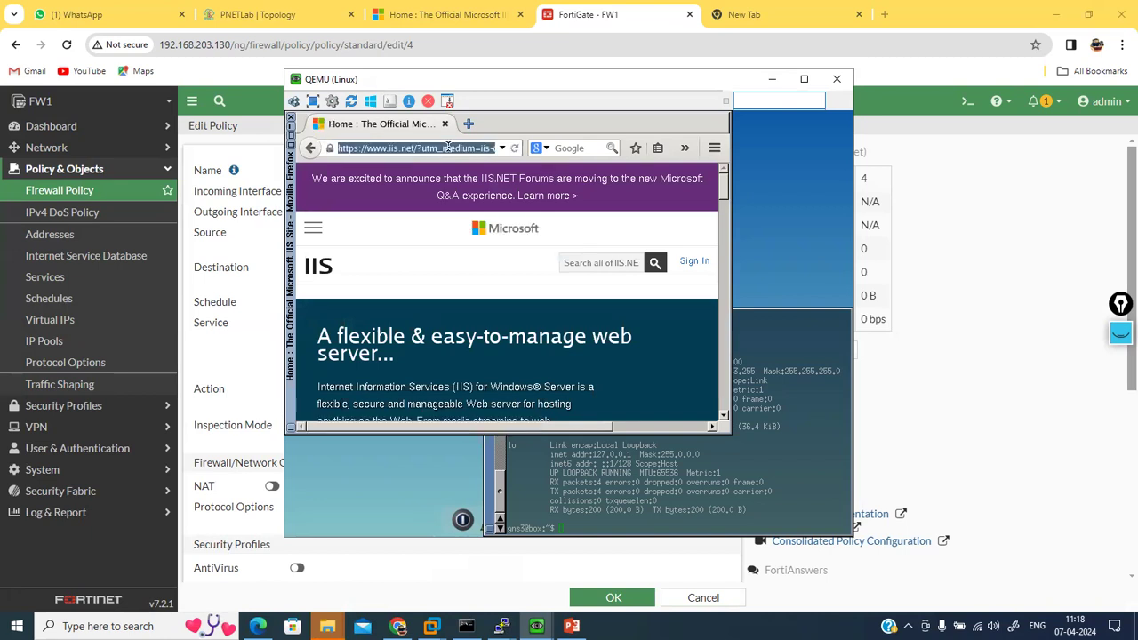
type("h")
key("BackSpace")
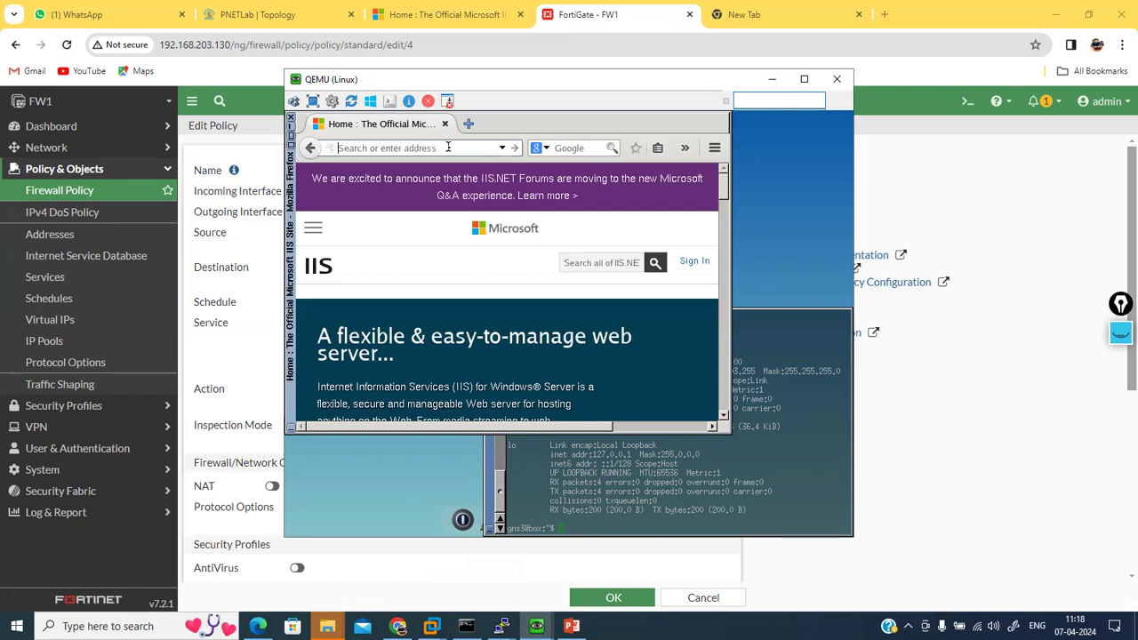
type("https")
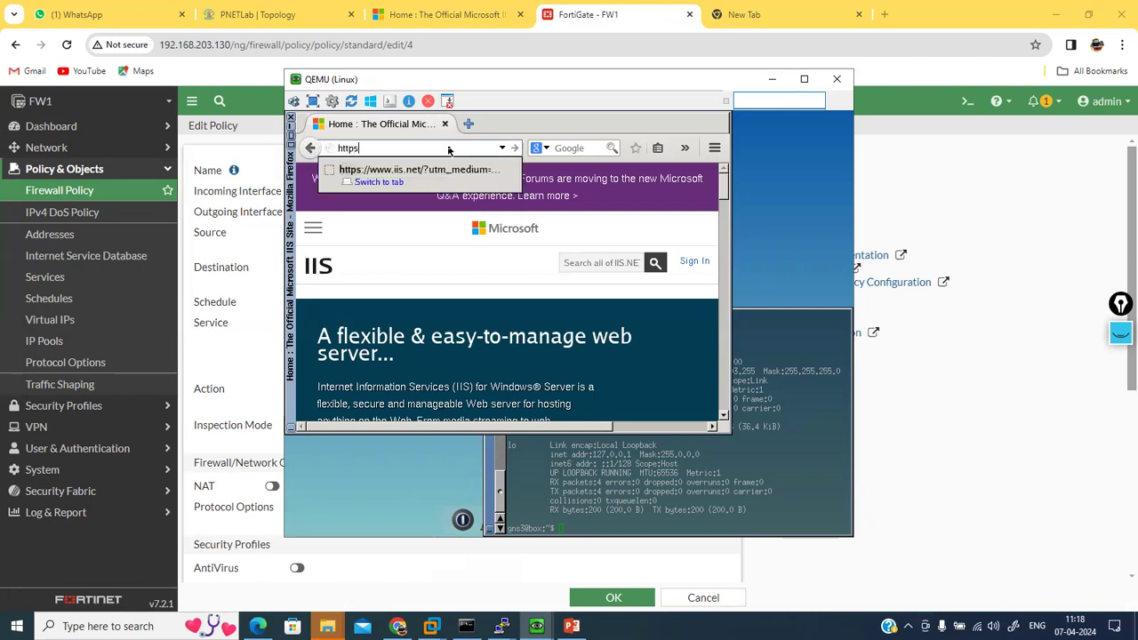
type("://")
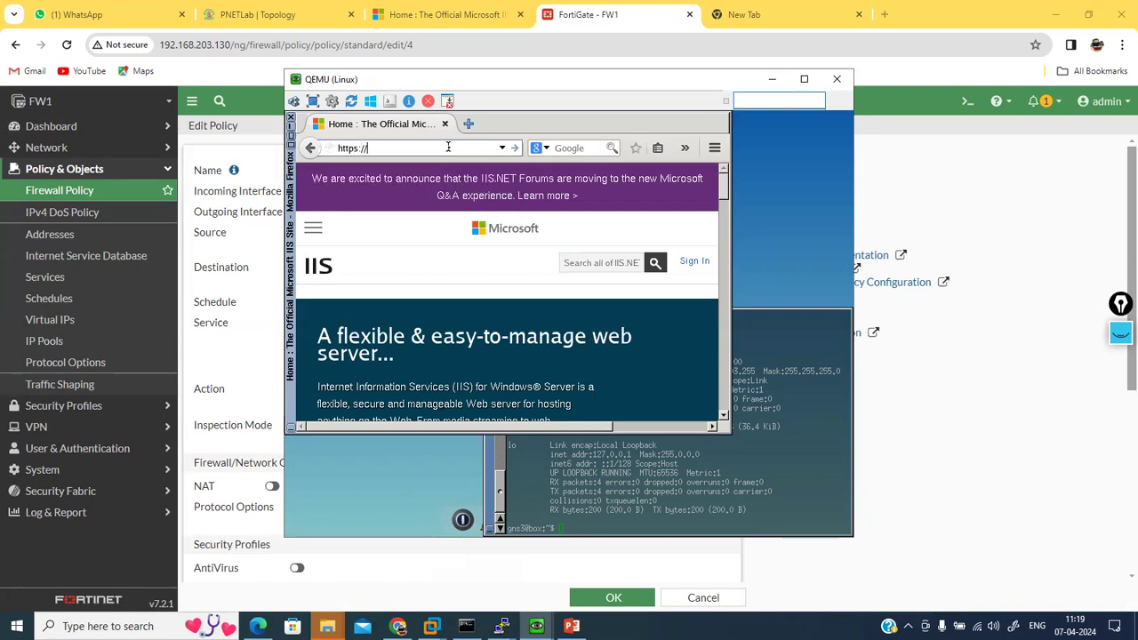
type("192.168.203.130")
key("Return")
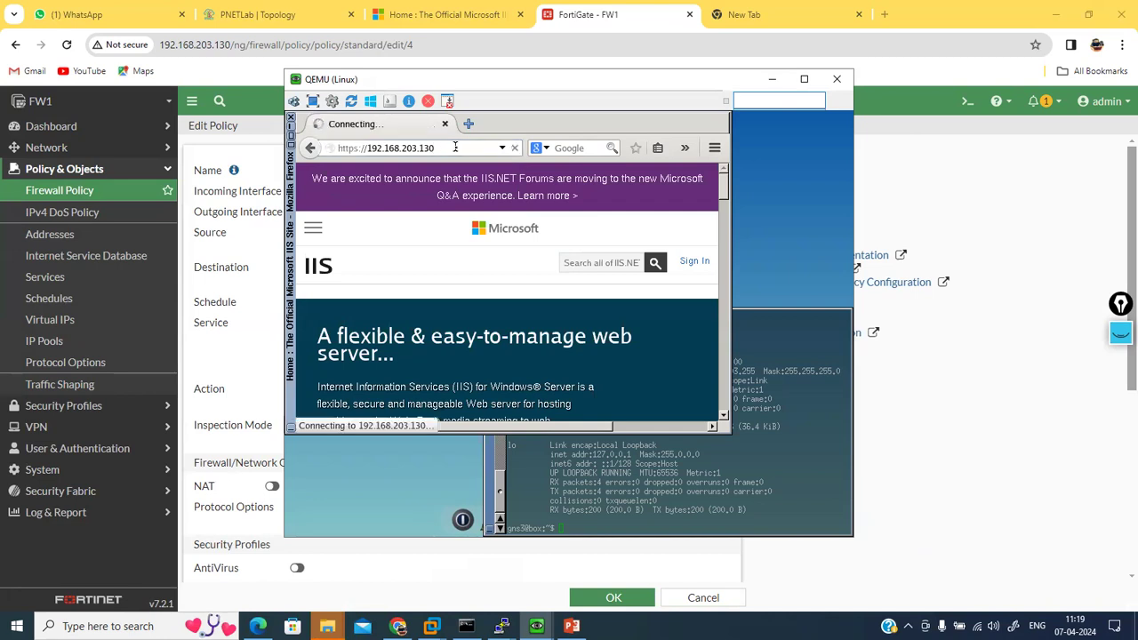
Step: Copy 192.168.203.130 and load the IIS7 welcome page in a new tab
left_click(312, 153)
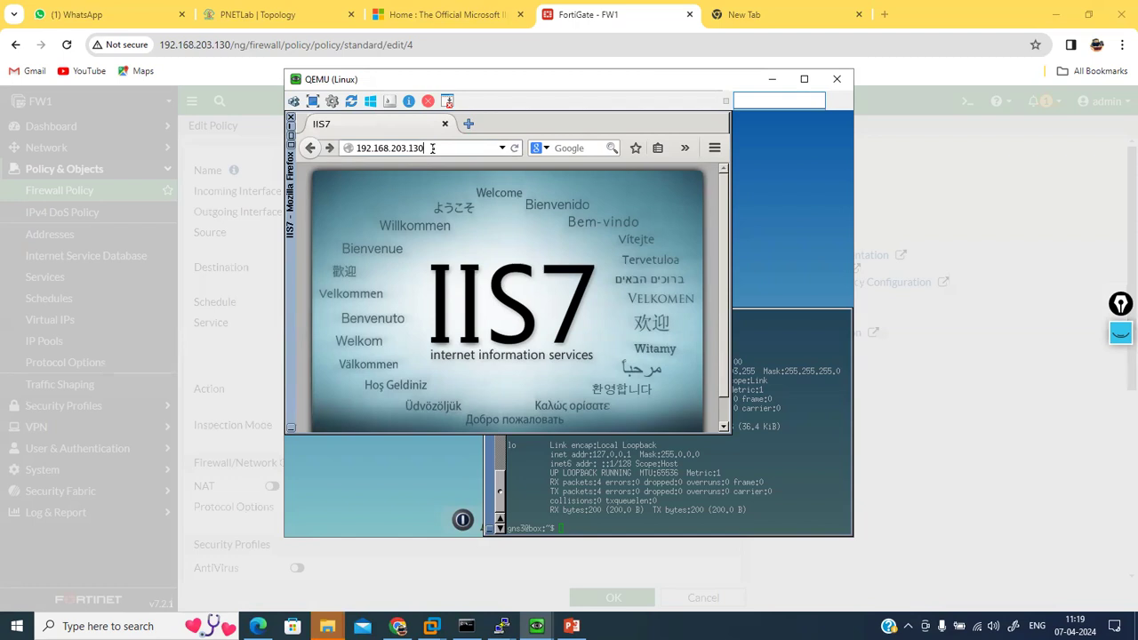
left_click(432, 149)
key("ctrl+c")
left_click(478, 124)
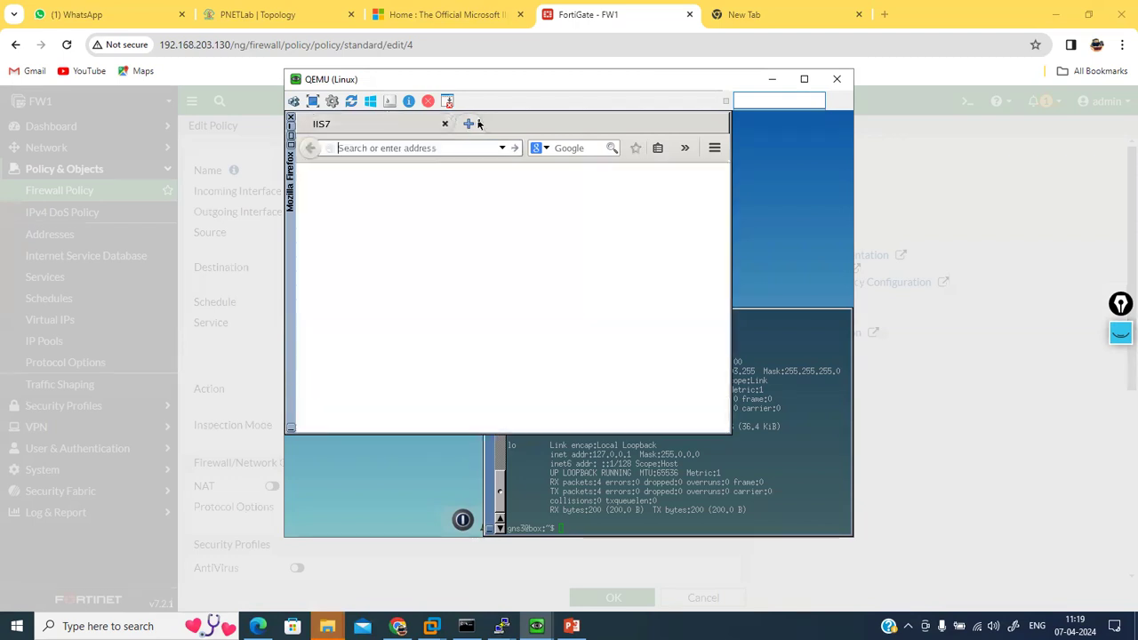
key("ctrl+v")
key("Return")
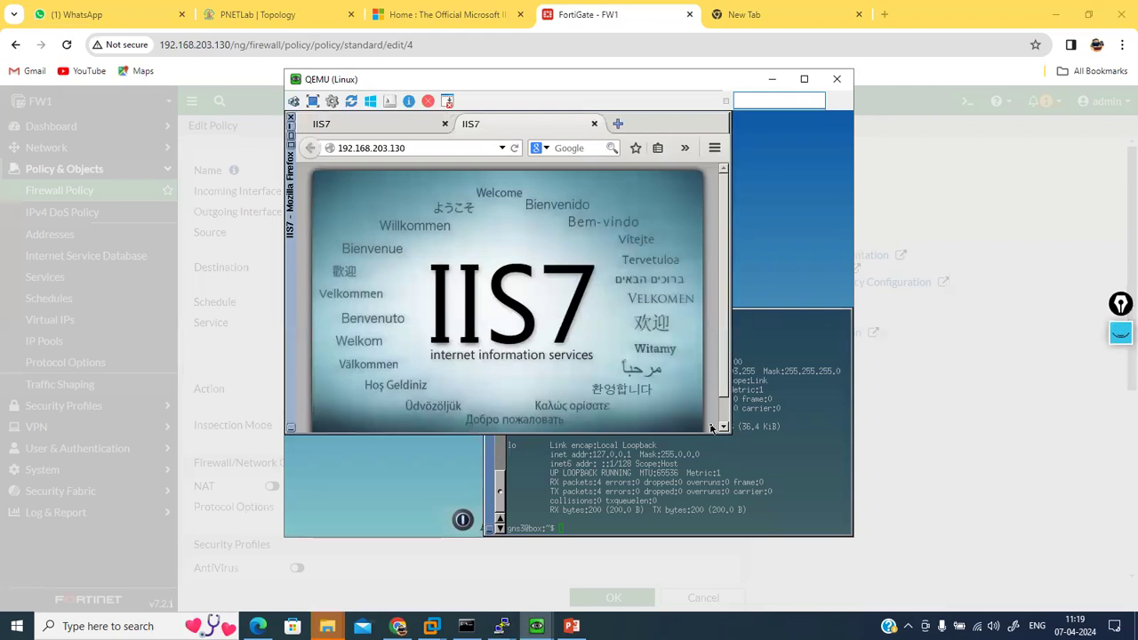
Step: Run telnet 192.168.203.130 3389 in the terminal and watch for a reply
left_click(718, 519)
type("telnet 192.168.203.130 23")
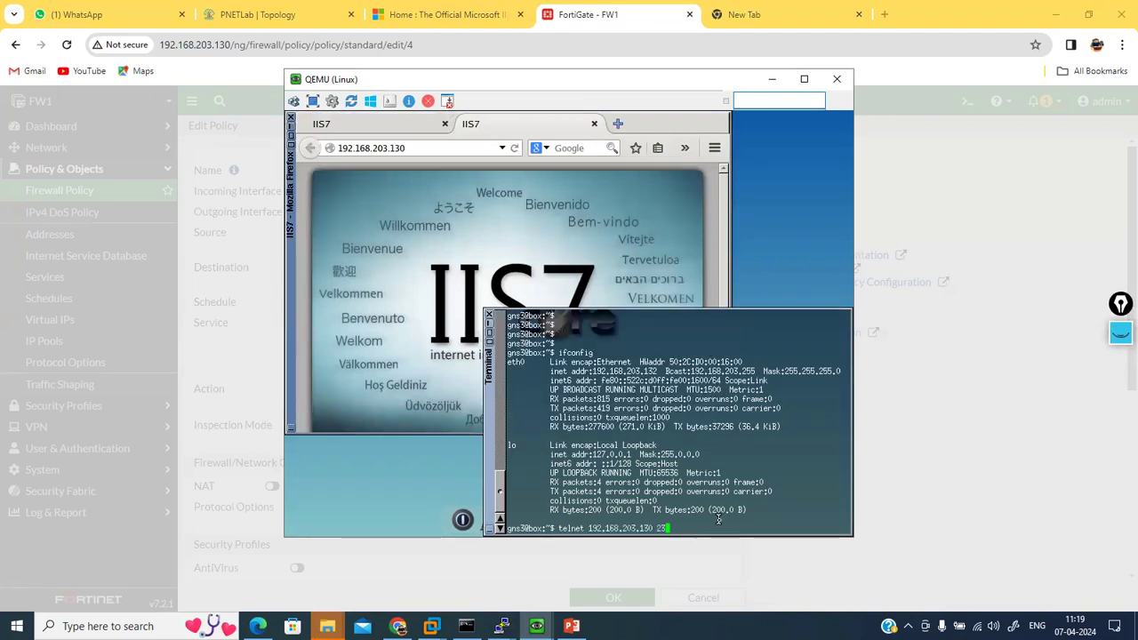
key("BackSpace")
key("BackSpace")
type("3")
key("Return")
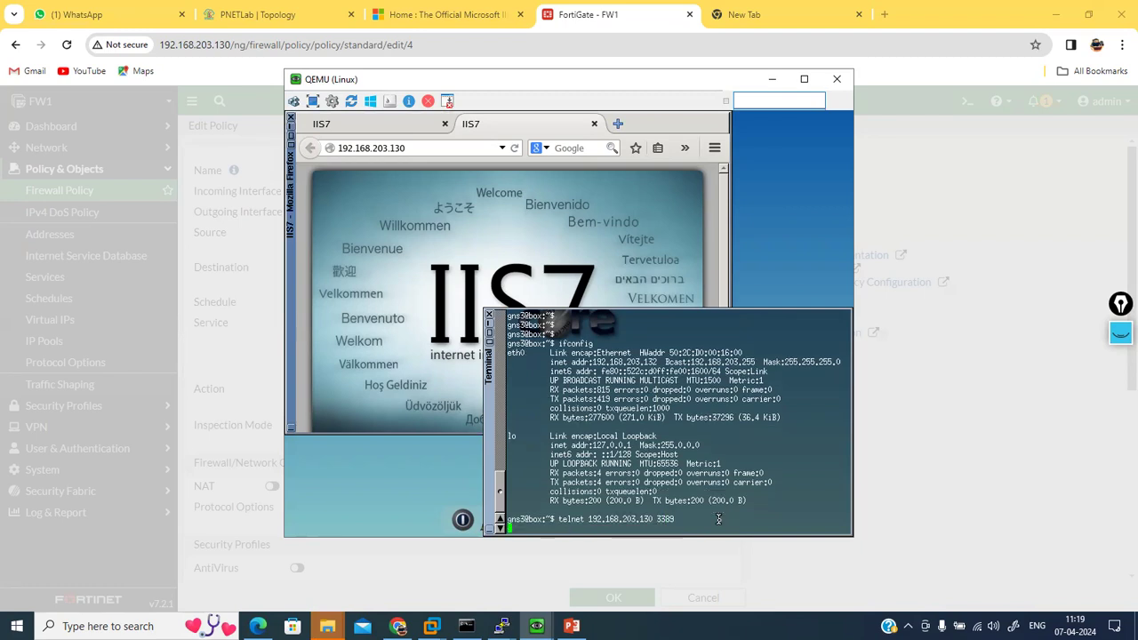
key("Return")
key("Return")
key("Return")
key("Return")
key("Return")
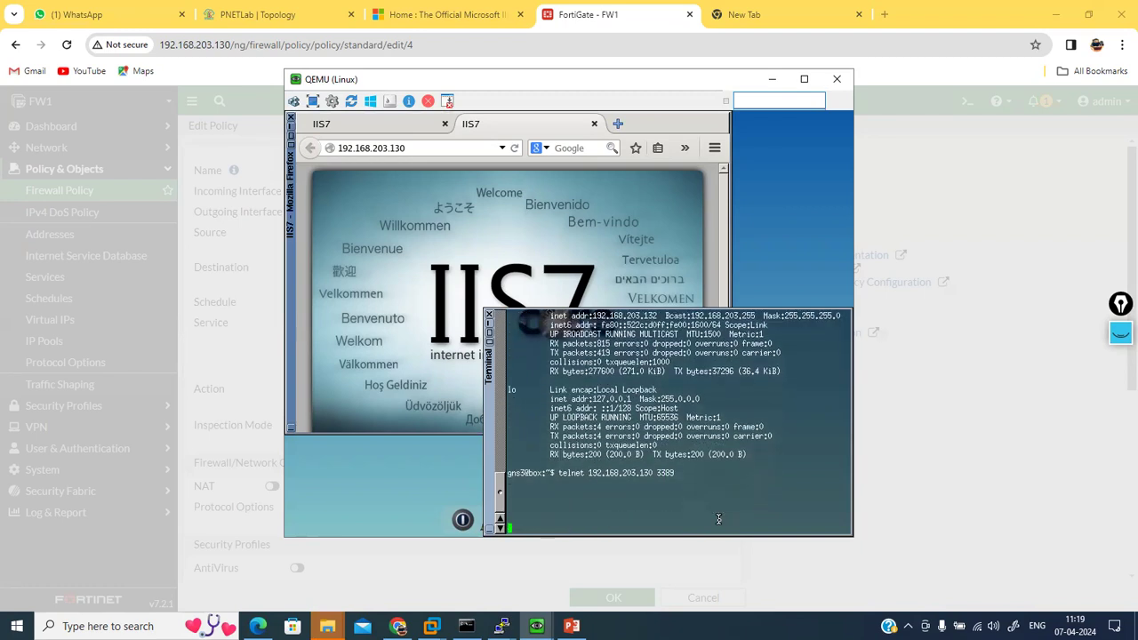
key("Return")
key("Return")
key("Return")
key("Return")
key("Return")
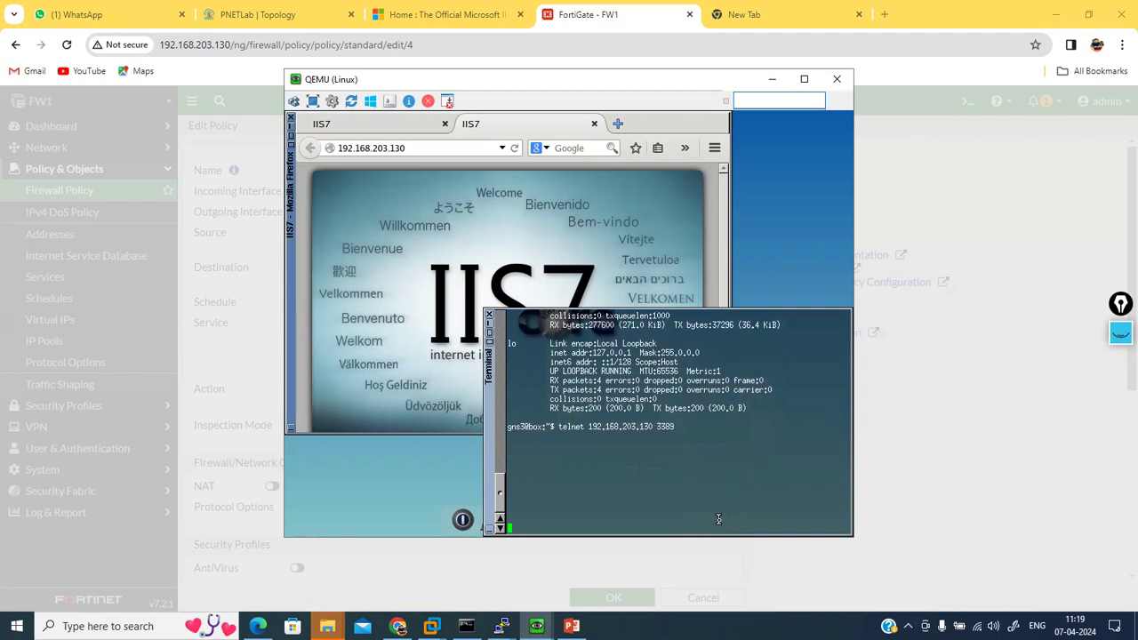
left_click_drag(675, 427, 564, 430)
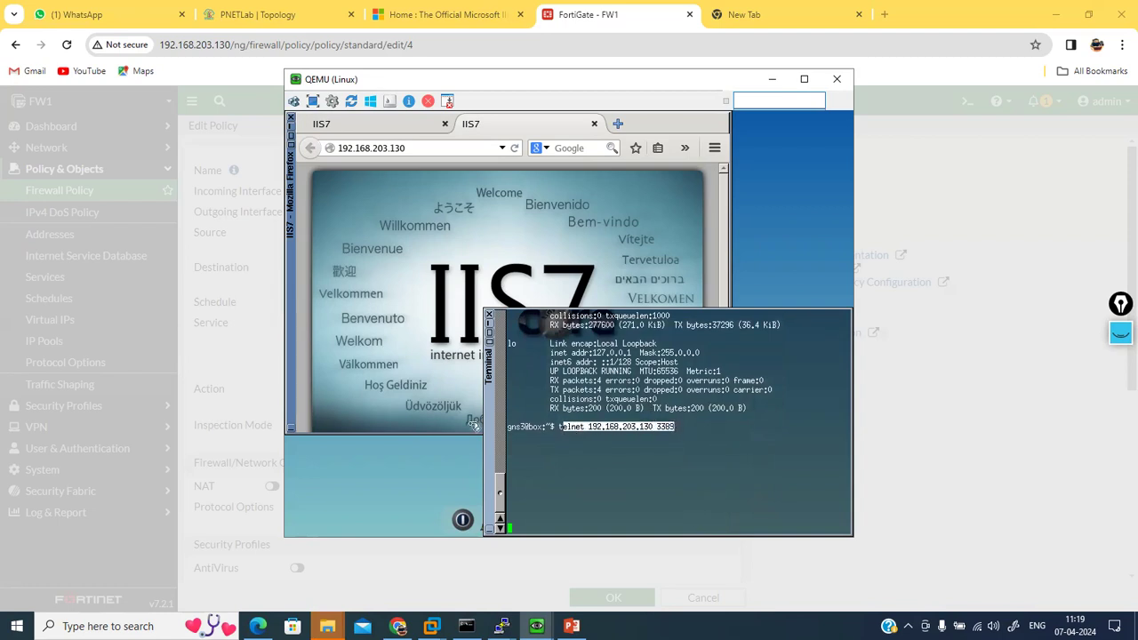
Step: Reload the FortiGate page in Chrome and trim its URL to 192.168.203.130
left_click(241, 380)
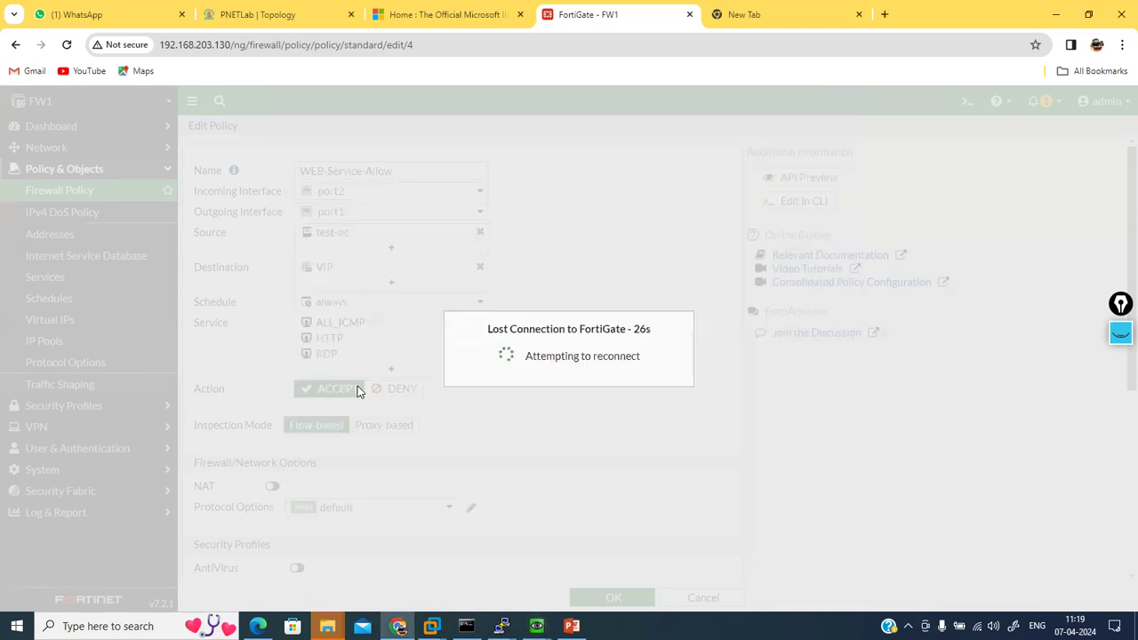
left_click(66, 45)
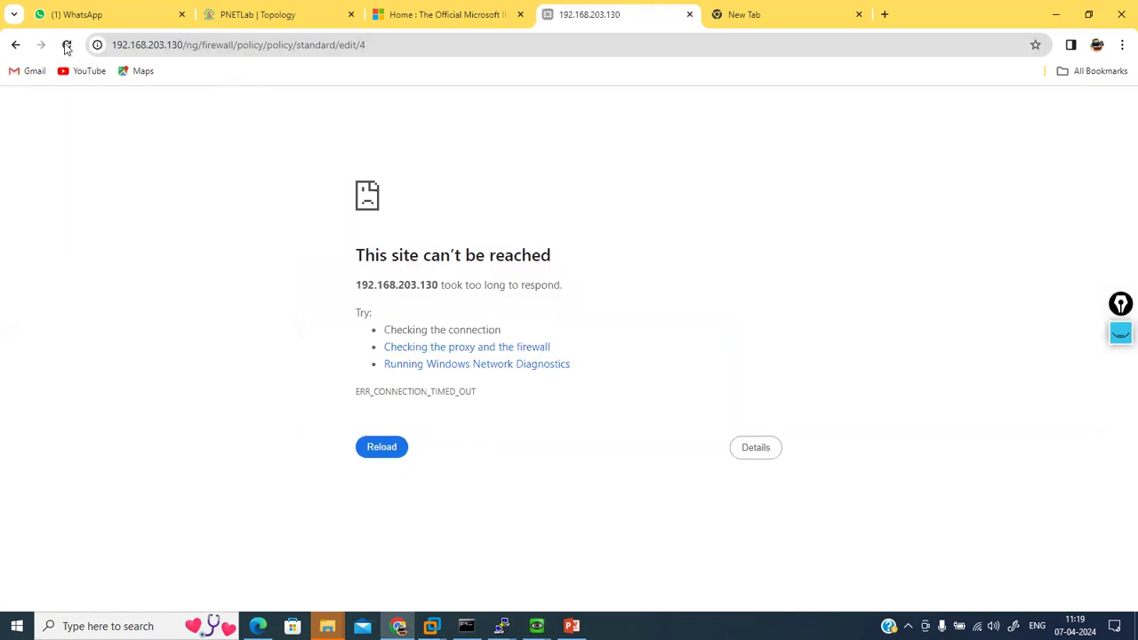
left_click(66, 45)
left_click_drag(183, 45, 580, 119)
key("BackSpace")
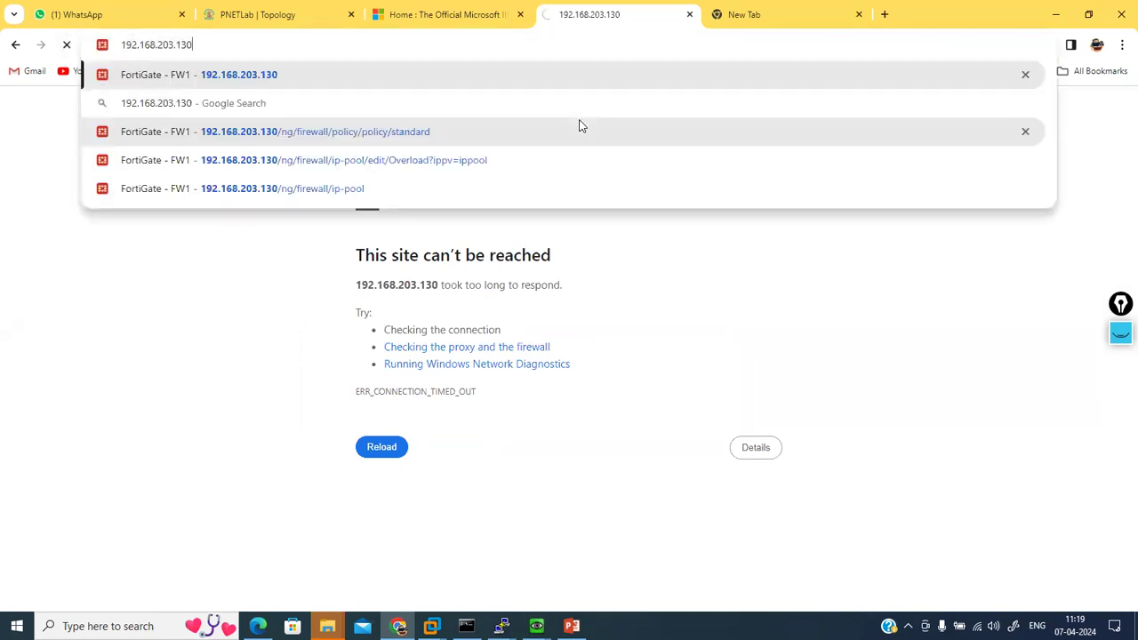
key("Return")
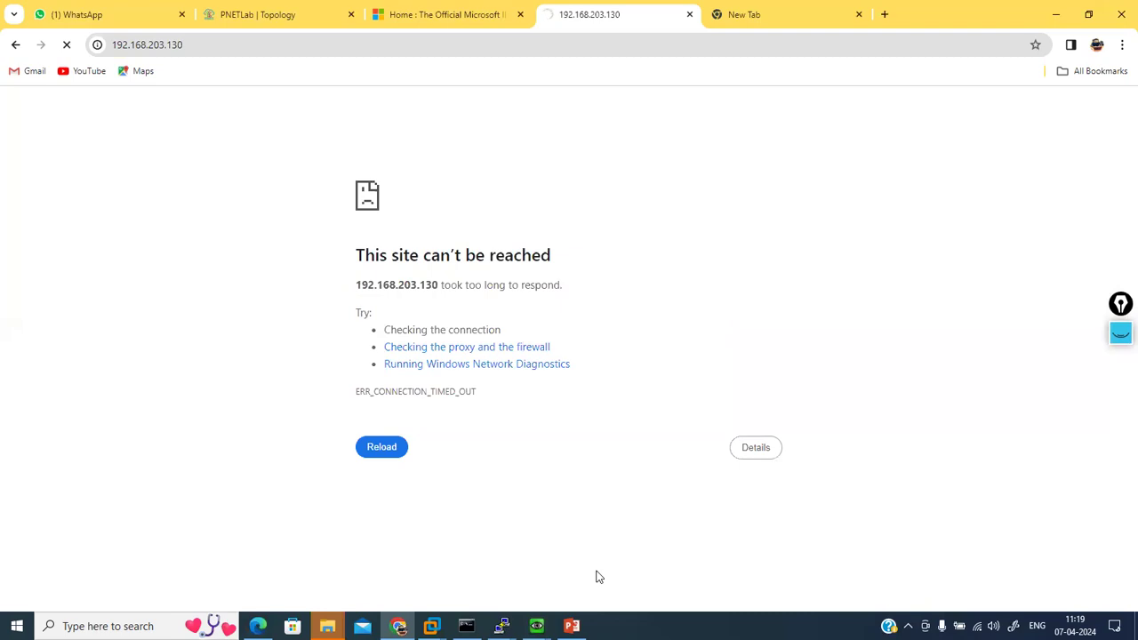
mouse_move(536, 625)
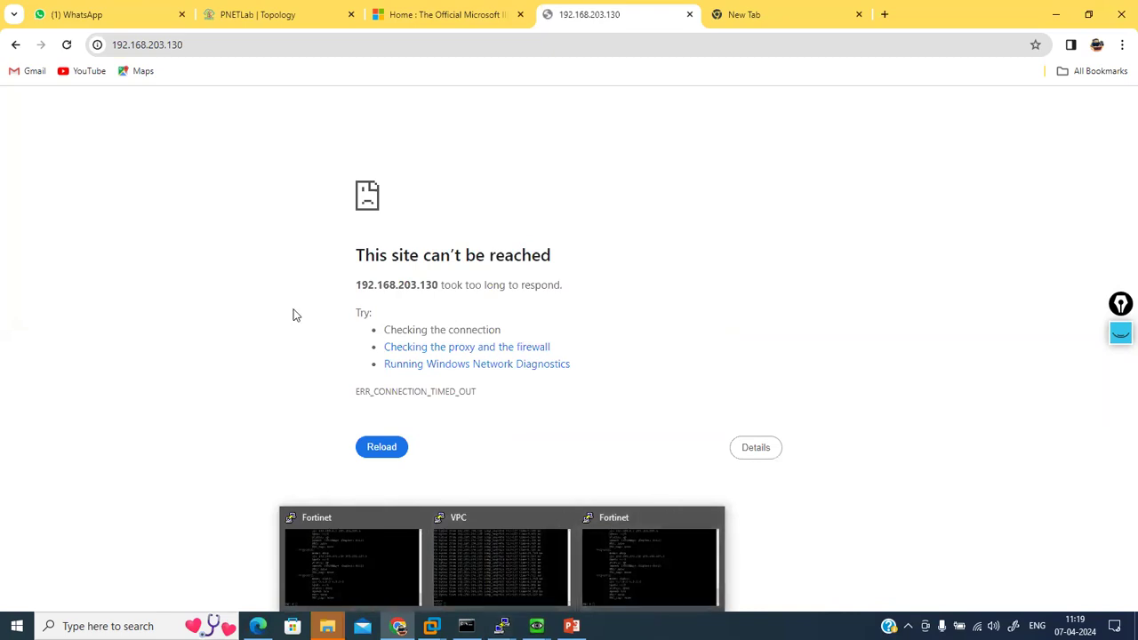
left_click(241, 44)
key("Return")
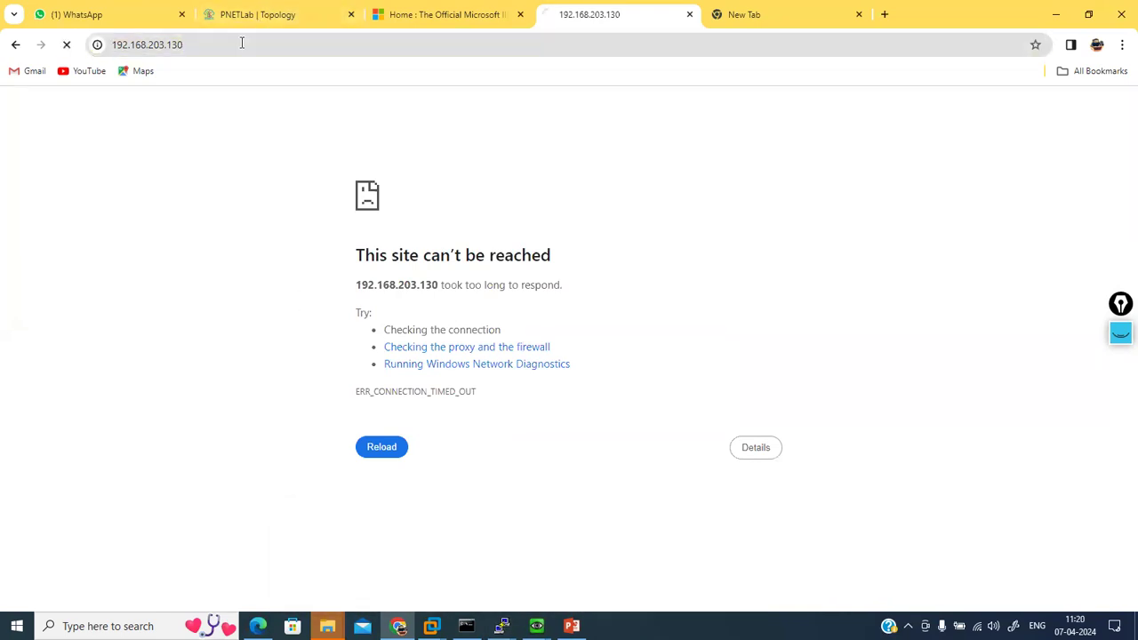
left_click(241, 43)
key("Home")
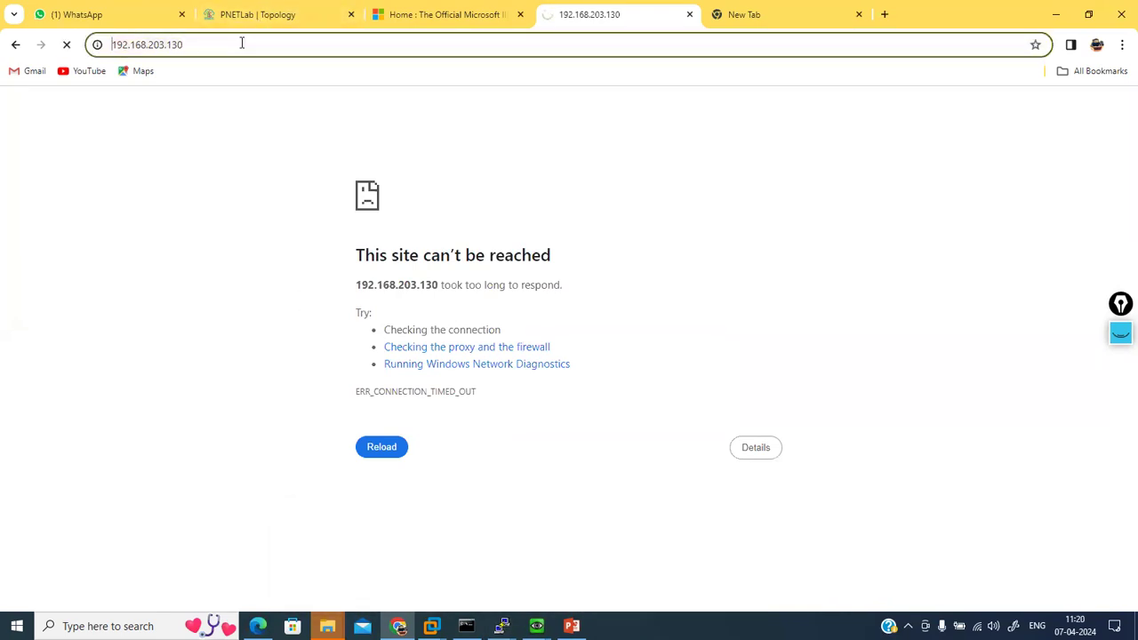
type("http")
type("://")
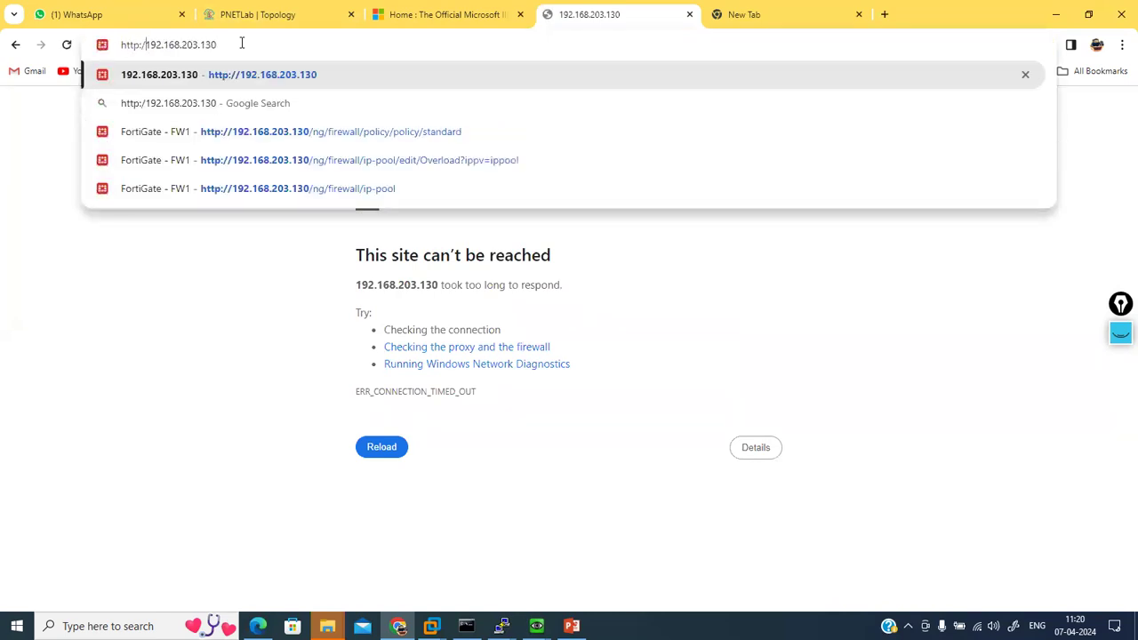
key("Return")
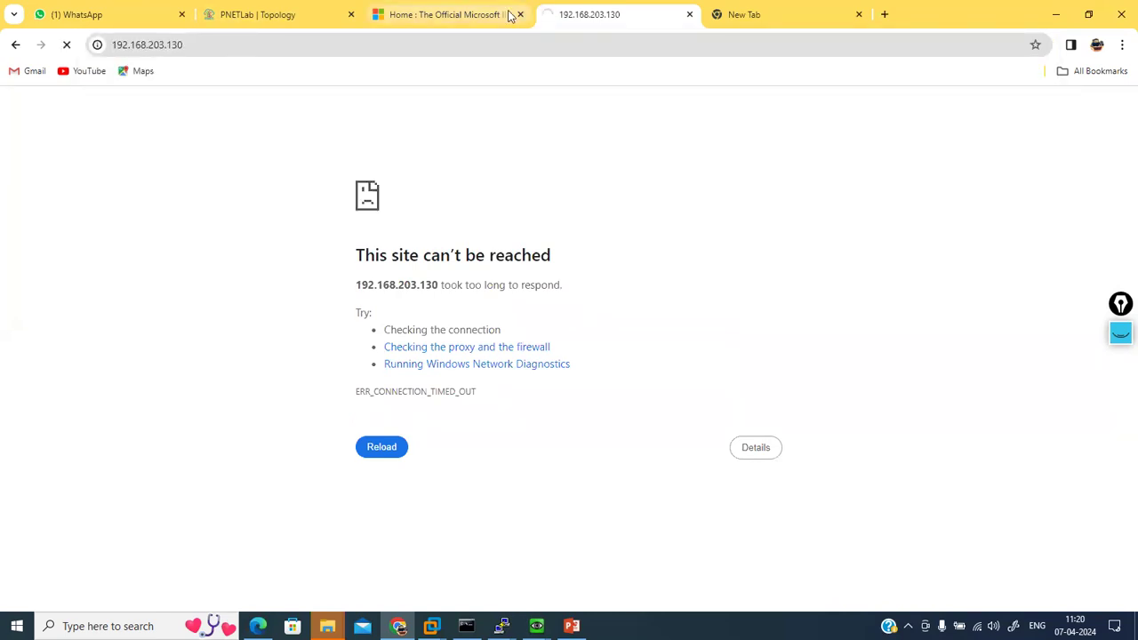
left_click(444, 13)
left_click(278, 9)
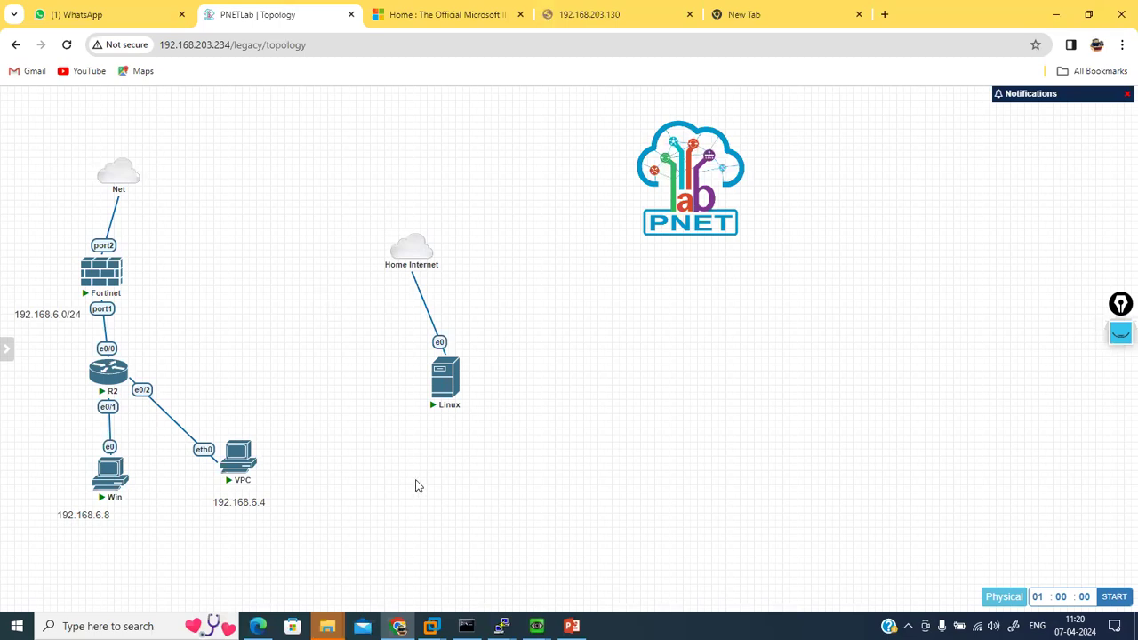
left_click(601, 19)
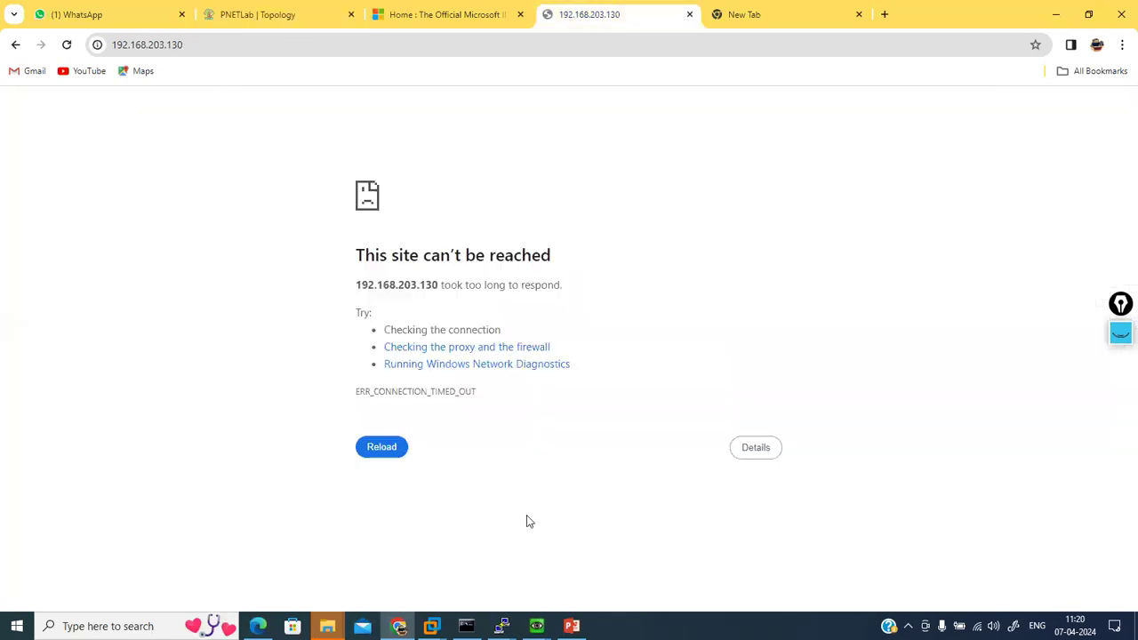
Step: Enter 'config firewall policy' mode in the FW1 CLI
mouse_move(501, 626)
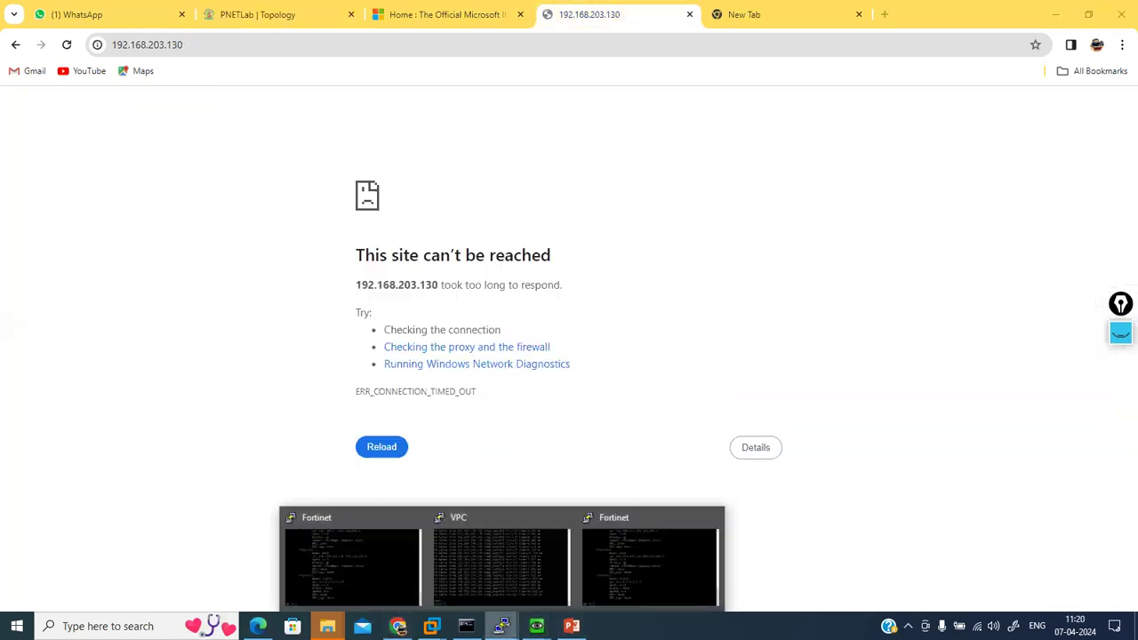
left_click(645, 586)
key("Return")
key("Return")
key("Return")
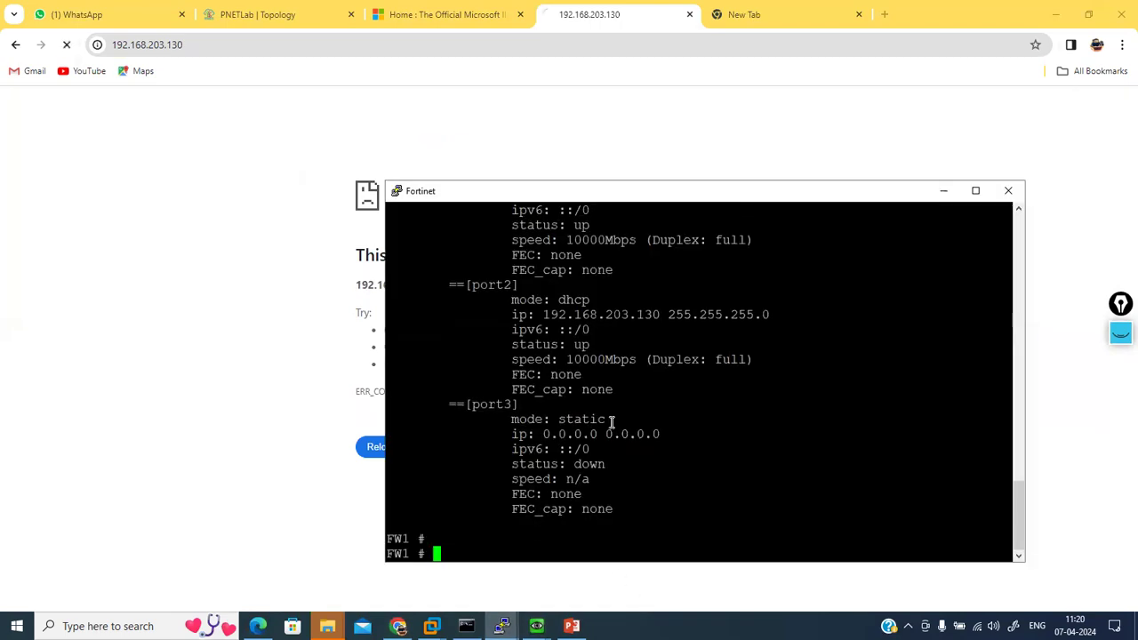
type("config file-filter")
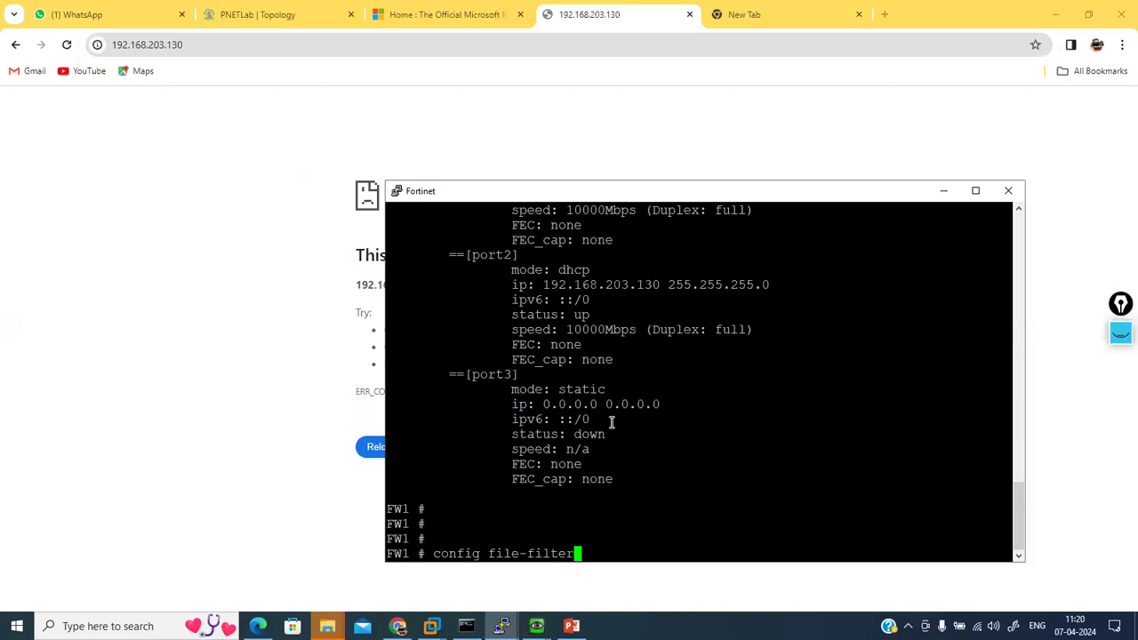
key("Tab")
type("policy")
key("Return")
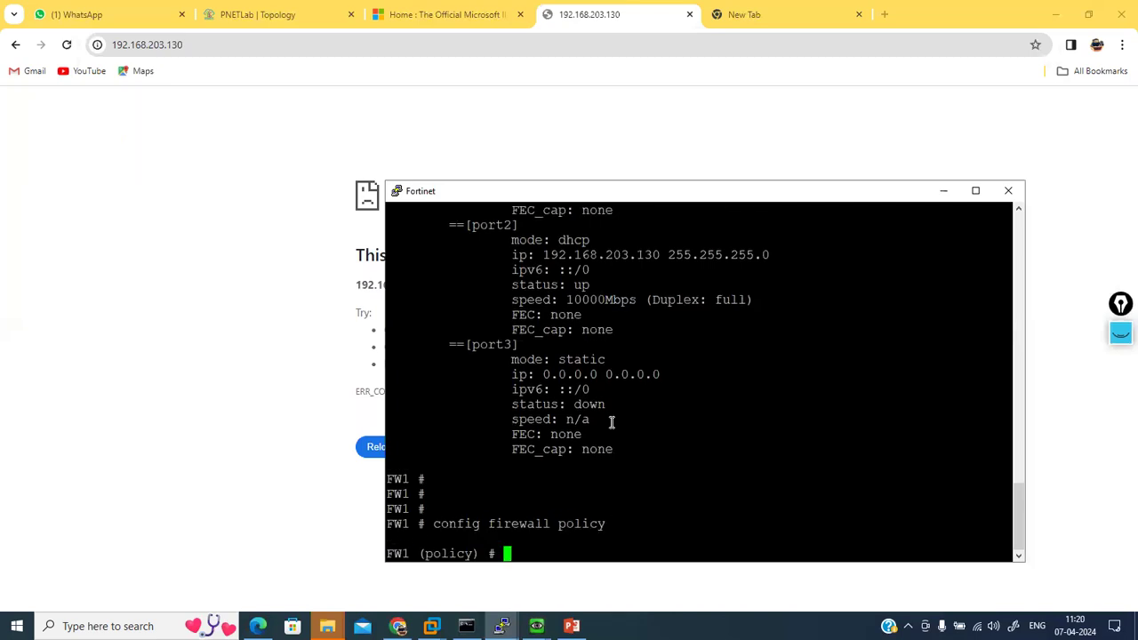
Step: Disable policy 4 with 'set status disable', commit with 'end', and reload the web GUI
type("edit 4")
key("Return")
type("se")
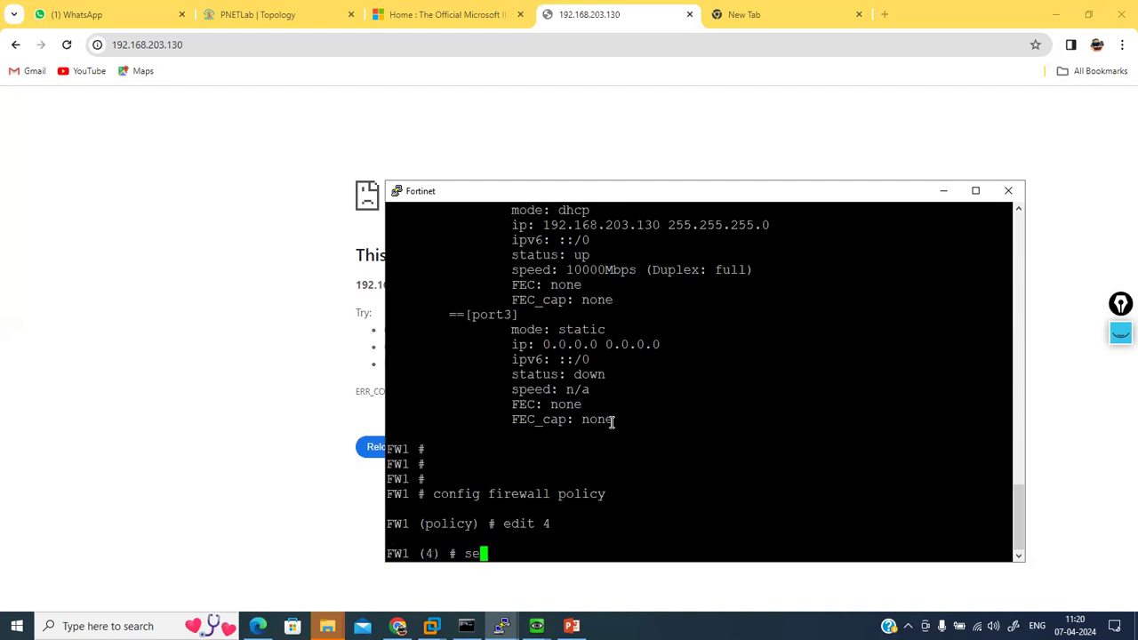
type("t status disable")
key("Return")
key("Return")
type("end")
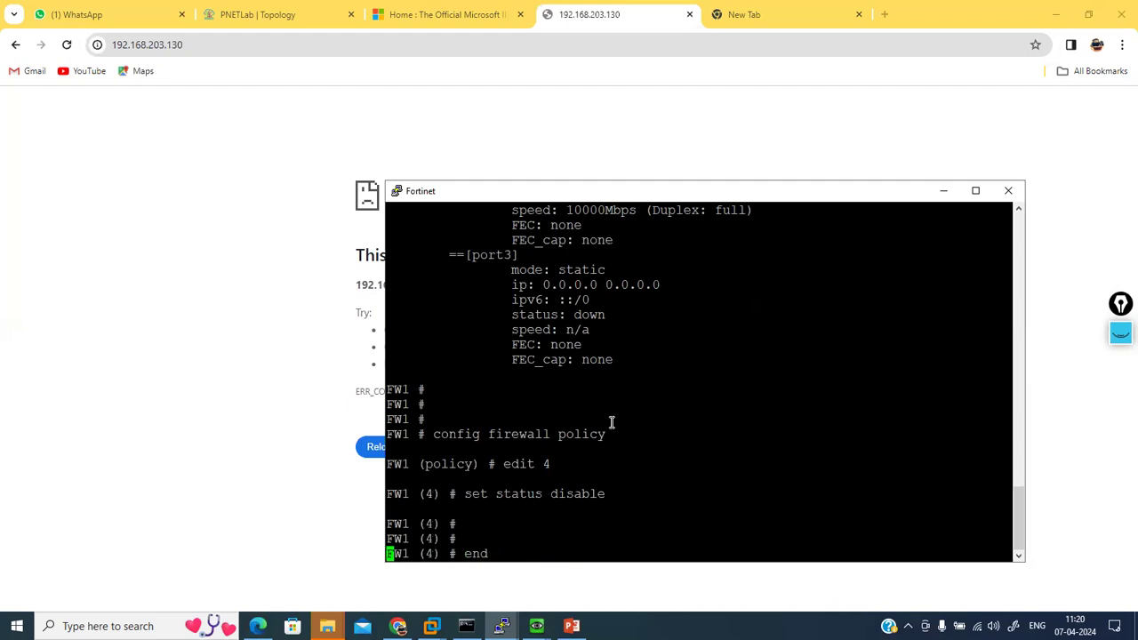
key("Return")
key("Return")
key("Return")
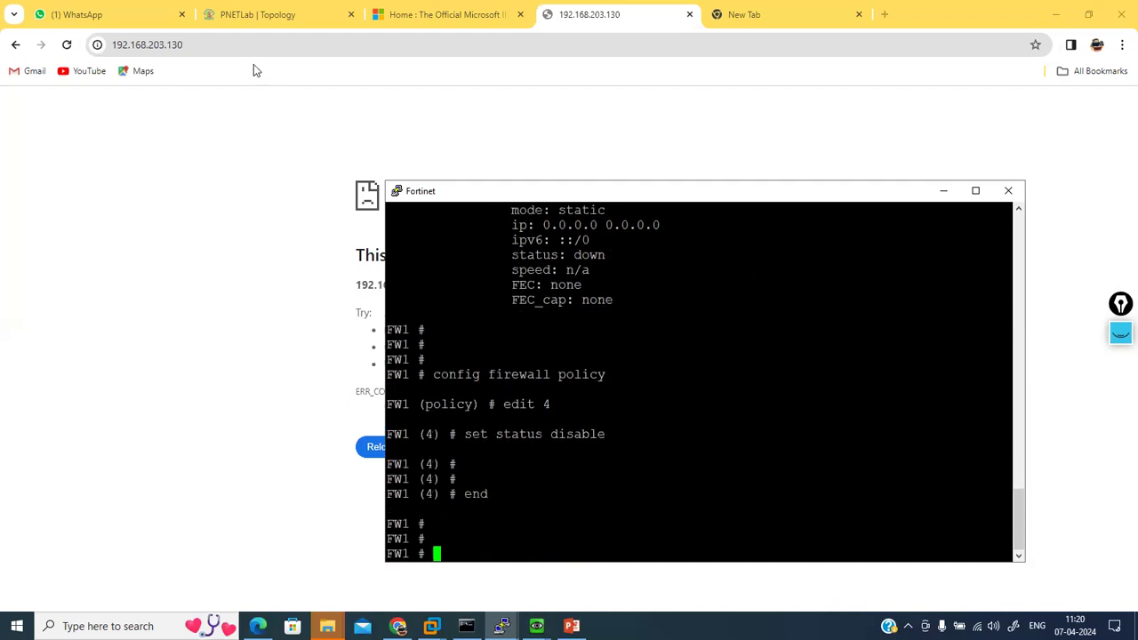
left_click(234, 45)
key("Return")
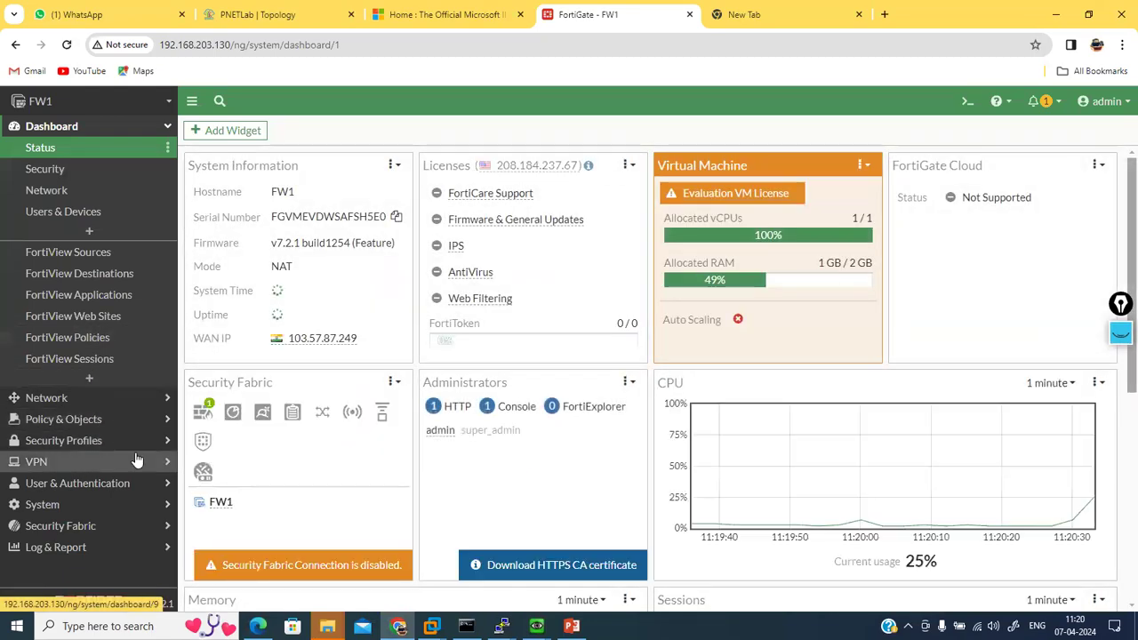
Step: Change virtual IP VIP's external address from 192.168.203.130 to 192.168.203.133 and save
left_click(143, 402)
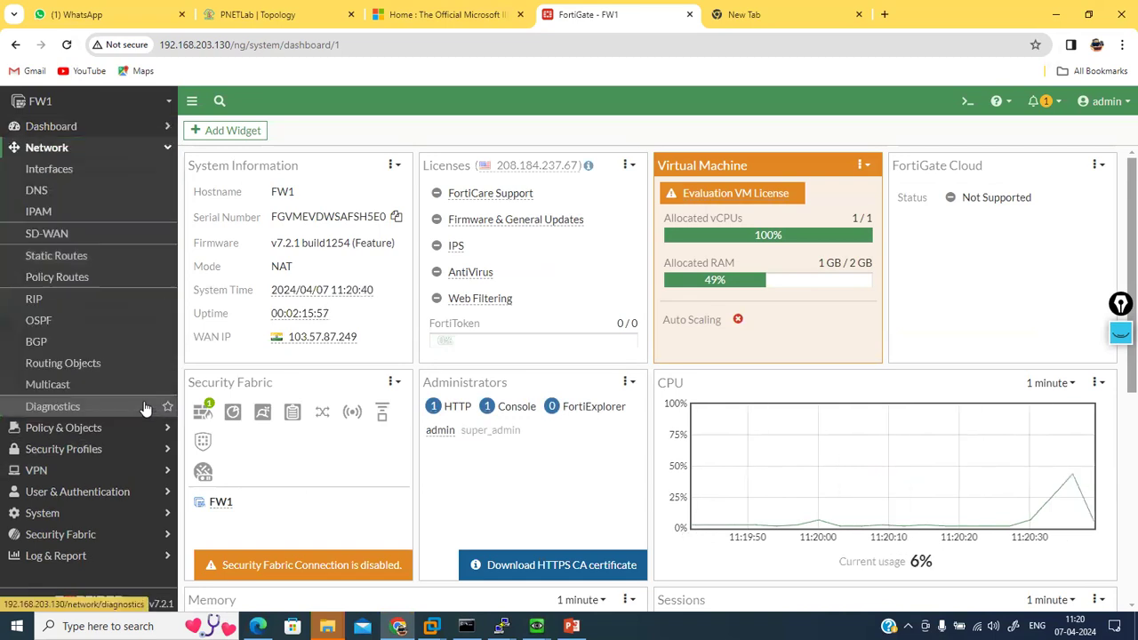
left_click(125, 429)
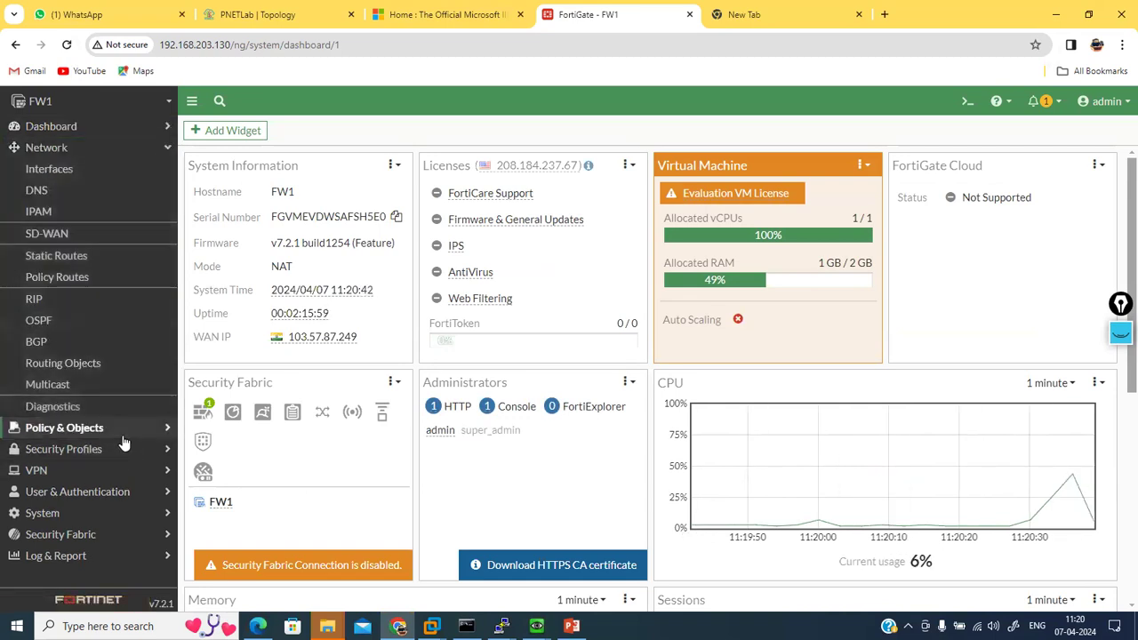
left_click(63, 321)
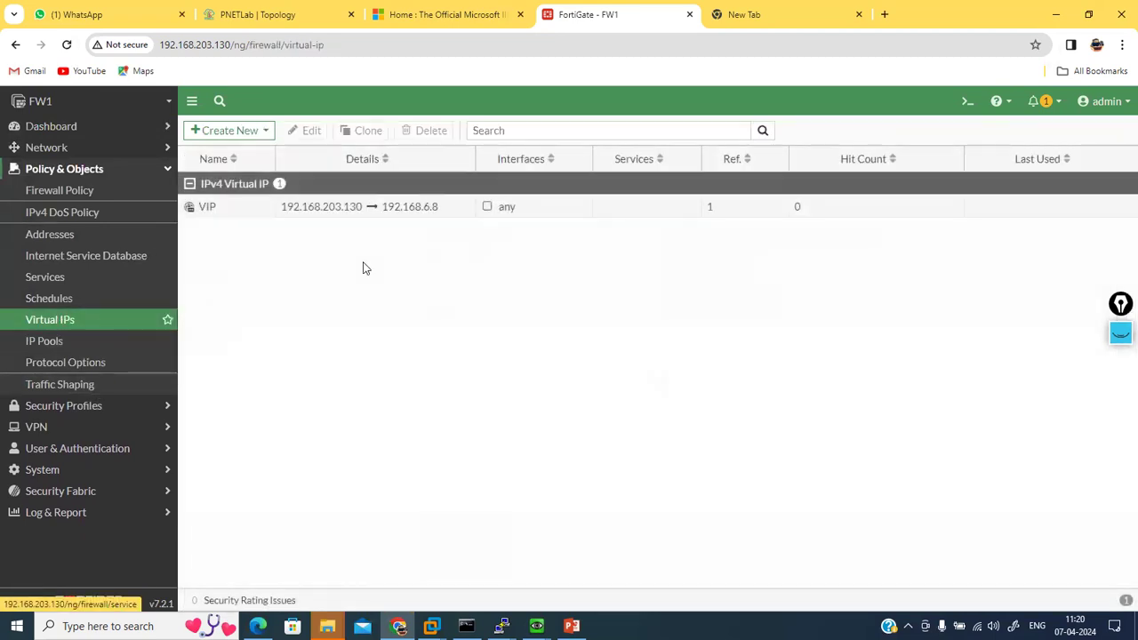
double_click(310, 206)
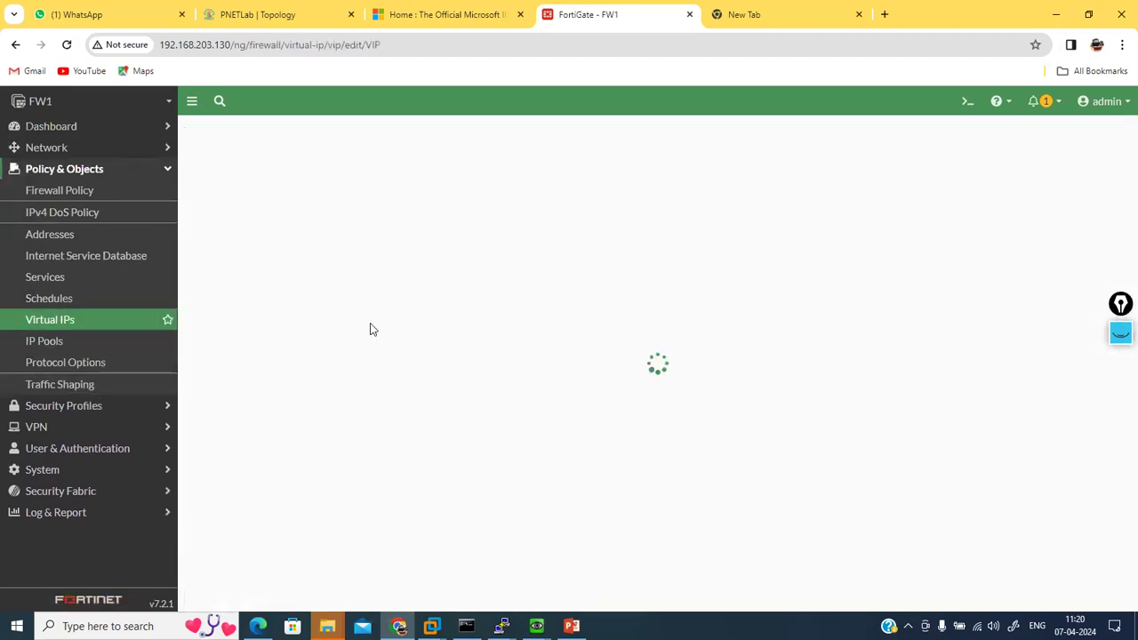
left_click(425, 325)
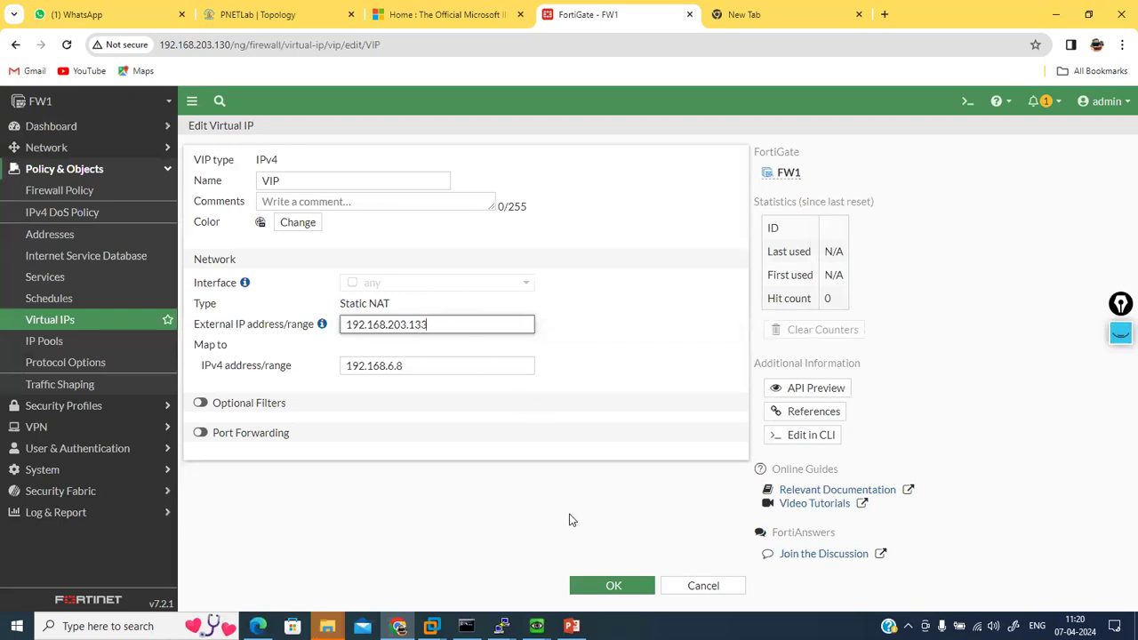
left_click(604, 589)
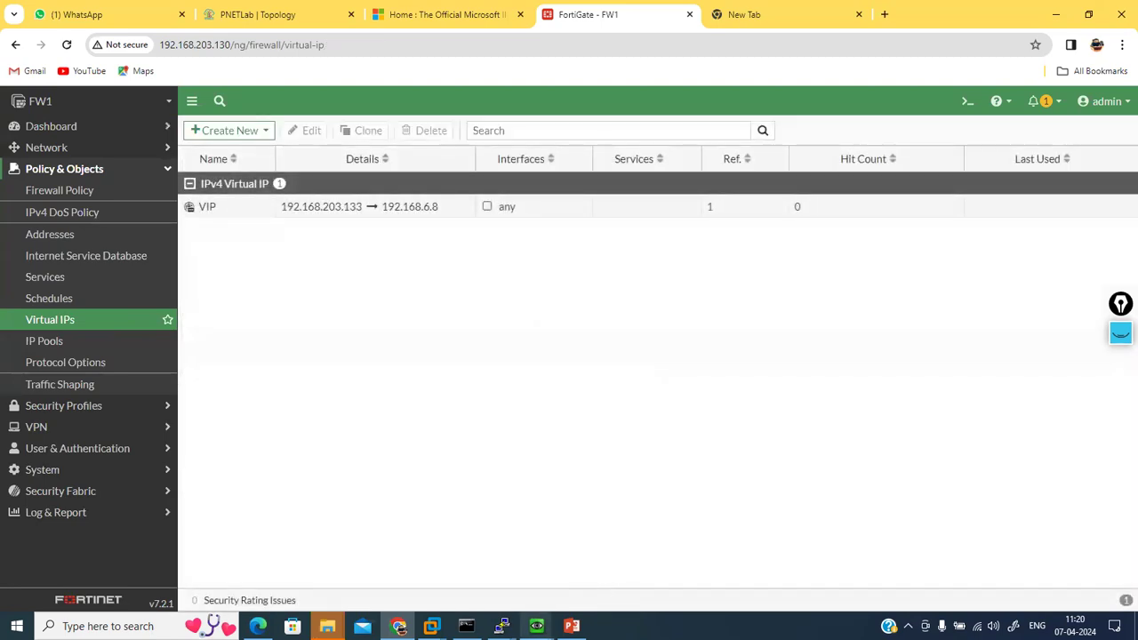
mouse_move(538, 625)
left_click(586, 568)
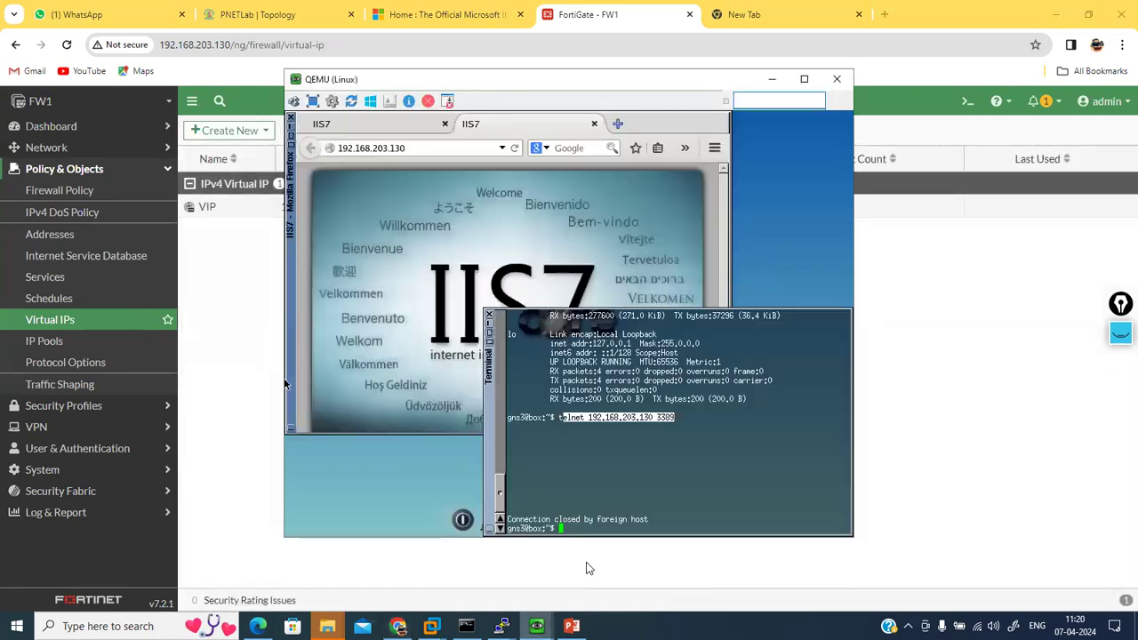
Step: Reload the 192.168.203.130 page in the VM's Firefox to retest it
left_click(416, 148)
key("Return")
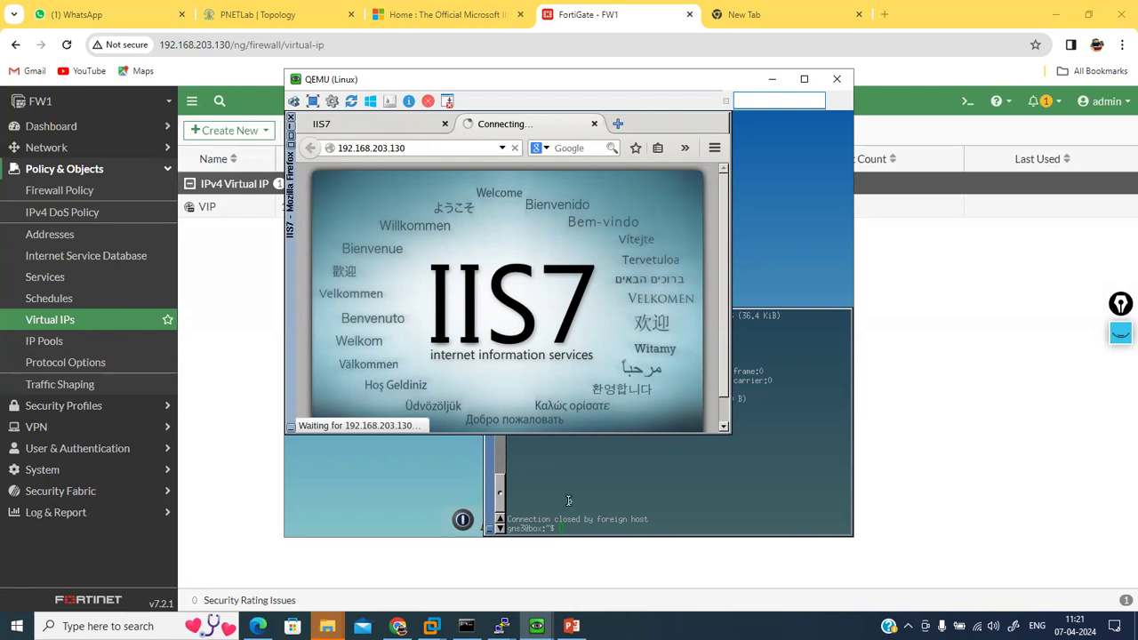
left_click(596, 484)
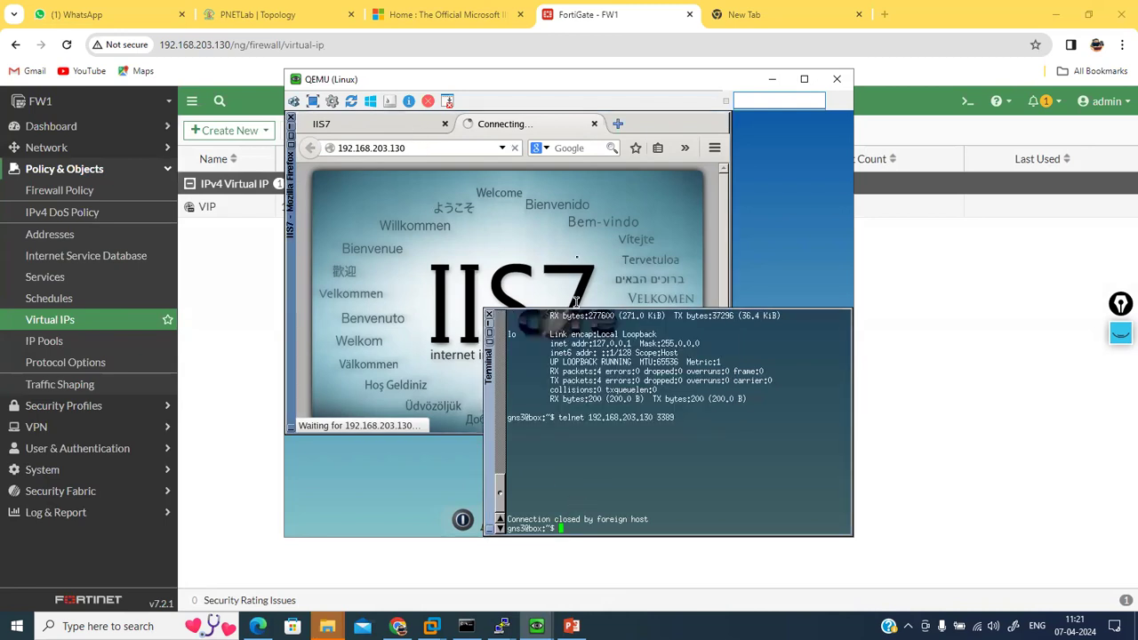
left_click(552, 203)
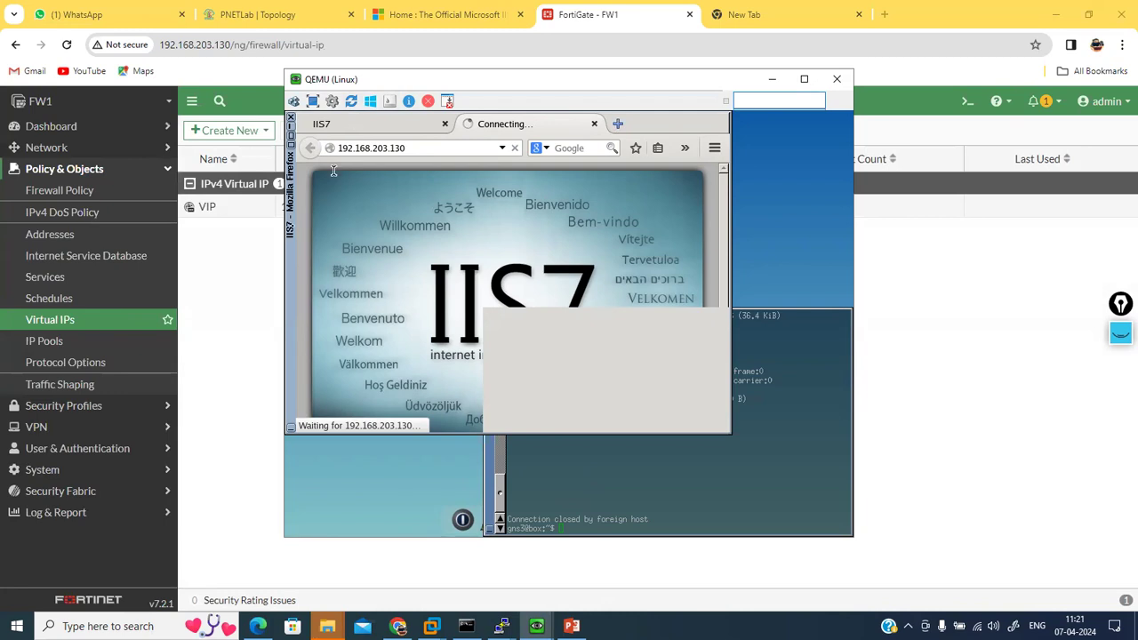
Step: Rerun telnet to 192.168.203.130 on port 3389 in the VM terminal, then abort it
left_click(222, 271)
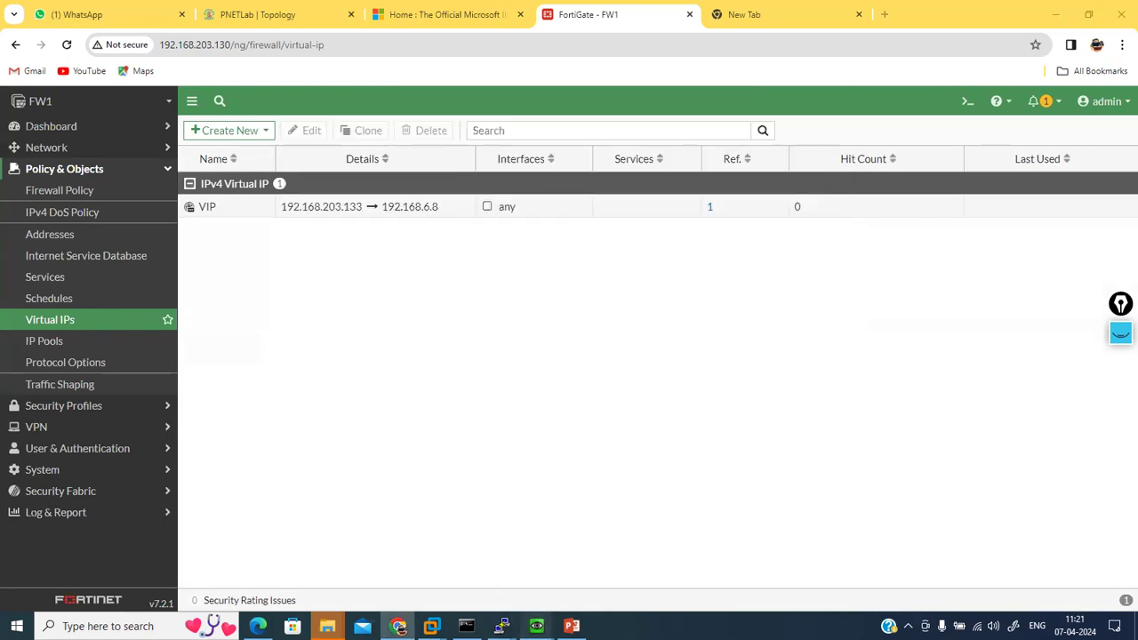
mouse_move(536, 626)
left_click(587, 578)
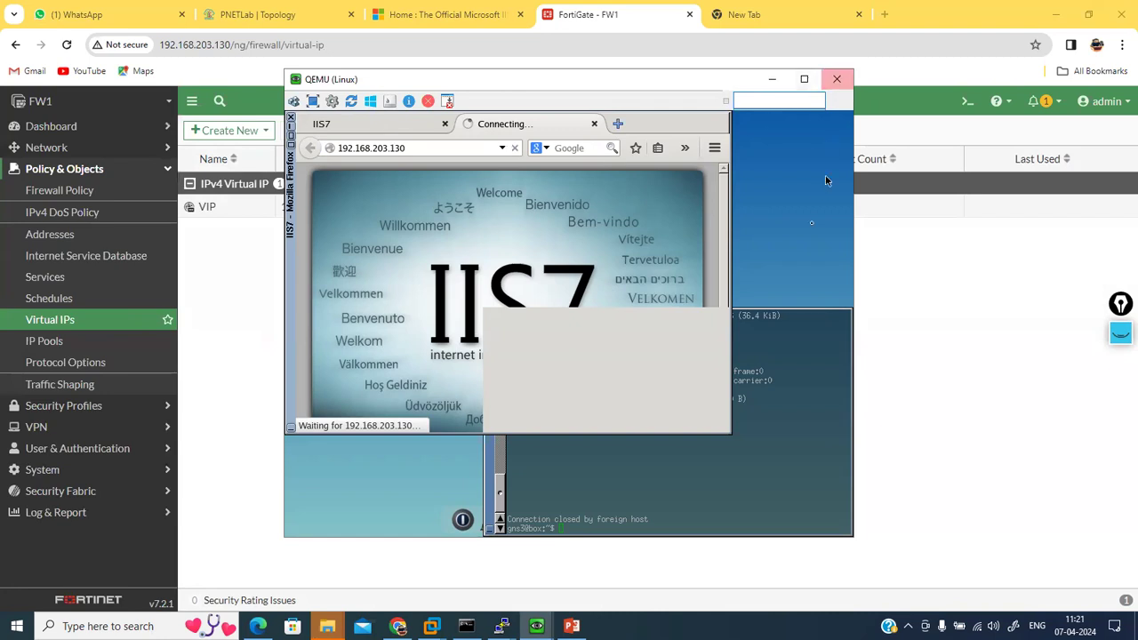
key("Return")
key("Return")
key("Return")
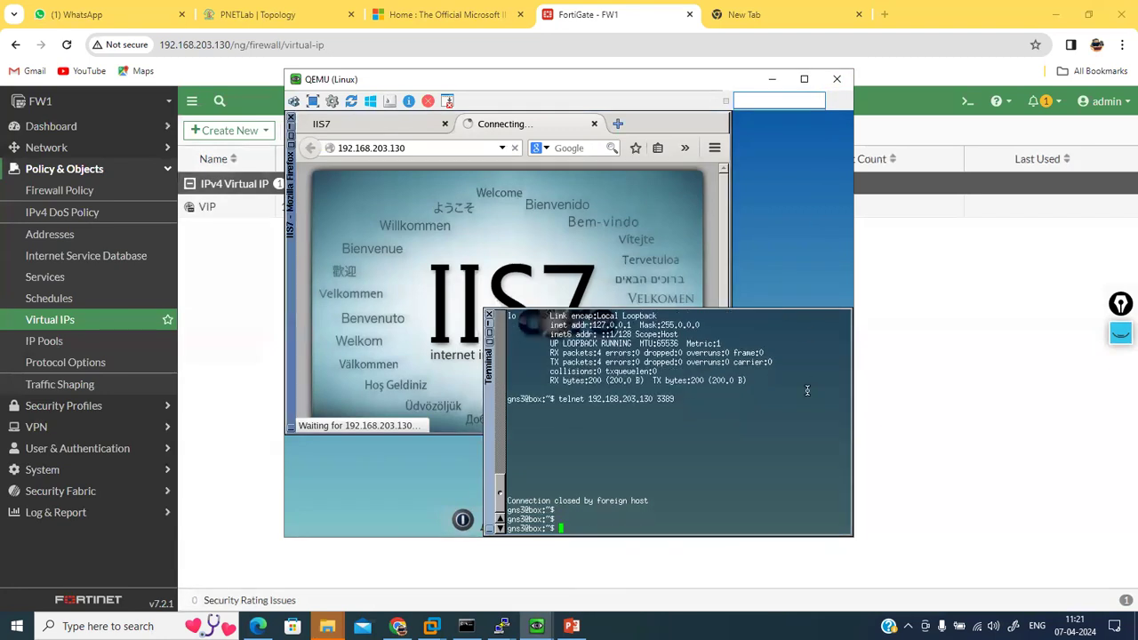
key("Up")
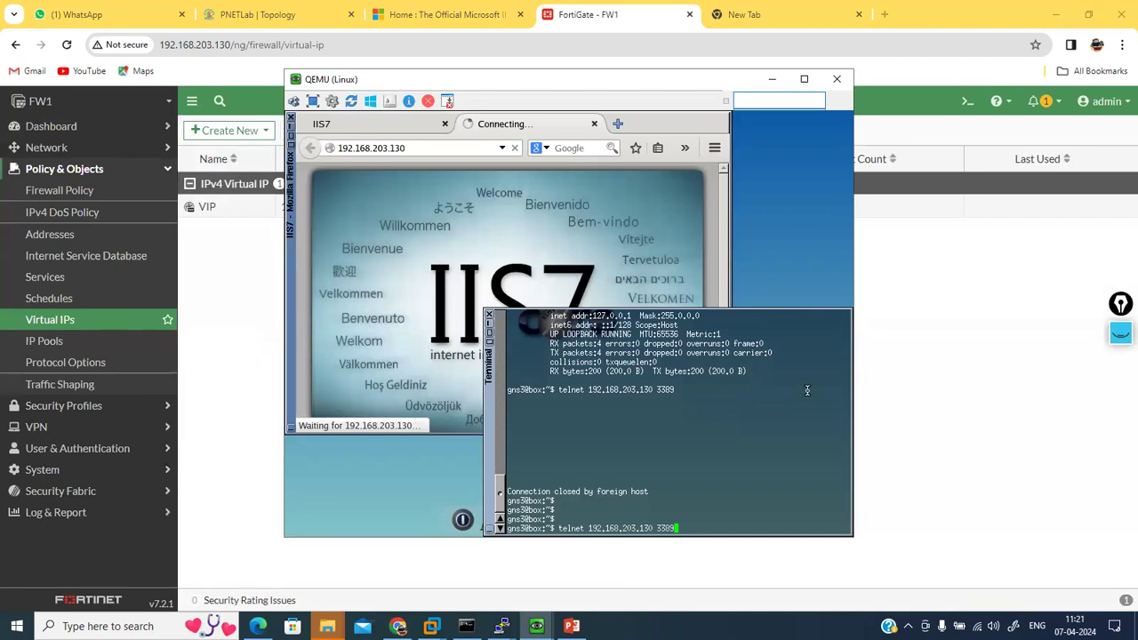
key("Return")
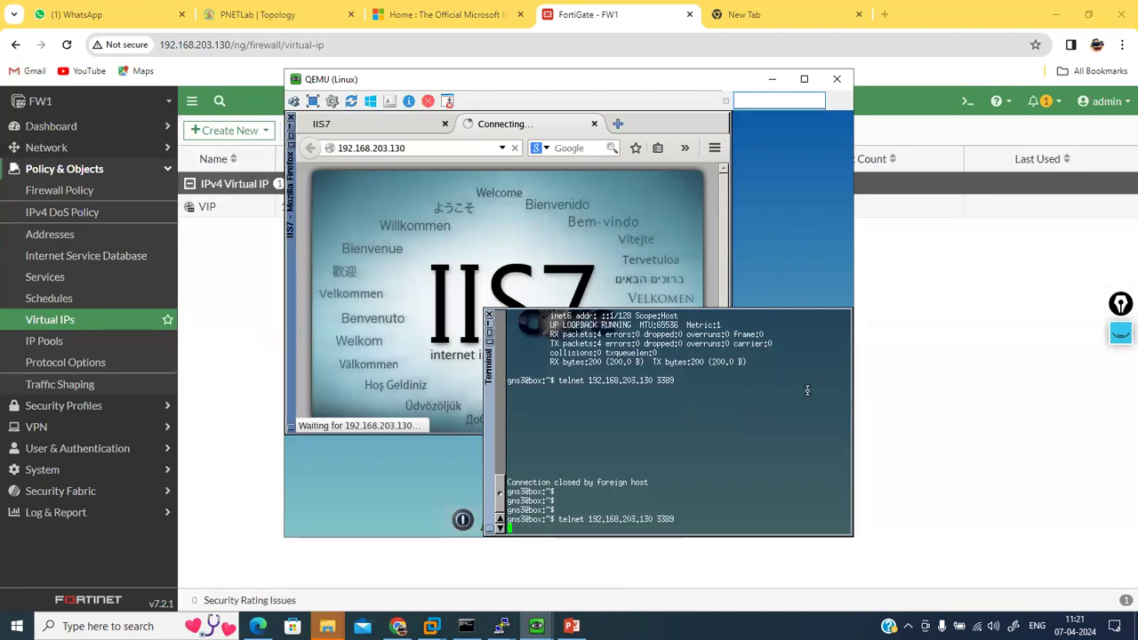
key("ctrl+c")
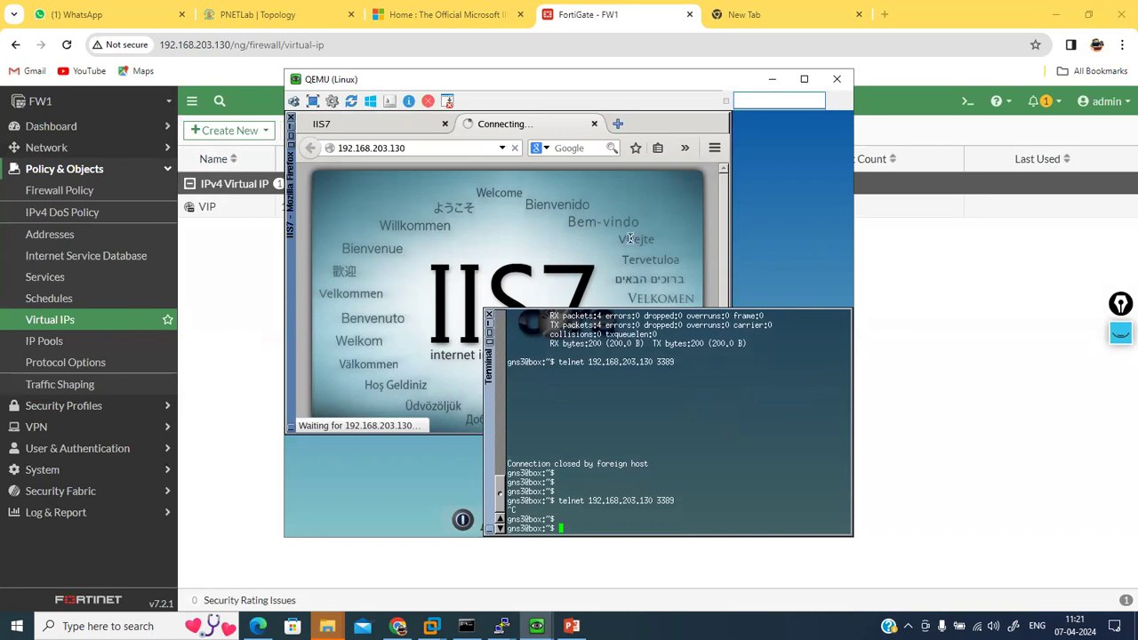
Step: Shade the Firefox and terminal windows into title-bar strips
left_click(553, 177)
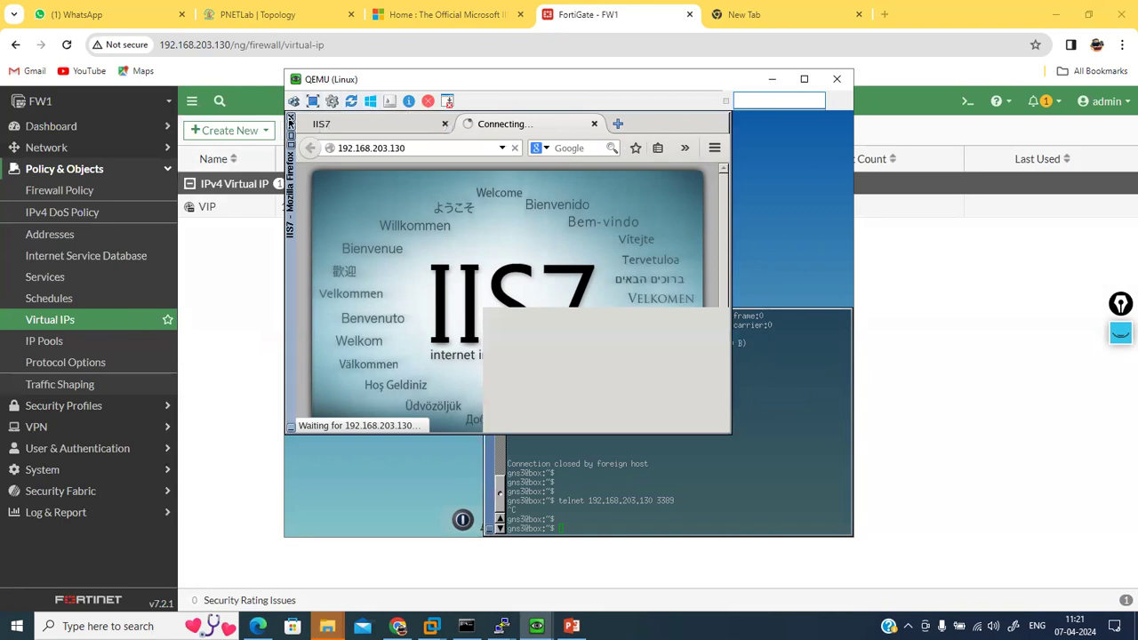
left_click(293, 129)
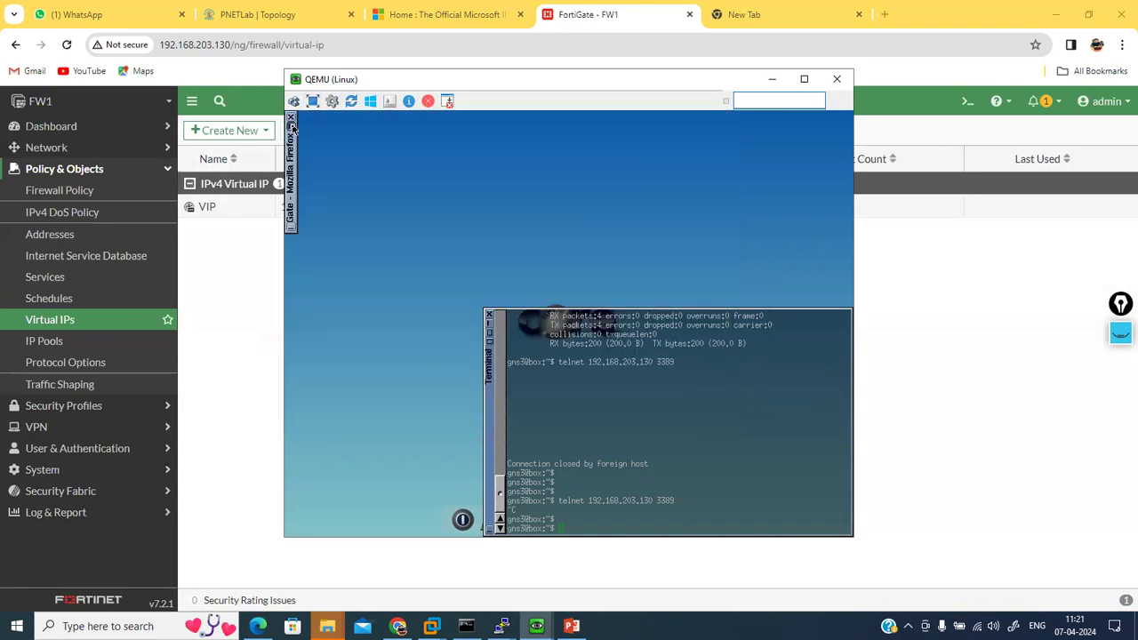
left_click(293, 128)
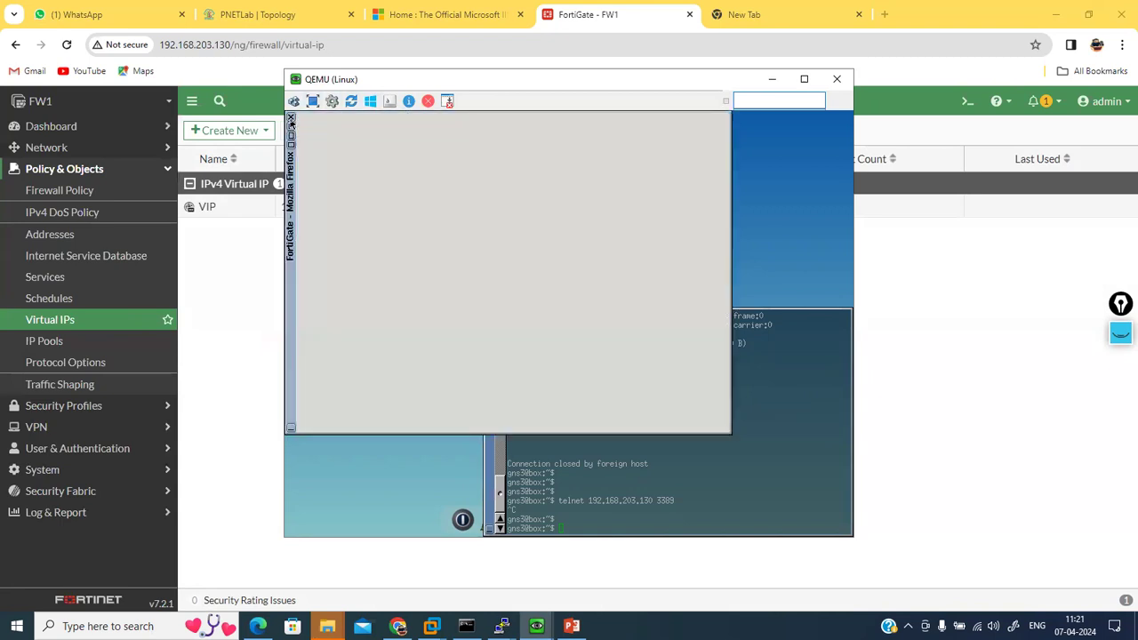
left_click(292, 129)
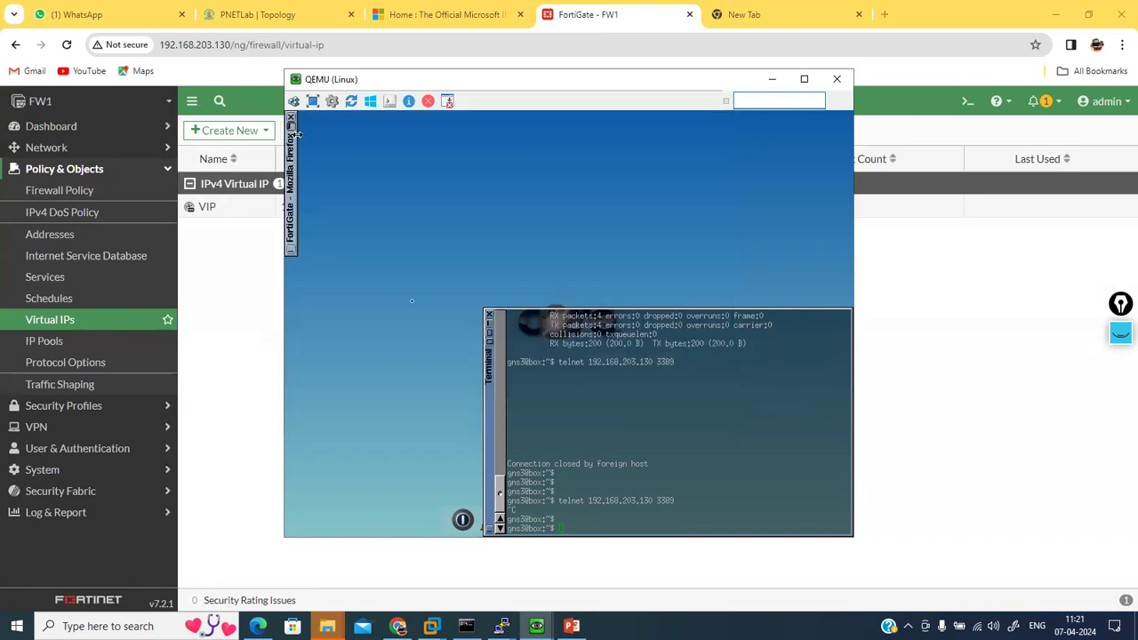
left_click(489, 325)
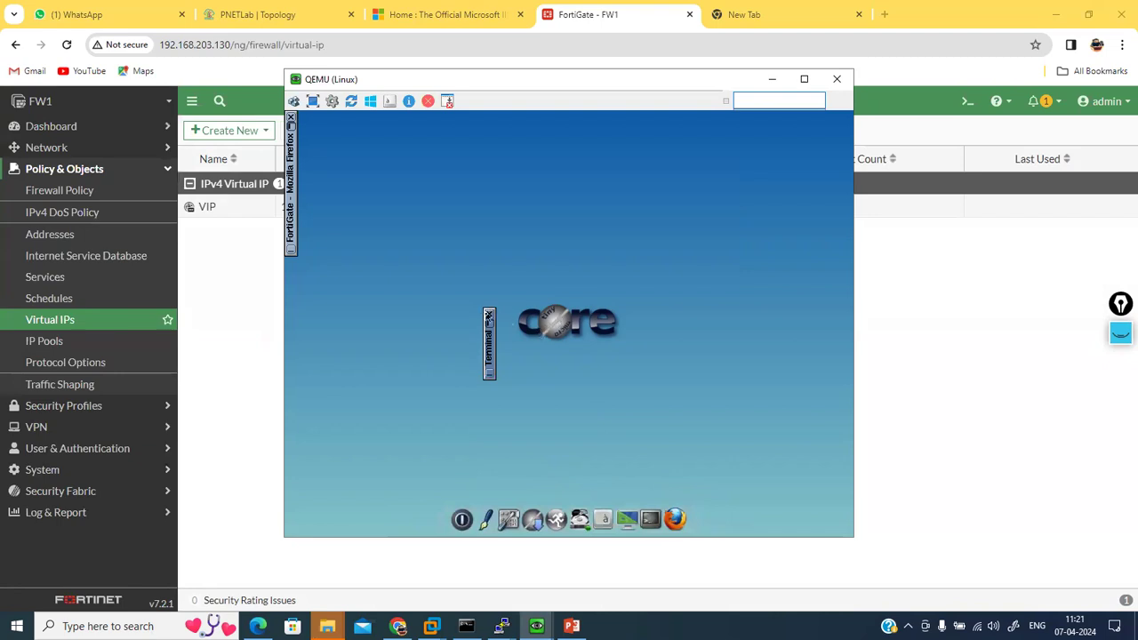
Step: Close the terminal, reboot the Tiny Core VM, and minimize QEMU to reveal FortiGate's Virtual IPs
left_click(488, 316)
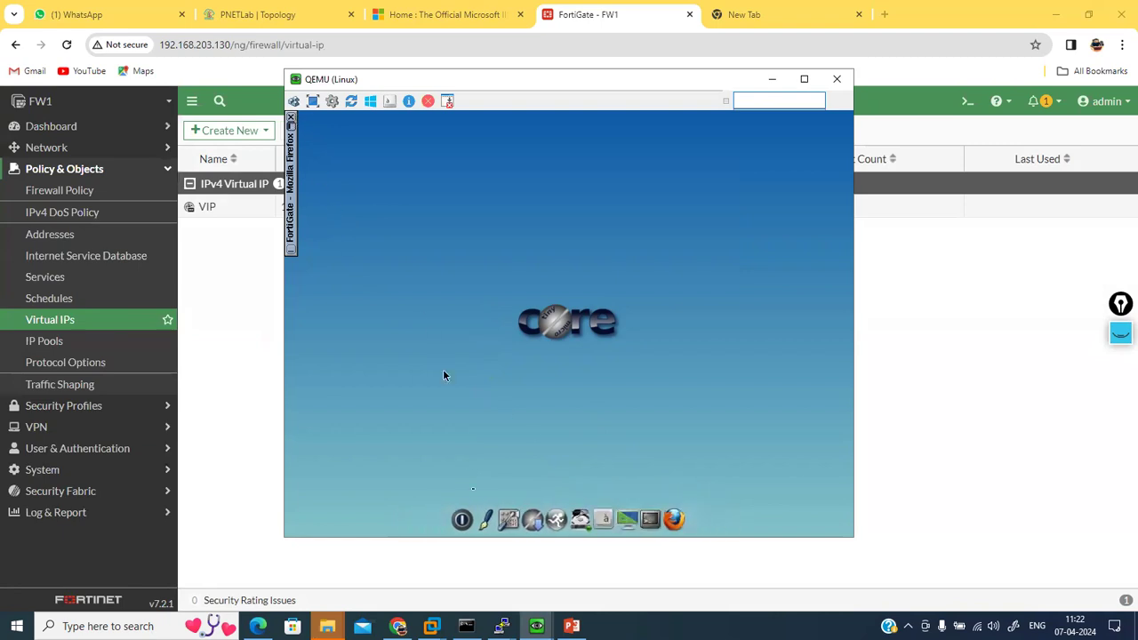
left_click(464, 506)
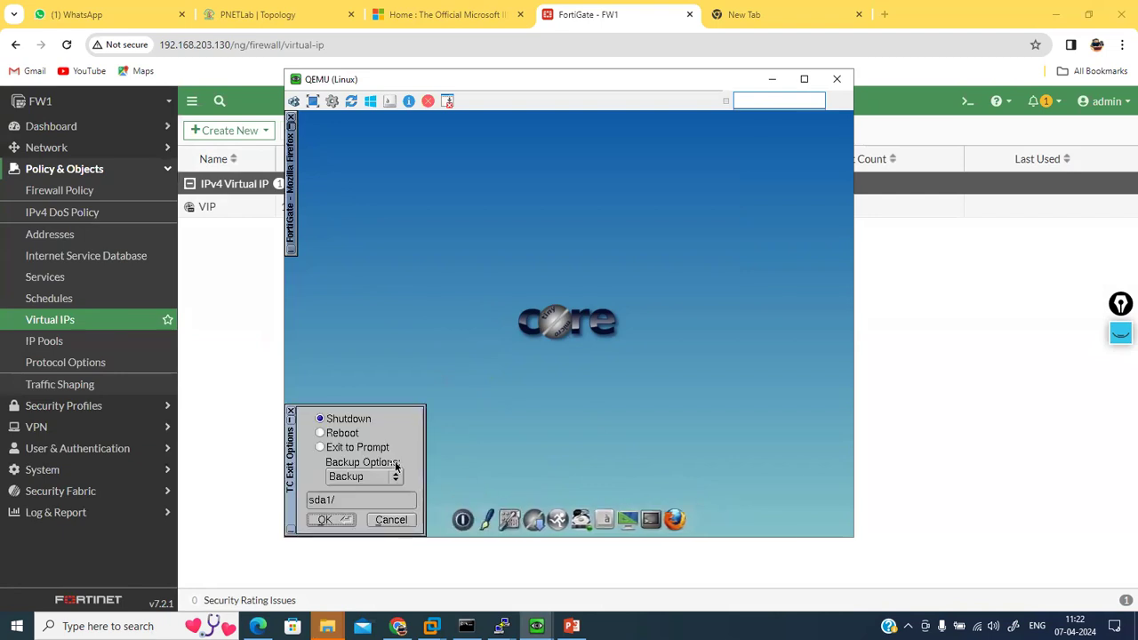
left_click(353, 436)
left_click(325, 520)
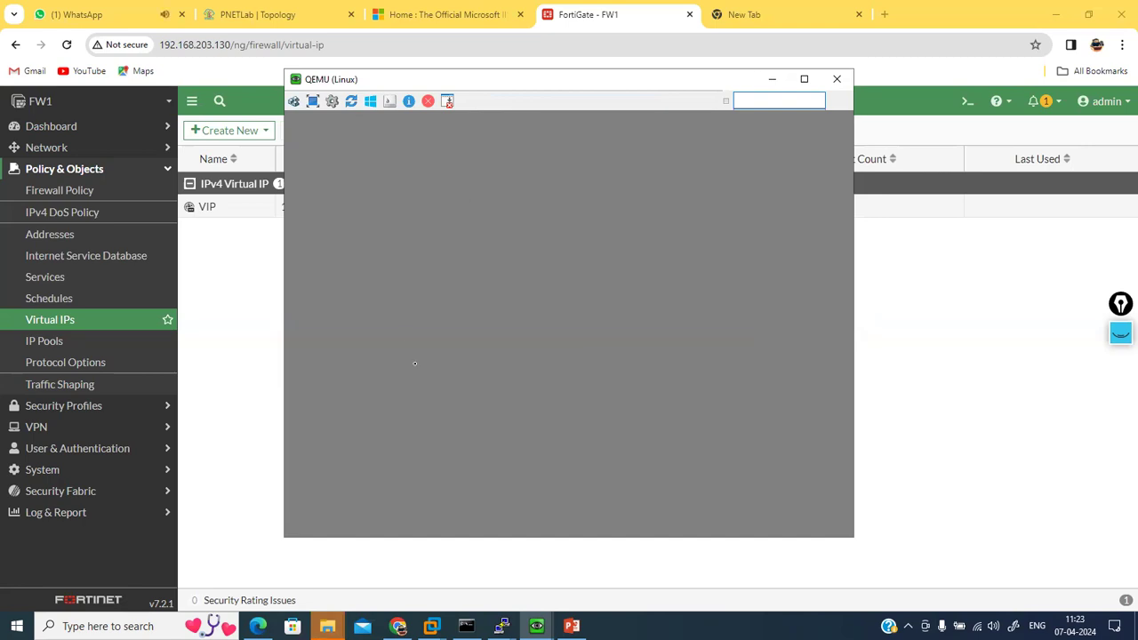
left_click(772, 78)
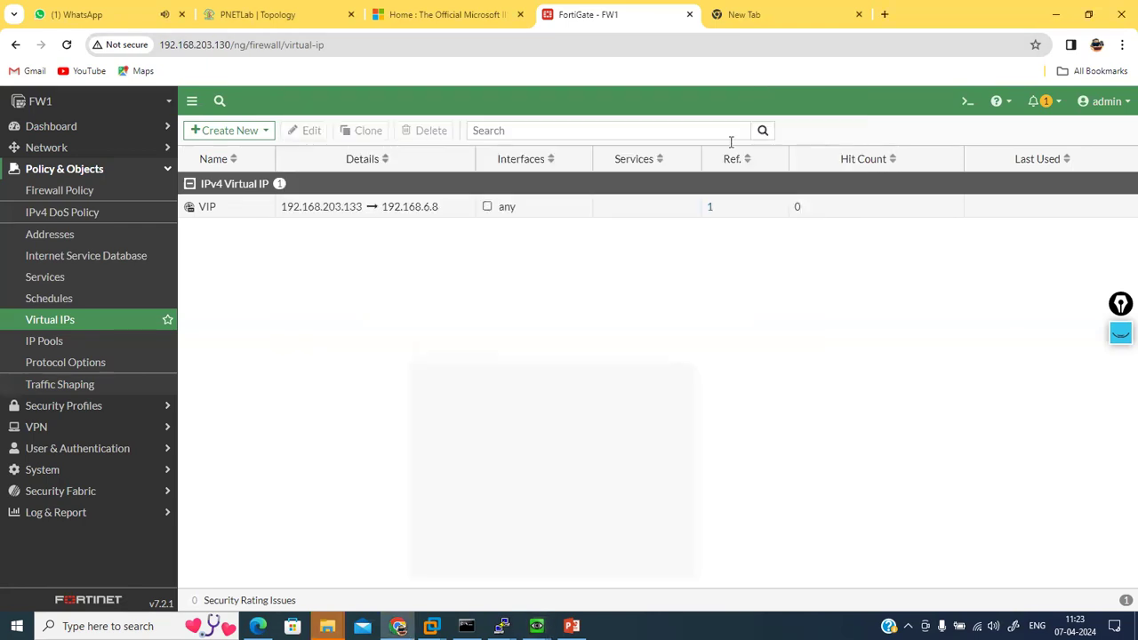